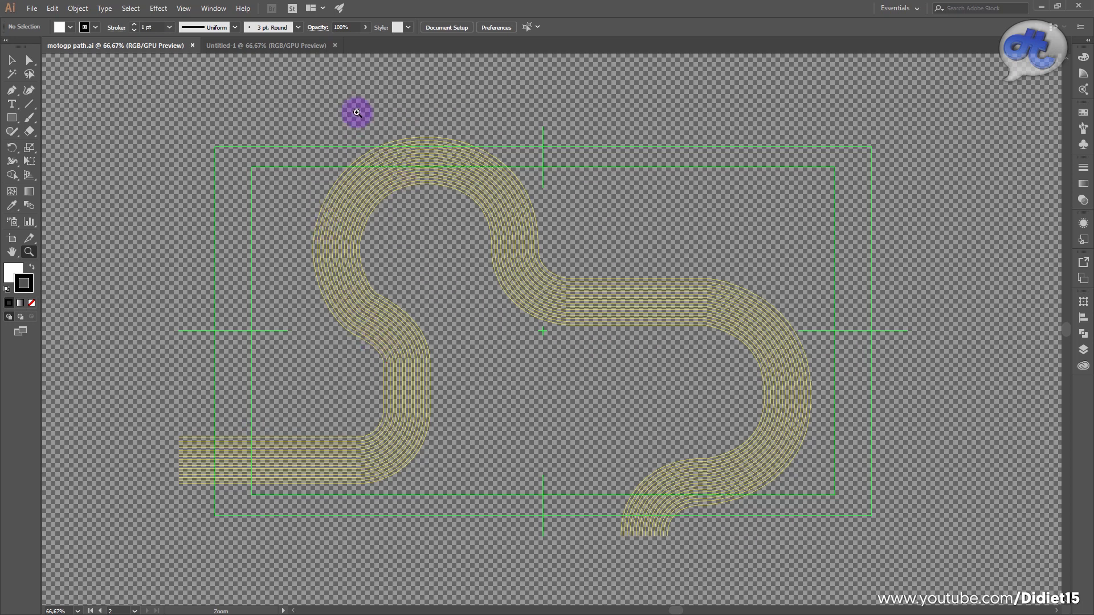
- In the Untitled-1 document, draw an open winding path across the full artboard width with the Pen tool
click(286, 50)
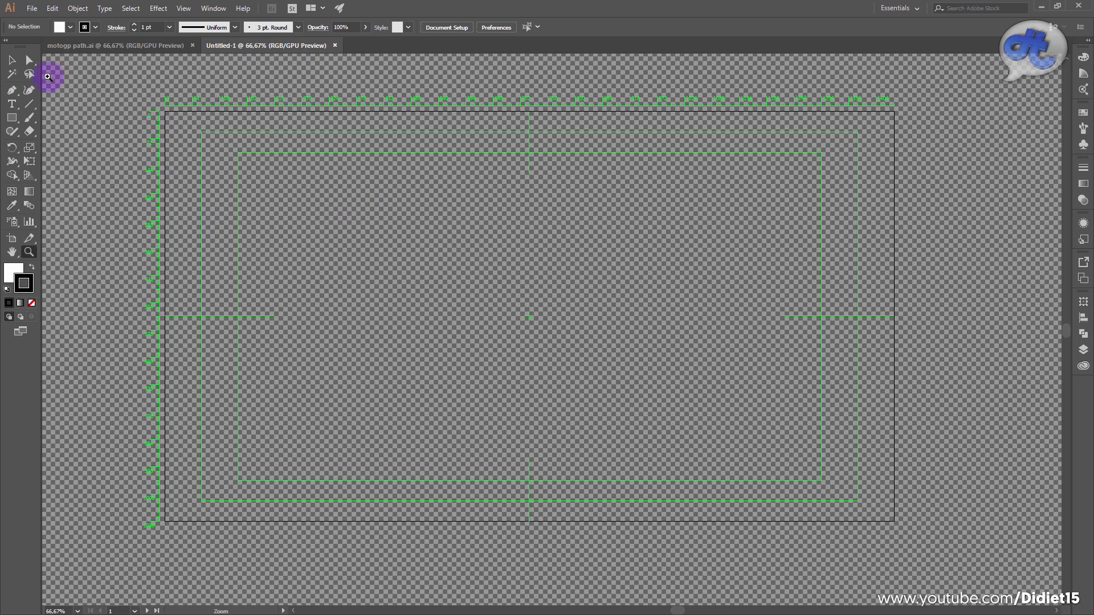
click(12, 91)
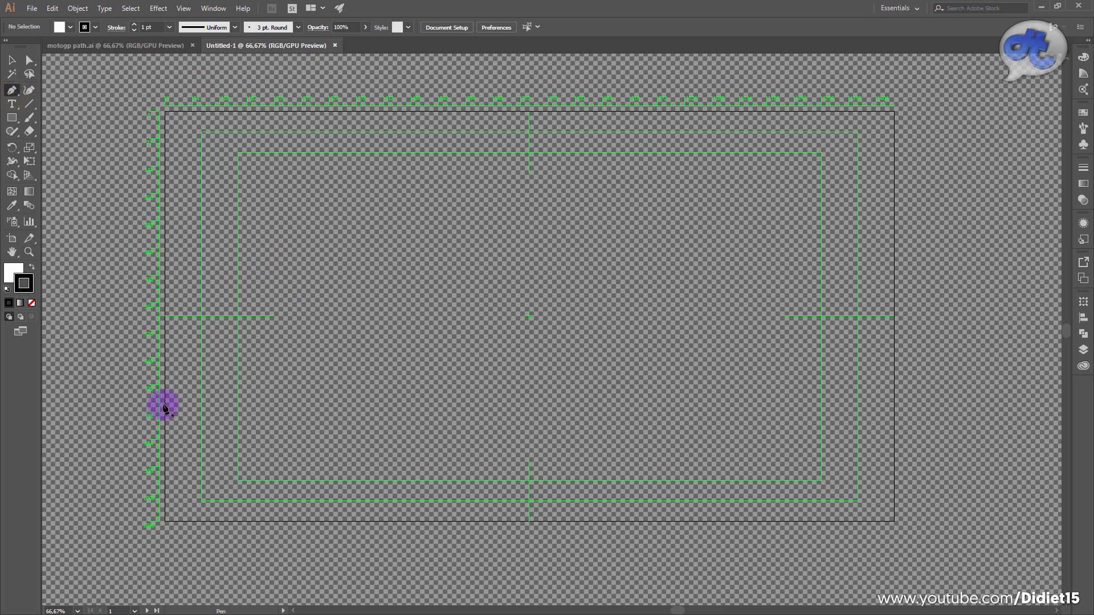
click(354, 404)
ctrl+click(387, 276)
drag(258, 260, 270, 215)
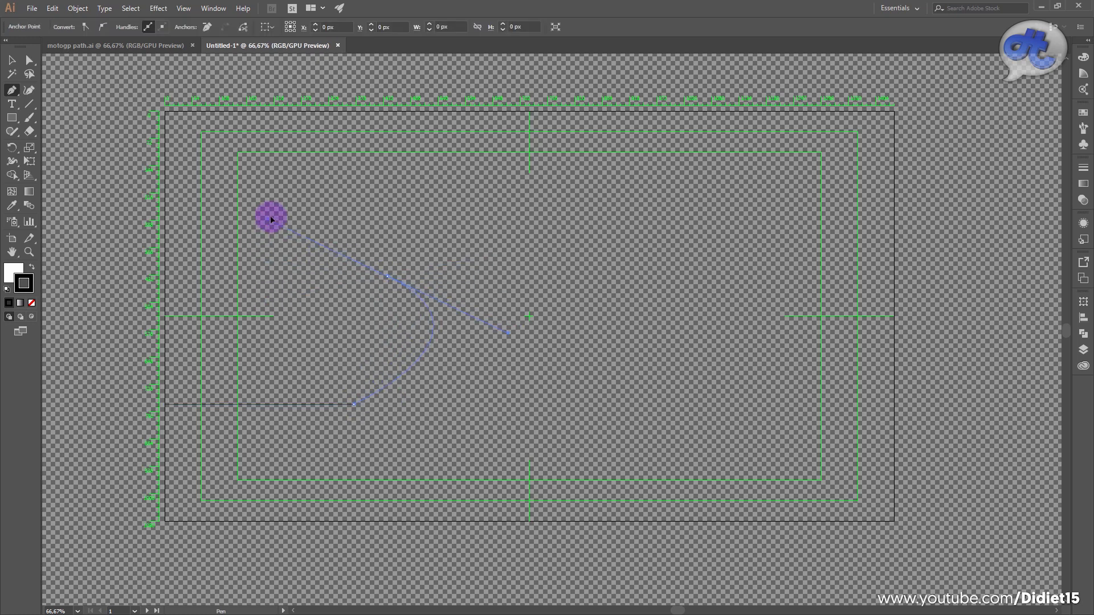
drag(508, 230, 508, 230)
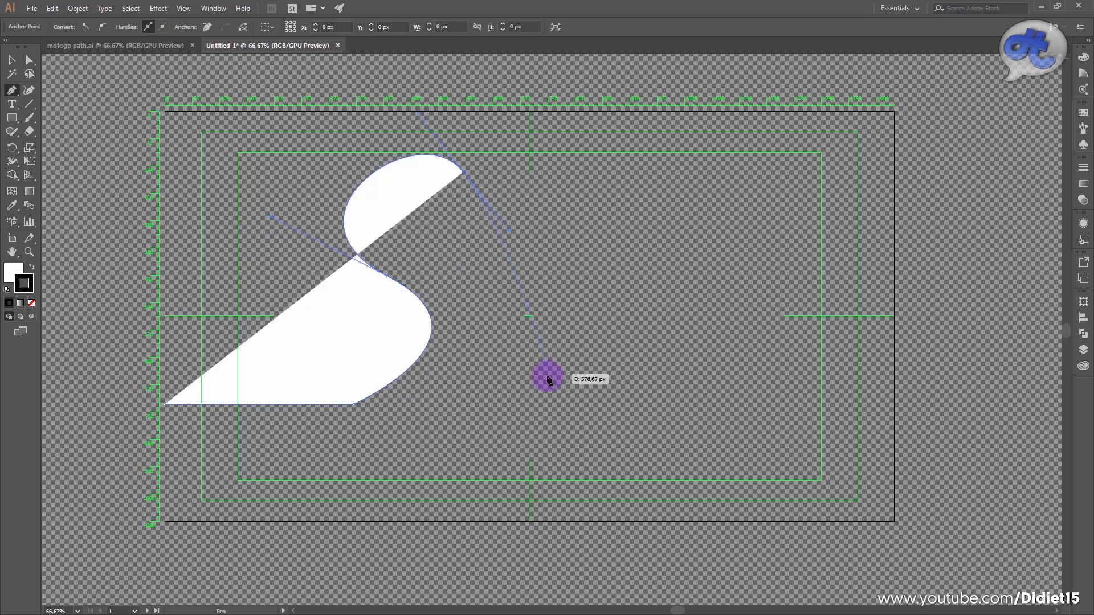
drag(614, 389, 615, 388)
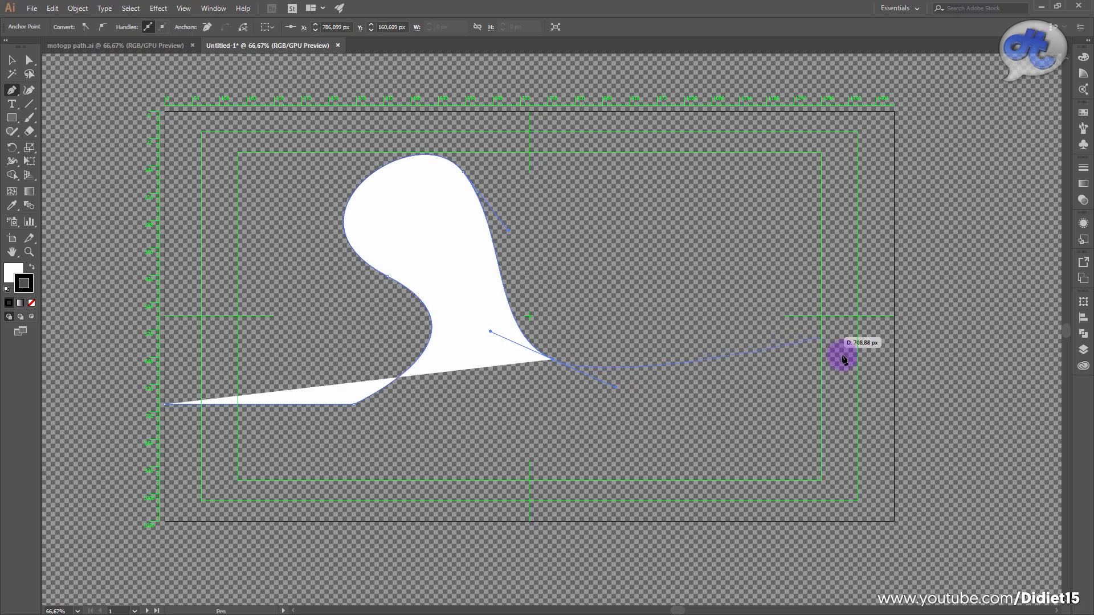
drag(886, 372, 51, 54)
key(Escape)
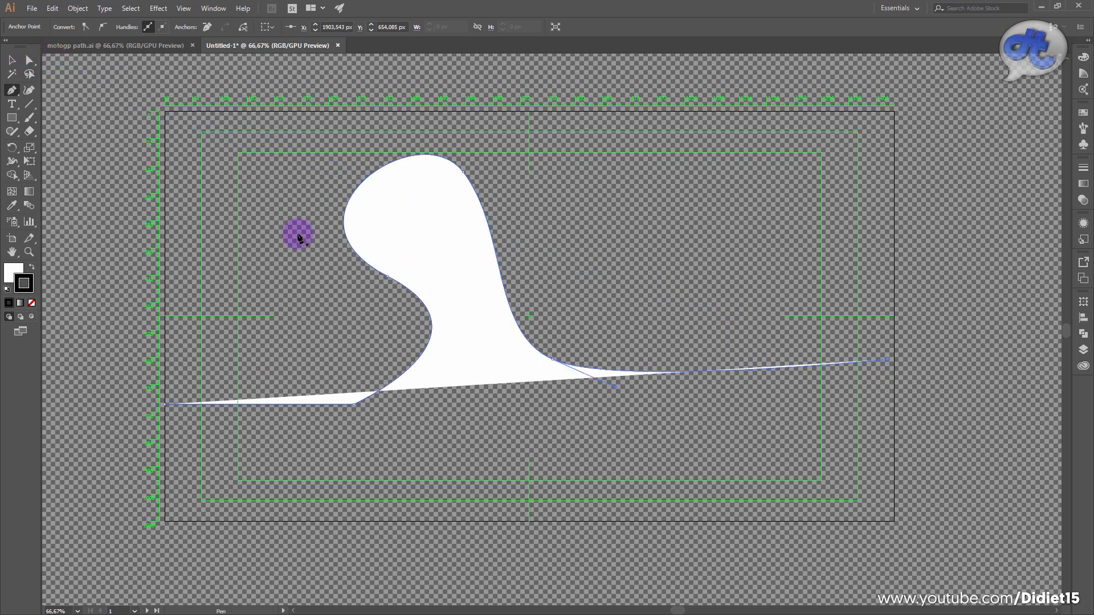
- Remove the path's fill and set its stroke colour to red
click(33, 303)
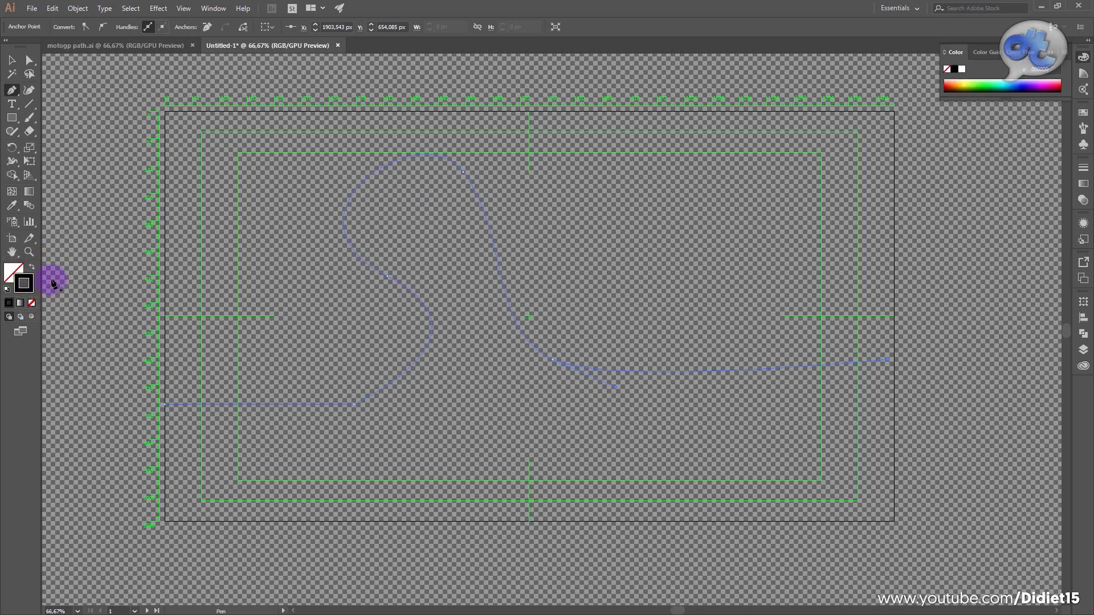
click(31, 283)
drag(244, 269, 311, 188)
click(401, 204)
click(23, 67)
click(119, 101)
- Set the path's stroke weight to 5 pt and move the path to centre it horizontally on the artboard at X 960 px
click(366, 181)
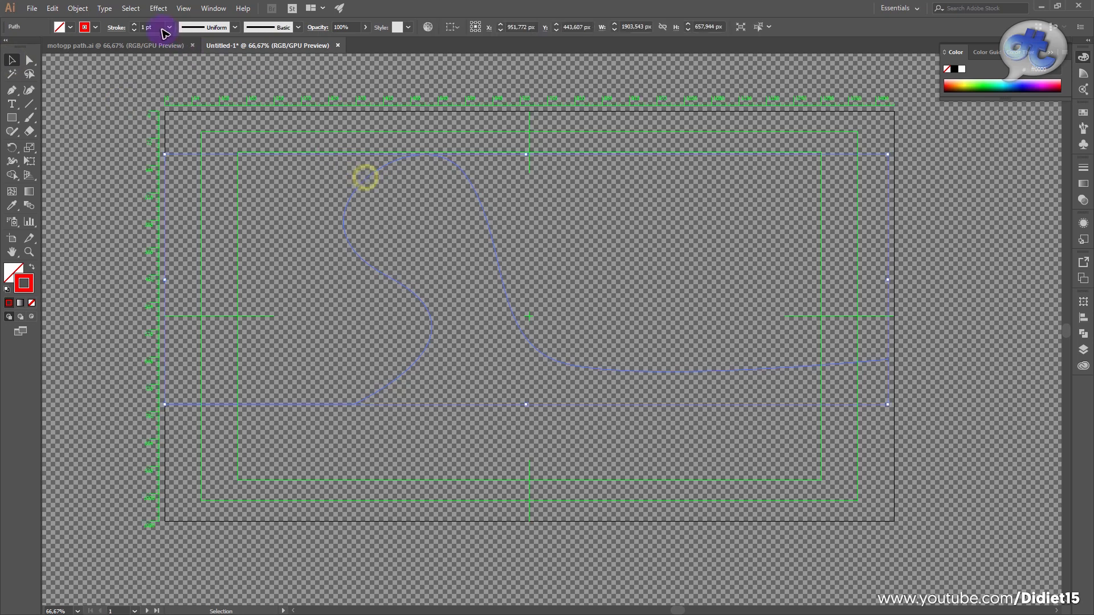
click(170, 27)
click(169, 105)
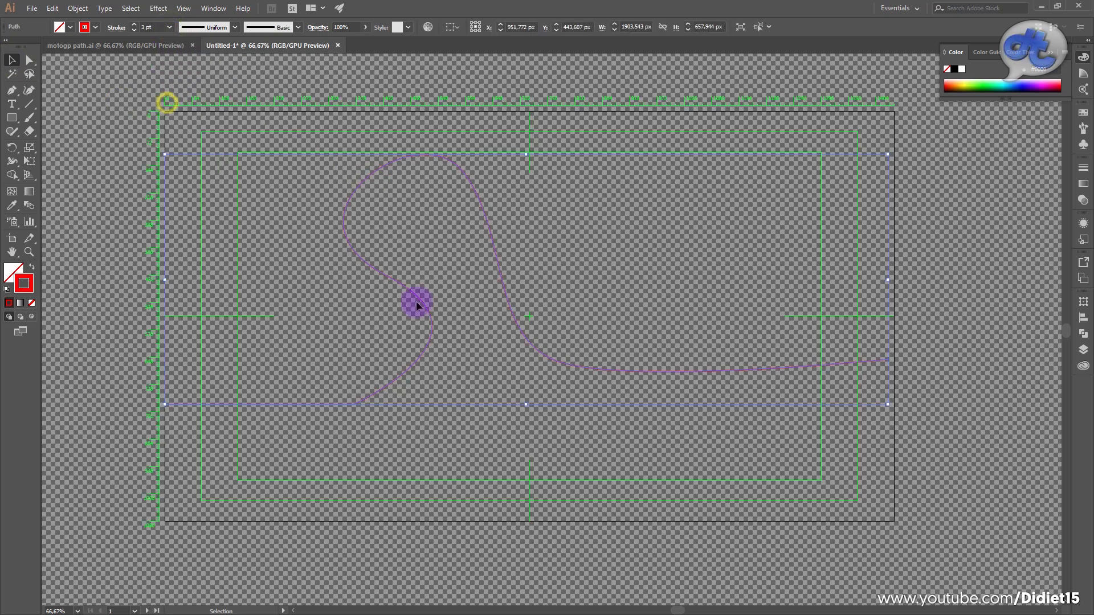
click(169, 27)
click(171, 126)
click(567, 190)
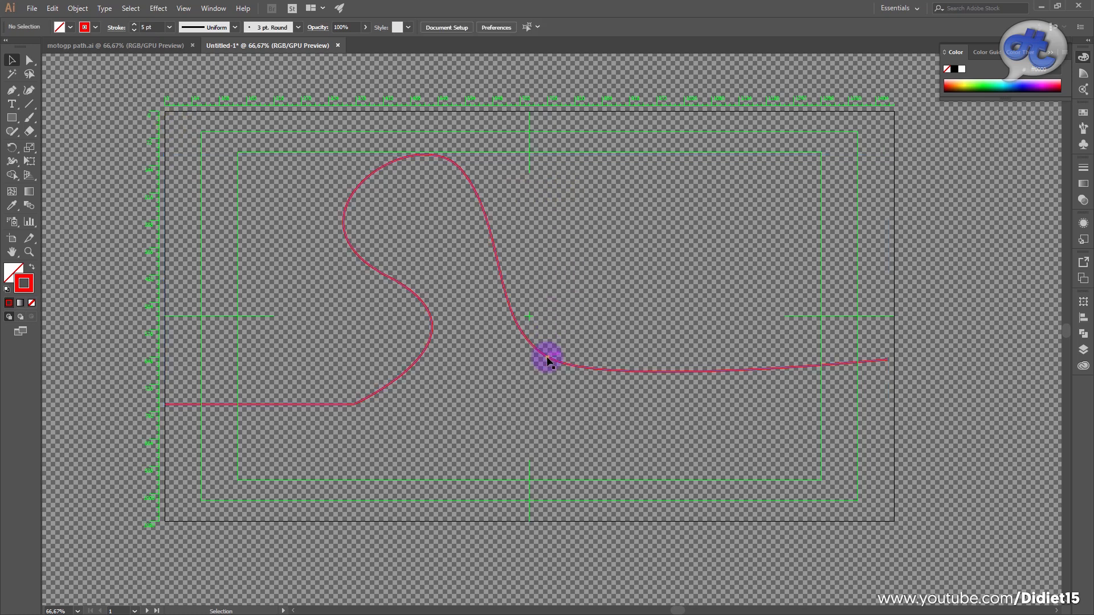
drag(547, 357, 551, 361)
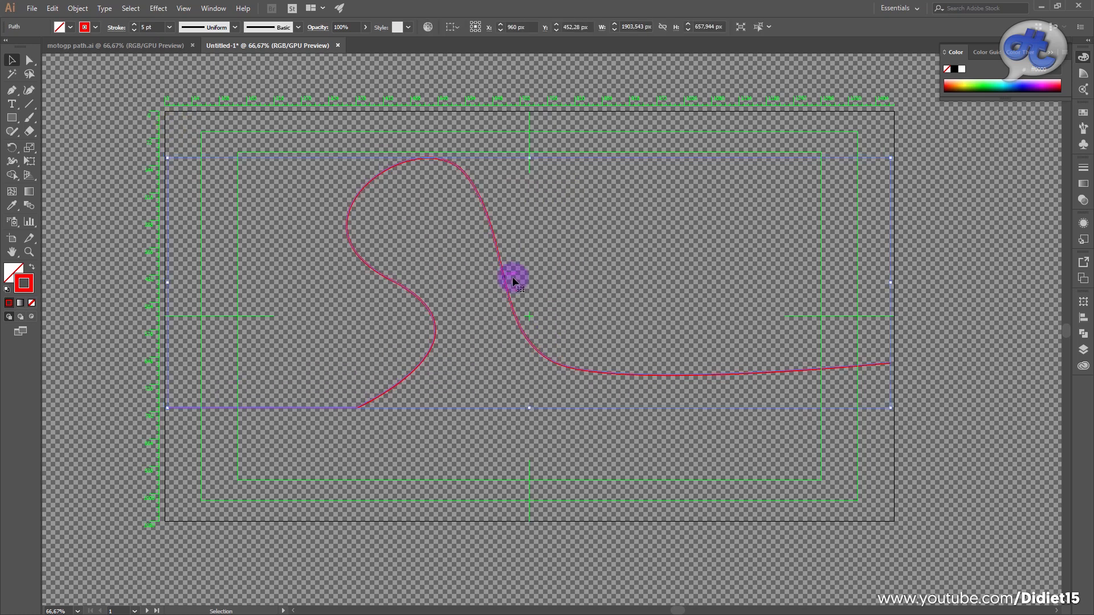
click(428, 307)
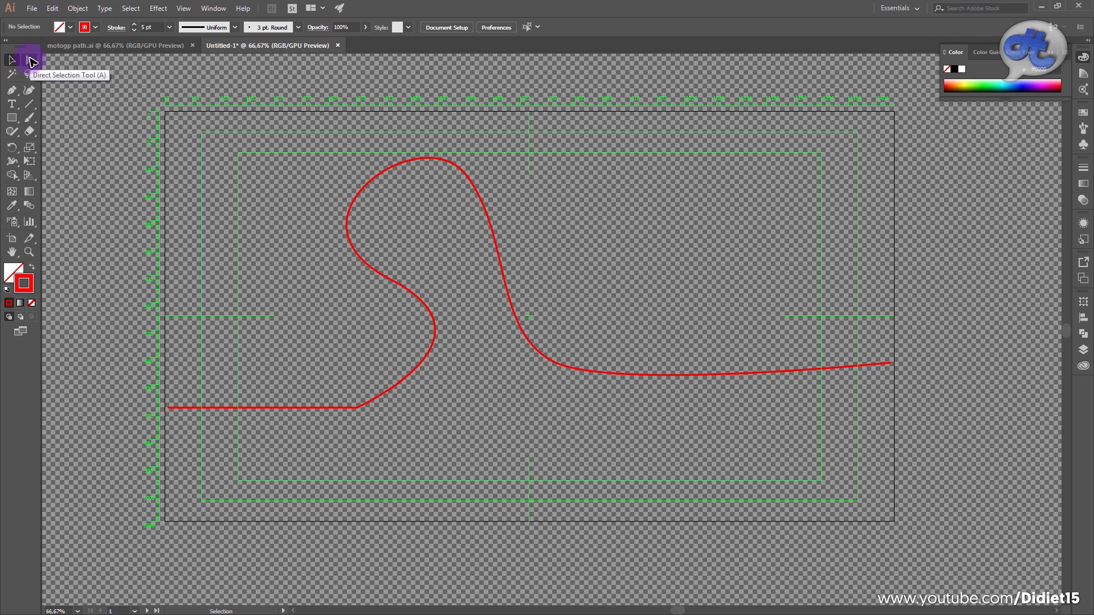
- Move the anchor between the two left-hand bends to about X 503 px, Y 441 px, and steepen its direction handle
click(30, 60)
click(432, 318)
drag(380, 293, 355, 278)
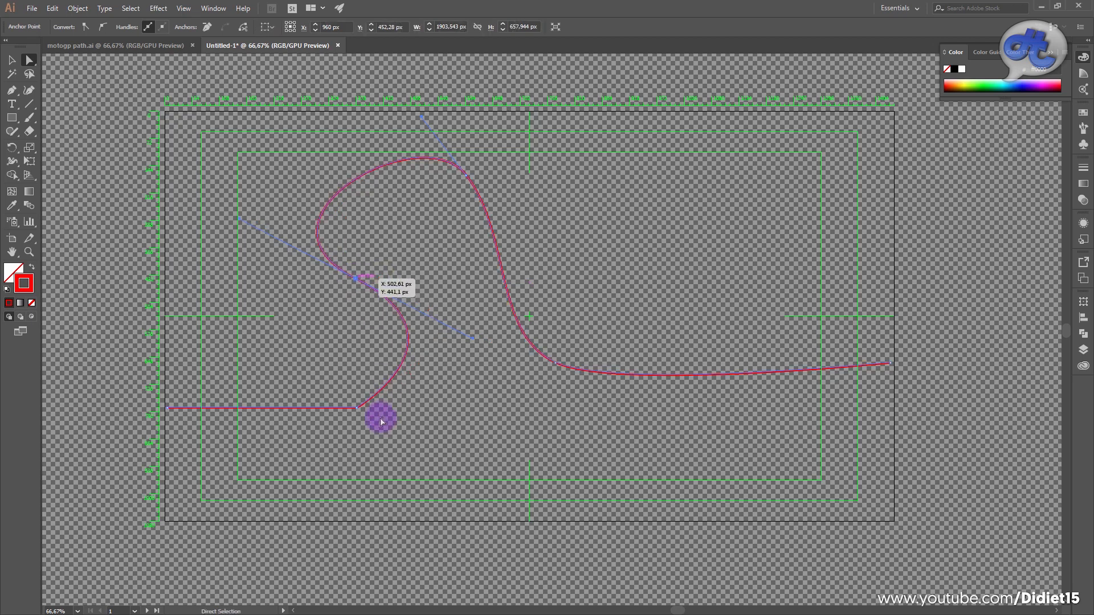
mouse_move(357, 407)
mouse_down()
mouse_move(384, 408)
mouse_move(367, 415)
mouse_up()
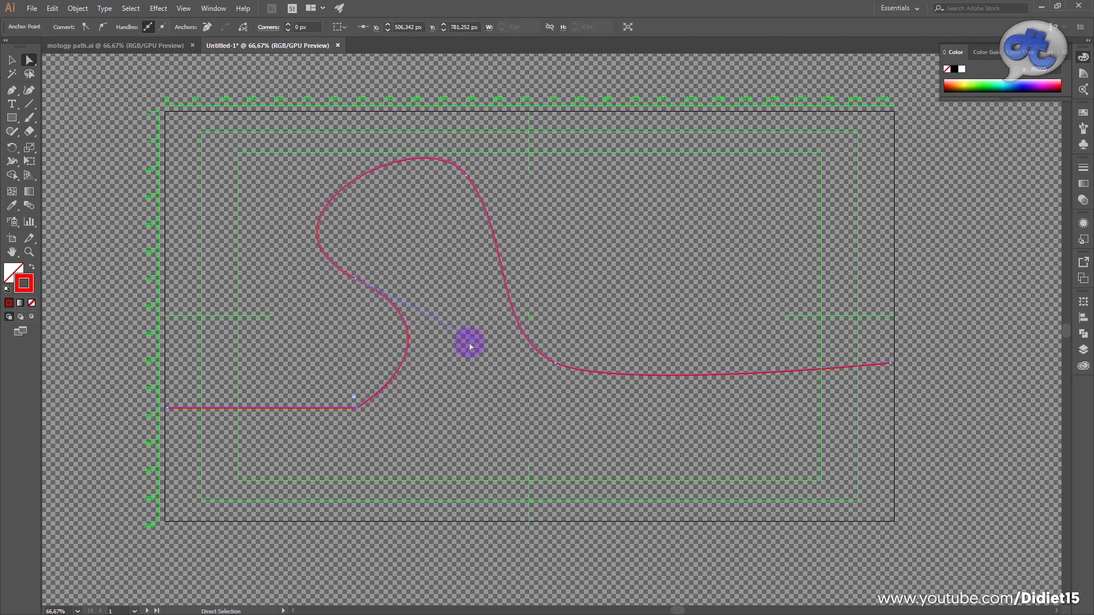
drag(471, 338, 438, 353)
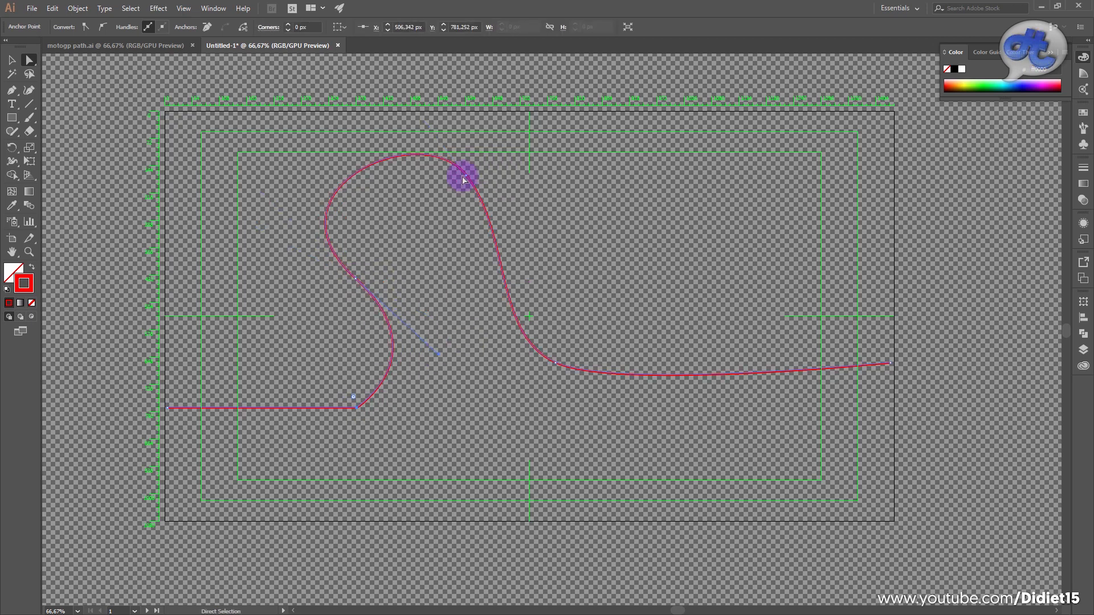
- Move the upper bend's right anchor outward, and raise the lower curve's anchor and the right endpoint to about Y 512 px and Y 515 px
drag(467, 179, 485, 169)
click(554, 362)
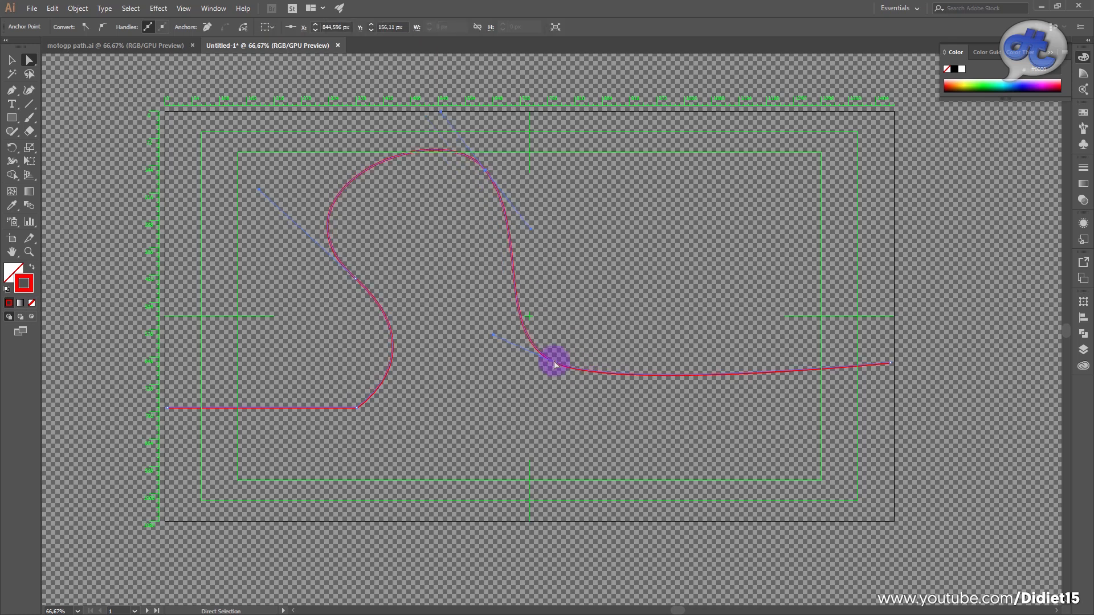
drag(555, 362, 548, 304)
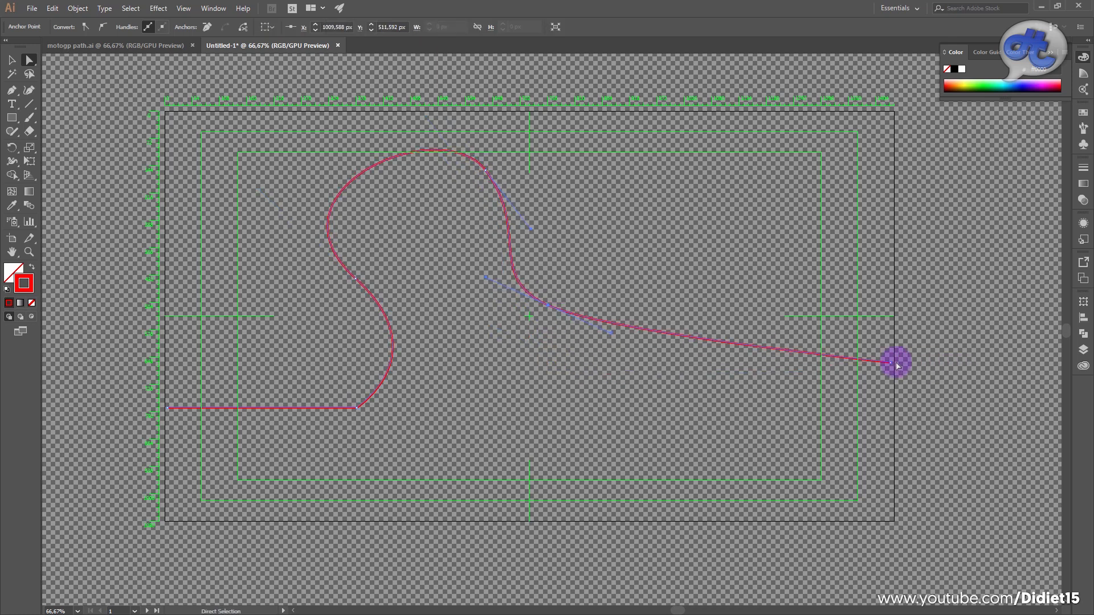
drag(892, 365, 889, 308)
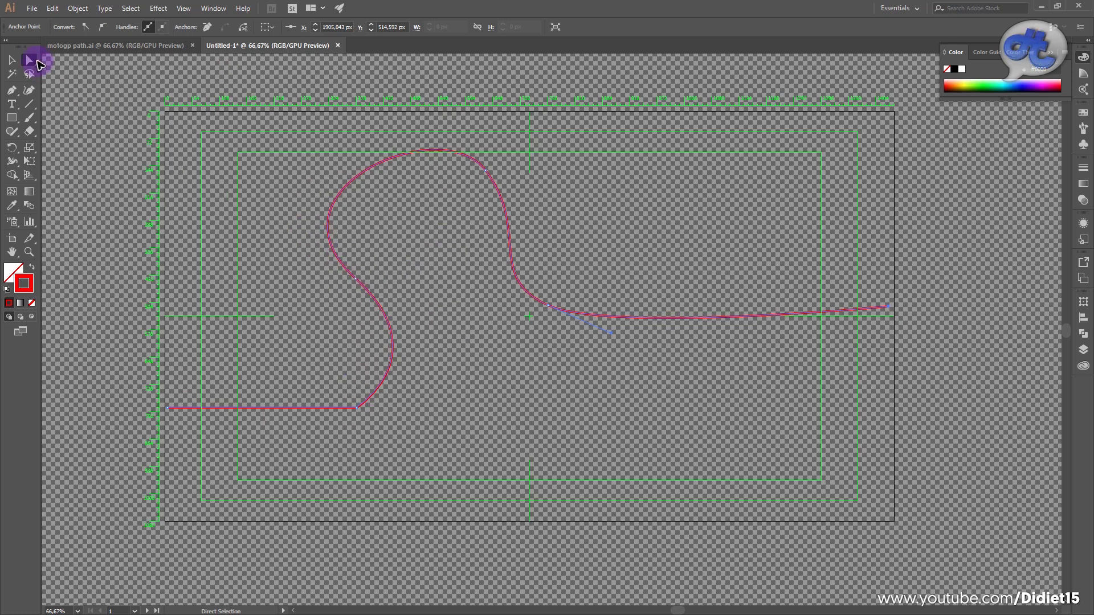
- Open Offset Path for the red path and enable the preview with a 10 px offset, keeping the dialog clear of the bends
click(356, 279)
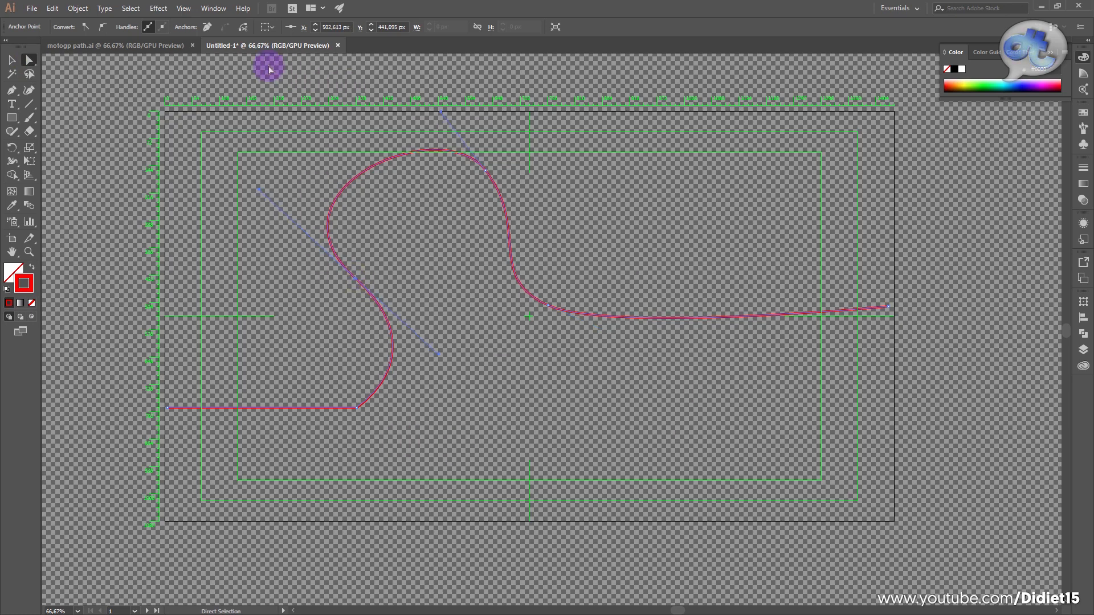
click(78, 8)
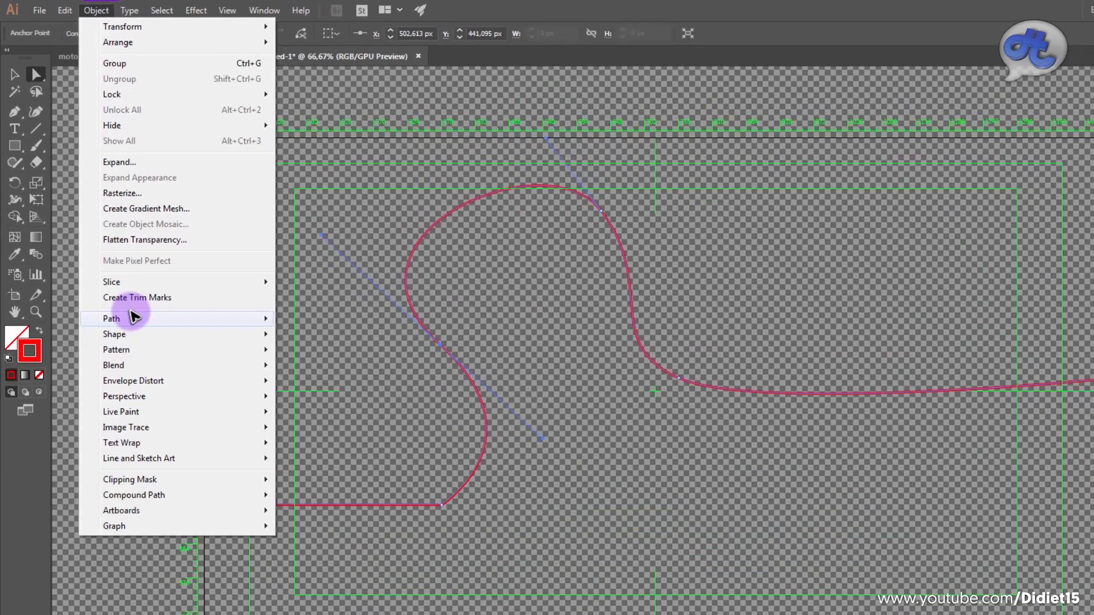
mouse_move(217, 319)
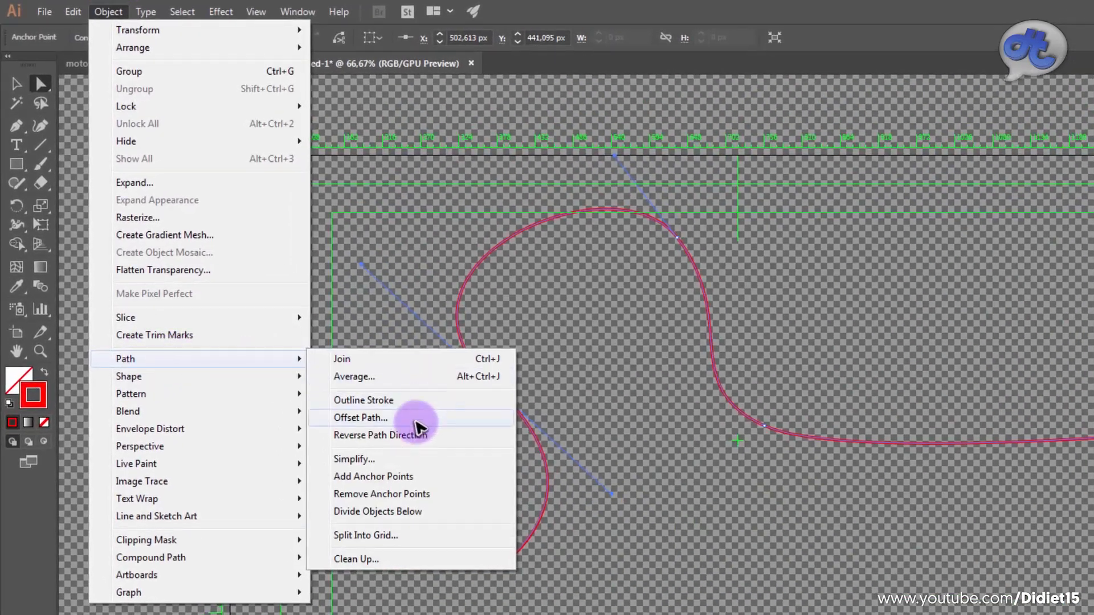
click(387, 421)
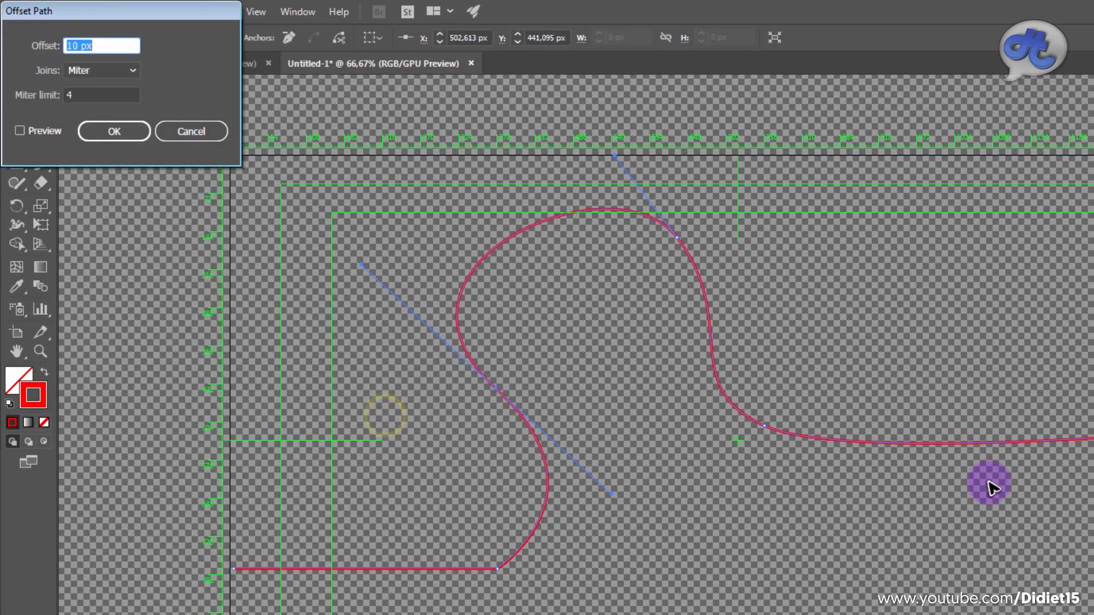
drag(200, 20, 1001, 354)
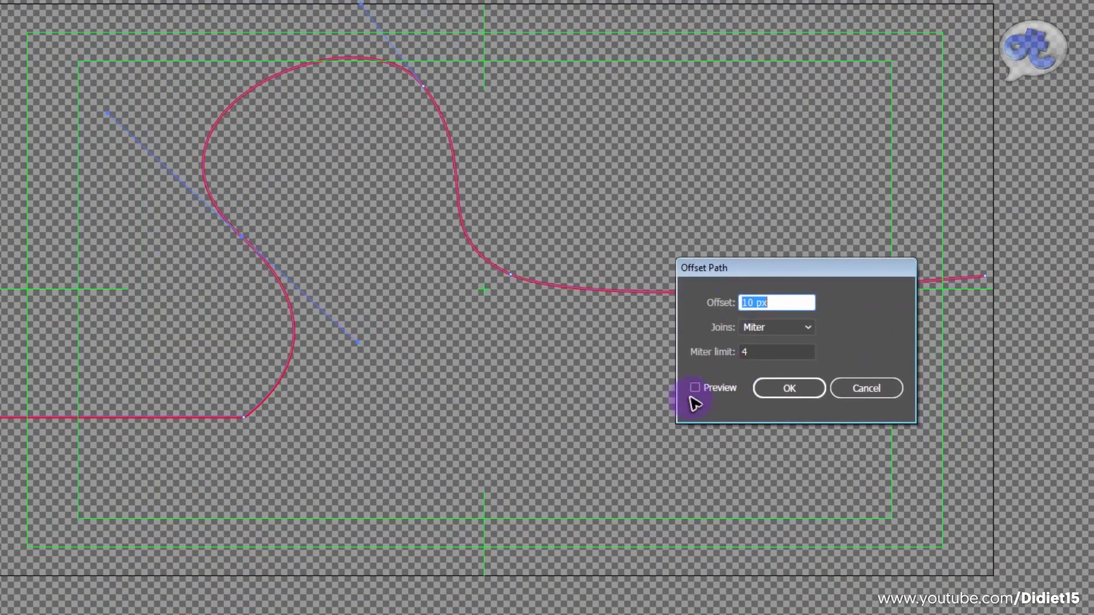
drag(757, 281, 655, 279)
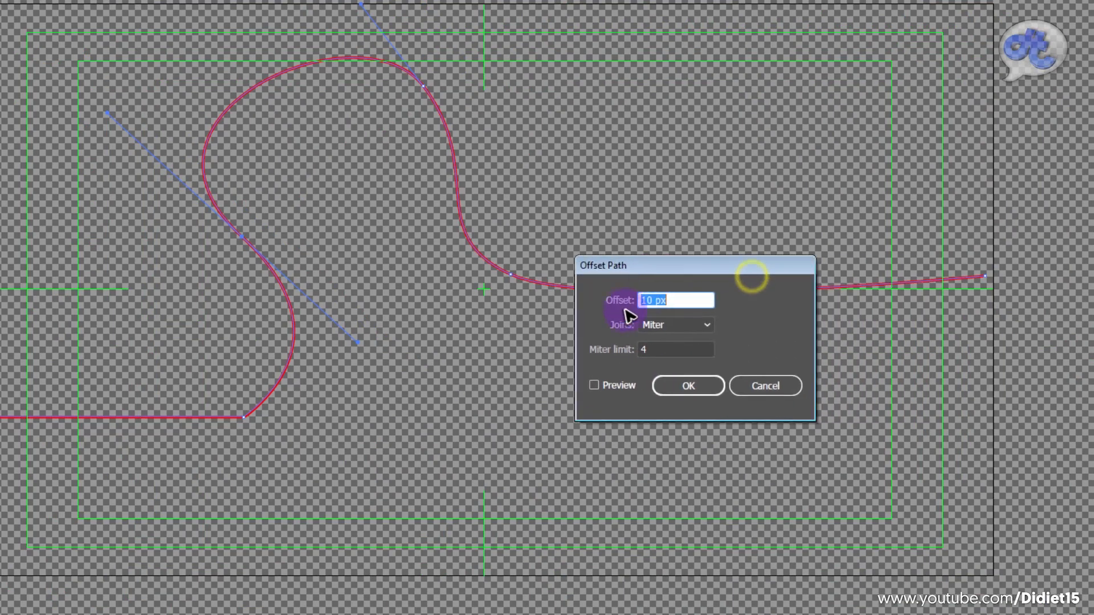
click(593, 387)
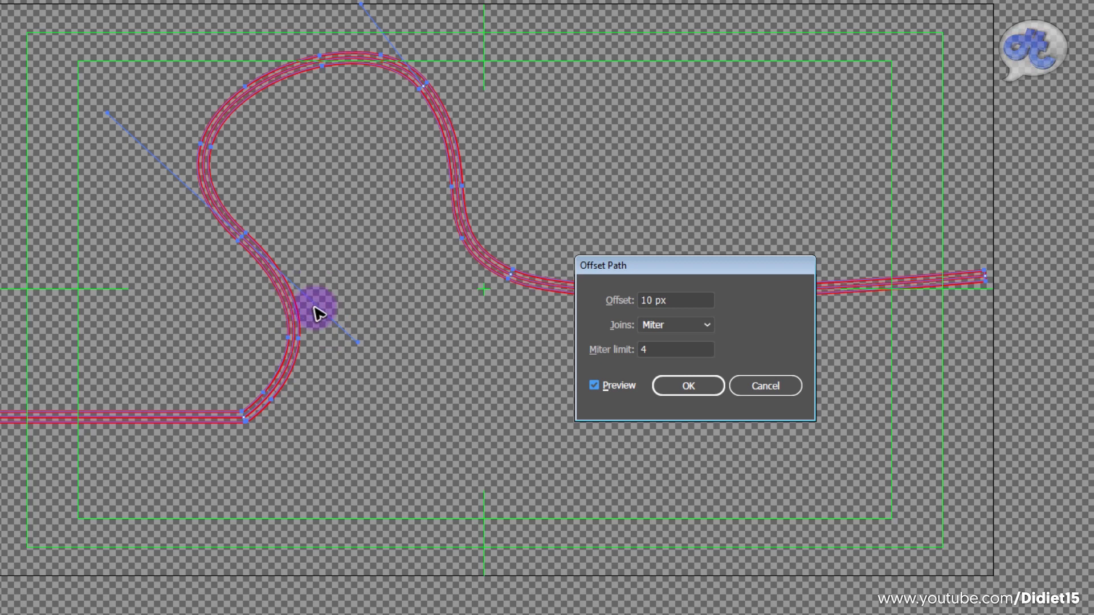
- Compare the path with and without the previewed 10 px offset
click(594, 385)
click(594, 385)
click(594, 385)
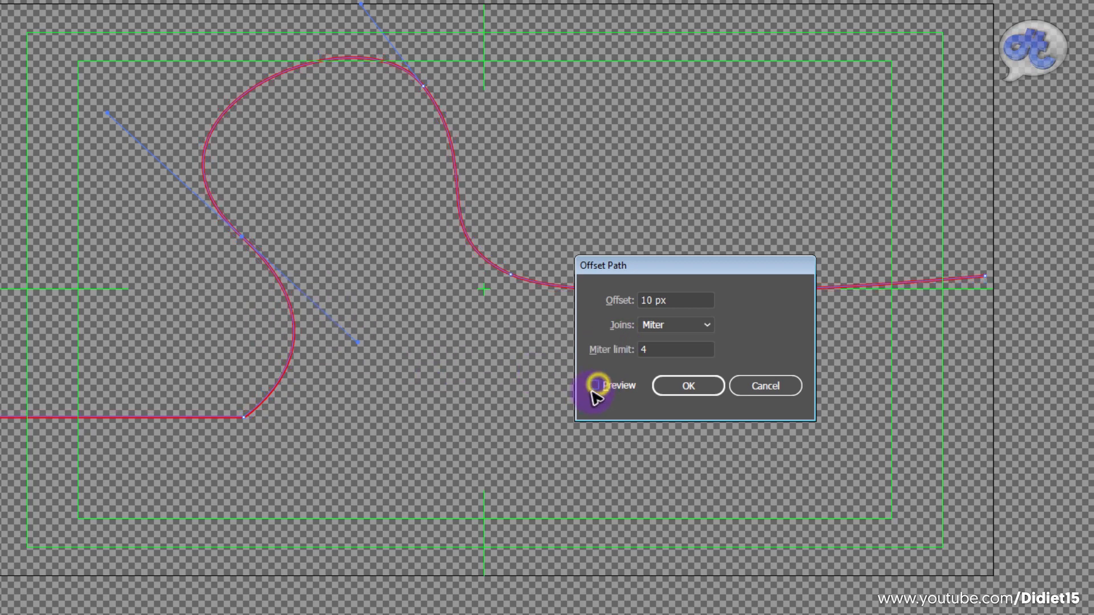
click(594, 386)
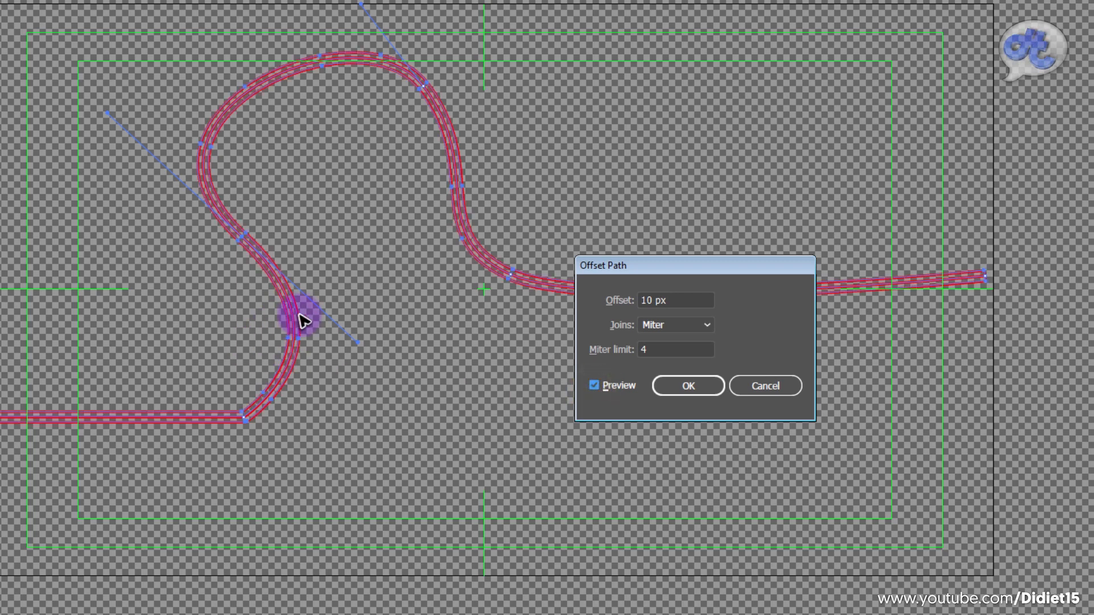
click(594, 385)
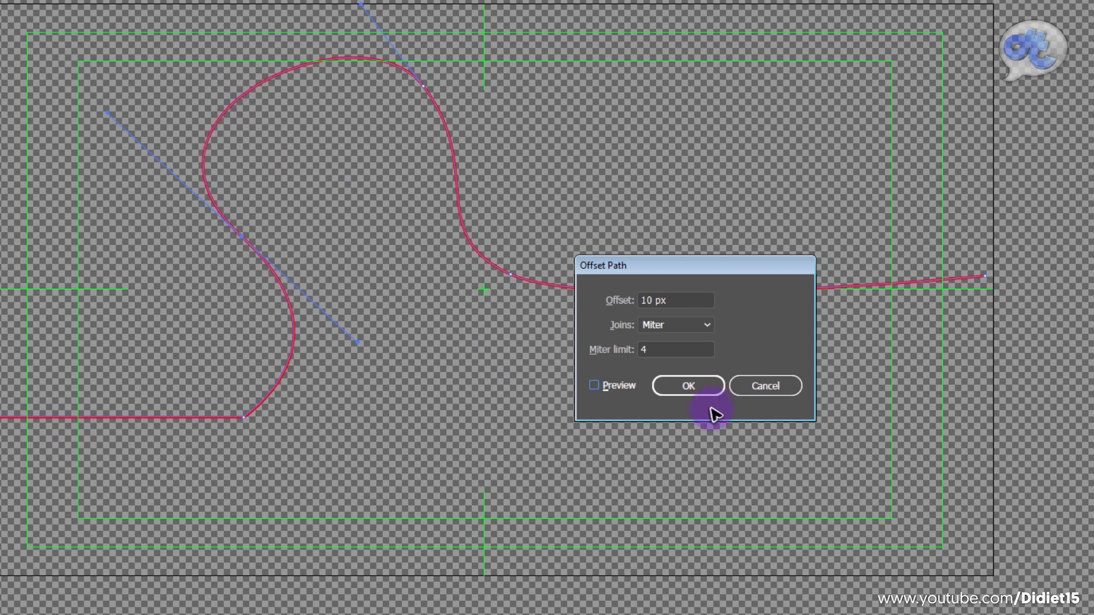
click(594, 387)
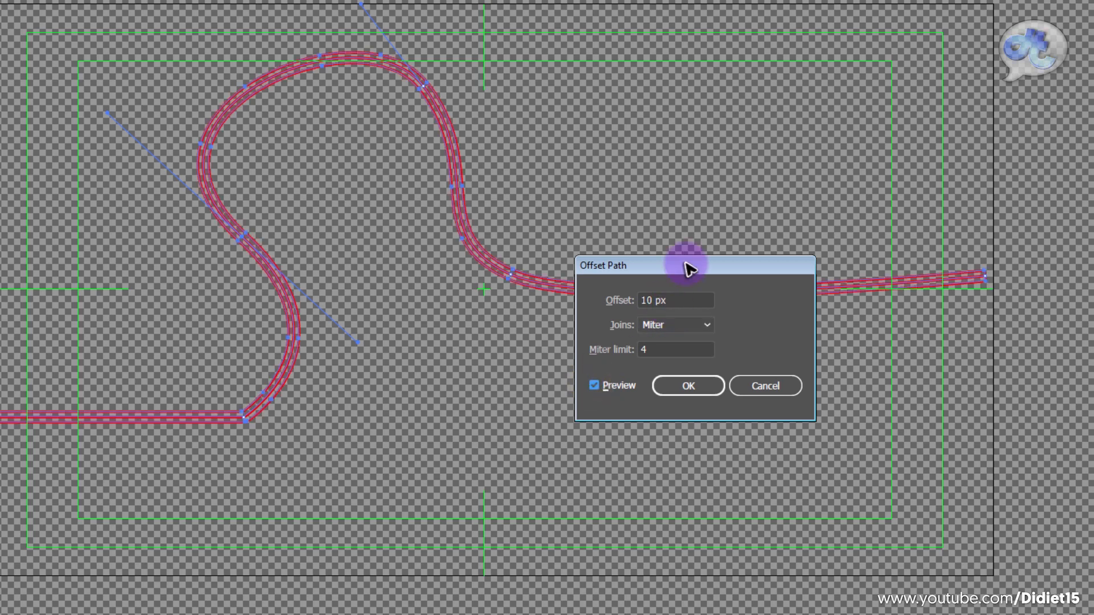
- Try an offset of 25 px and refresh the preview
drag(691, 264, 668, 263)
click(632, 297)
double_click(632, 297)
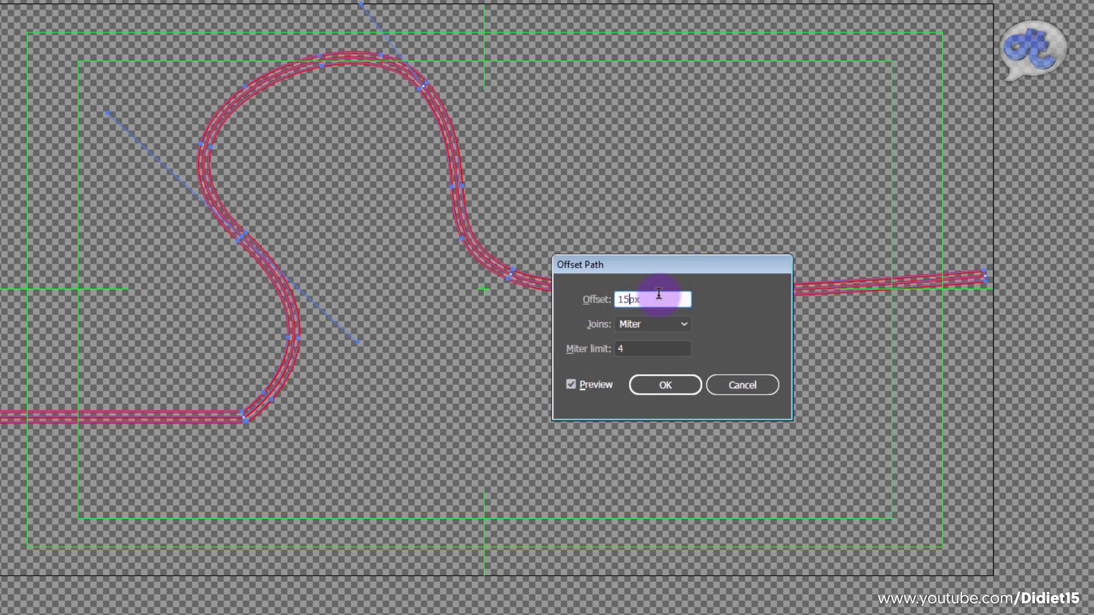
drag(644, 300, 609, 303)
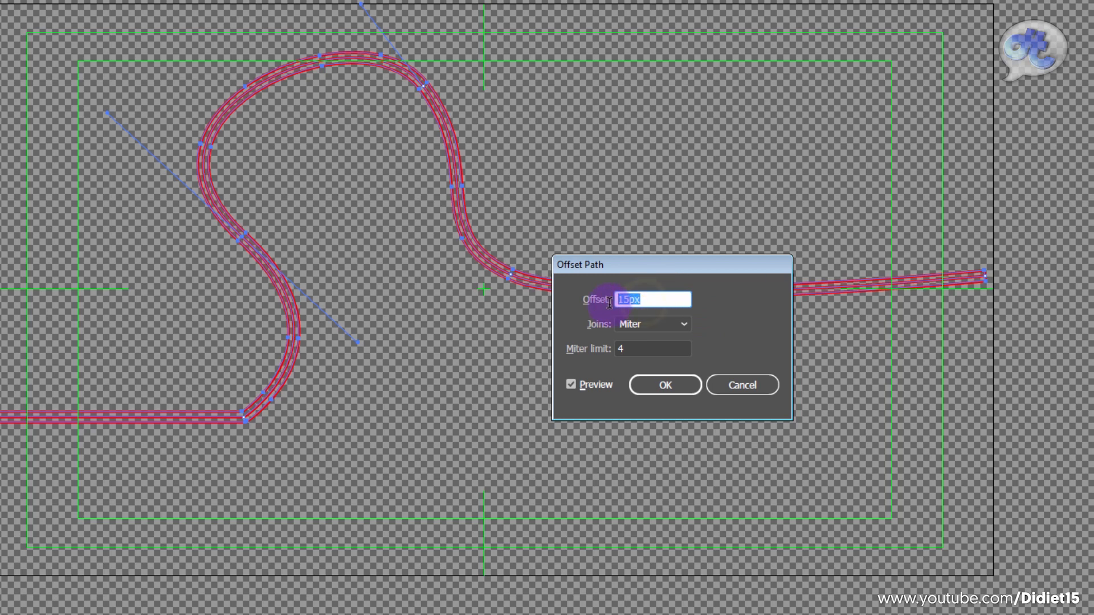
text(25)
click(670, 299)
click(653, 348)
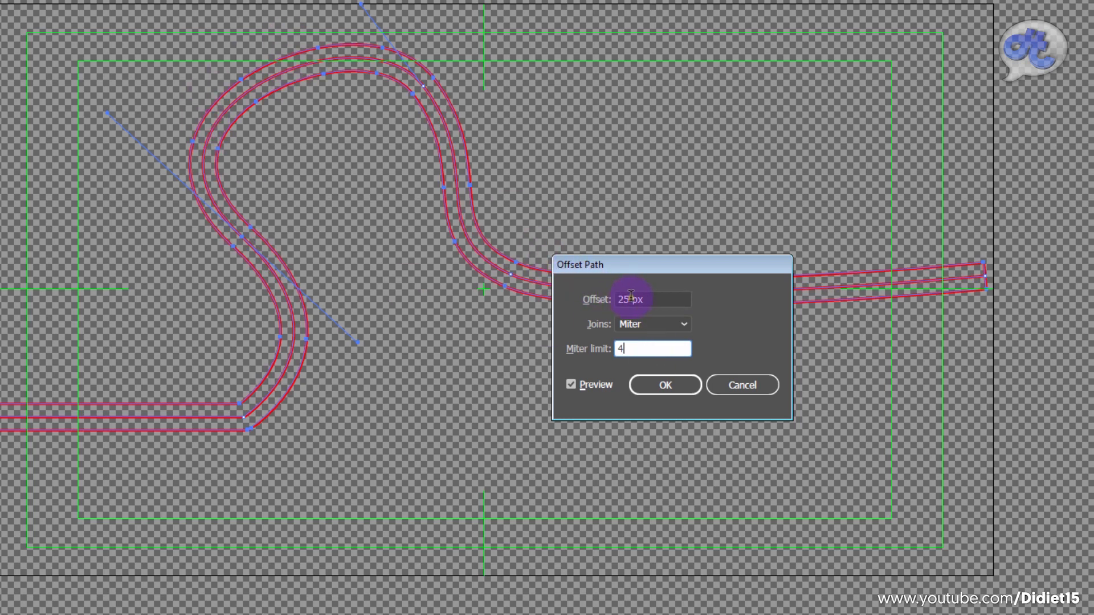
- Set the path offset to 15 px and refresh the preview, keeping the miter limit at 4
drag(632, 297, 590, 300)
text(15)
drag(655, 346, 567, 347)
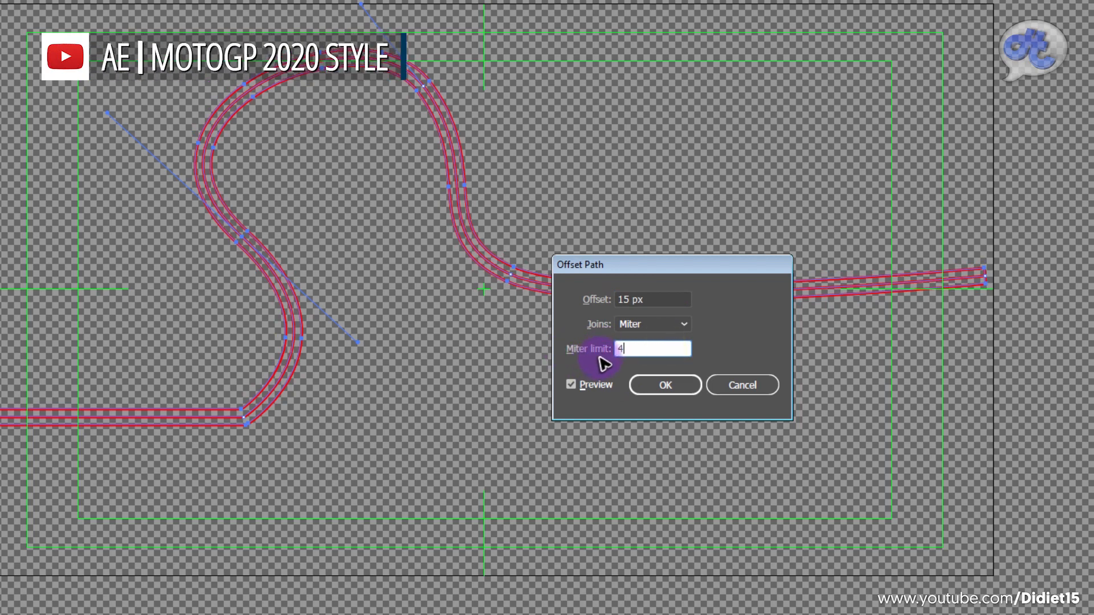
click(656, 299)
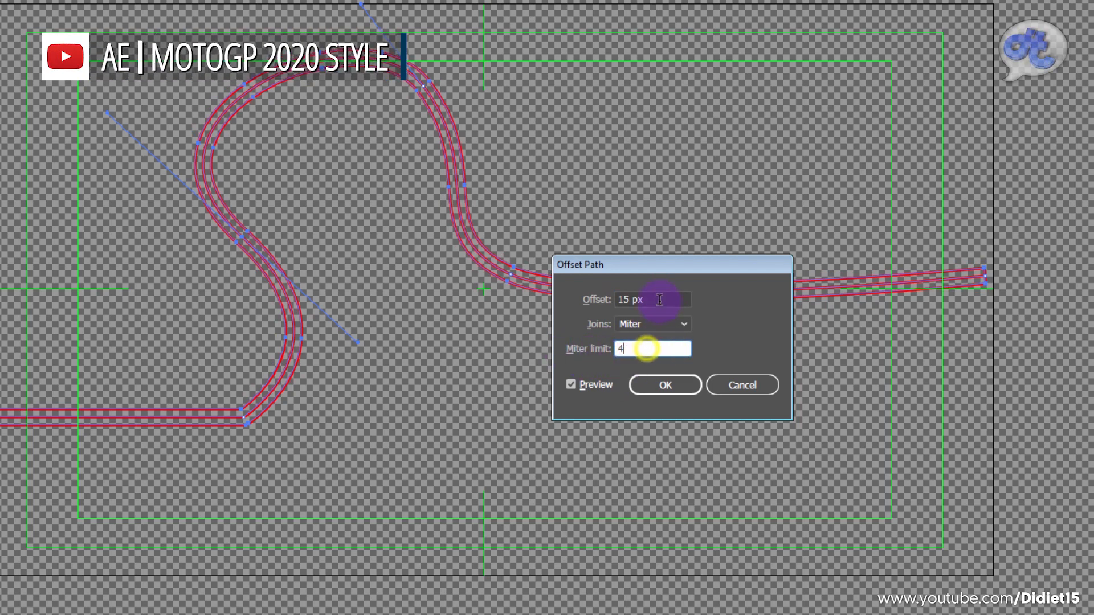
click(654, 347)
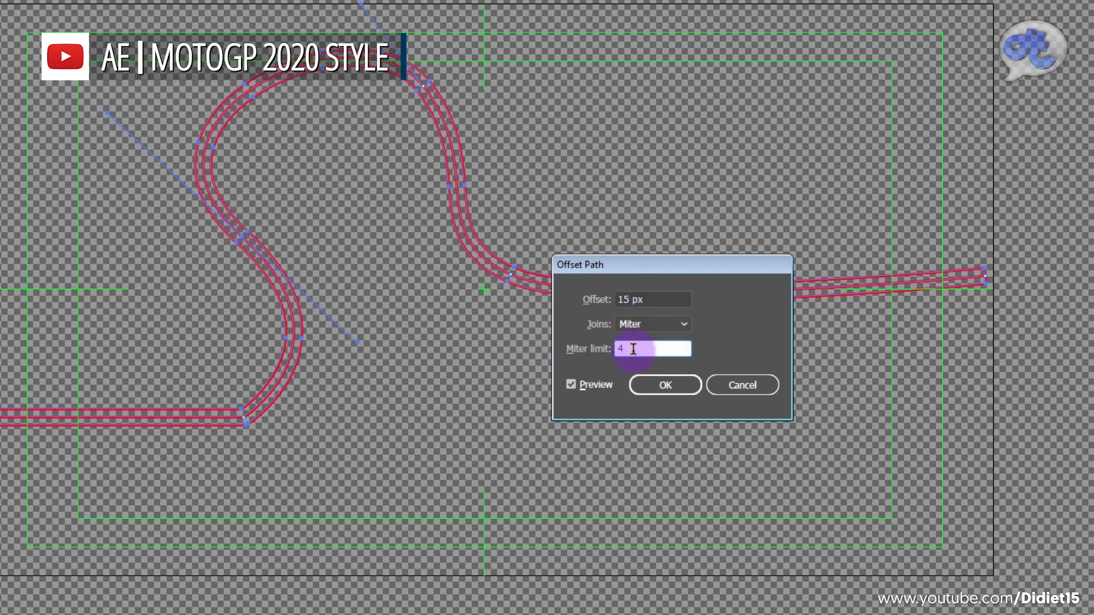
- Apply the 15 px offset and expand Layer 1 to list its individual paths
click(668, 384)
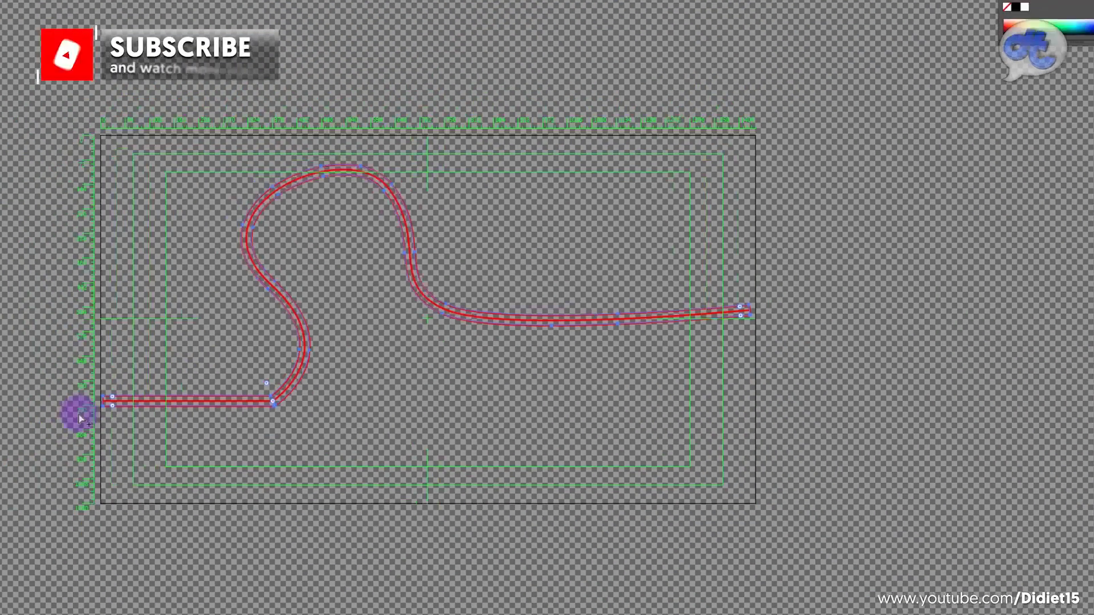
scroll(173, 399, up, 5)
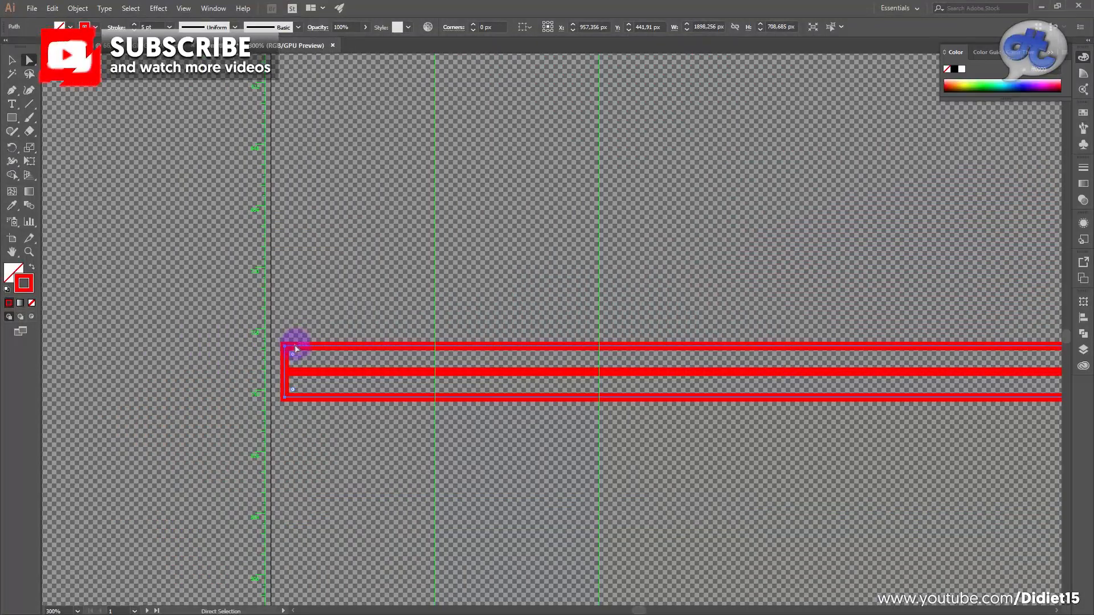
drag(446, 294, 379, 285)
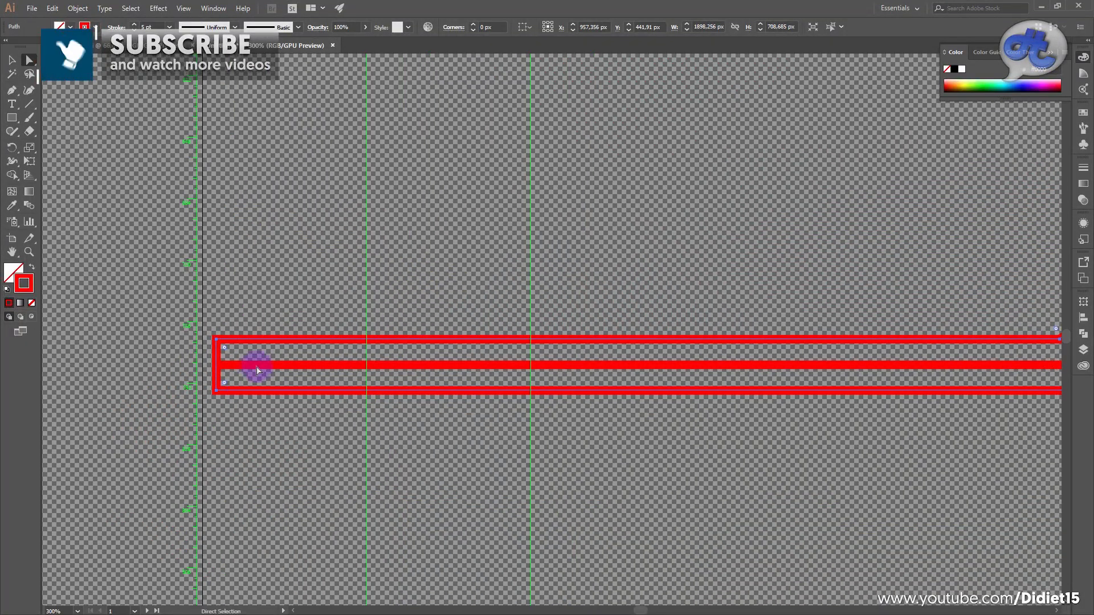
click(1082, 347)
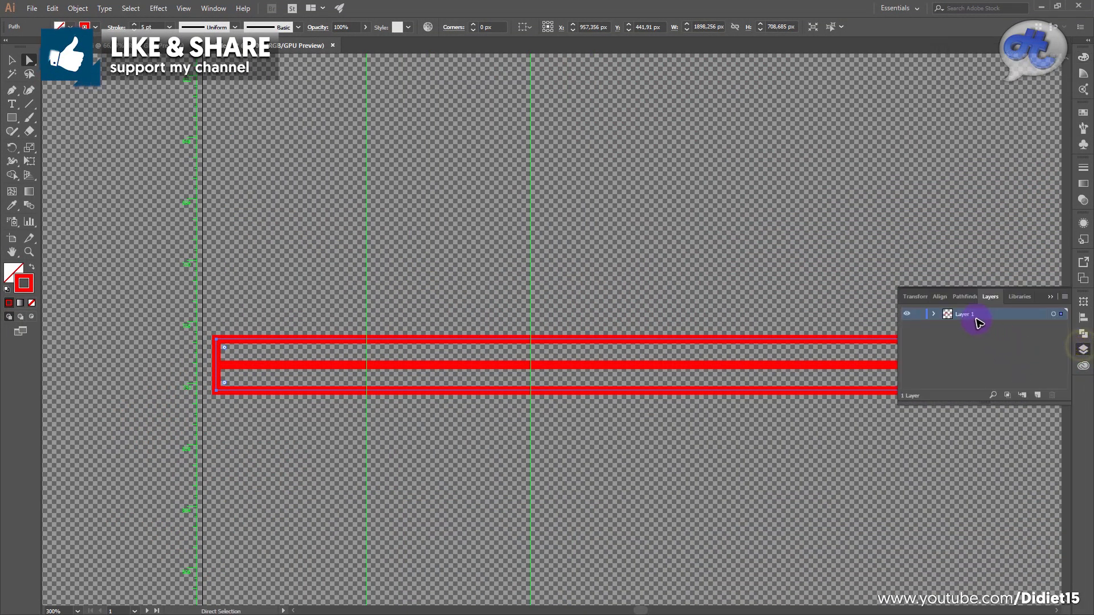
click(934, 314)
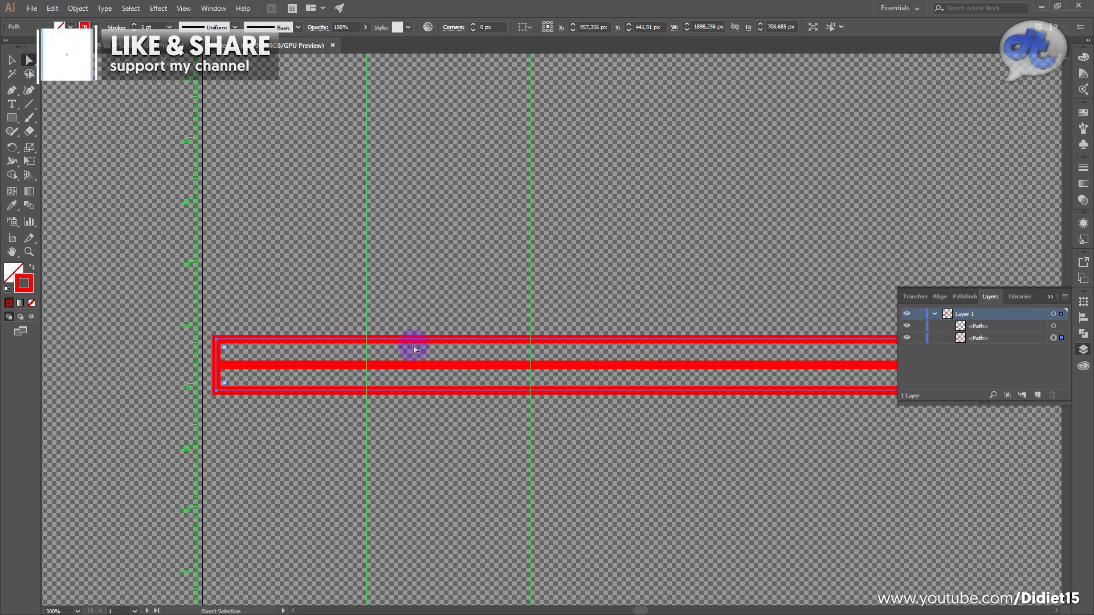
- Hide the original centre path and select the closed offset outline around it
click(282, 369)
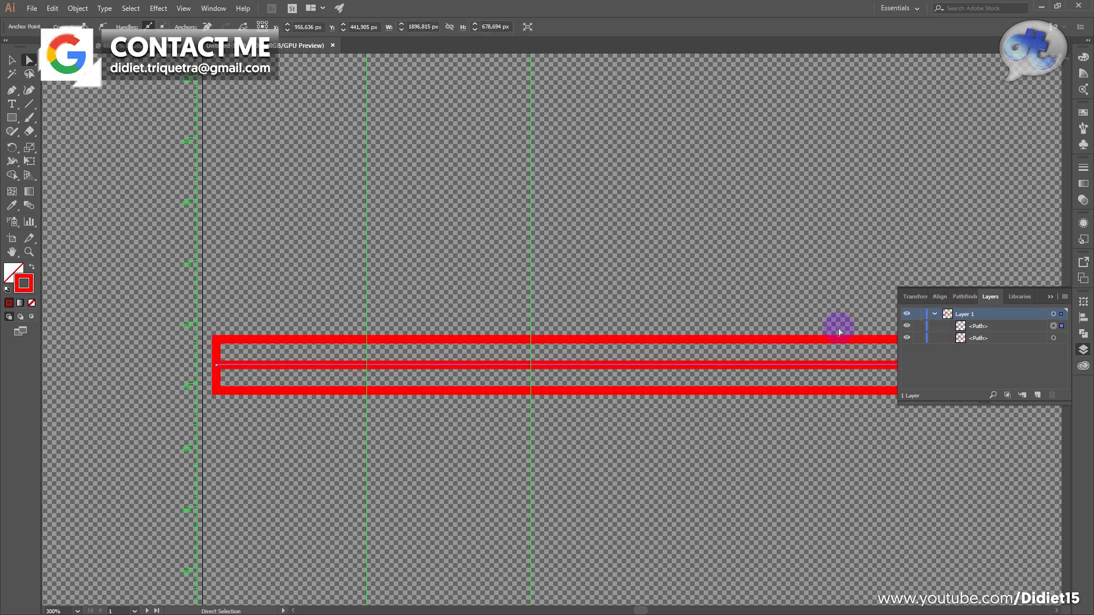
click(907, 326)
click(318, 339)
- Cut the offset outline at both corners of its left end with the Scissors tool
click(33, 109)
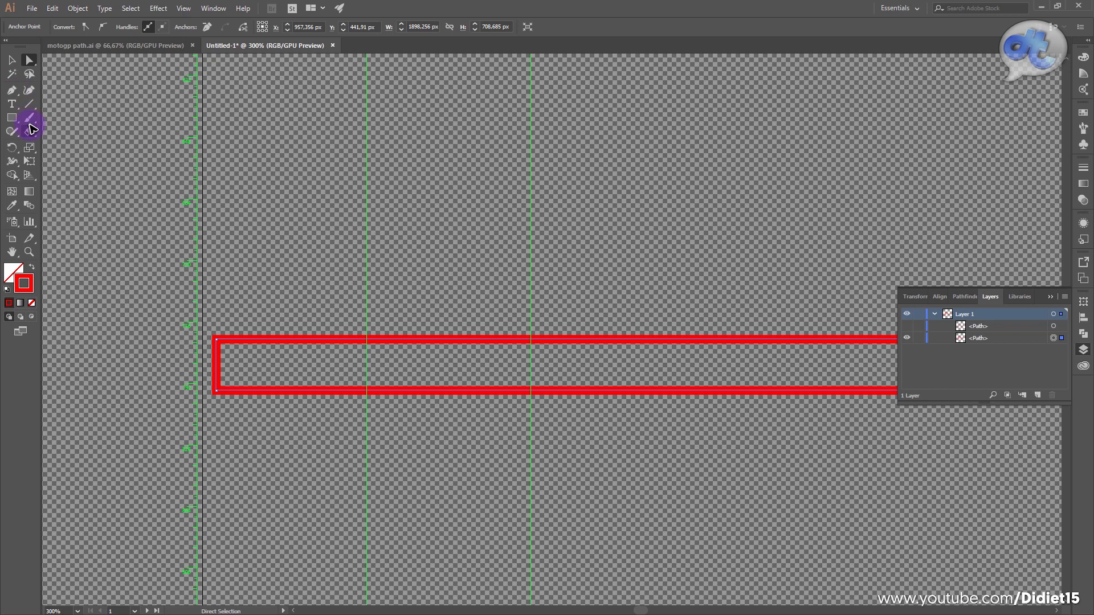
drag(32, 131, 64, 143)
click(216, 339)
click(209, 390)
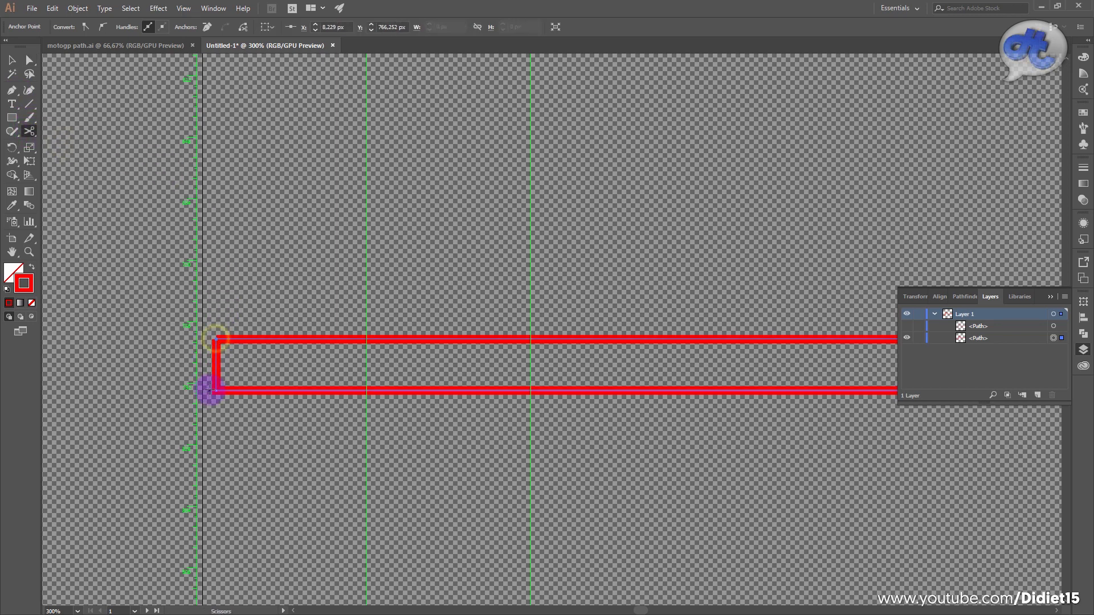
click(216, 392)
- Cut the offset outline at both corners of its right end with the Scissors tool
drag(439, 351, 275, 322)
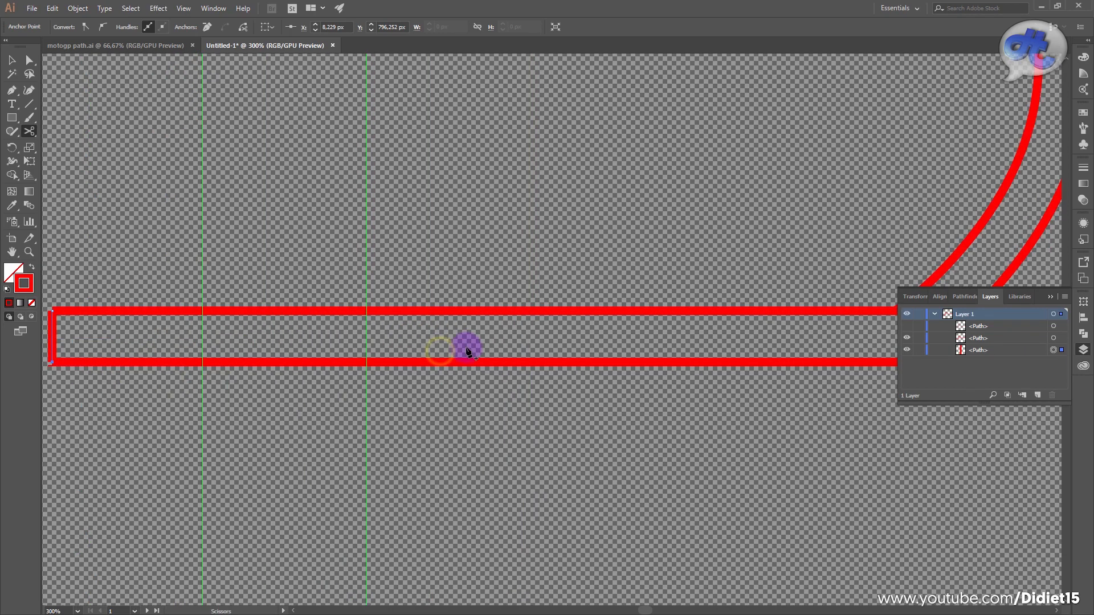
scroll(467, 348, up, 3)
scroll(467, 349, down, 10)
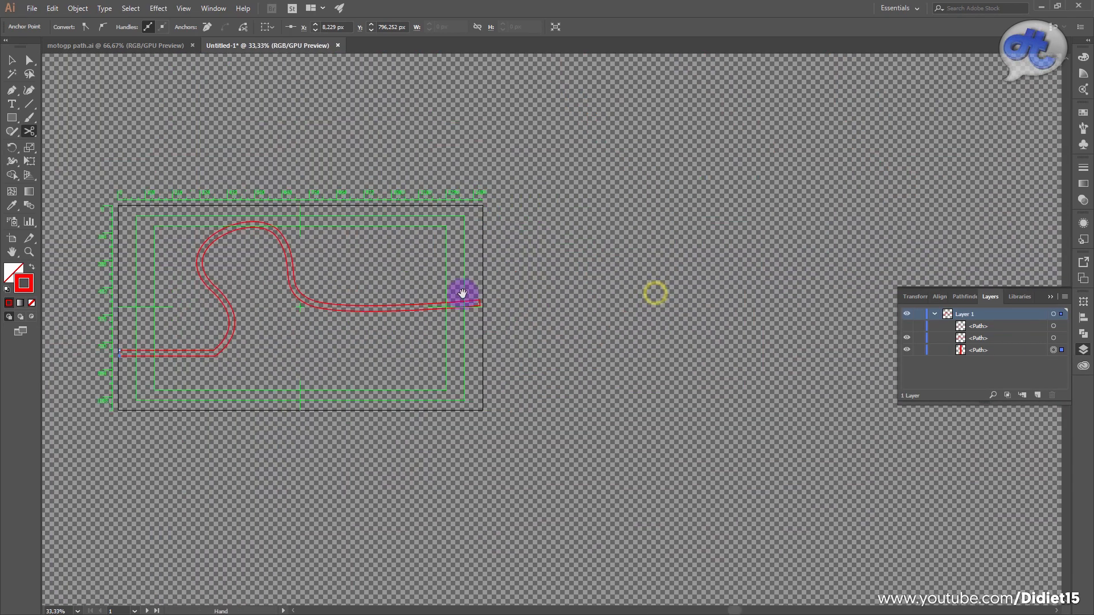
scroll(572, 285, down, 2)
scroll(627, 307, up, 8)
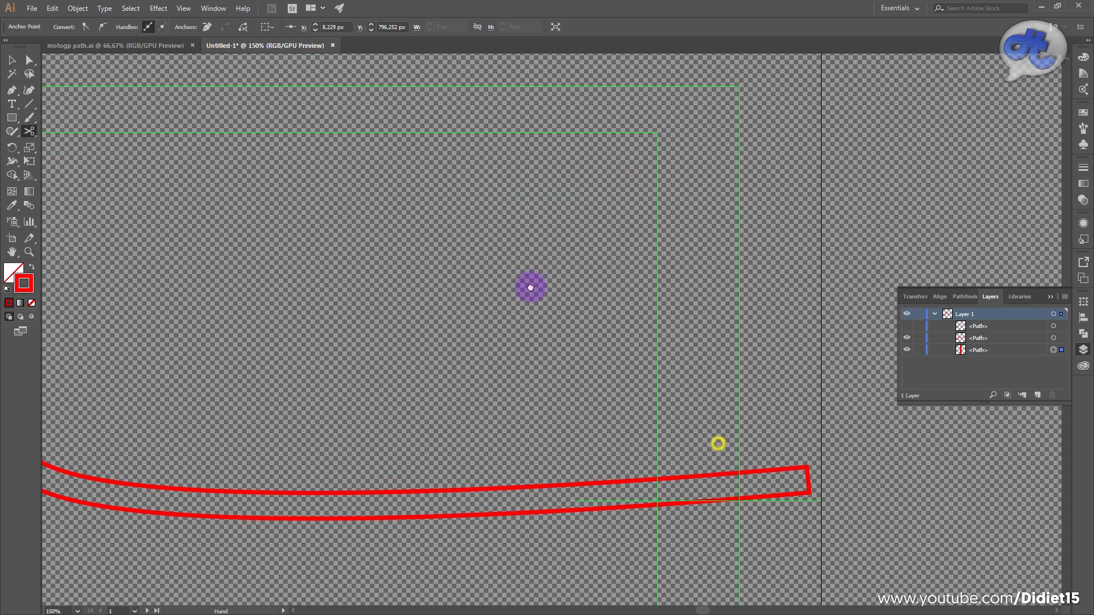
drag(717, 443, 546, 302)
click(635, 325)
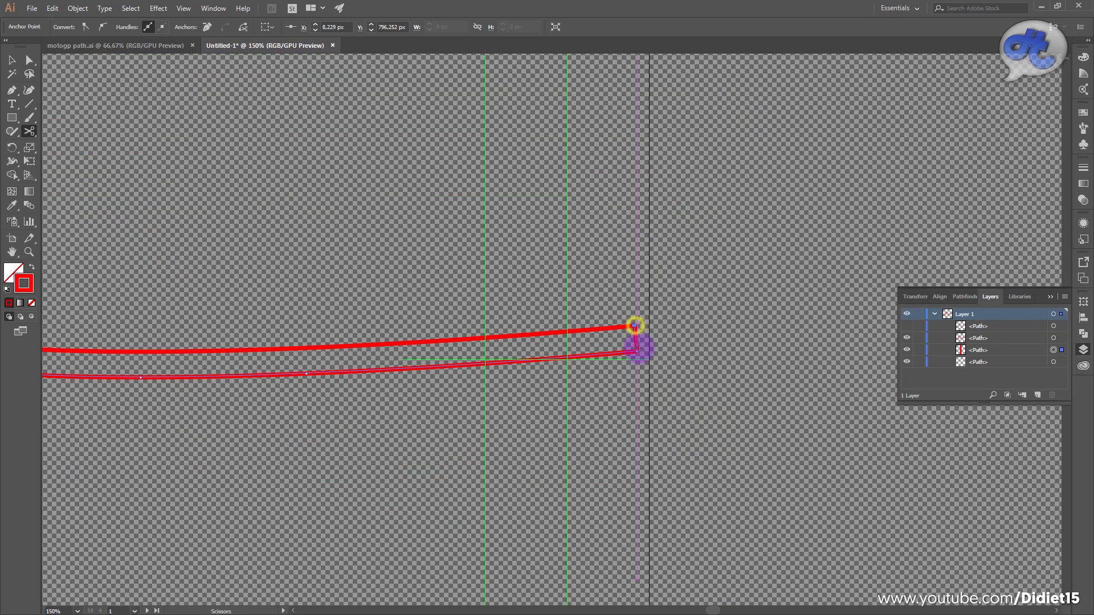
click(637, 351)
- Delete the outline's upper line and the short closing segment at its left end
click(12, 60)
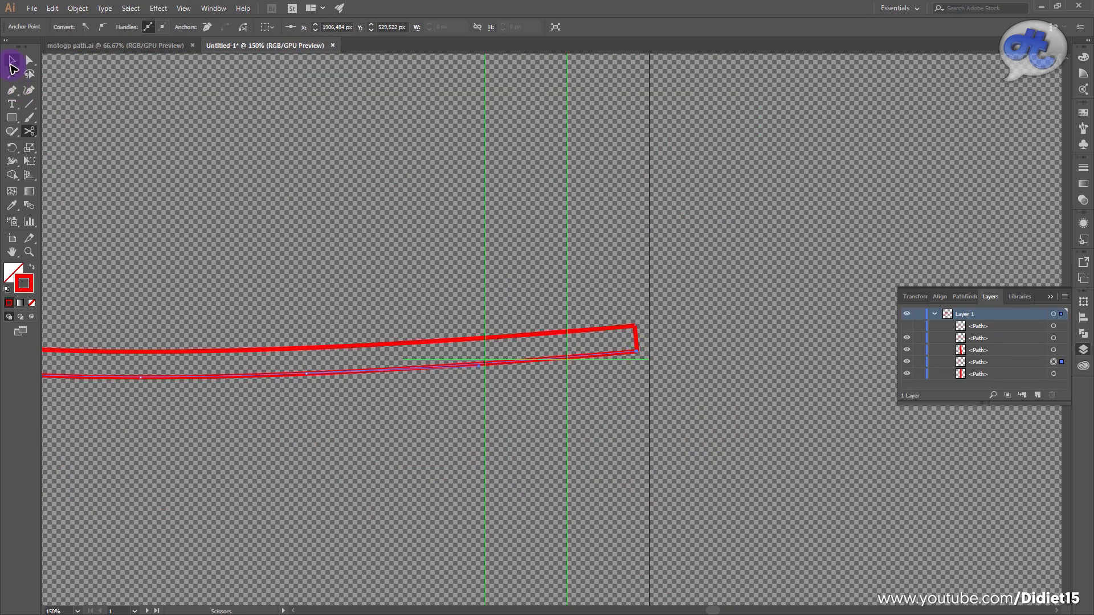
drag(92, 346, 547, 285)
drag(302, 258, 496, 353)
drag(327, 298, 386, 303)
drag(395, 398, 734, 218)
drag(150, 236, 467, 201)
click(12, 74)
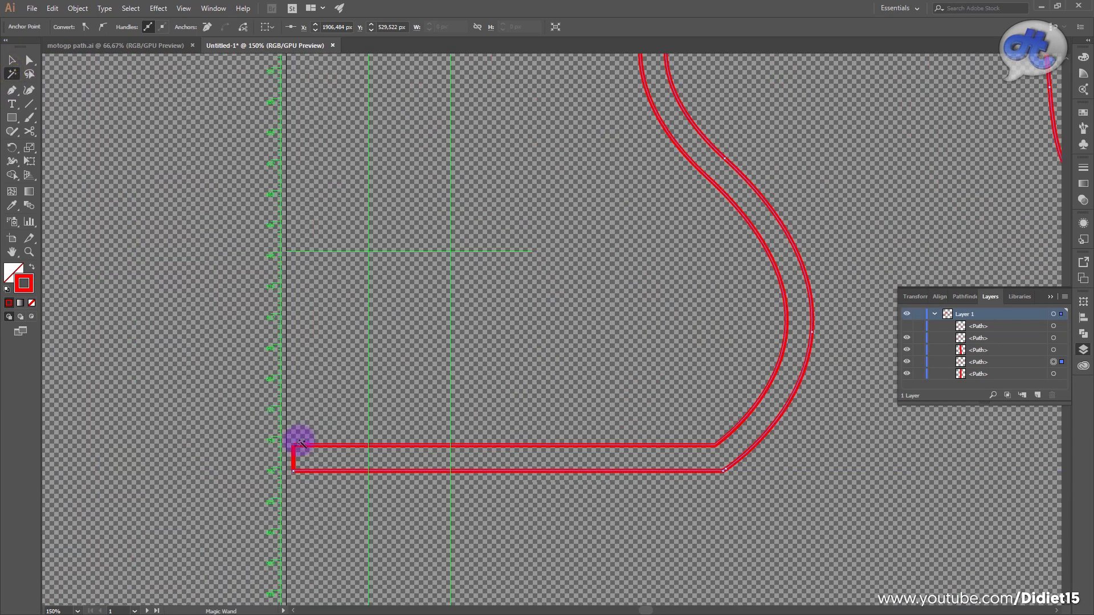
click(329, 463)
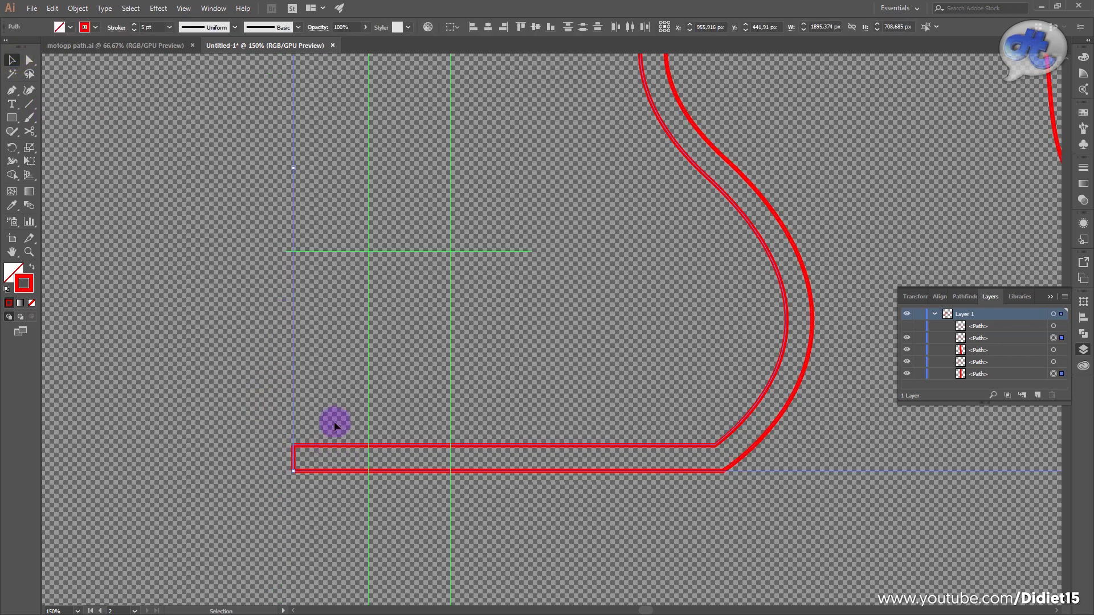
click(333, 445)
key(Delete)
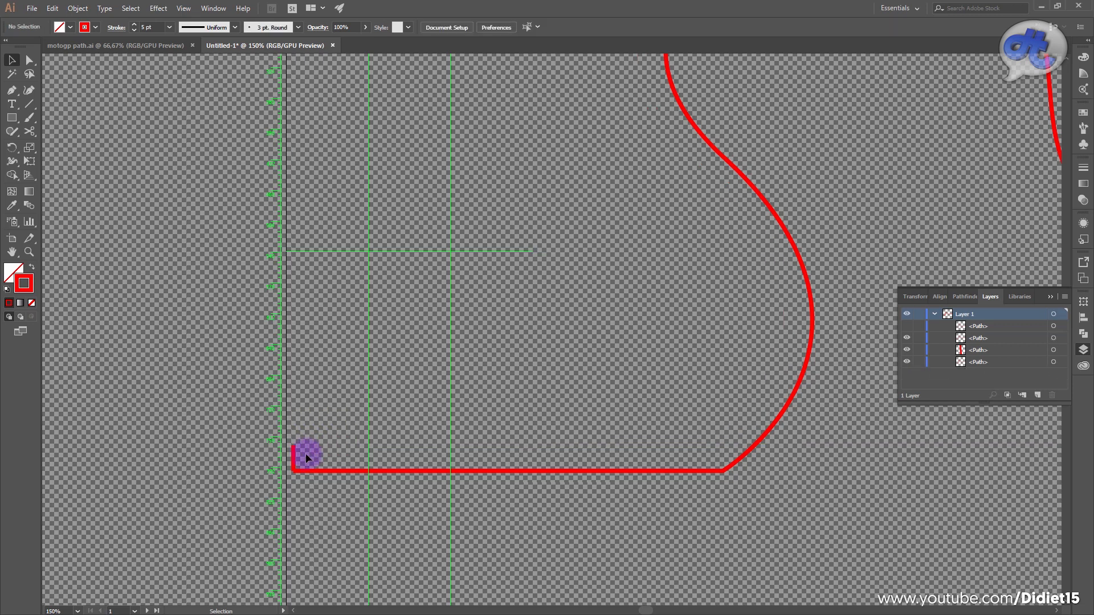
key(Delete)
- Delete the short closing segment at the right end of the remaining lower line
drag(702, 398, 348, 286)
drag(540, 294, 399, 314)
drag(713, 267, 454, 286)
drag(735, 283, 327, 260)
drag(678, 267, 306, 250)
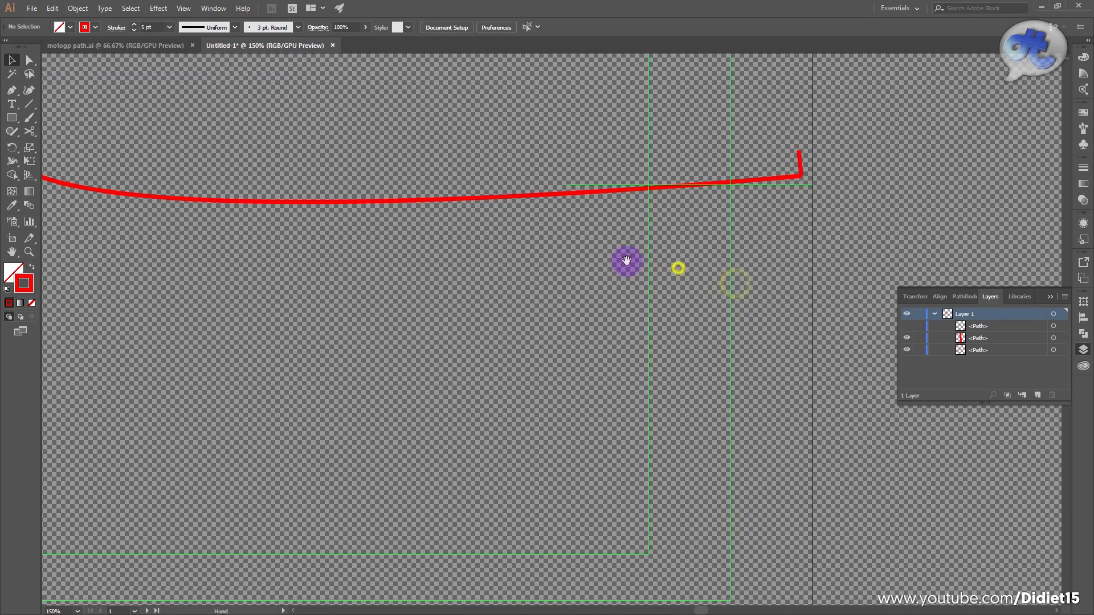
click(796, 155)
key(Delete)
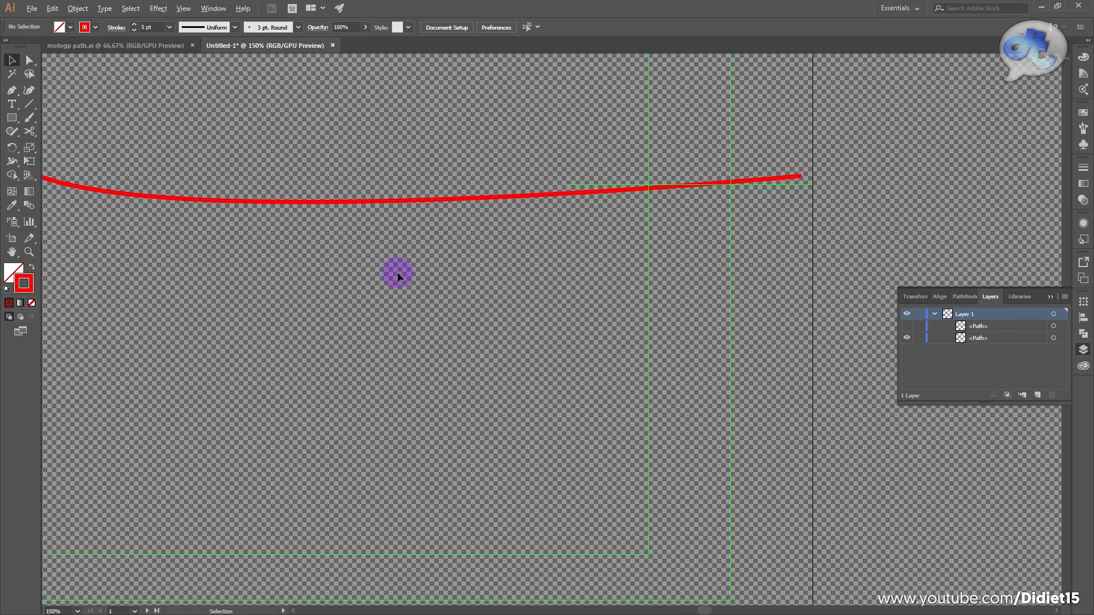
- Show the hidden original path again and compare it with the lower offset line by toggling that line's visibility
scroll(398, 272, up, 4)
scroll(398, 274, down, 9)
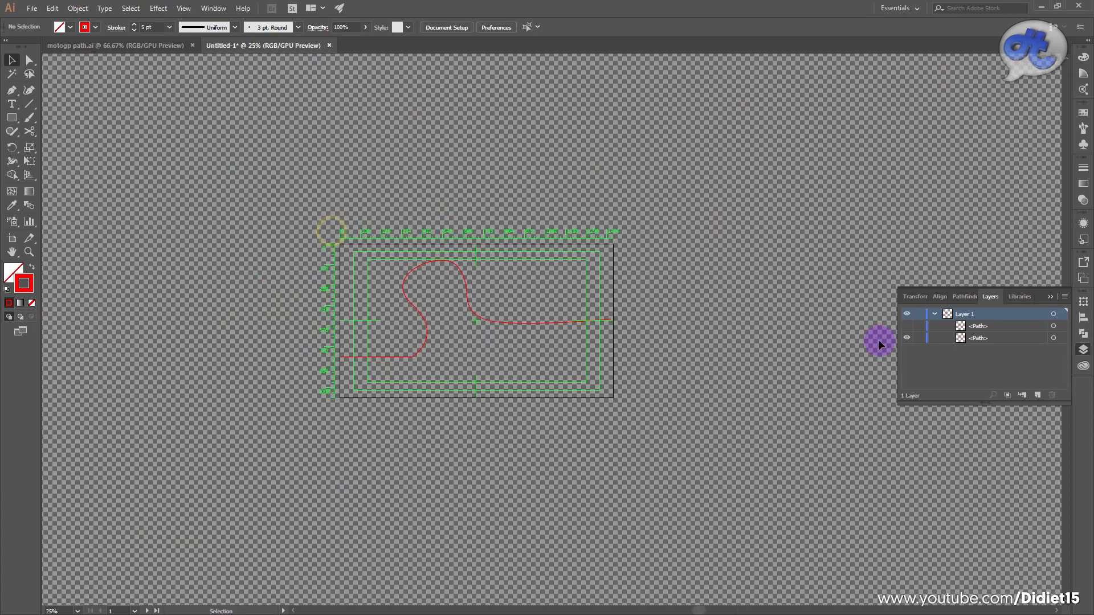
scroll(347, 295, down, 4)
scroll(354, 300, up, 6)
drag(447, 314, 127, 313)
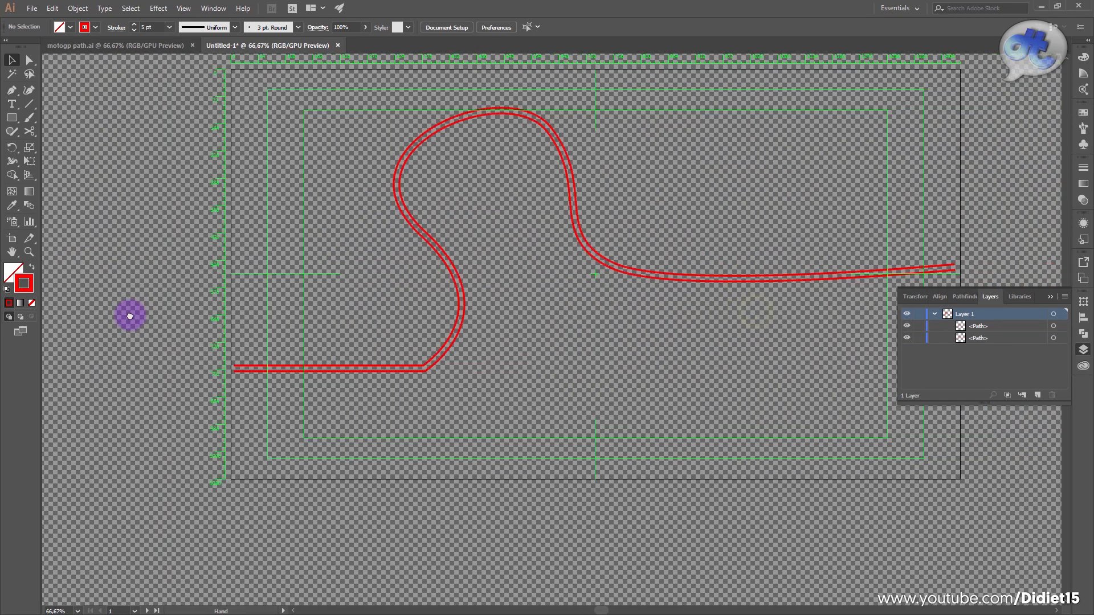
click(906, 338)
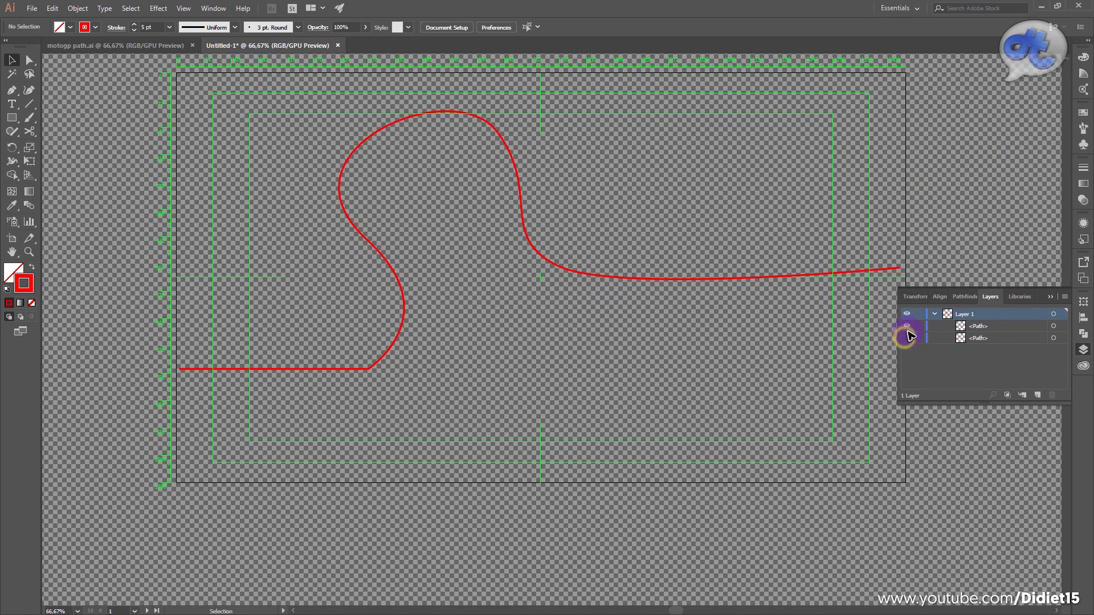
click(906, 338)
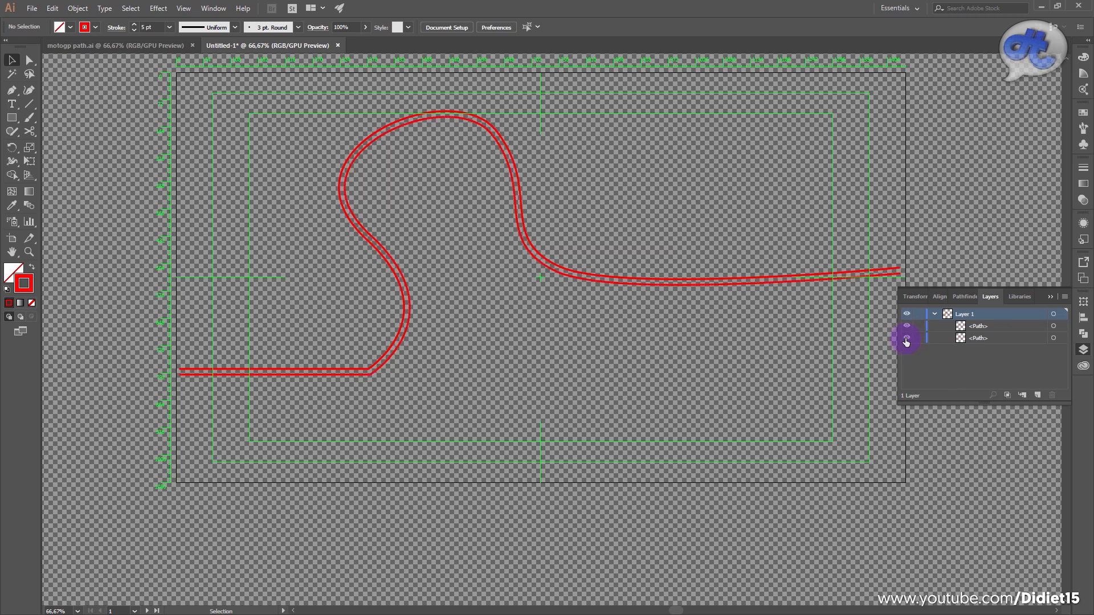
- Select the lower track line and hide the original path above it
click(392, 358)
click(392, 357)
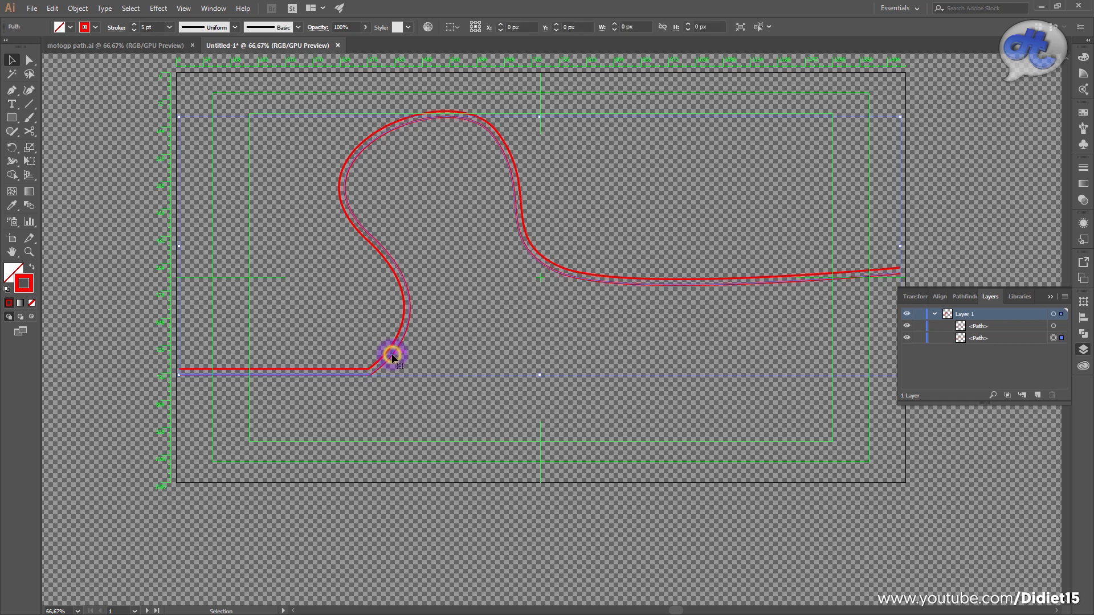
click(905, 327)
- Apply Offset Path to the selected lower line with a 15 px offset, Miter joins and a miter limit of 4
click(80, 8)
mouse_move(93, 257)
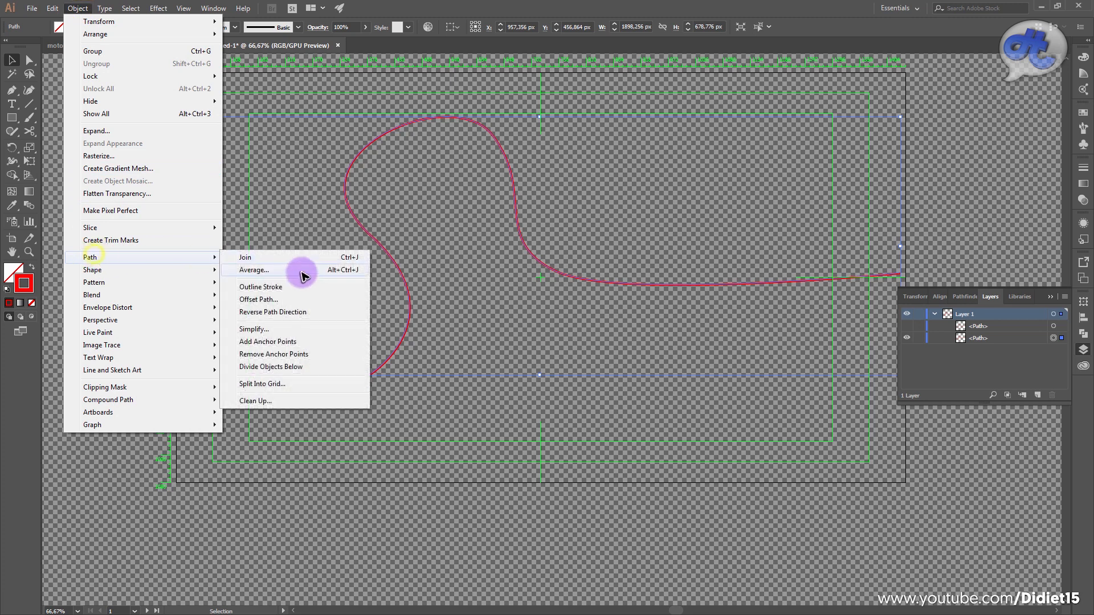
click(301, 301)
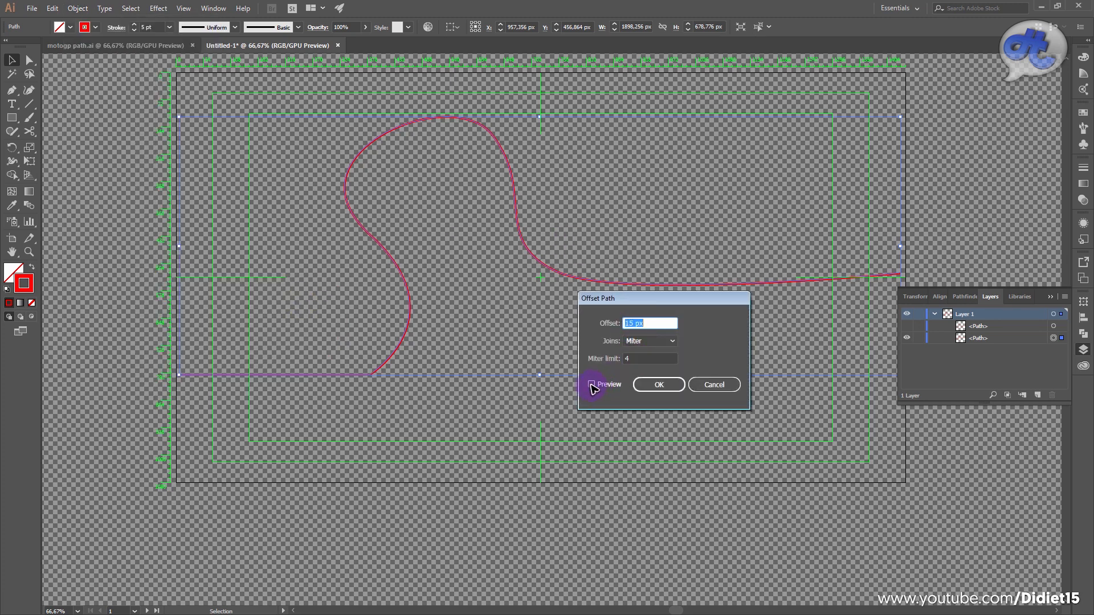
click(592, 385)
click(592, 385)
click(658, 386)
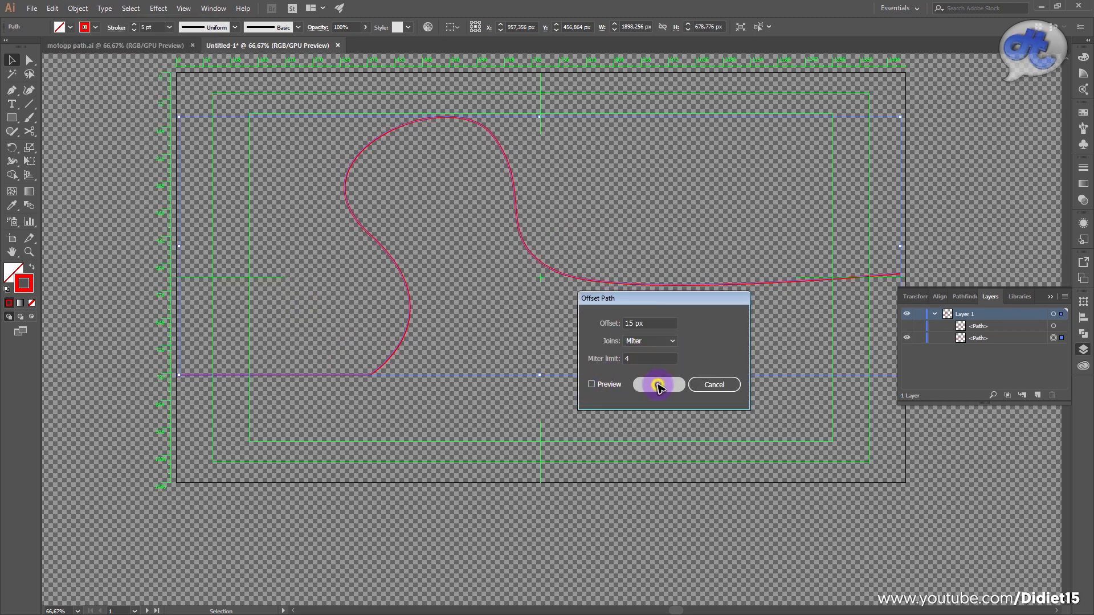
- Hide the source line and cut the new offset outline at the corners of both ends with the Scissors tool
click(907, 339)
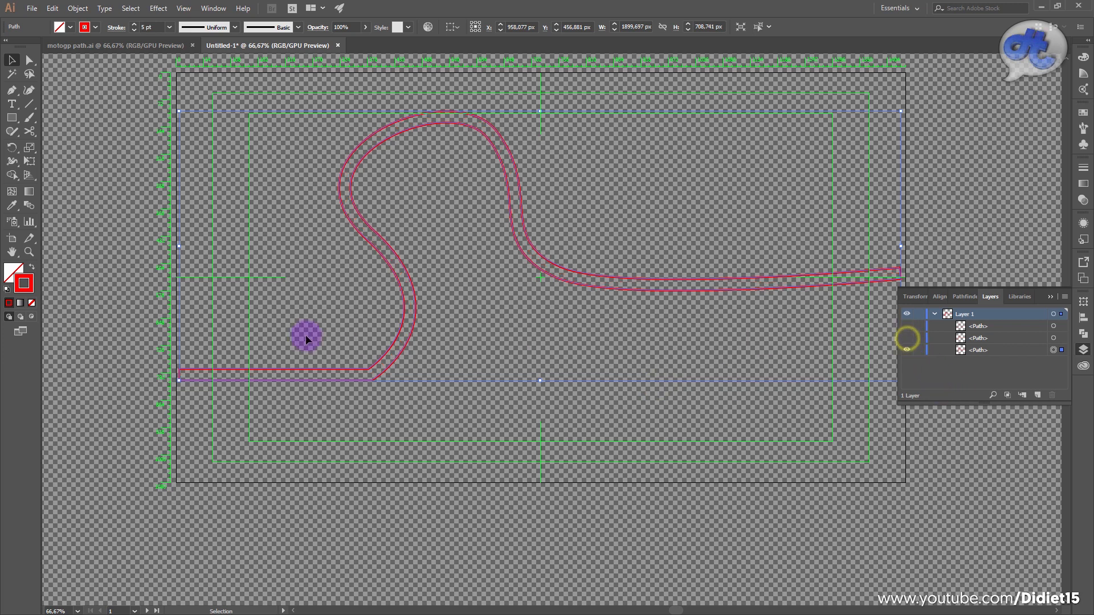
click(250, 368)
click(29, 131)
click(178, 380)
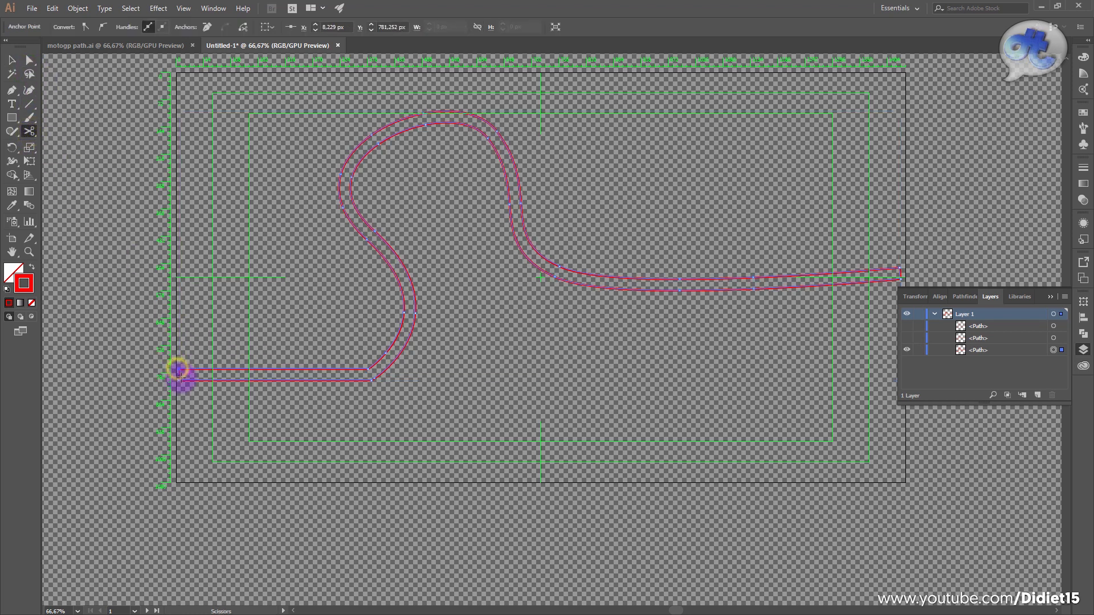
drag(637, 333, 552, 290)
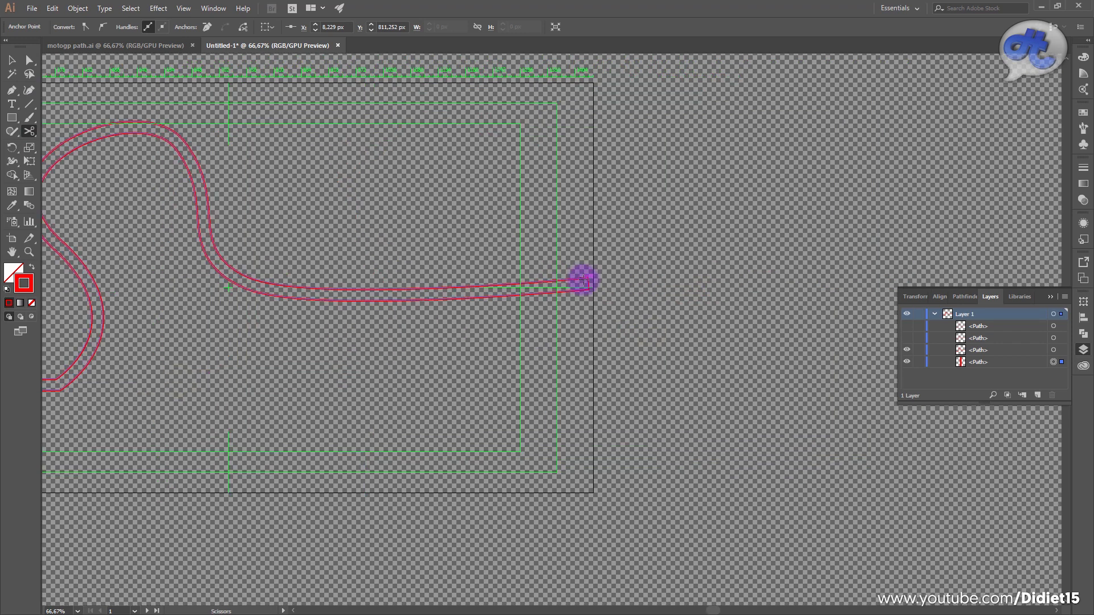
click(587, 281)
click(588, 289)
- Delete the new outline's upper line and the short closing segments at both ends, keeping only its lower line
drag(369, 285, 788, 328)
click(10, 58)
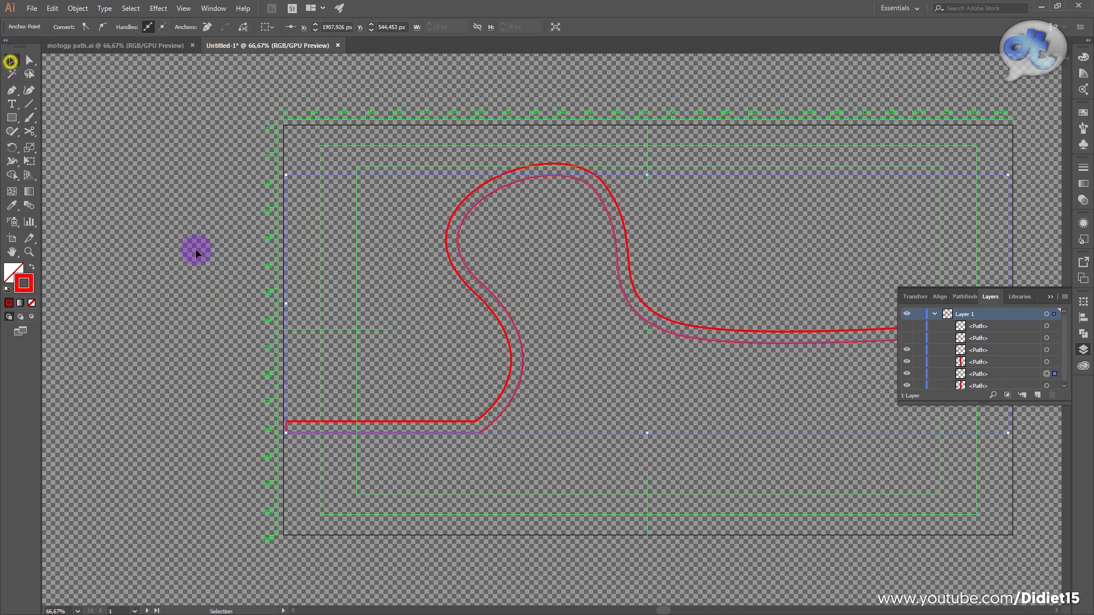
click(325, 422)
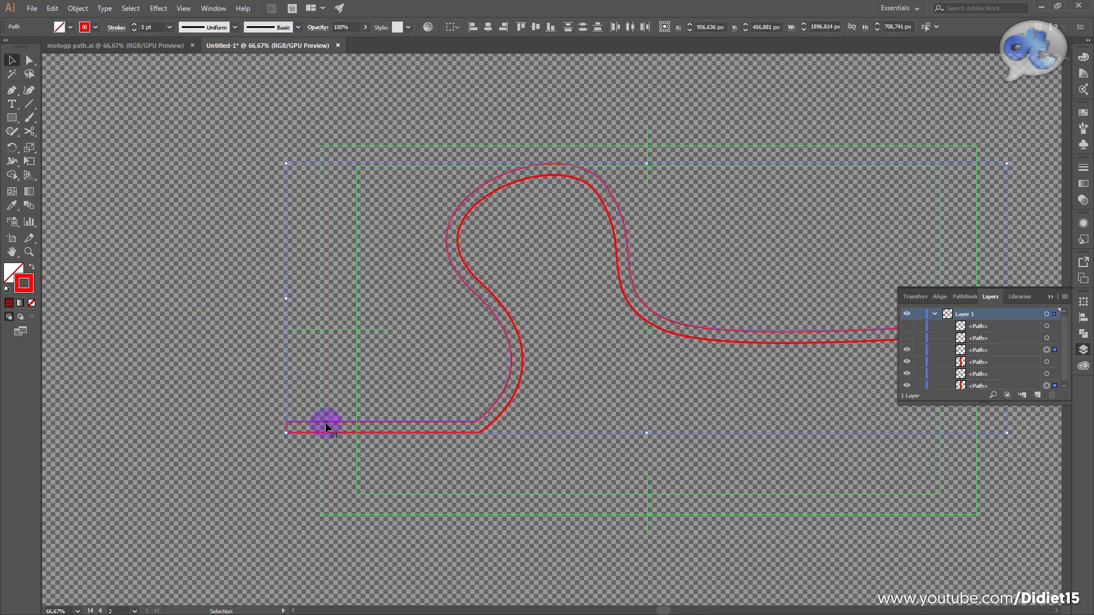
key(Delete)
drag(643, 360, 538, 352)
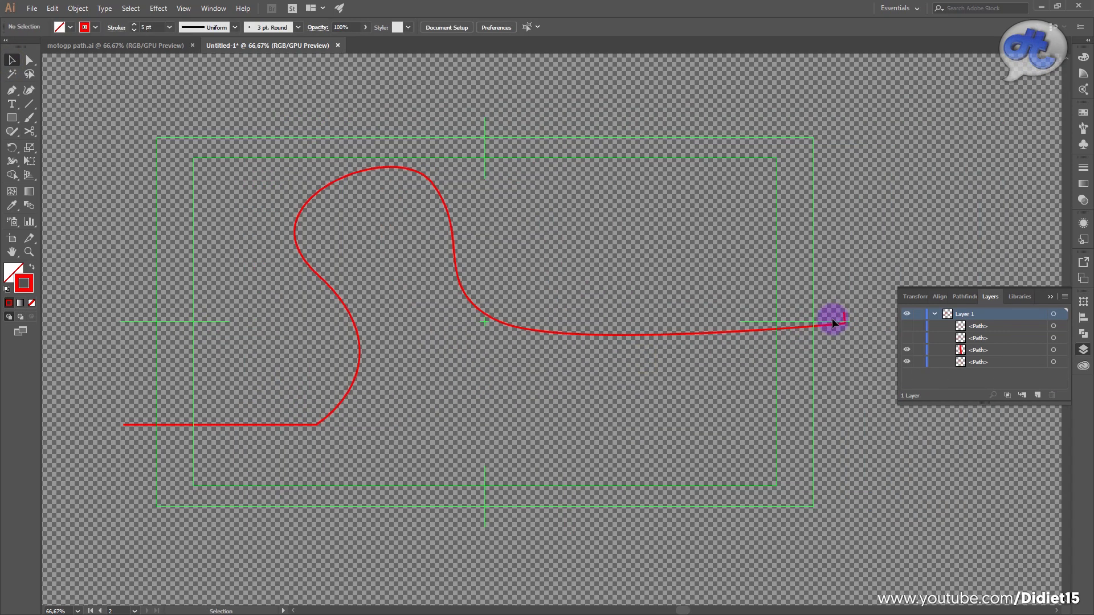
click(843, 313)
key(Delete)
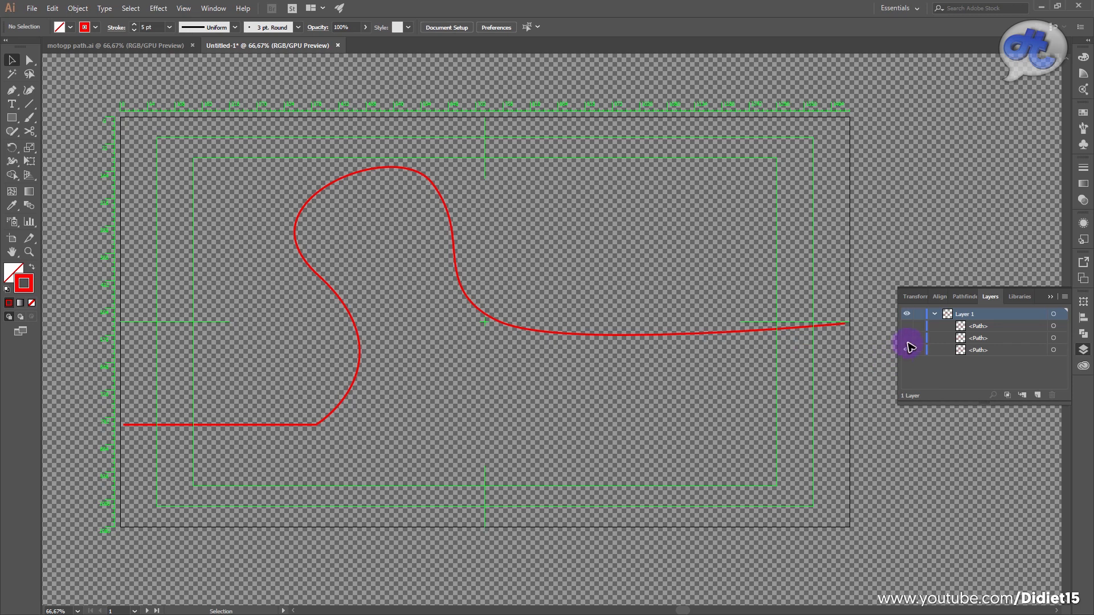
- Show the two hidden paths again beside the new lower line
drag(909, 336, 908, 311)
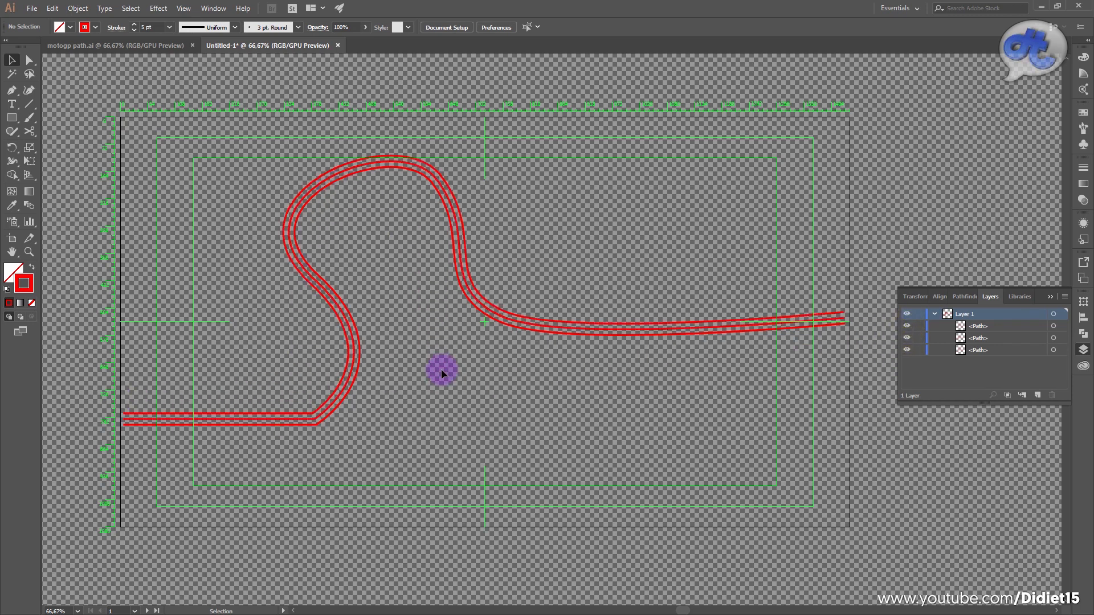
mouse_move(454, 342)
mouse_down()
mouse_move(418, 344)
mouse_move(451, 345)
mouse_up()
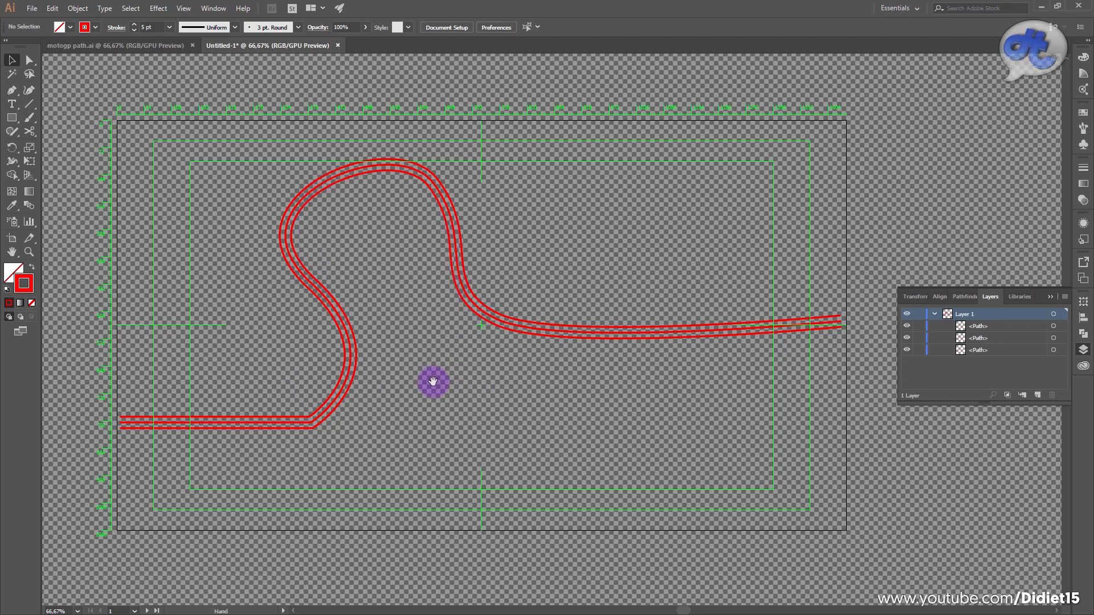
drag(433, 381, 480, 377)
scroll(481, 377, up, 1)
drag(411, 296, 476, 323)
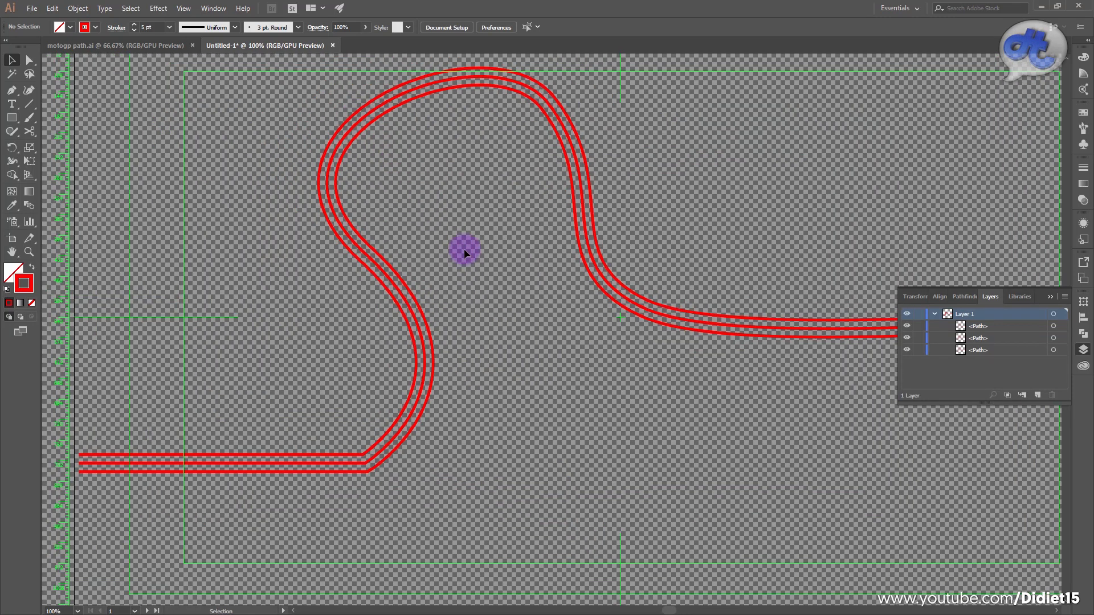
drag(545, 346, 512, 346)
drag(559, 383, 524, 349)
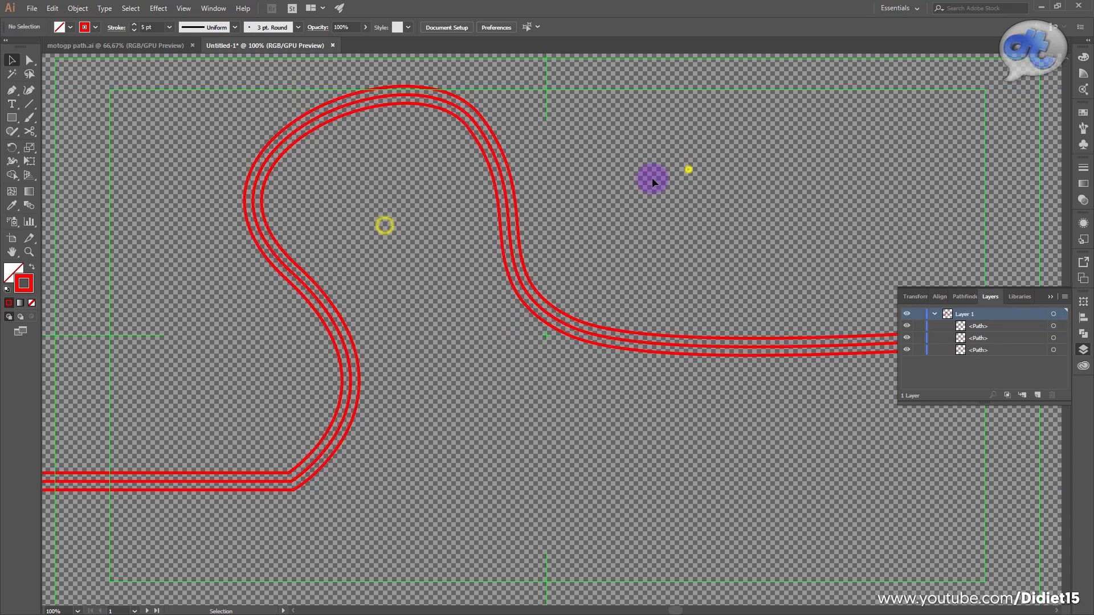
- Swap the fill and stroke of all three paths and back again, giving them a 1 pt red stroke without fill
key(ctrl+a)
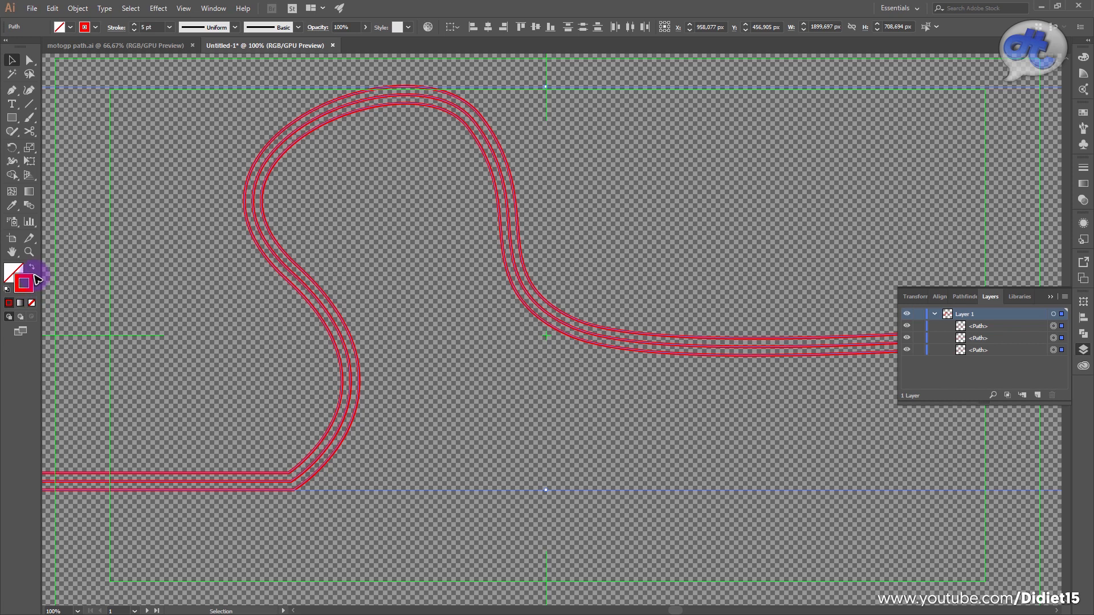
click(32, 269)
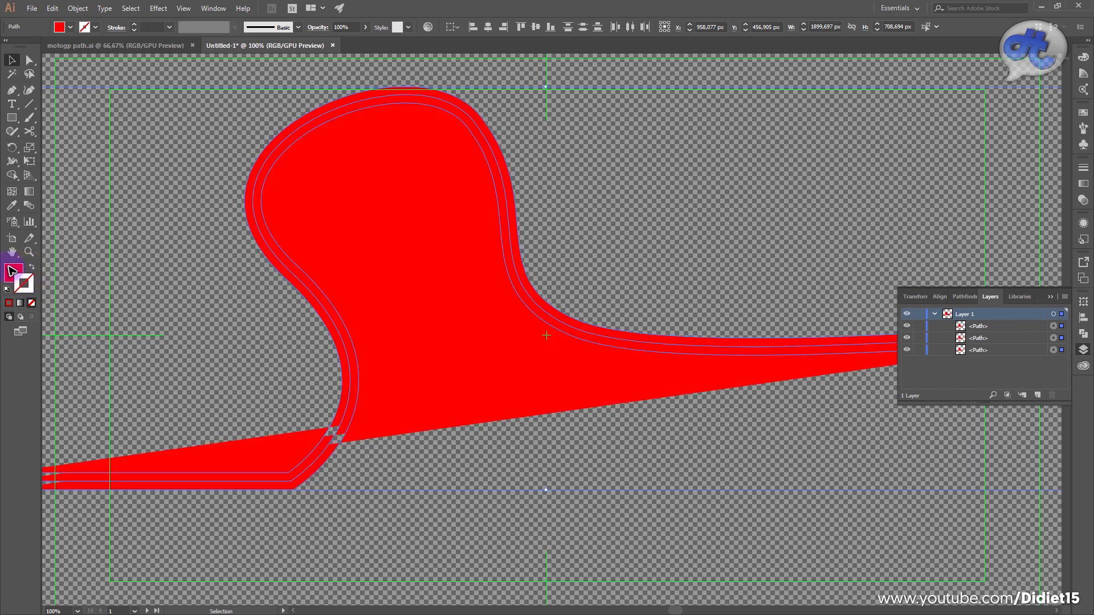
click(32, 267)
click(28, 282)
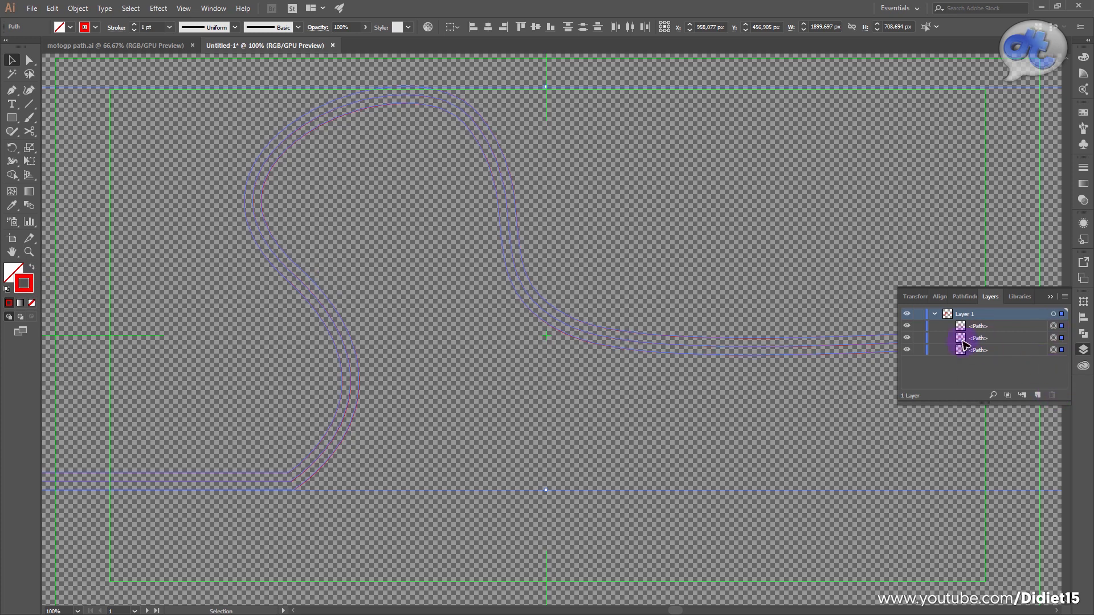
- Create a new layer above Layer 1 and move the bottommost path in the layer stack into it
click(933, 315)
click(933, 314)
click(955, 377)
click(933, 315)
click(935, 314)
click(1035, 395)
drag(971, 361, 971, 316)
- Create a third layer and move the lower of Layer 1's two remaining paths into it, then collapse Layer 1
click(936, 325)
click(934, 325)
click(1036, 395)
drag(976, 358, 963, 323)
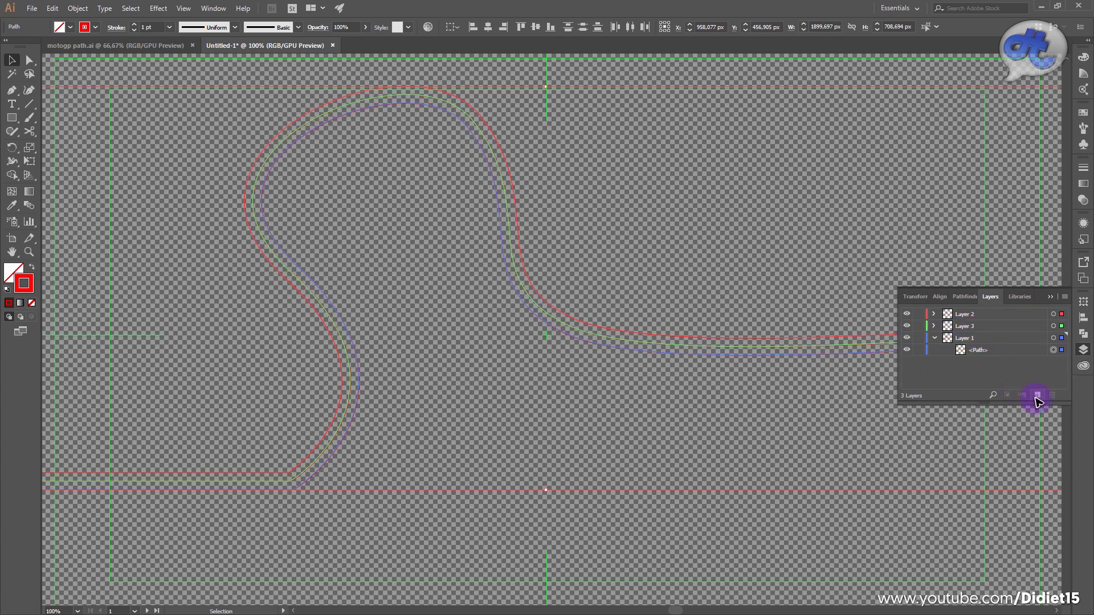
click(935, 338)
click(947, 420)
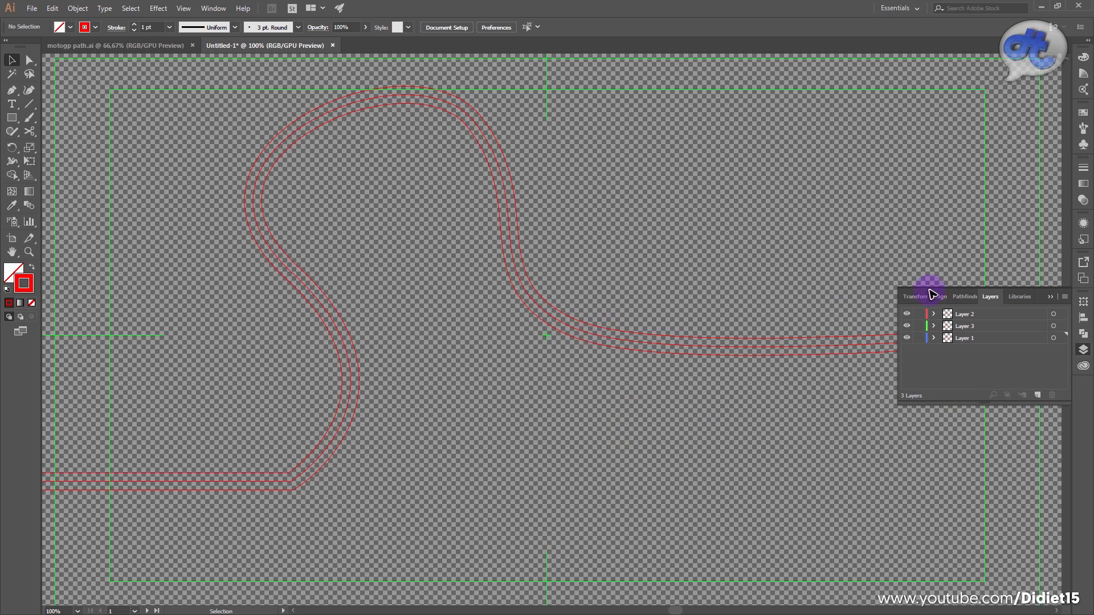
- Select the artwork of Layer 3 and of Layer 1 in turn to check which path each layer holds
click(963, 340)
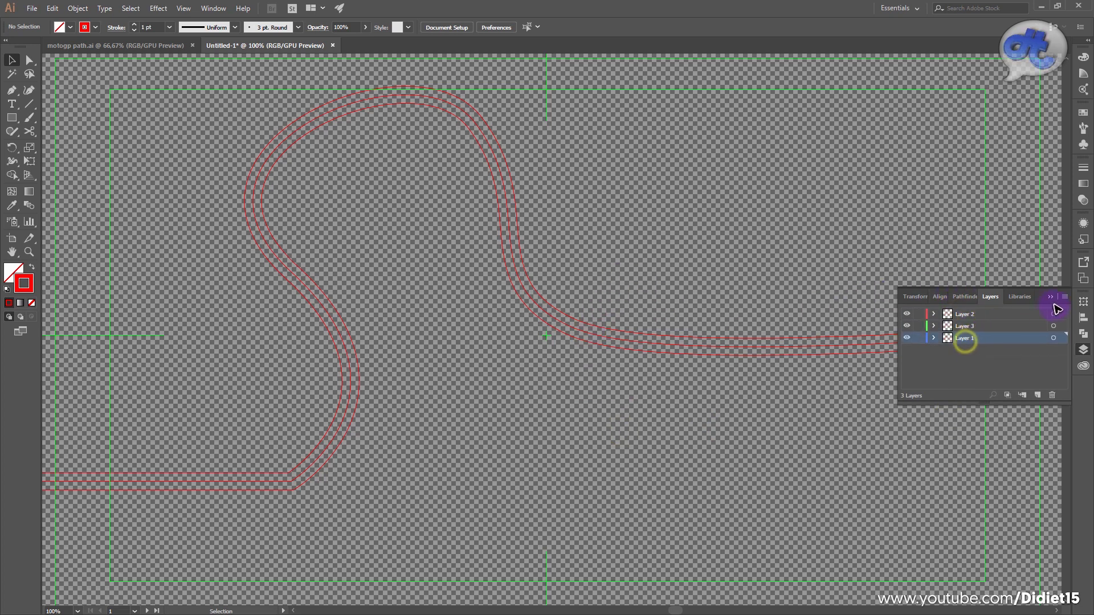
click(1061, 325)
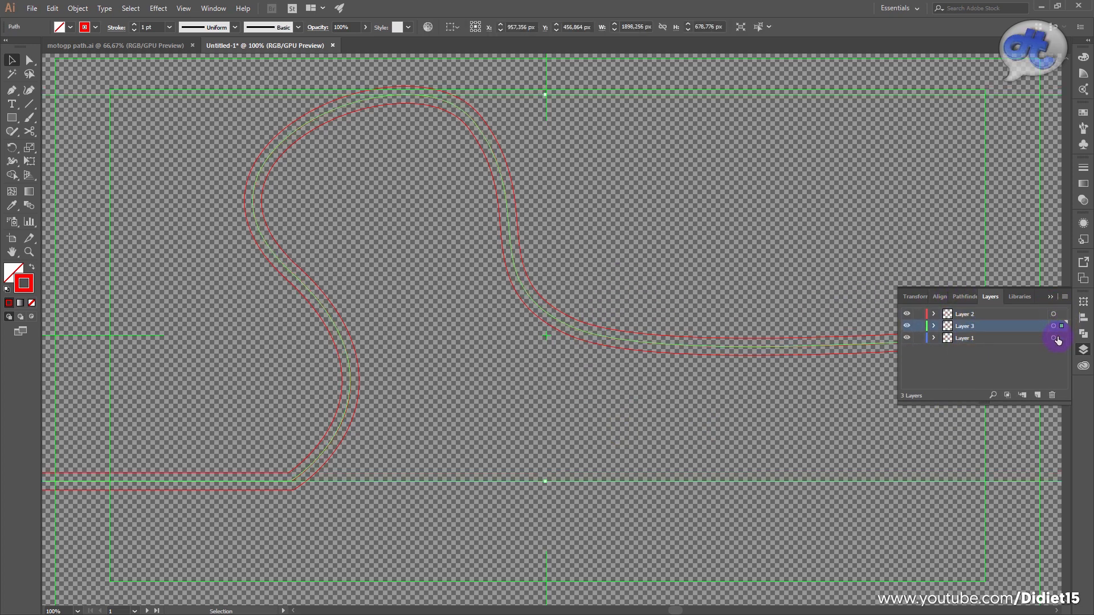
drag(1061, 326, 1058, 340)
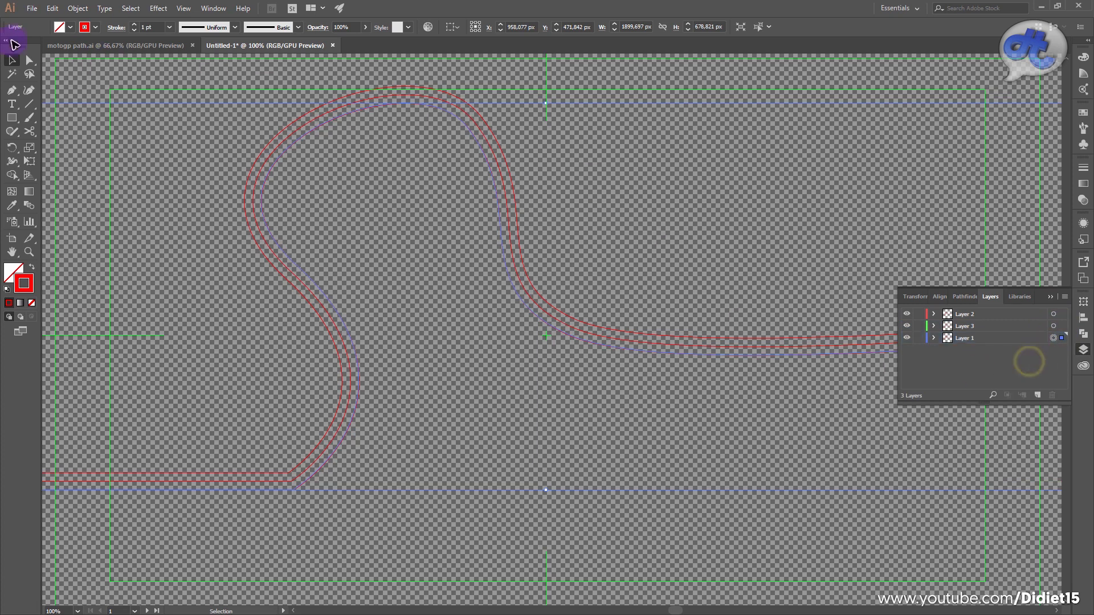
click(32, 8)
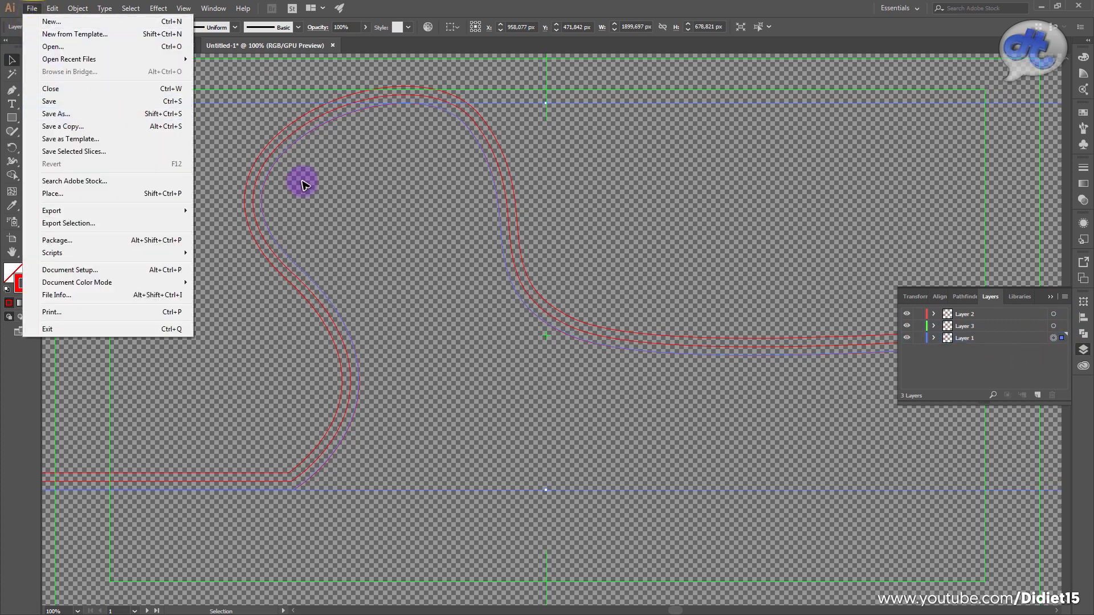
click(342, 181)
click(32, 14)
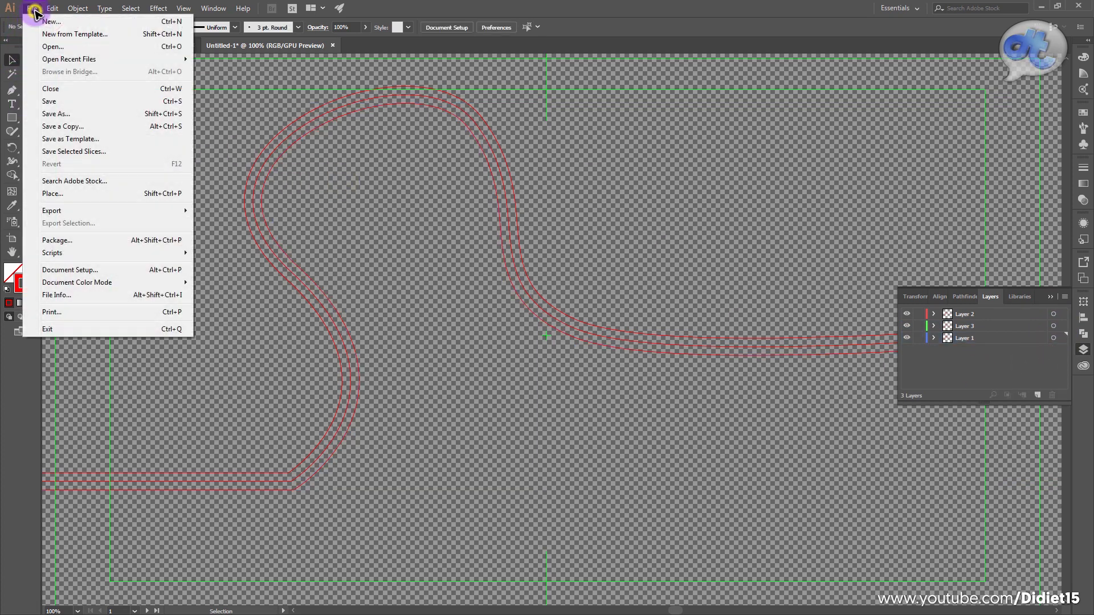
click(401, 176)
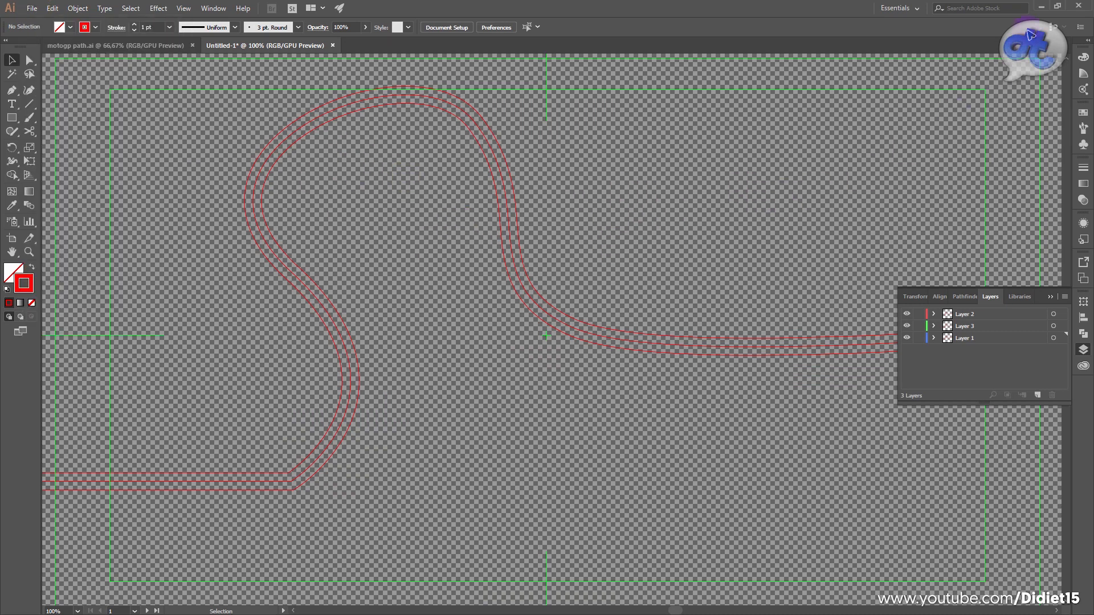
click(803, 166)
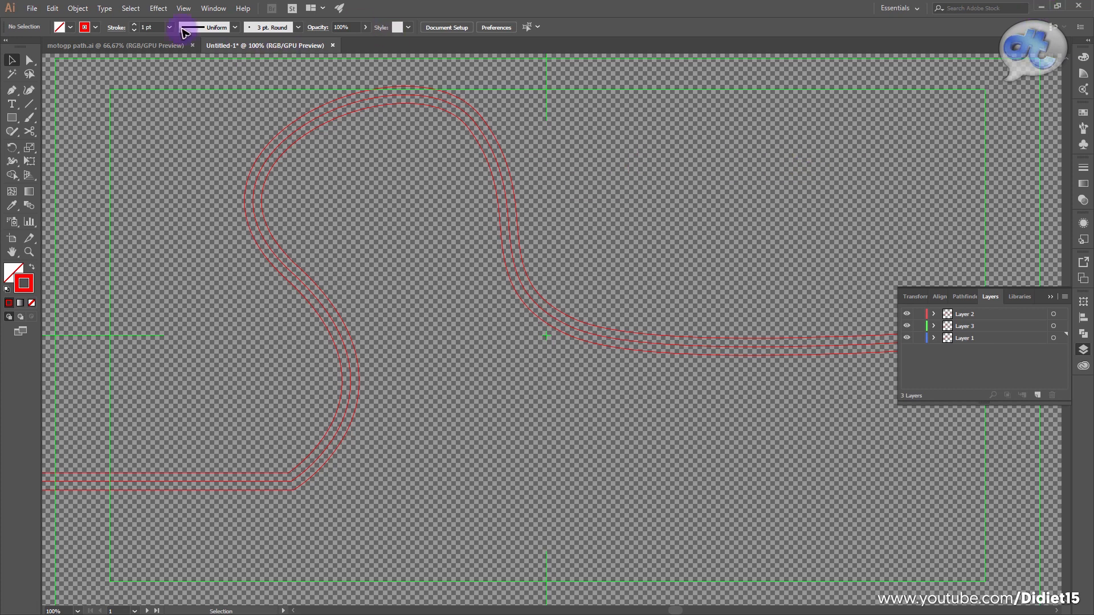
click(32, 8)
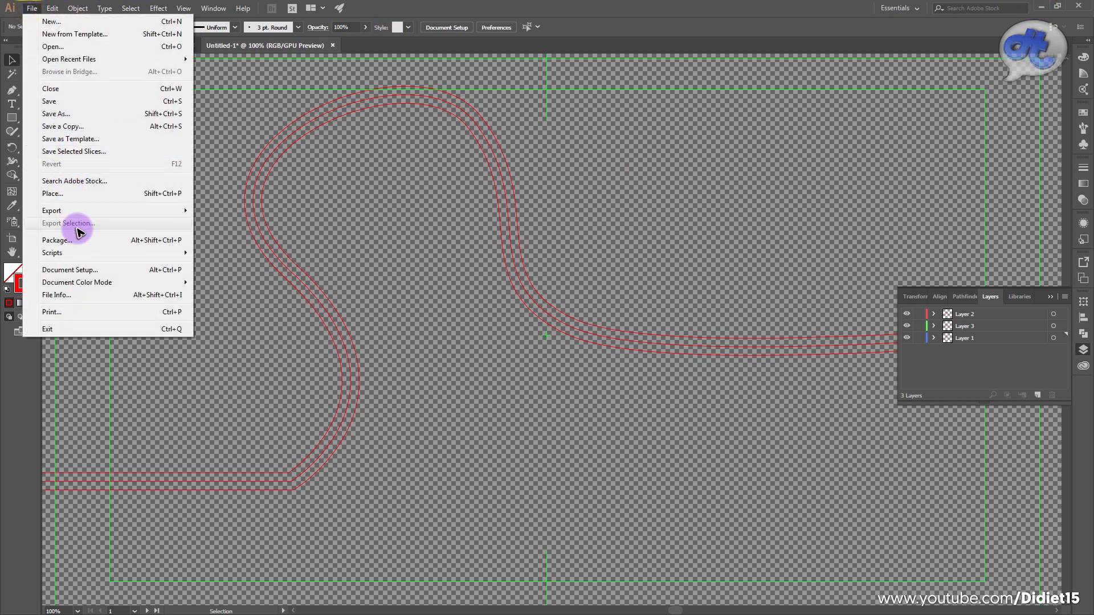
mouse_move(182, 212)
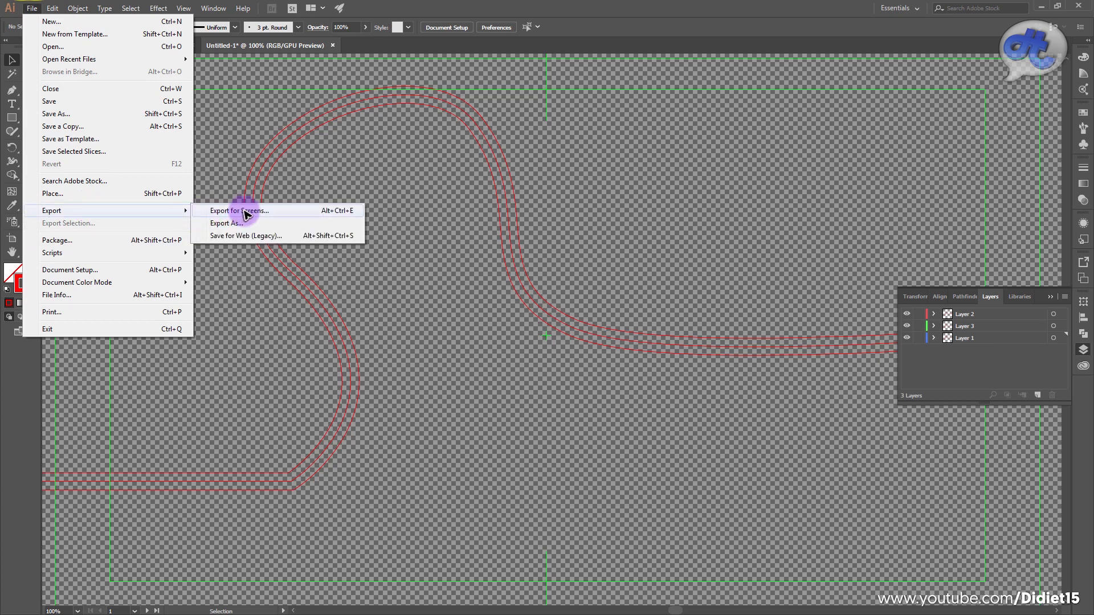
click(436, 160)
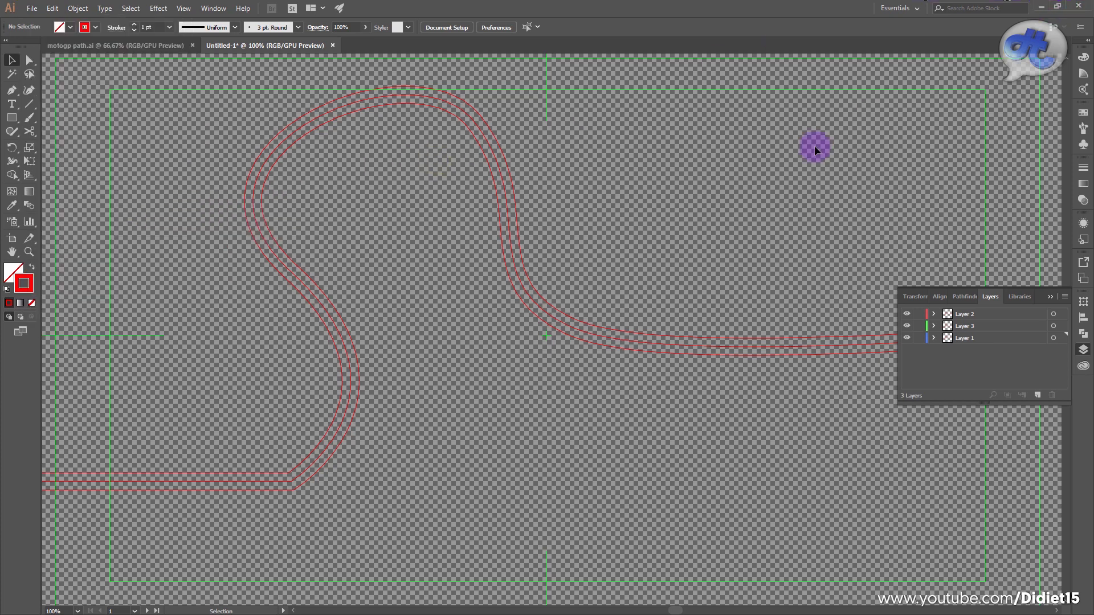
click(382, 227)
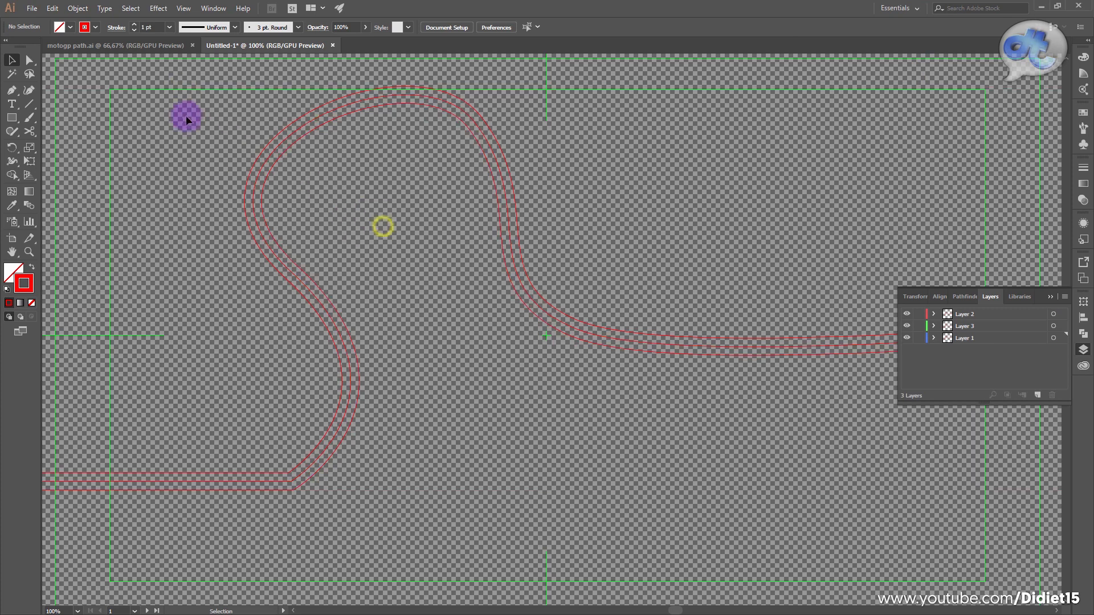
click(277, 140)
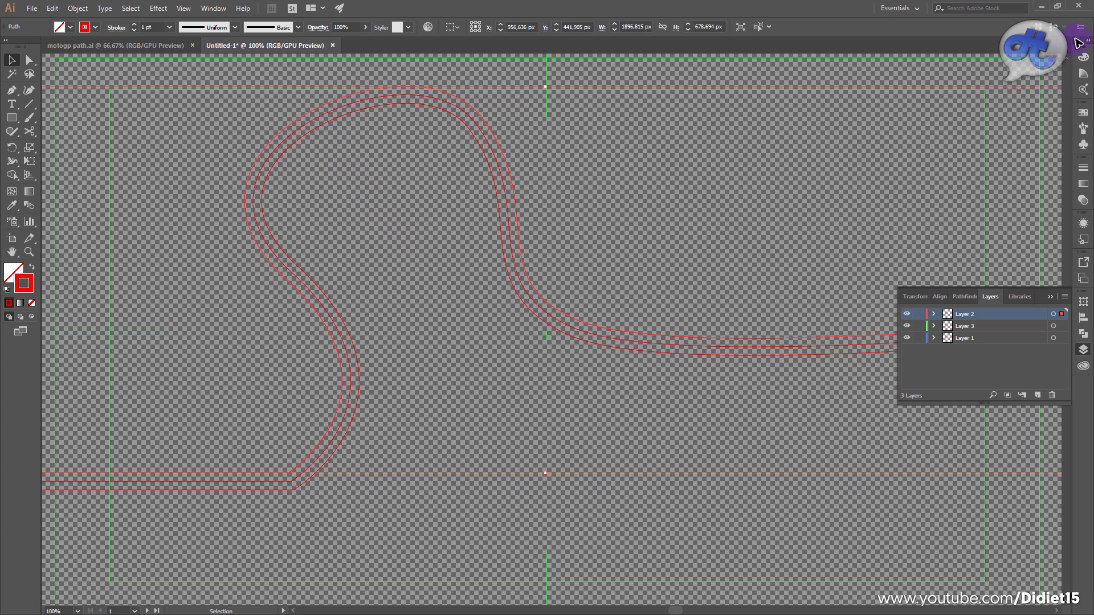
- Close Illustrator and switch to the Motogp 2020 project in After Effects
click(1076, 7)
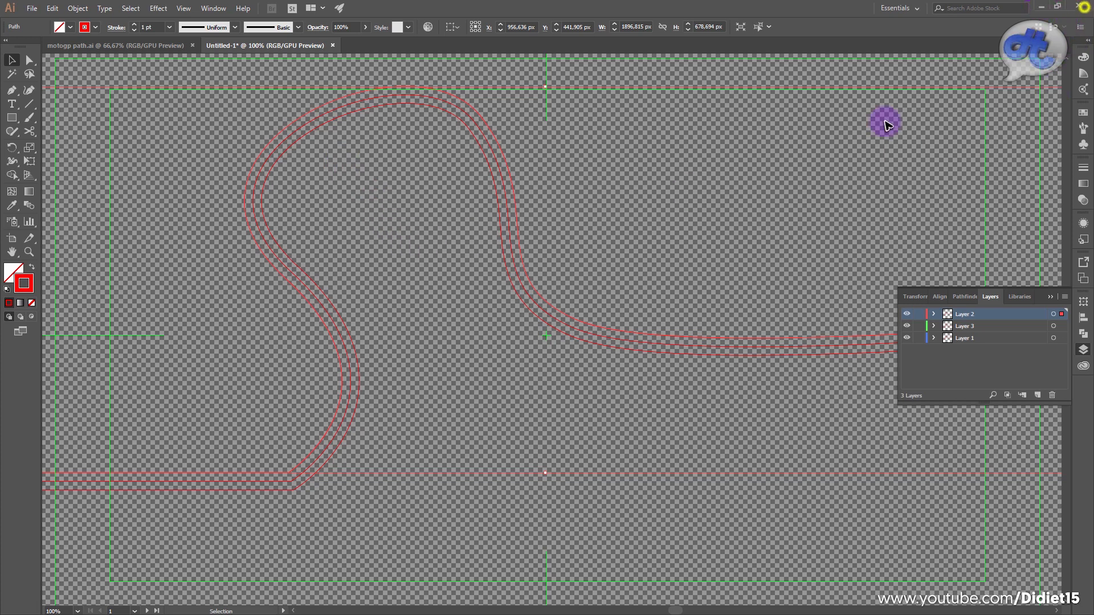
click(605, 329)
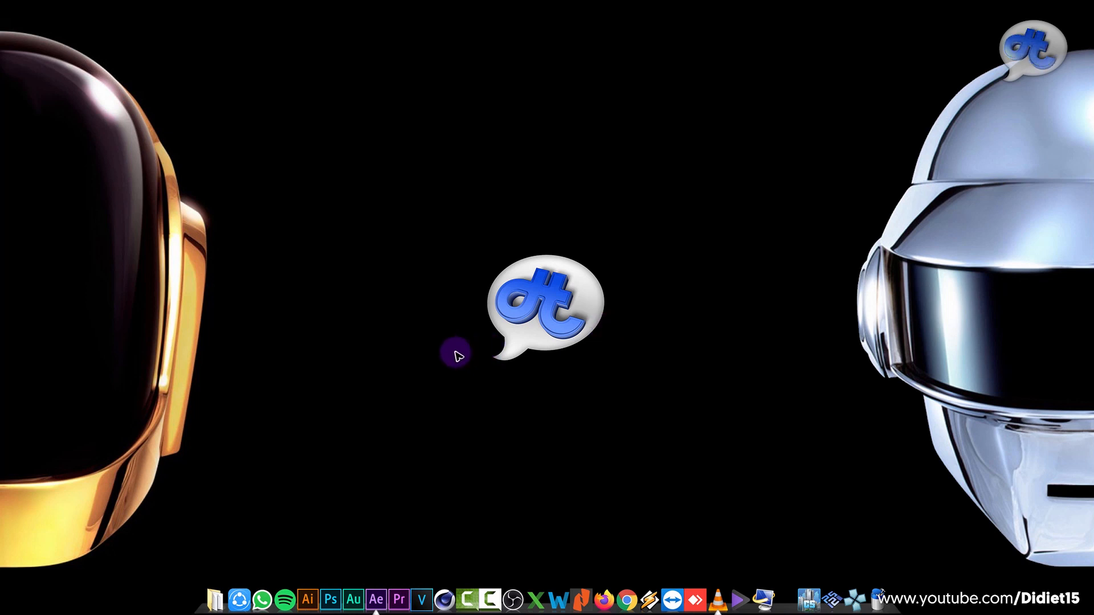
click(376, 600)
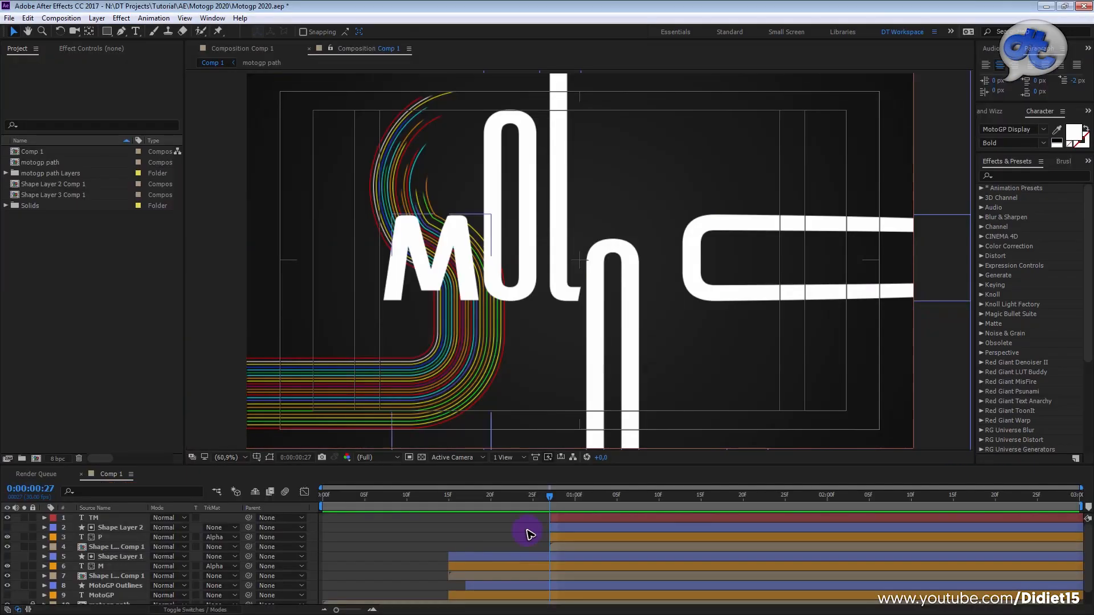
- Scrub Comp 1 back to 0:00:00:06 and open the motogp path composition
drag(561, 506, 364, 515)
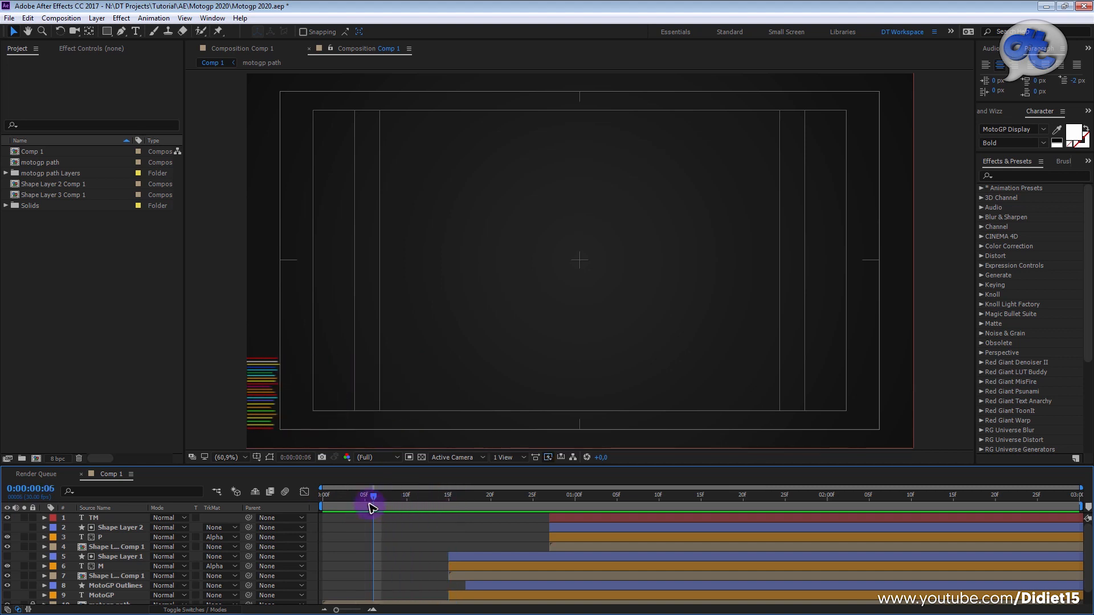
click(88, 252)
click(38, 182)
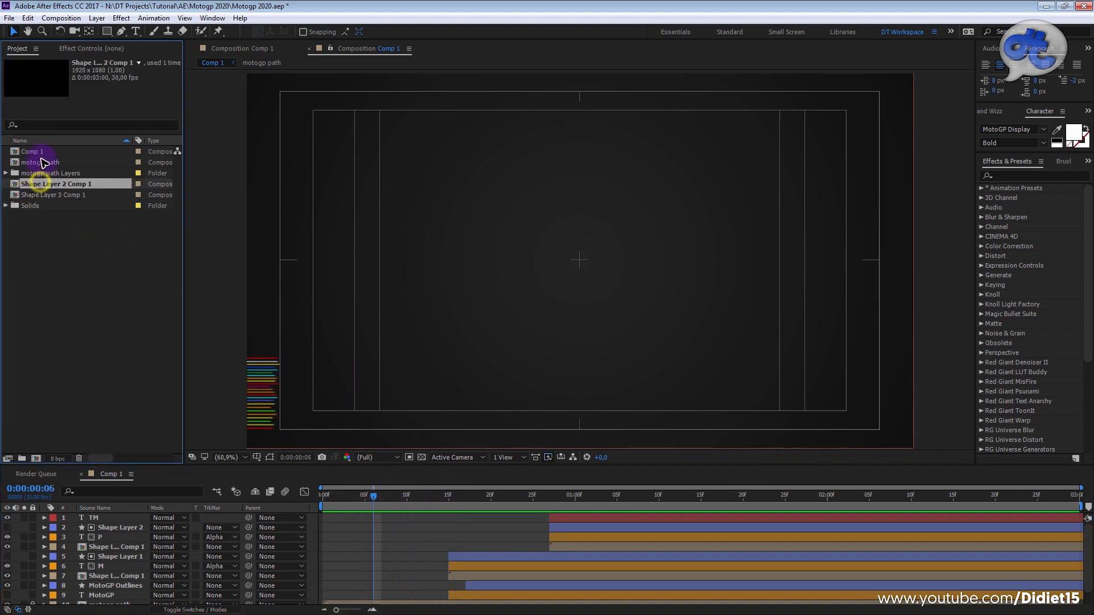
click(43, 163)
double_click(43, 162)
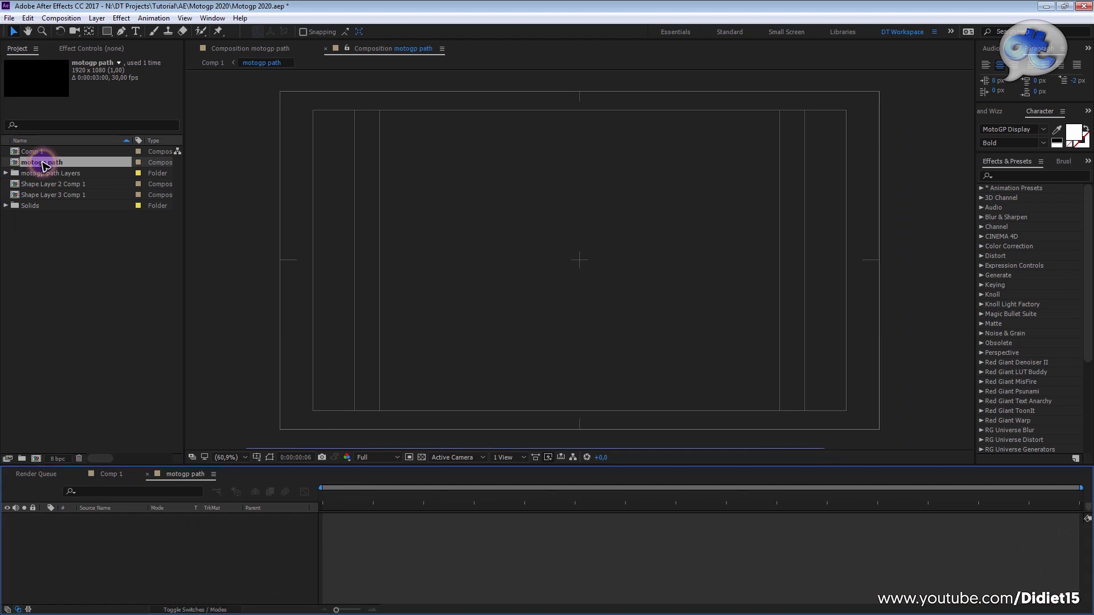
- Scrub the motogp path composition back towards its start and look through its outline layers
mouse_move(349, 506)
mouse_down()
mouse_move(288, 501)
mouse_move(557, 500)
mouse_move(693, 514)
mouse_move(176, 513)
mouse_up()
click(120, 518)
scroll(124, 555, down, 5)
scroll(128, 587, up, 4)
- Import motogp path.ai from the Motogp 2020 folder as a Composition with footage dimensions set to Document Size
click(122, 389)
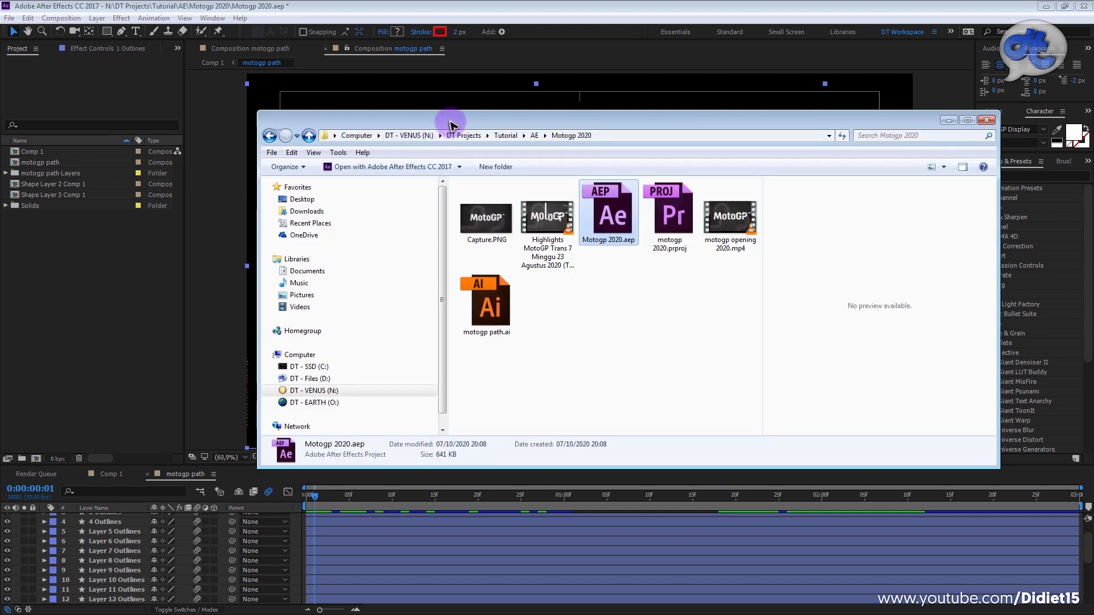
drag(449, 121, 337, 207)
drag(377, 379, 73, 323)
click(837, 197)
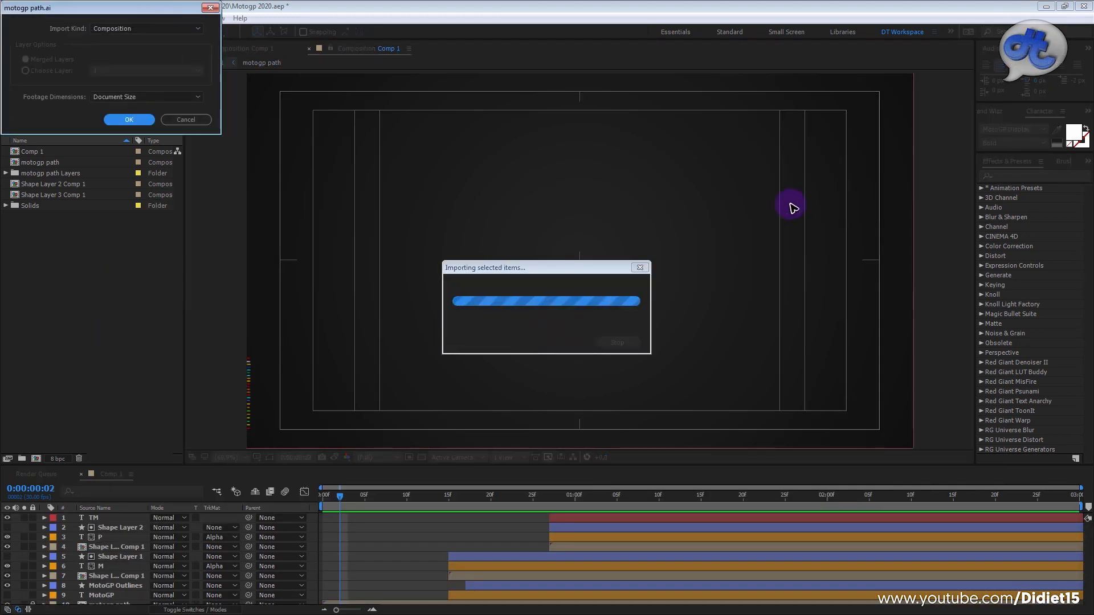
drag(146, 9, 532, 236)
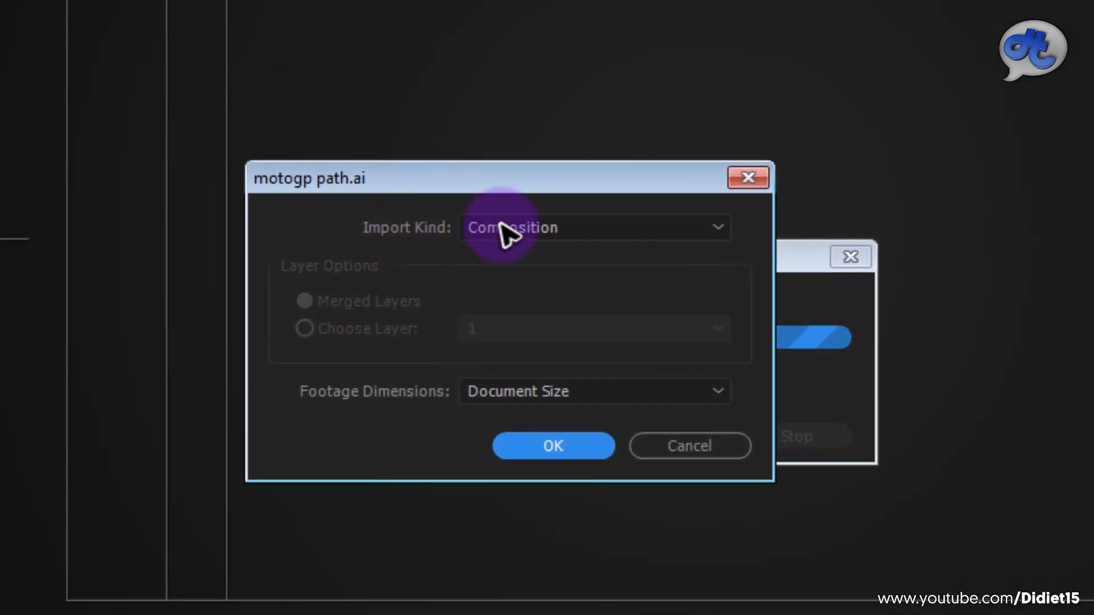
click(532, 224)
click(578, 172)
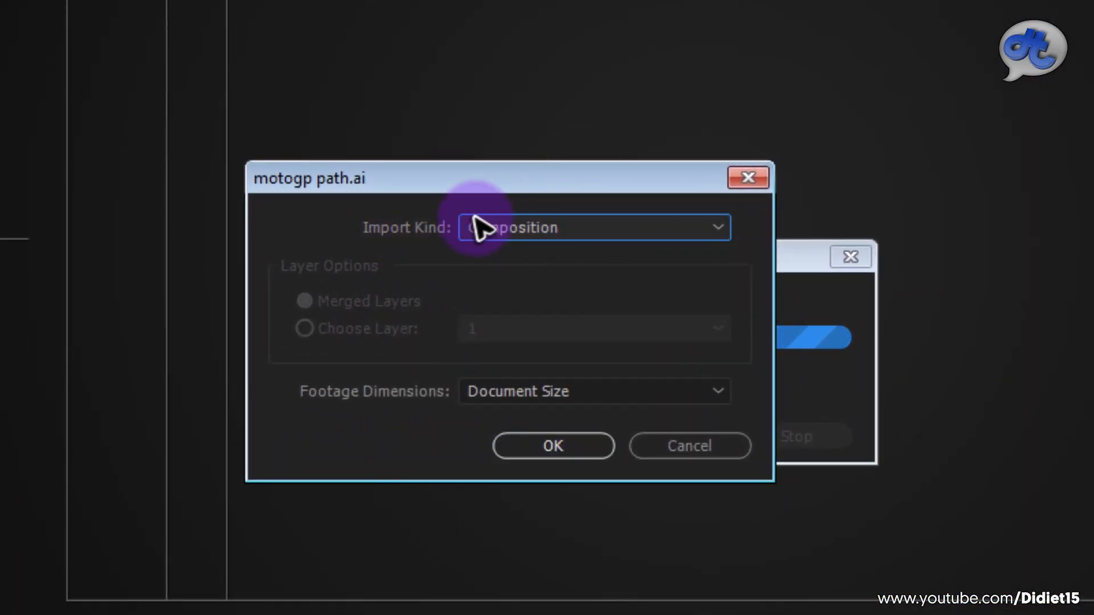
click(564, 447)
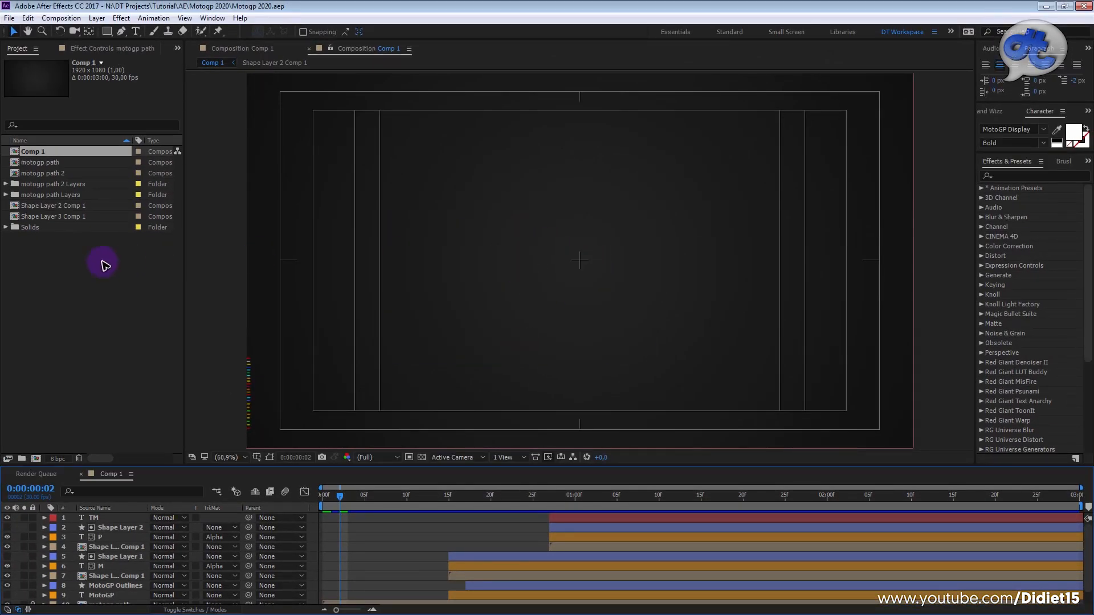
- Compare the imported motogp path 2 with the existing motogp path composition and preview Comp 1 at 0:00:01:07
click(103, 278)
click(51, 175)
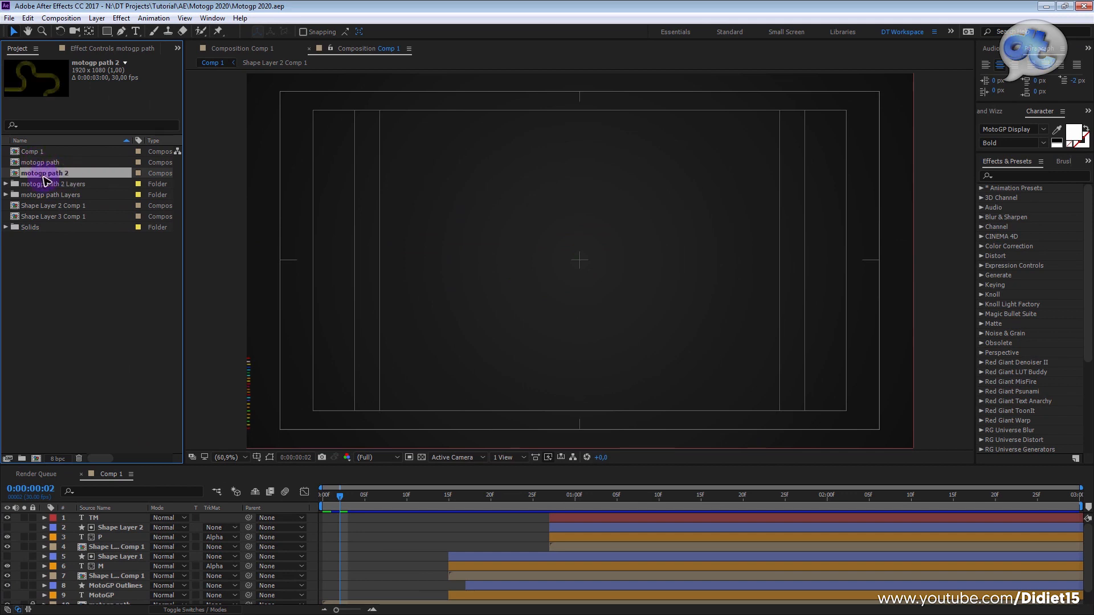
click(46, 164)
click(488, 499)
click(574, 499)
click(92, 259)
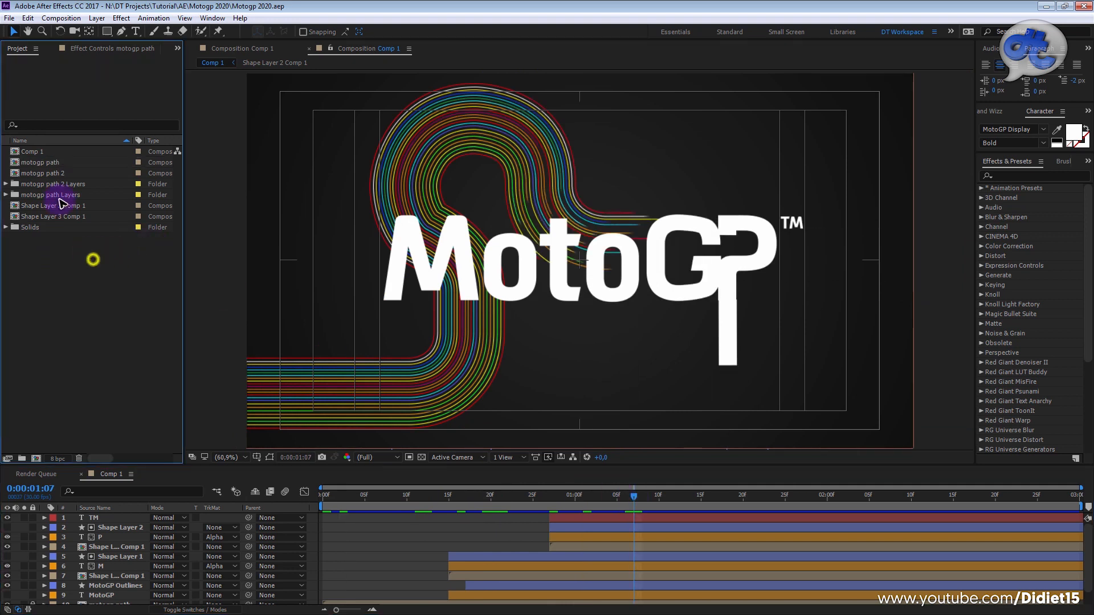
- Open the motogp path 2 composition and enlarge the timeline area to show more of its layers
click(40, 175)
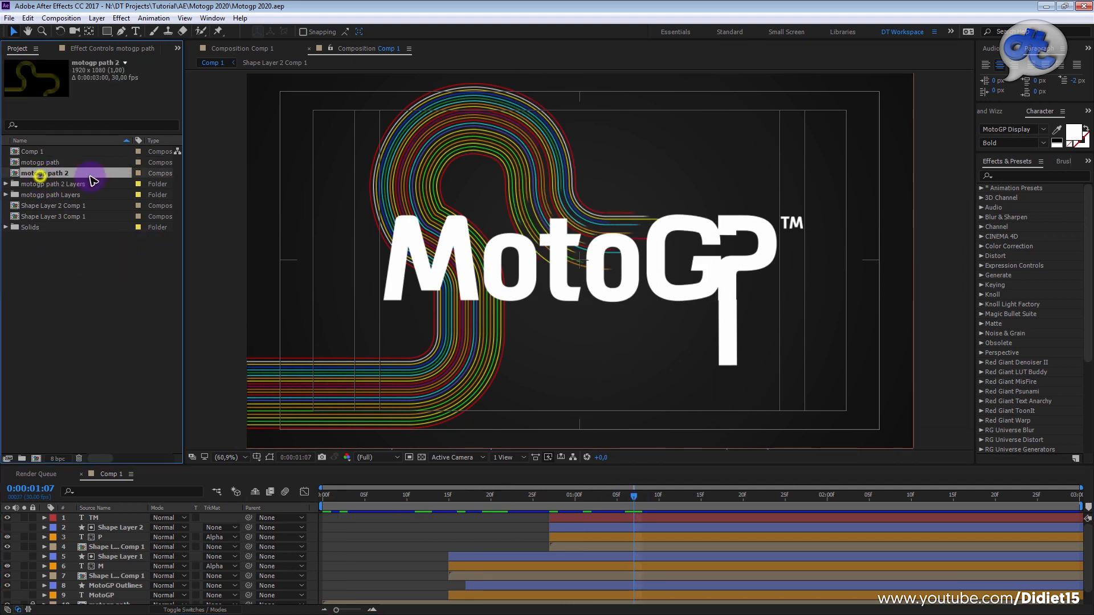
double_click(56, 174)
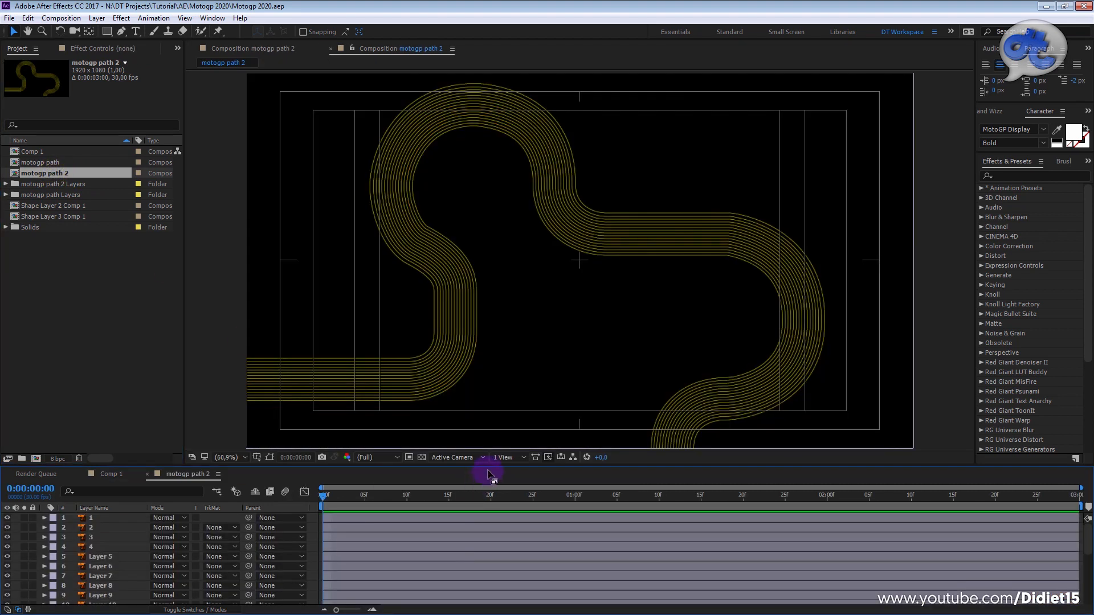
drag(490, 464, 502, 349)
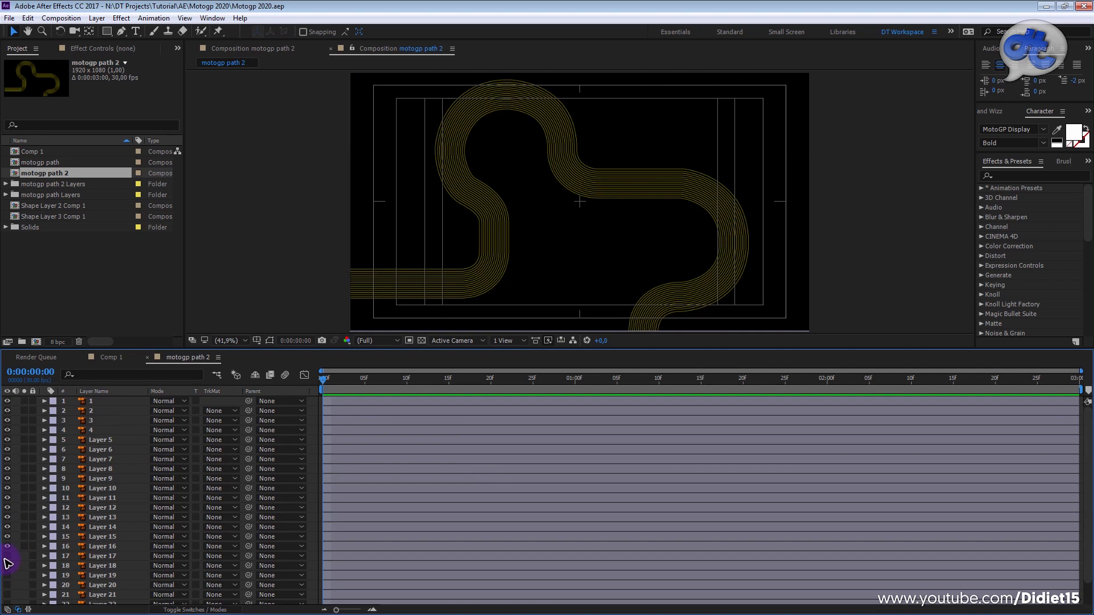
- Turn on the visibility of Layer 17 to Layer 24 in motogp path 2 and enlarge the preview area
drag(4, 595, 5, 602)
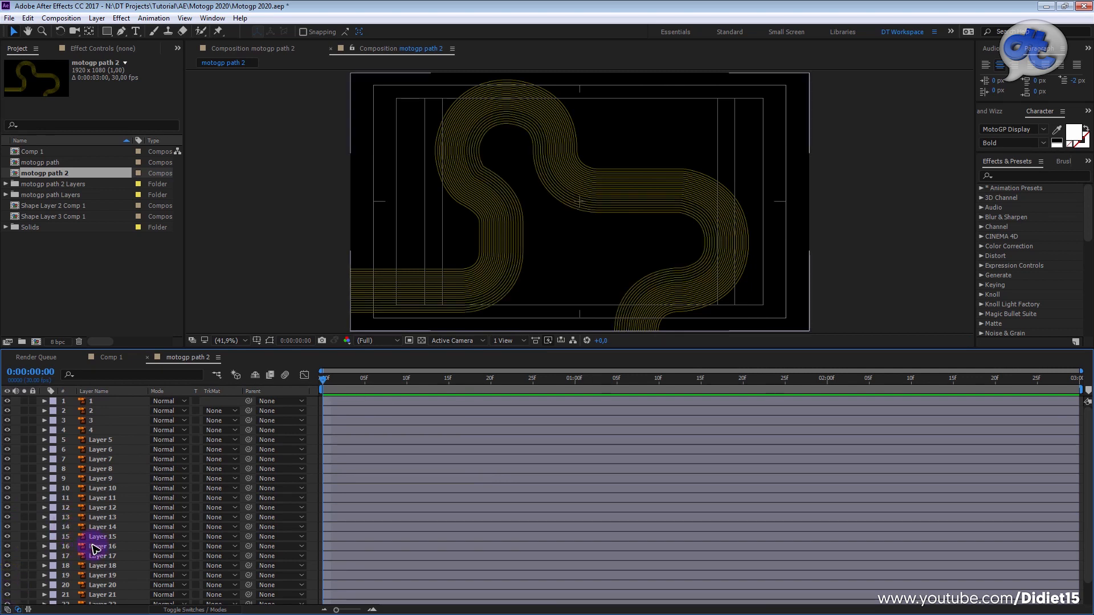
scroll(118, 513, down, 1)
click(8, 589)
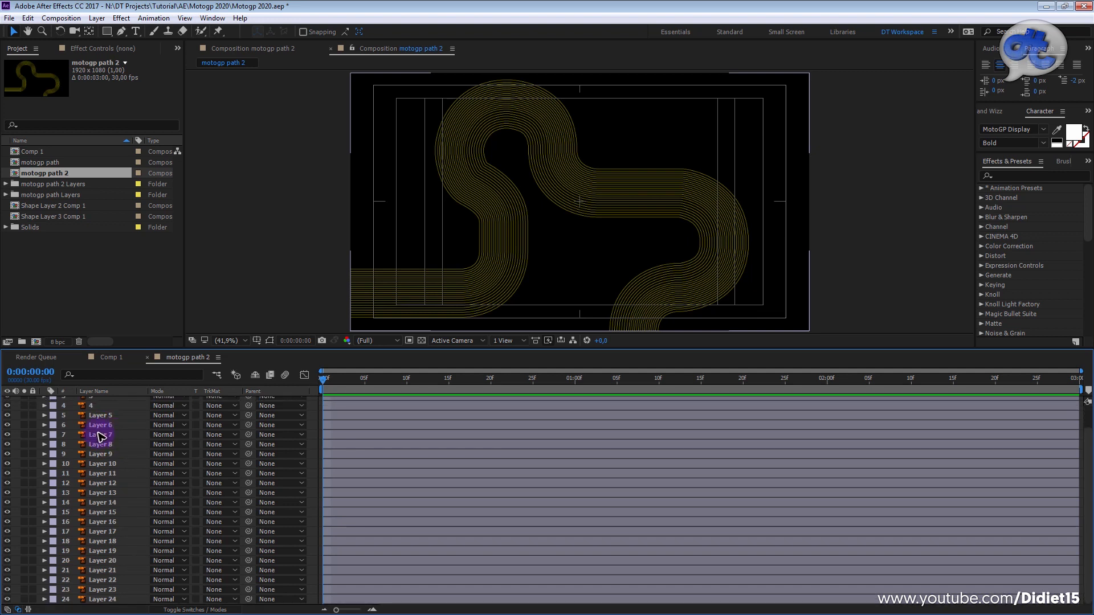
scroll(101, 437, up, 1)
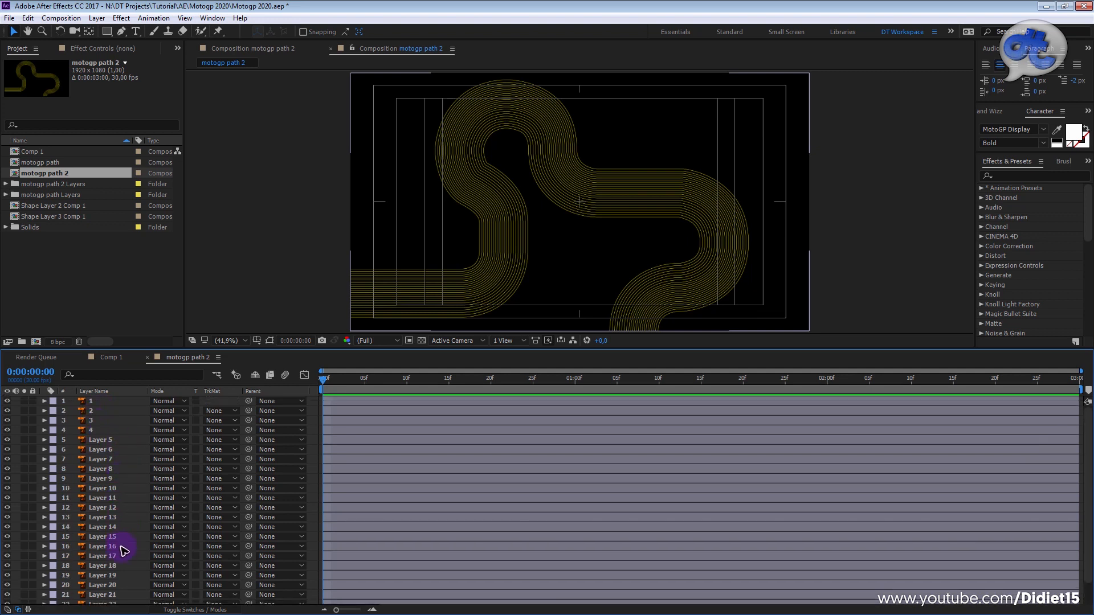
scroll(127, 561, down, 1)
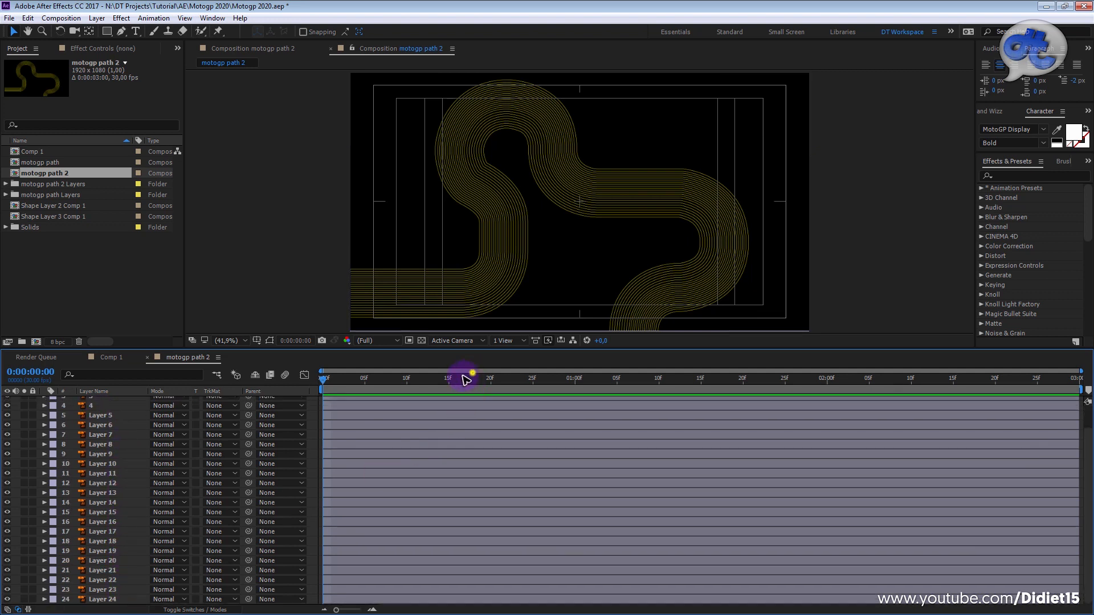
drag(373, 380, 321, 386)
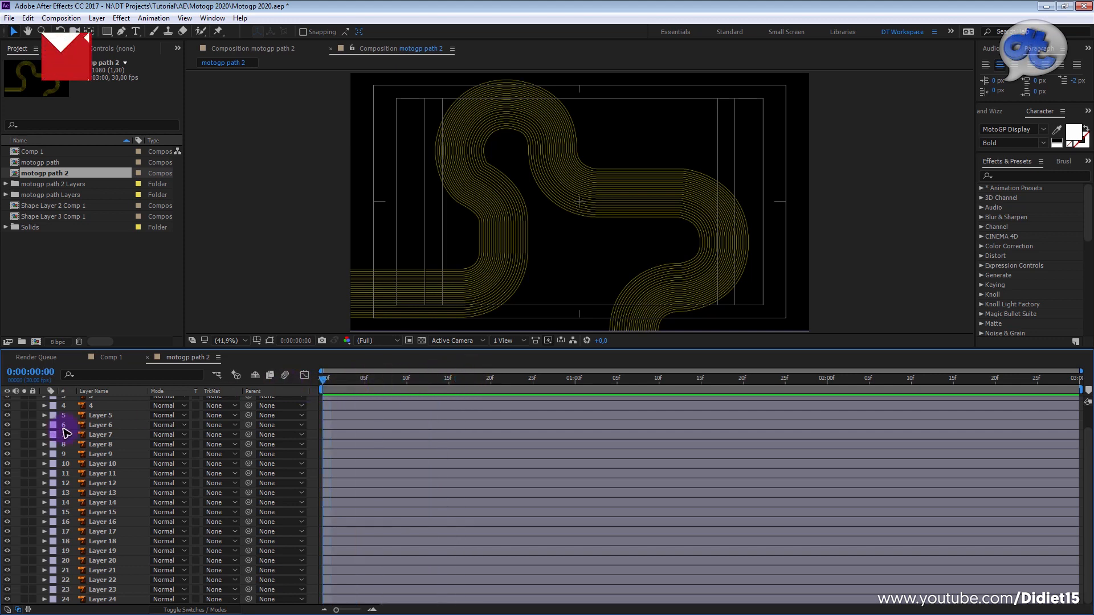
drag(483, 349, 483, 401)
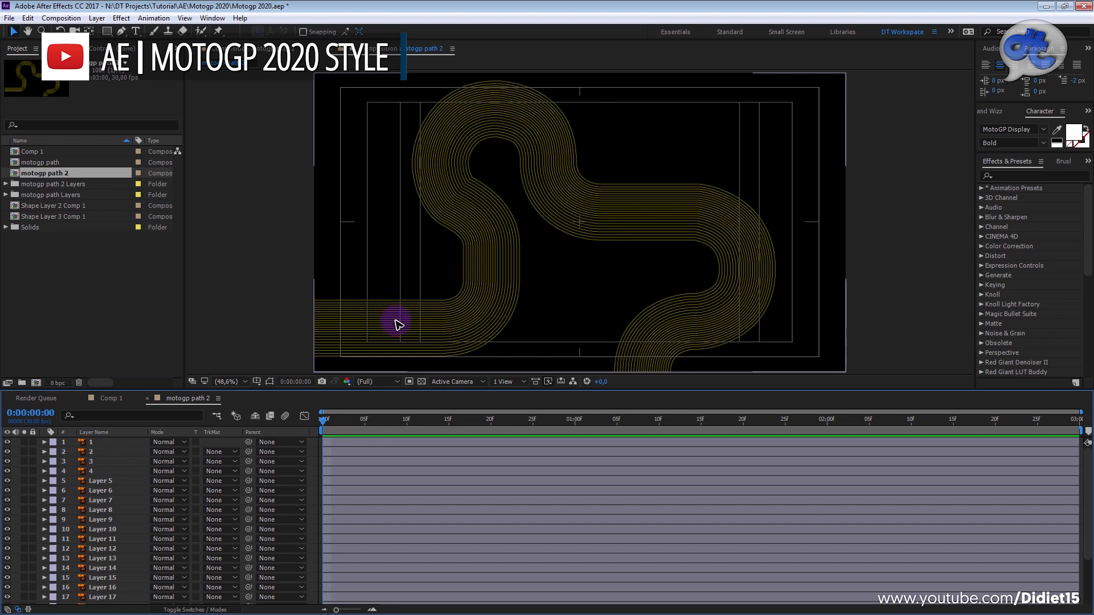
- Convert all 24 Illustrator layers with Create Shapes from Vector Layer and look through the resulting outline layers
click(95, 442)
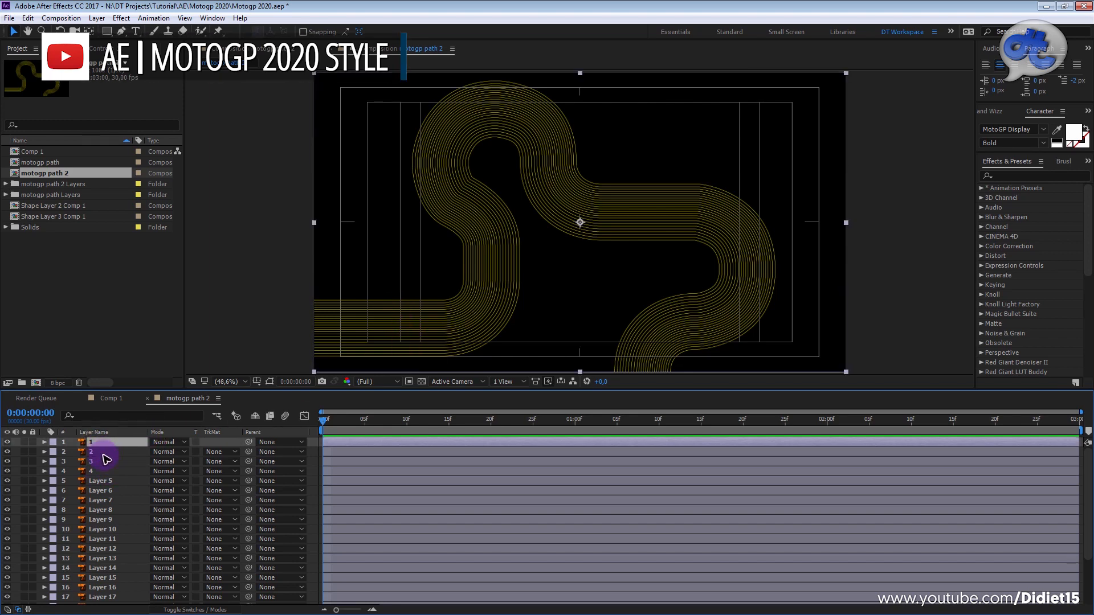
scroll(117, 457, down, 3)
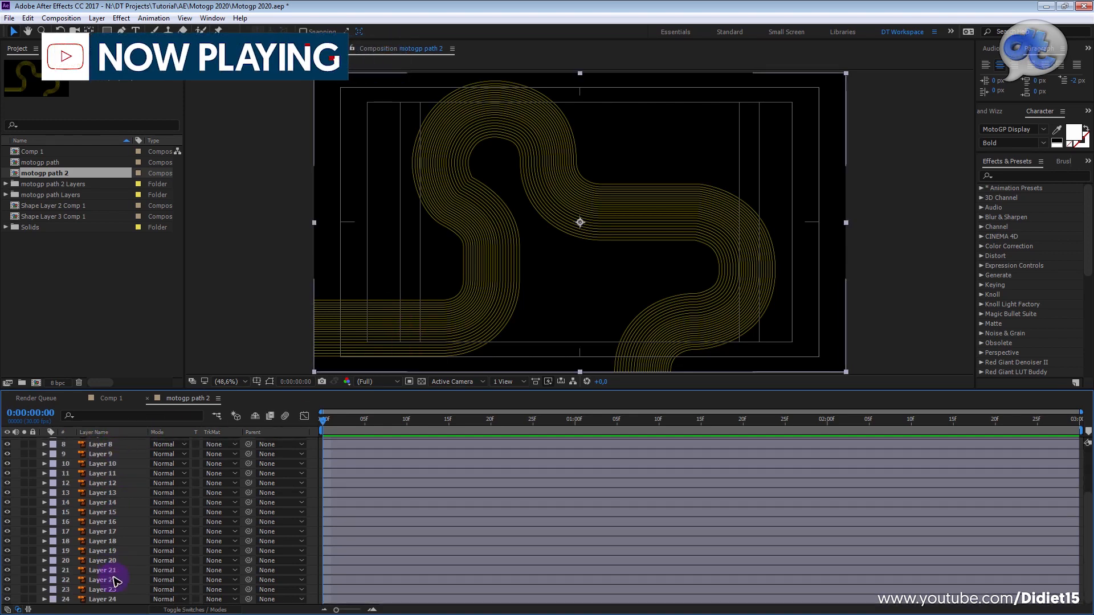
shift+click(108, 597)
right_click(108, 502)
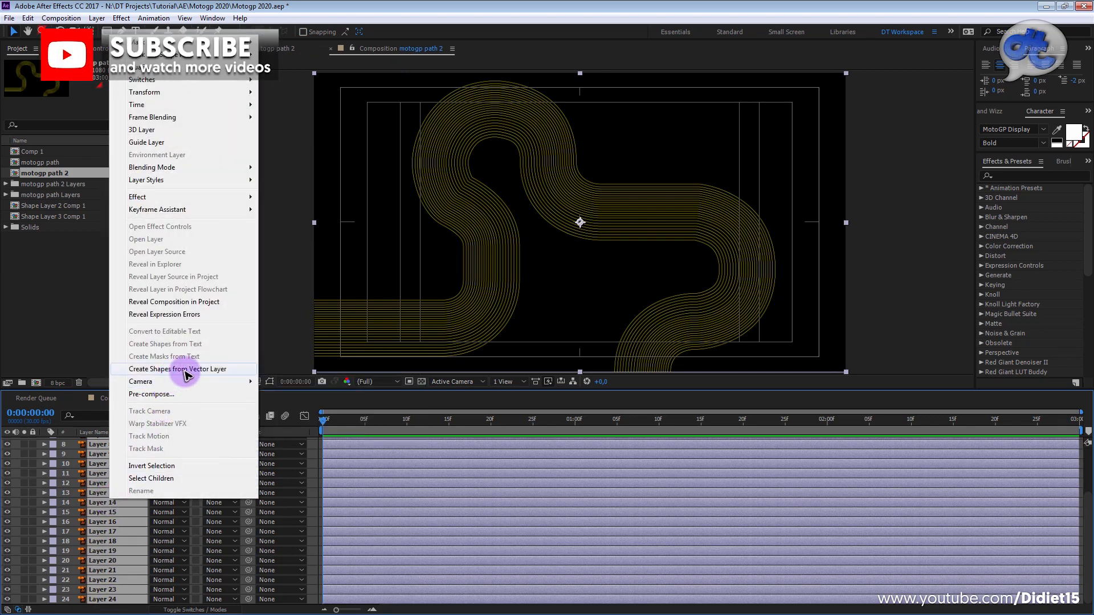
click(226, 371)
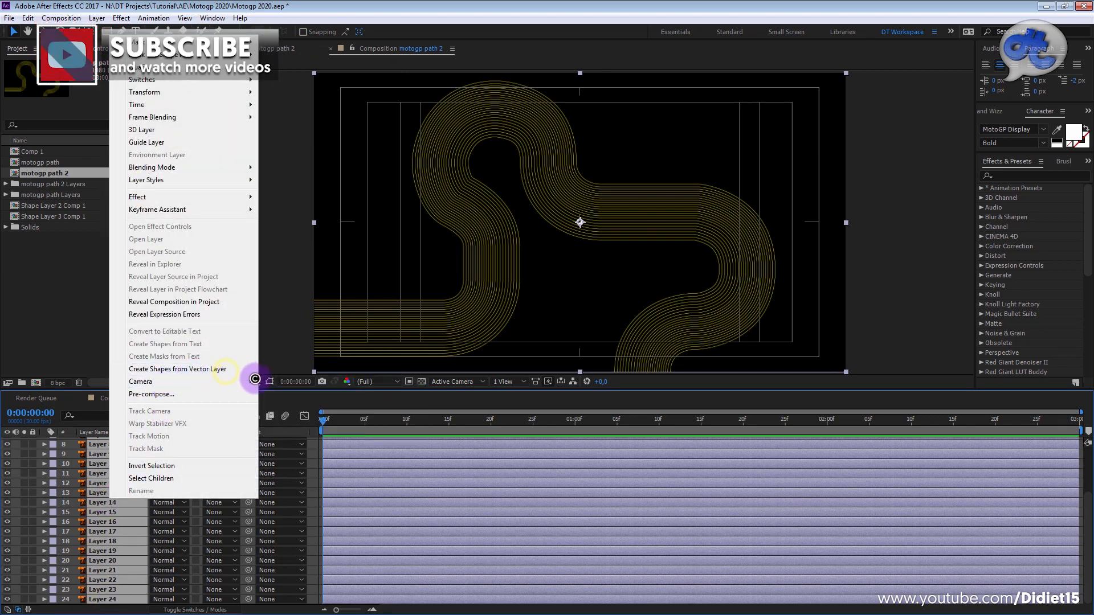
click(97, 454)
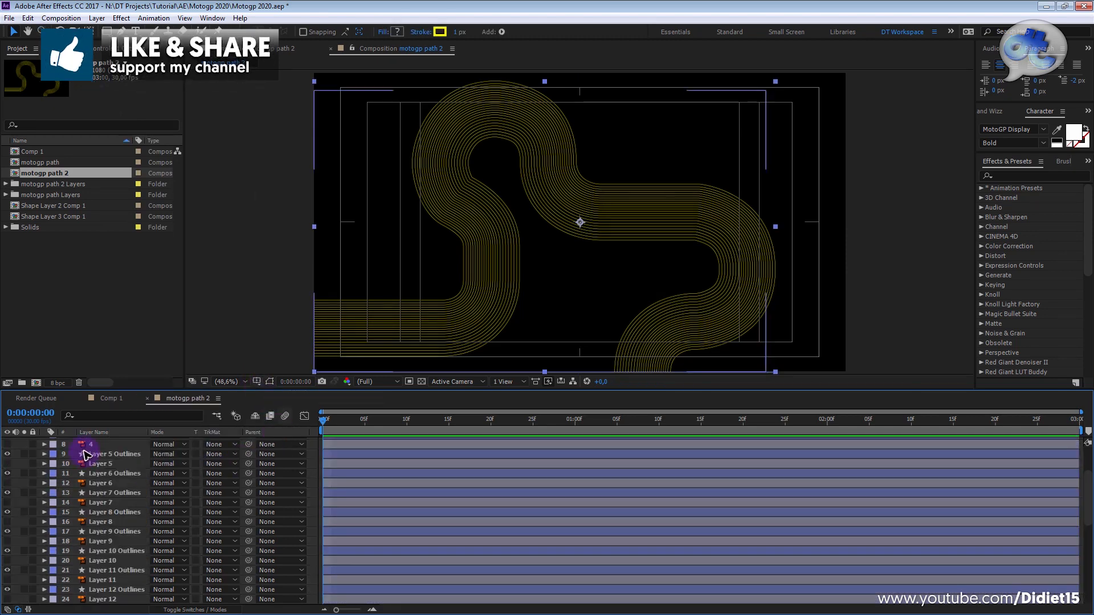
scroll(98, 460, down, 3)
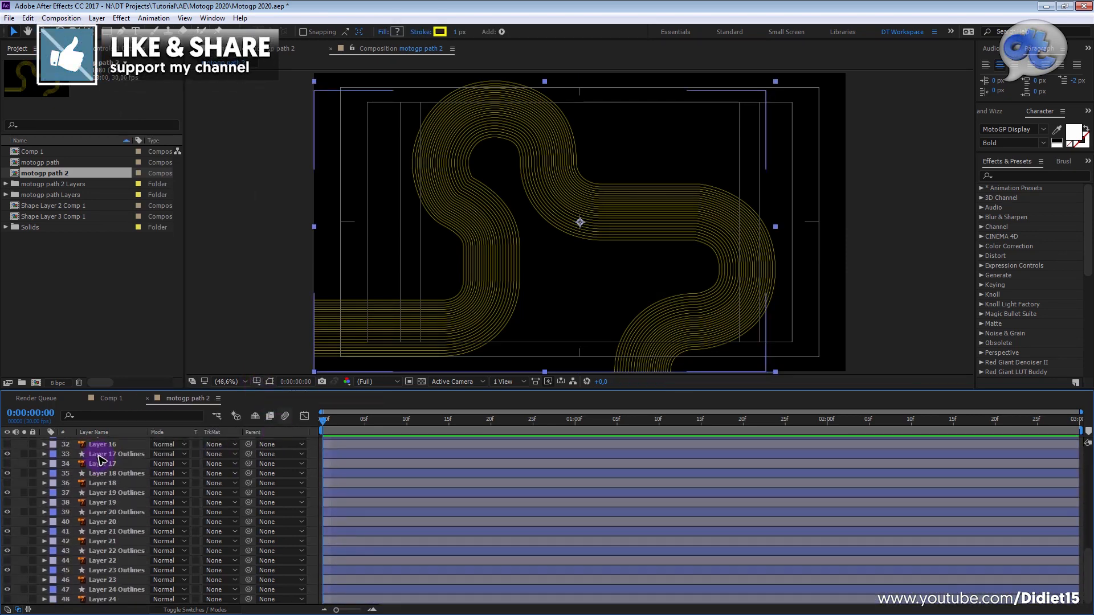
mouse_move(353, 424)
mouse_down()
mouse_move(327, 427)
mouse_move(356, 425)
mouse_up()
click(101, 456)
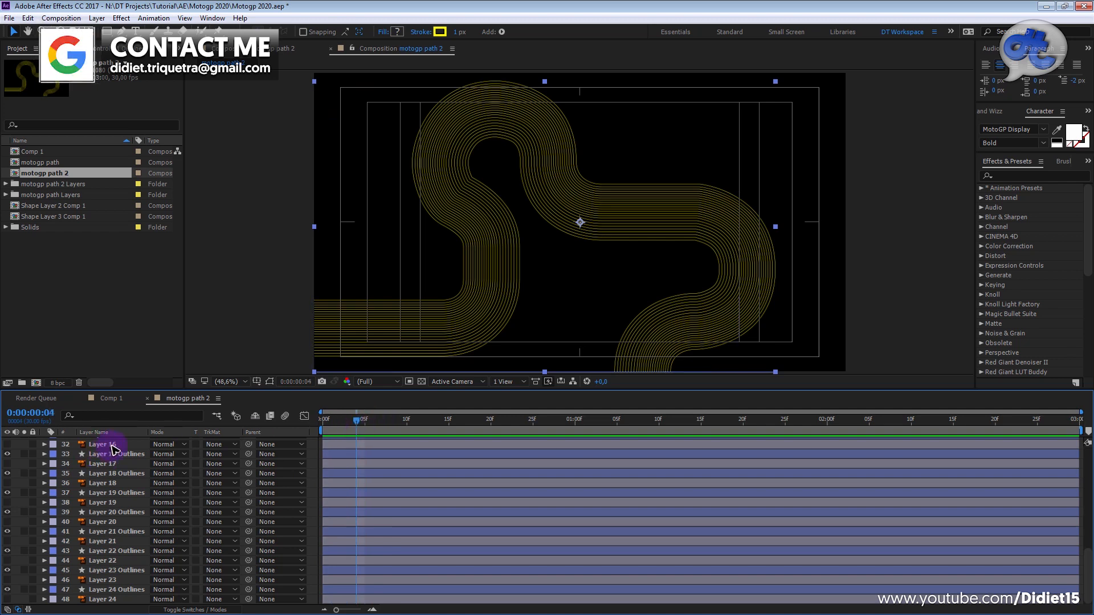
- Select all the original Illustrator layers, from 1 to Layer 24, and delete them, keeping only the Outlines layers
scroll(114, 450, up, 4)
click(110, 442)
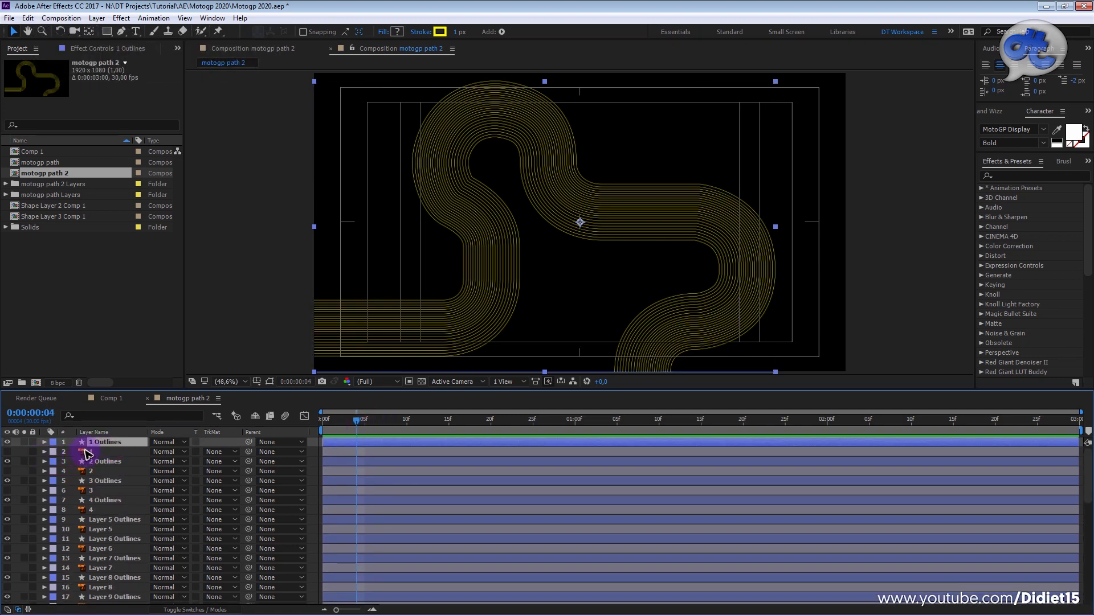
click(88, 451)
ctrl+click(90, 471)
ctrl+click(91, 491)
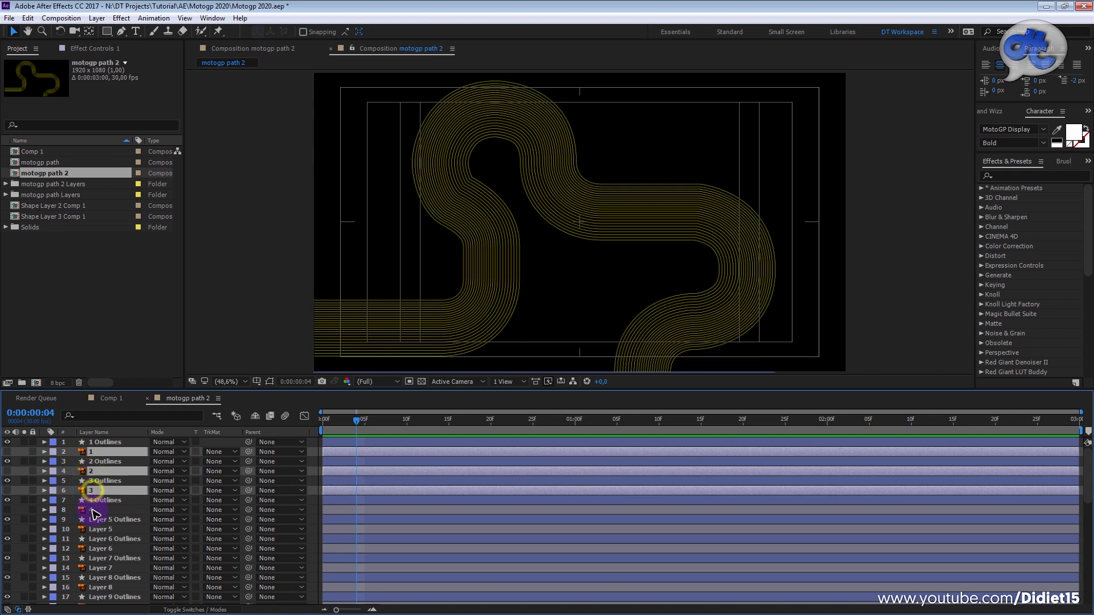
ctrl+click(91, 510)
ctrl+click(96, 529)
ctrl+click(98, 549)
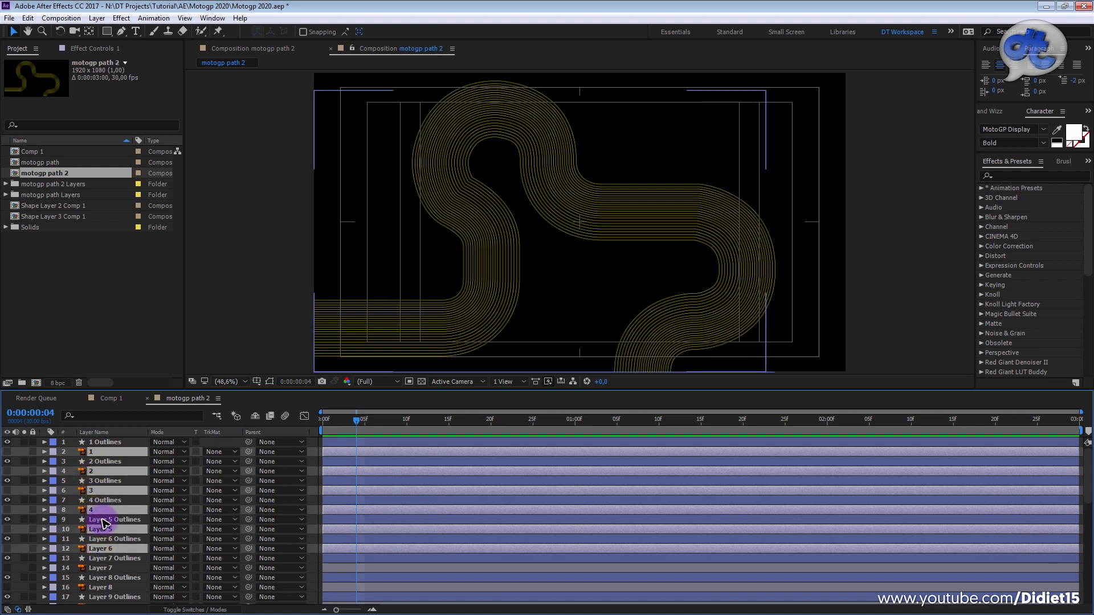
scroll(104, 523, down, 3)
ctrl+click(100, 481)
ctrl+click(102, 500)
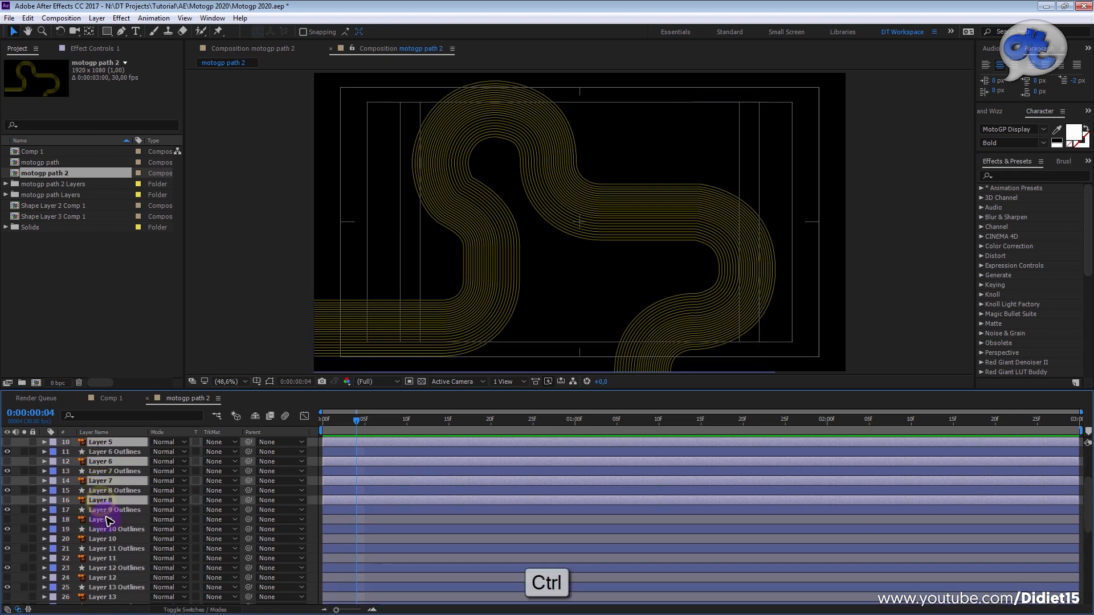
ctrl+click(105, 519)
ctrl+click(103, 539)
ctrl+click(105, 558)
ctrl+click(108, 577)
ctrl+click(113, 595)
scroll(112, 570, up, 2)
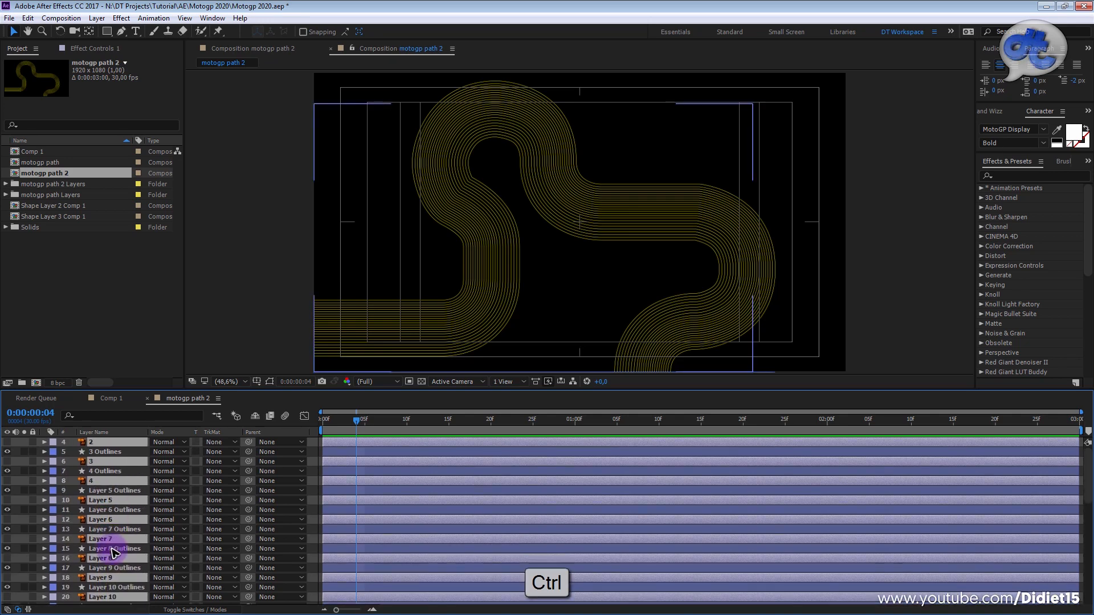
scroll(112, 551, down, 9)
scroll(117, 482, up, 3)
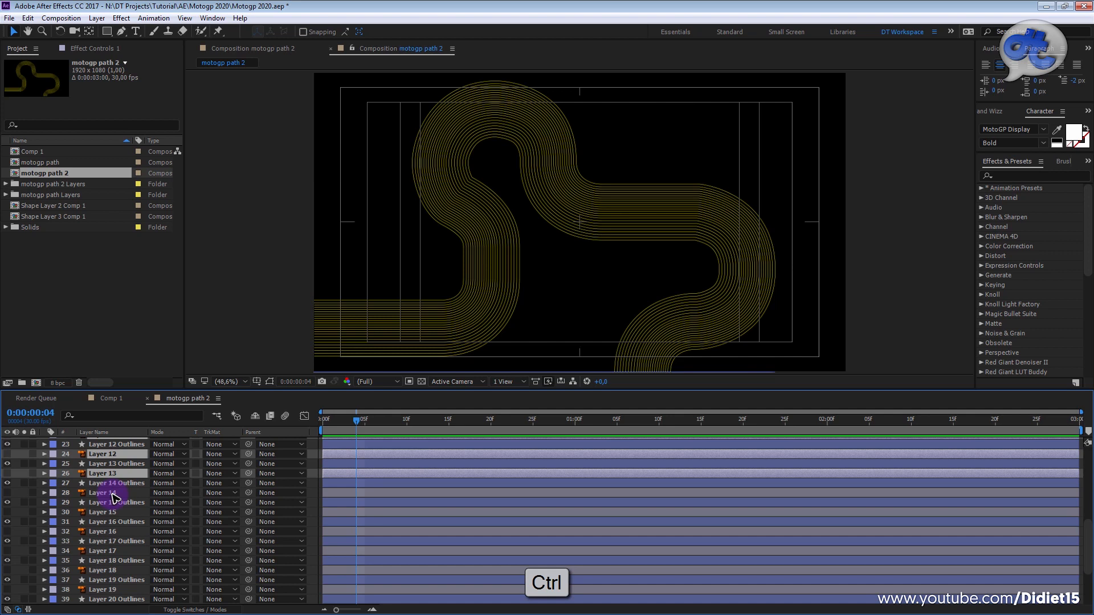
ctrl+click(112, 493)
ctrl+click(111, 512)
ctrl+click(111, 532)
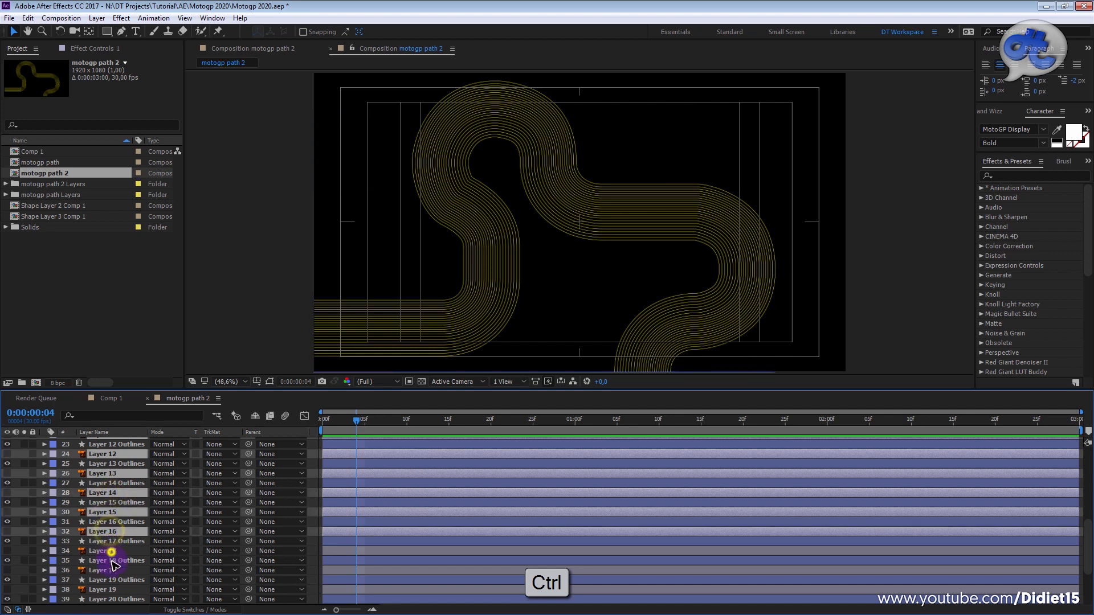
ctrl+click(111, 551)
ctrl+click(111, 570)
ctrl+click(111, 590)
scroll(118, 549, down, 1)
scroll(117, 549, down, 1)
ctrl+click(111, 551)
ctrl+click(111, 570)
ctrl+click(111, 590)
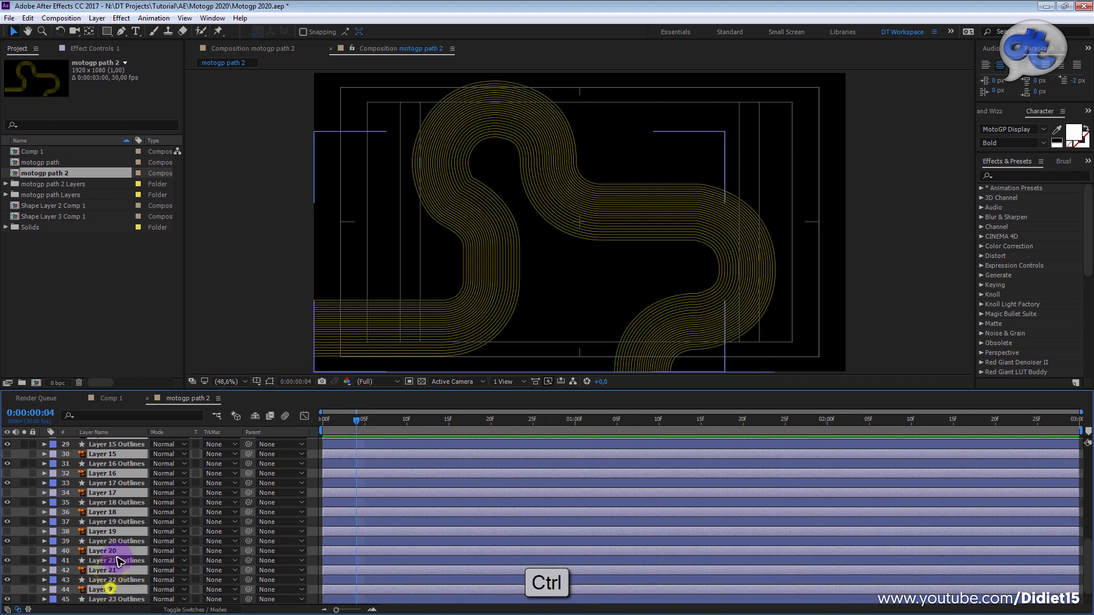
scroll(118, 561, down, 1)
ctrl+click(106, 579)
ctrl+click(107, 599)
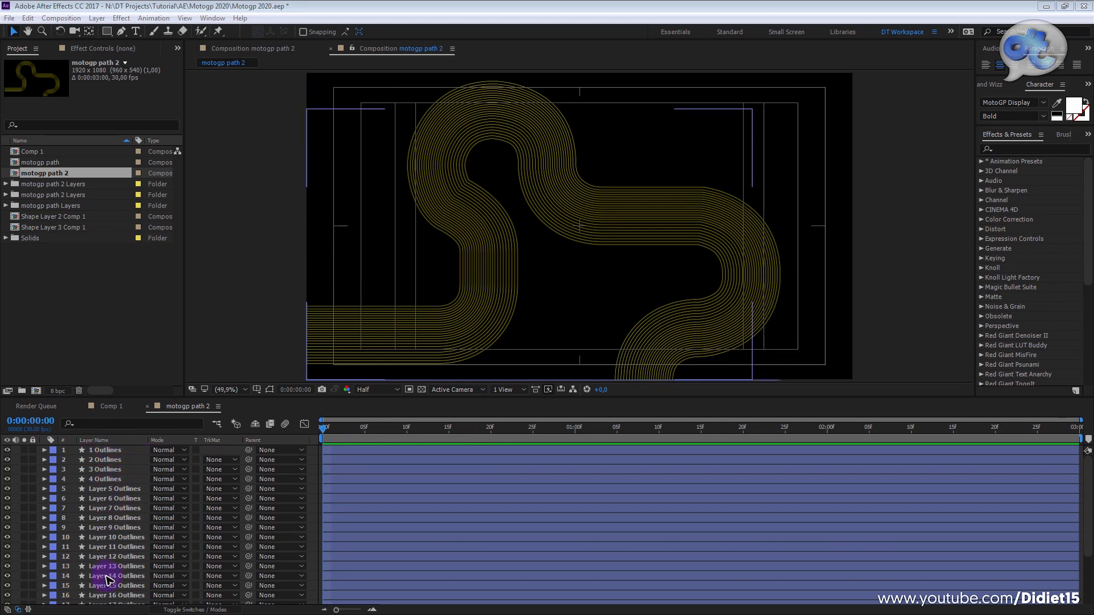
- Select the 1 Outlines layer and move the current time to 0:00:01:00
mouse_move(374, 429)
mouse_down()
mouse_move(322, 430)
mouse_move(390, 429)
mouse_up()
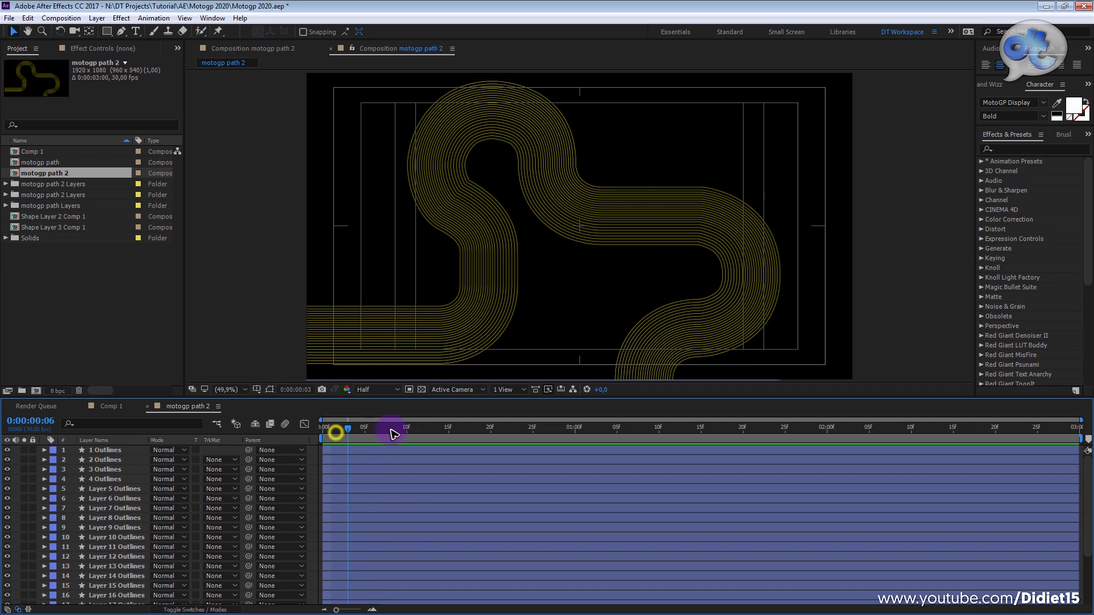
mouse_move(1088, 468)
mouse_down()
mouse_move(1088, 515)
mouse_move(1088, 459)
mouse_up()
click(114, 451)
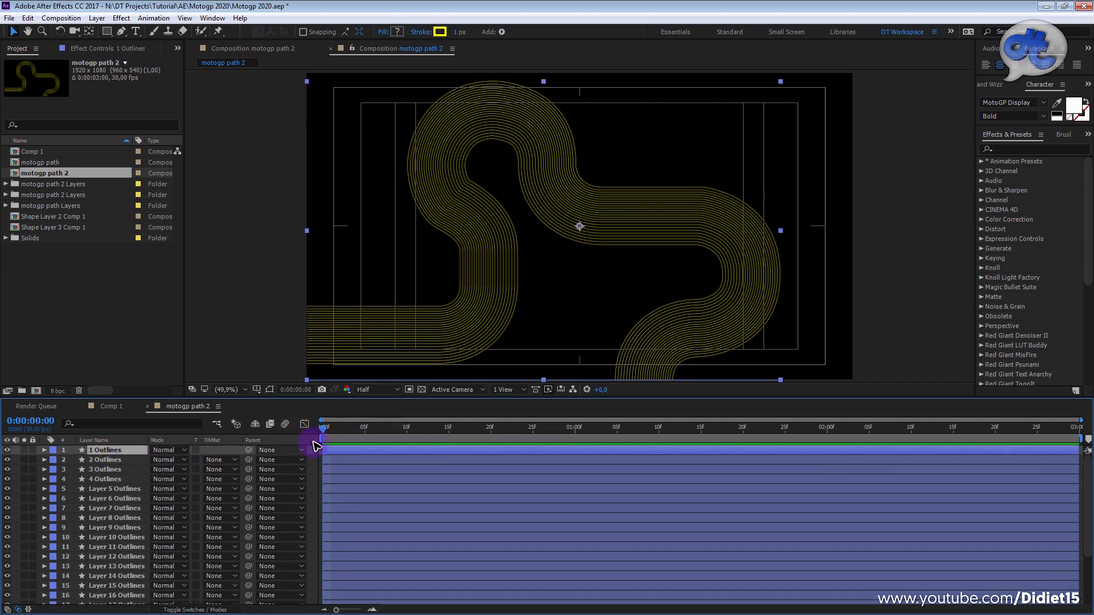
drag(330, 435, 381, 437)
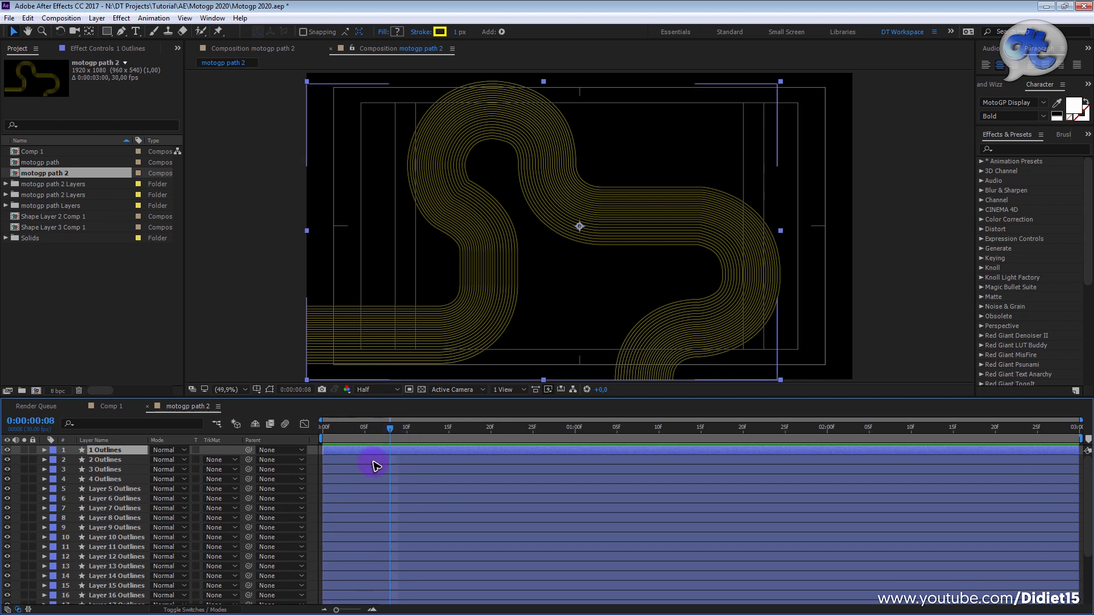
drag(471, 434, 515, 433)
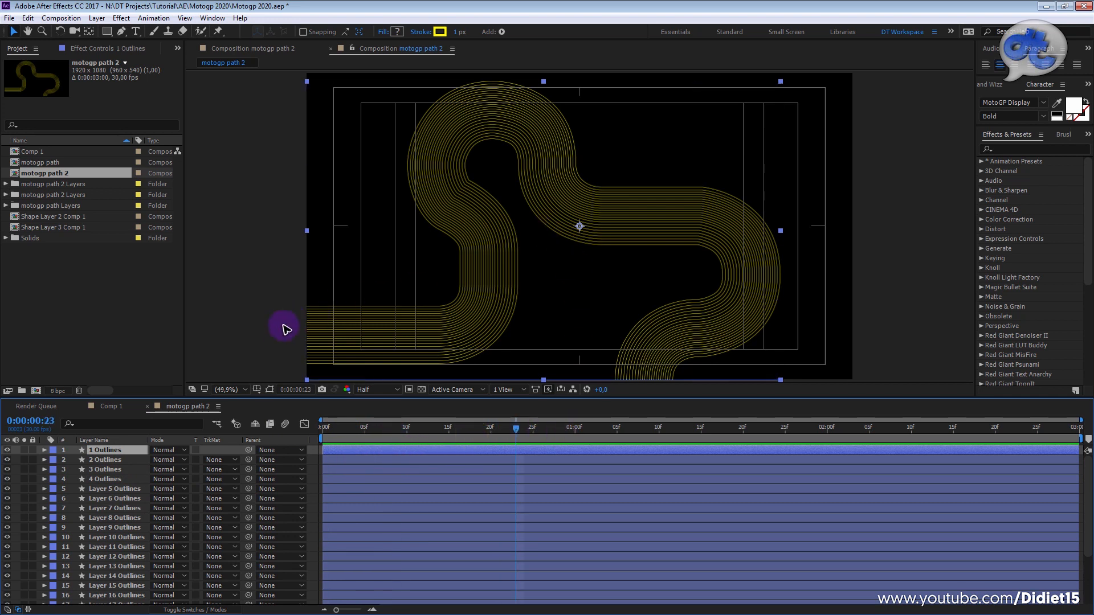
drag(537, 431, 578, 445)
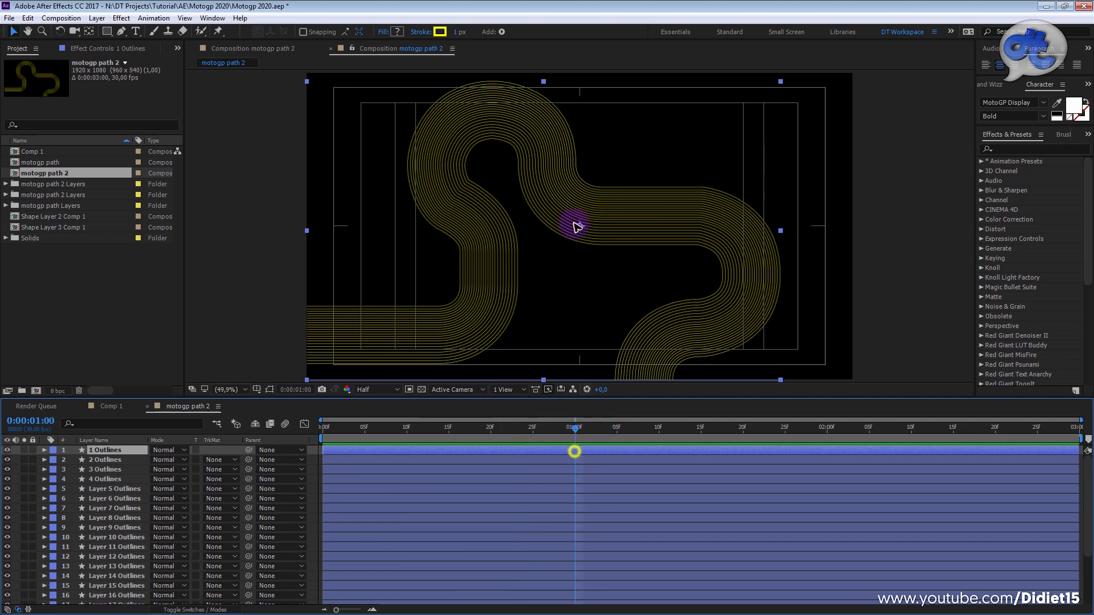
- Add Trim Paths to the 1 Outlines layer and expand its properties
click(501, 32)
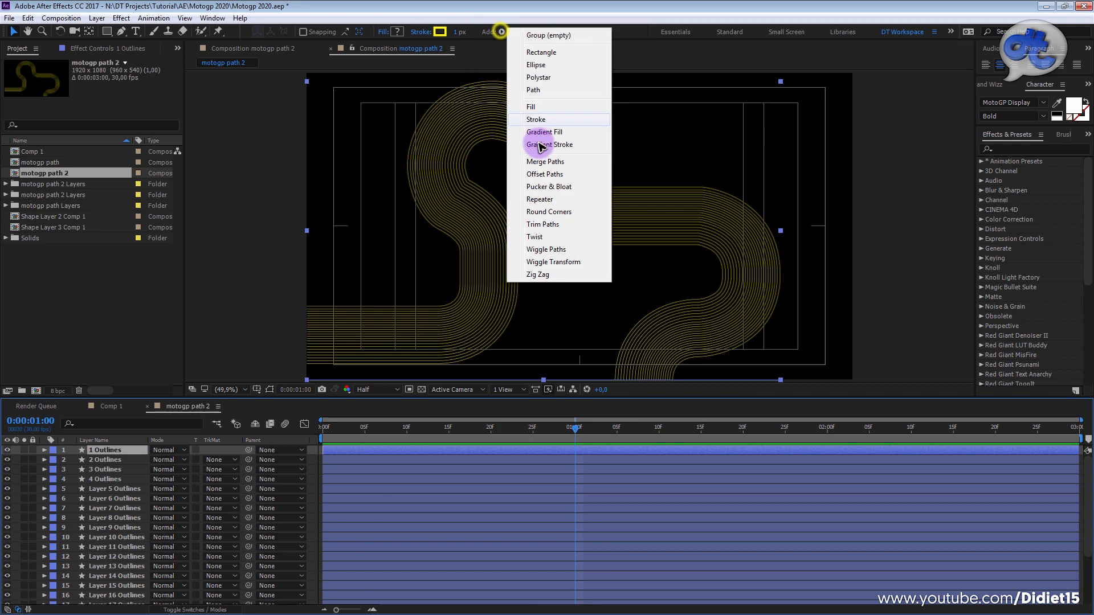
click(551, 225)
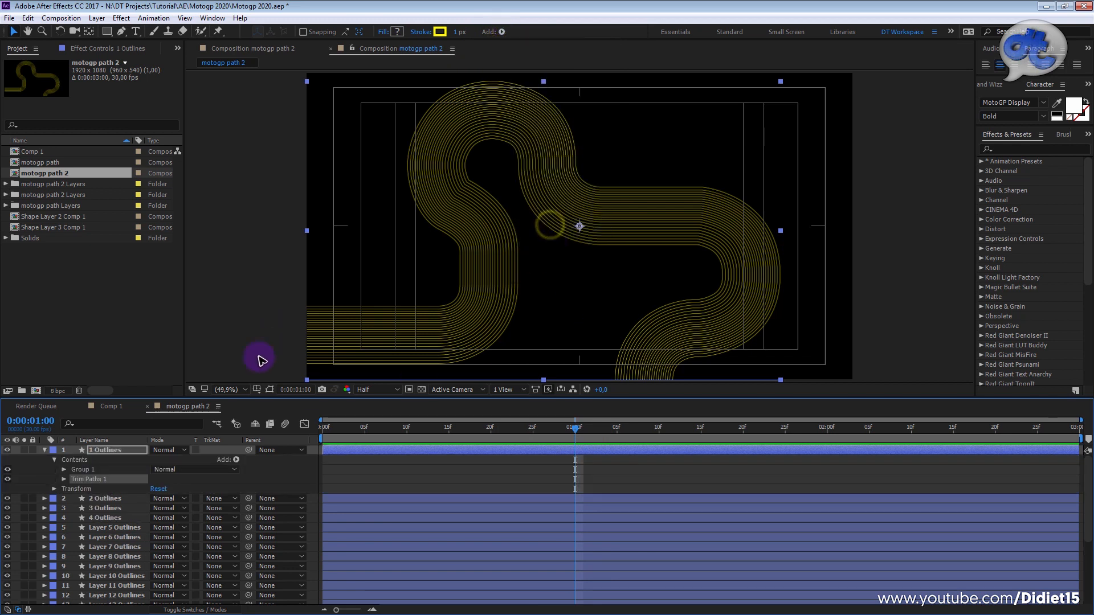
click(64, 479)
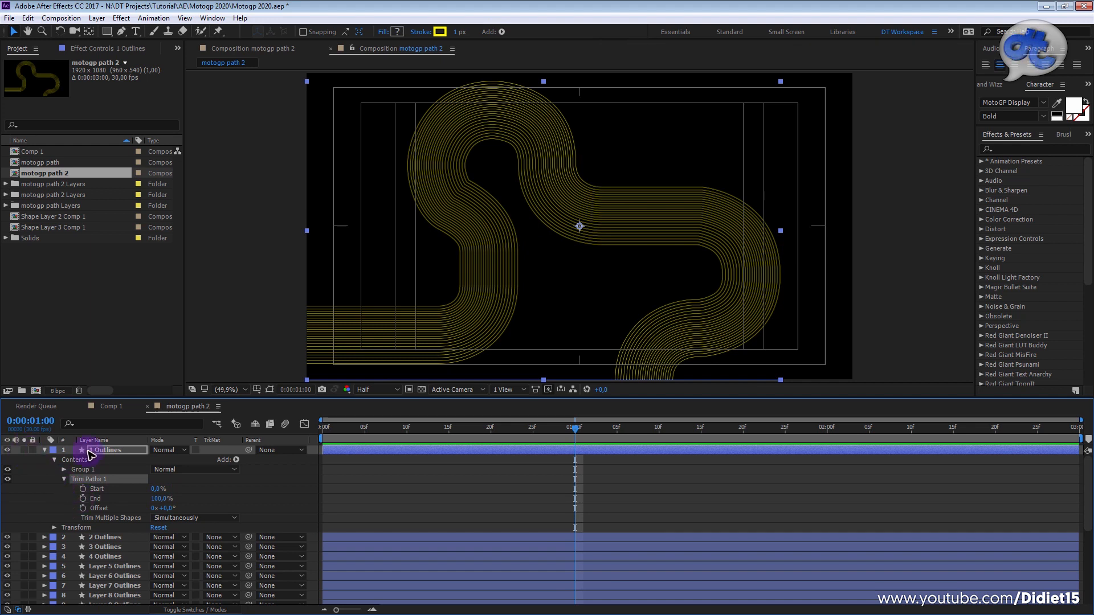
- Solo the 1 Outlines layer to isolate its line in the preview
click(91, 450)
click(24, 450)
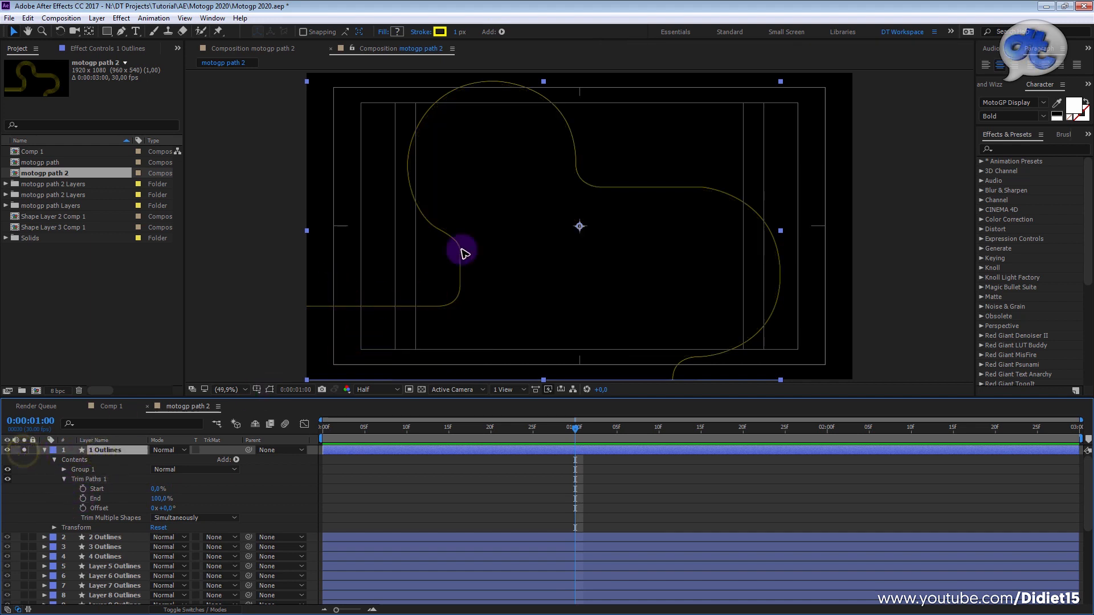
click(25, 451)
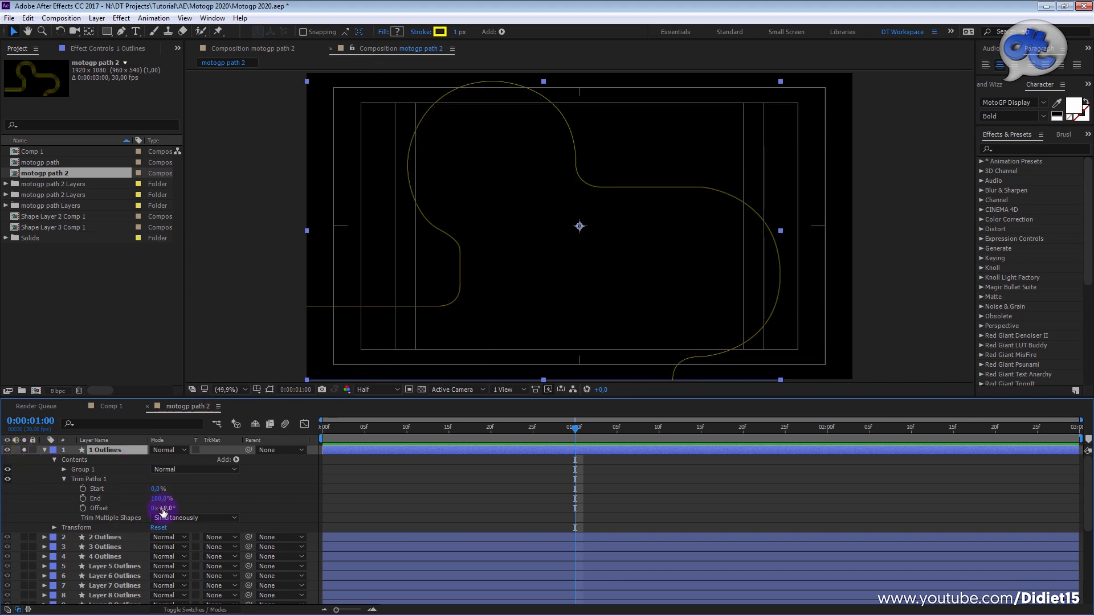
- Keyframe the Trim Paths End at 100% at 0:00:01:00 and at 0% at 0:00:00:00
click(83, 499)
drag(574, 428, 279, 445)
mouse_move(174, 501)
mouse_down()
mouse_move(73, 500)
mouse_move(158, 501)
mouse_up()
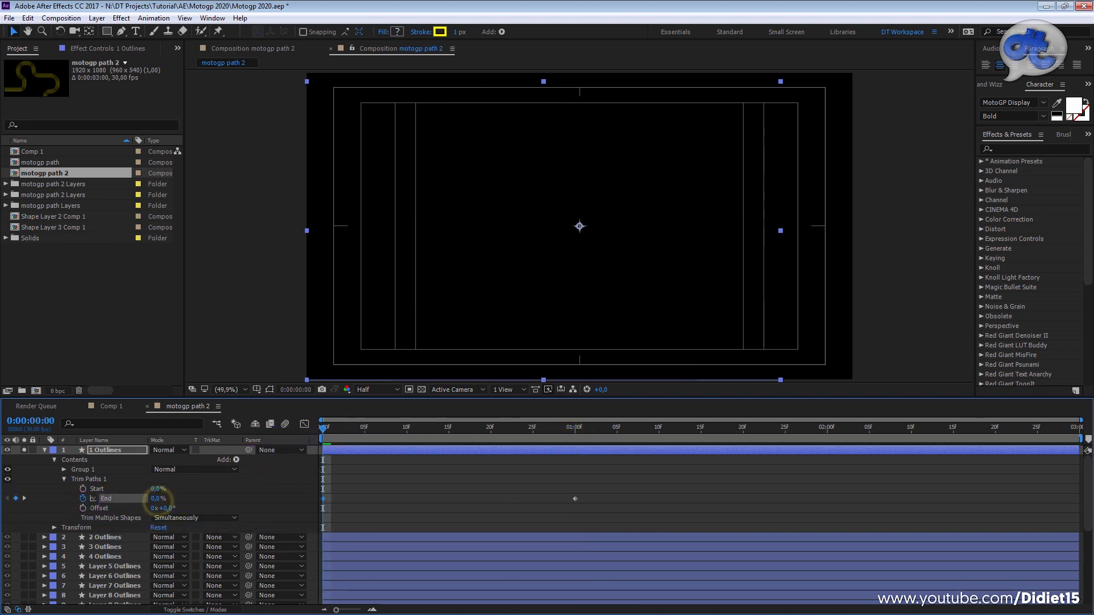
- Preview the Trim Paths animation of 1 Outlines from the start of the composition
click(369, 489)
key(space)
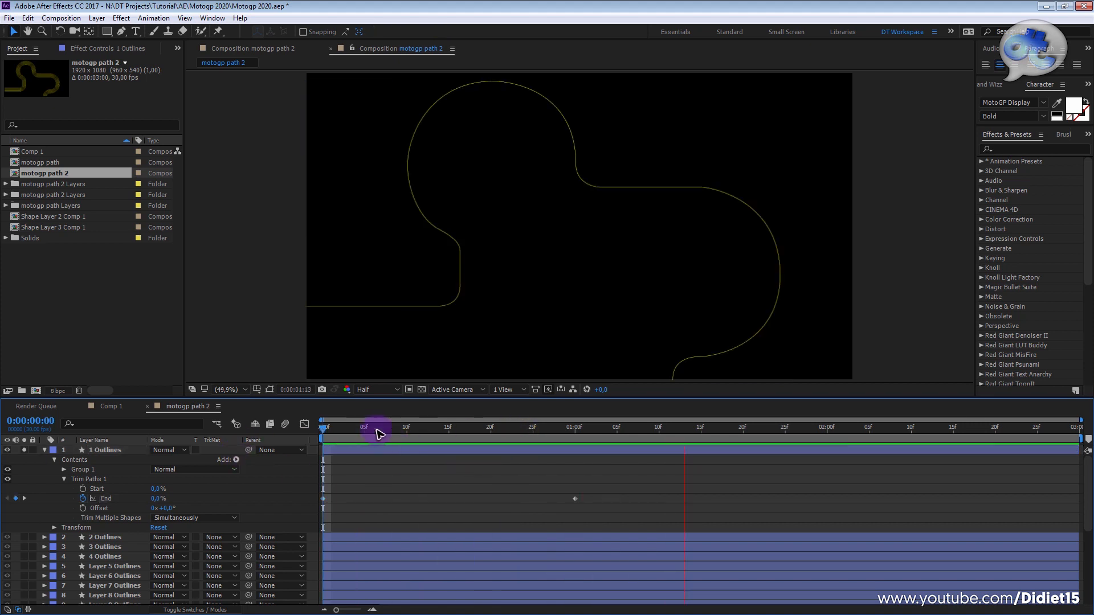
key(space)
drag(448, 432, 322, 402)
click(257, 389)
click(267, 400)
drag(383, 434, 298, 430)
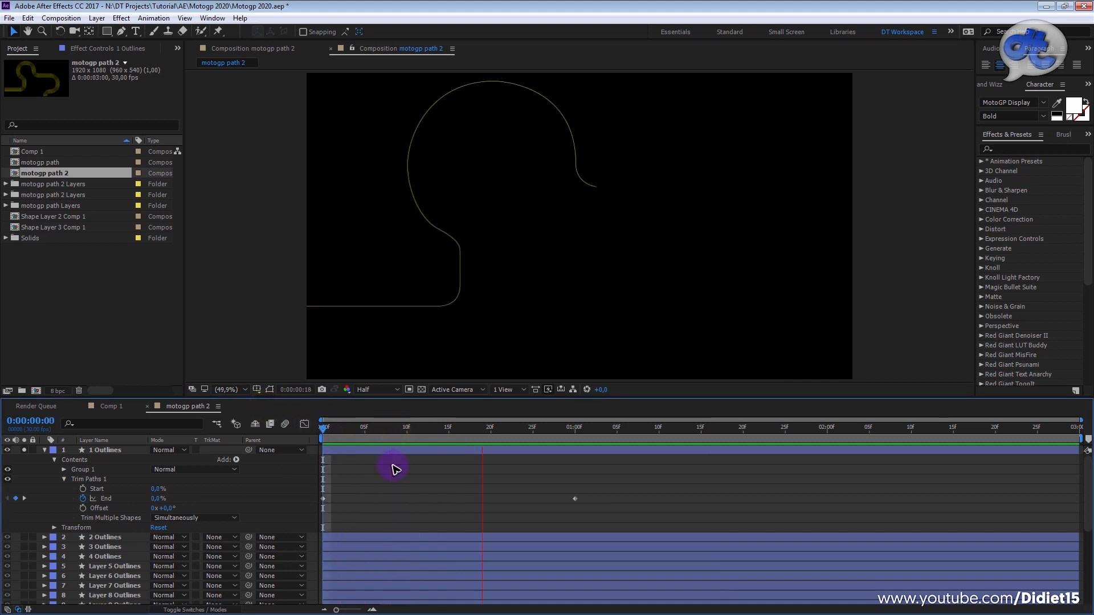
- Ease the two Trim Paths End keyframes of 1 Outlines with a speed curve peaking early, at about 400 %/sec near frame 6, and preview it
drag(591, 492, 318, 516)
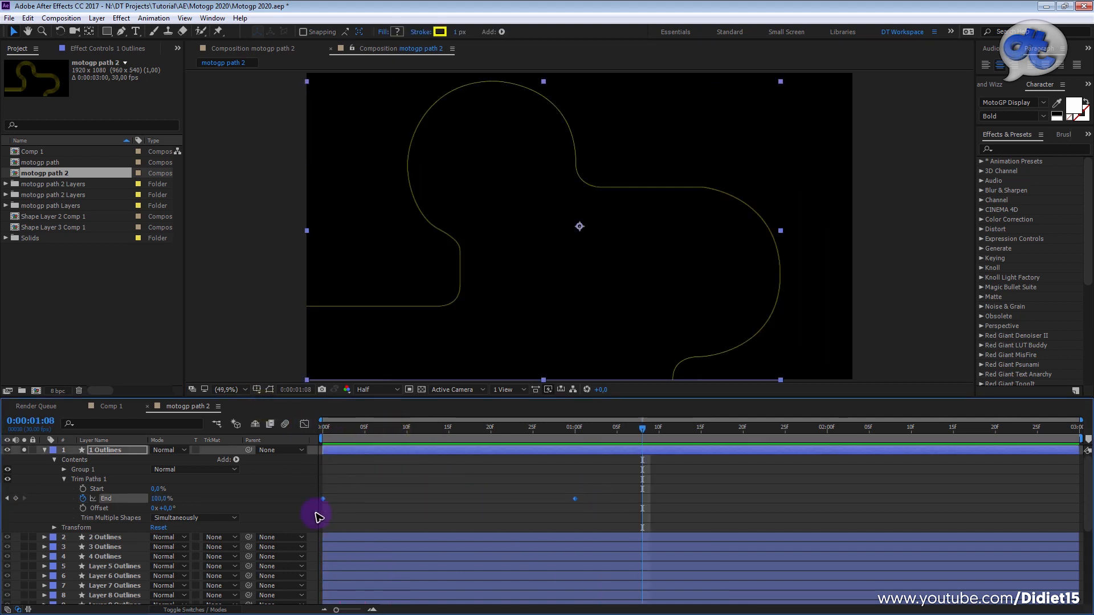
click(304, 424)
drag(577, 558, 425, 579)
drag(364, 430, 303, 439)
key(space)
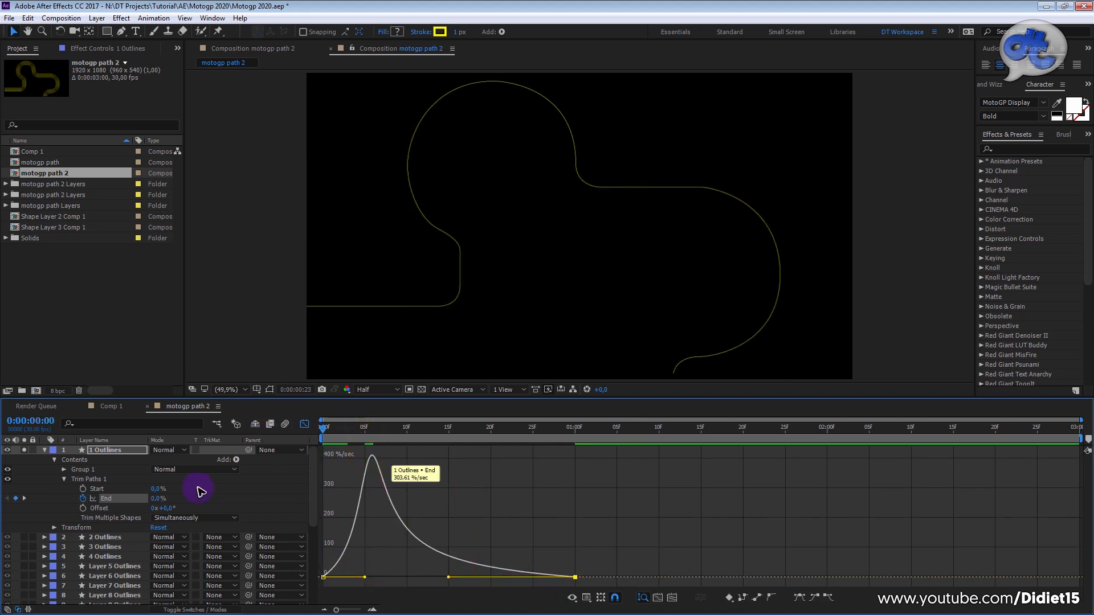
- Turn off the solo on 1 Outlines, close the graph editor and reopen the layer's contents
click(44, 450)
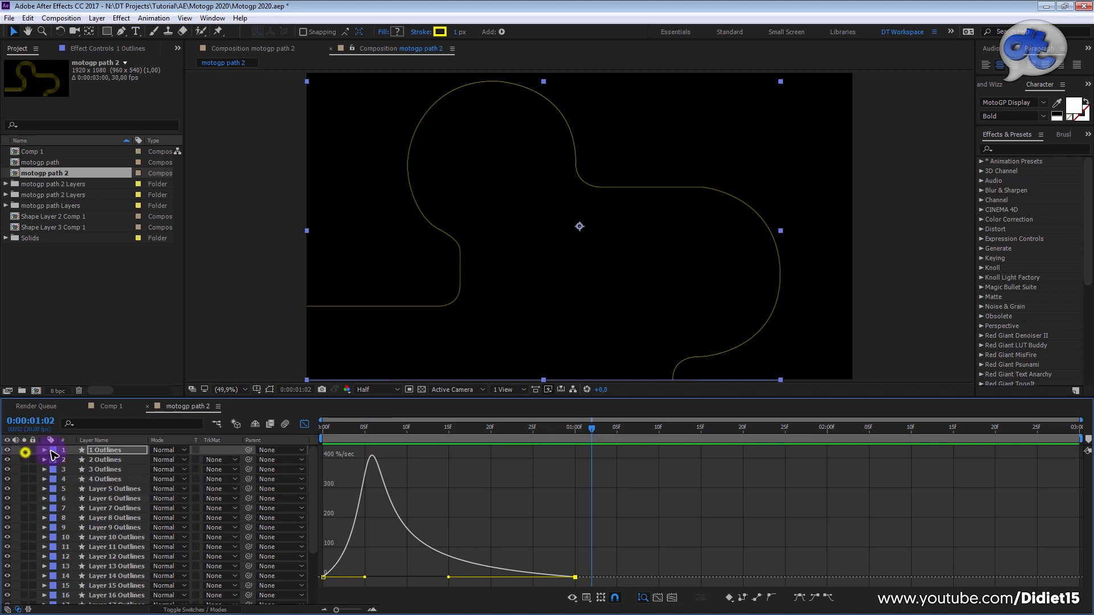
click(304, 440)
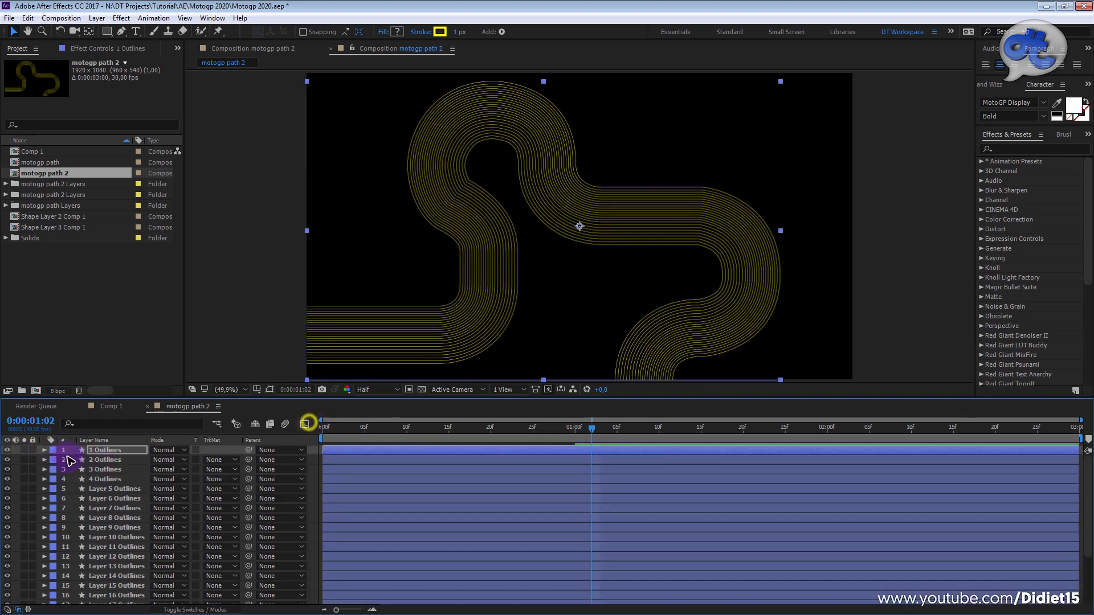
click(45, 450)
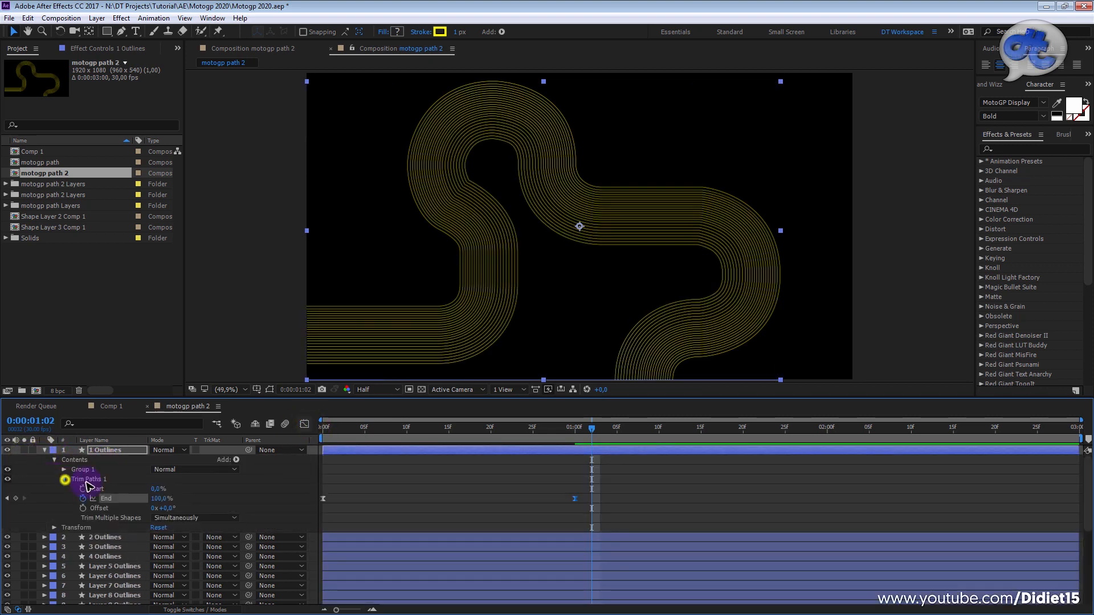
- Copy Trim Paths 1 from 1 Outlines and paste it at 0:00:00:00 onto all layers from 2 Outlines to Layer 24 Outlines
click(65, 479)
click(92, 479)
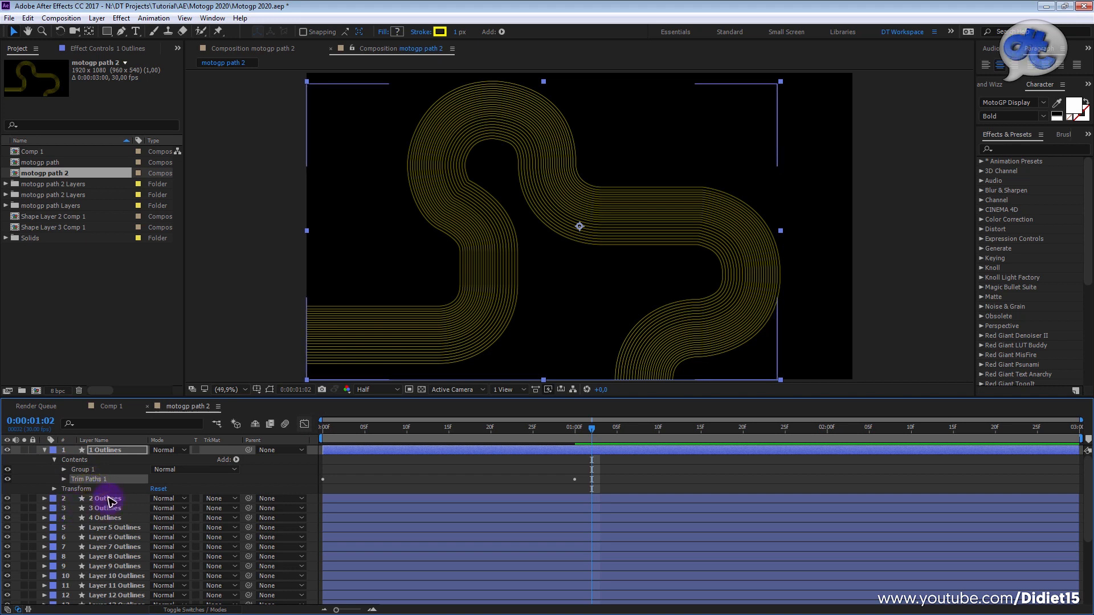
click(391, 435)
drag(416, 427, 320, 472)
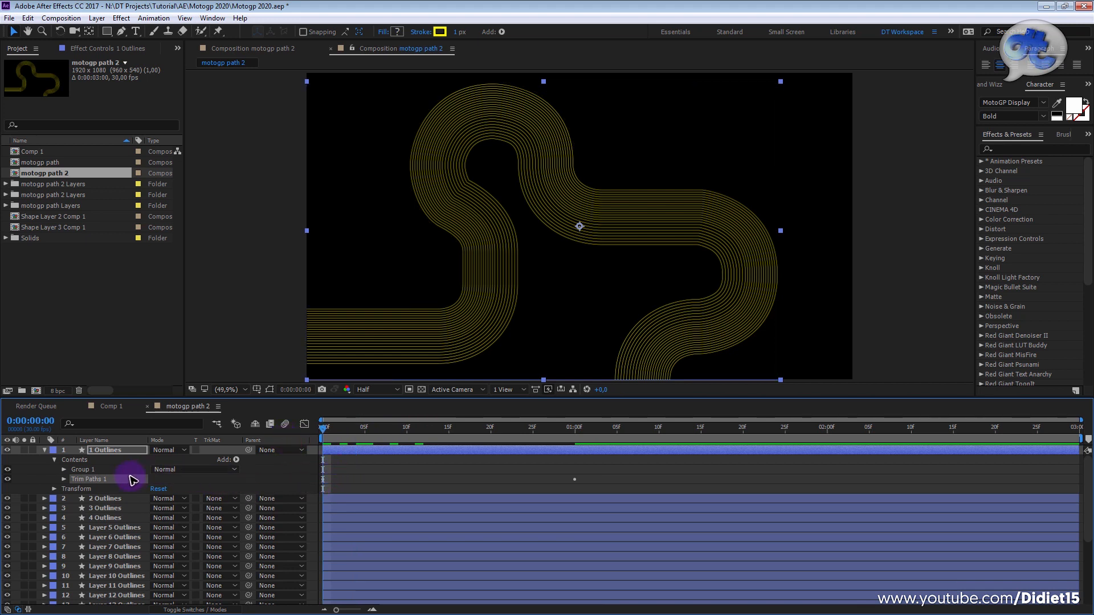
key(ctrl+c)
click(103, 499)
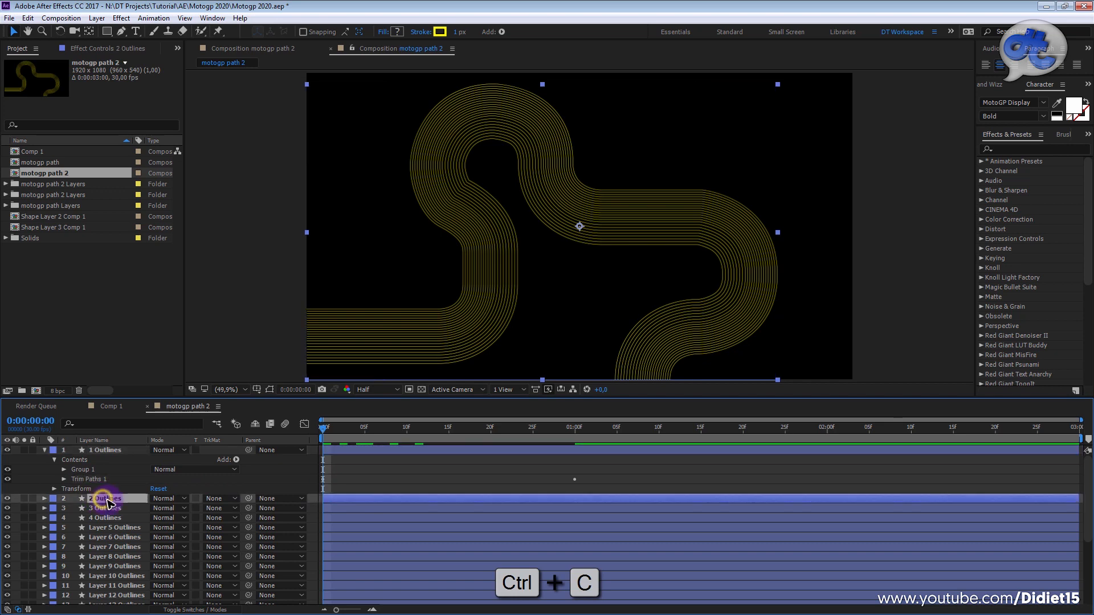
scroll(105, 513, down, 5)
shift+click(122, 602)
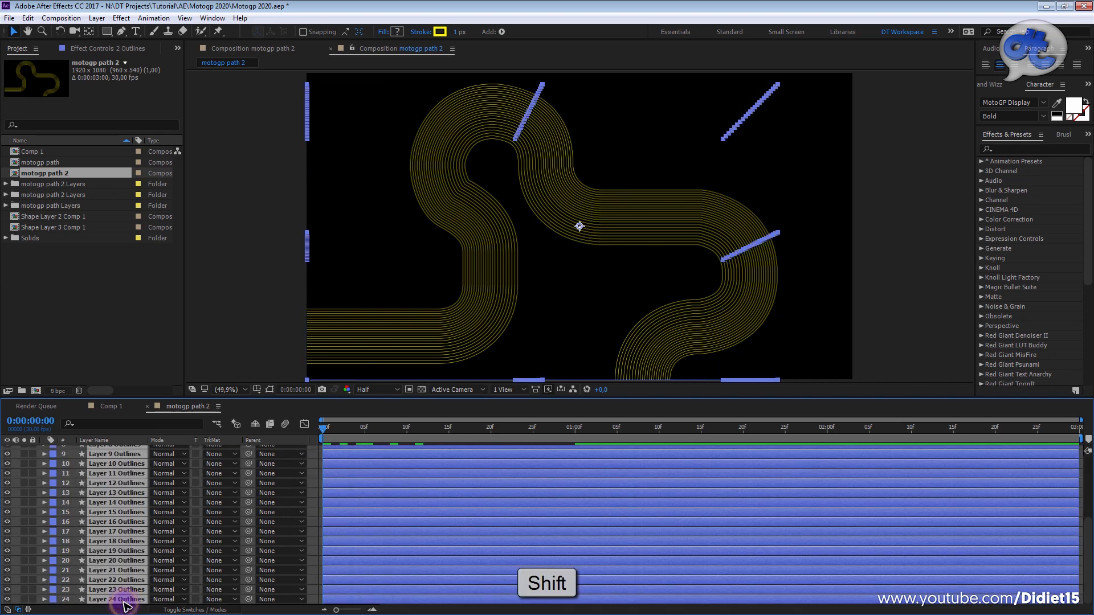
key(ctrl+v)
- Preview the pasted animation from the start and scrub through its first frames to compare the direction in which each line draws
drag(410, 433, 285, 430)
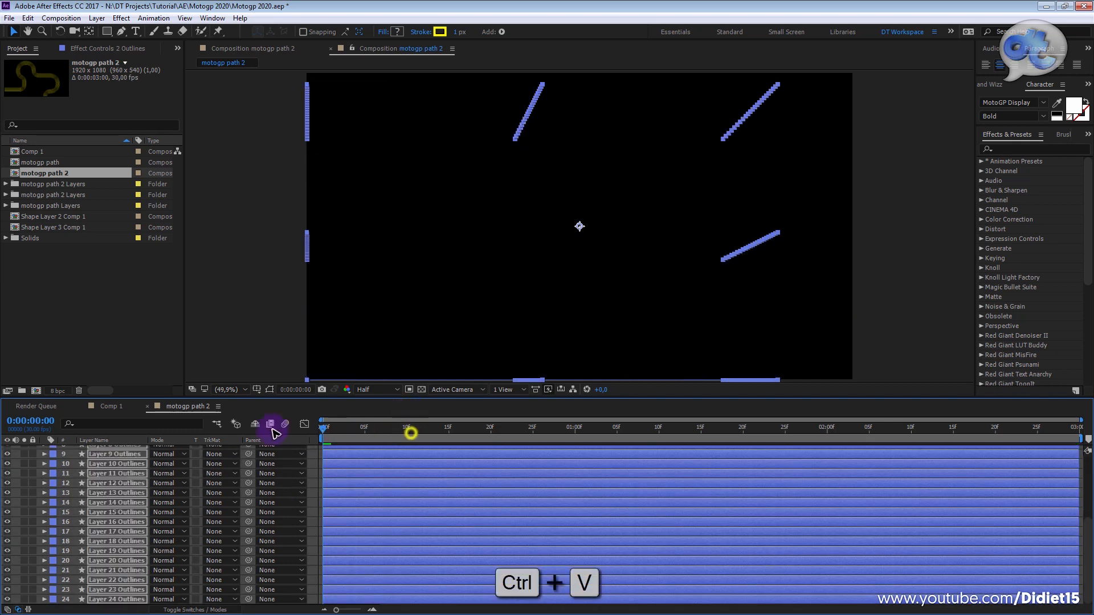
key(space)
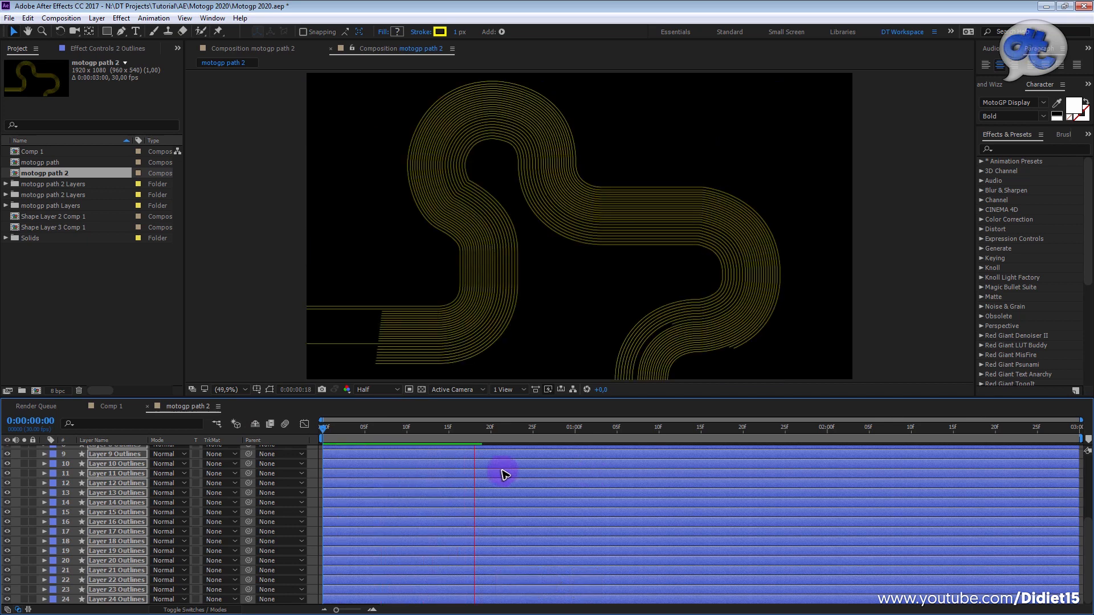
key(space)
scroll(1004, 498, up, 4)
mouse_move(1088, 487)
mouse_down()
mouse_move(1088, 515)
mouse_move(1088, 485)
mouse_up()
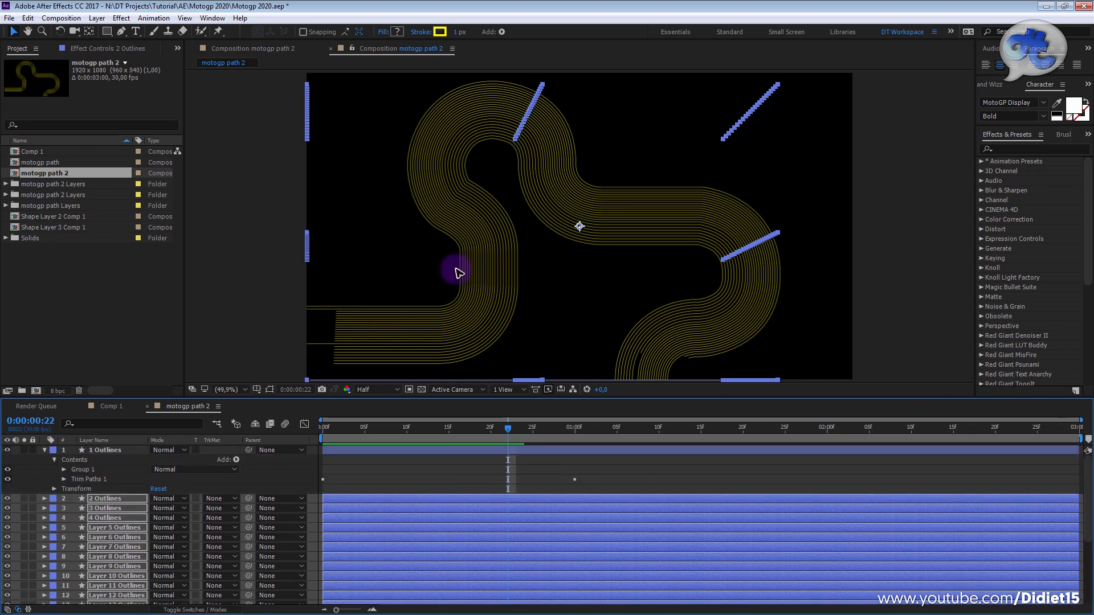
click(44, 450)
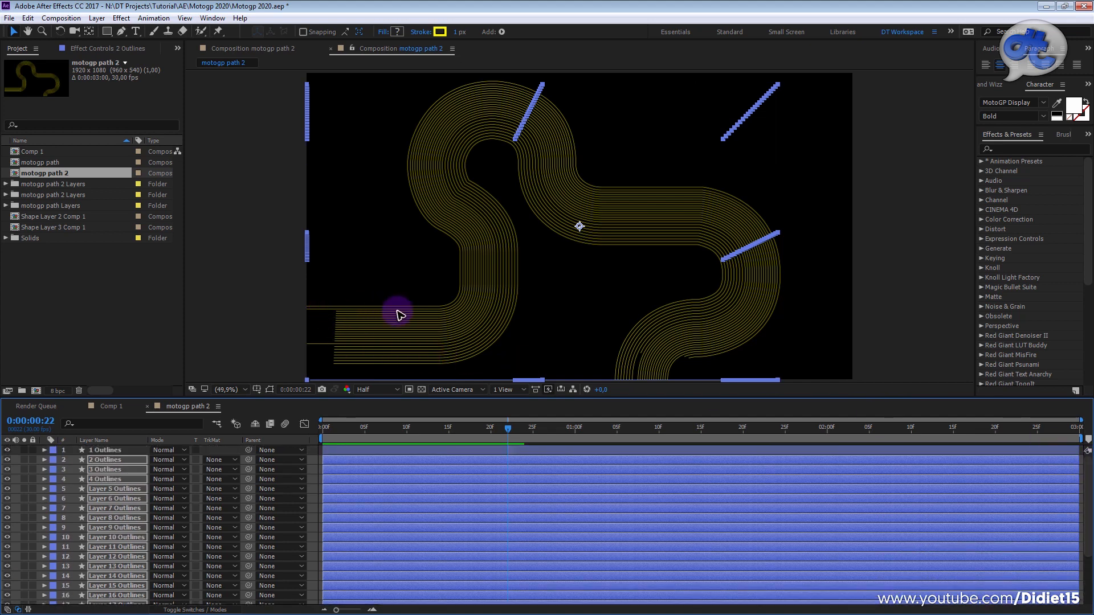
drag(439, 436, 381, 435)
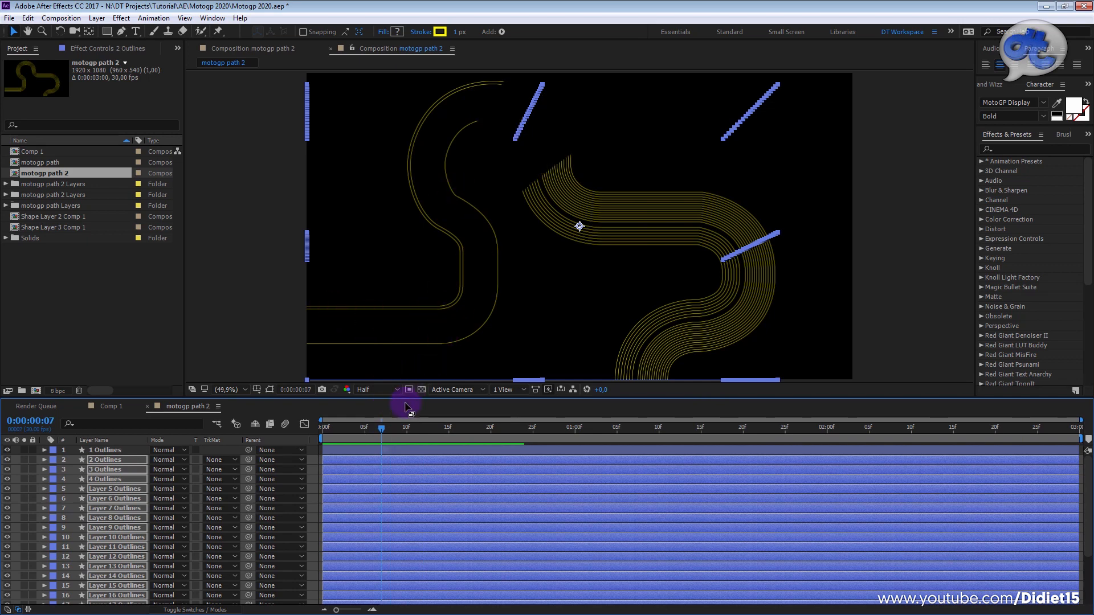
drag(380, 432, 365, 435)
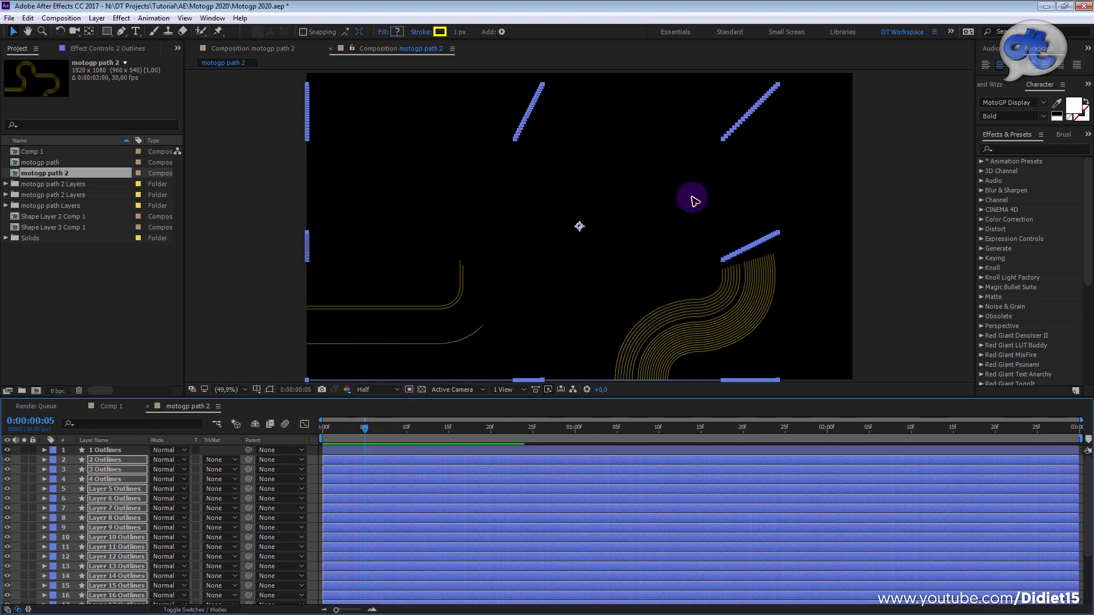
drag(359, 430, 423, 428)
- Toggle the visibility of 1 Outlines, 2 Outlines and Layer 17 Outlines off and on to match layers with their lines
click(106, 450)
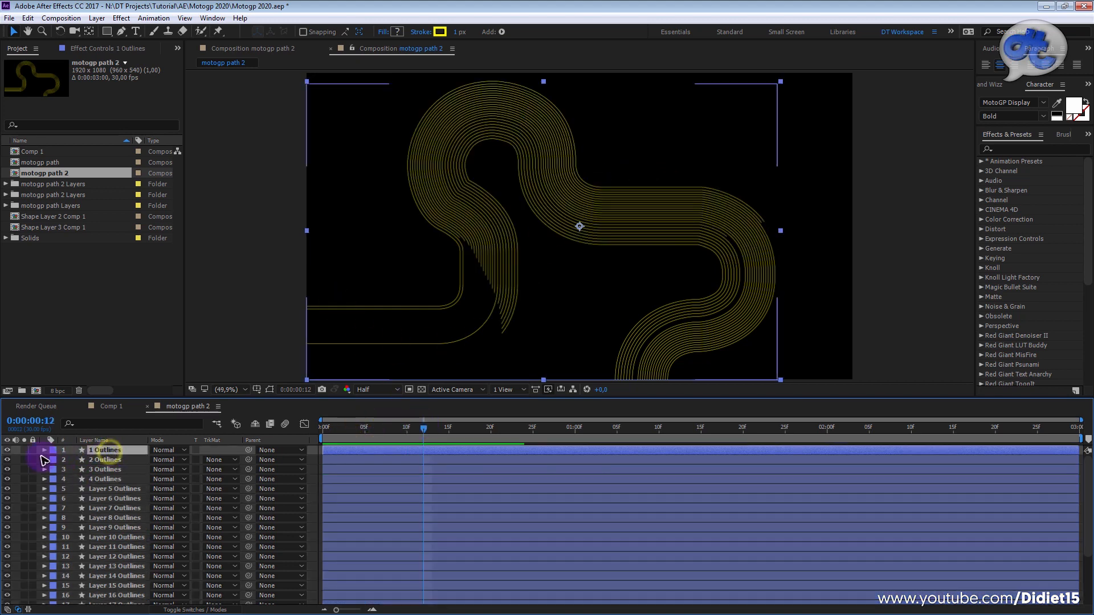
click(6, 450)
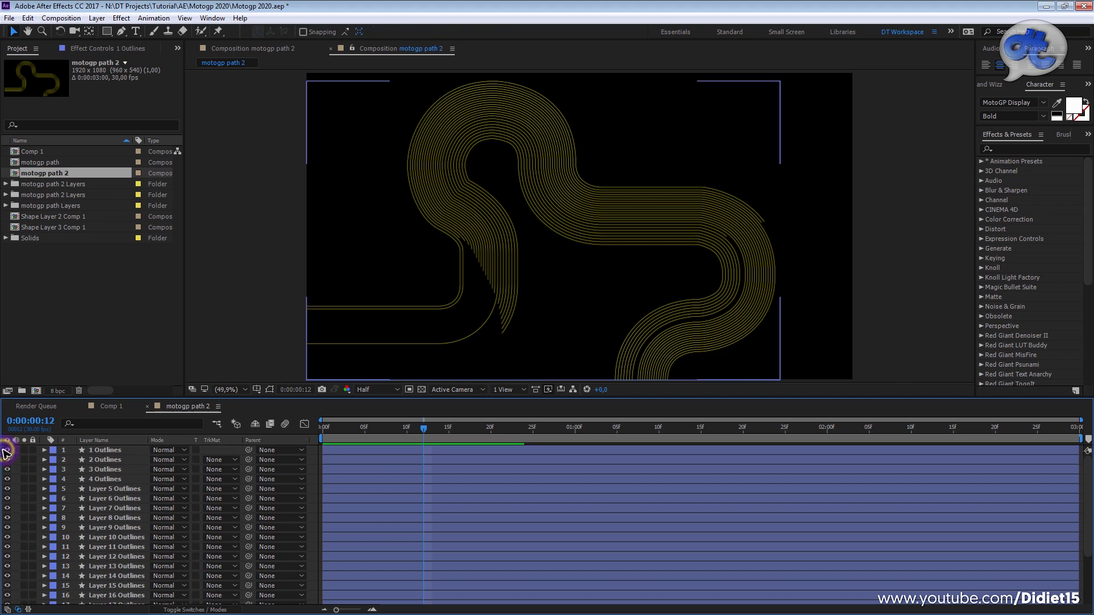
click(7, 450)
click(6, 450)
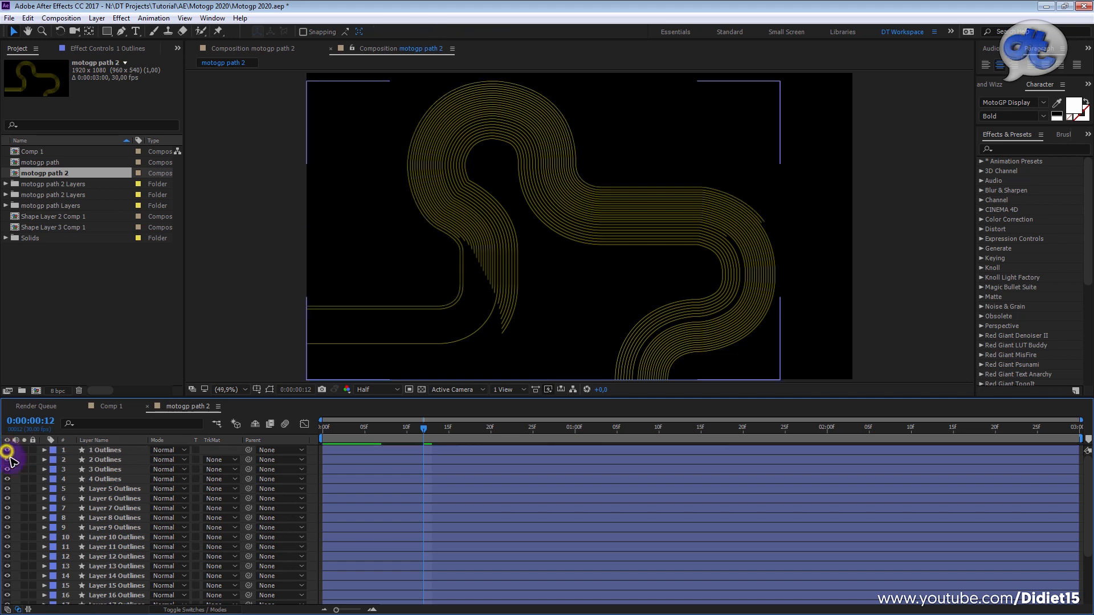
click(7, 460)
click(8, 460)
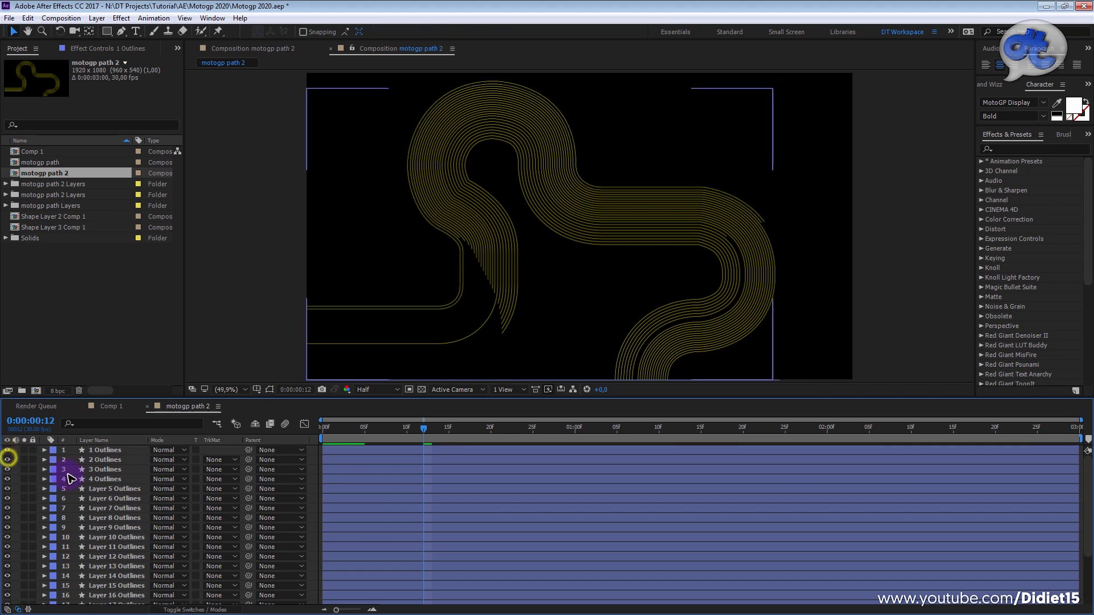
scroll(108, 512, down, 3)
click(7, 532)
click(8, 531)
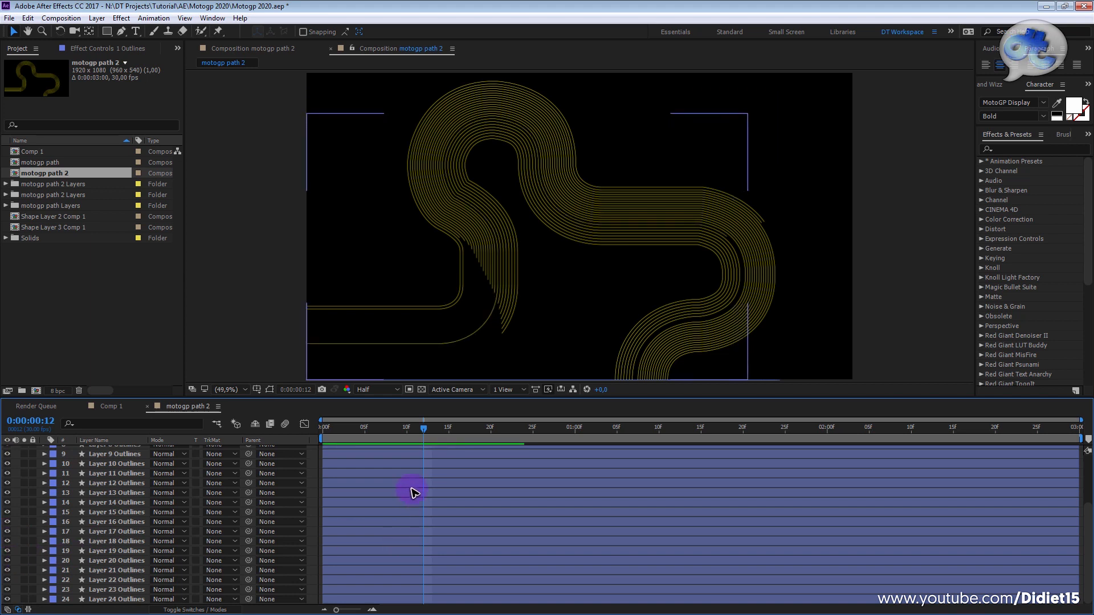
scroll(413, 490, up, 3)
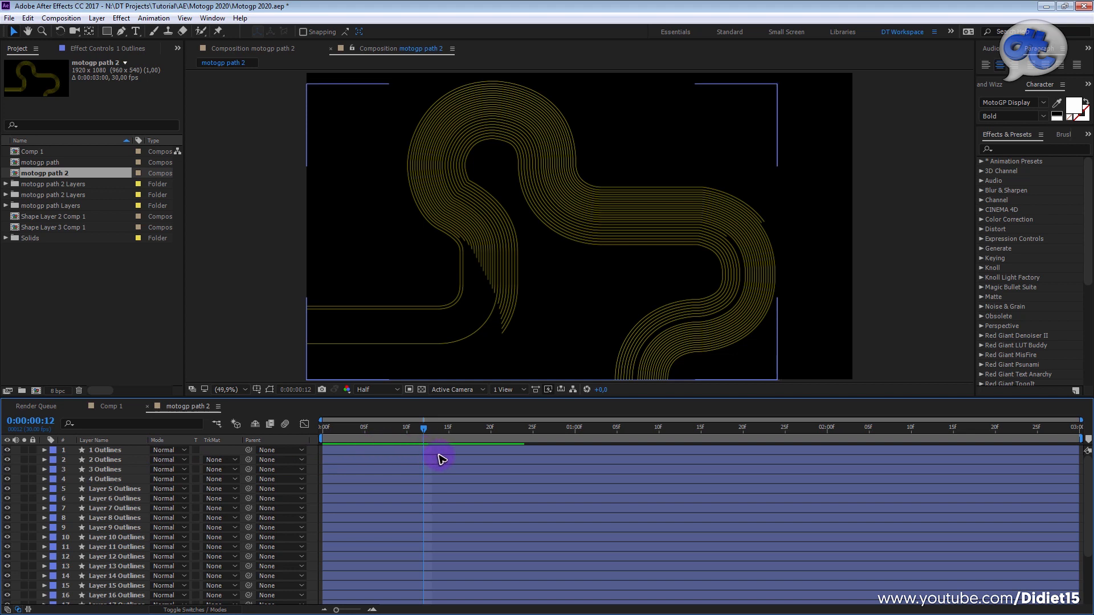
- Undo and redo the last visibility change of Layer 17 Outlines to check its line
key(ctrl+z)
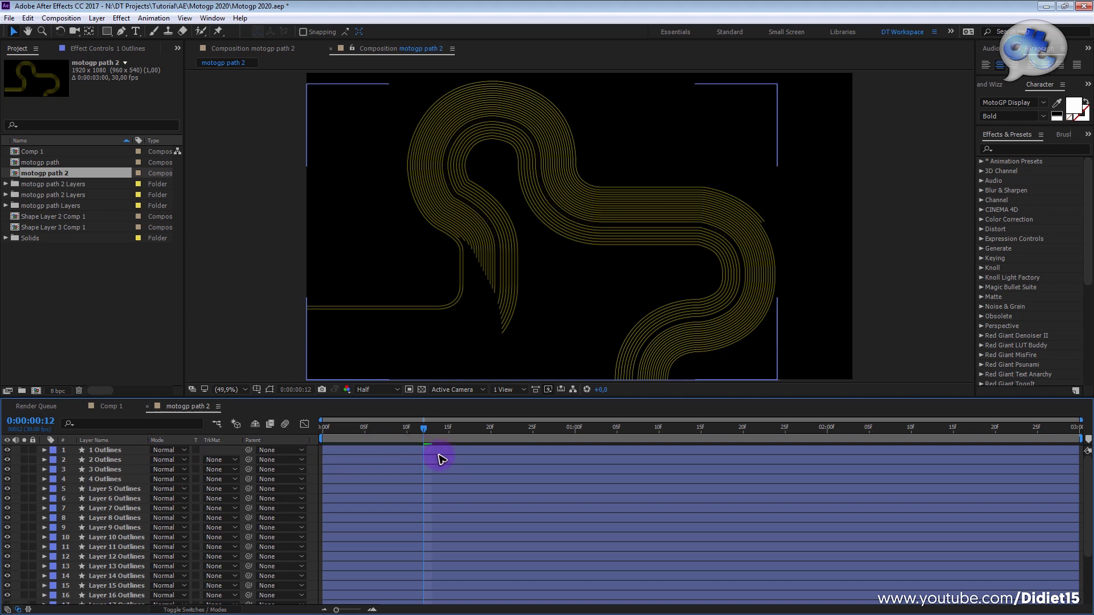
key(ctrl+shift+z)
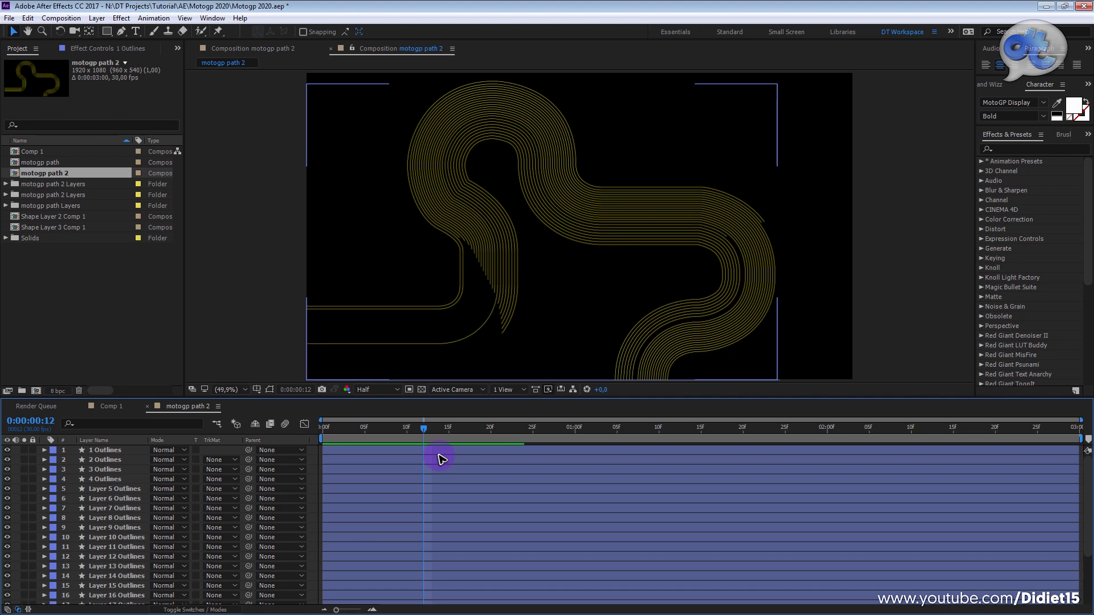
key(ctrl+z)
key(ctrl+shift+z)
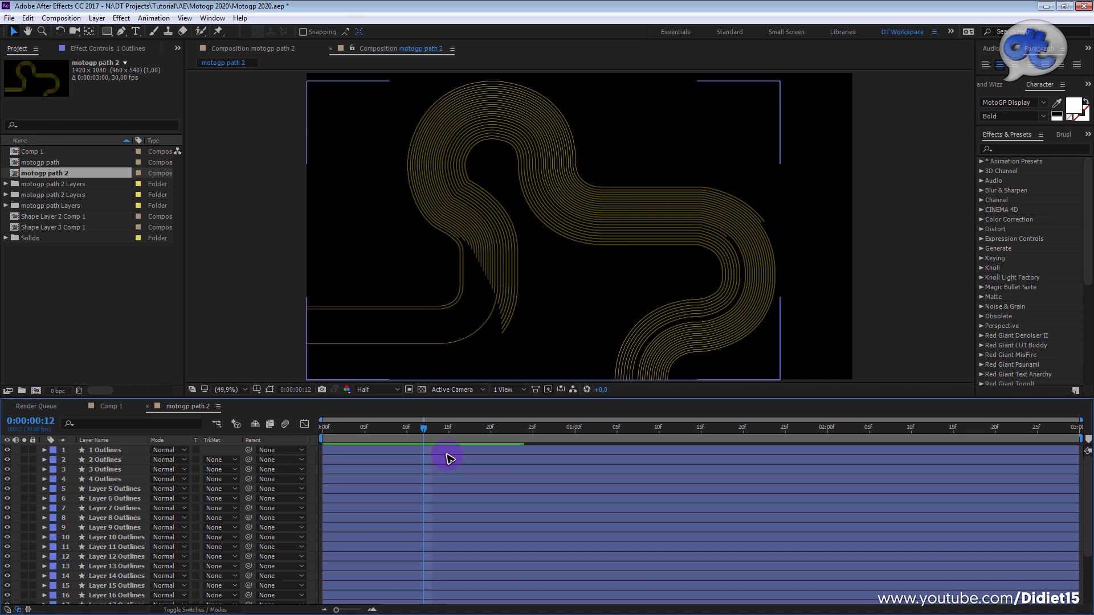
- Reveal the keyframed properties of all layers, and undo the changes back to before 1 Outlines was soloed and its Trim Paths End keyframed
key(ctrl+a)
key(u)
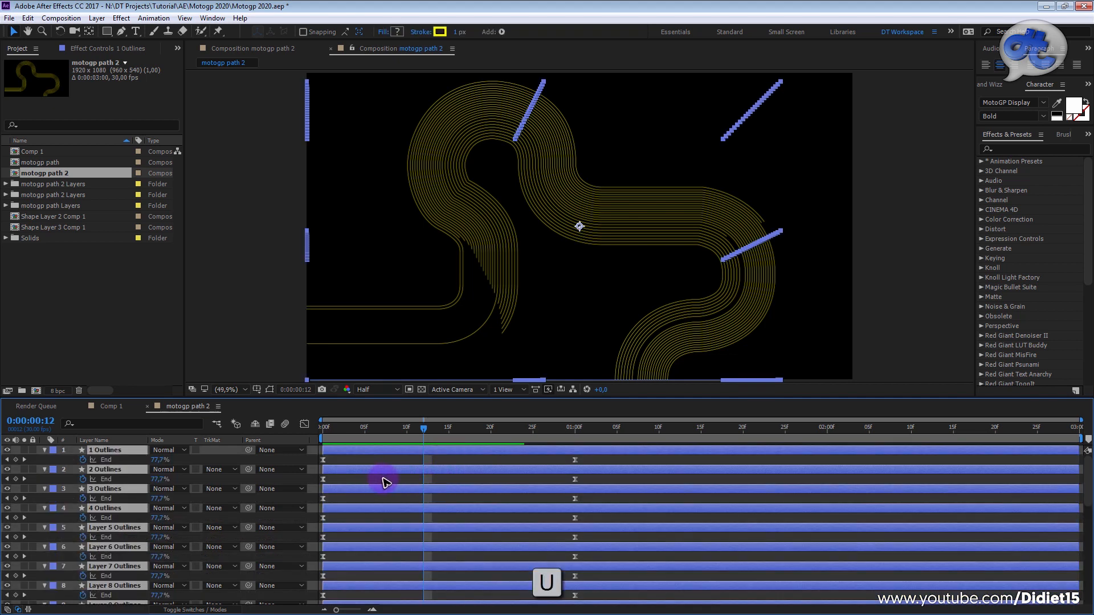
key(ctrl+z)
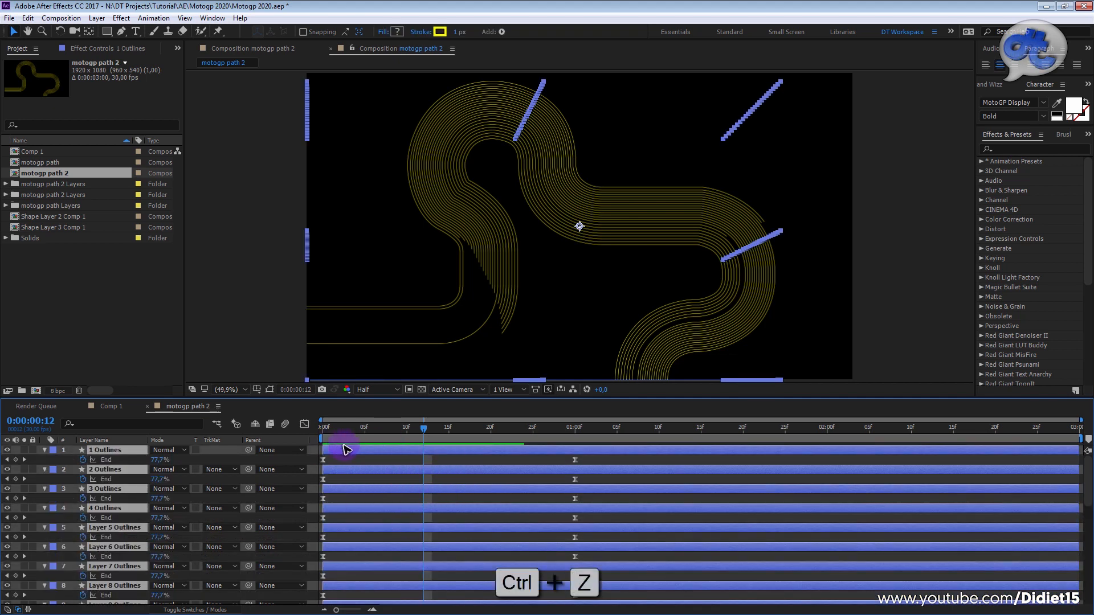
key(ctrl+z)
key(ctrl+z)
key(ctrl+z)
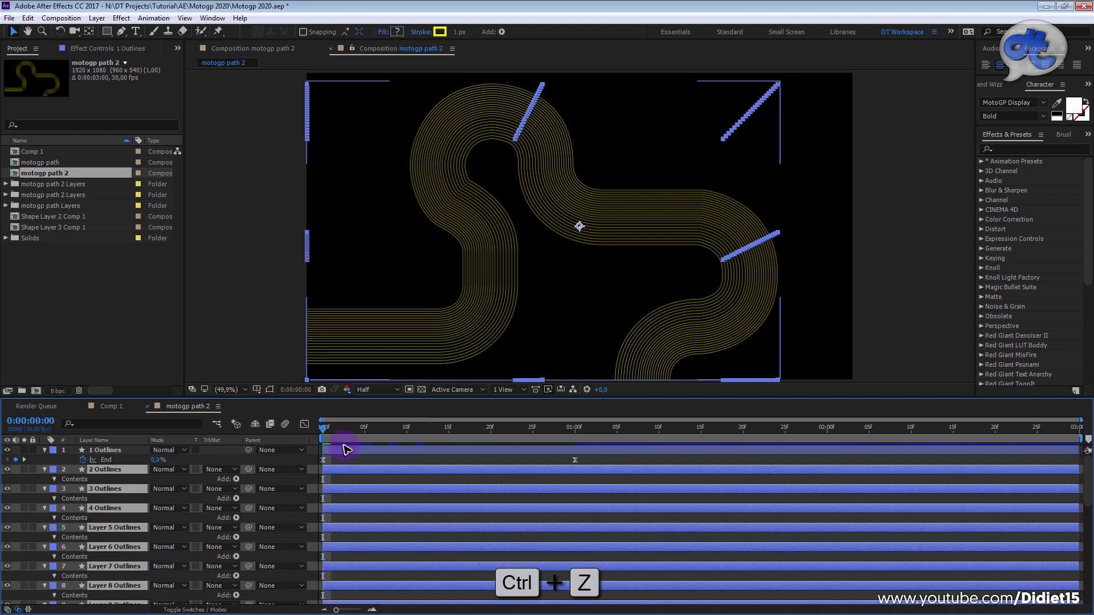
key(ctrl+z)
key(ctrl+z)
key(ctrl+z)
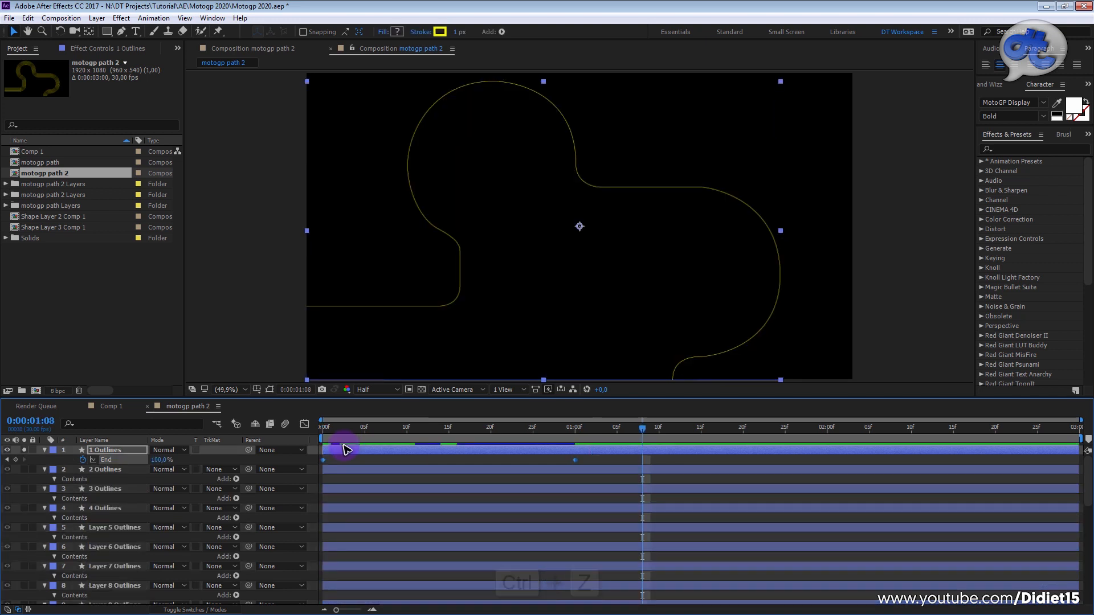
key(ctrl+z)
key(ctrl+z)
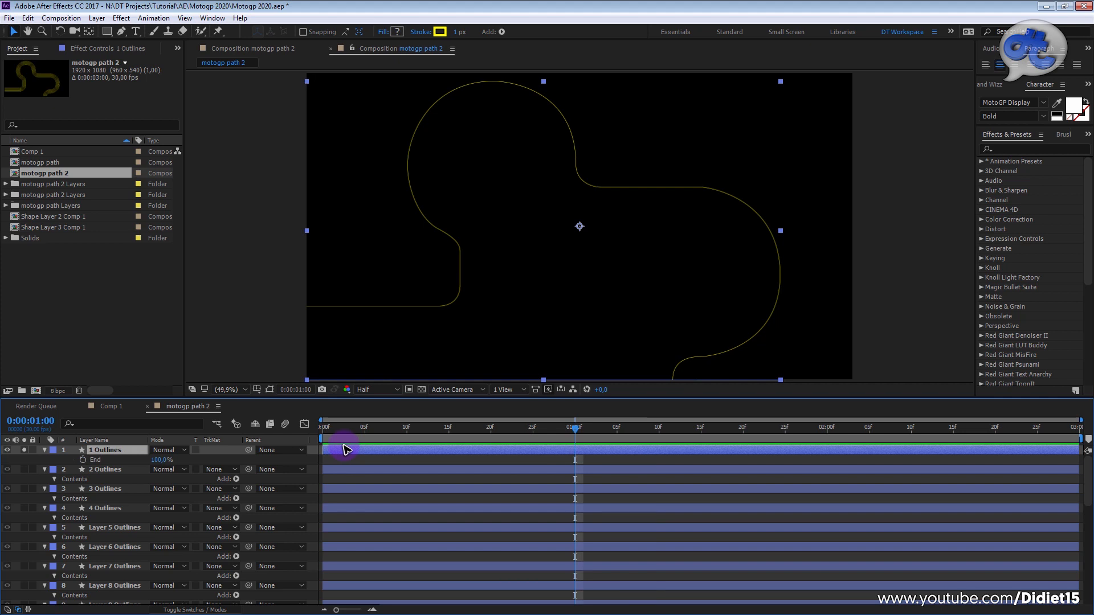
key(ctrl+z)
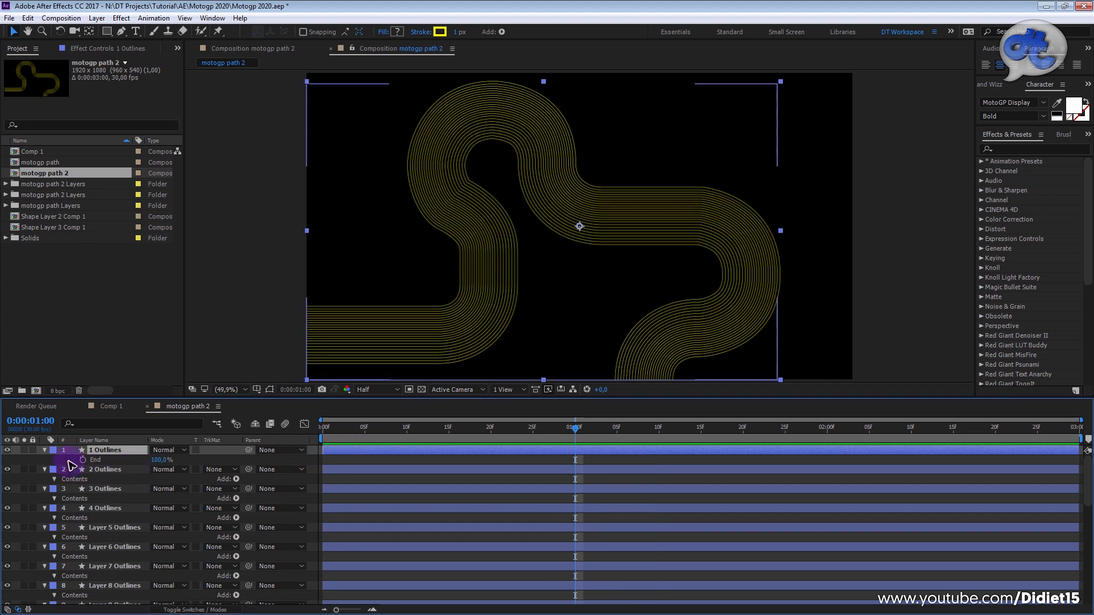
- Delete Trim Paths 1 from the contents of the 1 Outlines layer
click(44, 450)
click(44, 450)
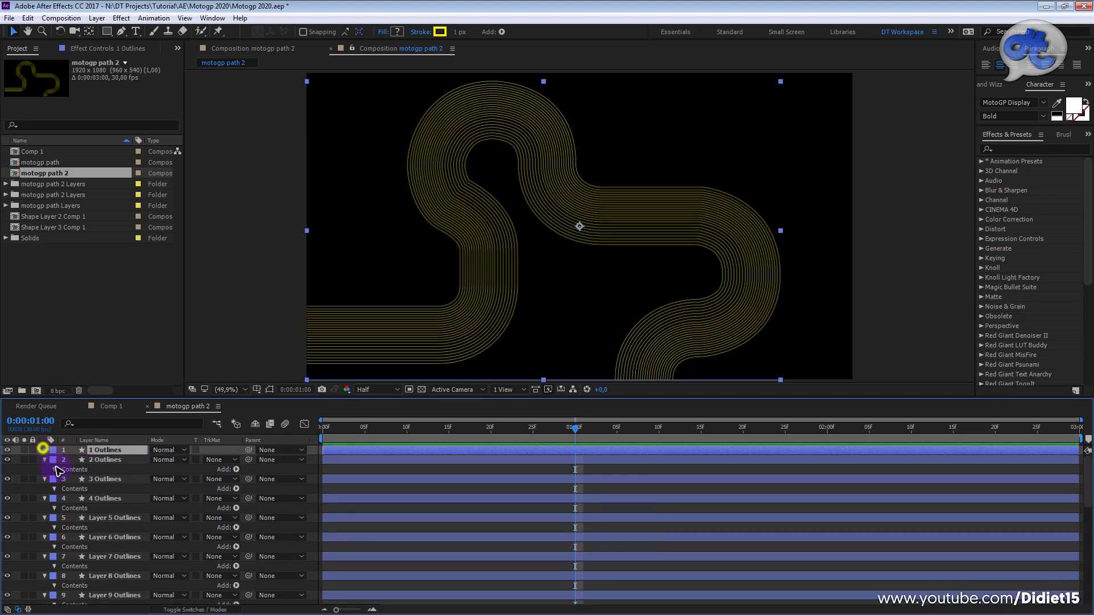
click(91, 479)
key(Delete)
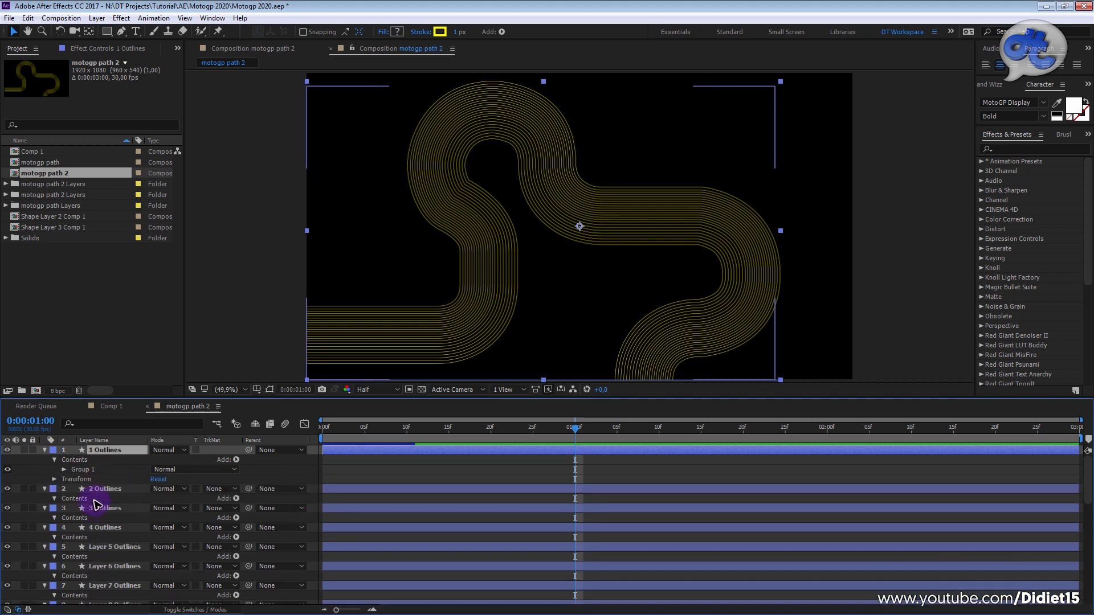
click(55, 460)
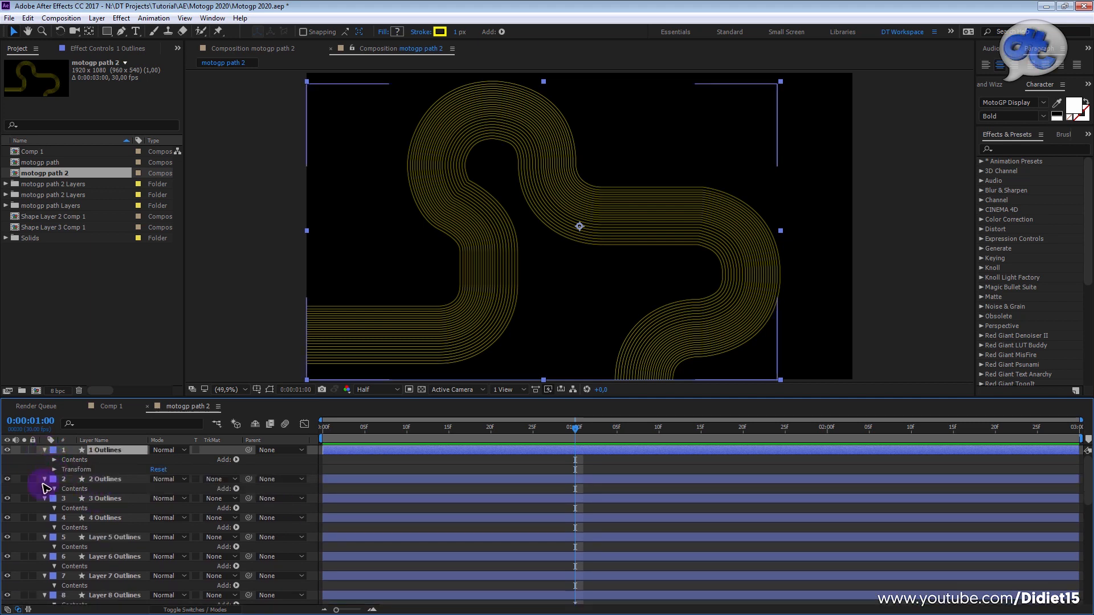
- Collapse the properties of all the outline layers together and deselect them
key(ctrl+a)
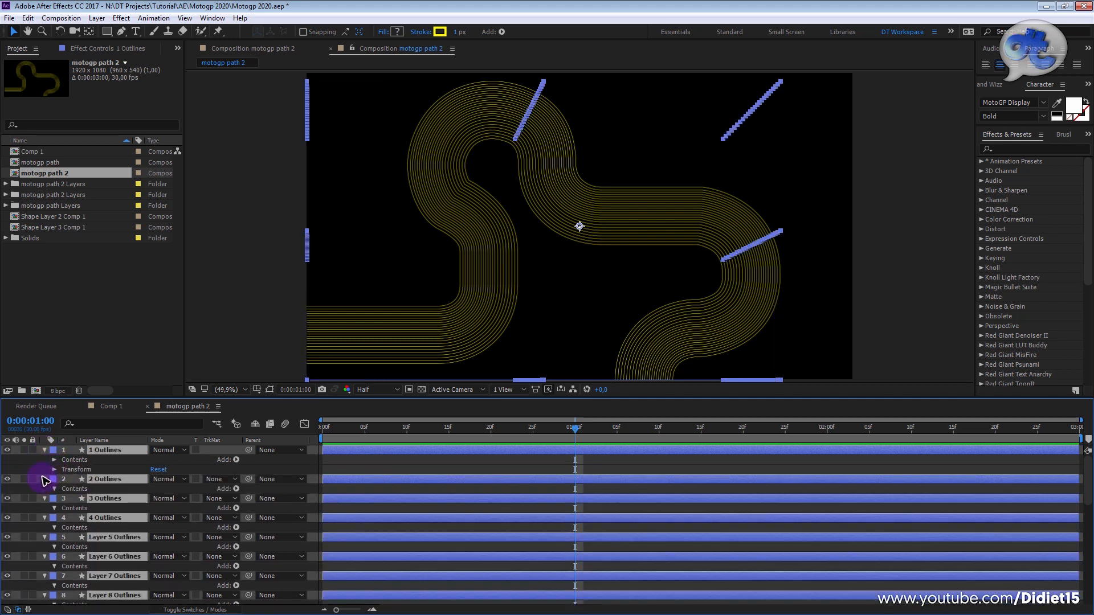
click(44, 479)
click(308, 454)
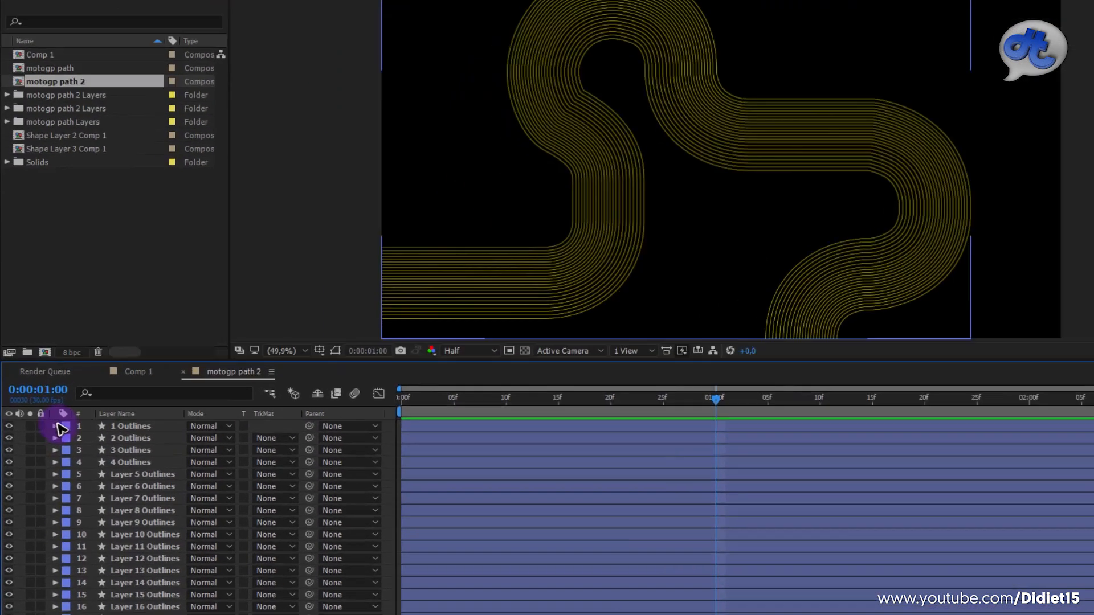
- Examine the path direction setting of Path 1 in the 1 Outlines layer, and collapse the layer
click(44, 450)
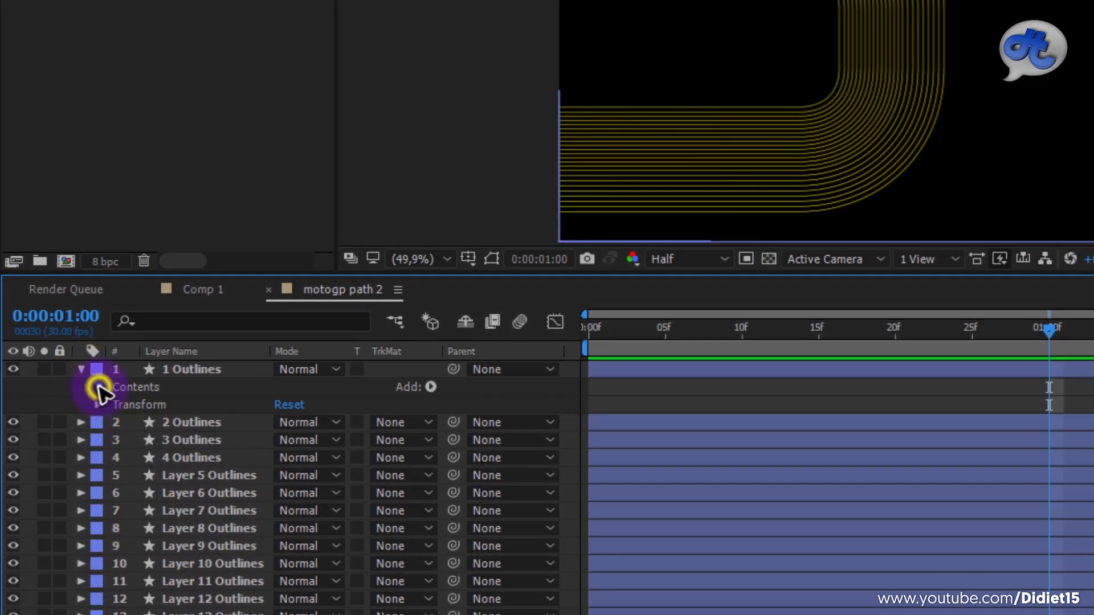
click(99, 388)
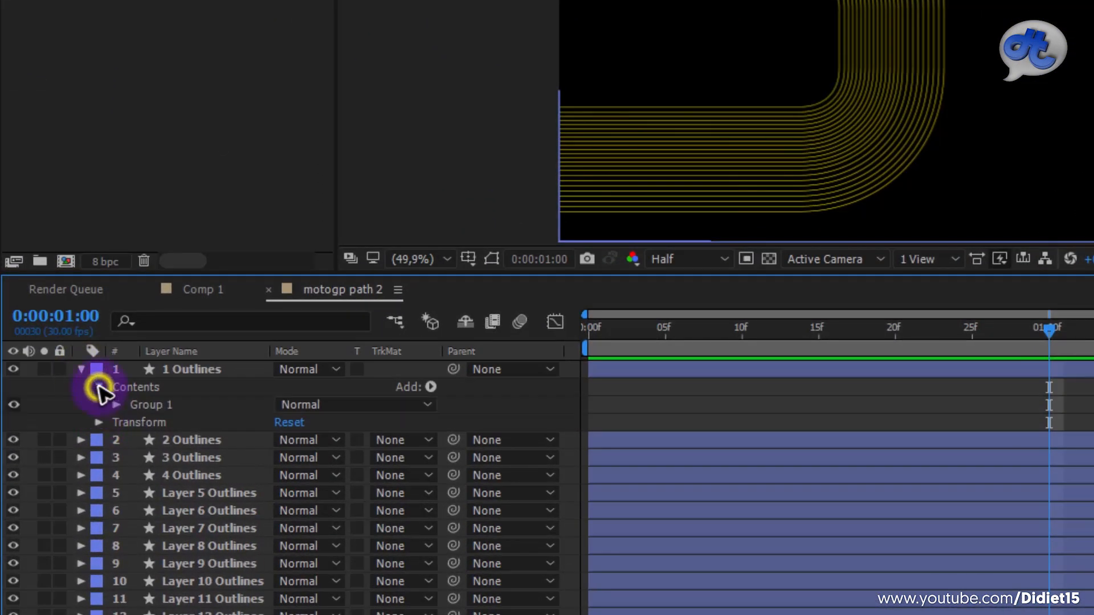
click(116, 405)
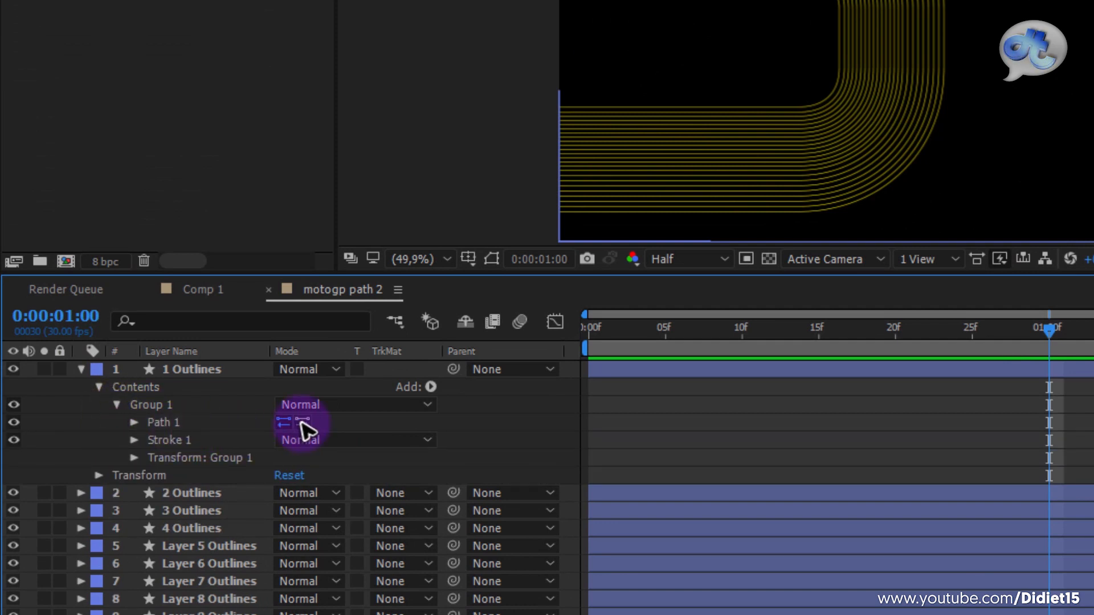
click(81, 369)
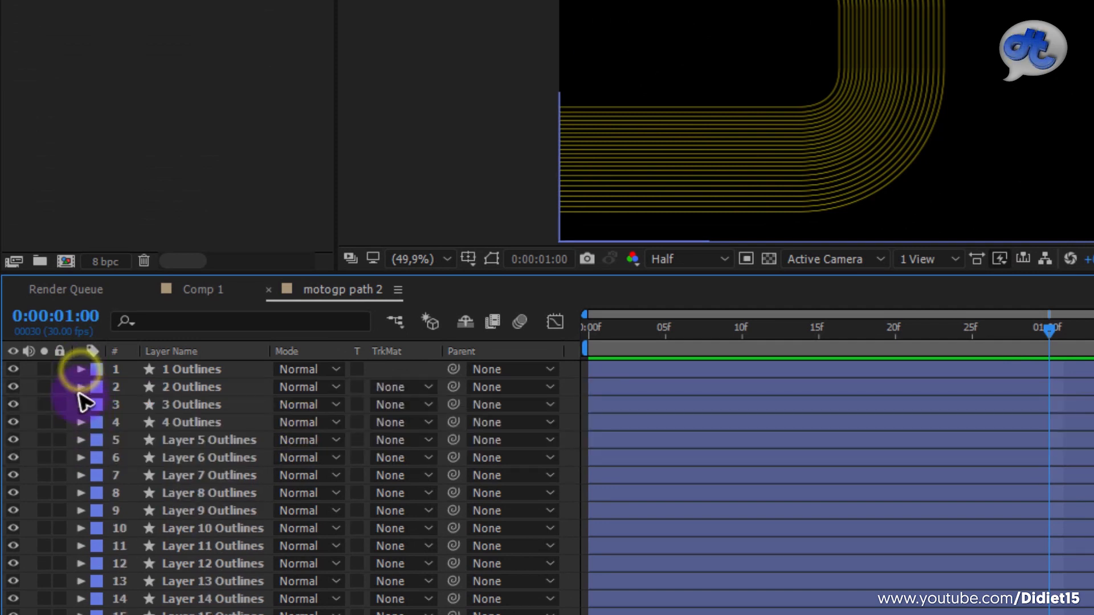
- Set Path 1 in Group 1 of the 2 Outlines layer to the reversed path direction, and collapse the layer
click(81, 388)
click(99, 405)
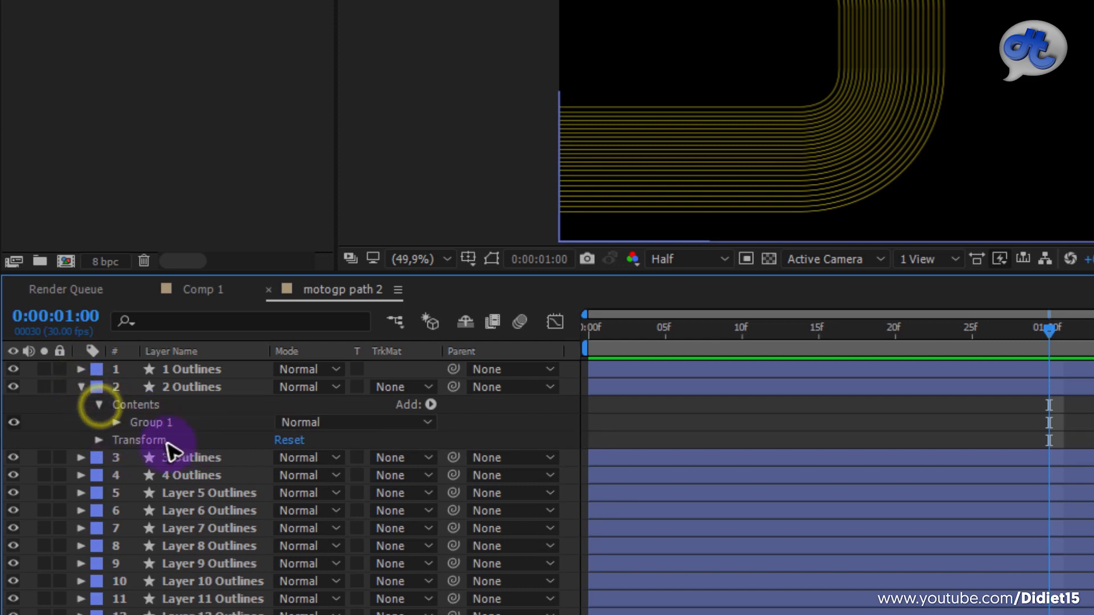
click(116, 422)
click(300, 442)
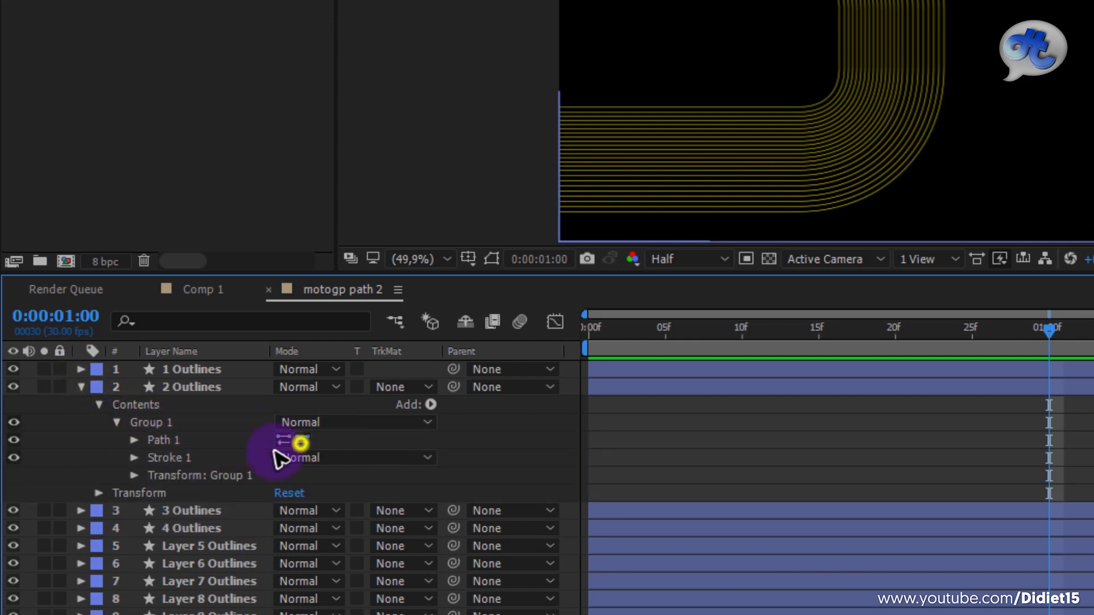
click(81, 386)
- Set Path 1 in Group 1 of the Layer 17 Outlines layer to the reversed path direction, and collapse the layer
scroll(142, 450, down, 5)
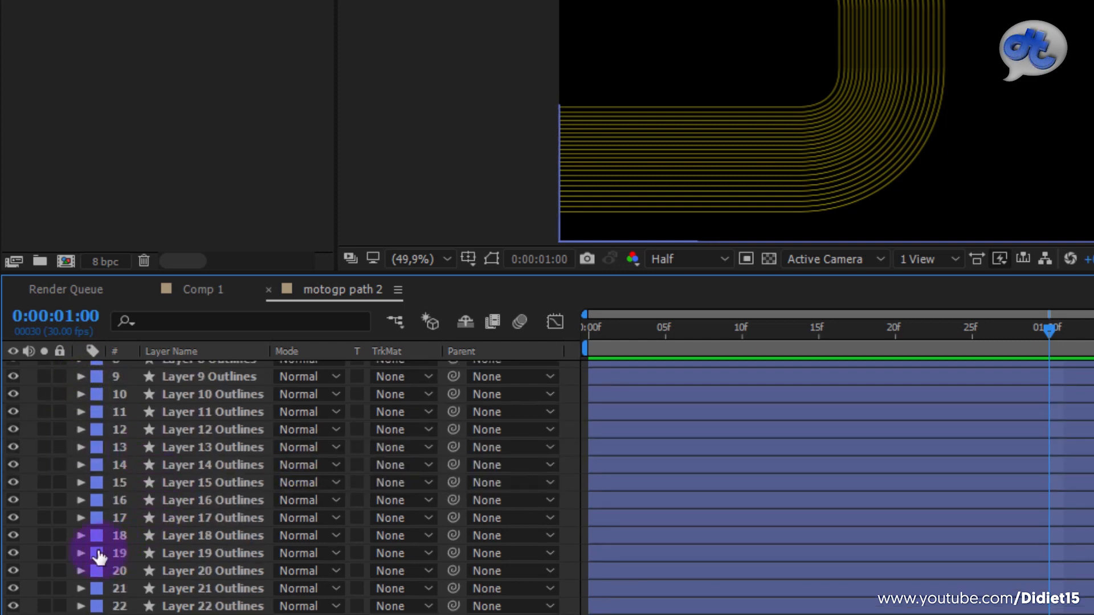
click(81, 517)
click(99, 536)
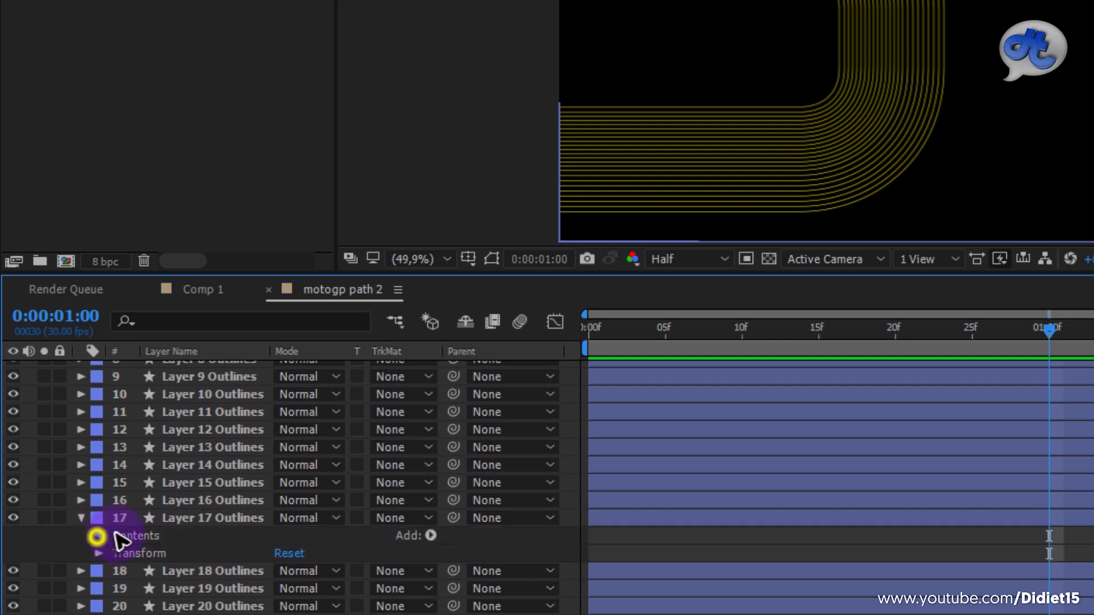
click(117, 553)
click(307, 570)
click(303, 570)
click(82, 519)
- Return to the first frame and add Trim Paths to the 1 Outlines layer
drag(800, 333, 588, 336)
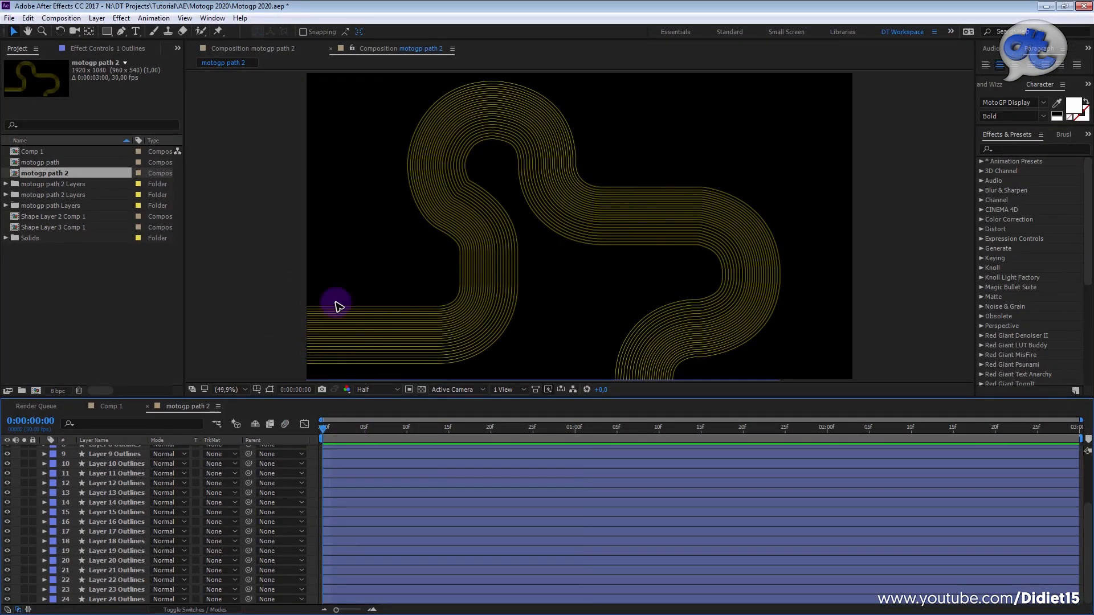
scroll(402, 478, up, 3)
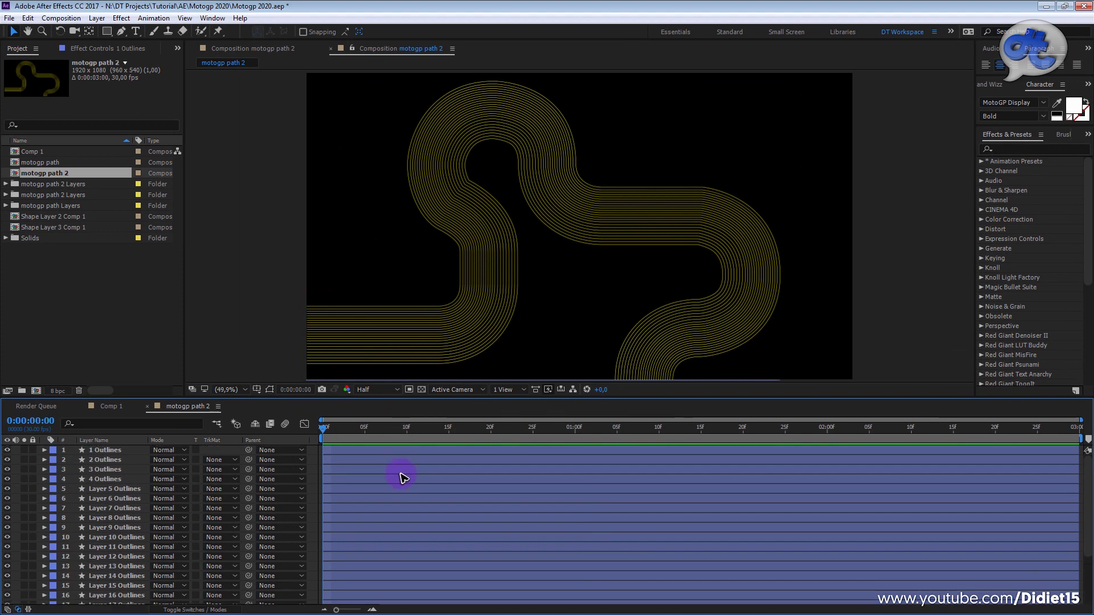
click(109, 450)
click(44, 451)
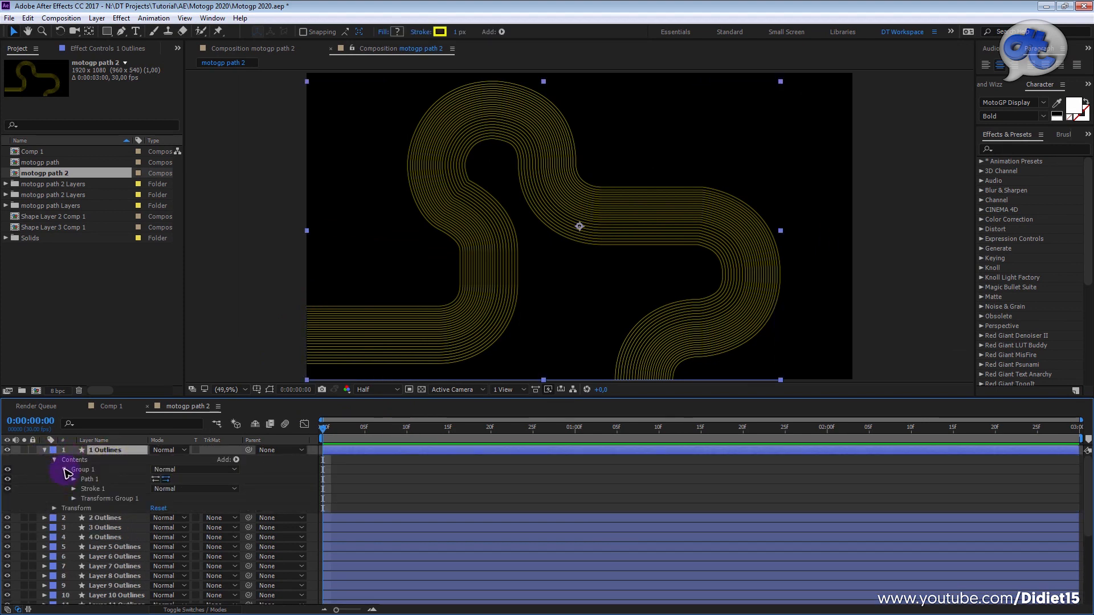
click(65, 470)
click(54, 460)
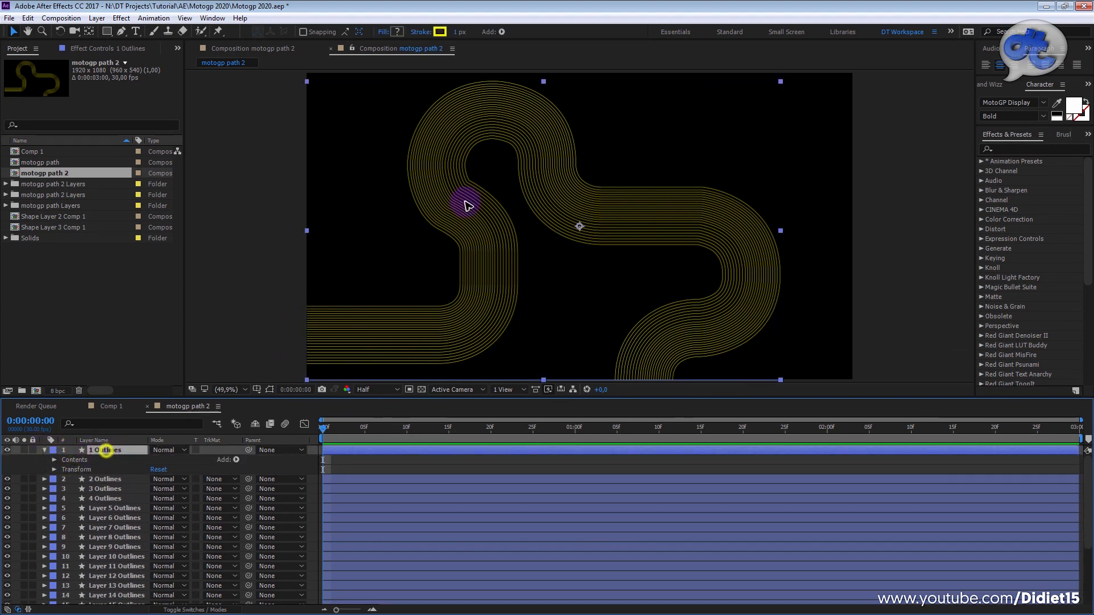
click(502, 32)
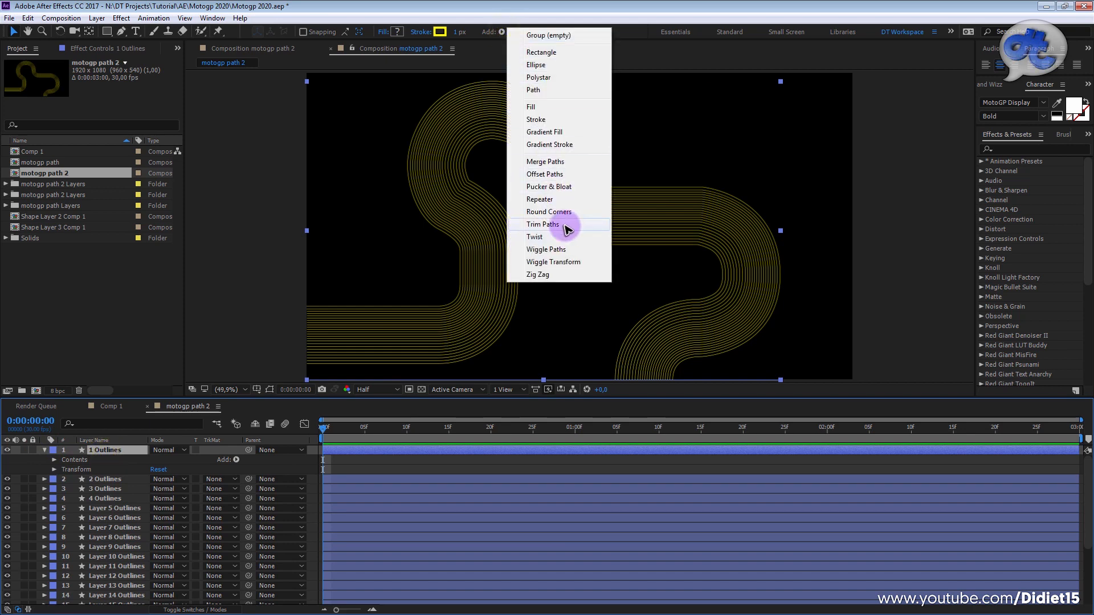
click(564, 225)
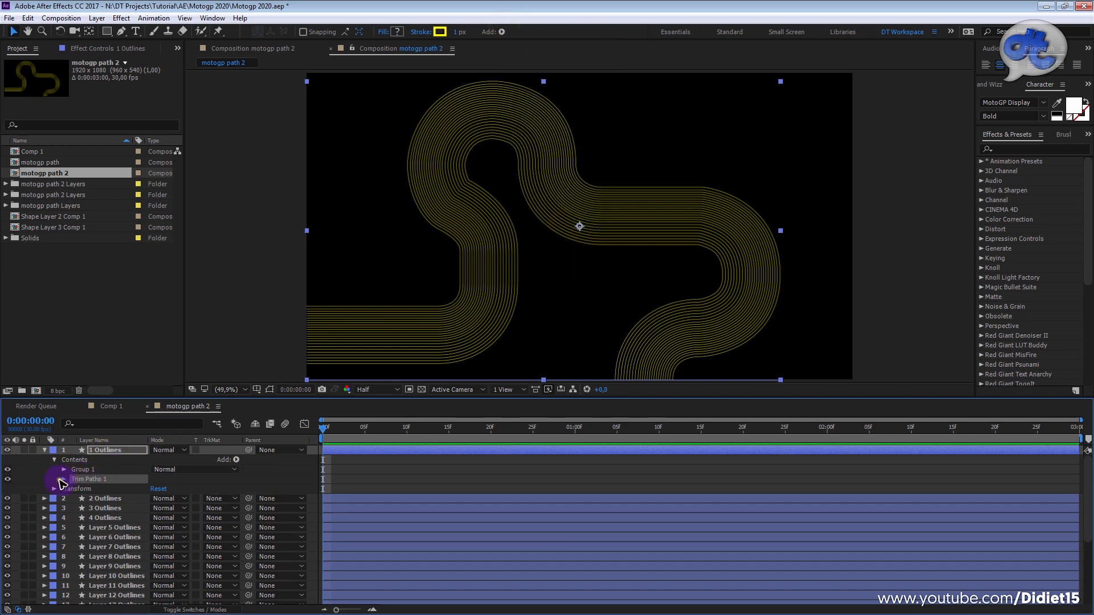
- Try out the Start value of Trim Paths 1 on 1 Outlines, and return it to 0%
click(63, 480)
drag(155, 490, 182, 491)
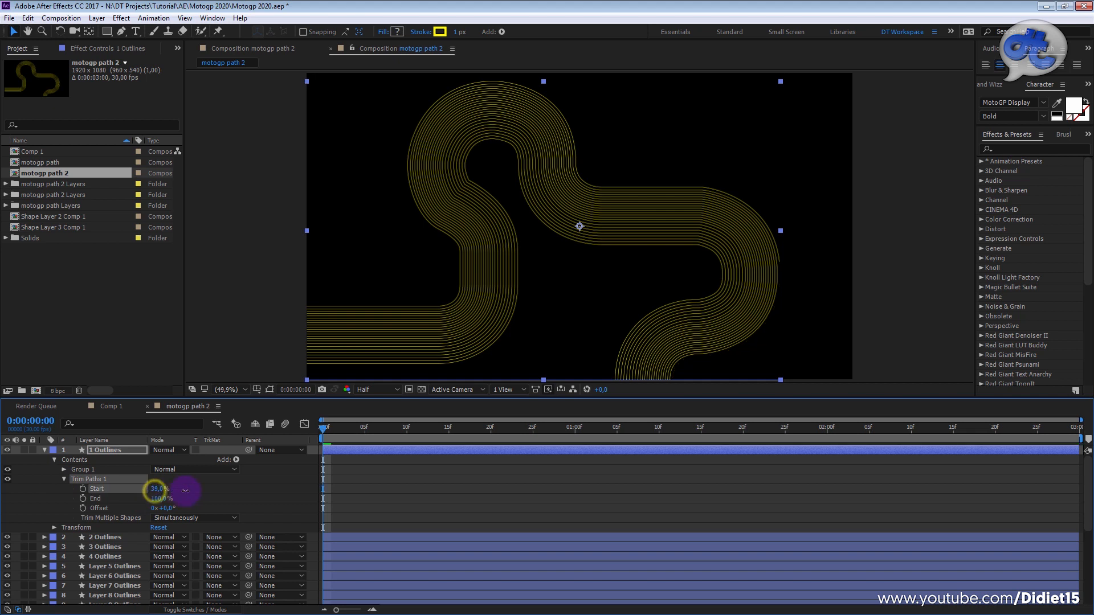
drag(86, 493, 149, 489)
- Solo 1 Outlines and keyframe its Trim Paths Start from 100% at 0:00:00:00 to 0% at 0:00:01:00
drag(382, 434, 574, 439)
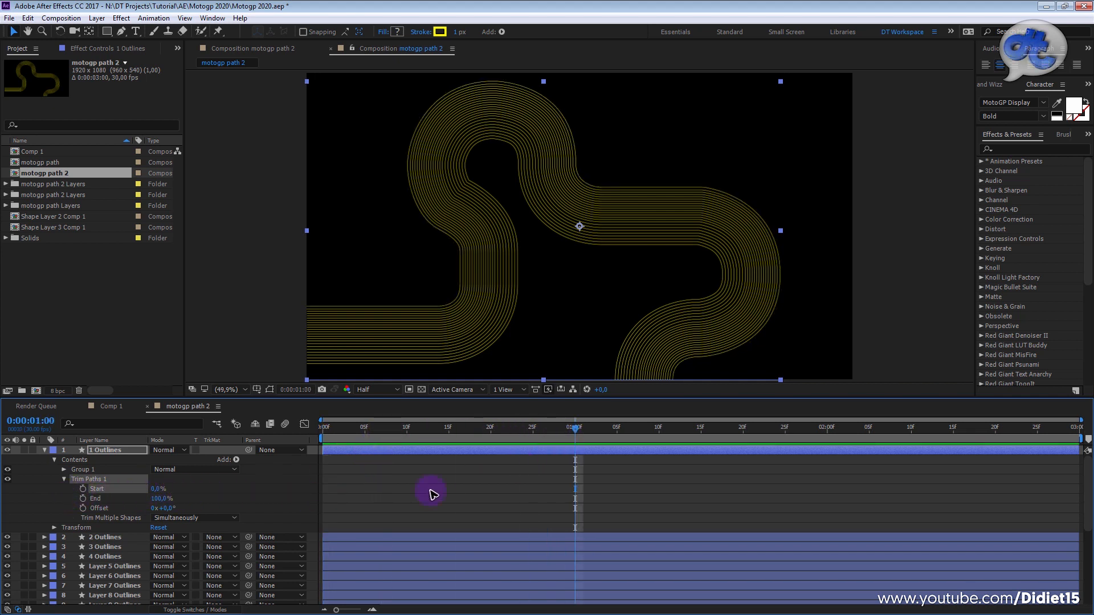
click(24, 450)
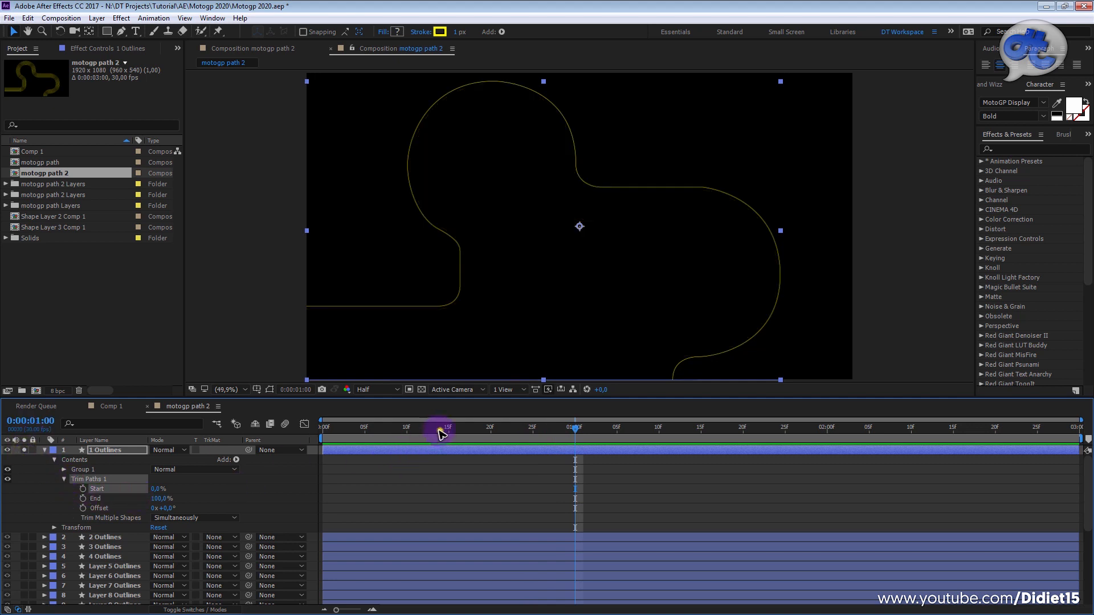
key(Page_Down)
click(152, 491)
click(83, 489)
key(Home)
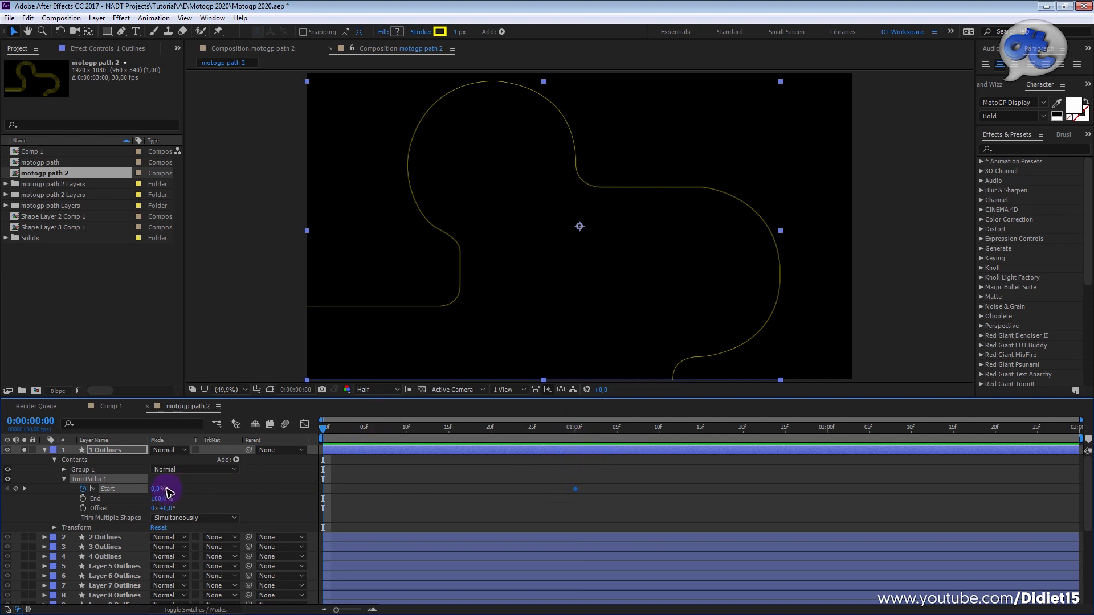
drag(154, 490, 135, 493)
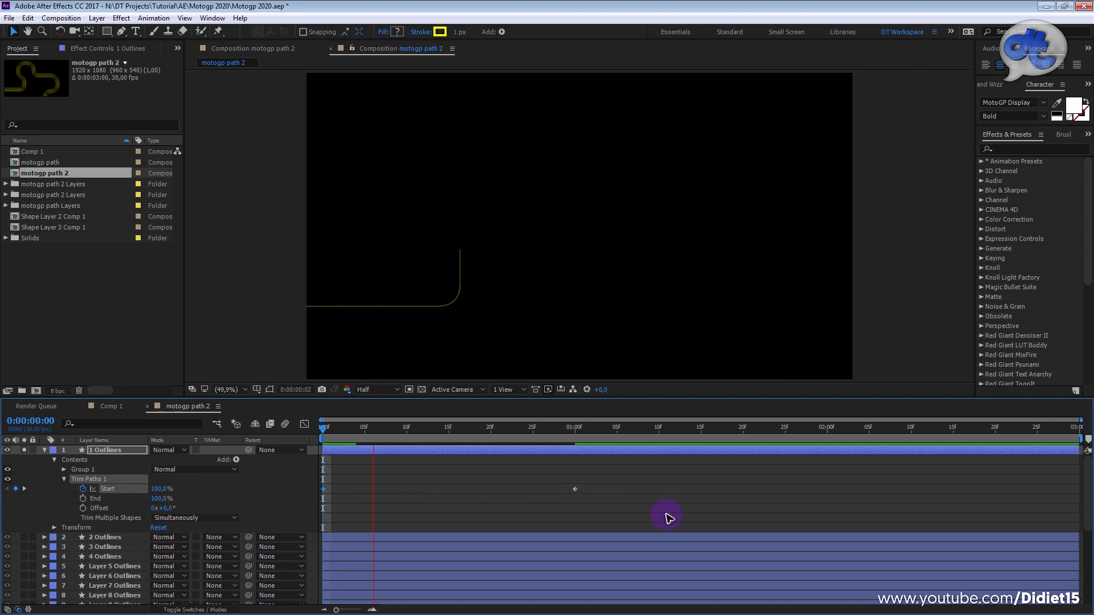
- Move the last Start keyframe of 1 Outlines to 0:00:01:10 and apply Easy Ease to both Start keyframes
key(space)
drag(574, 489, 314, 506)
key(F9)
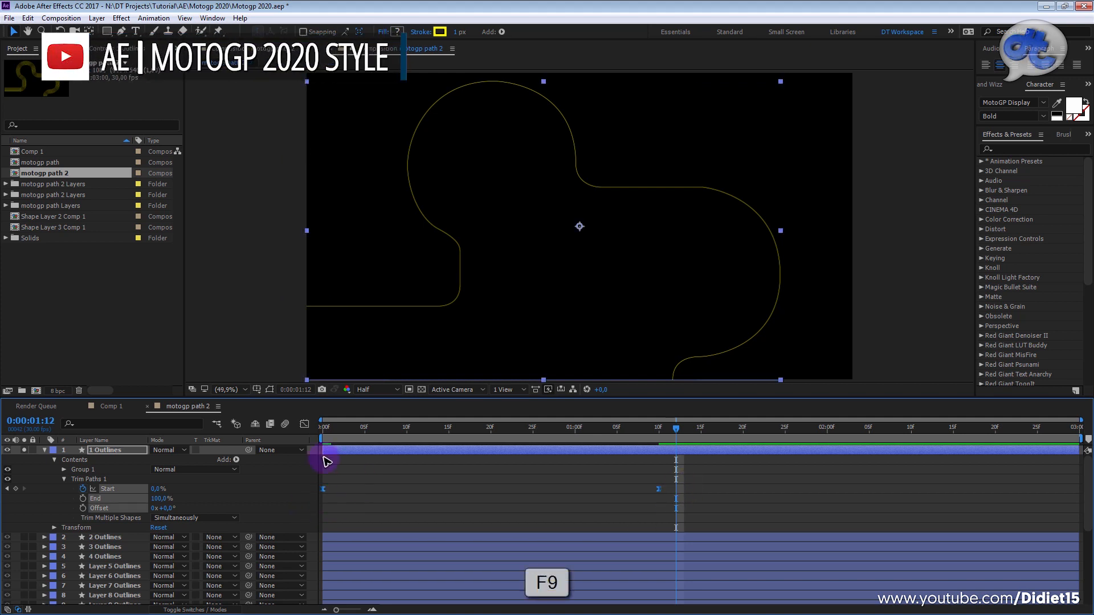
- Reshape the Start speed curve to peak early with a long slowdown into the last keyframe, and preview the line
click(304, 425)
click(659, 486)
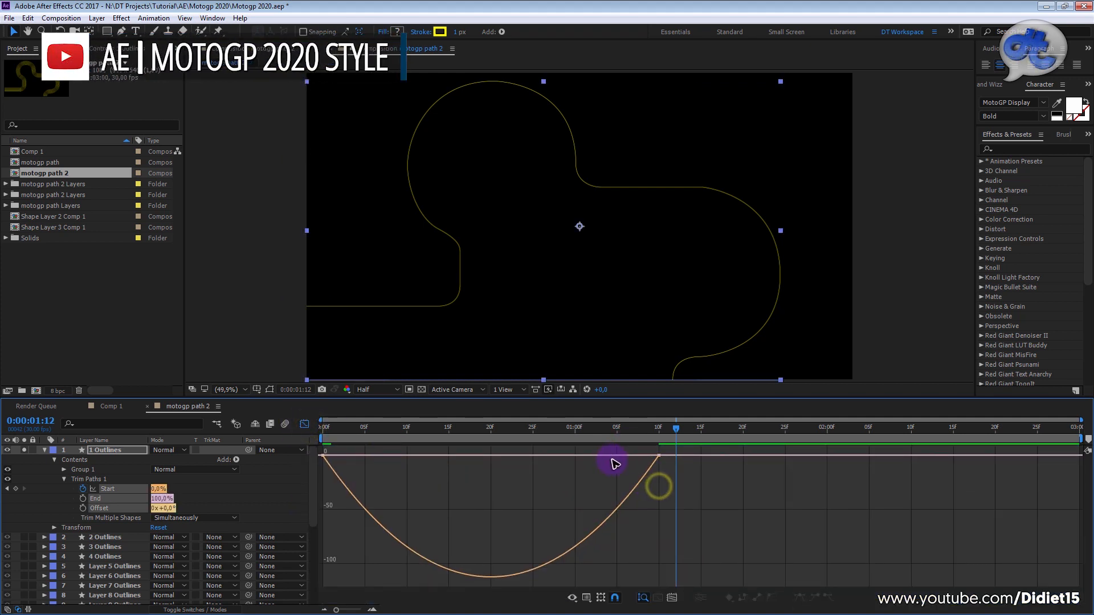
drag(683, 472, 387, 458)
click(304, 423)
click(359, 429)
key(space)
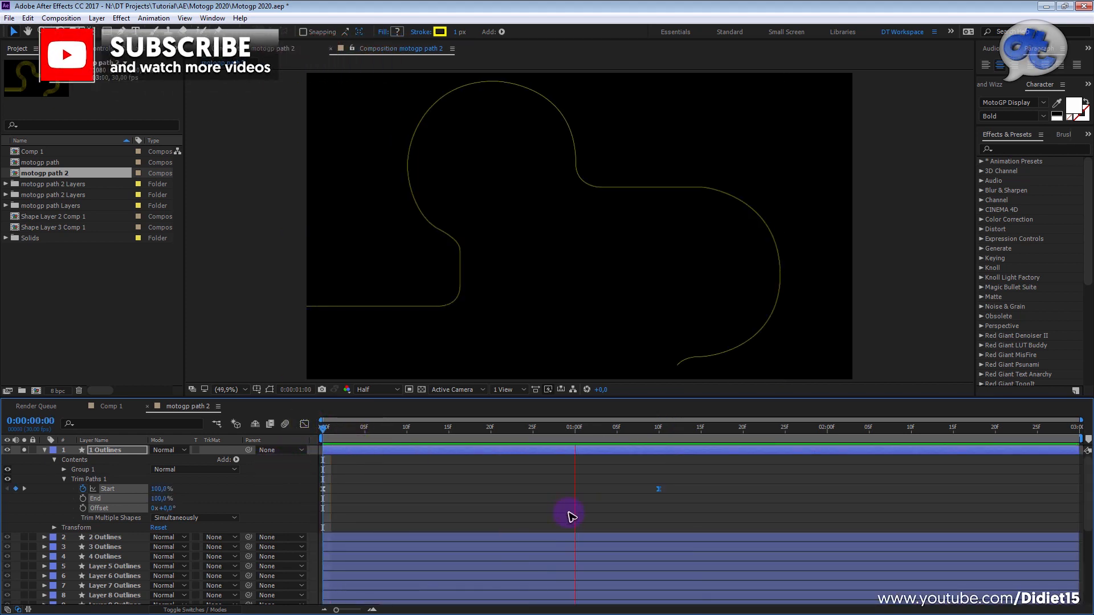
key(space)
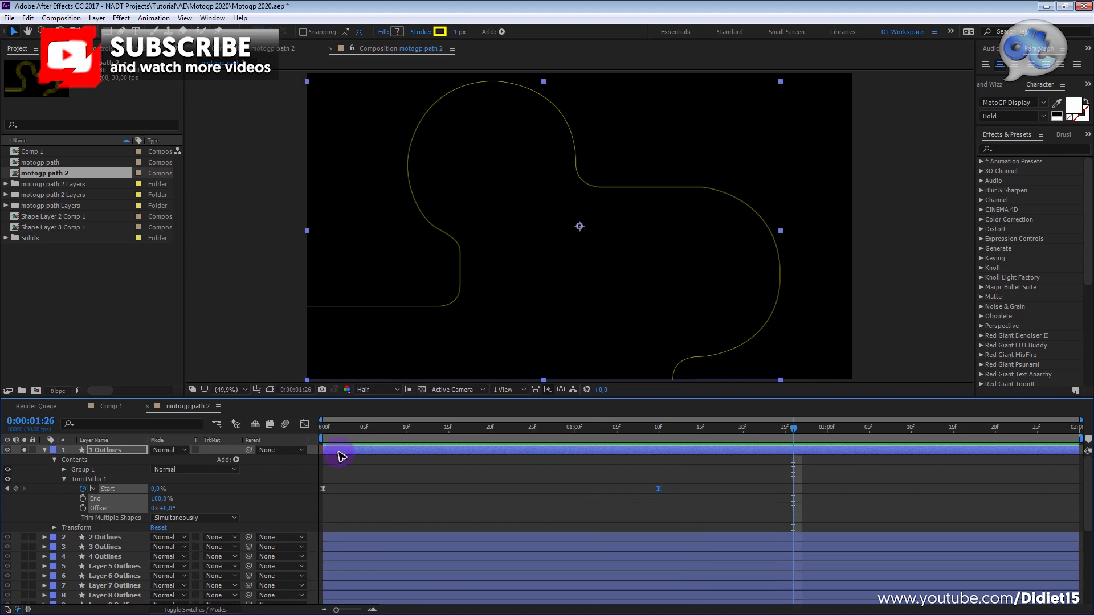
- Check the speed graph of the Start keyframes on 1 Outlines, and return to the first frame
click(308, 423)
click(341, 427)
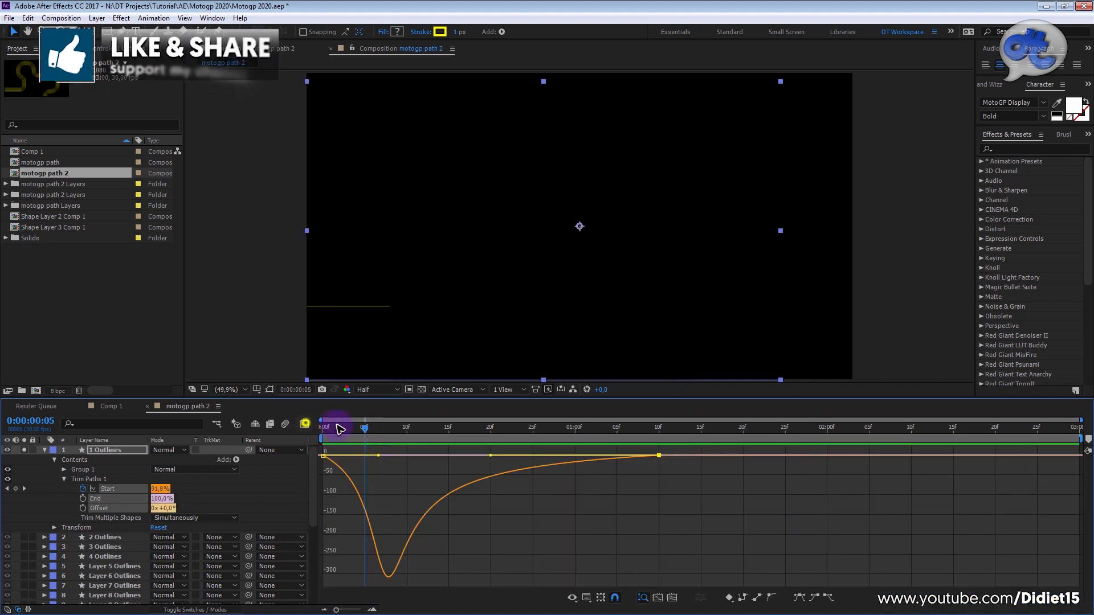
click(304, 423)
click(324, 436)
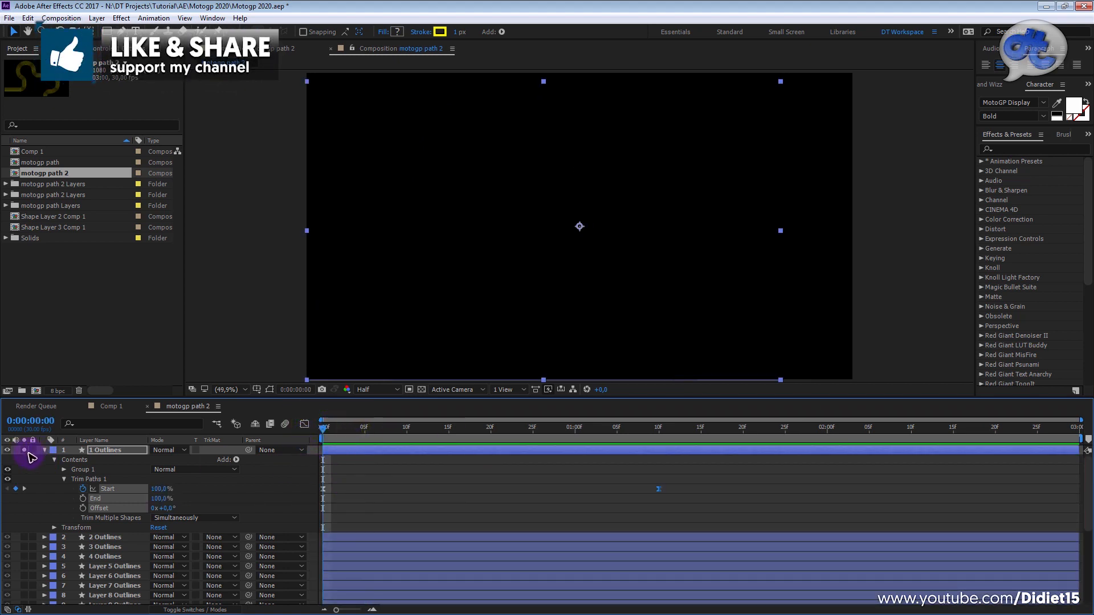
- Copy Trim Paths 1 from 1 Outlines and paste it at the first frame into all the other outline layers
click(63, 479)
click(86, 479)
click(331, 431)
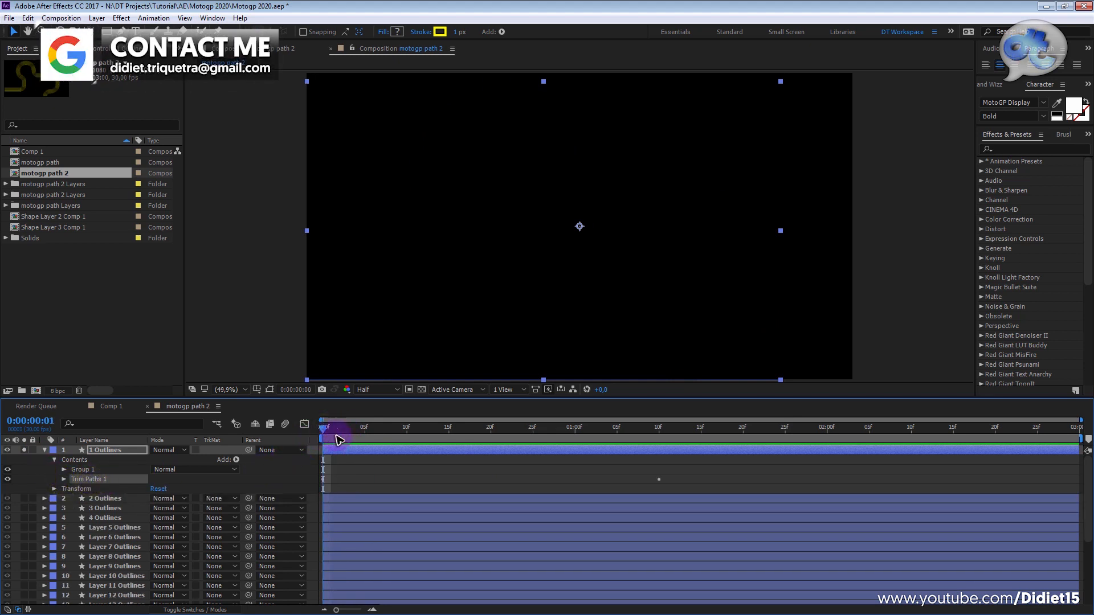
click(323, 432)
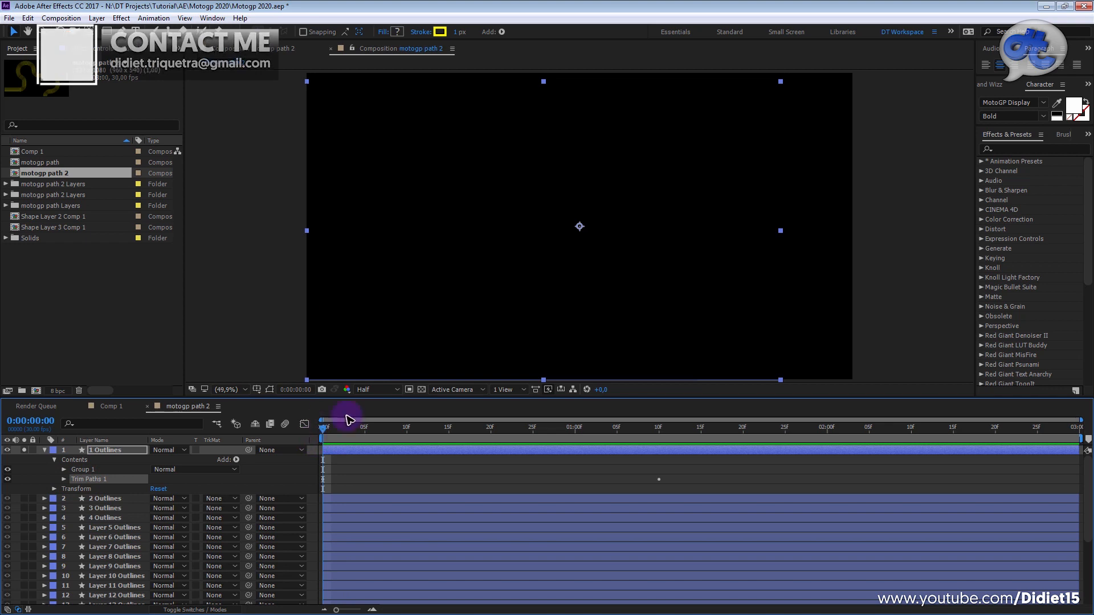
click(87, 500)
scroll(118, 499, down, 4)
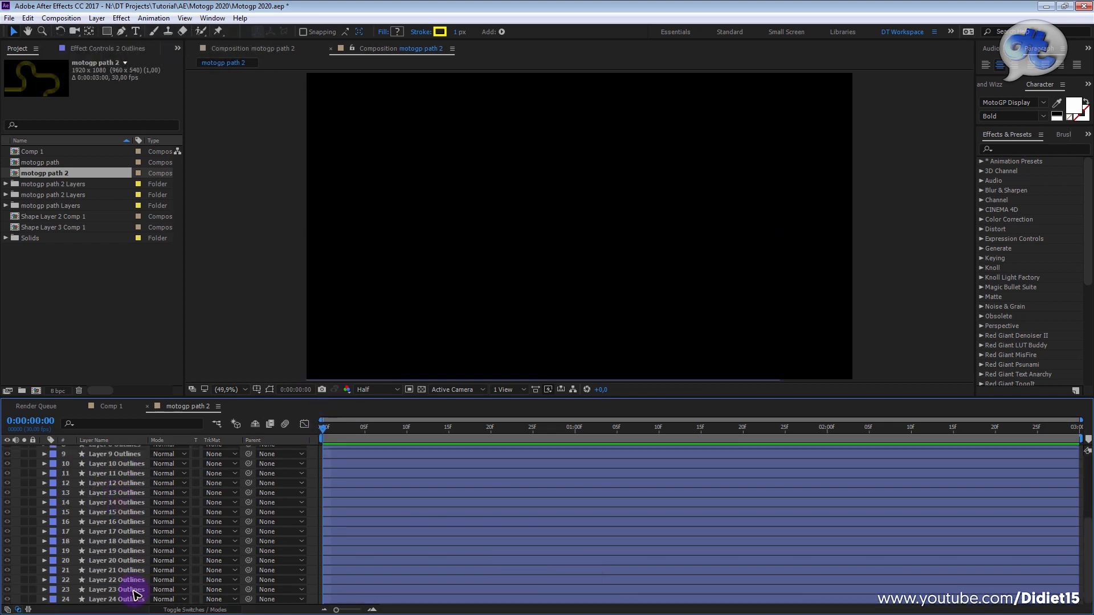
key(ctrl+v)
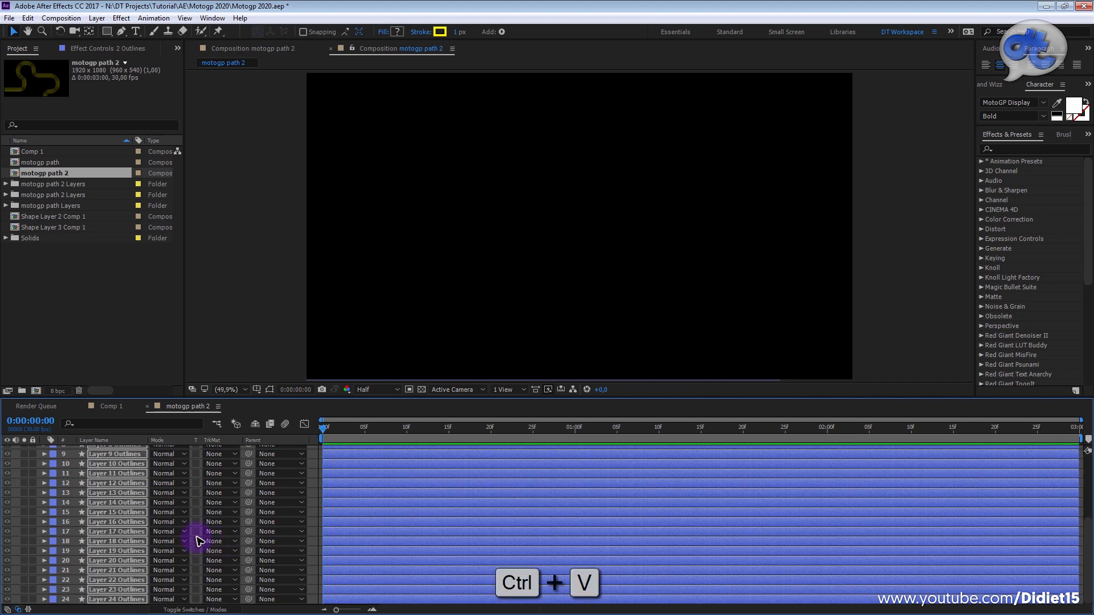
- Collapse the 1 Outlines layer and turn off its solo
scroll(205, 541, up, 4)
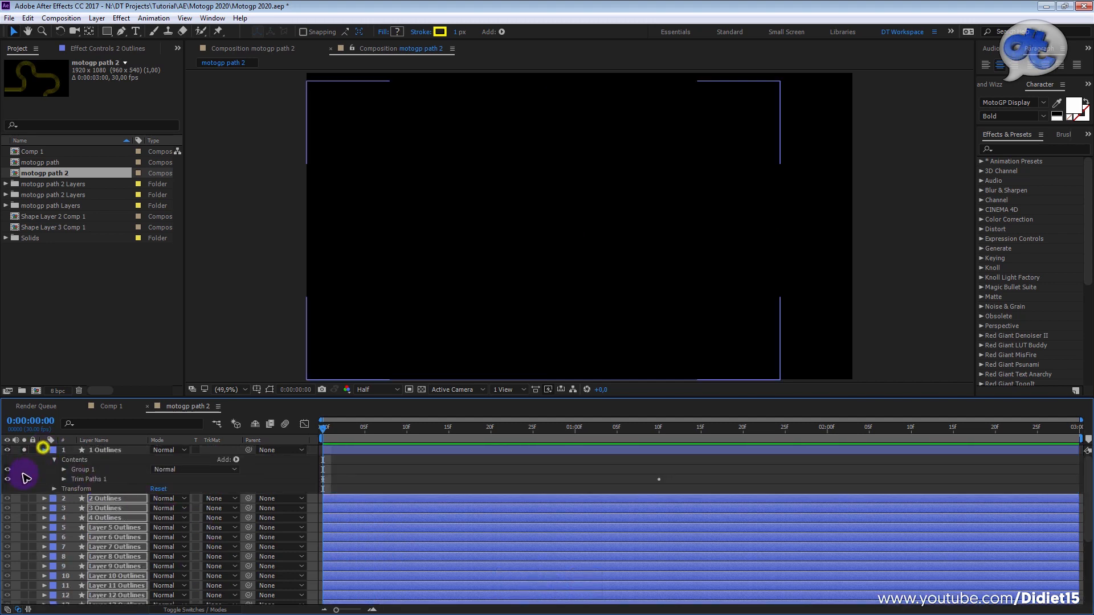
click(44, 450)
click(25, 451)
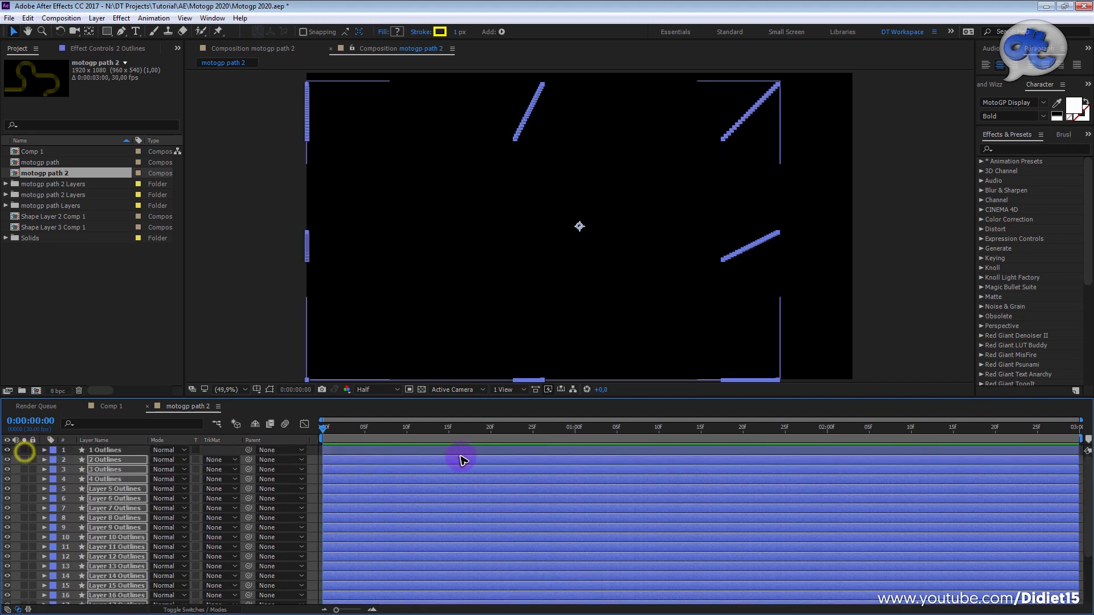
- Play back the drawing animation of all track lines from the start of motogp path 2
drag(376, 431, 250, 431)
key(space)
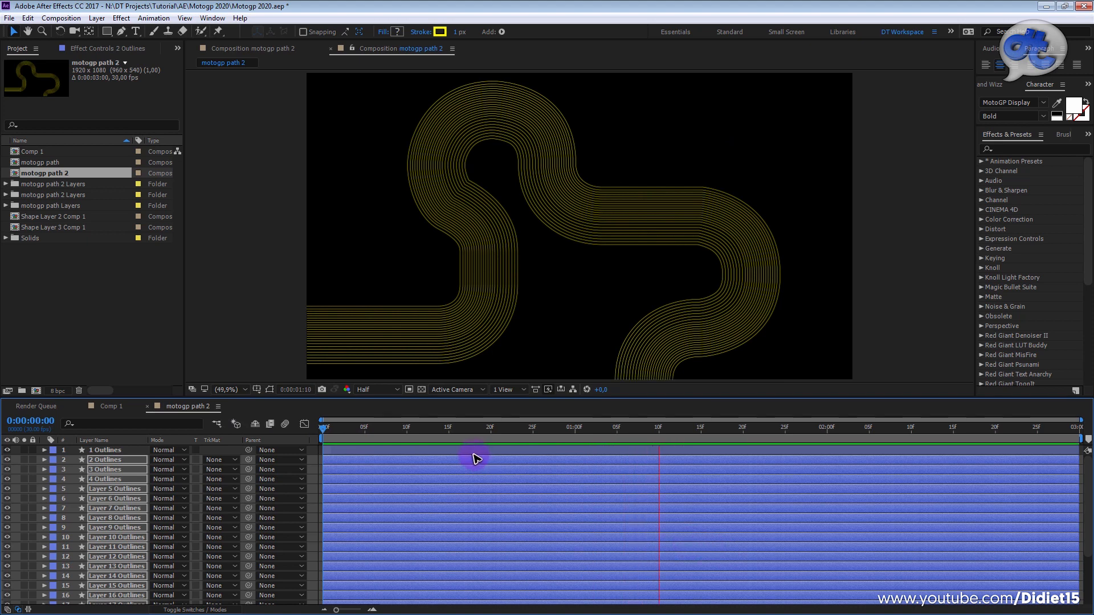
drag(496, 428, 330, 430)
key(space)
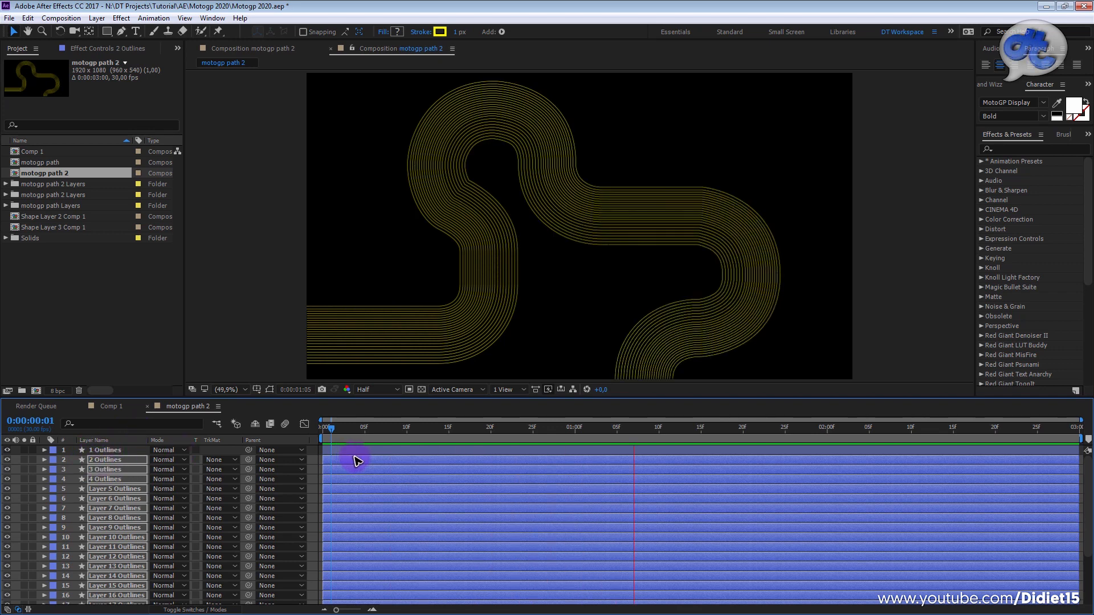
key(space)
drag(479, 430, 261, 440)
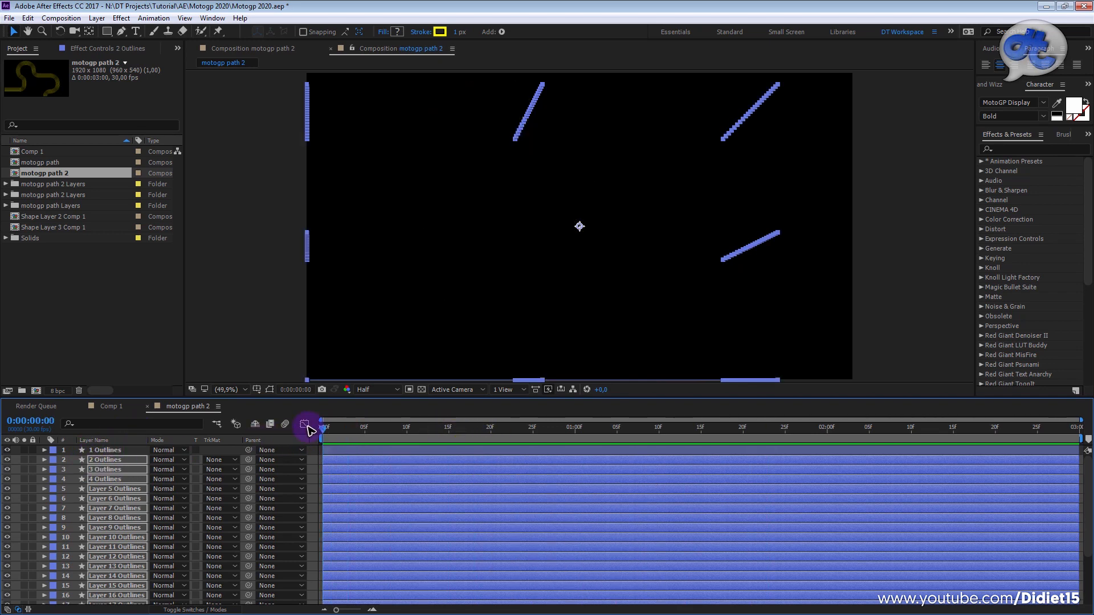
key(space)
- In Comp 1, solo the motogp path layer and scrub around one second to examine the uneven line ends
click(111, 406)
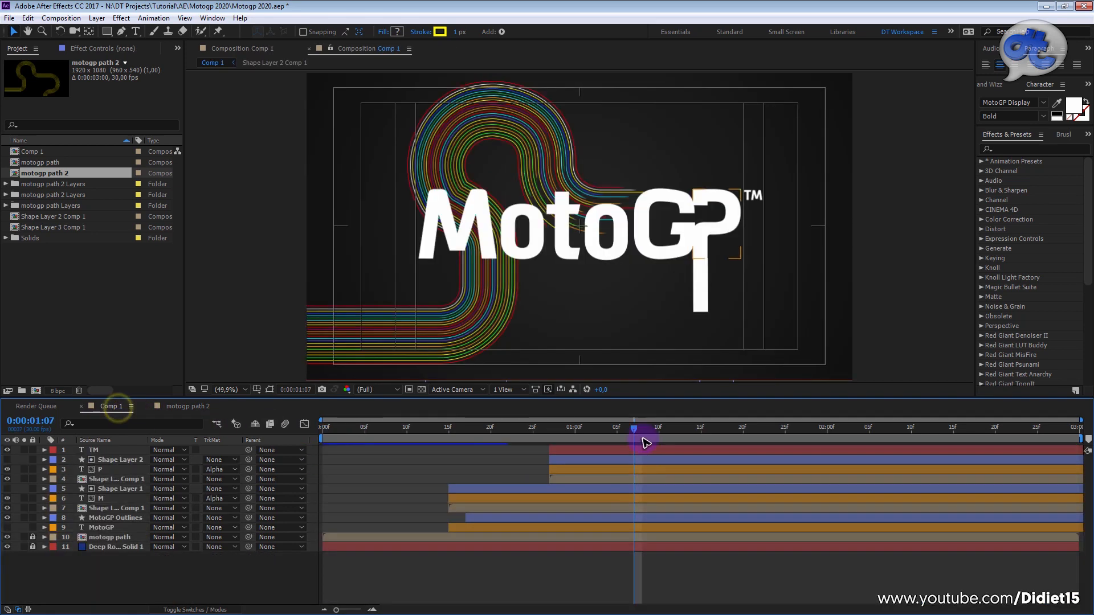
mouse_move(610, 434)
mouse_down()
mouse_move(570, 433)
mouse_move(591, 431)
mouse_up()
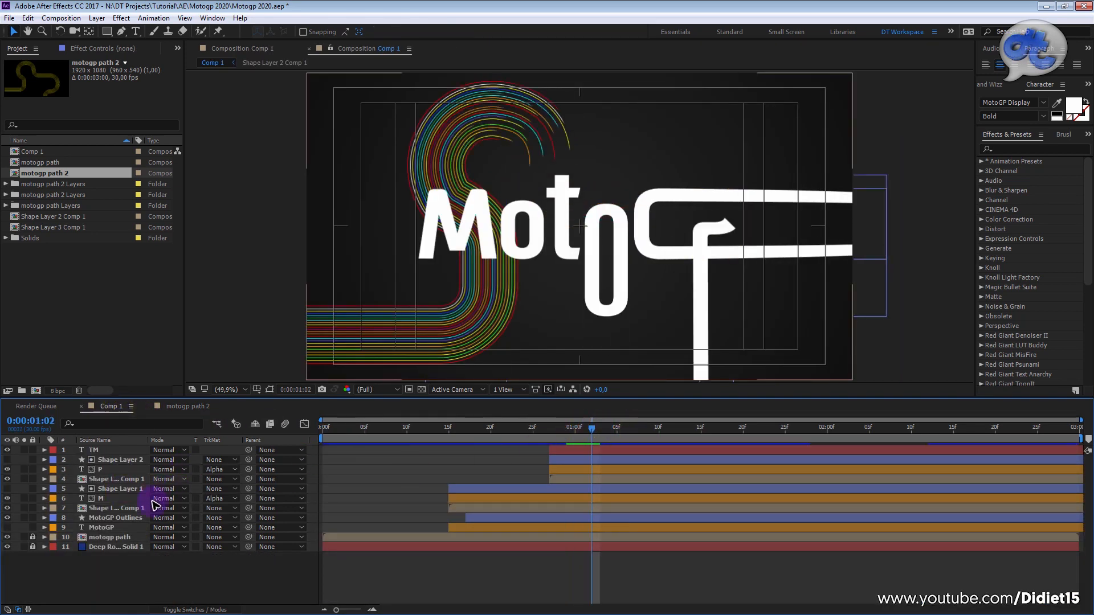
click(24, 537)
drag(541, 439, 583, 439)
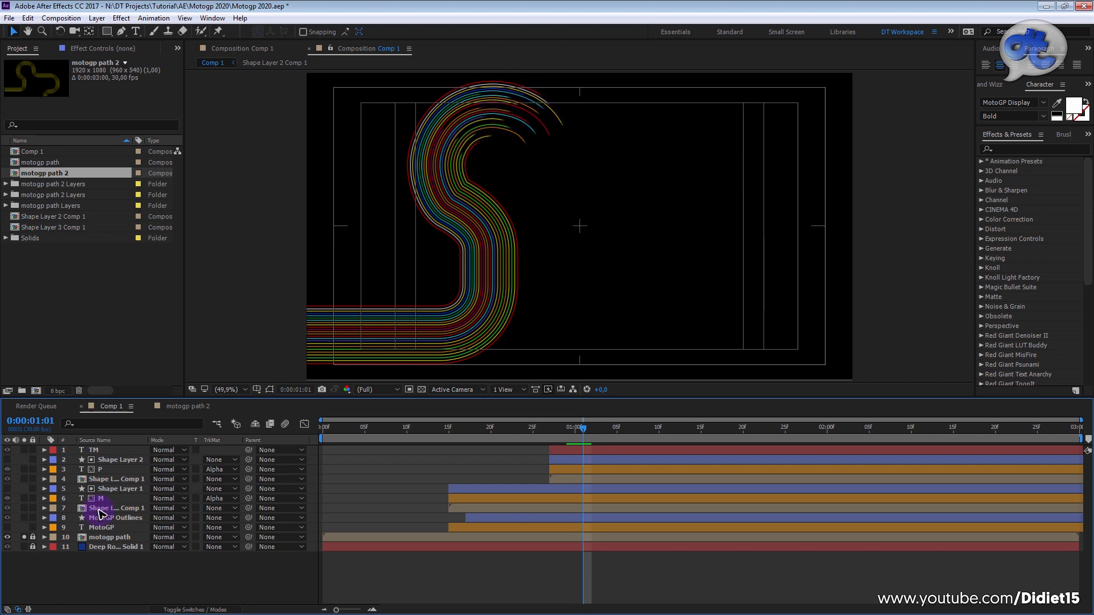
- Return to motogp path 2 and preview how its lines draw up to frame 11
click(183, 405)
drag(320, 428, 381, 428)
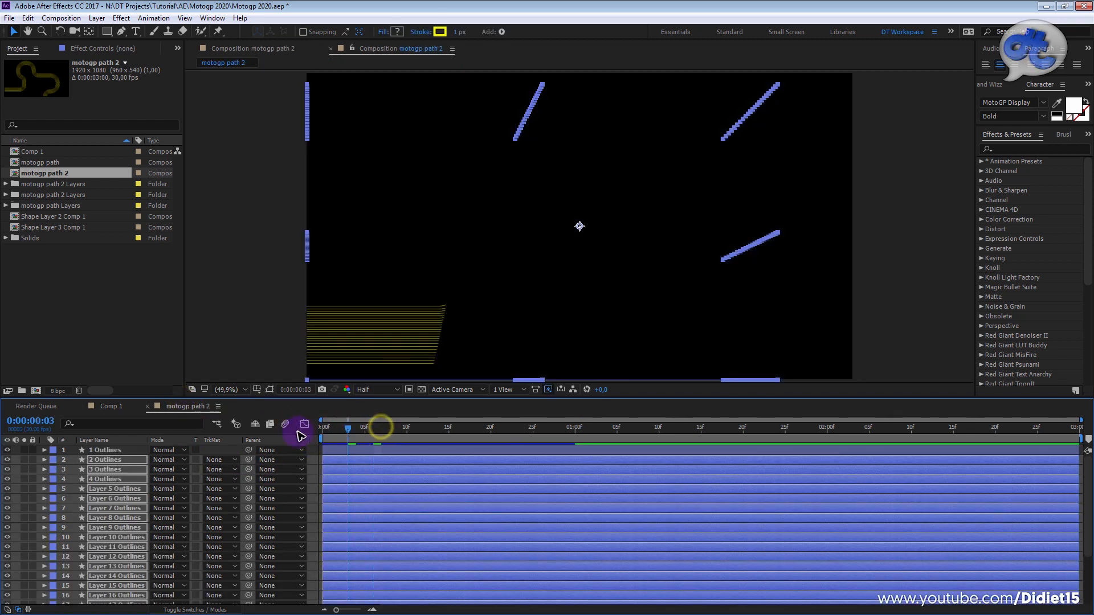
key(space)
mouse_move(421, 431)
mouse_down()
mouse_move(354, 432)
mouse_move(415, 430)
mouse_up()
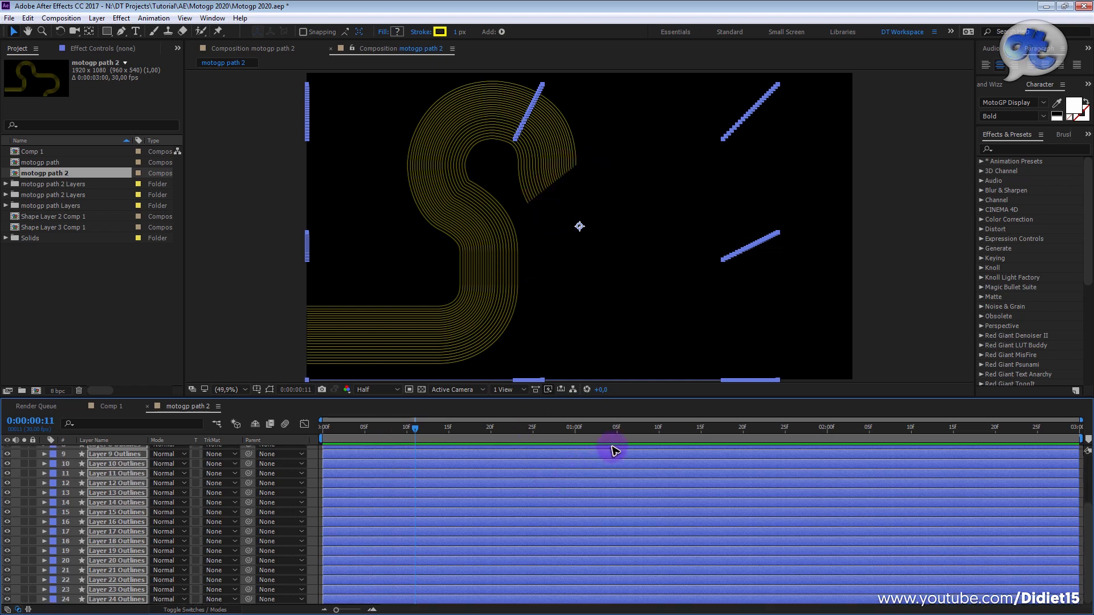
- Reveal the Start keyframes of all outline layers and enlarge the timeline area
click(626, 460)
scroll(630, 484, down, 3)
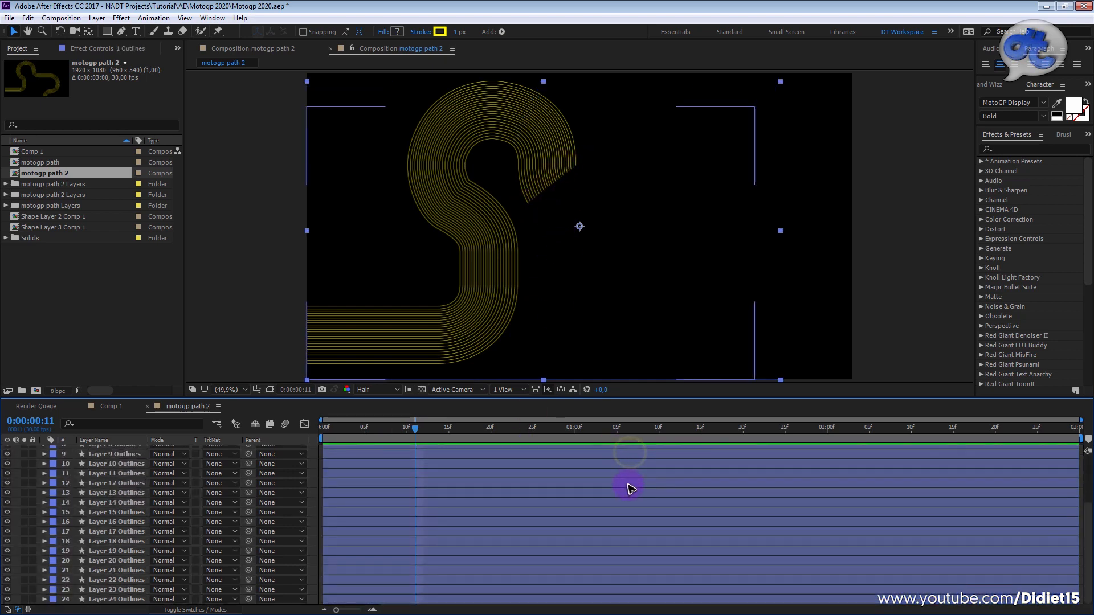
shift+click(606, 599)
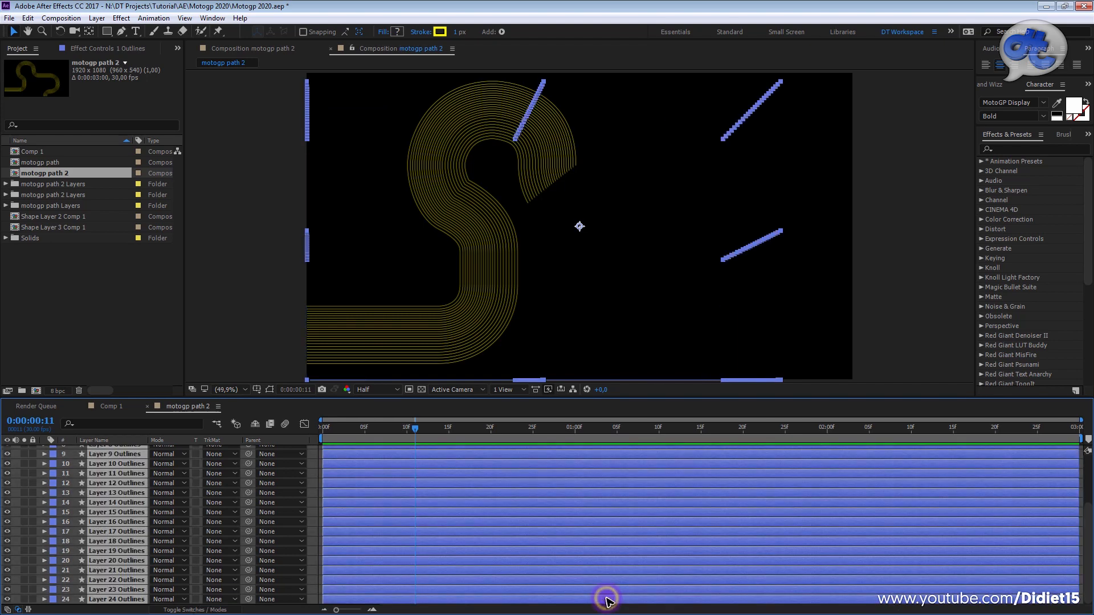
key(u)
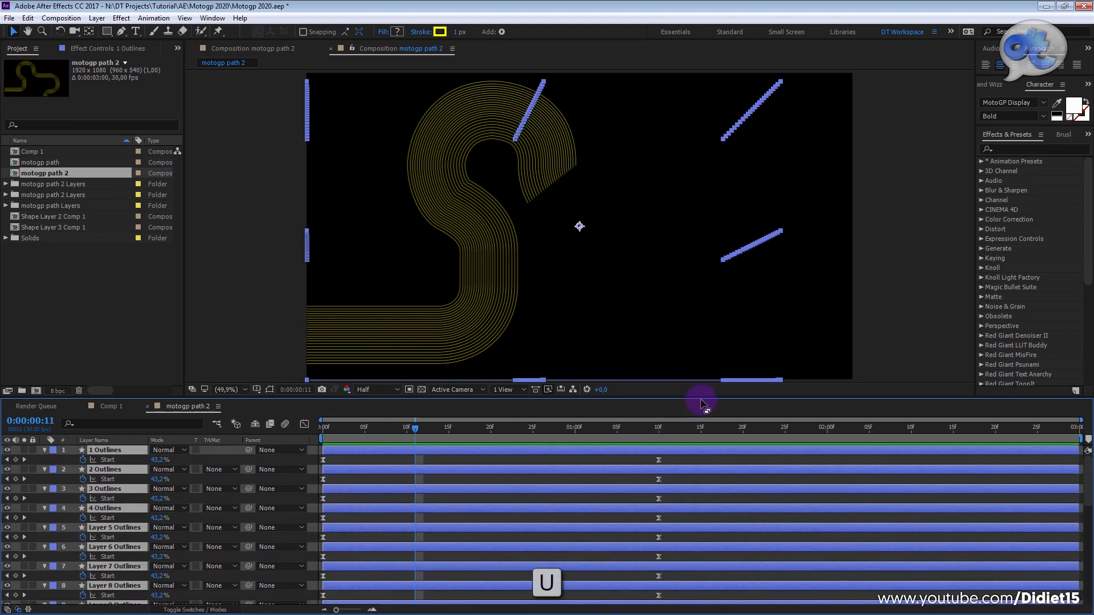
drag(704, 403, 680, 308)
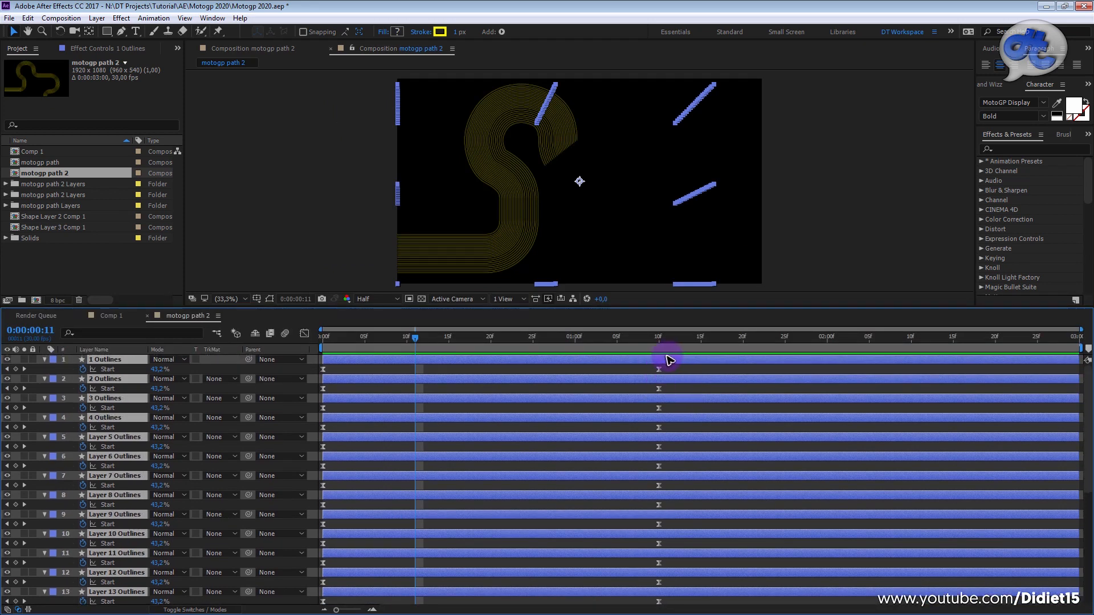
- Stagger the last Start keyframes of layers 1 to 11 at irregular times between about 1:11 and 1:26
drag(658, 369, 729, 410)
drag(659, 427, 776, 447)
drag(658, 466, 700, 466)
drag(658, 485, 743, 485)
drag(658, 505, 793, 524)
drag(658, 544, 709, 544)
drag(659, 563, 734, 562)
- Stagger the last Start keyframes of layers 12 to 17 at irregular times between about 1:12 and 1:18
scroll(724, 564, down, 4)
drag(658, 466, 726, 486)
drag(659, 504, 692, 524)
drag(659, 544, 700, 543)
drag(659, 563, 667, 564)
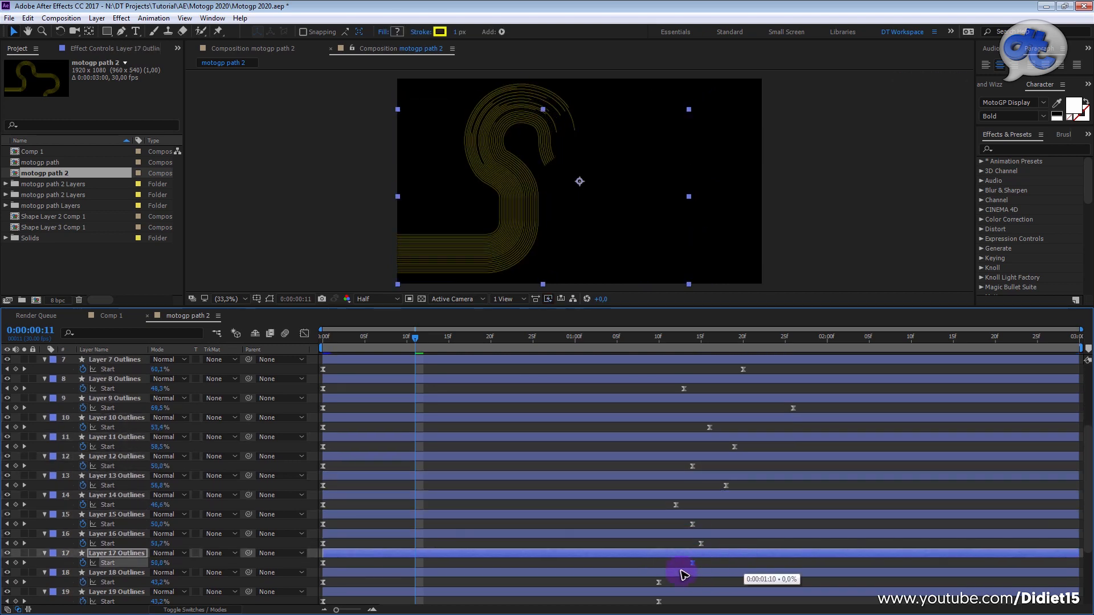
- Stagger the last Start keyframes of layers 18 to 24 at irregular times between about 1:11 and 1:17
scroll(782, 571, down, 1)
drag(658, 504, 701, 505)
drag(658, 524, 683, 524)
drag(659, 543, 716, 544)
drag(658, 562, 667, 563)
drag(658, 582, 692, 601)
- Move the last Start keyframes earlier: 3 Outlines to about 1:16, Layer 5 to 1:19 and Layer 9 to 1:14
scroll(728, 423, up, 7)
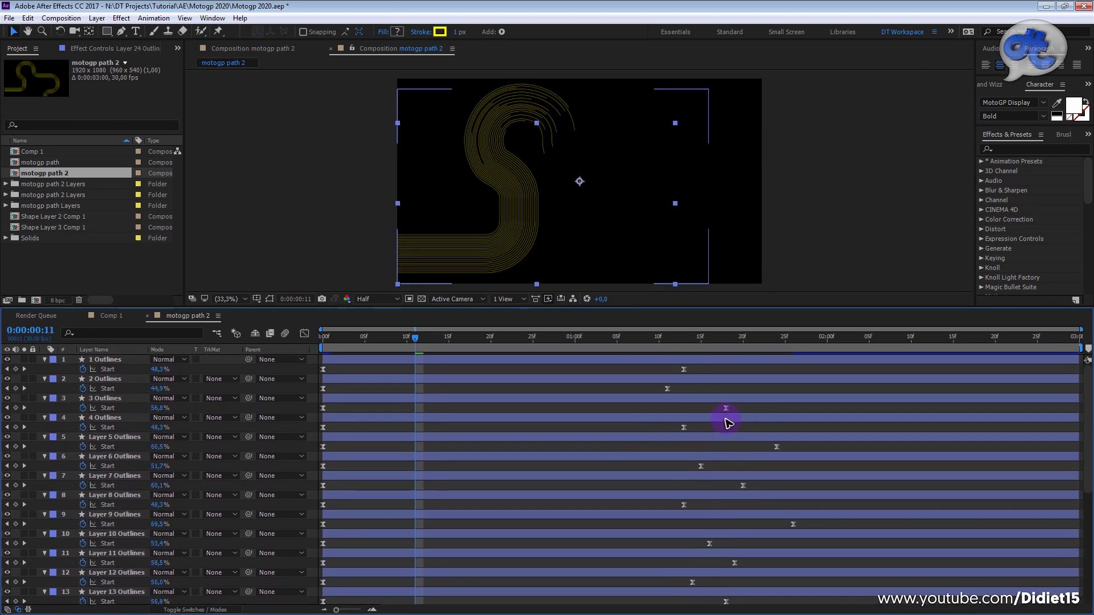
drag(724, 408, 709, 408)
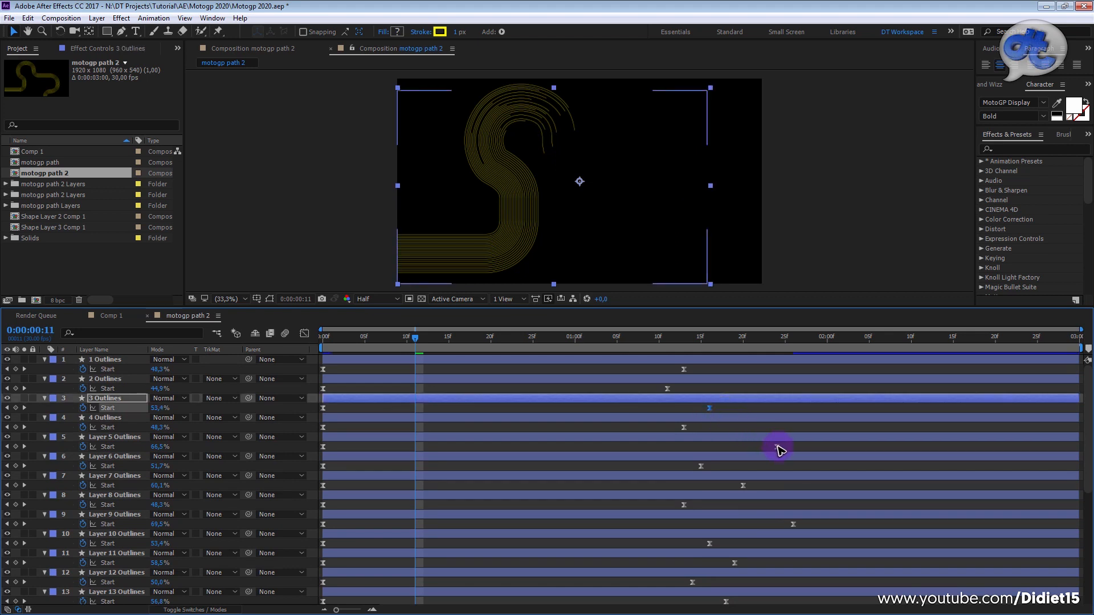
drag(777, 446, 734, 447)
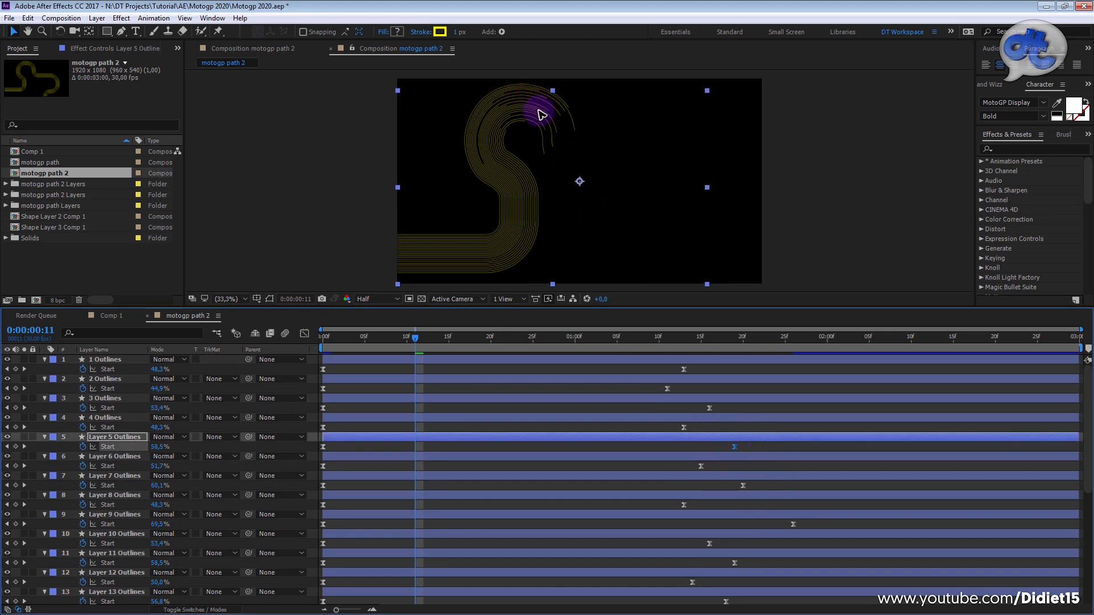
click(783, 526)
drag(735, 531, 735, 531)
click(793, 524)
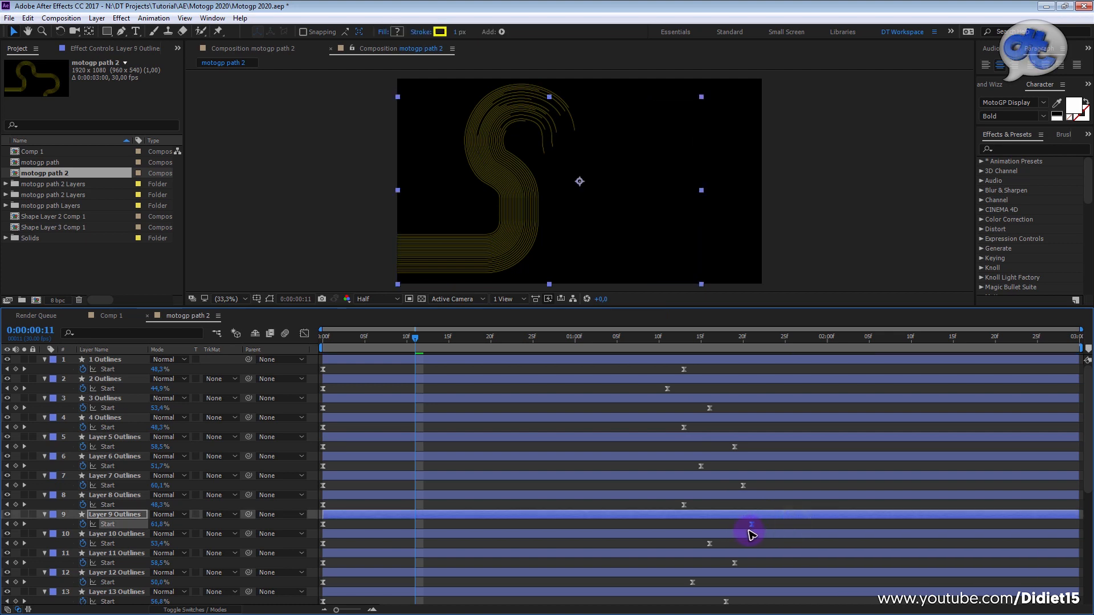
drag(735, 532, 698, 530)
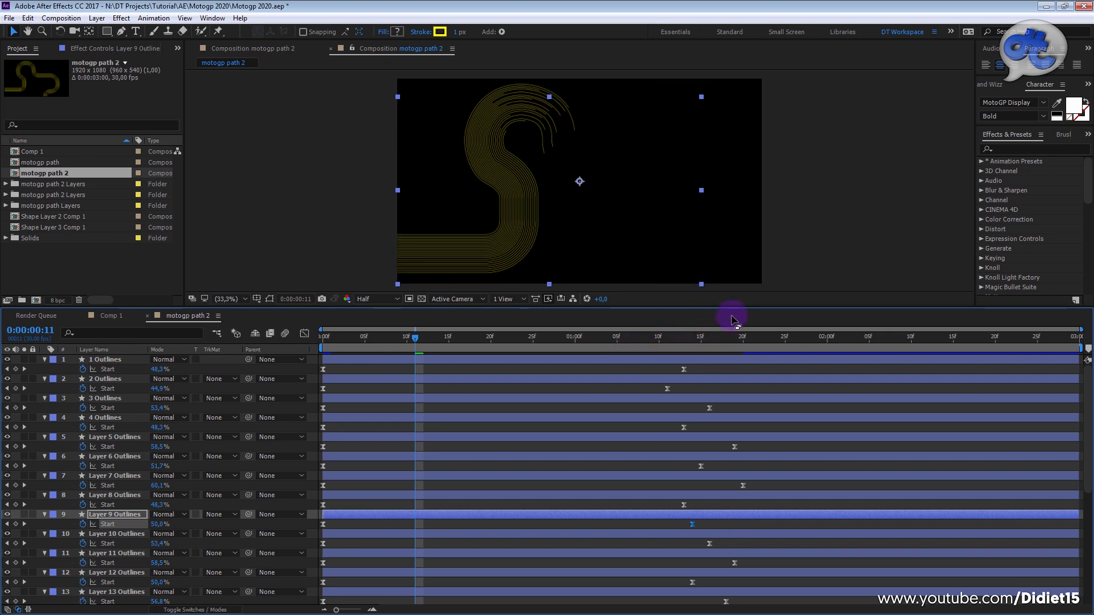
- Enlarge the composition view and play the staggered line animation from the start, checking the line ends at frame 11
drag(740, 306, 744, 448)
click(582, 476)
key(Home)
key(space)
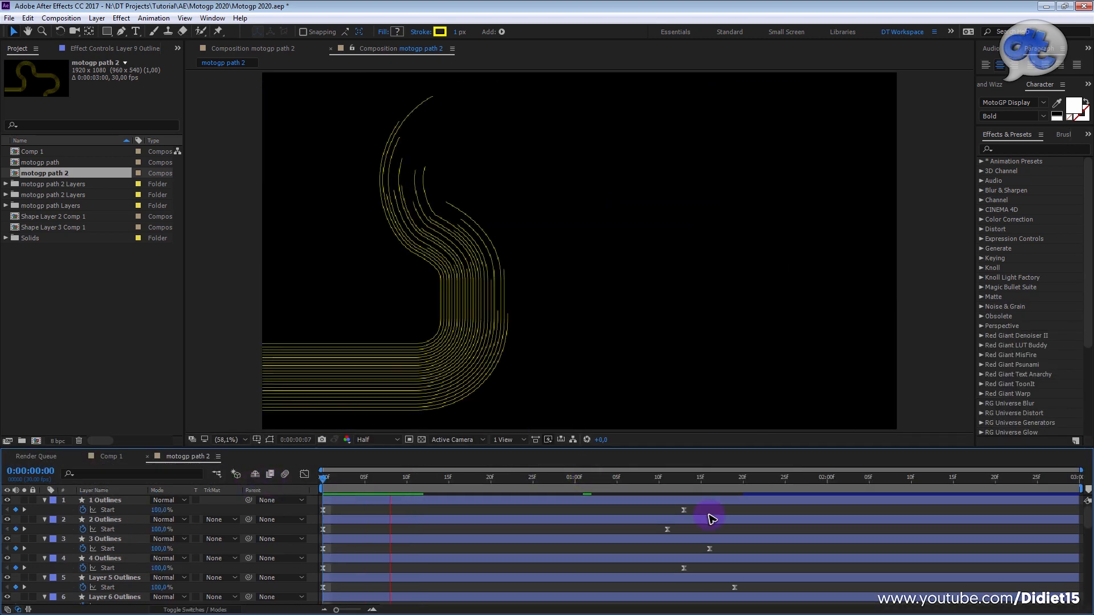
click(506, 480)
drag(399, 488, 415, 482)
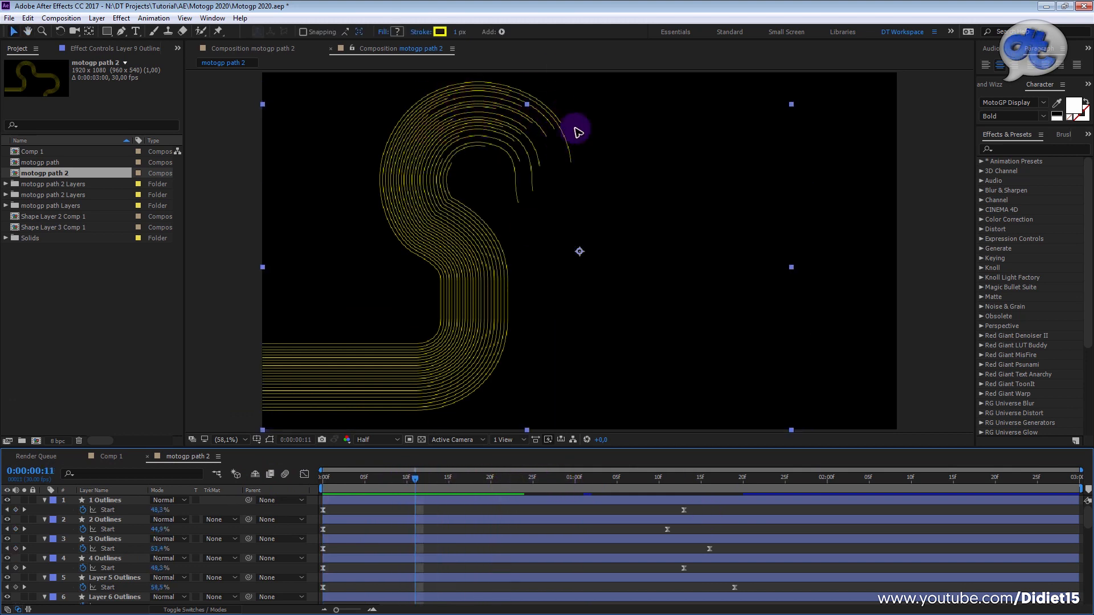
key(space)
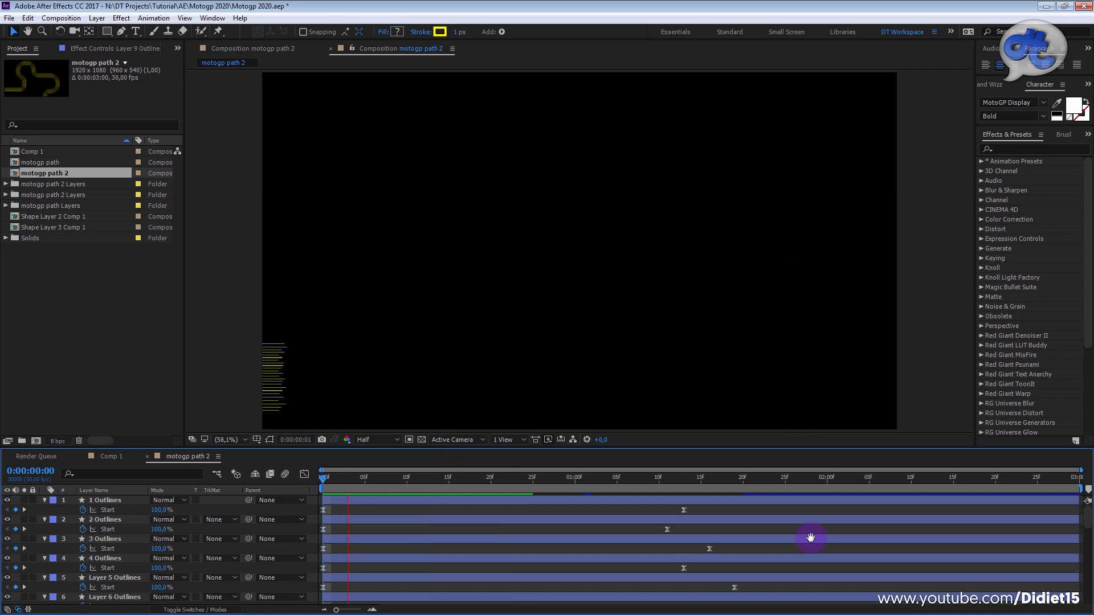
drag(592, 484, 278, 484)
key(space)
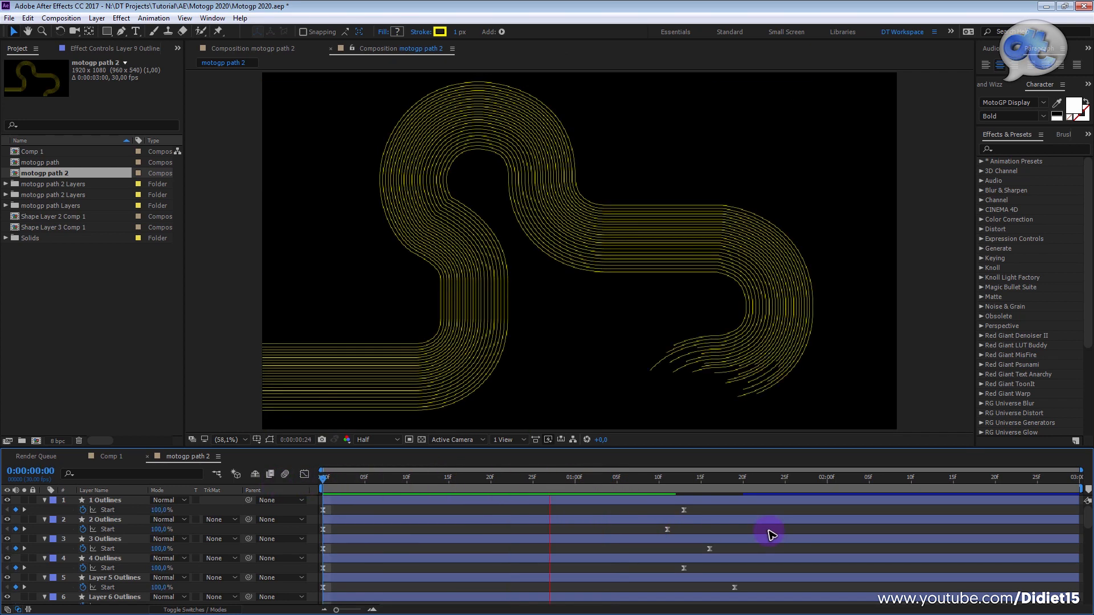
key(space)
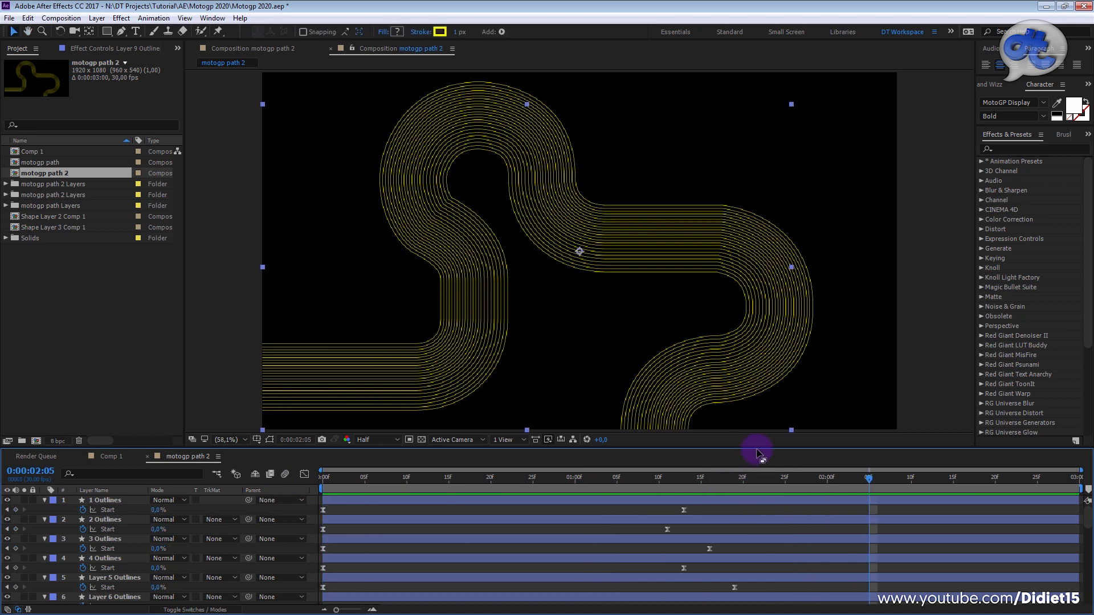
- Move the last Start keyframe of 1 Outlines to about 1:16 and go to 0:00:01:03
drag(758, 448, 771, 370)
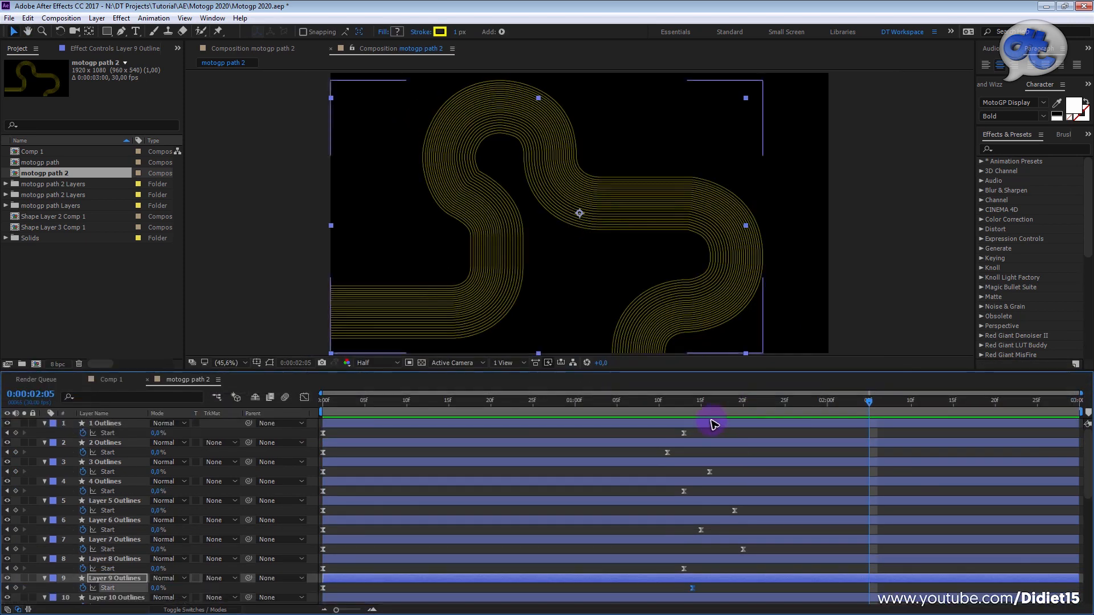
click(685, 434)
drag(686, 433, 627, 406)
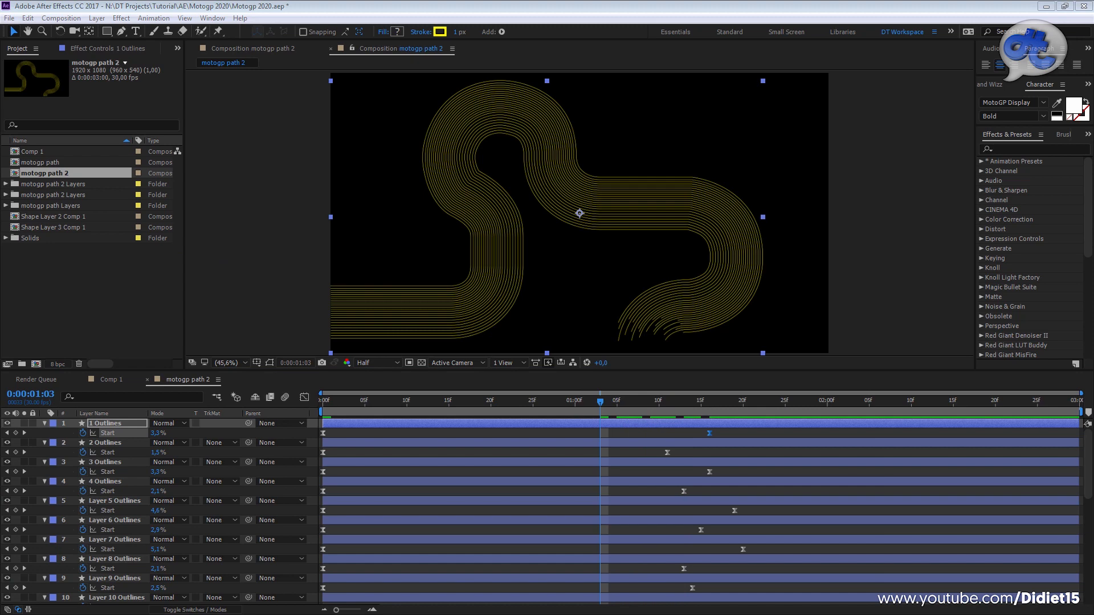
- Switch to the Motogp 2020 folder, open Capture.PNG as a colour reference, and move its window off the composition
key(alt+Tab)
drag(385, 194, 378, 234)
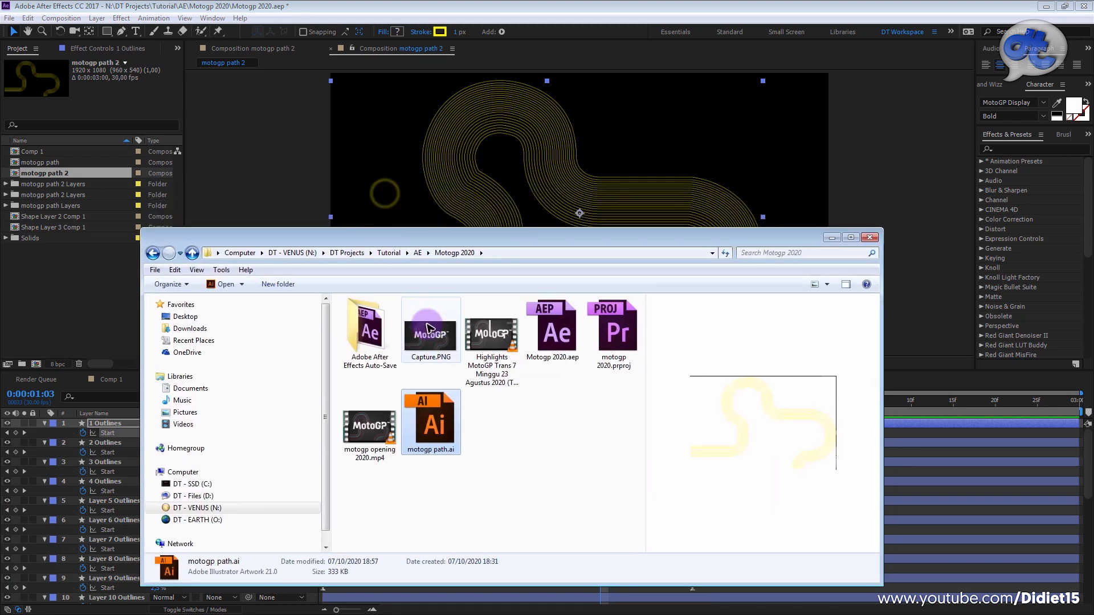
click(429, 330)
drag(561, 237, 488, 234)
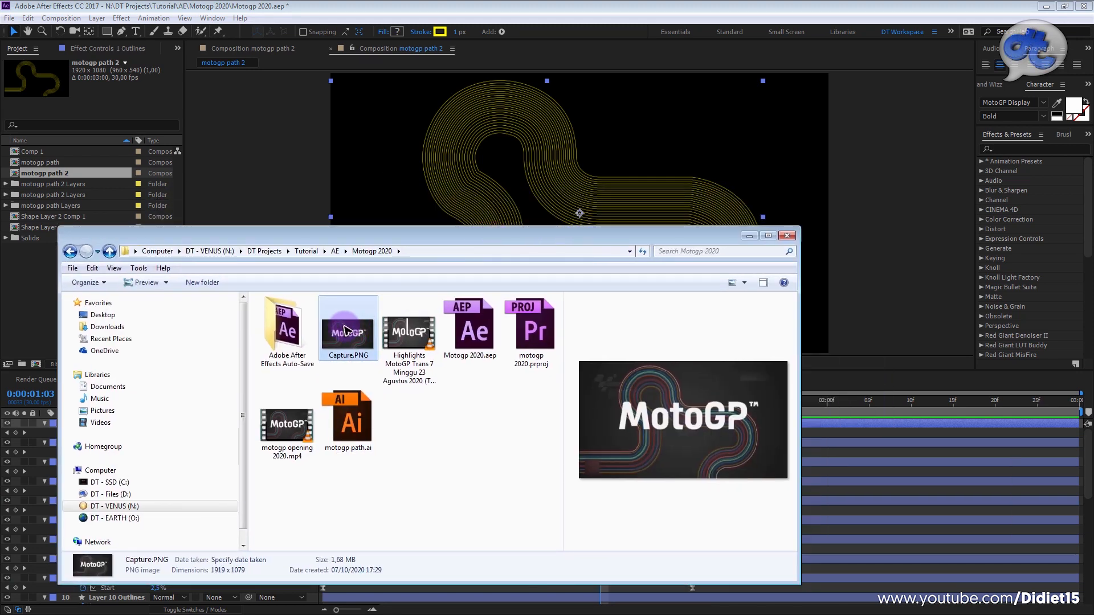
key(alt+Tab)
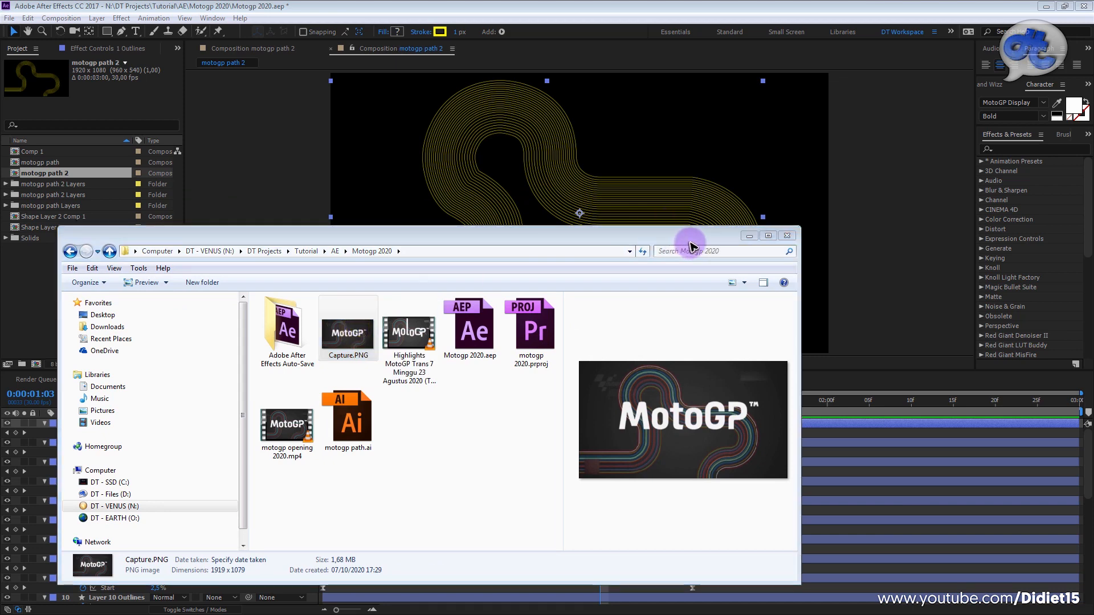
drag(700, 240, 0, 279)
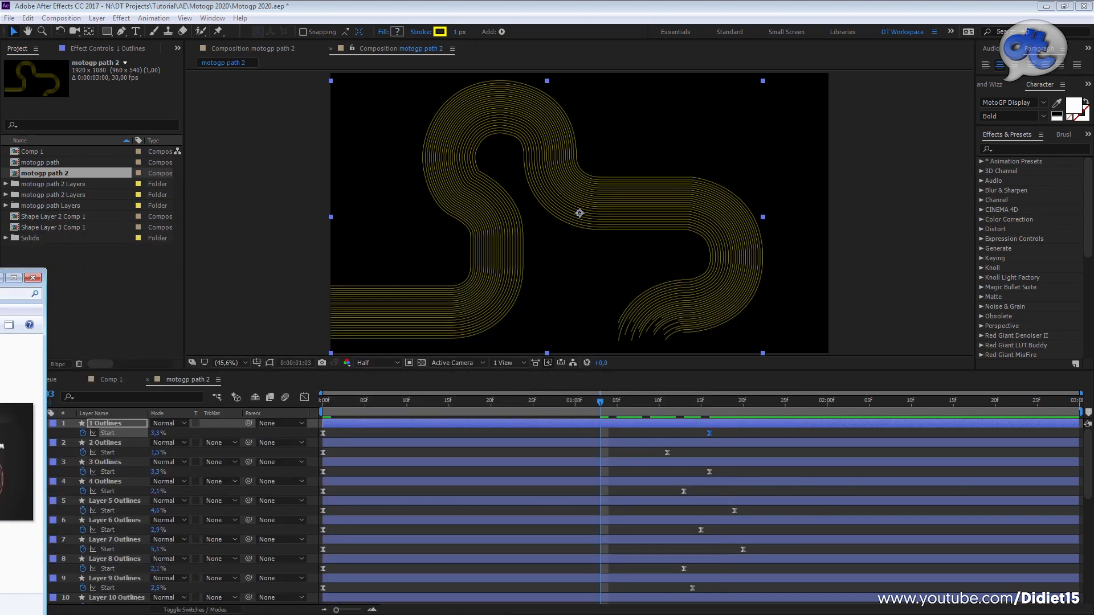
mouse_move(0, 164)
mouse_down()
mouse_move(144, 165)
mouse_move(203, 178)
mouse_move(493, 171)
mouse_move(14, 198)
mouse_move(19, 168)
mouse_up()
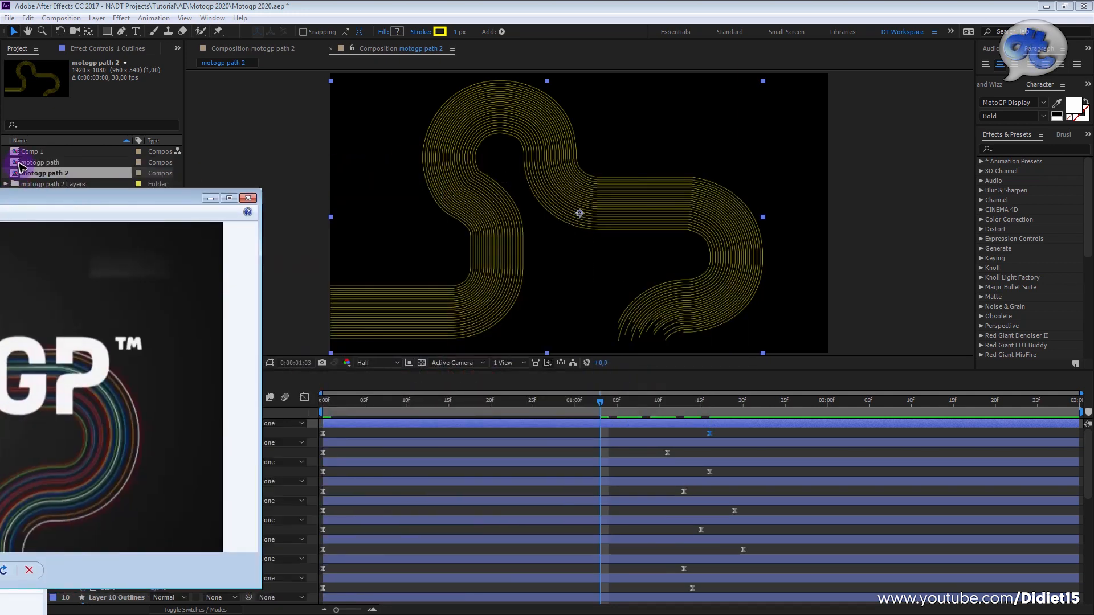
drag(137, 175, 627, 220)
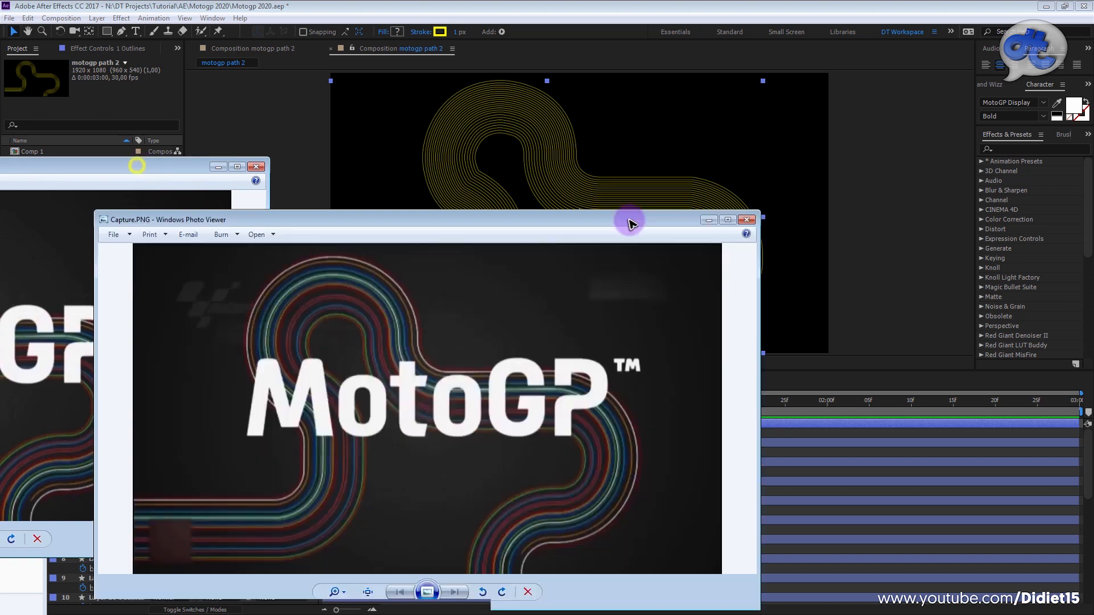
drag(411, 234, 6, 200)
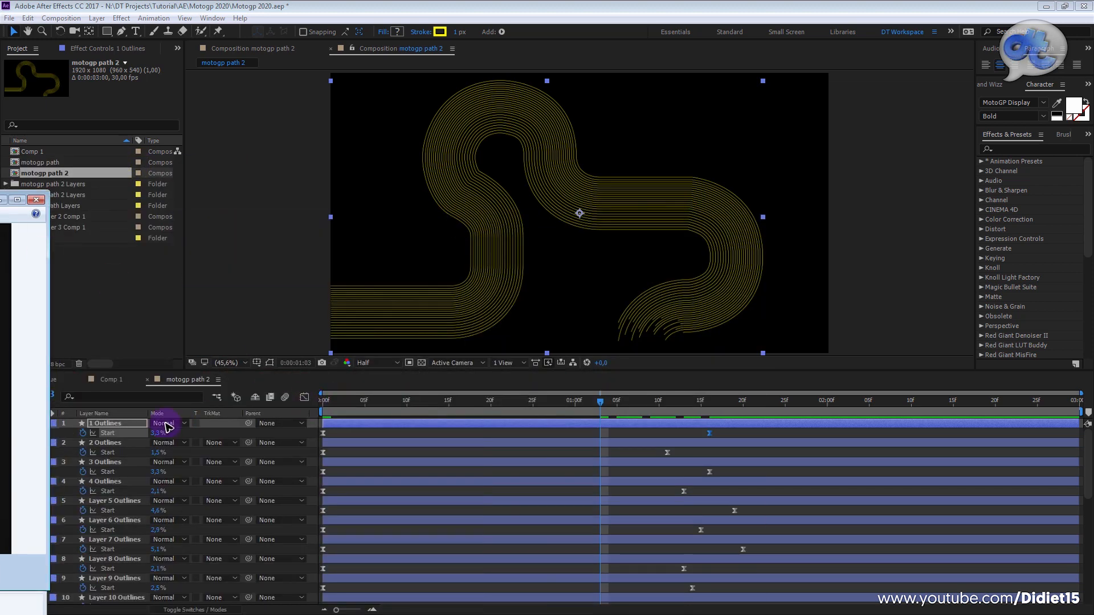
- Set the stroke colour of the 1 Outlines layer to a bright red
click(131, 425)
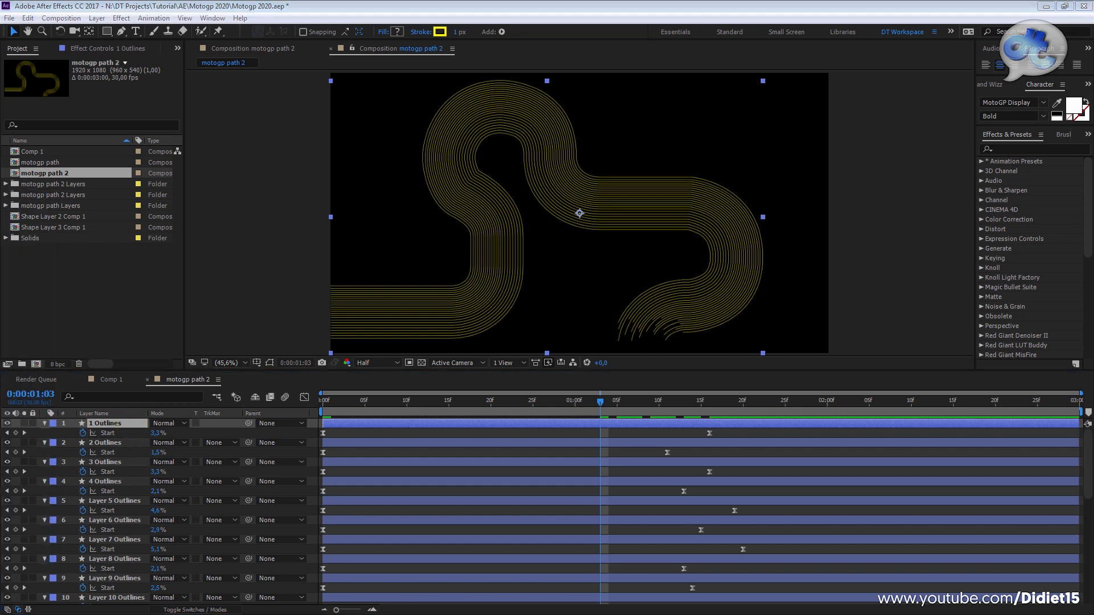
click(114, 423)
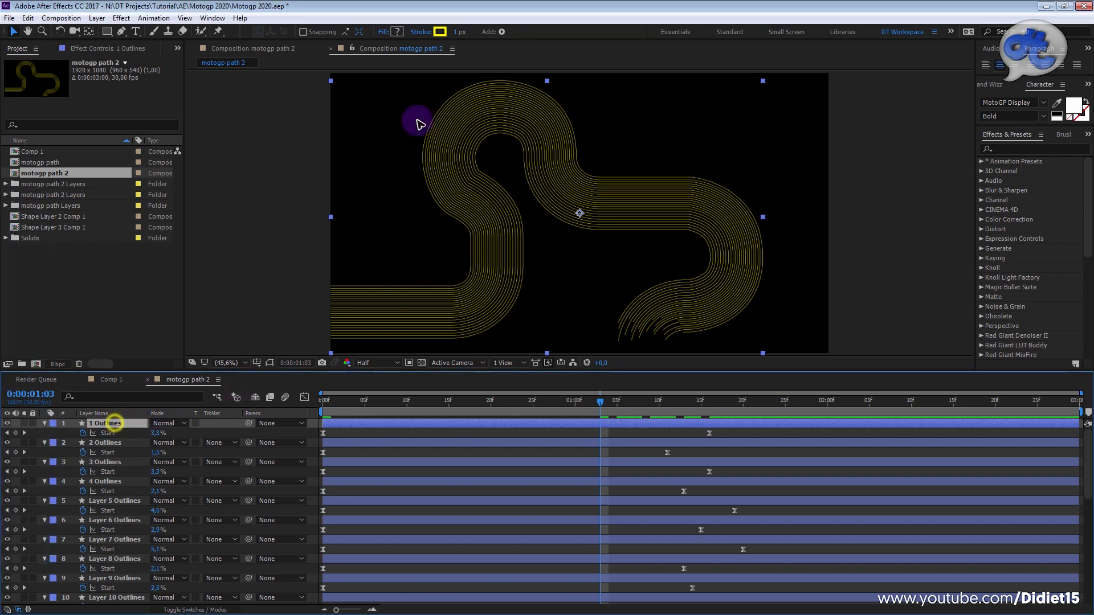
click(439, 31)
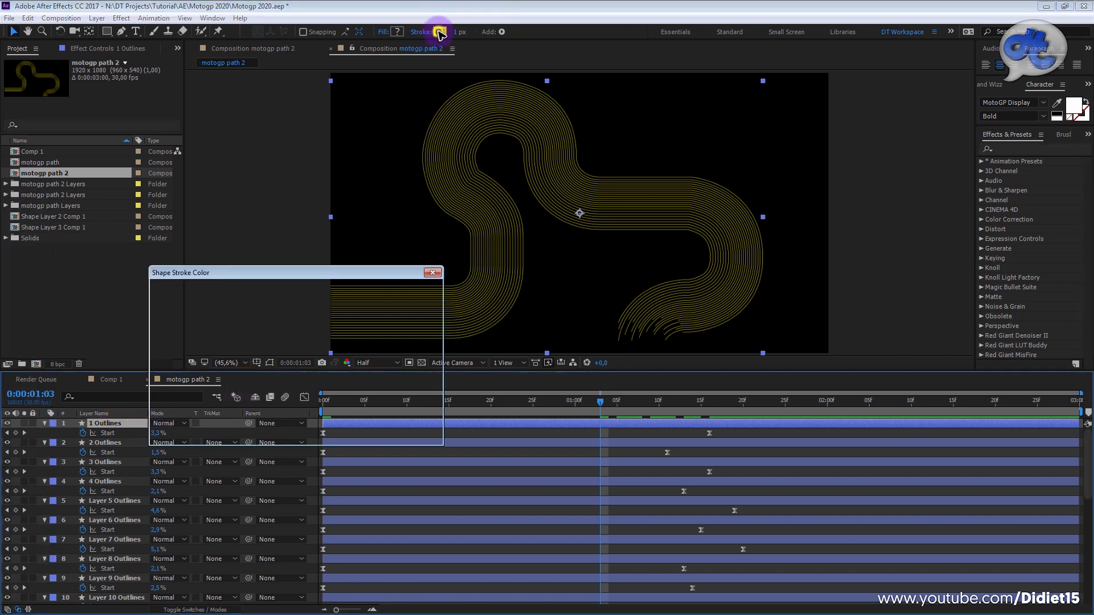
drag(432, 263, 496, 261)
click(456, 336)
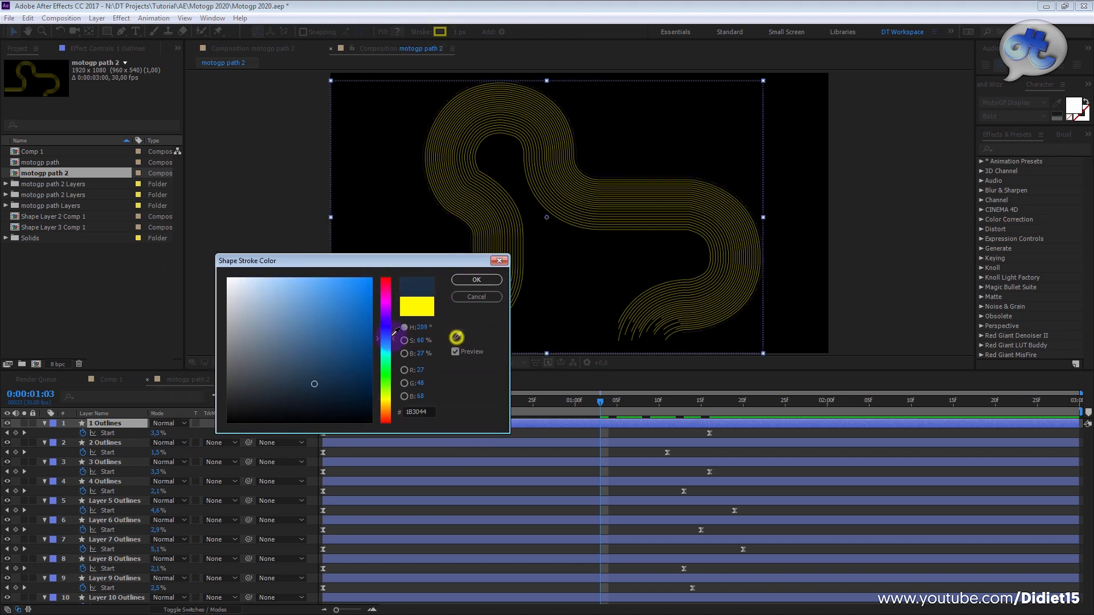
click(388, 284)
drag(364, 297, 368, 282)
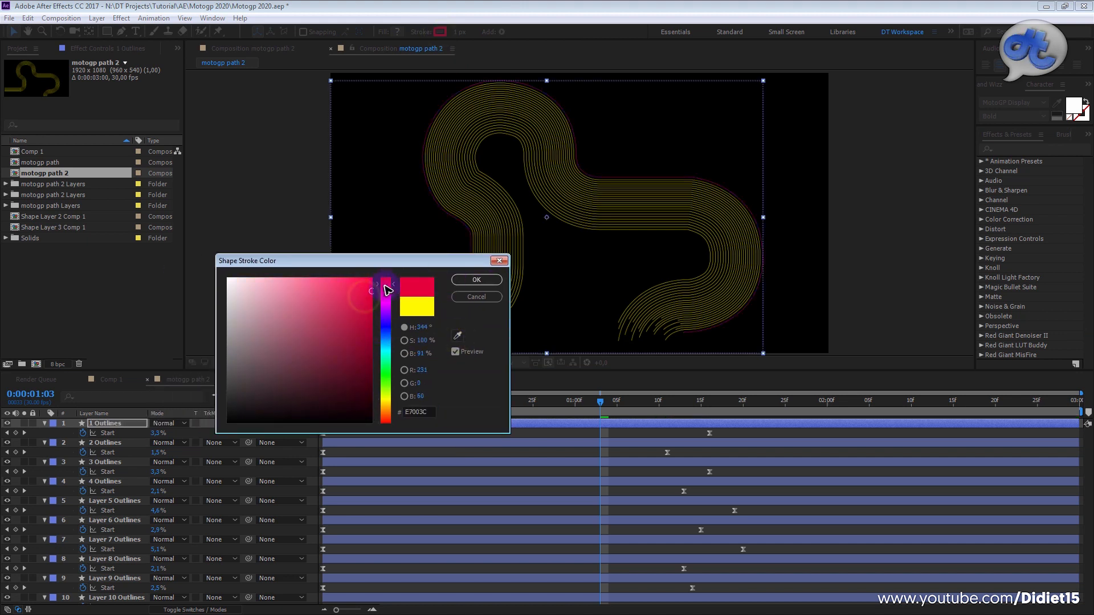
click(476, 280)
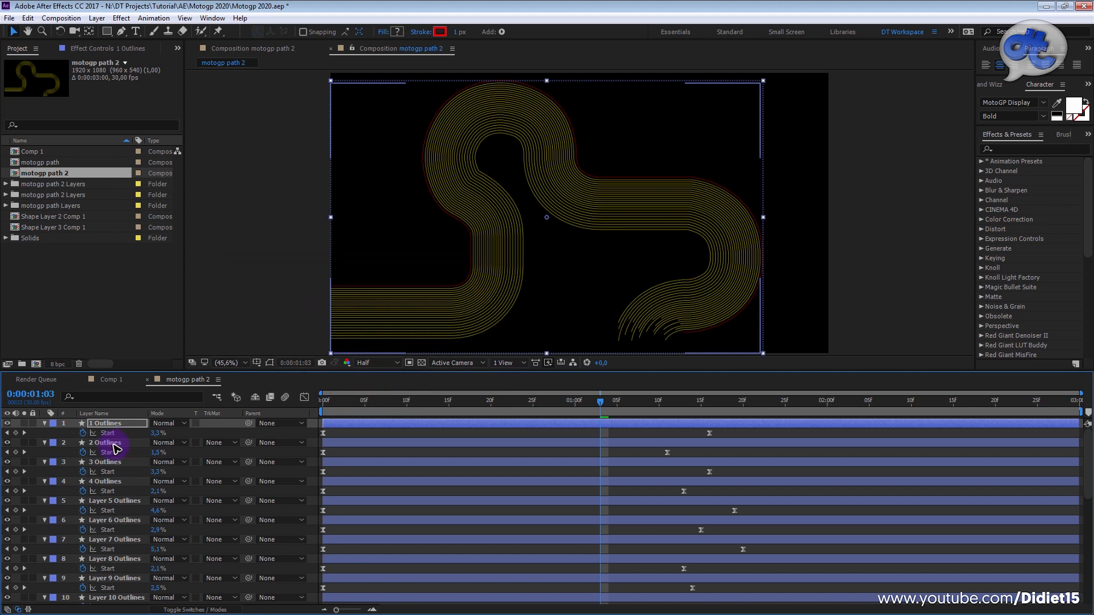
- Set the stroke colour of the 2 Outlines layer to green 00FF7E
click(113, 443)
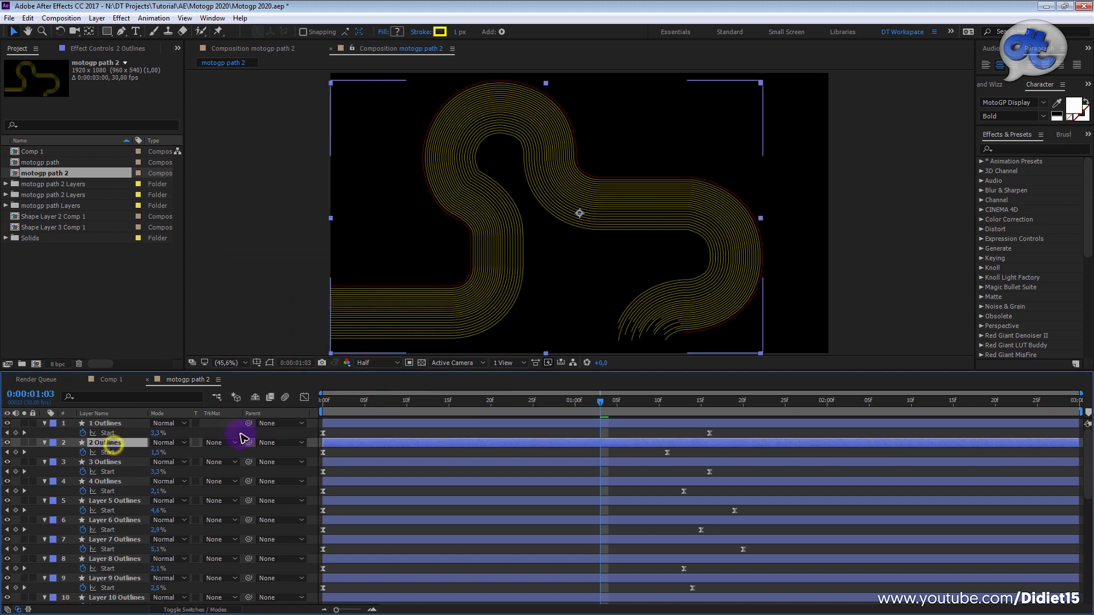
click(439, 32)
click(387, 363)
drag(352, 314, 435, 281)
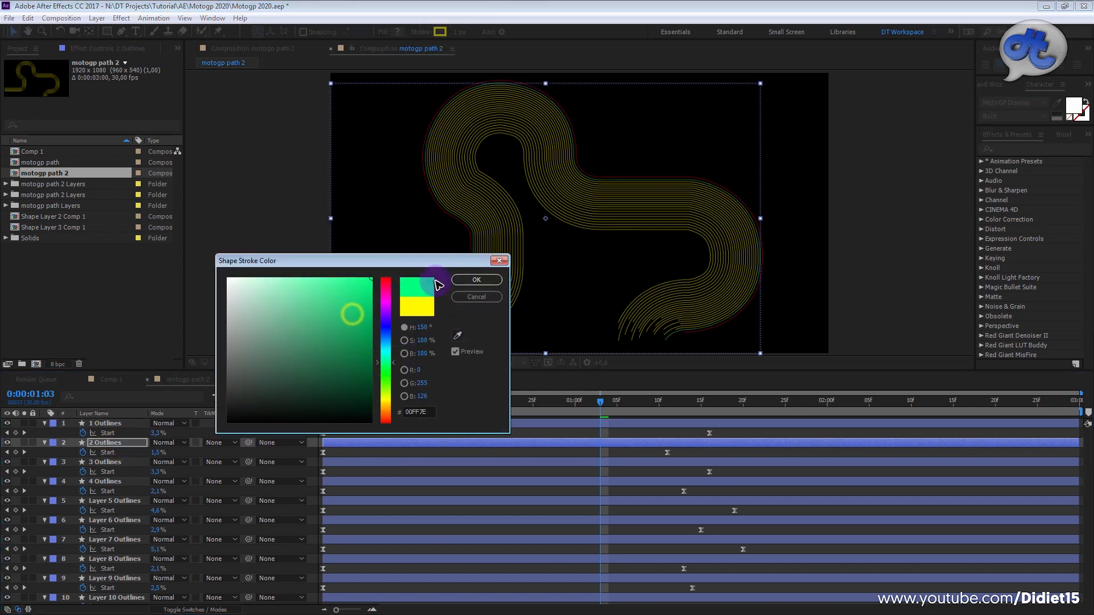
click(476, 280)
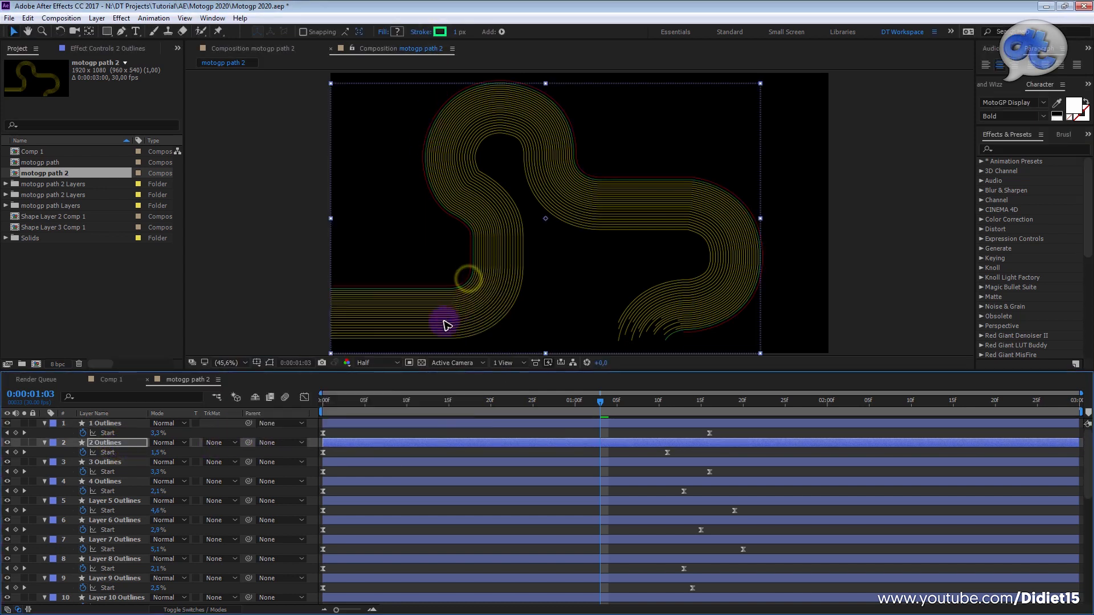
- Recolour the strokes of the remaining track lines, from 3 Outlines down to Layer 24 Outlines, in a mix of colours like the reference
click(106, 462)
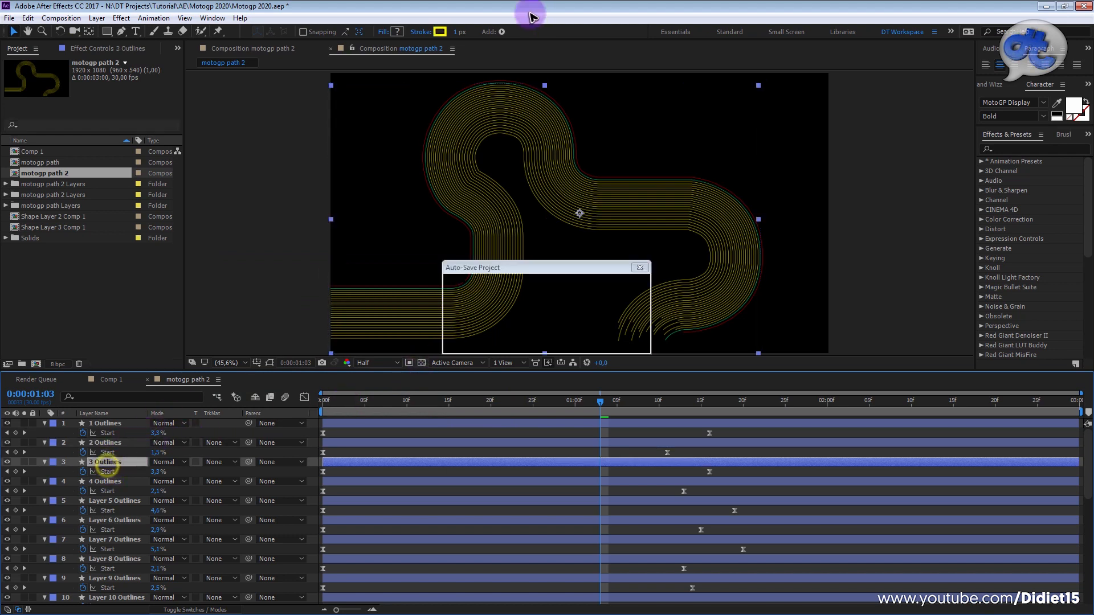
click(439, 32)
click(110, 501)
click(132, 559)
click(135, 596)
click(440, 32)
click(477, 278)
scroll(126, 521, down, 4)
click(127, 520)
click(132, 557)
click(110, 596)
click(440, 32)
scroll(117, 519, down, 4)
click(117, 518)
click(122, 558)
click(443, 33)
click(389, 357)
click(475, 283)
click(122, 597)
click(495, 279)
scroll(129, 567, down, 2)
click(123, 590)
click(388, 288)
click(469, 278)
scroll(390, 445, up, 10)
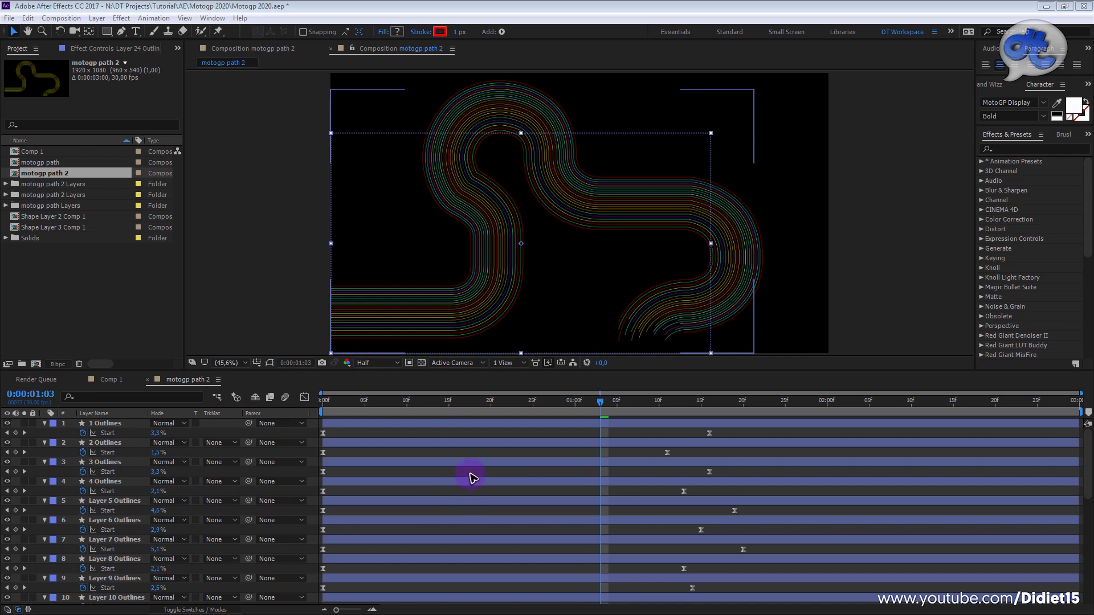
- Collapse the properties of all the outline layers and play the recoloured line animation from the start
click(498, 397)
key(ctrl+a)
key(u)
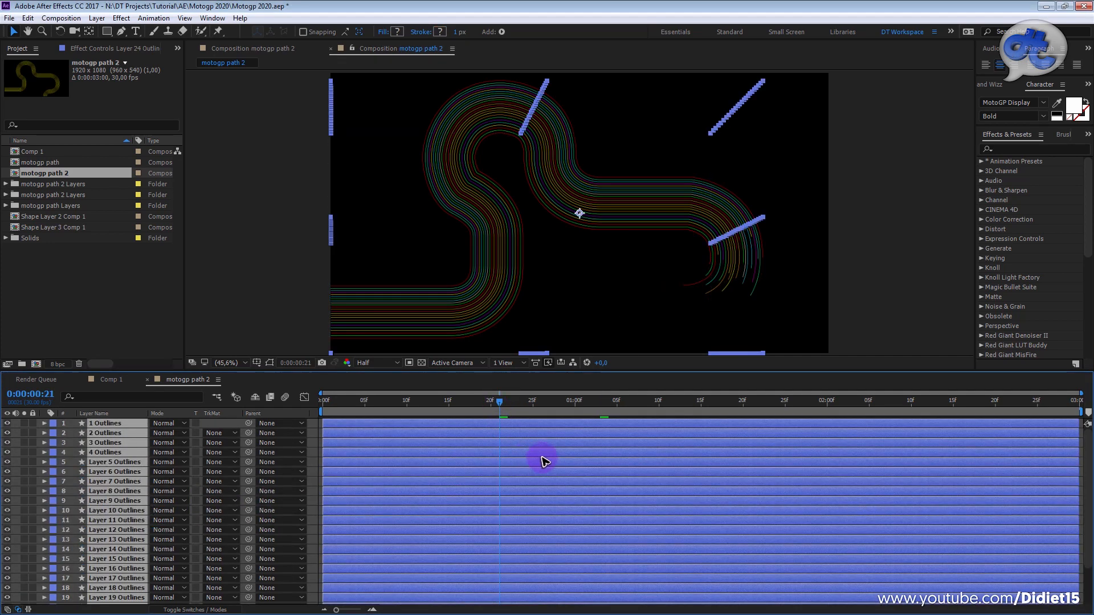
key(space)
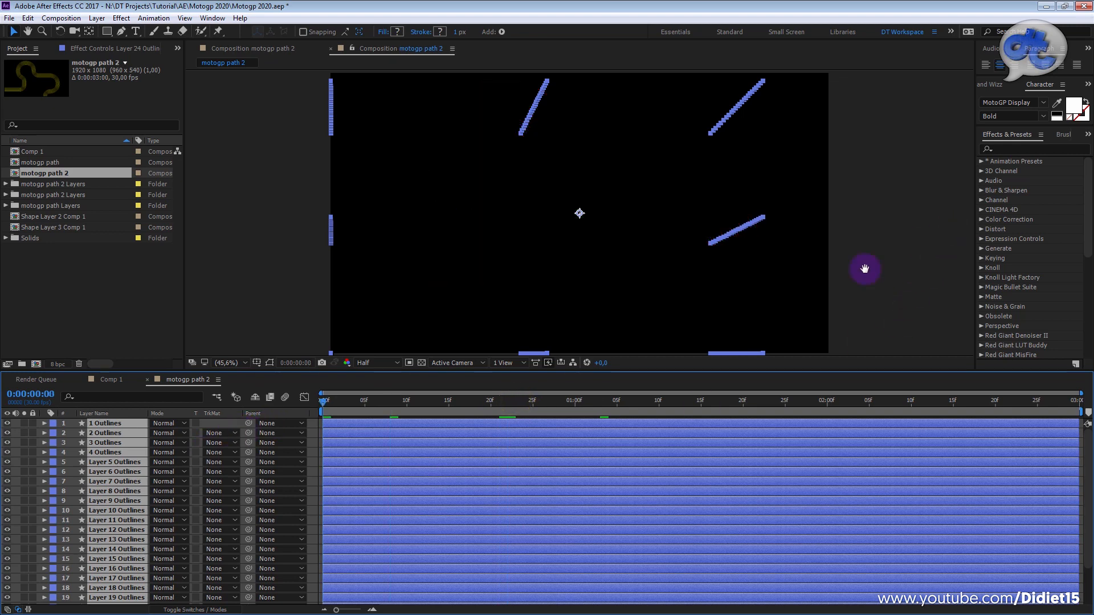
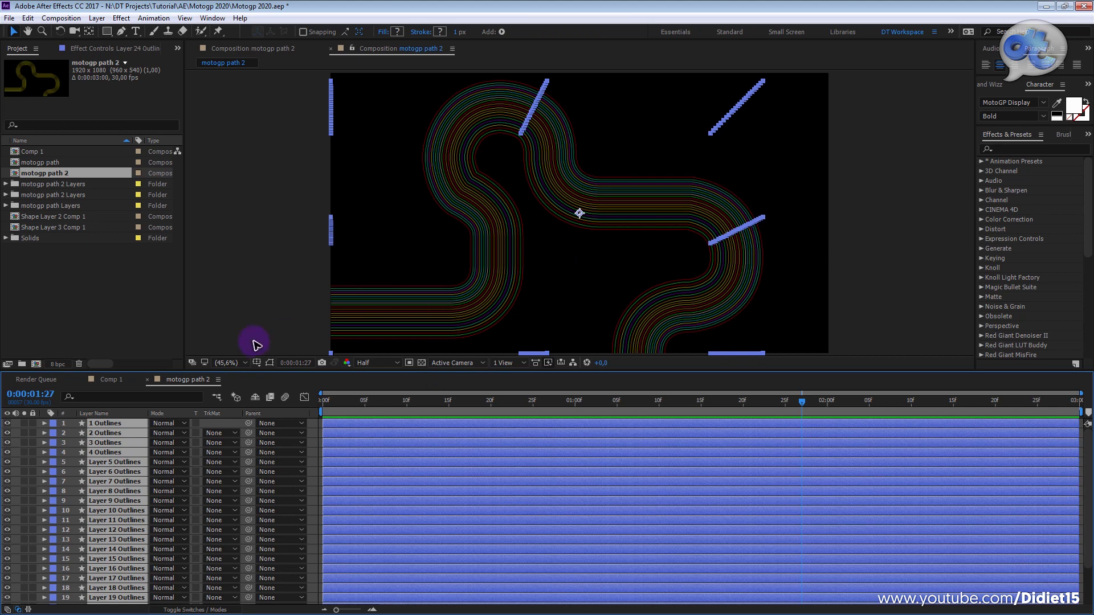
- Rename the motogp path 2 composition as Track color
right_click(322, 432)
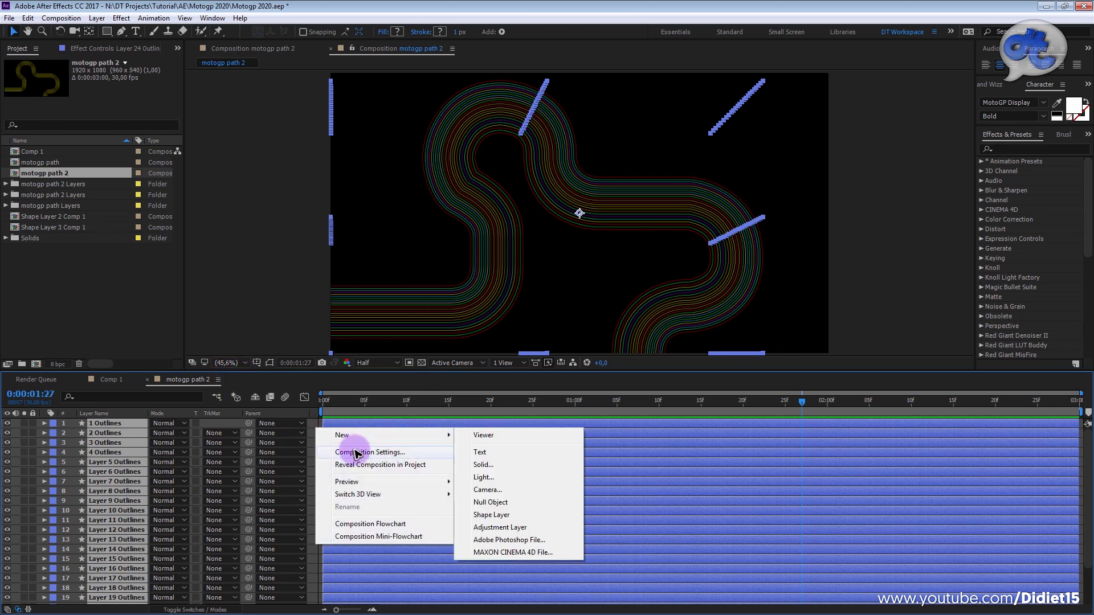
click(347, 450)
drag(507, 172, 538, 244)
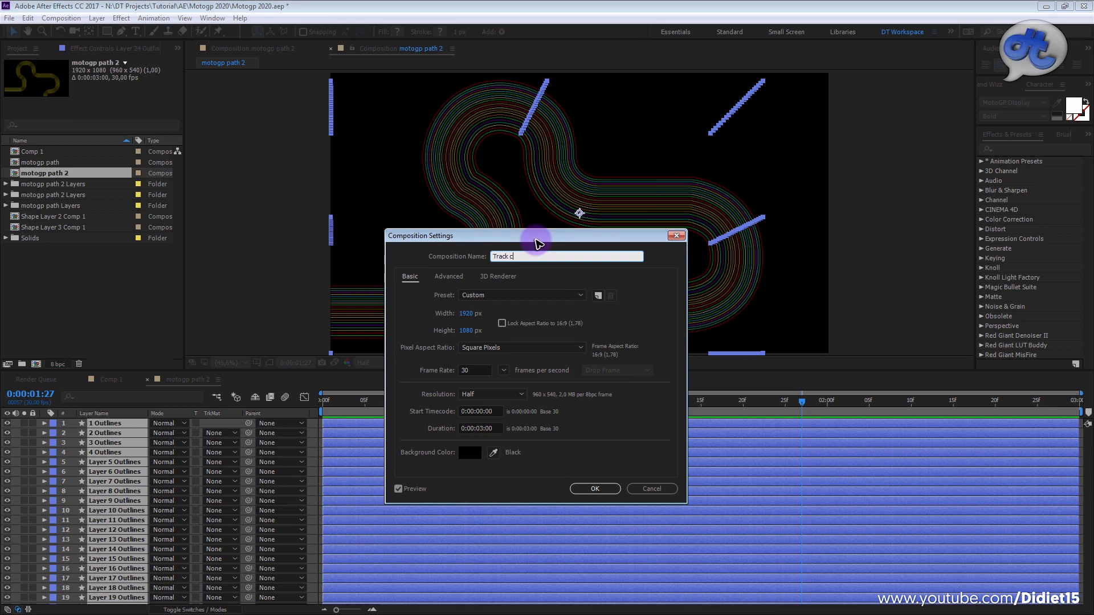
key(Return)
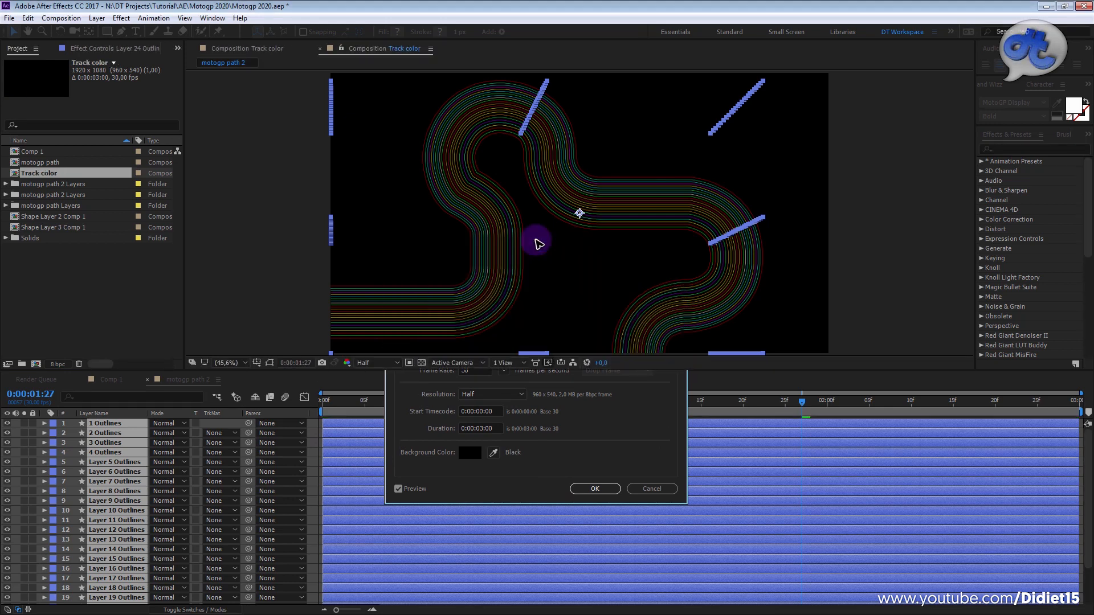
click(316, 443)
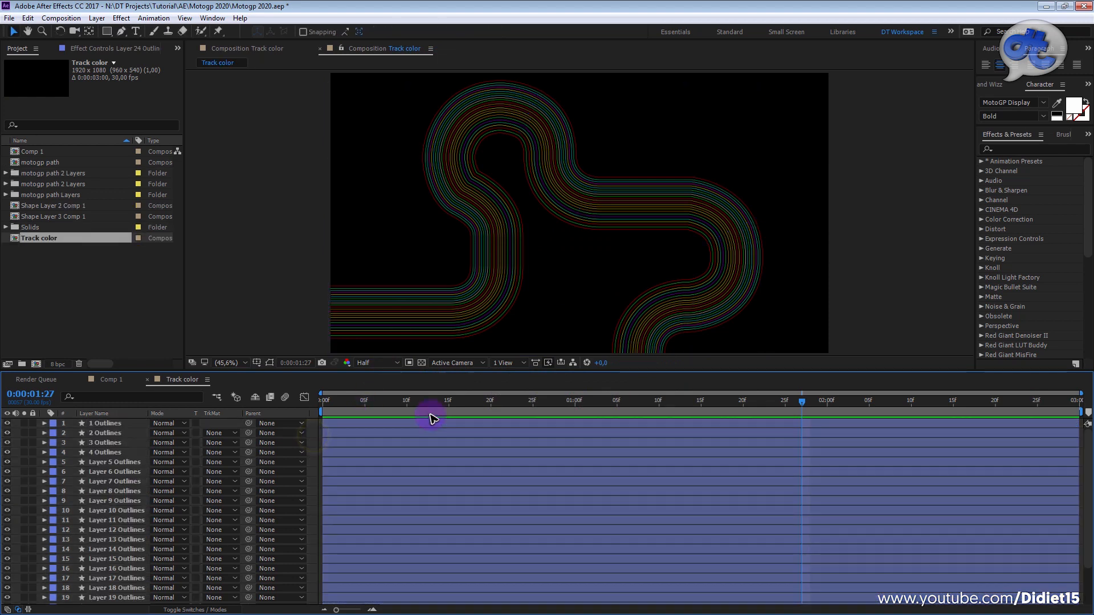
- Create a new composition named motogp at 1920 x 1080 px, 30 fps and 3 seconds long
key(ctrl+n)
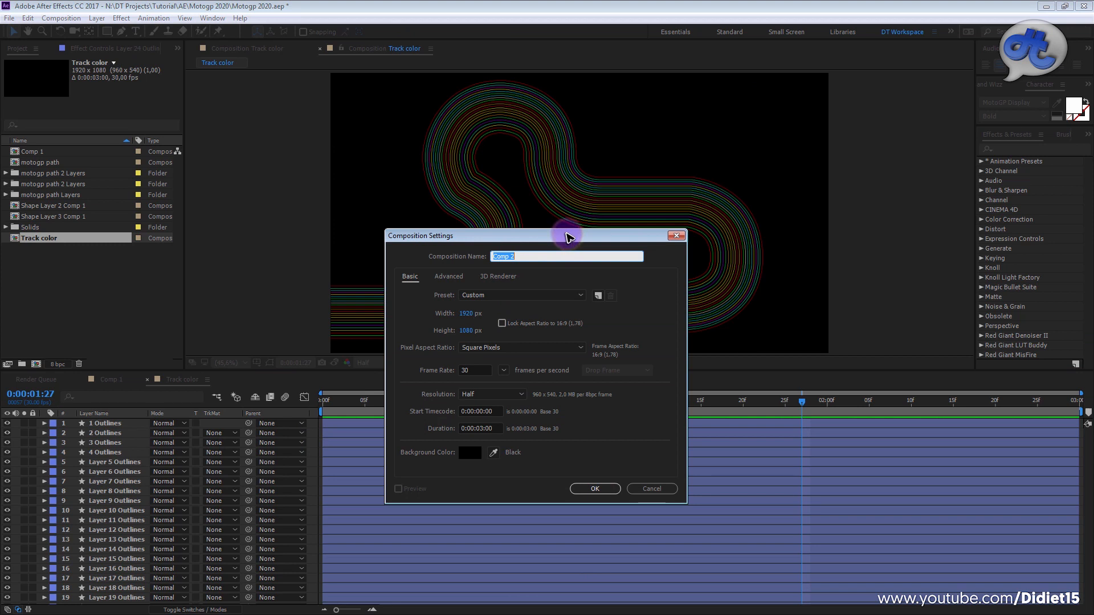
drag(568, 236, 552, 246)
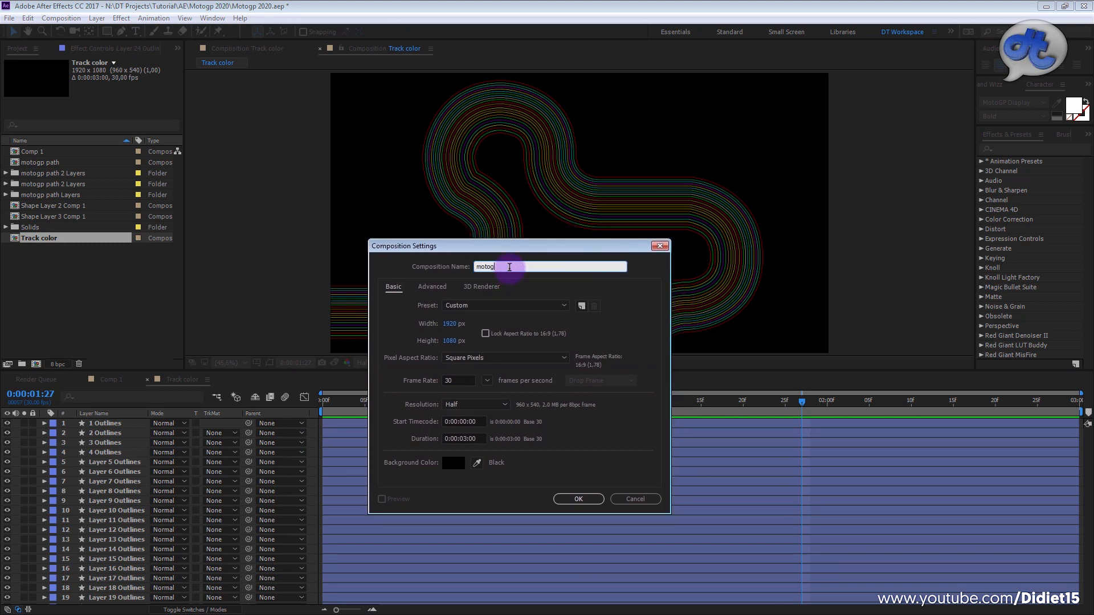
key(Return)
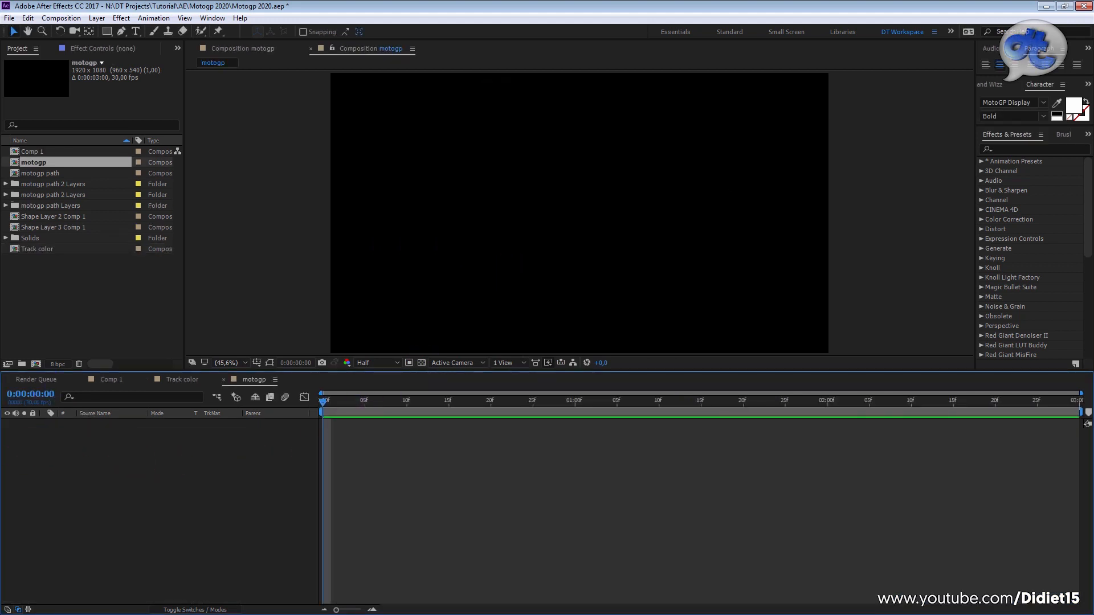
- Add a deep royal blue 1920 x 1080 px solid to the motogp composition and enlarge the composition view
drag(0, 212, 430, 158)
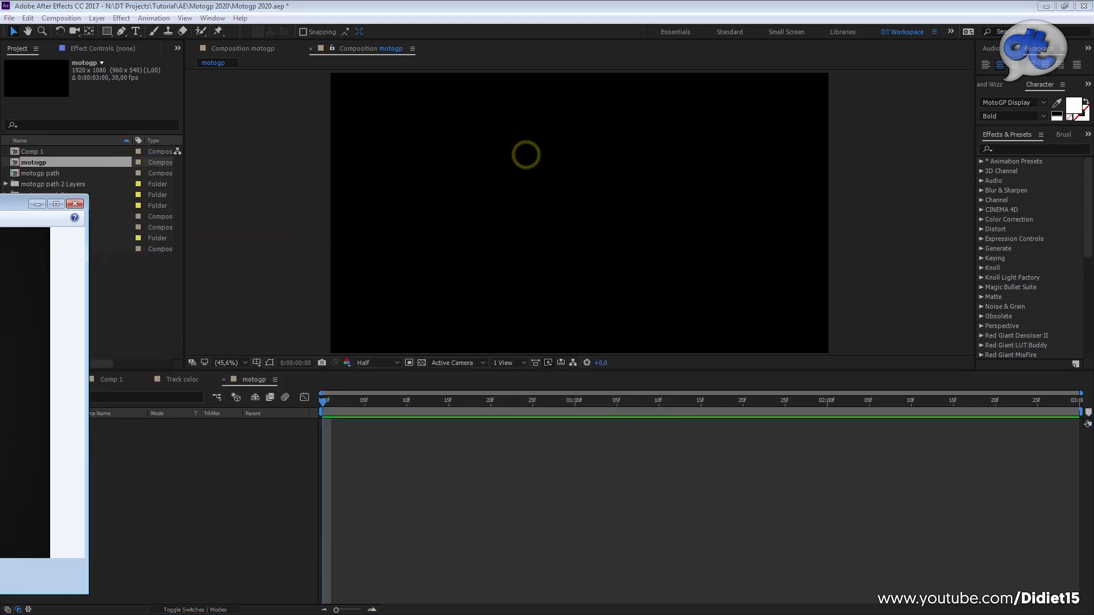
right_click(132, 481)
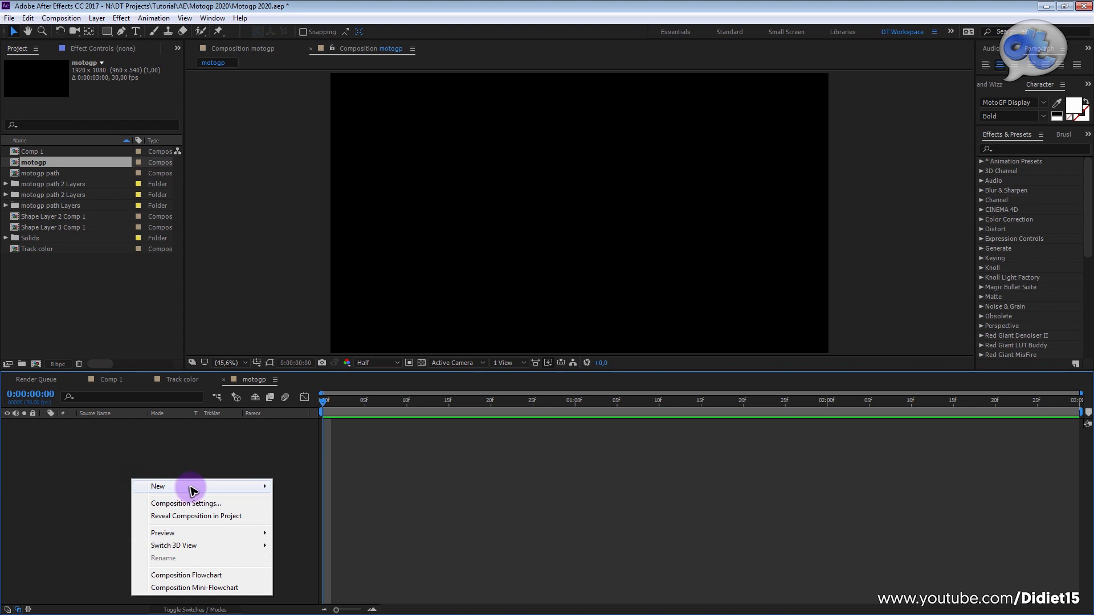
mouse_move(188, 487)
click(300, 516)
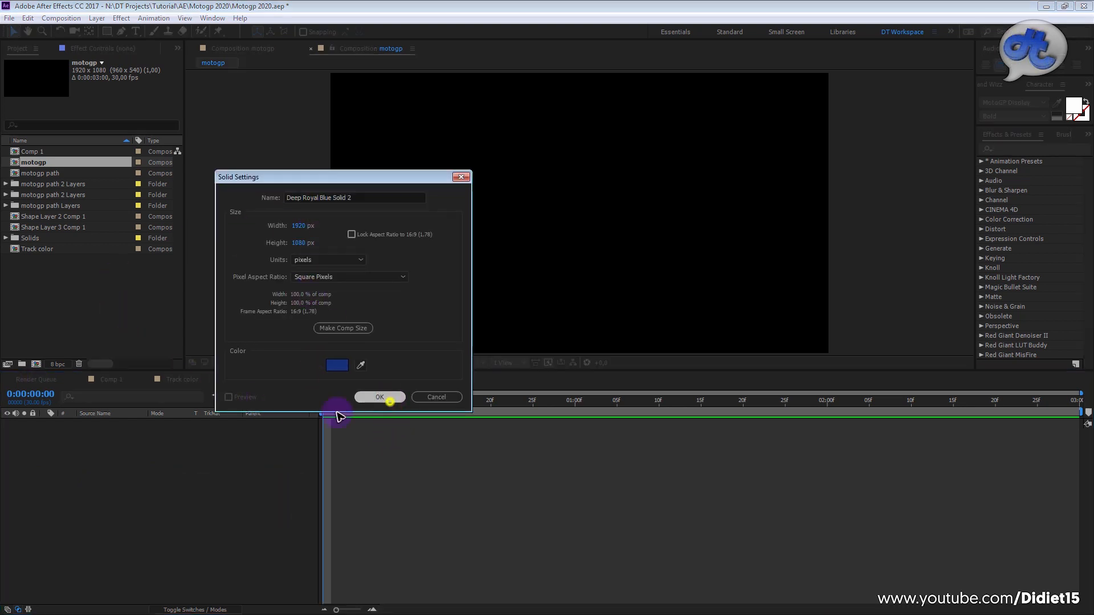
click(380, 397)
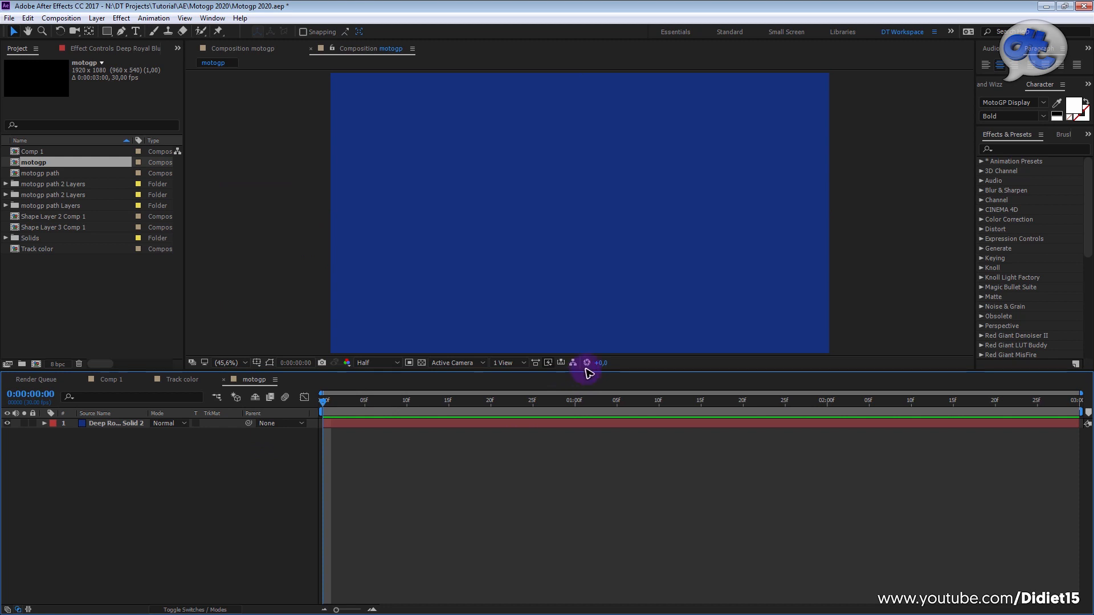
drag(587, 372, 586, 431)
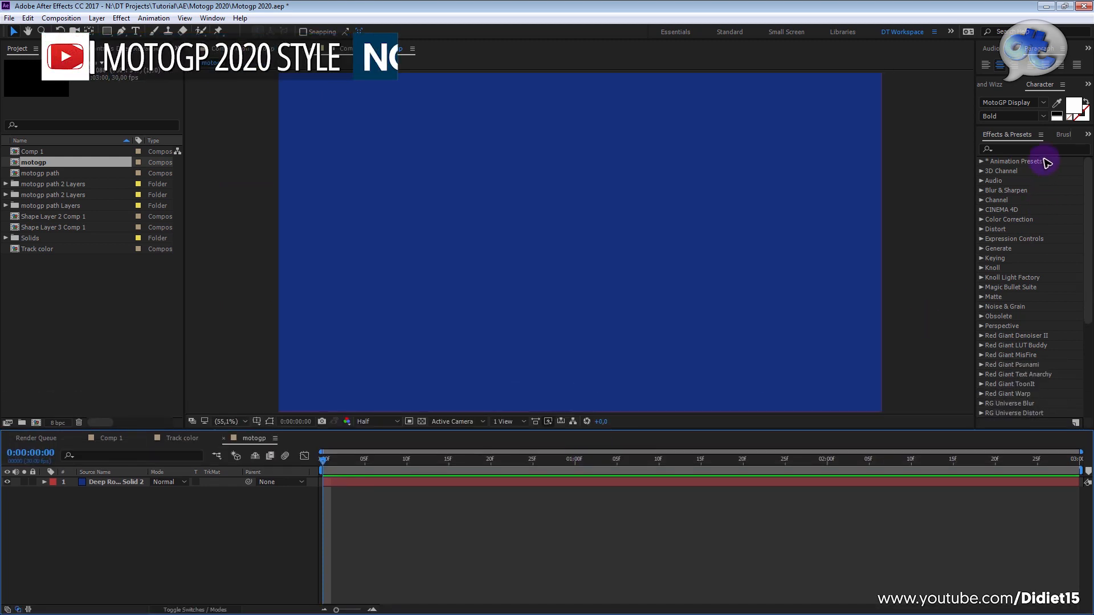
- Find the Gradient Ramp effect by searching for "ramp" and apply it to the blue solid
click(1032, 148)
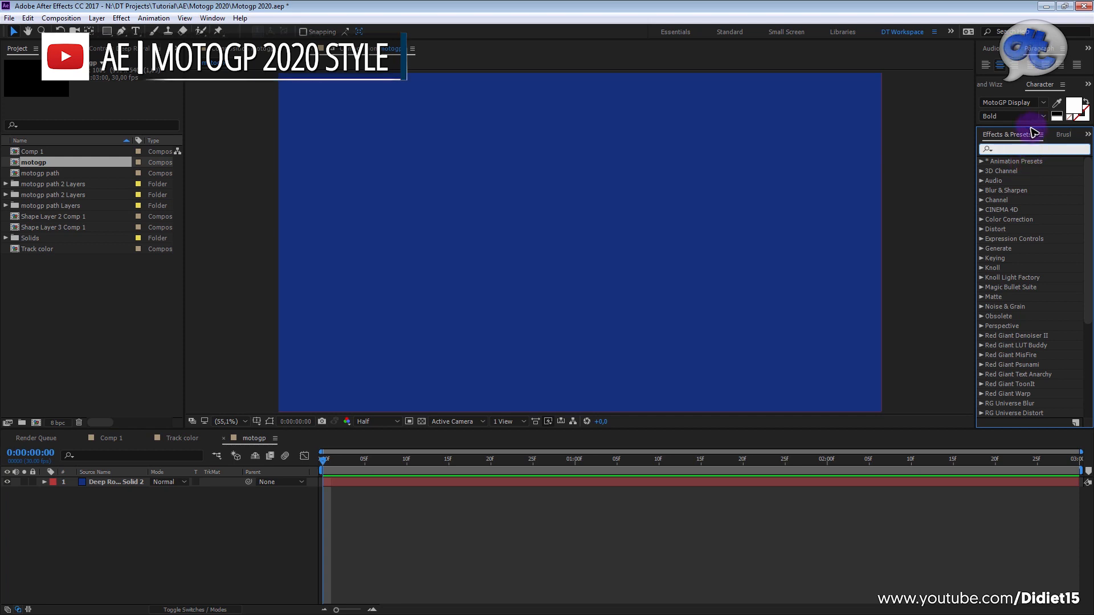
drag(1033, 128, 1034, 207)
click(213, 19)
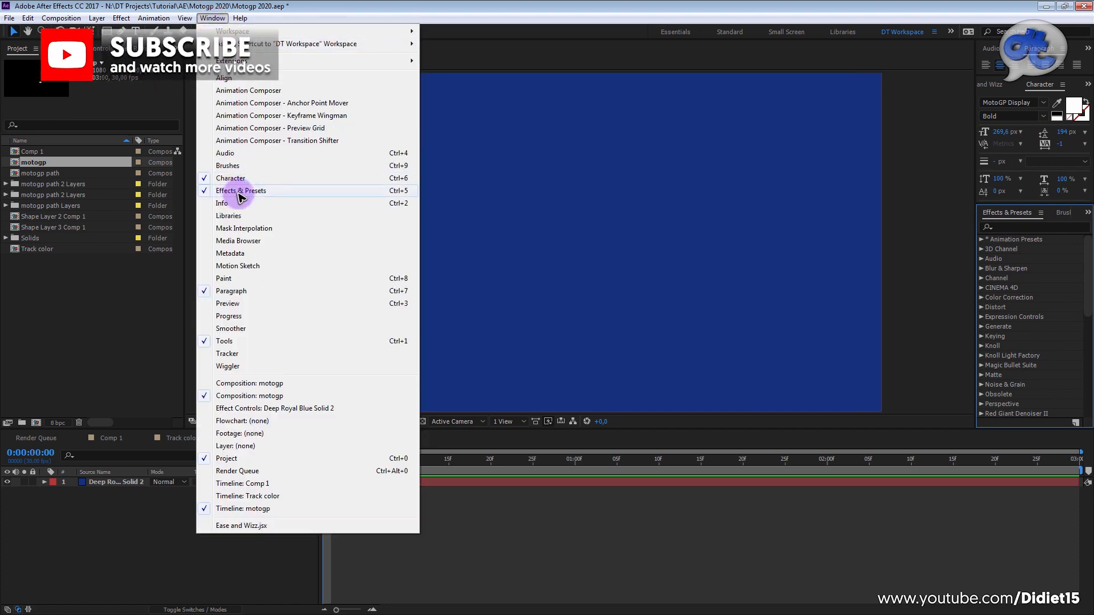
click(398, 191)
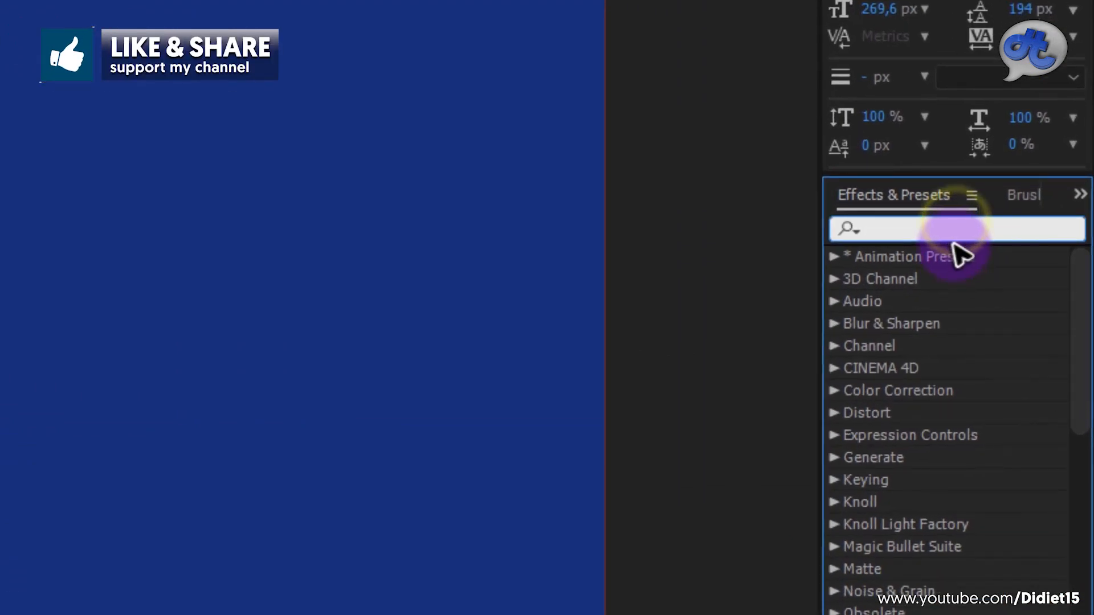
text(ramp)
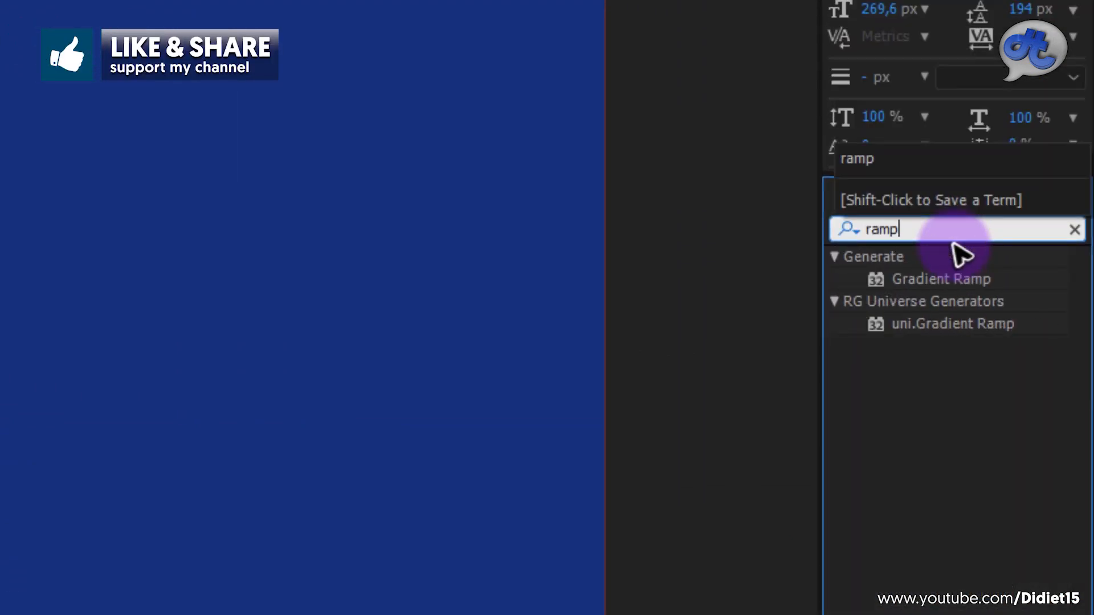
drag(975, 292, 580, 288)
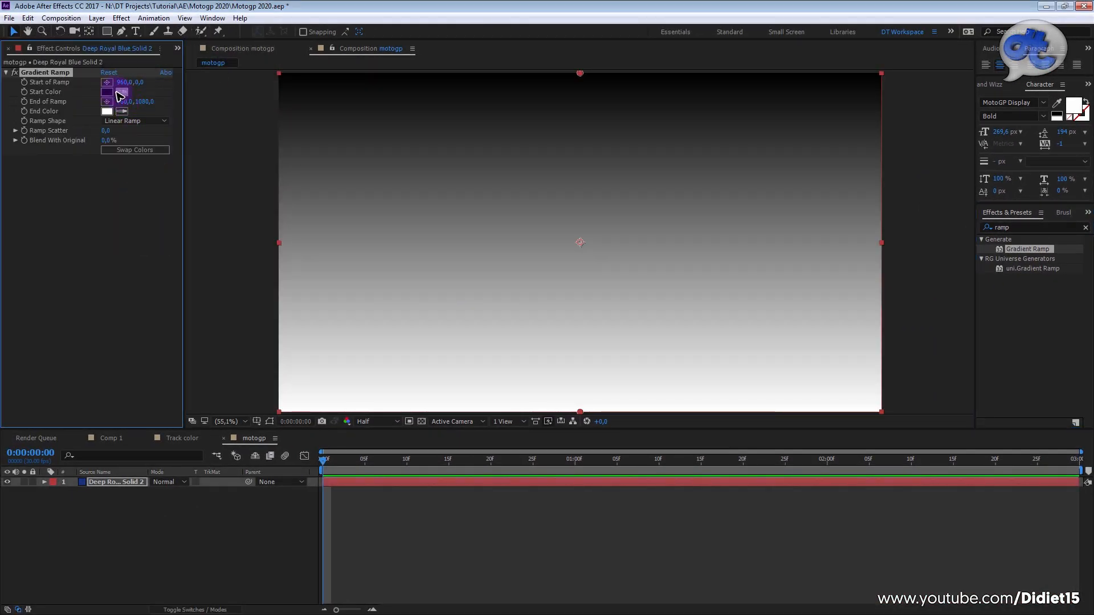
- Try to sample the Gradient Ramp's start colour from the reference image
drag(0, 231, 73, 237)
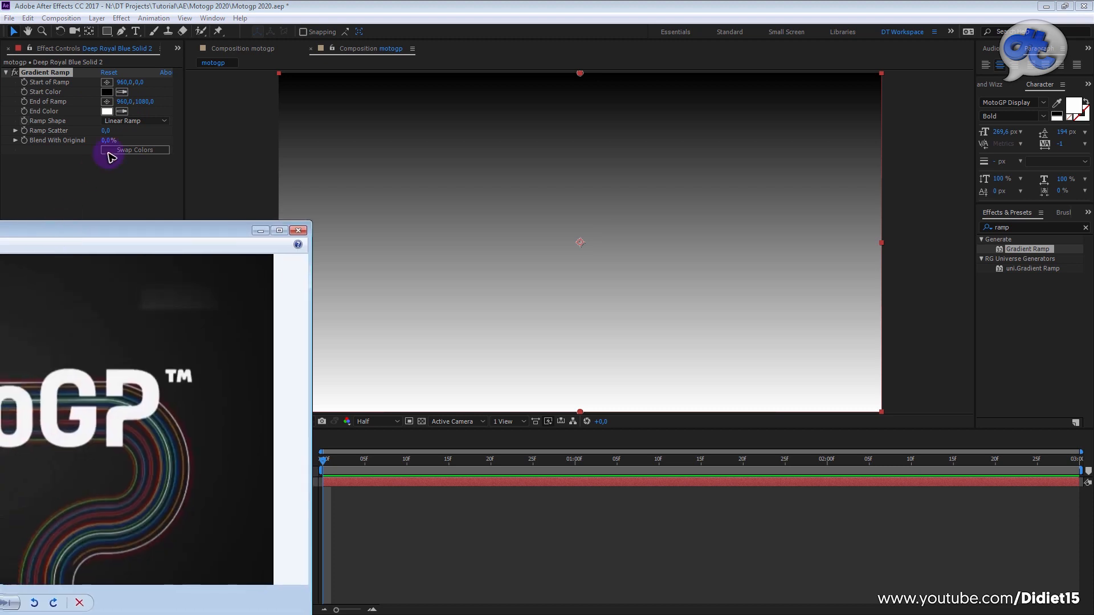
click(122, 93)
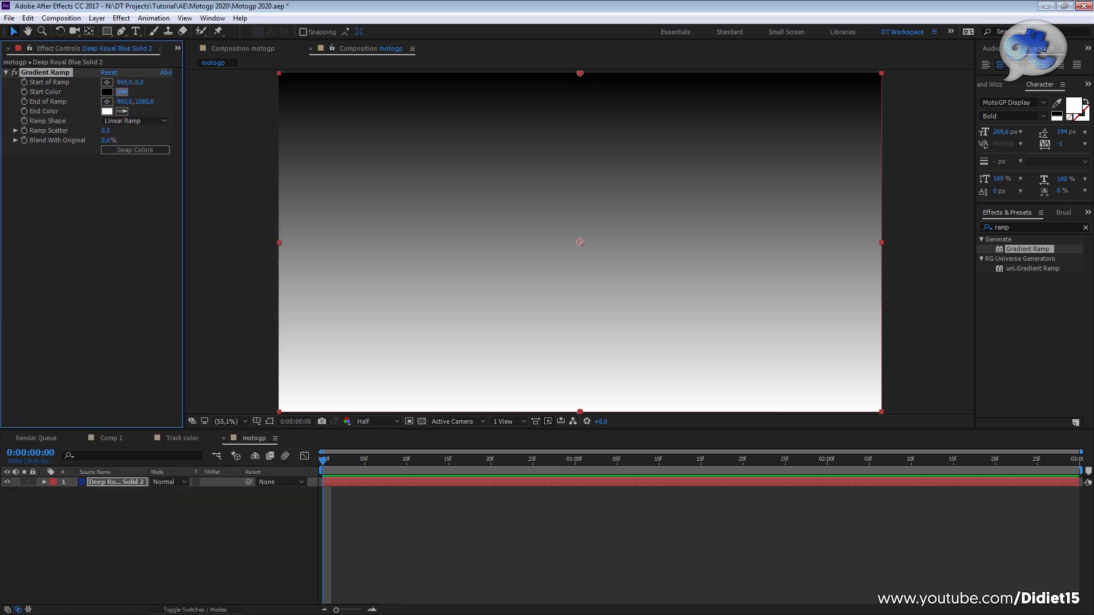
click(271, 271)
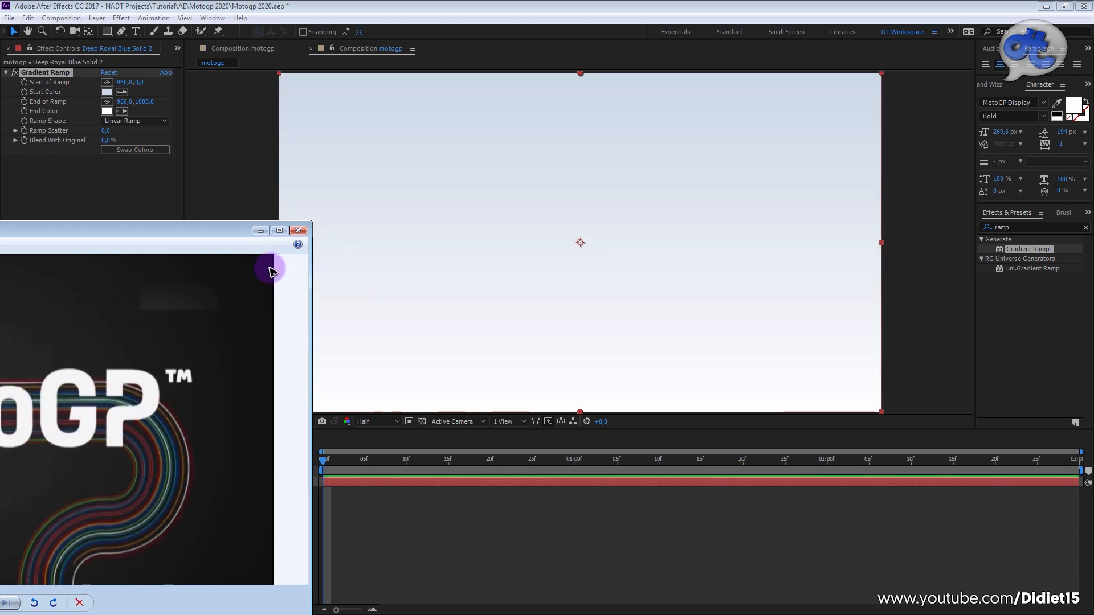
click(123, 93)
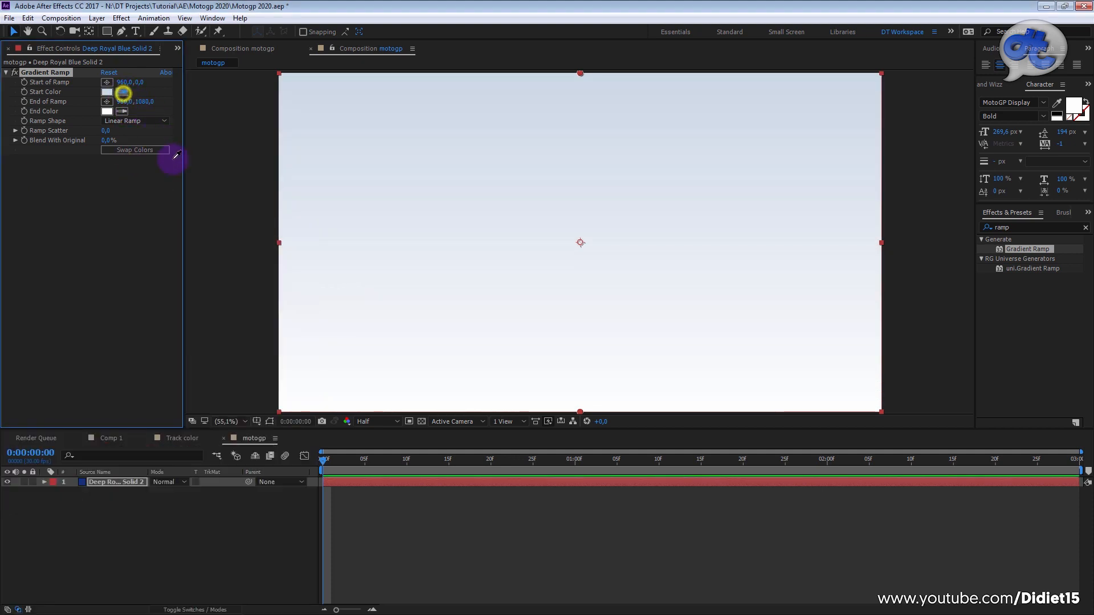
click(208, 4)
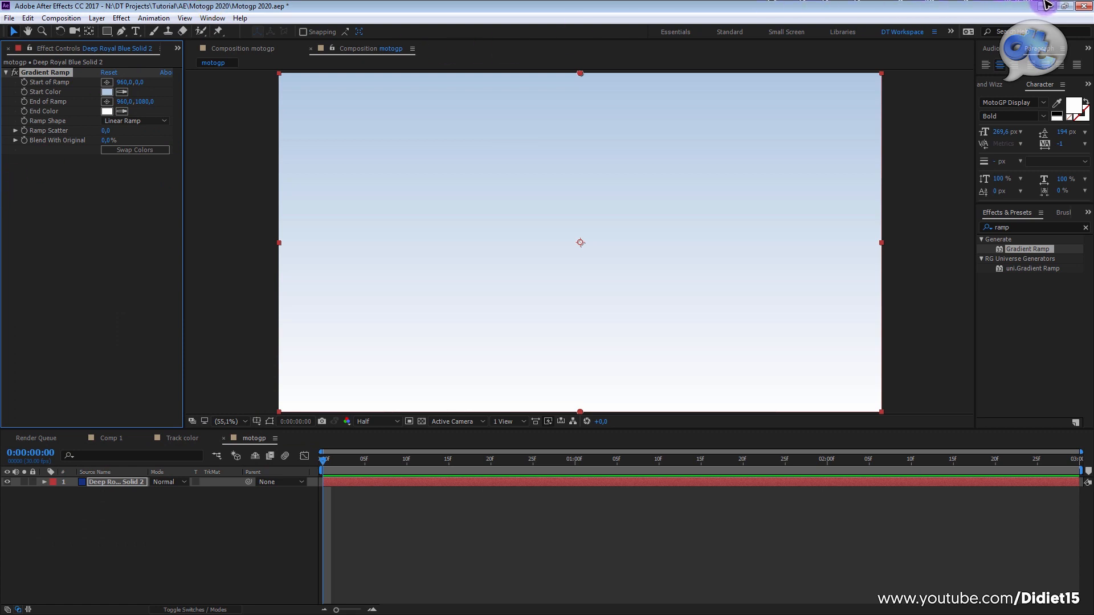
- Arrange the project window beside the reference image and sample the image's dark background as the Gradient Ramp's start colour
click(1064, 6)
drag(499, 111, 885, 17)
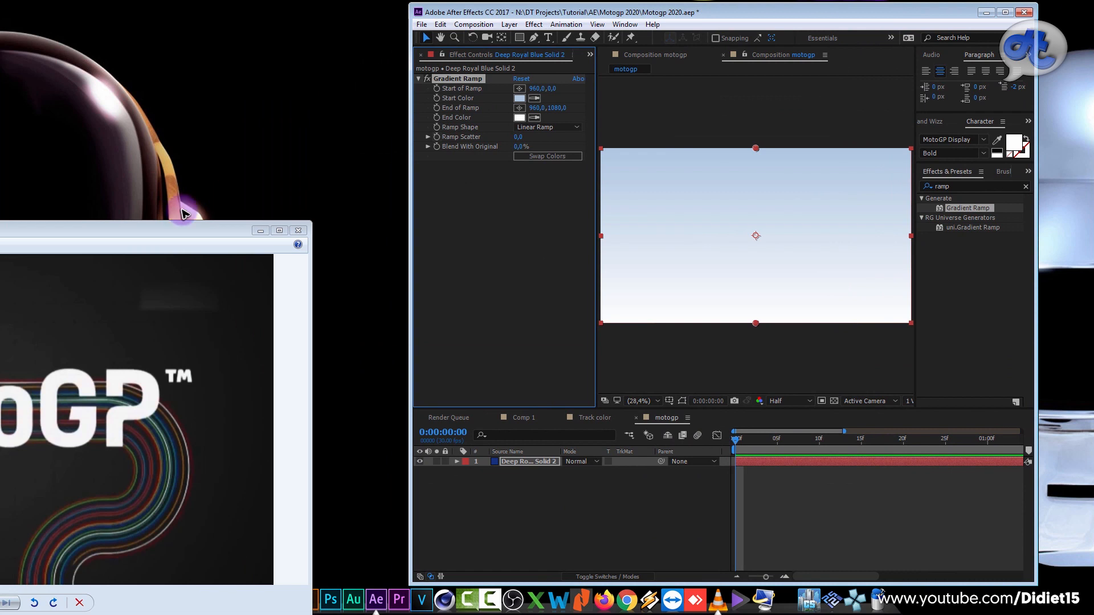
drag(181, 233, 261, 88)
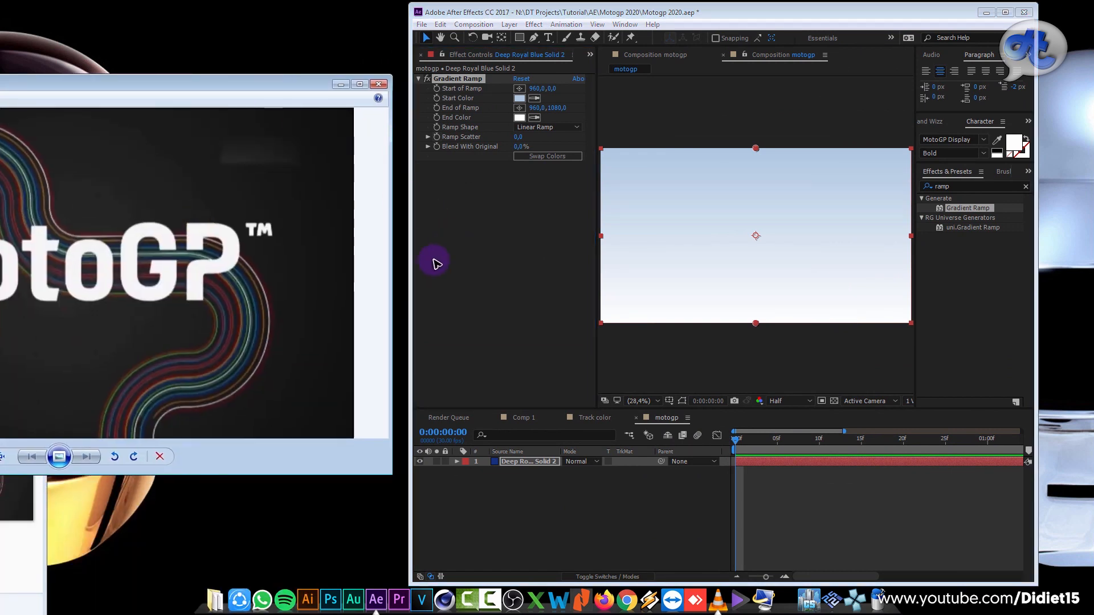
drag(389, 243, 332, 244)
drag(238, 94, 252, 81)
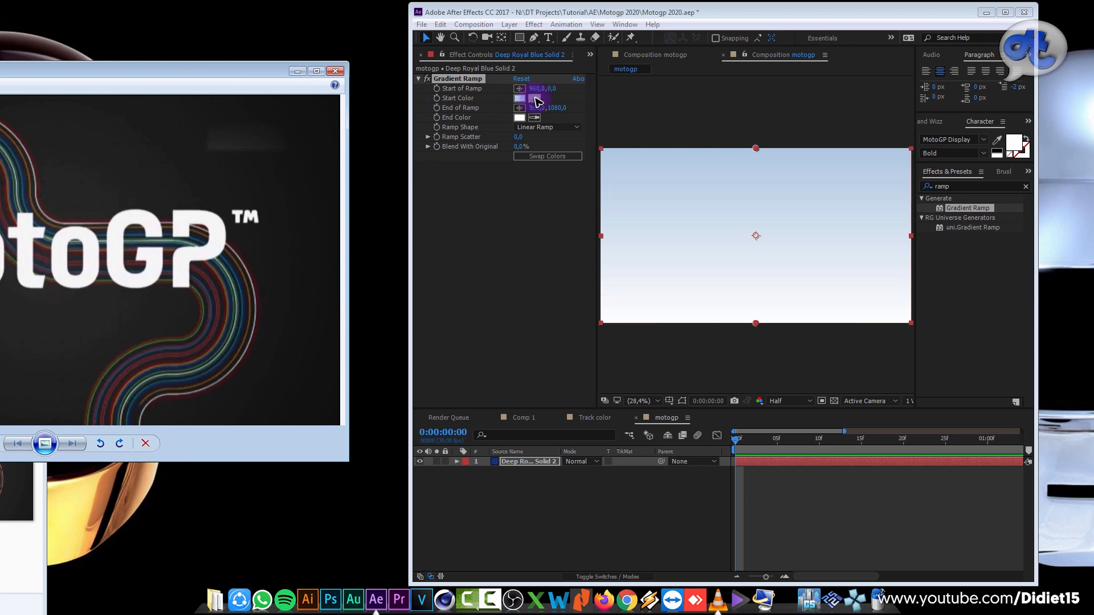
click(536, 100)
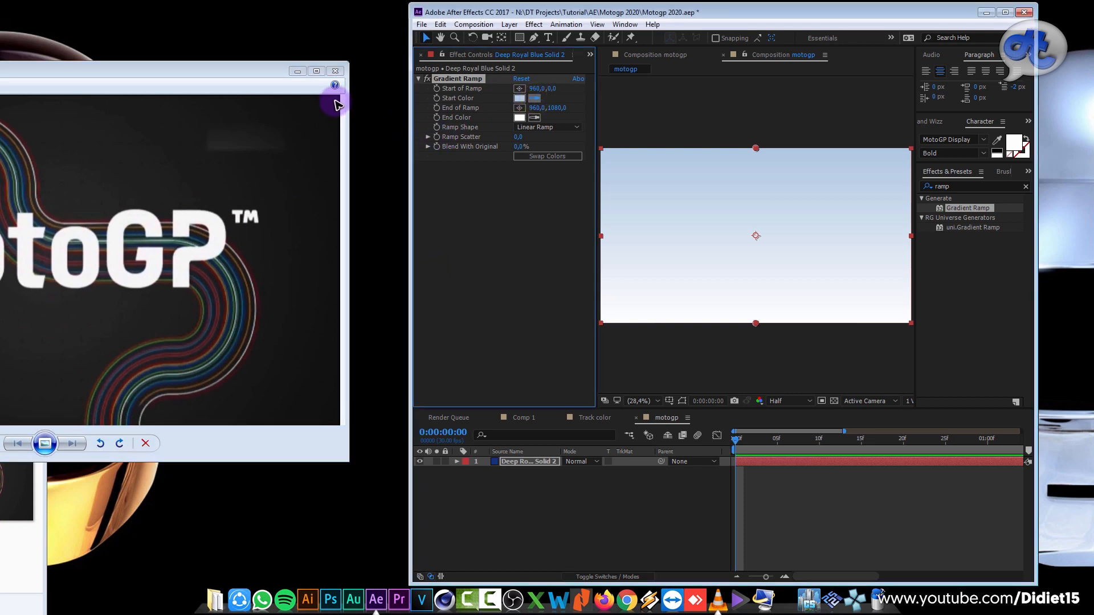
click(337, 104)
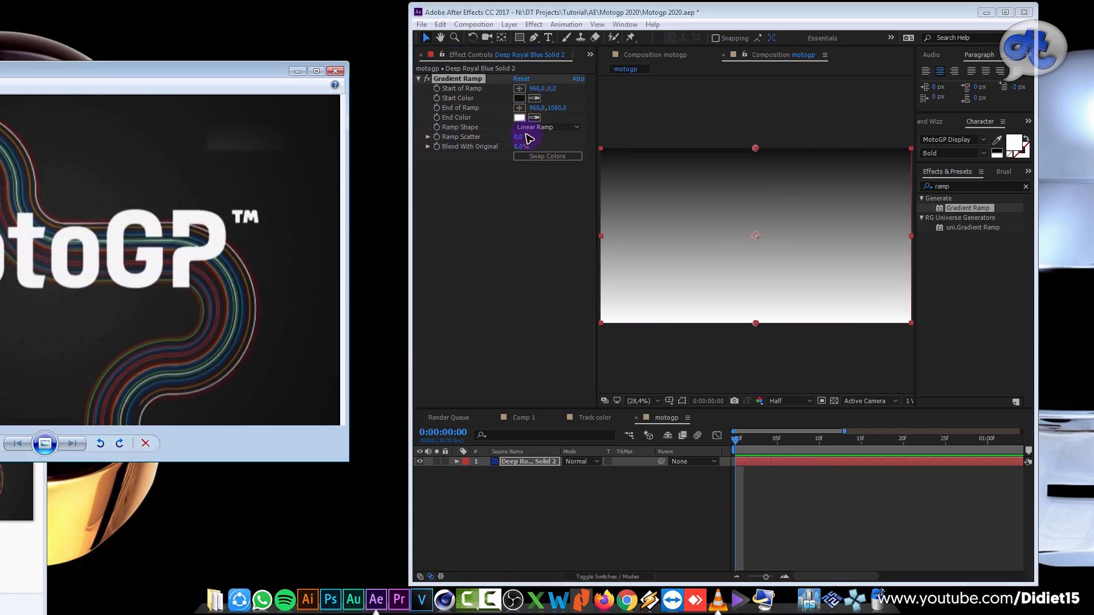
- Sample the Gradient Ramp's end colour from the reference image's lighter background and maximise the project window
click(535, 120)
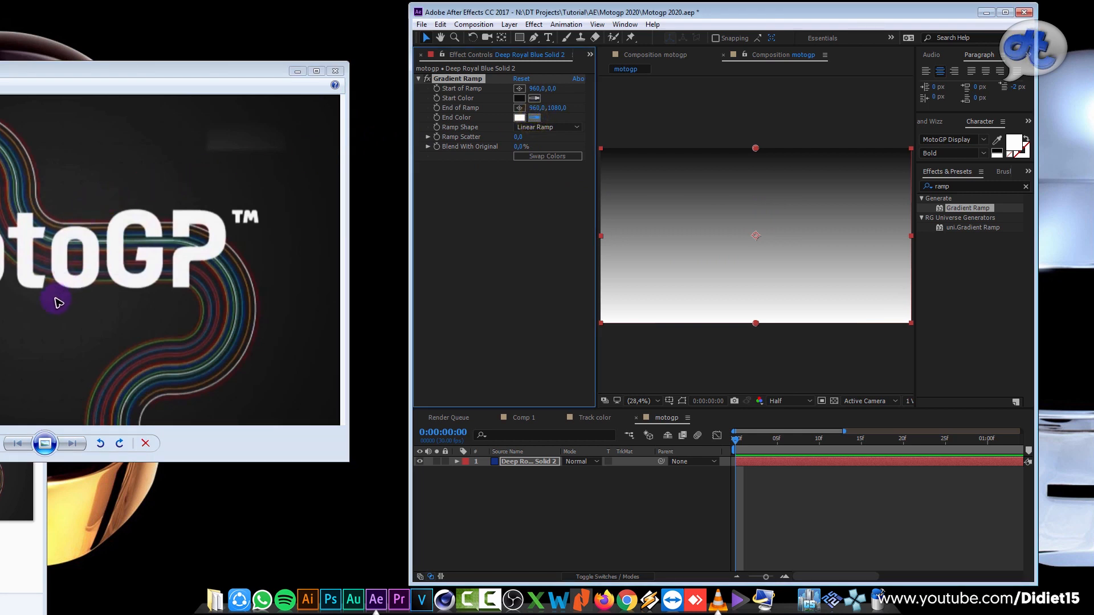
click(32, 304)
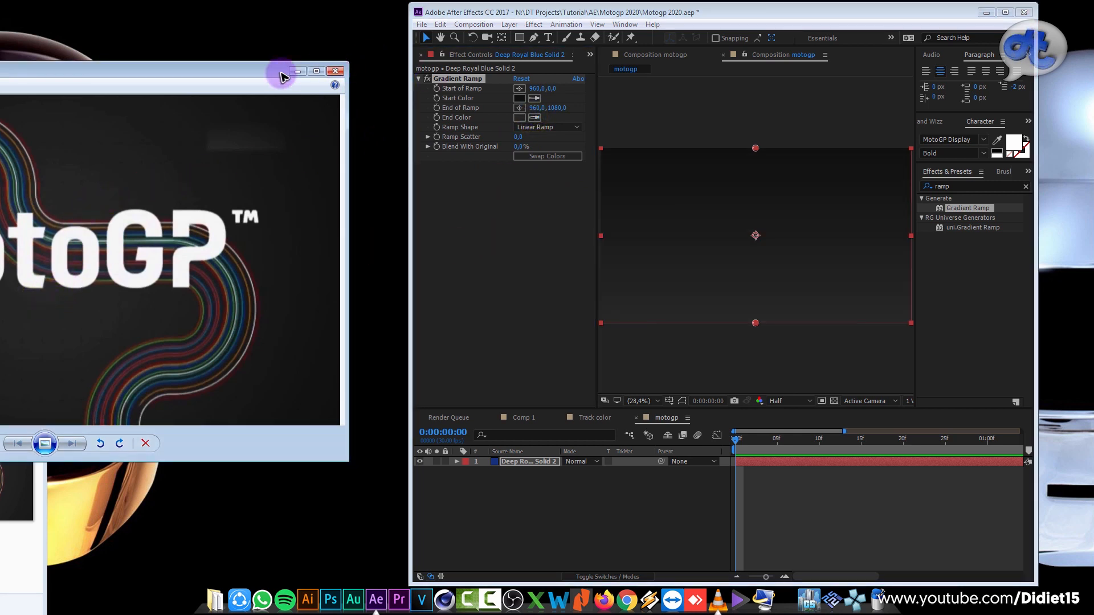
click(1003, 14)
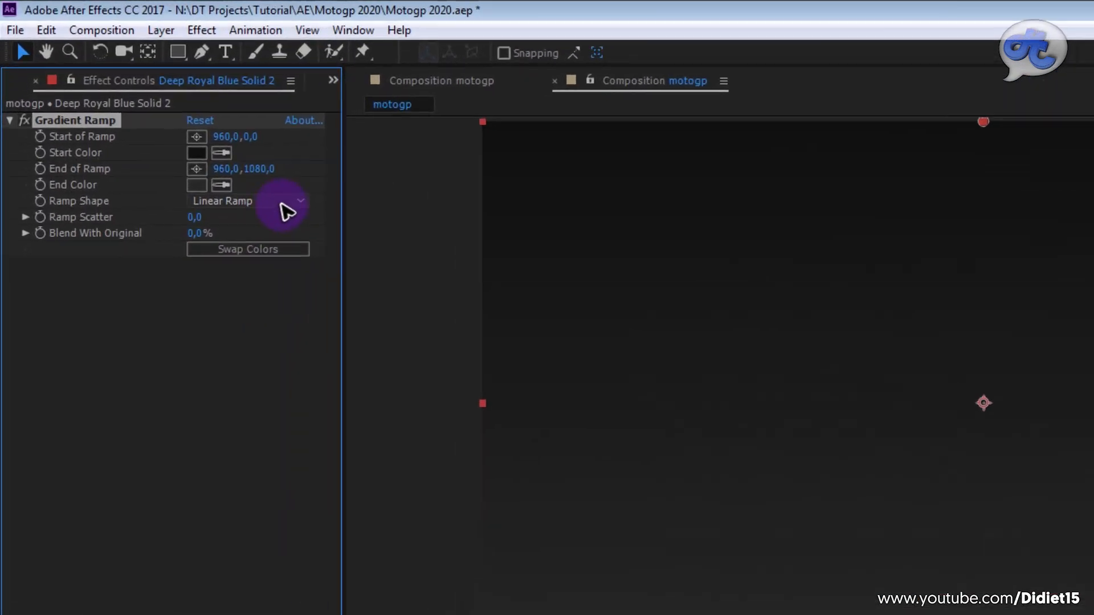
- Set the Gradient Ramp's shape to Radial Ramp and place its end point at the composition's centre
click(171, 120)
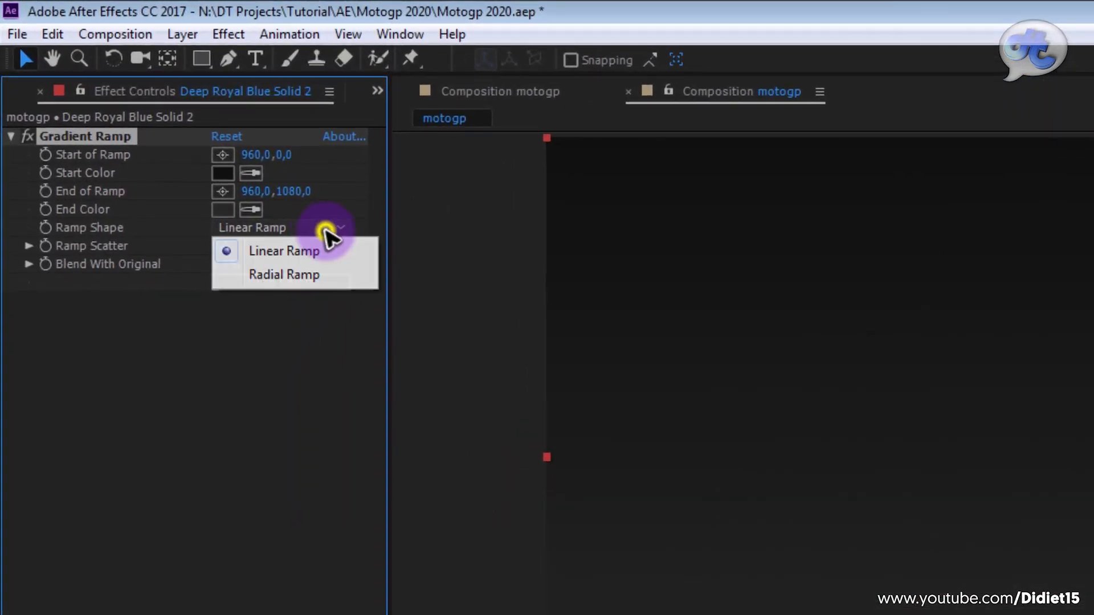
click(301, 276)
click(222, 191)
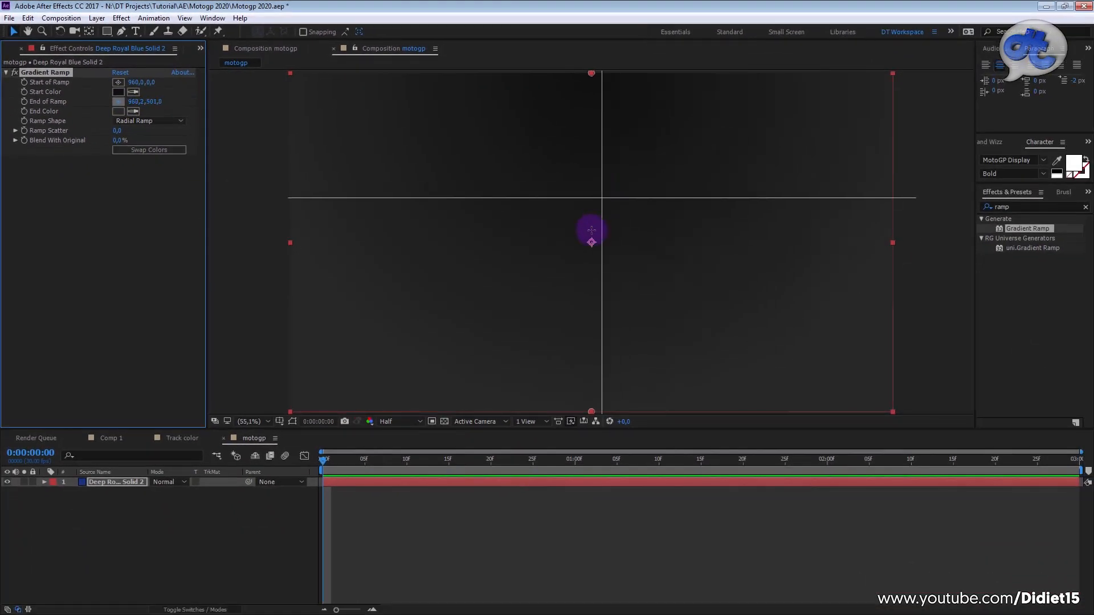
click(591, 243)
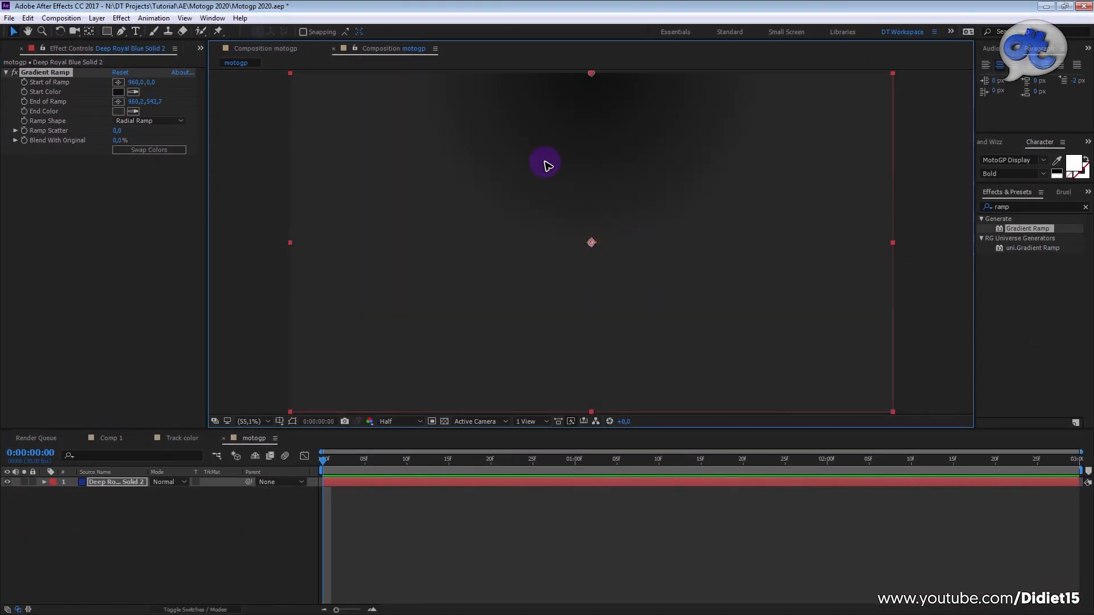
- Try several positions for the radial ramp's start and end points around the frame
click(120, 82)
click(430, 303)
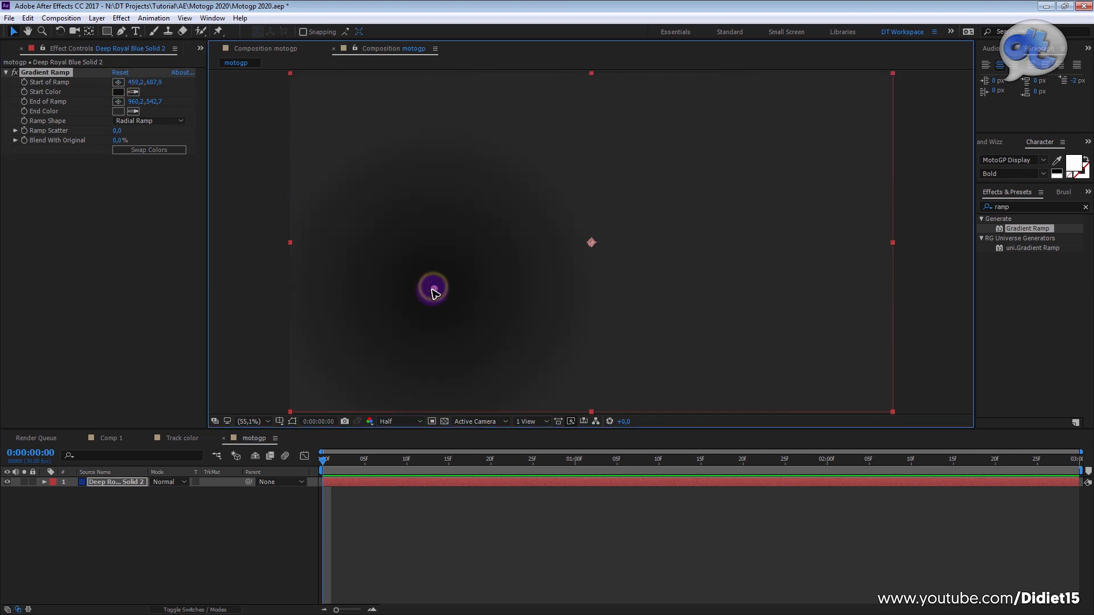
drag(429, 304, 431, 229)
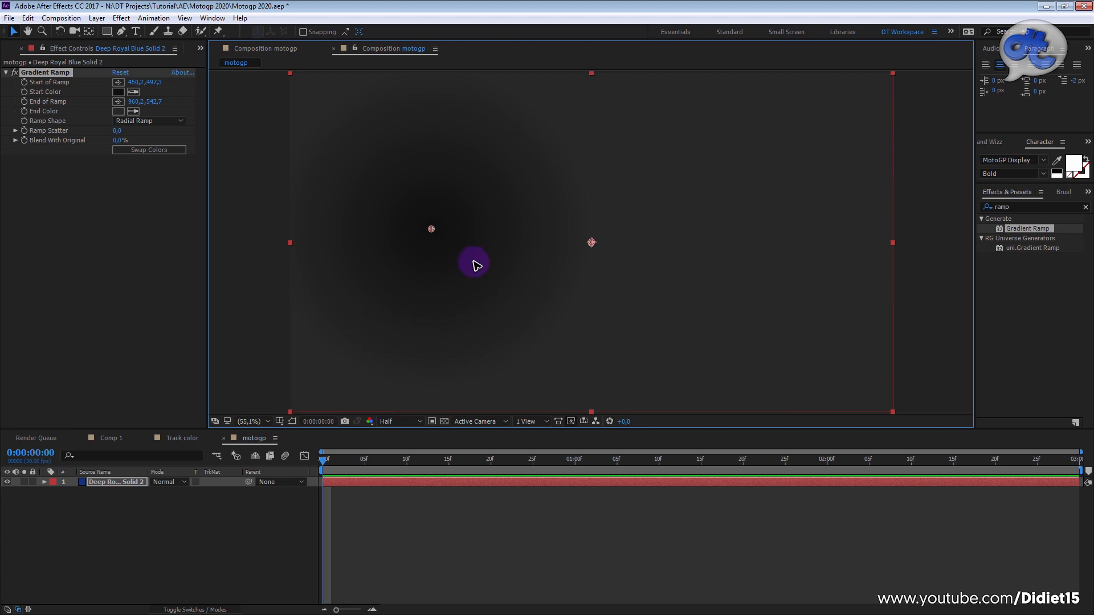
drag(454, 225, 398, 165)
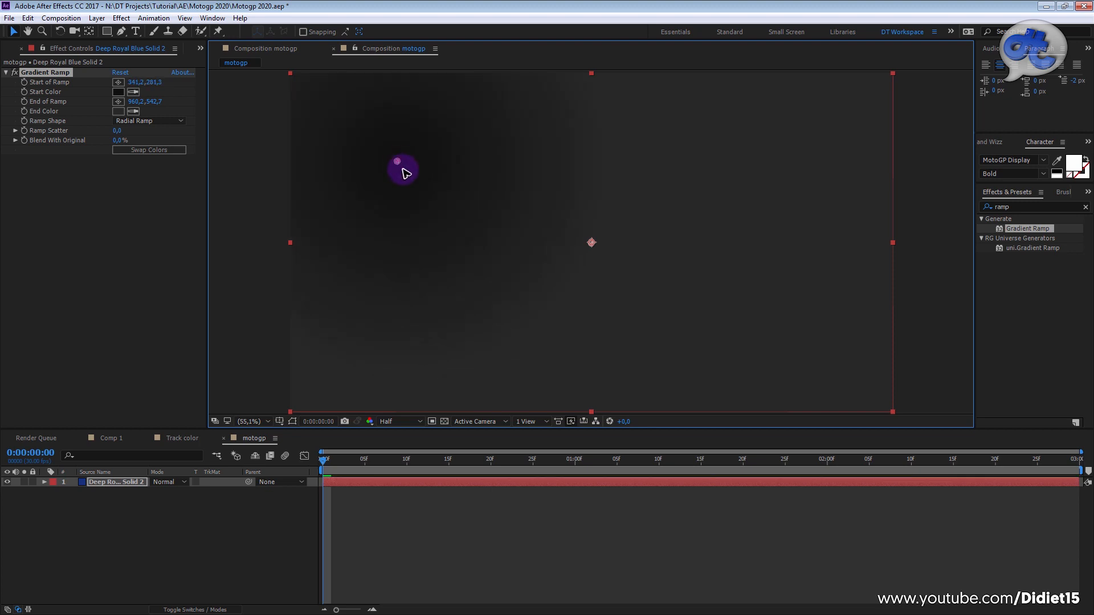
drag(592, 244, 617, 262)
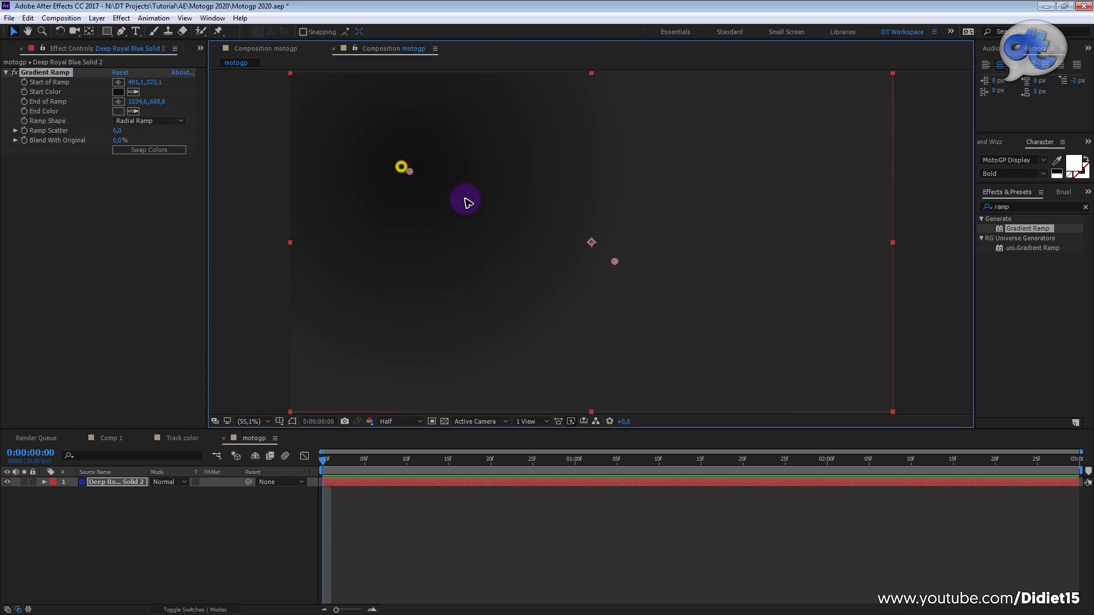
drag(438, 188, 527, 231)
drag(615, 260, 702, 179)
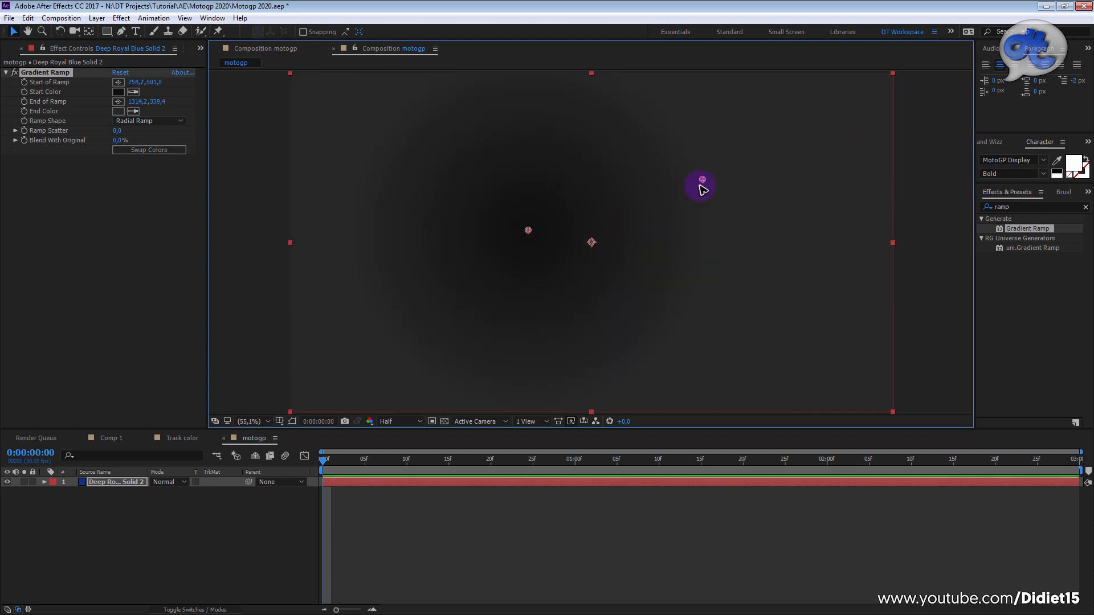
- Swap the ramp colours, move the end point to the frame's upper-right corner, and centre the start point at about 963.8, 531.8
click(137, 151)
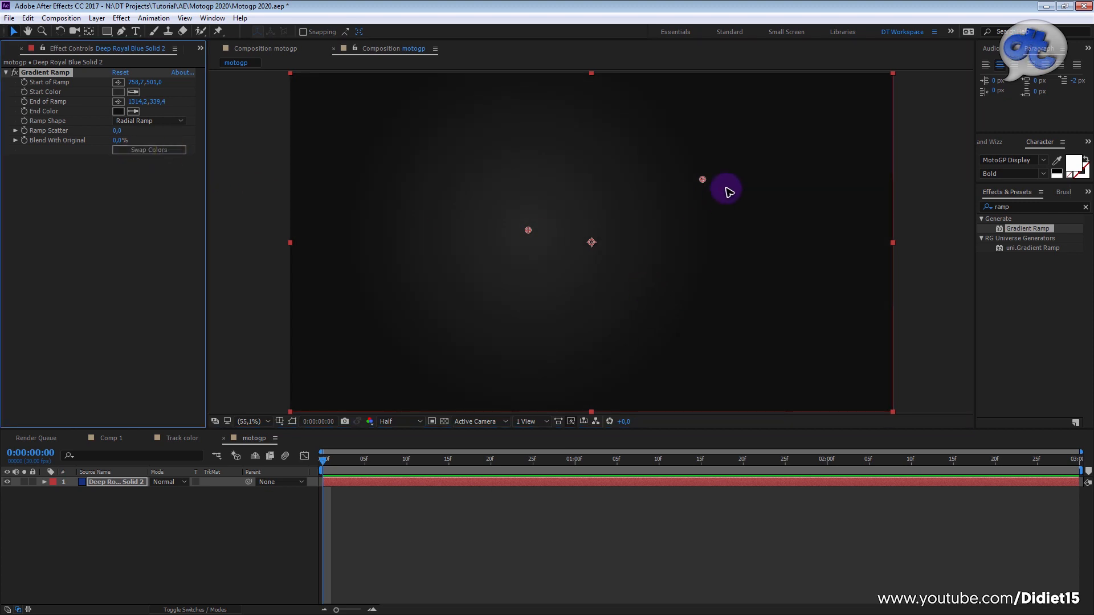
drag(712, 185, 892, 91)
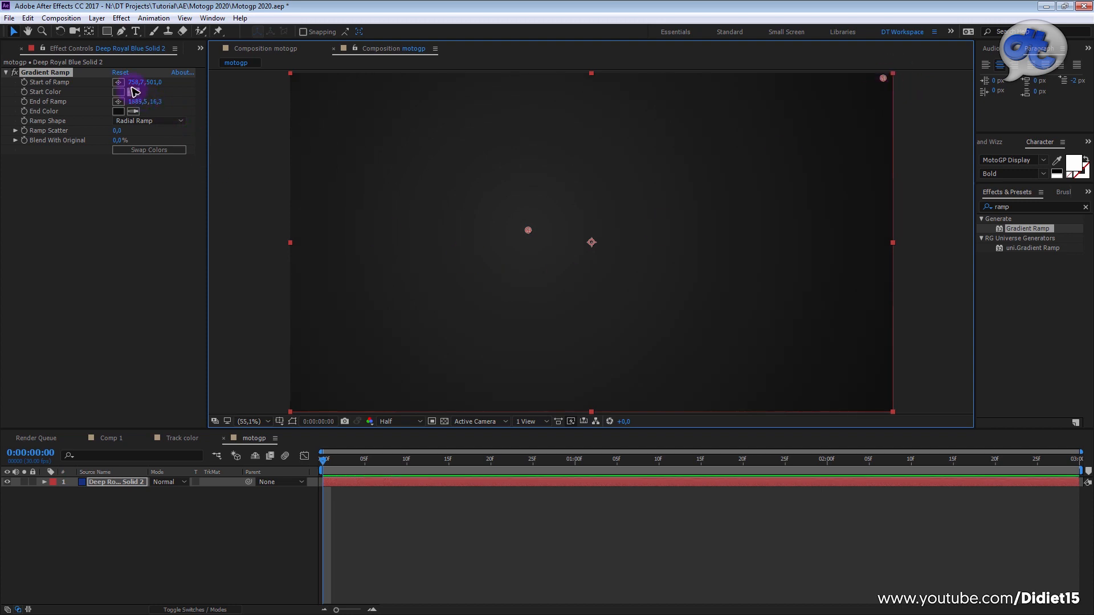
drag(564, 240, 595, 237)
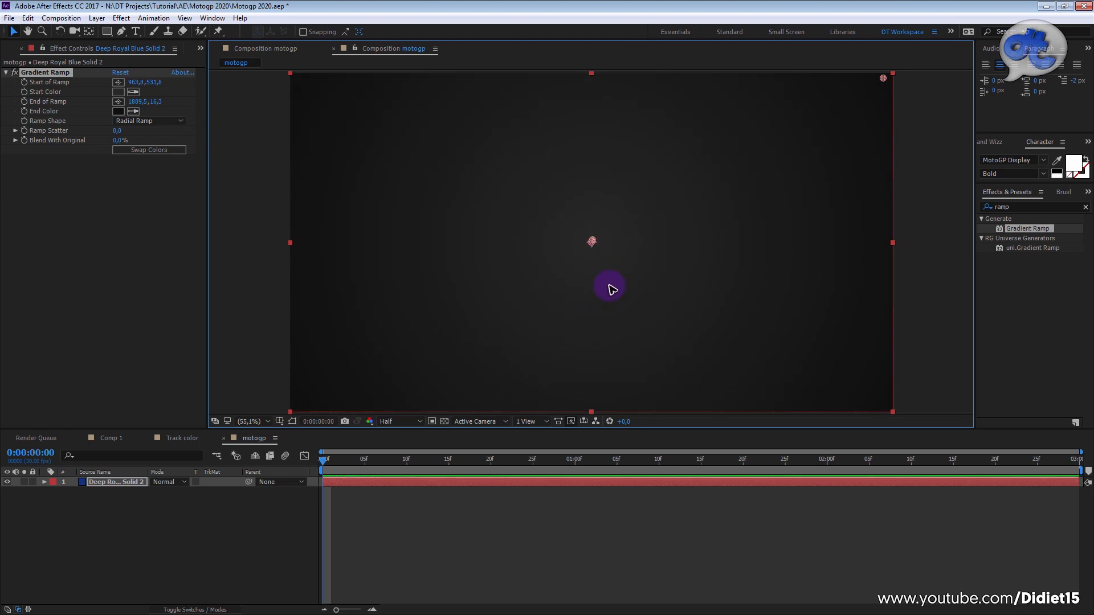
scroll(608, 282, down, 1)
scroll(608, 281, up, 1)
scroll(610, 285, down, 3)
scroll(610, 285, up, 2)
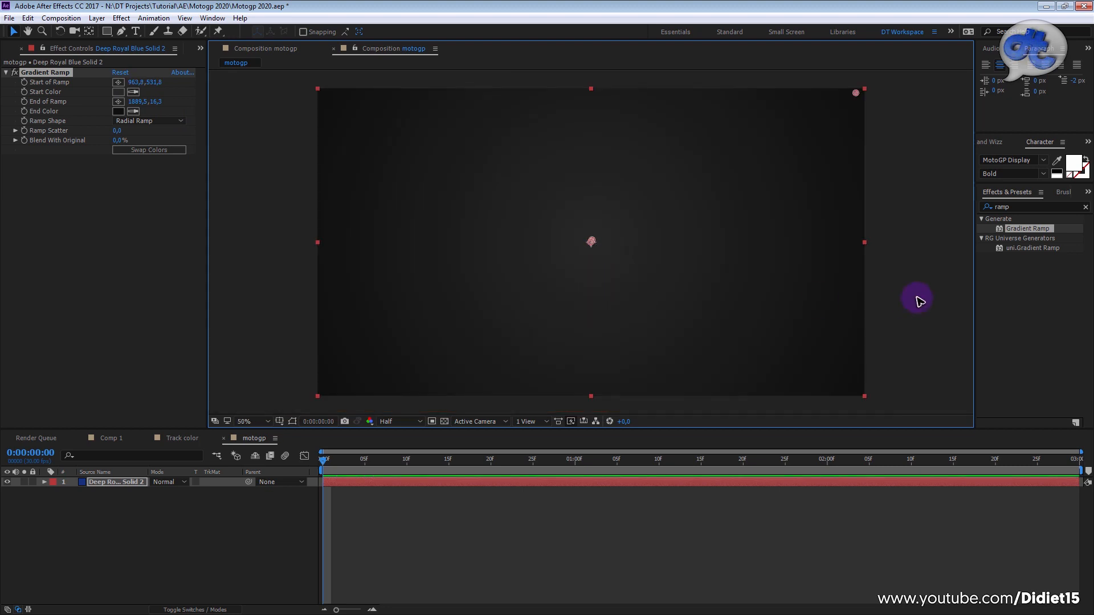
click(917, 287)
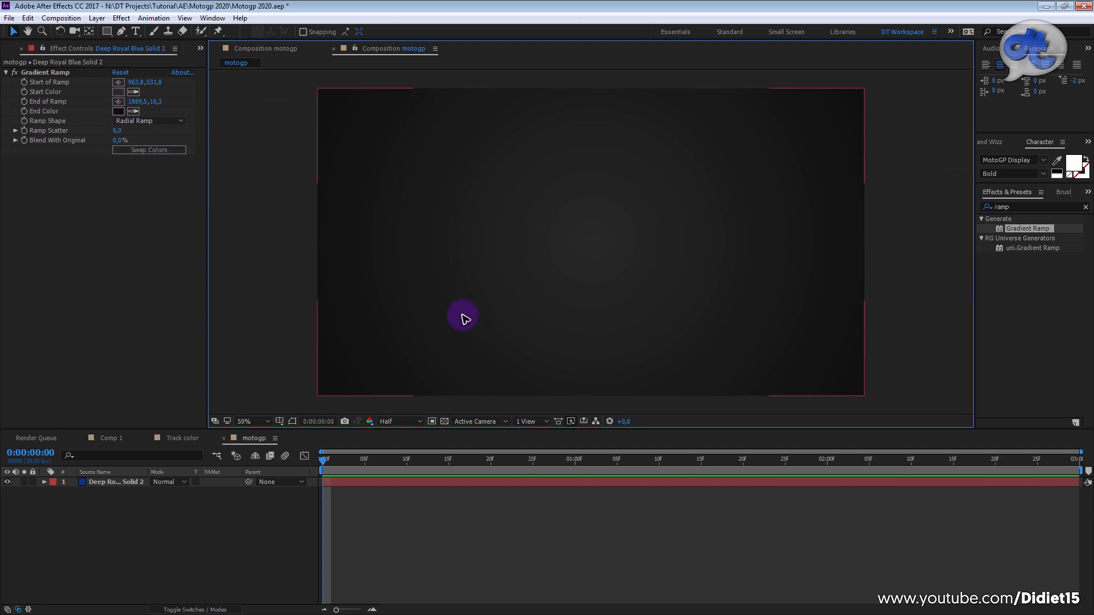
- Compare the gradient background with the reference image and close the image viewer
click(126, 147)
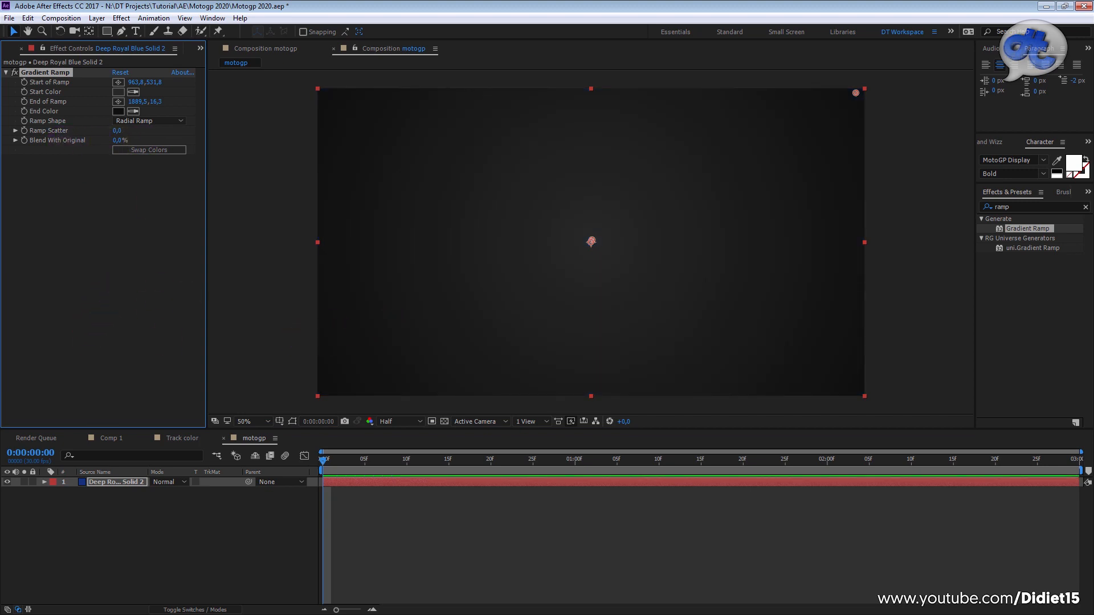
key(alt+Tab)
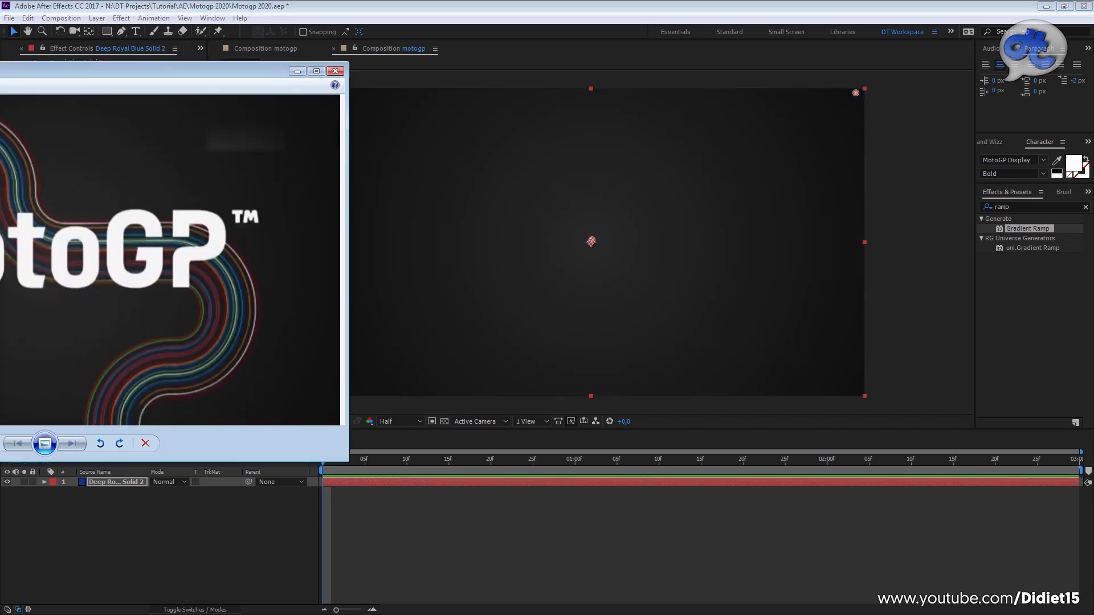
click(335, 71)
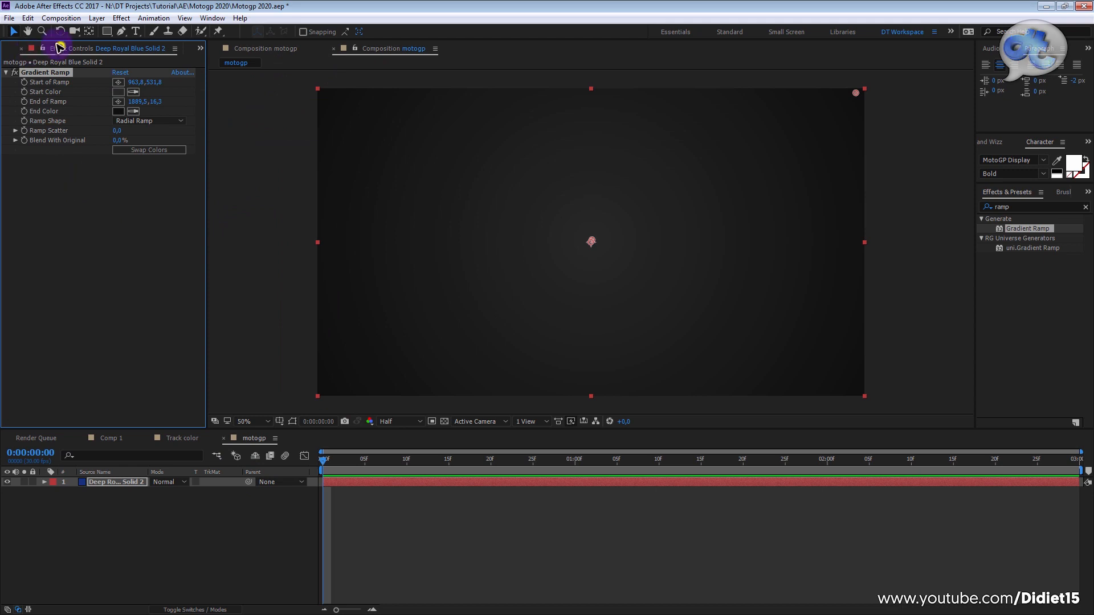
- Add the Track color composition to the motogp timeline above the gradient solid
scroll(61, 47, up, 1)
scroll(61, 48, down, 1)
scroll(60, 49, up, 1)
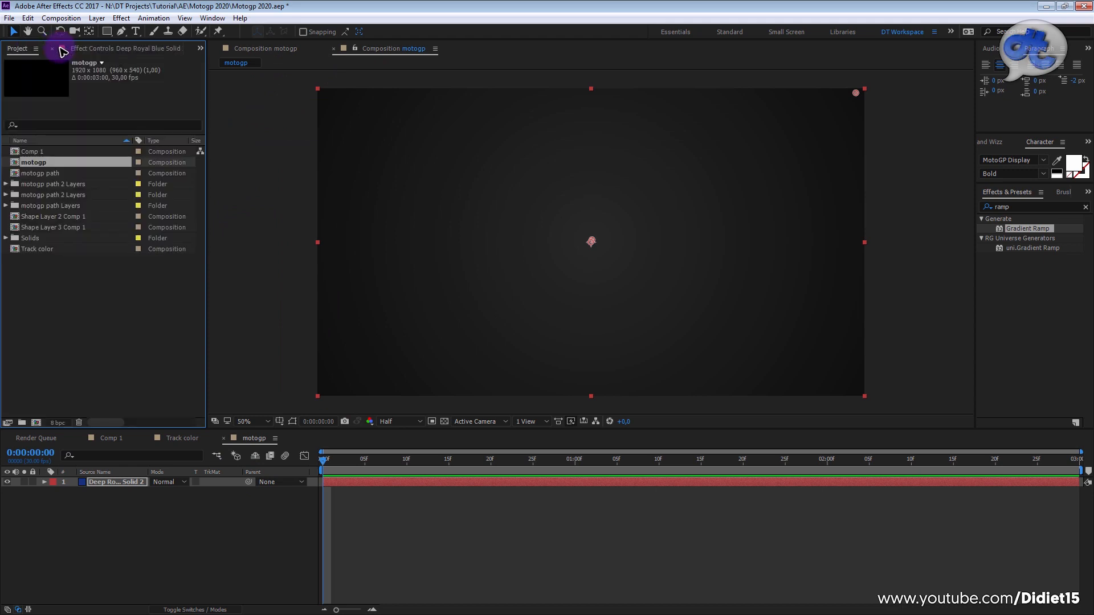
click(55, 175)
click(41, 249)
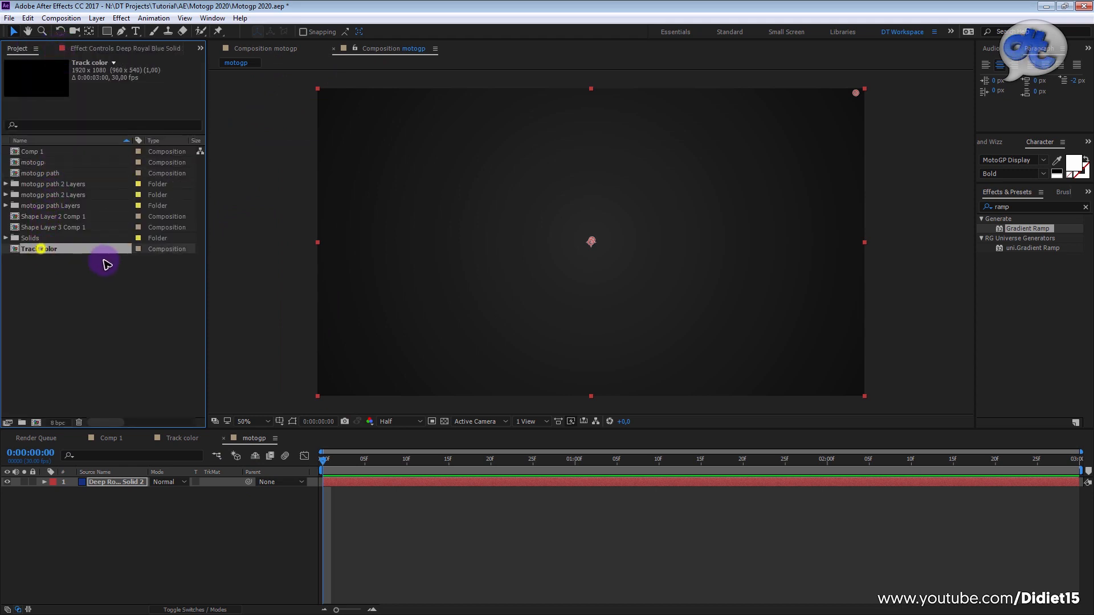
drag(70, 329, 126, 481)
- Preview the track line animation over the gradient, stop at 0:00:01:08, and enlarge the composition view
click(410, 552)
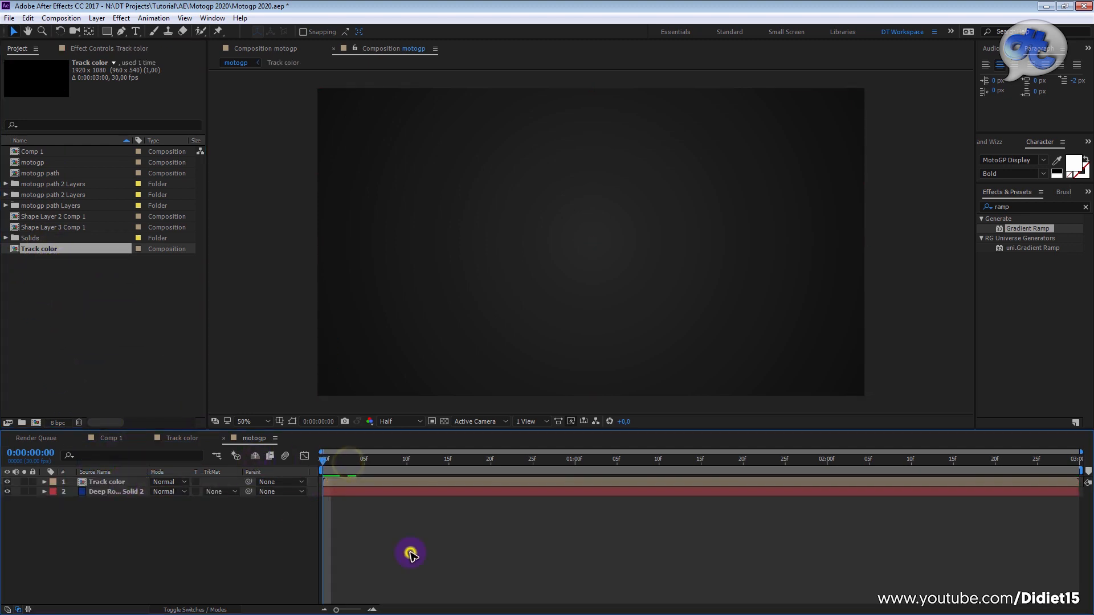
key(space)
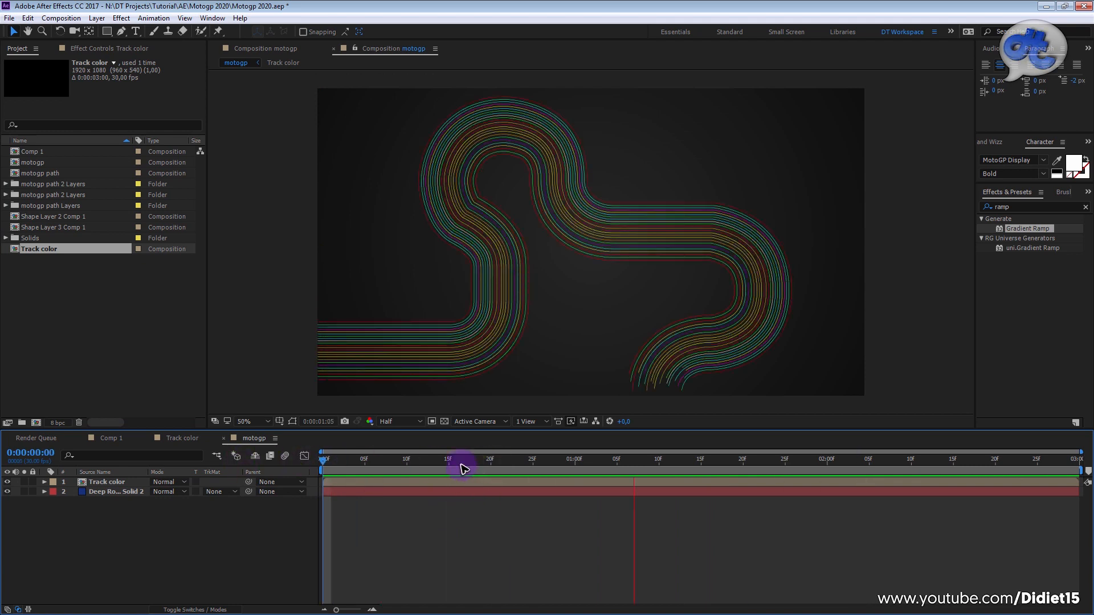
key(space)
drag(504, 434, 501, 458)
- Create a text layer reading "MotoGP" in the motogp composition and return to the Selection tool
right_click(231, 564)
mouse_move(312, 455)
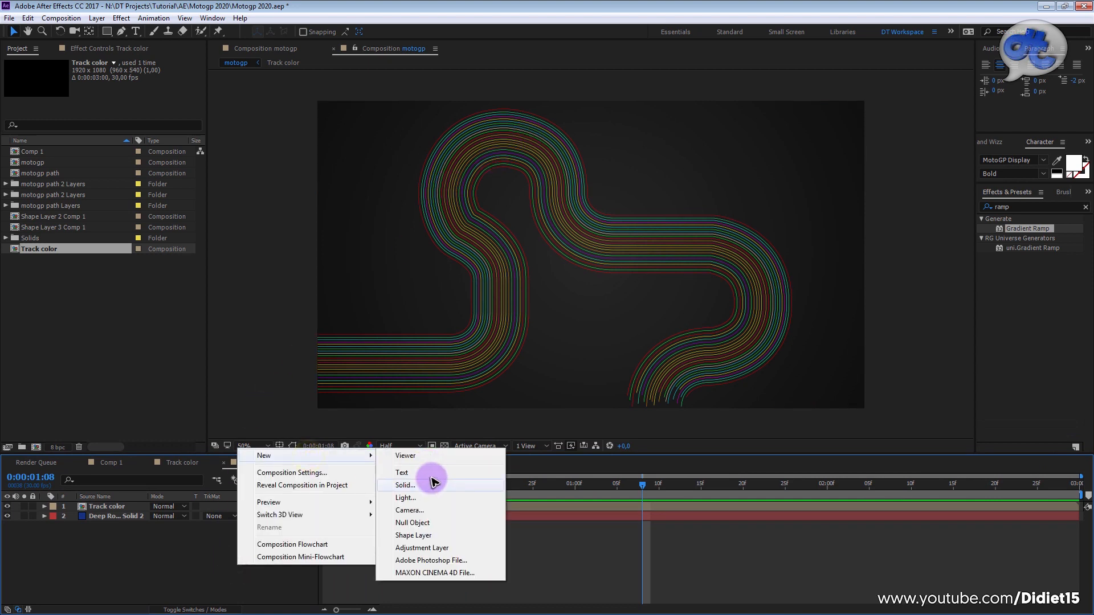
click(471, 471)
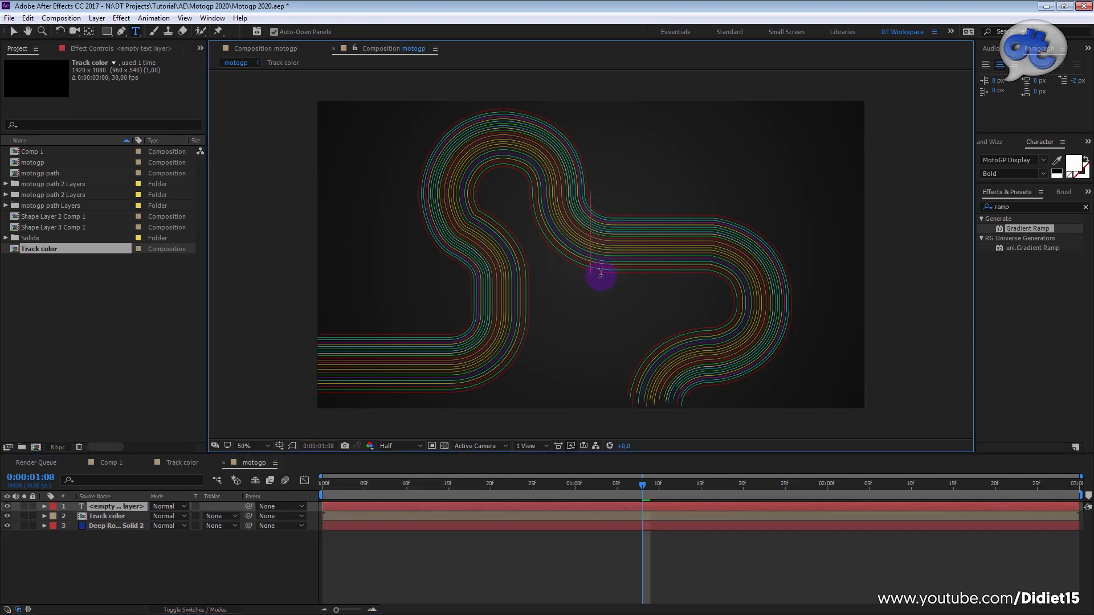
text(Moto)
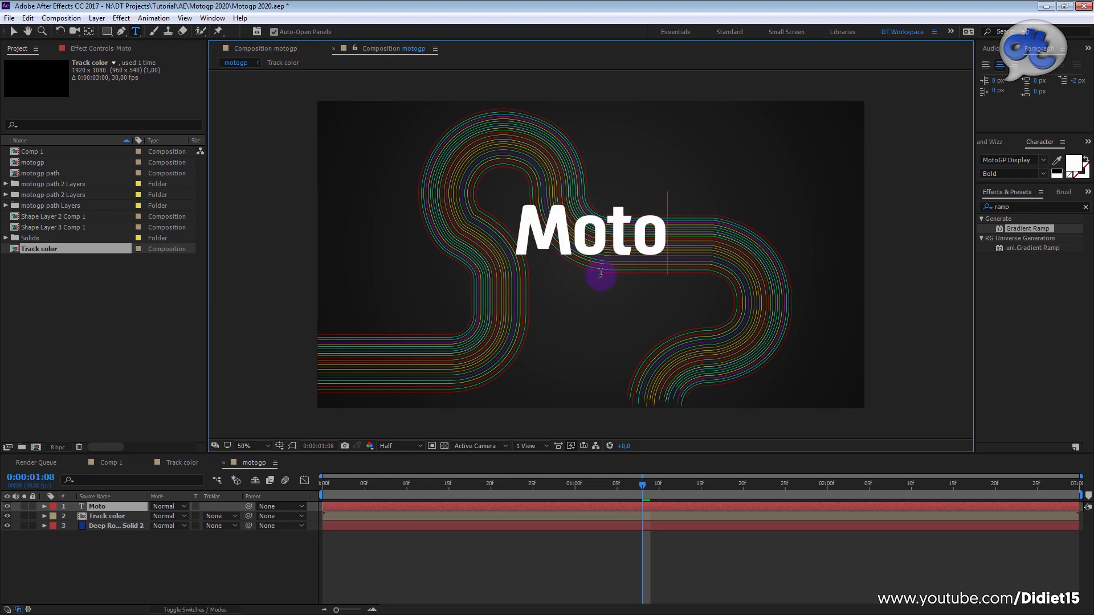
text(GP)
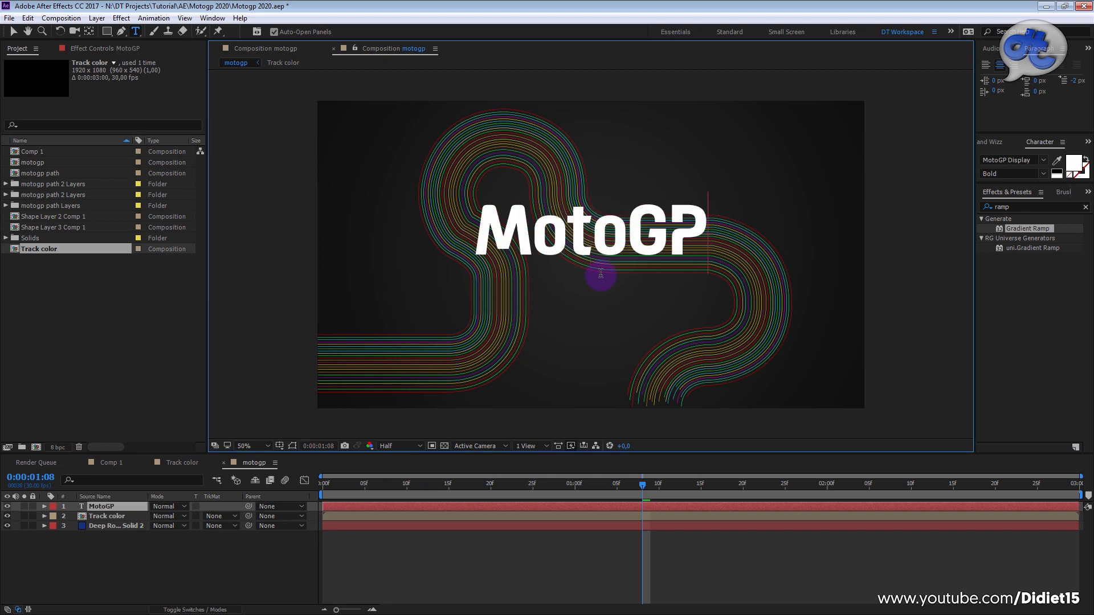
click(248, 584)
click(13, 31)
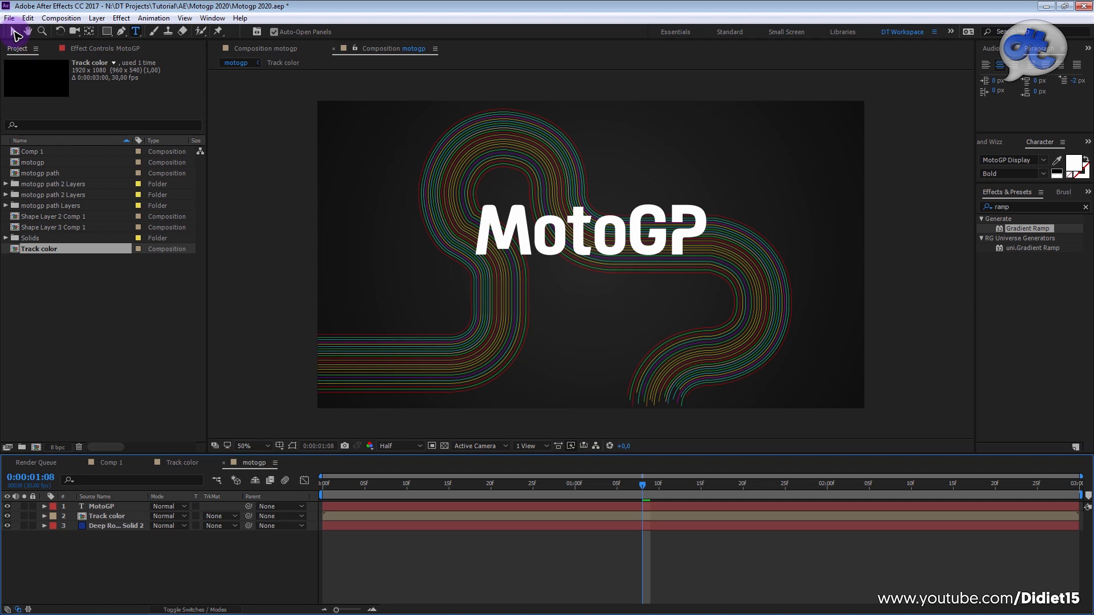
- Show the title/action safe guides and move the MotoGP text down near the frame's centre
click(590, 233)
click(280, 445)
click(319, 459)
drag(619, 251, 627, 273)
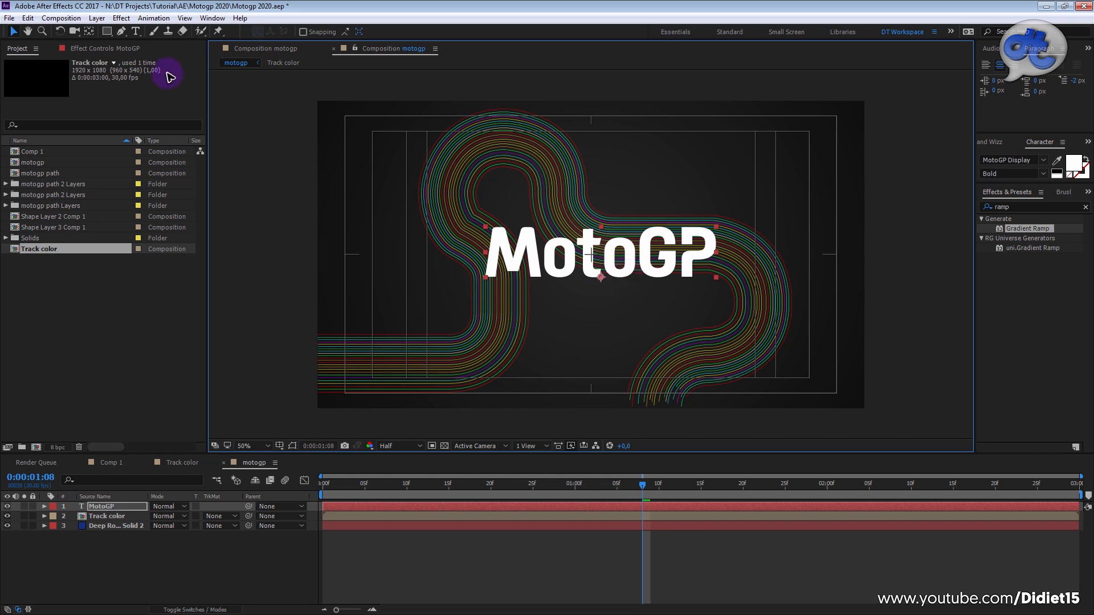
- Move the MotoGP text's anchor point to the middle of the text with the Pan Behind tool
click(89, 31)
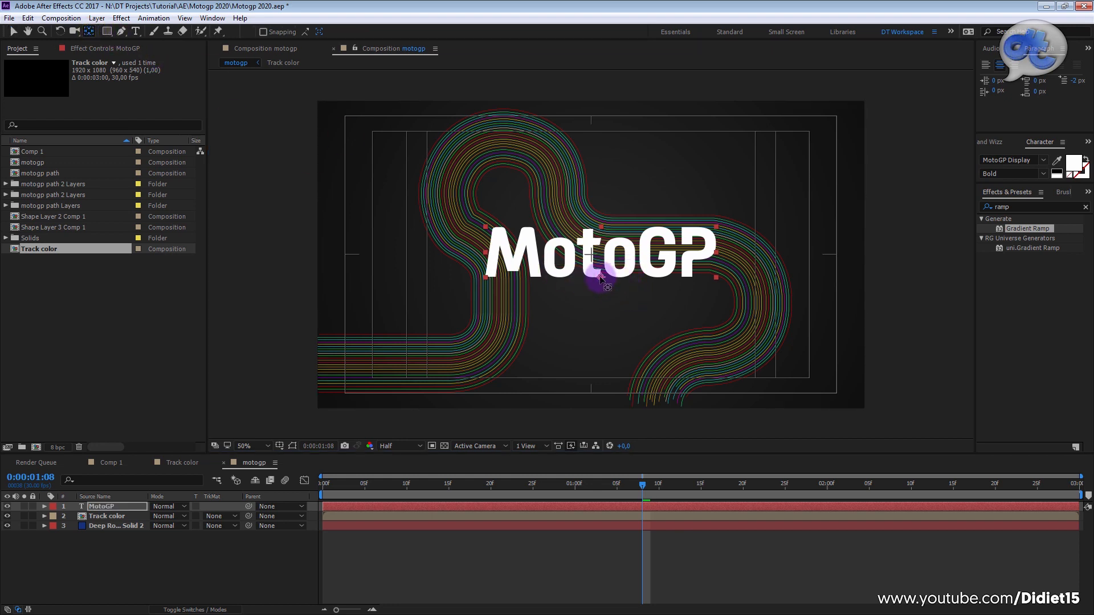
drag(596, 252, 600, 255)
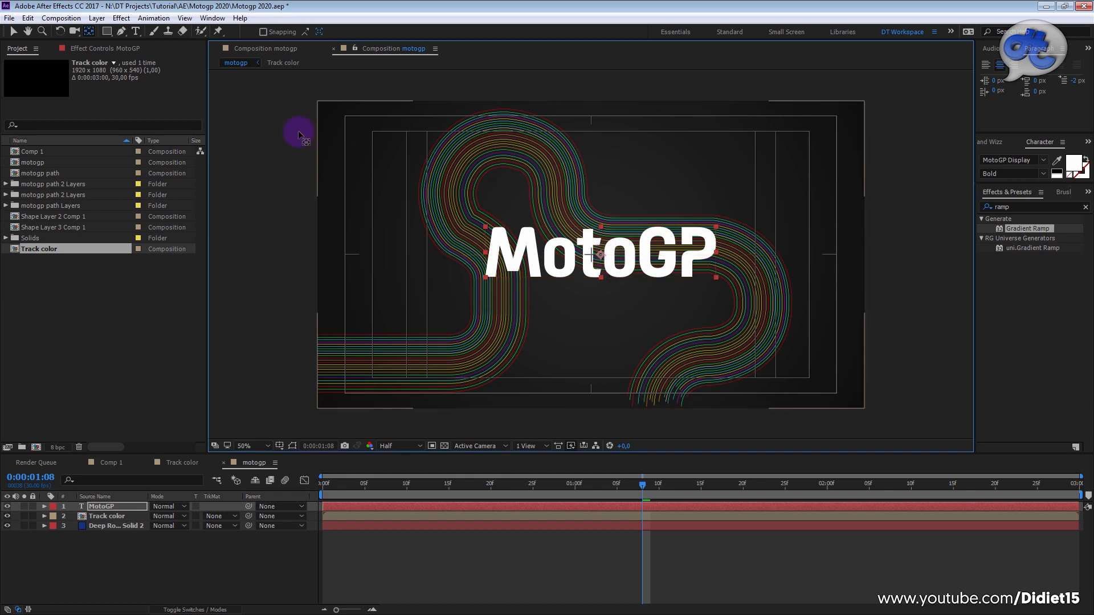
- Center the MotoGP text layer in the composition view
click(14, 32)
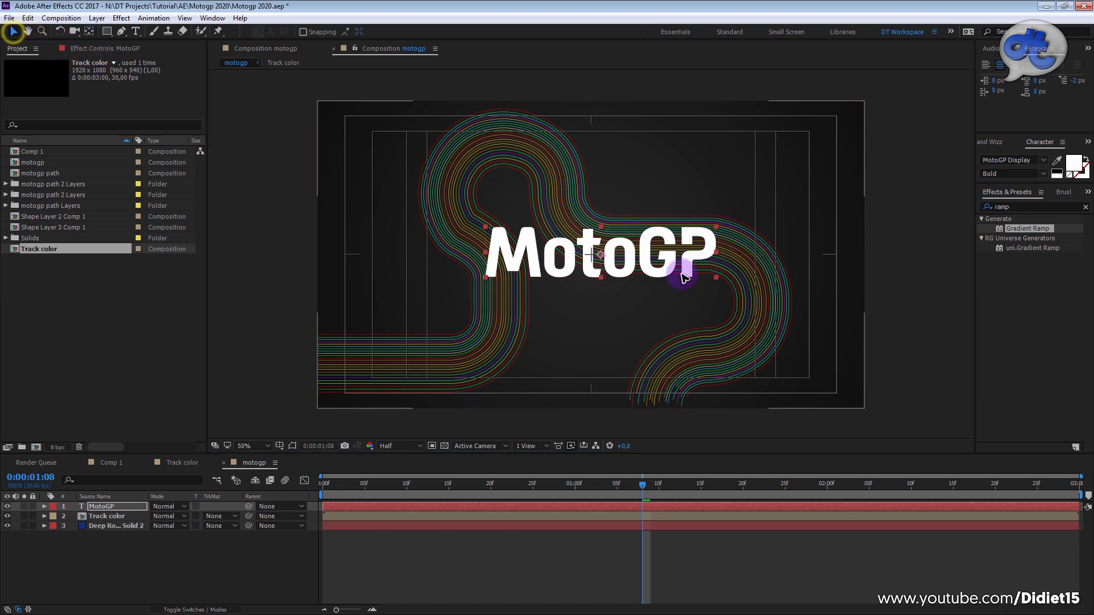
drag(607, 256, 607, 262)
right_click(607, 261)
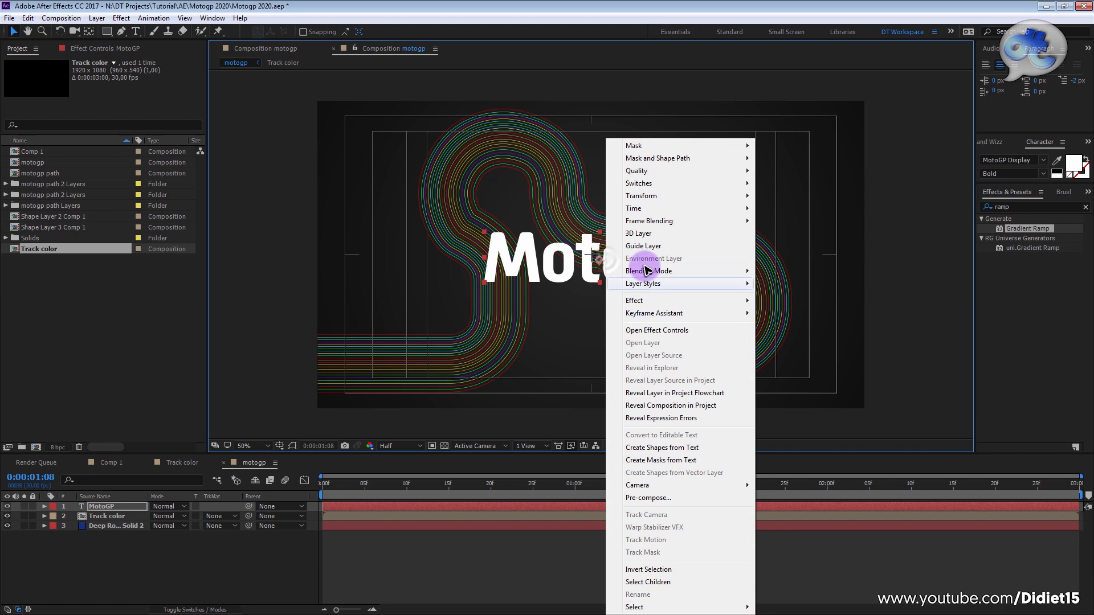
click(659, 195)
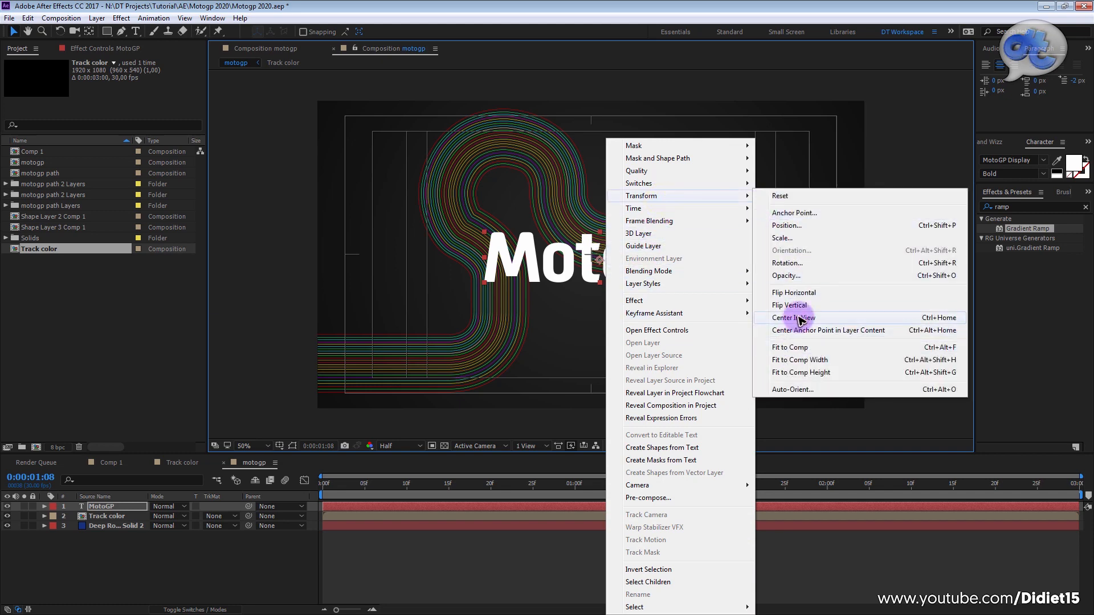
click(809, 318)
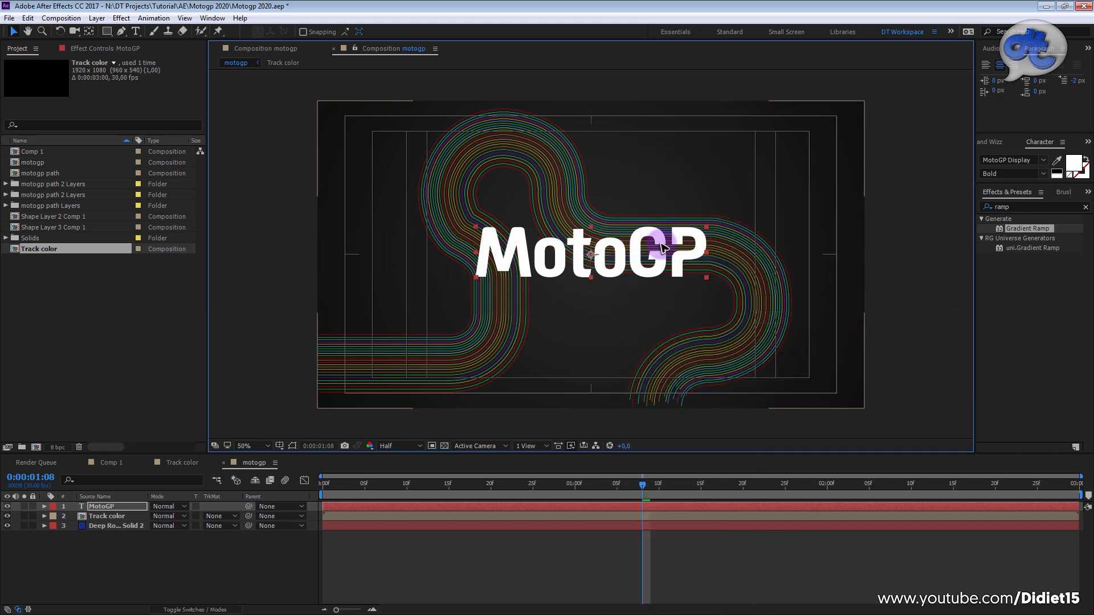
- Enlarge the MotoGP text around its center and compare it with the reference image Capture.PNG
drag(708, 254, 751, 251)
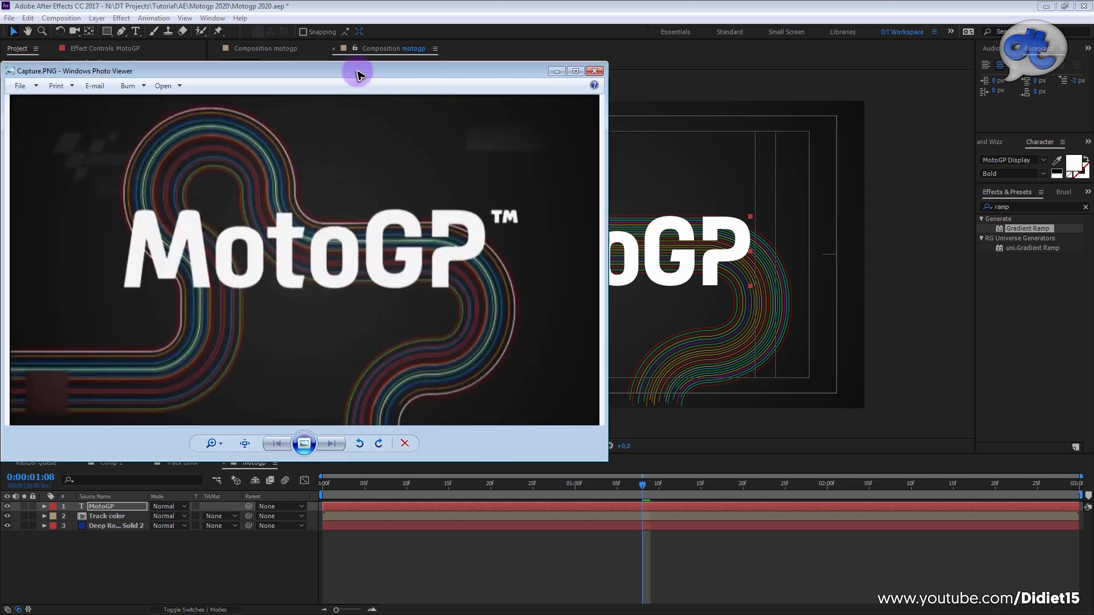
drag(355, 72, 536, 296)
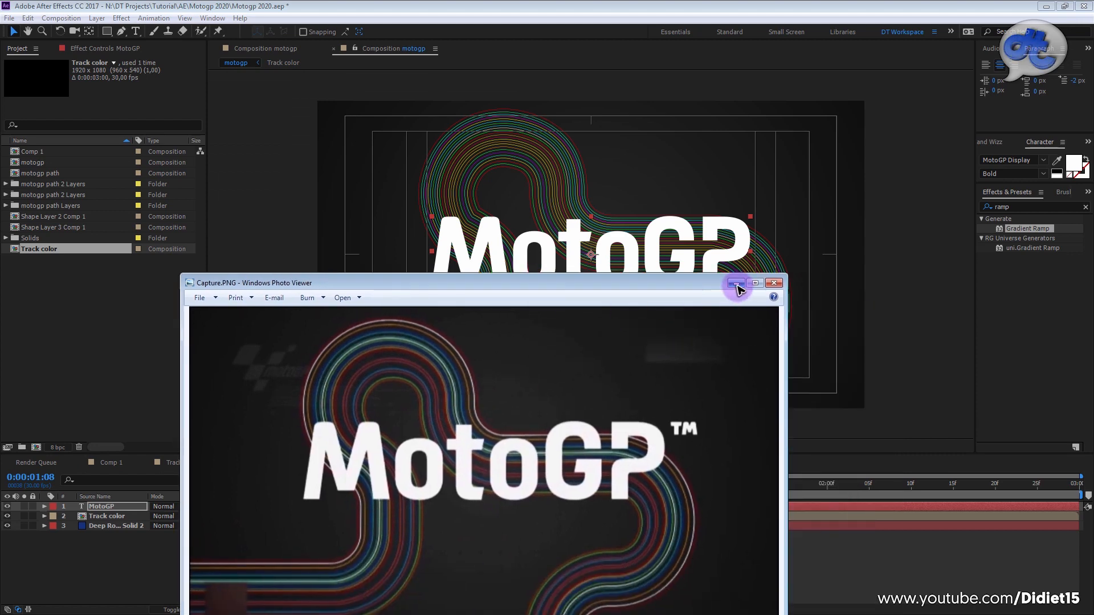
click(736, 288)
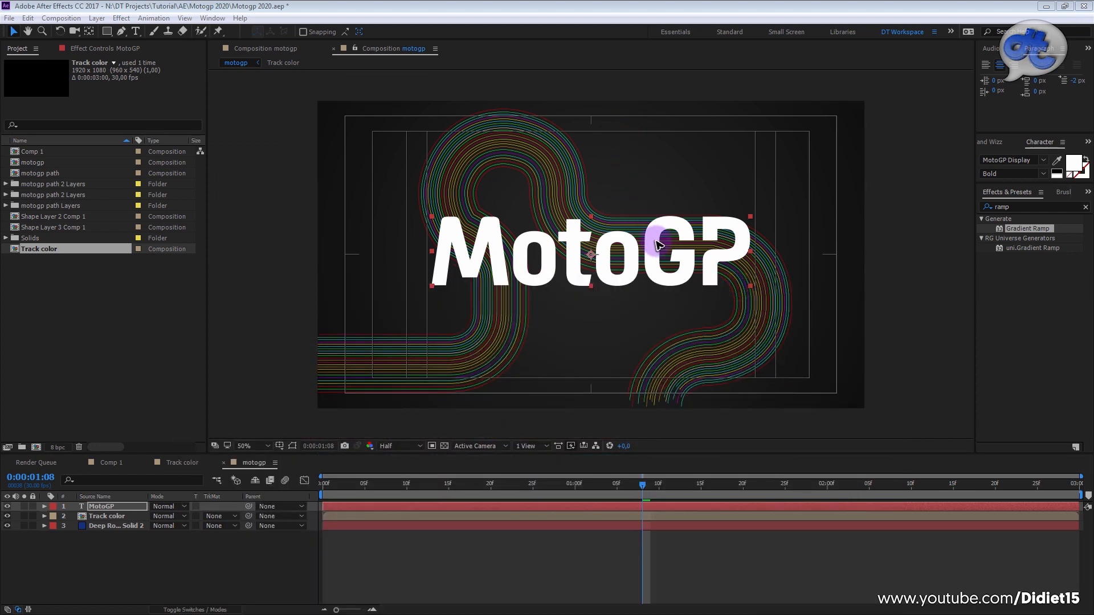
click(188, 559)
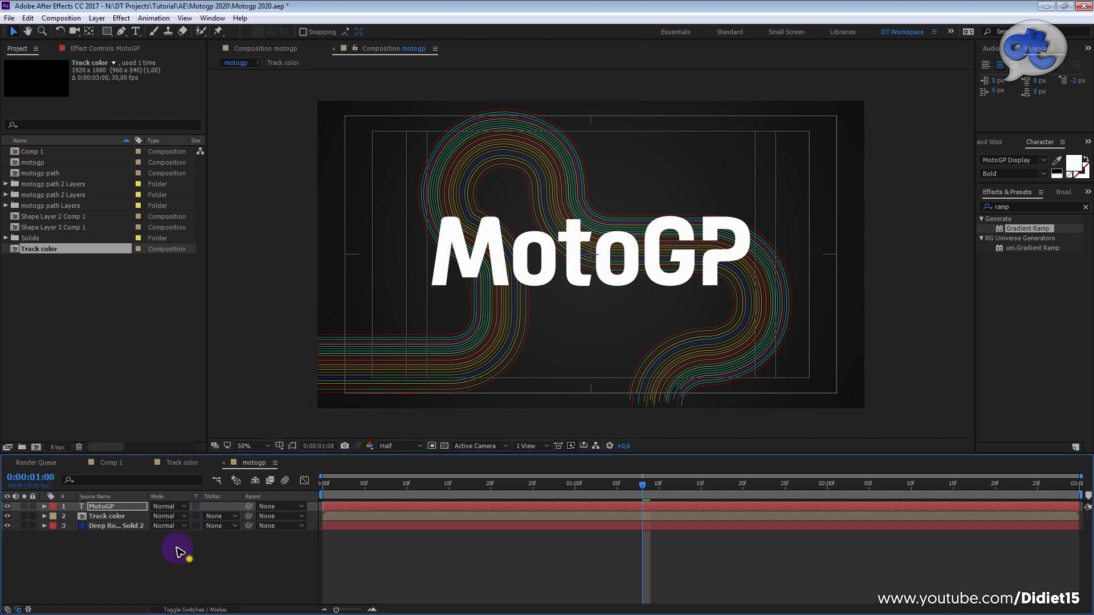
- Duplicate the MotoGP text layer, move the copy below the original and change its text to TM
click(123, 508)
key(ctrl+d)
drag(648, 229, 648, 312)
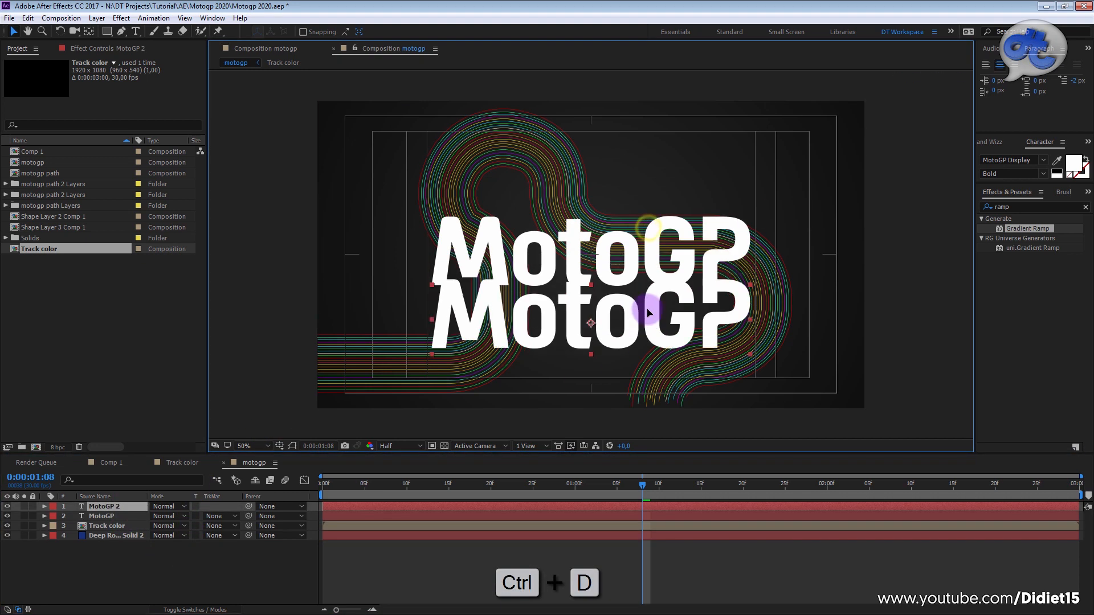
double_click(654, 318)
text(TM)
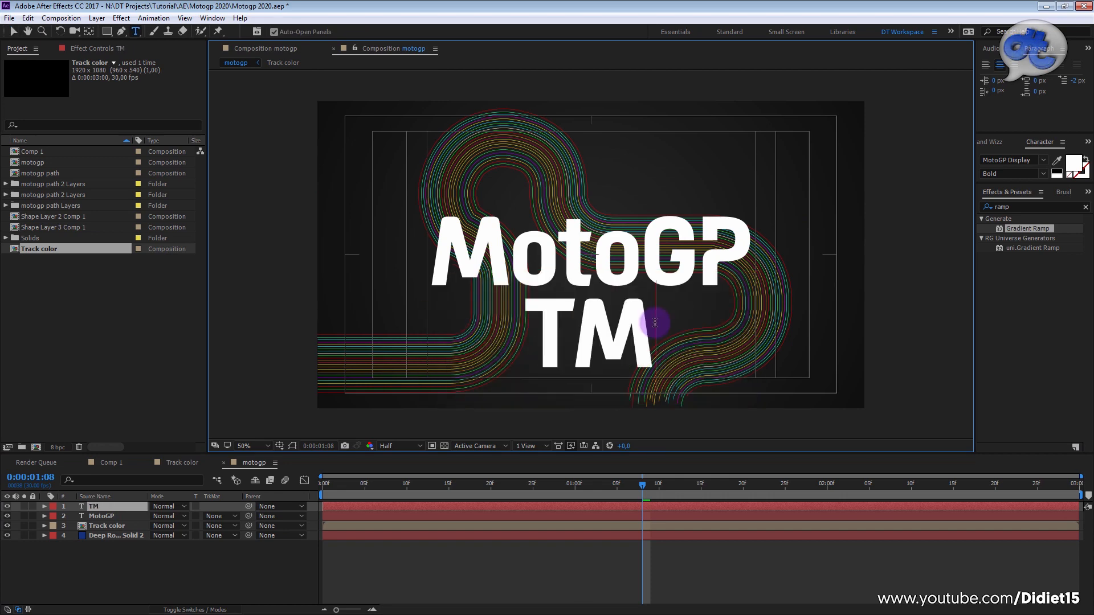
- Shrink the TM text to a small trademark mark and place it just beside the top of the letter P
click(14, 33)
click(653, 336)
drag(644, 334, 779, 216)
scroll(735, 233, down, 2)
scroll(767, 231, up, 4)
scroll(766, 230, up, 3)
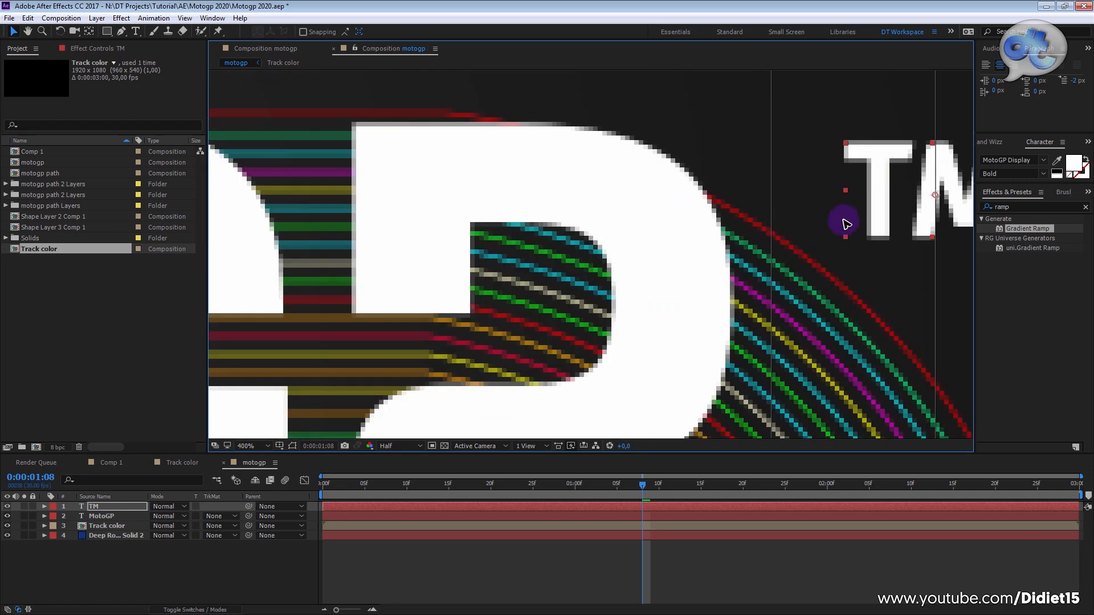
drag(800, 247, 450, 232)
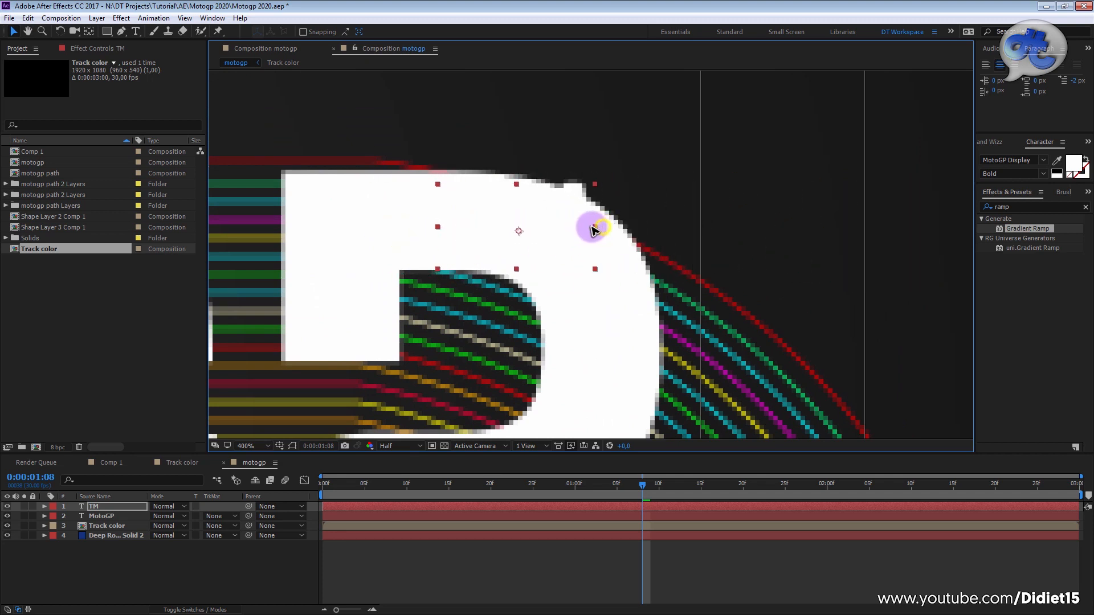
drag(544, 233, 781, 243)
scroll(554, 283, up, 1)
scroll(553, 284, down, 4)
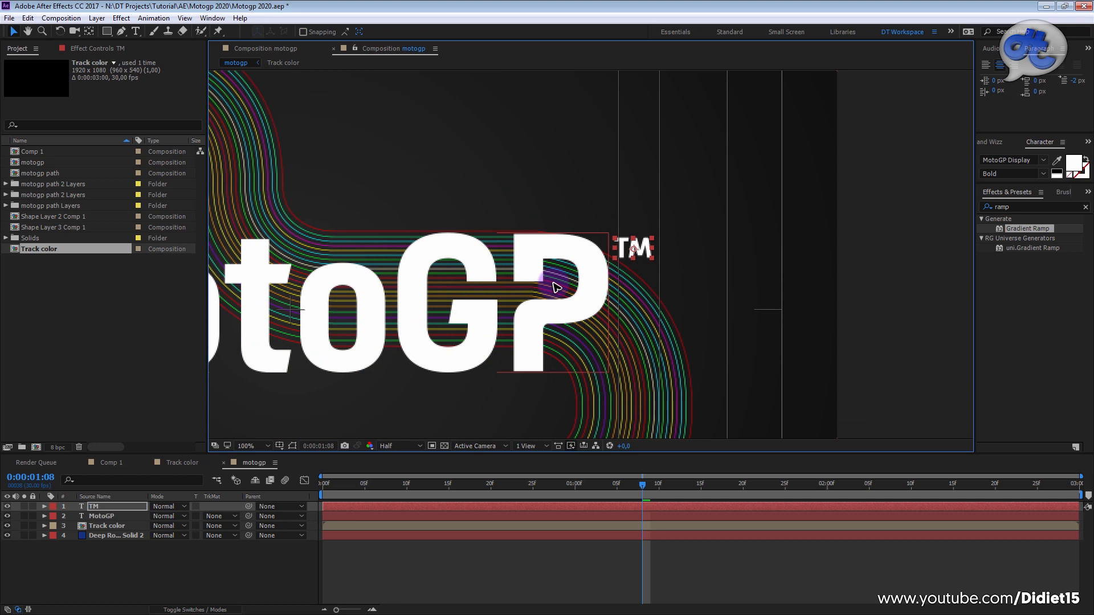
click(757, 272)
- Preview the animation from the start with the MotoGP and TM text over the track lines
drag(327, 229, 481, 227)
drag(444, 486, 315, 488)
key(space)
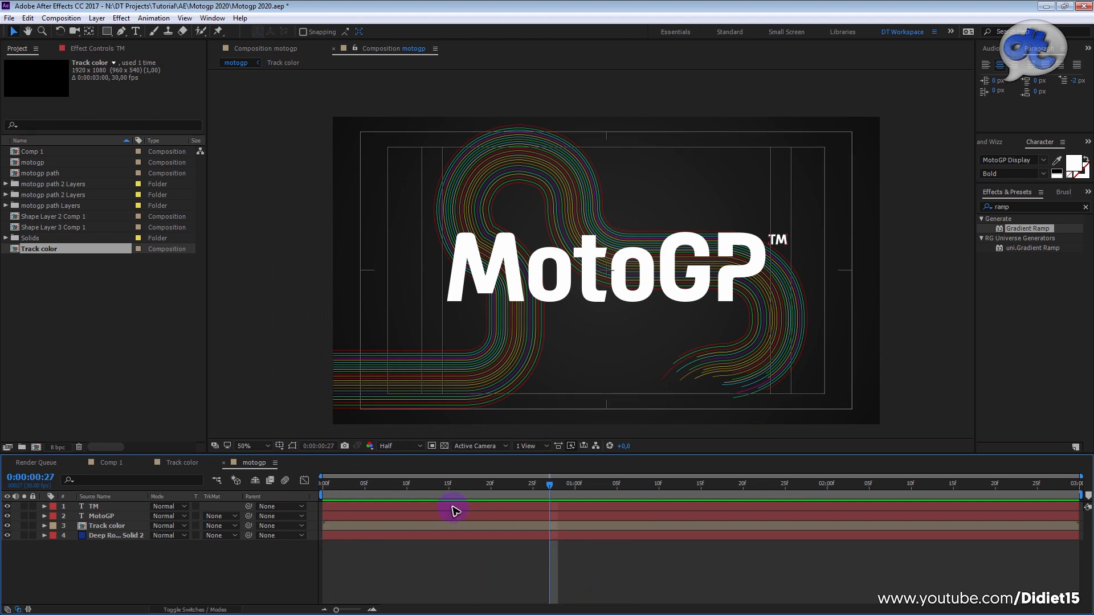
- Rename the MotoGP text layer as MotoGP (guide)
click(102, 516)
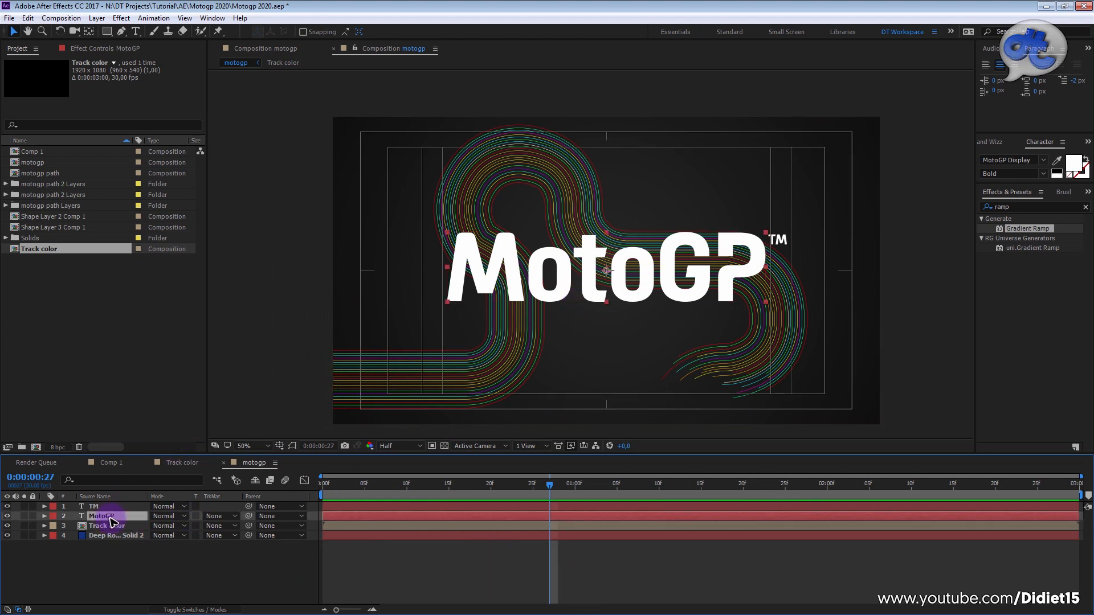
key(Return)
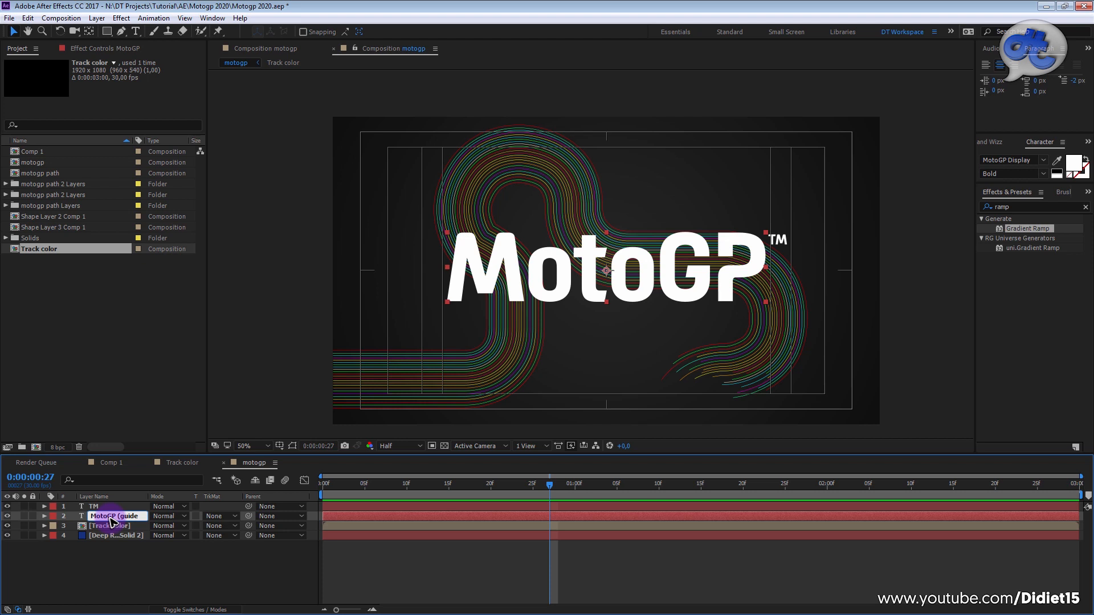
click(128, 564)
- Duplicate the MotoGP (guide) layer and rename the copy as MotoGP
click(138, 519)
key(ctrl+d)
click(135, 556)
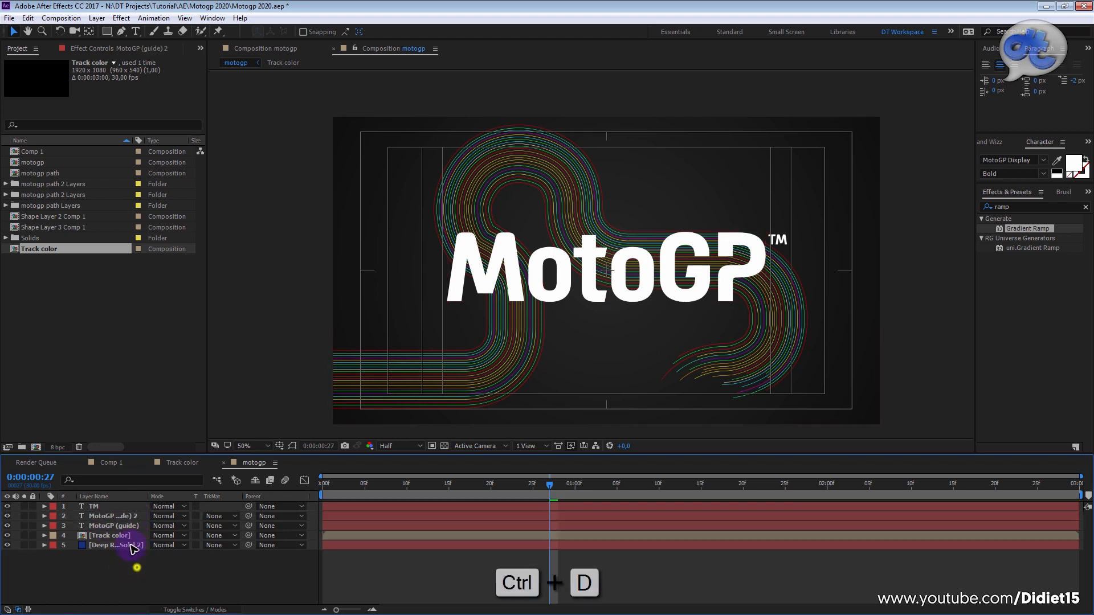
click(128, 519)
key(Return)
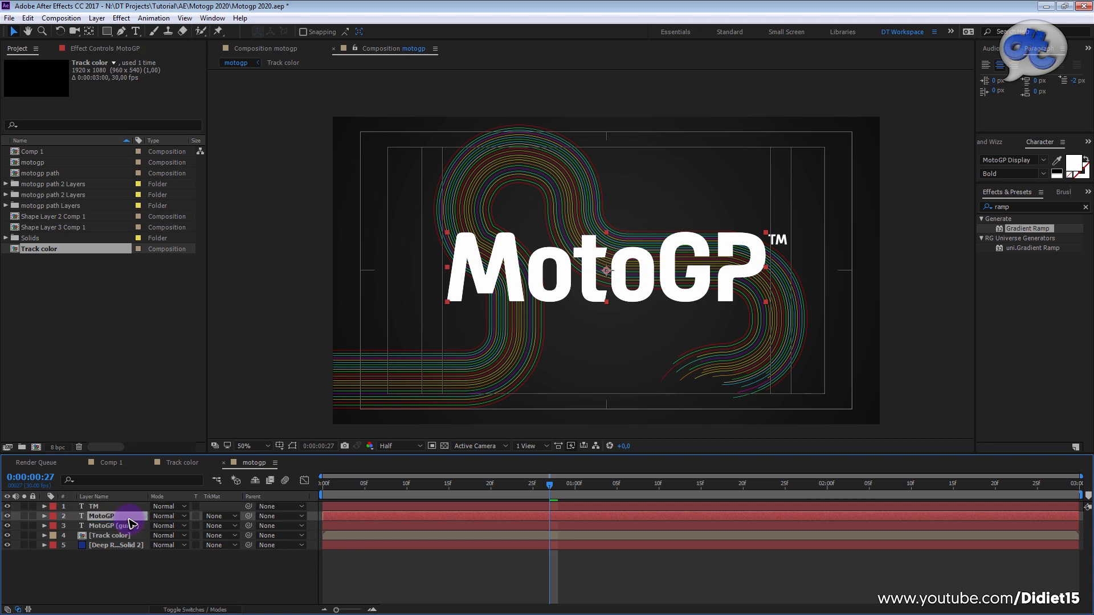
- Change the fill color of the MotoGP (guide) text to bright green
click(129, 526)
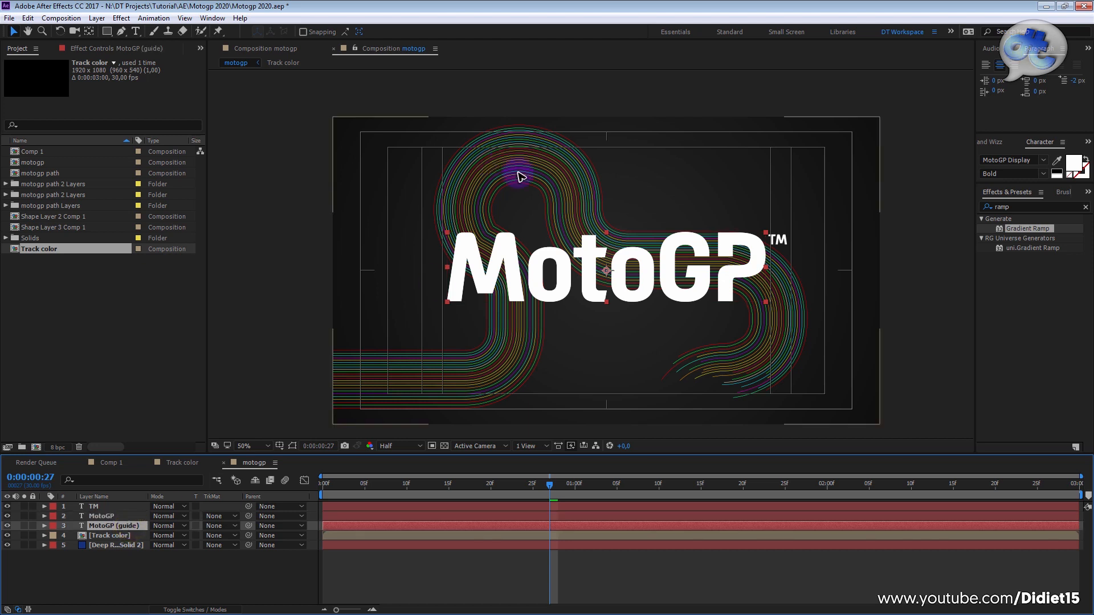
click(648, 274)
click(1073, 166)
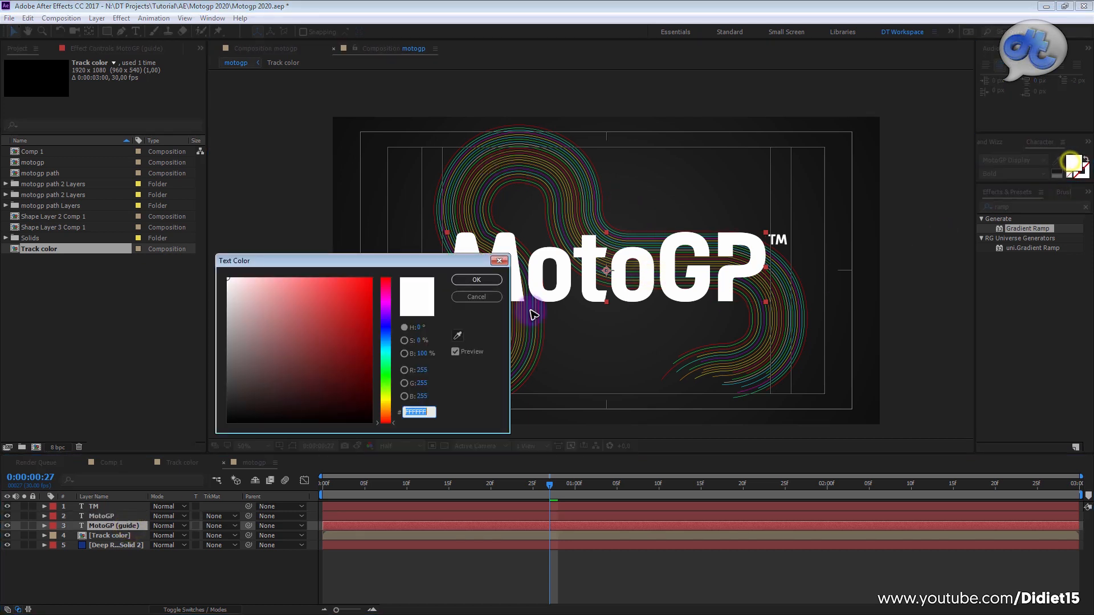
click(384, 379)
click(365, 285)
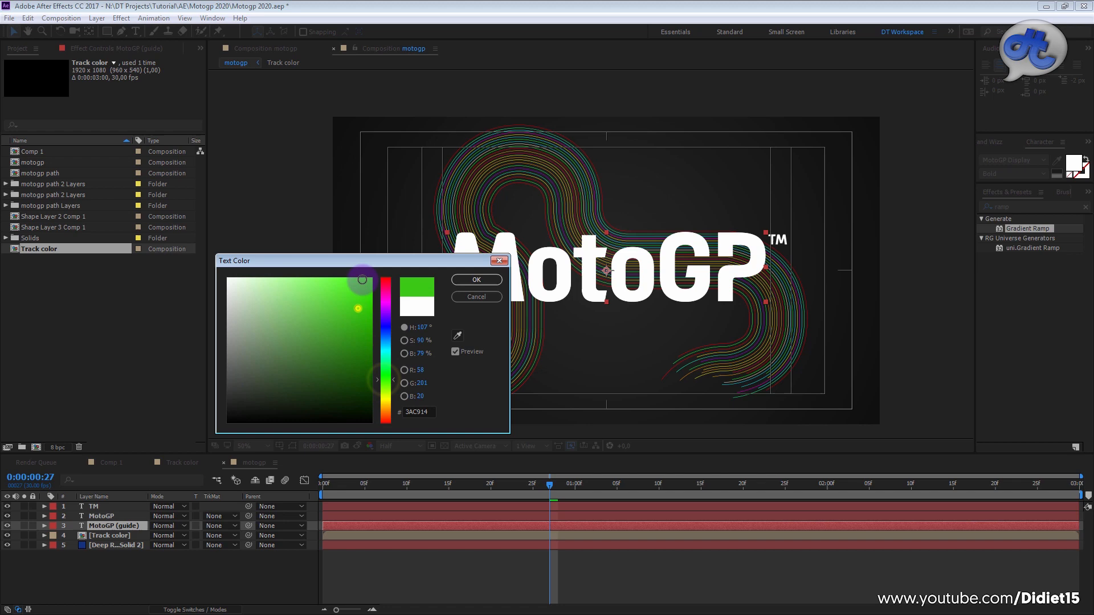
click(476, 279)
click(707, 584)
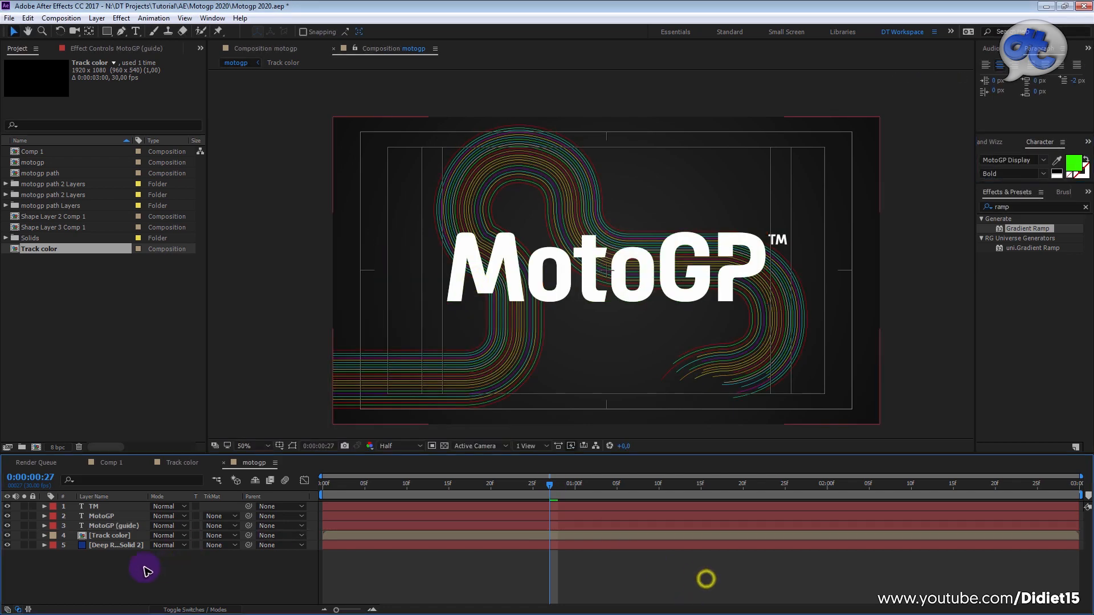
- Toggle the visibility of the white MotoGP layer to check the guide text beneath it
click(7, 516)
click(8, 516)
click(7, 516)
click(7, 516)
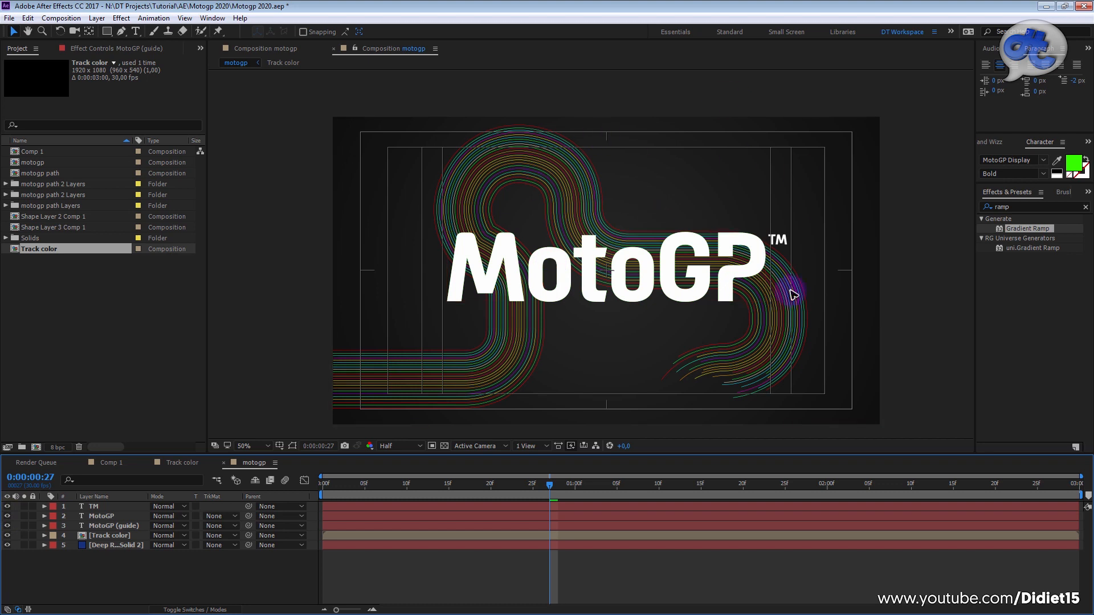
click(549, 278)
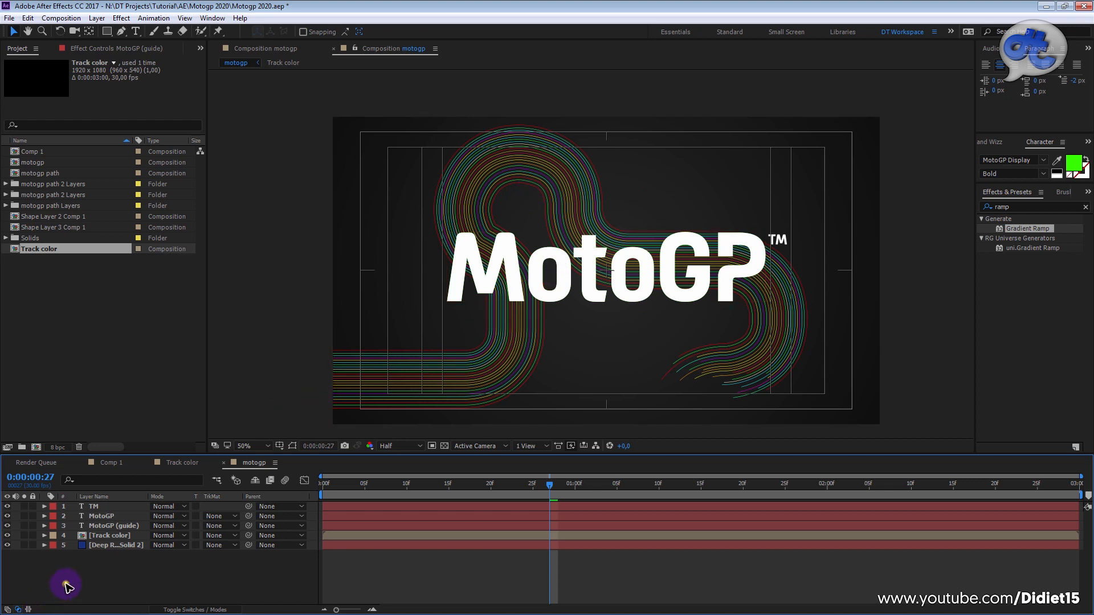
- Set the label color of the MotoGP (guide) layer to orange
click(95, 515)
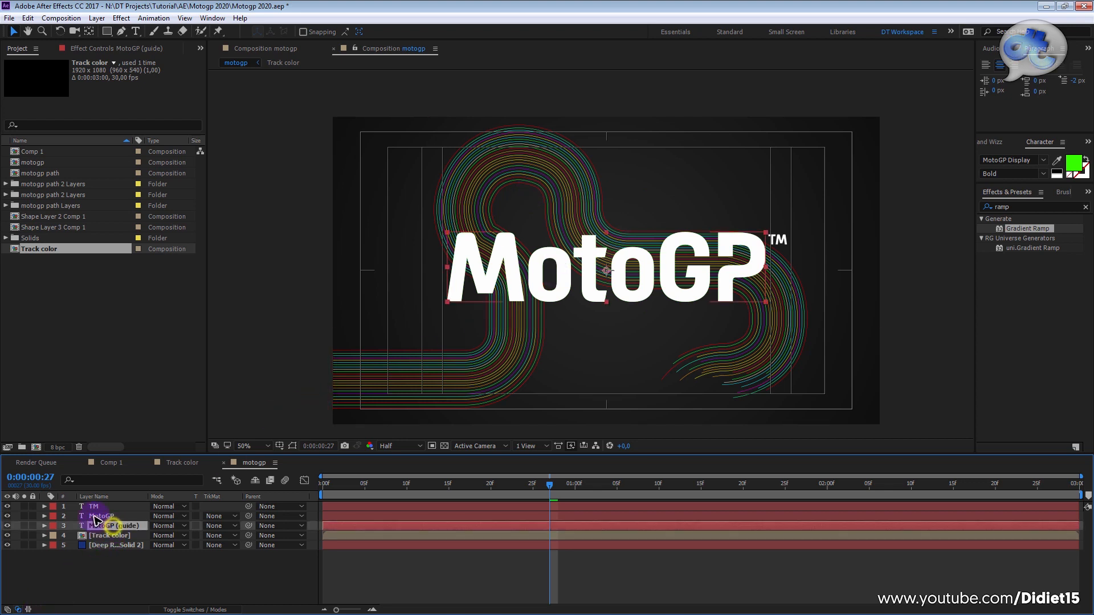
click(55, 527)
click(85, 460)
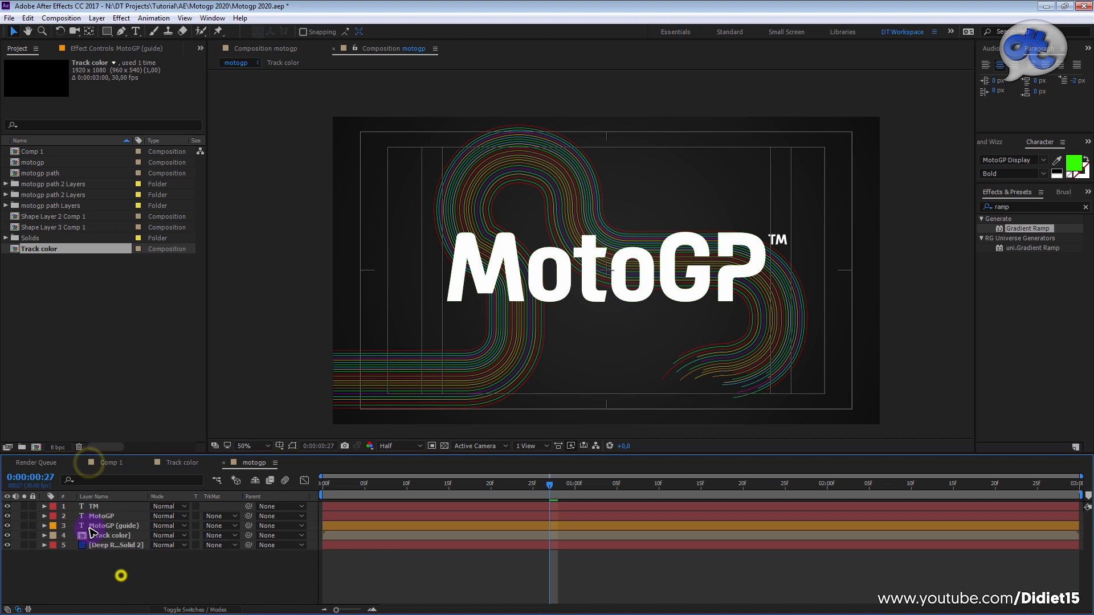
- Create shapes from the text of the white MotoGP layer
click(93, 516)
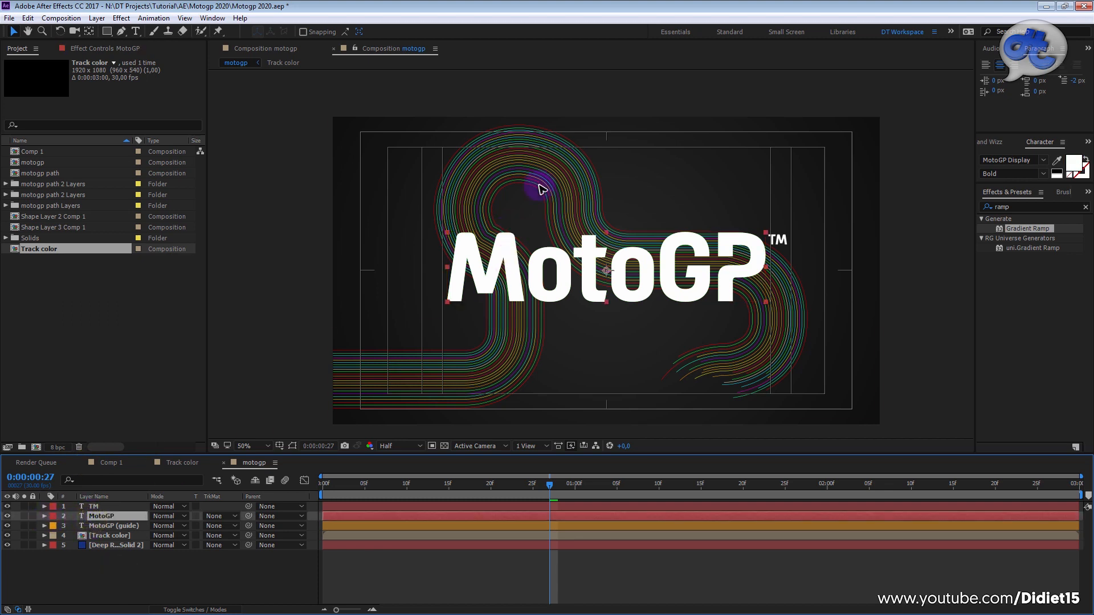
right_click(113, 517)
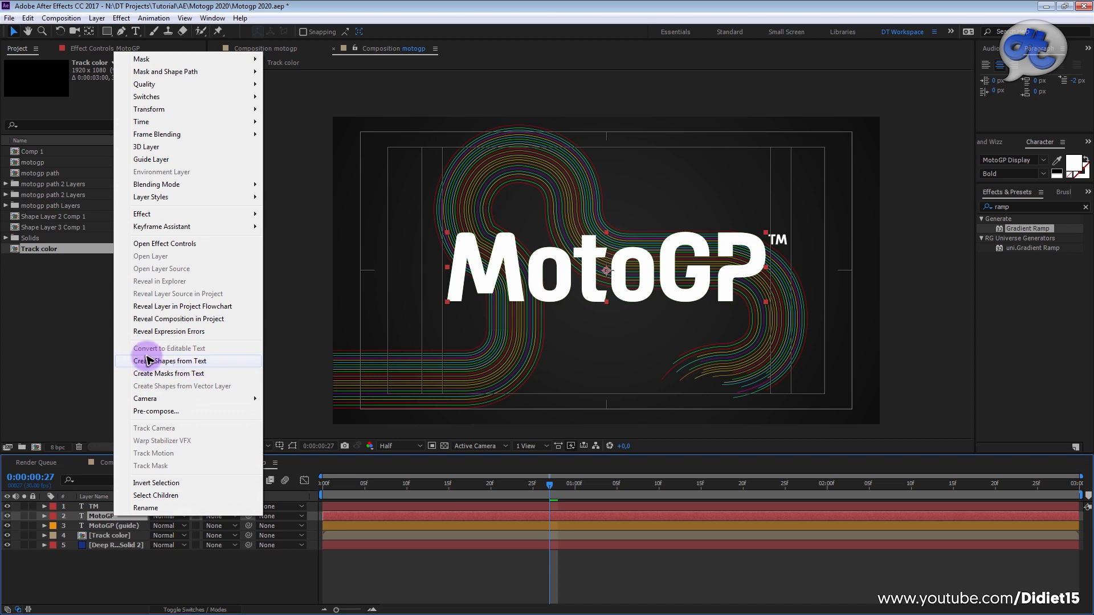
click(201, 361)
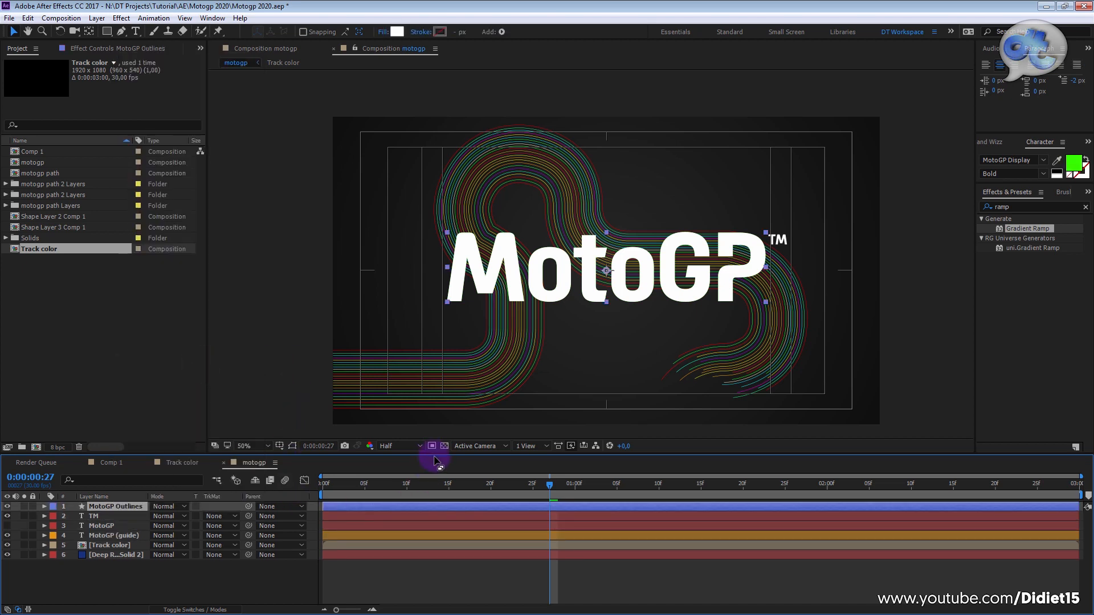
- Enlarge the timeline area, expand the contents of the MotoGP Outlines layer and select the letter M group
drag(435, 456, 435, 398)
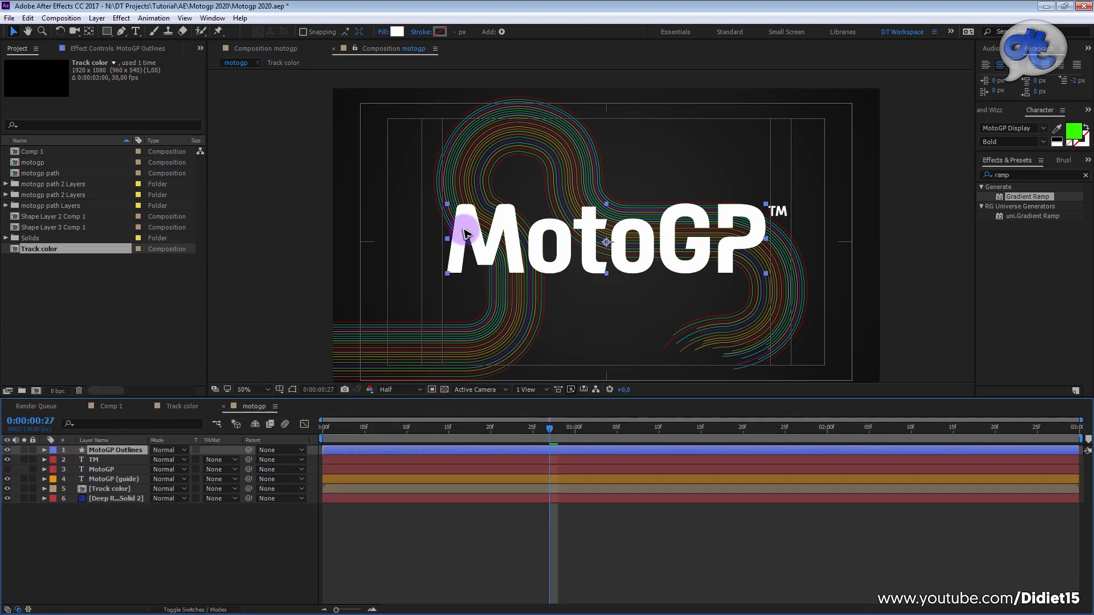
click(45, 450)
click(55, 459)
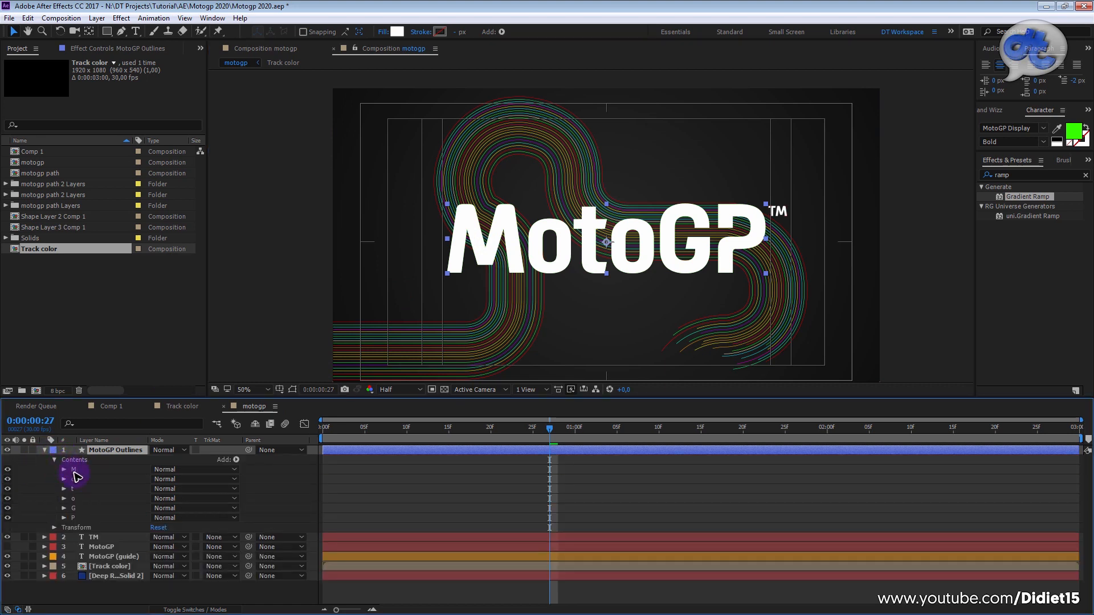
click(73, 470)
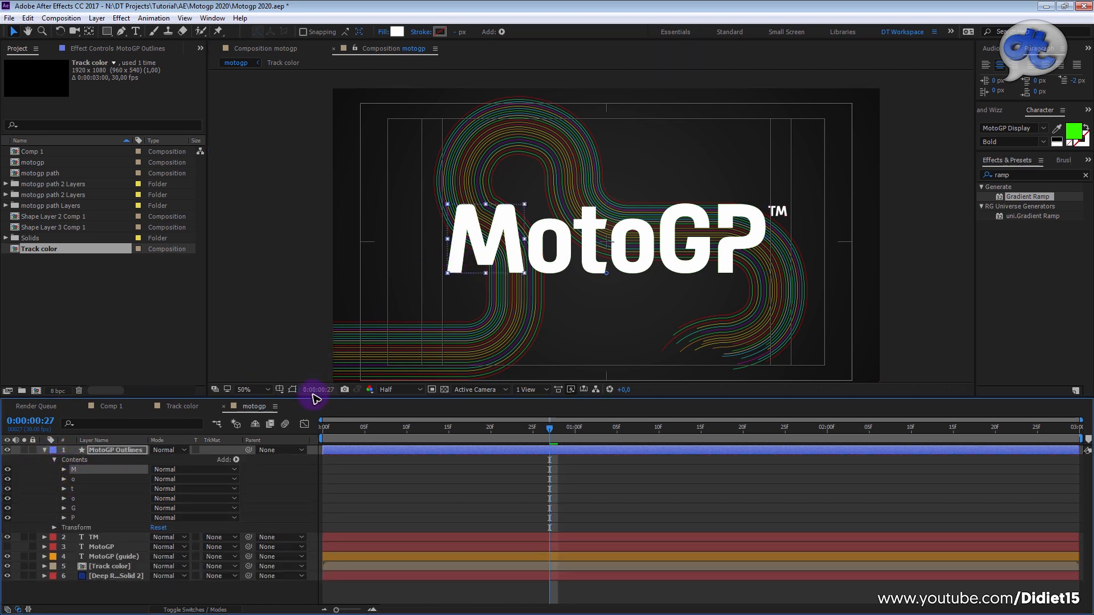
- Turn on mask and shape path visibility in the composition view and select the second letter o group
click(293, 390)
click(550, 249)
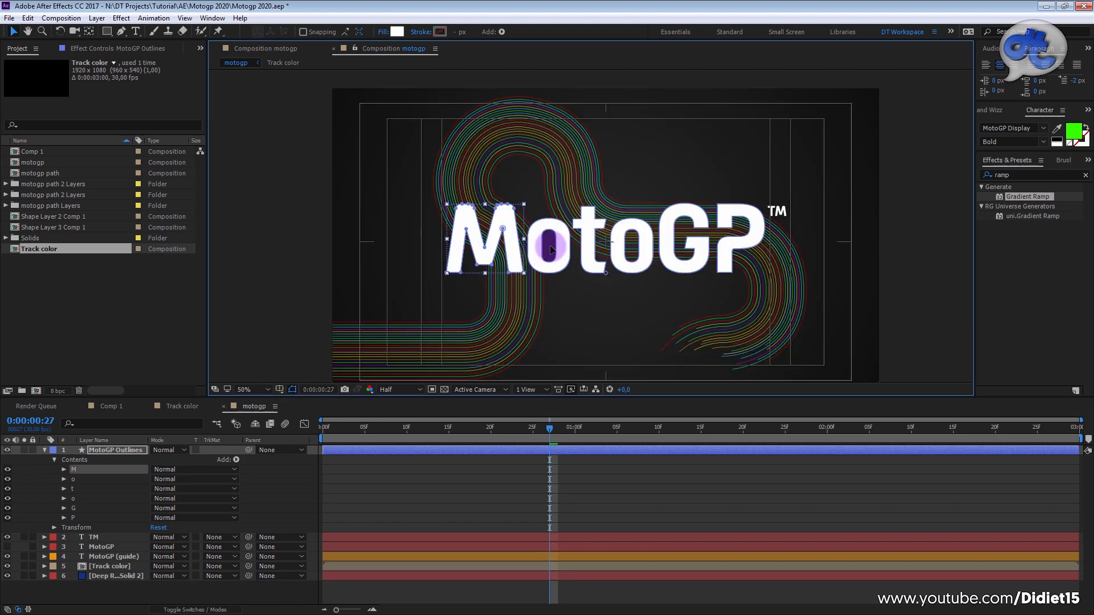
scroll(550, 249, up, 2)
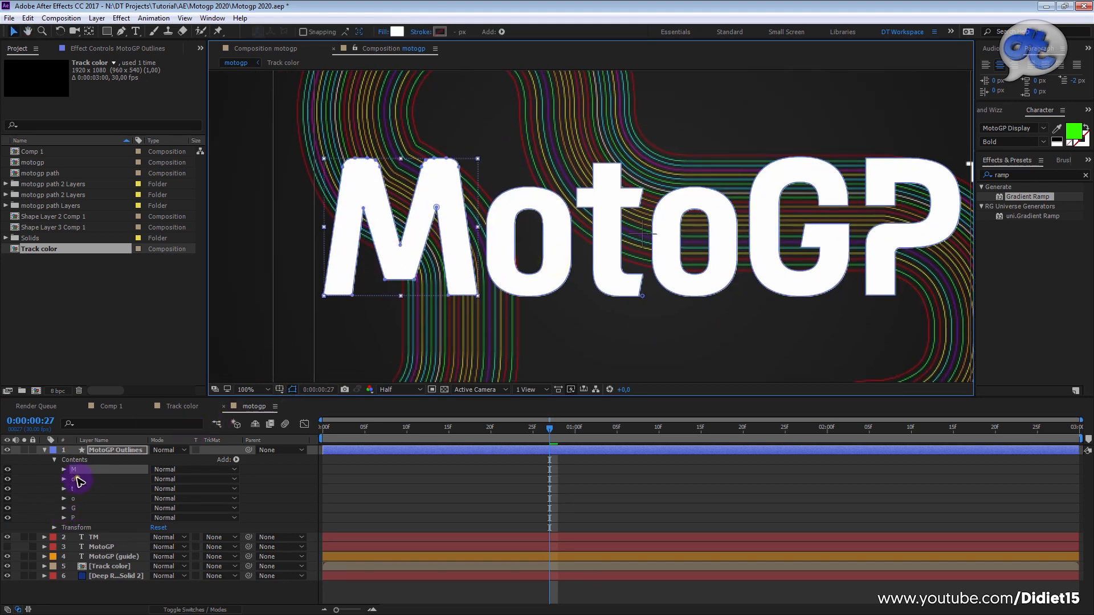
click(73, 498)
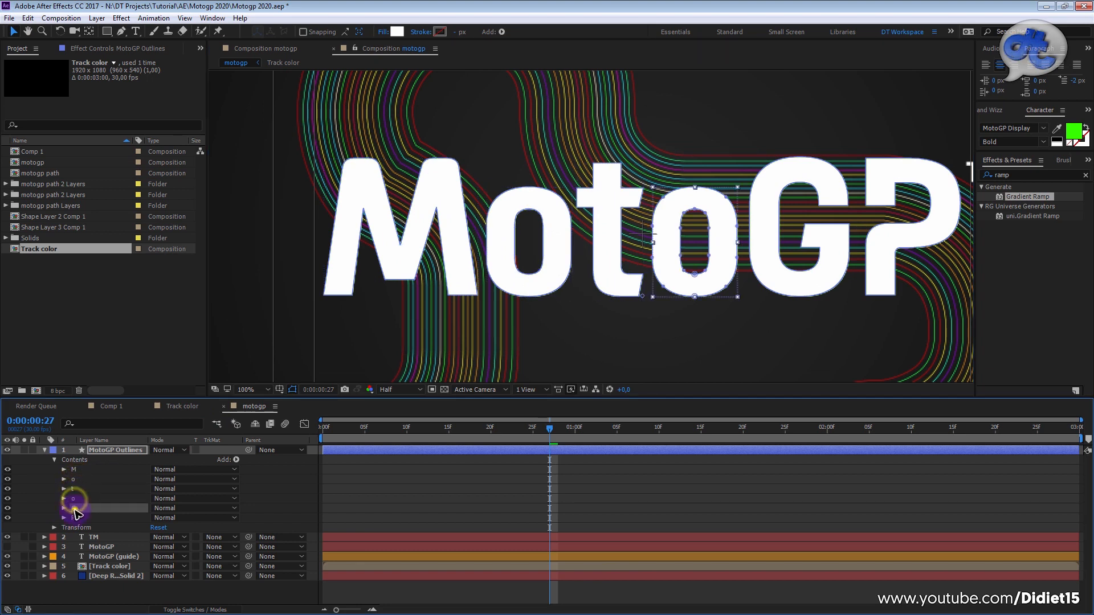
- Switch to the VLC reference video motogp opening 2020.mp4 and examine how the logo letters stretch in, then return to After Effects
click(75, 479)
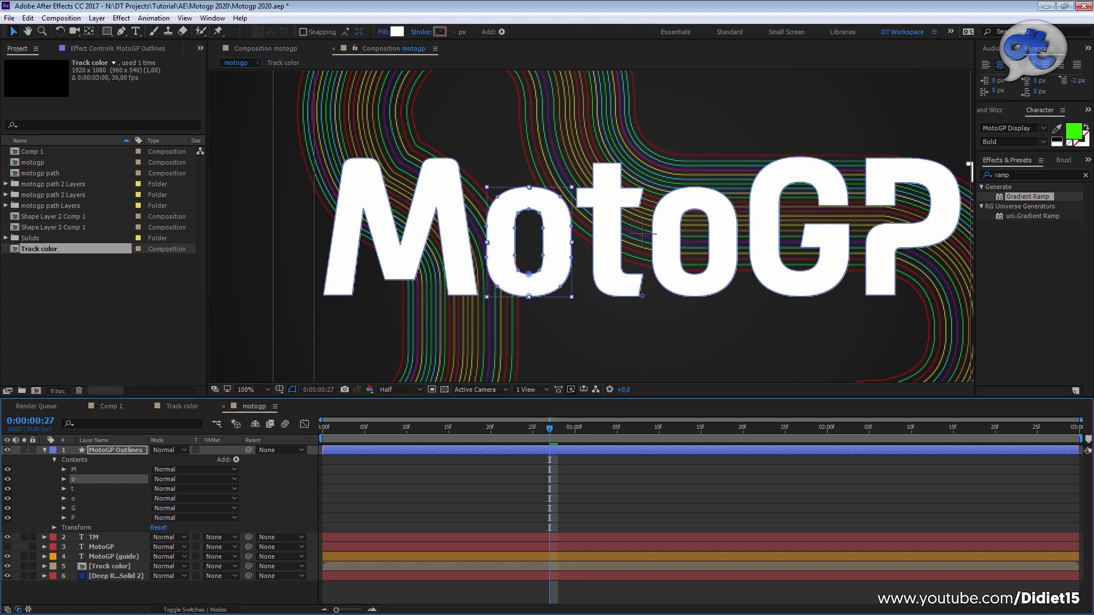
key(alt+Tab)
drag(589, 502, 416, 505)
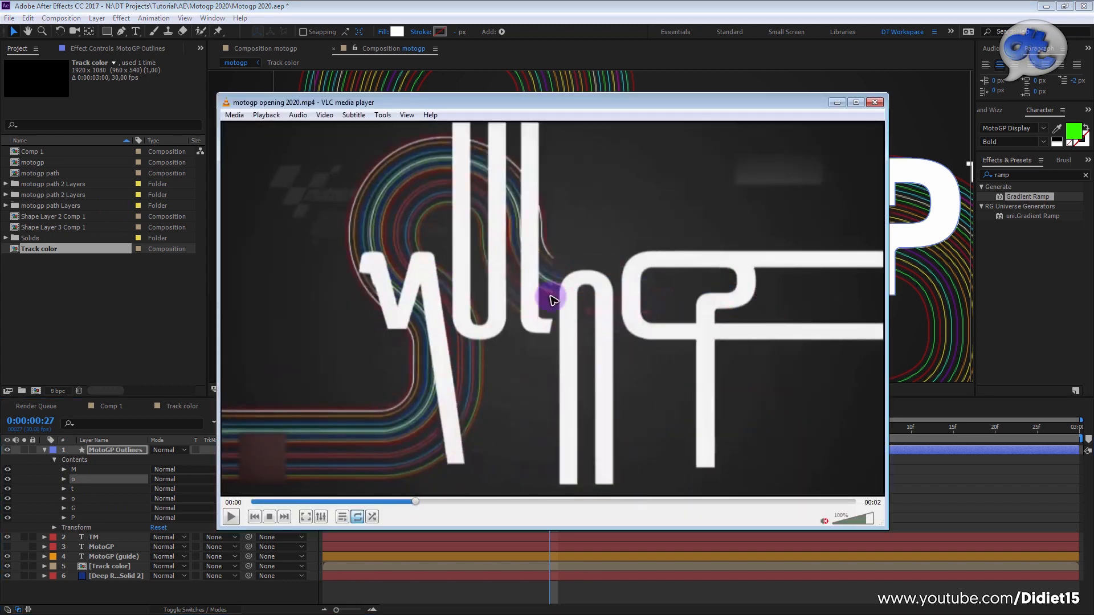
drag(359, 504, 420, 515)
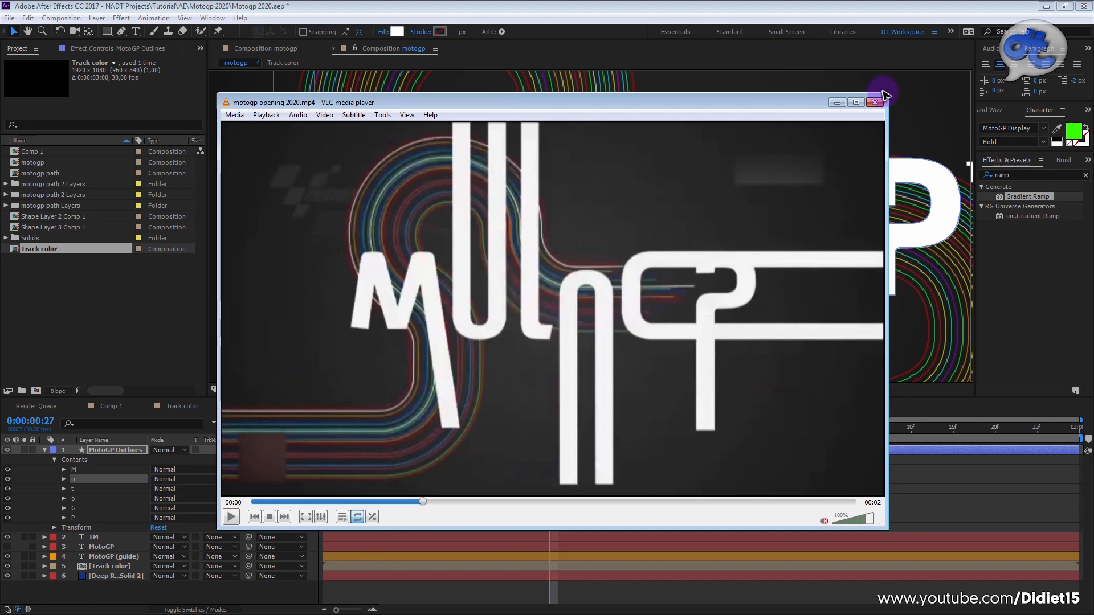
click(834, 103)
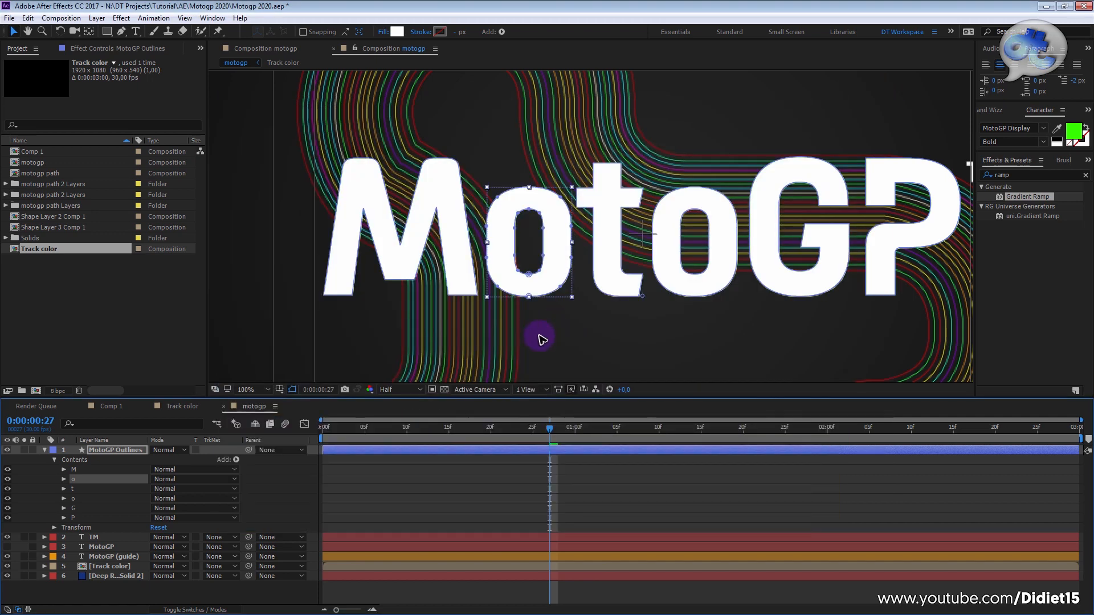
- Delete the M and P groups from the MotoGP Outlines layer
click(76, 470)
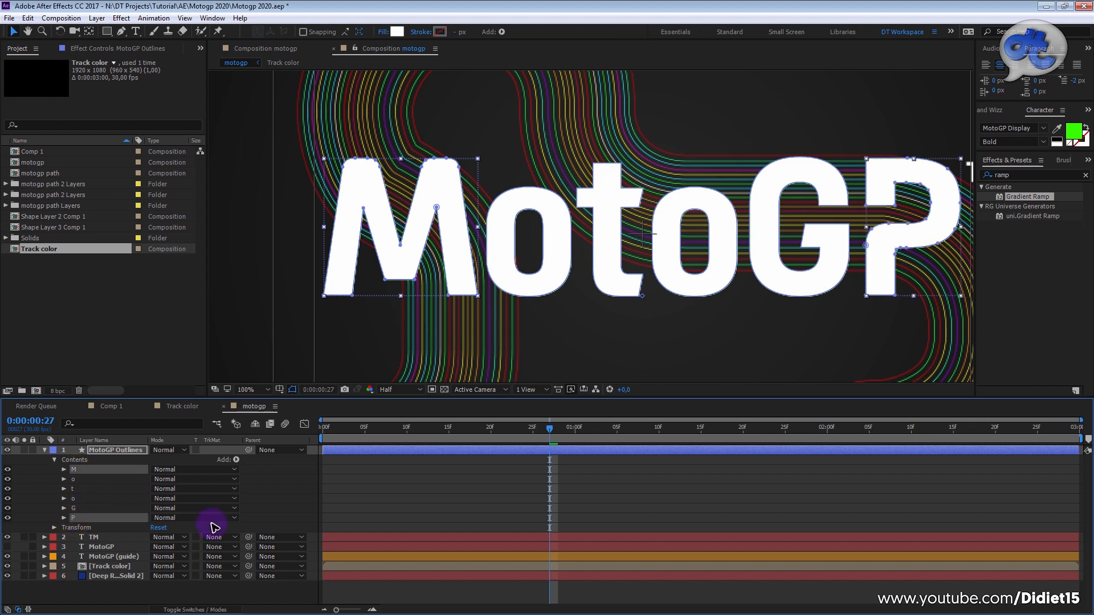
key(Delete)
drag(555, 244, 459, 316)
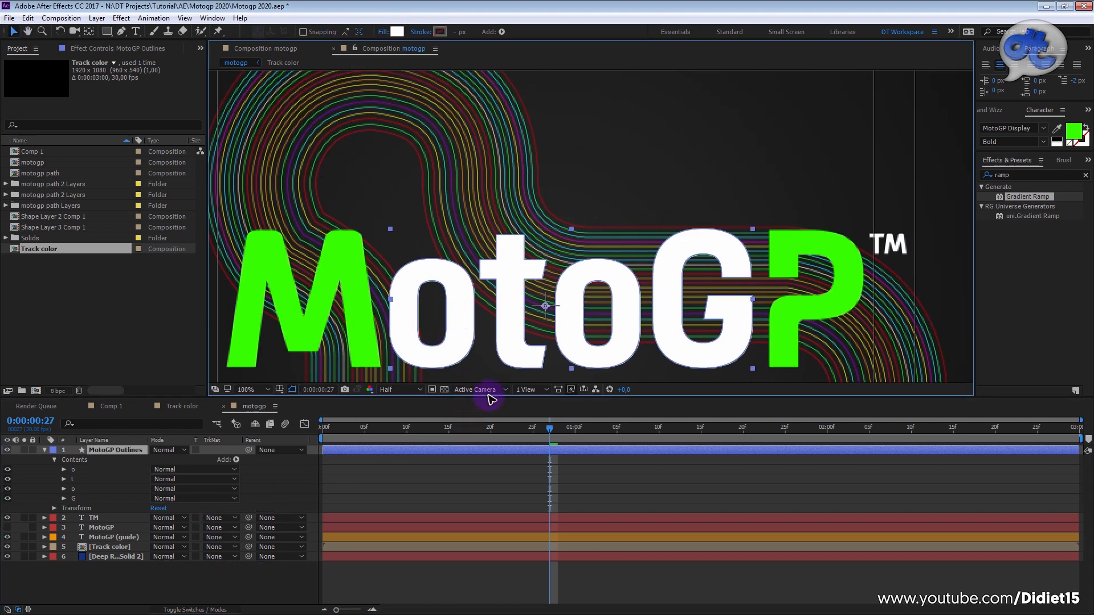
drag(488, 397, 489, 478)
drag(452, 371, 495, 344)
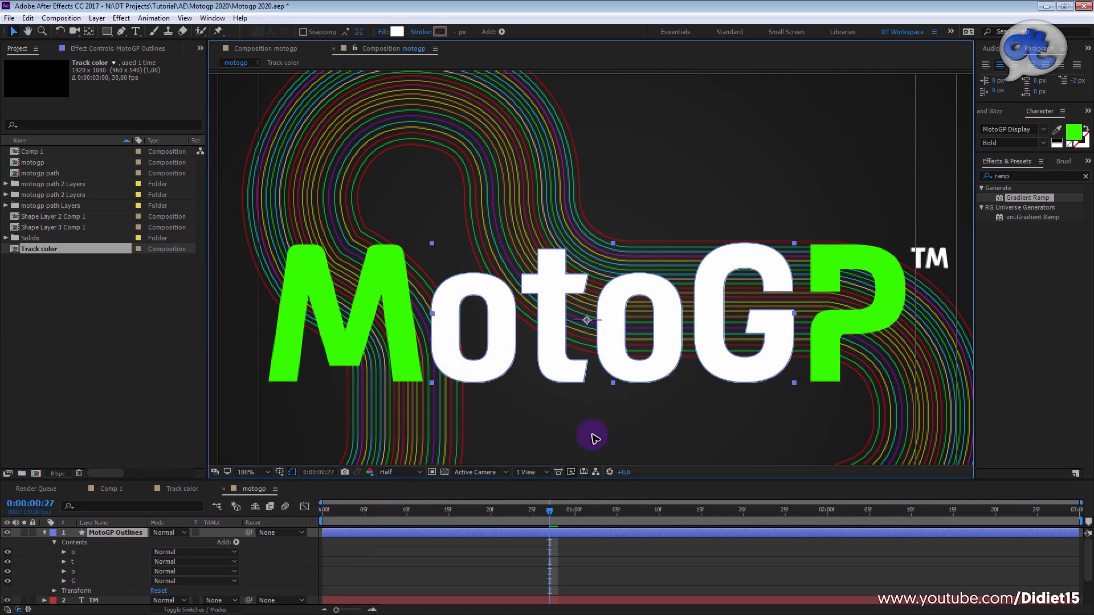
- Expand the first letter o group and toggle the visibility of each of its two paths to identify them
click(124, 552)
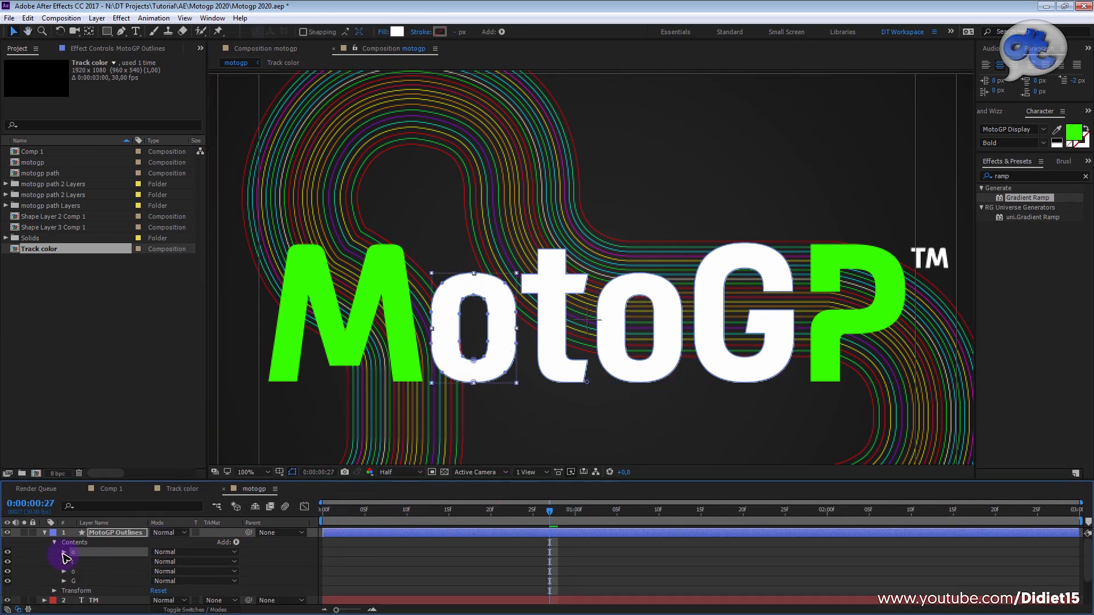
click(64, 553)
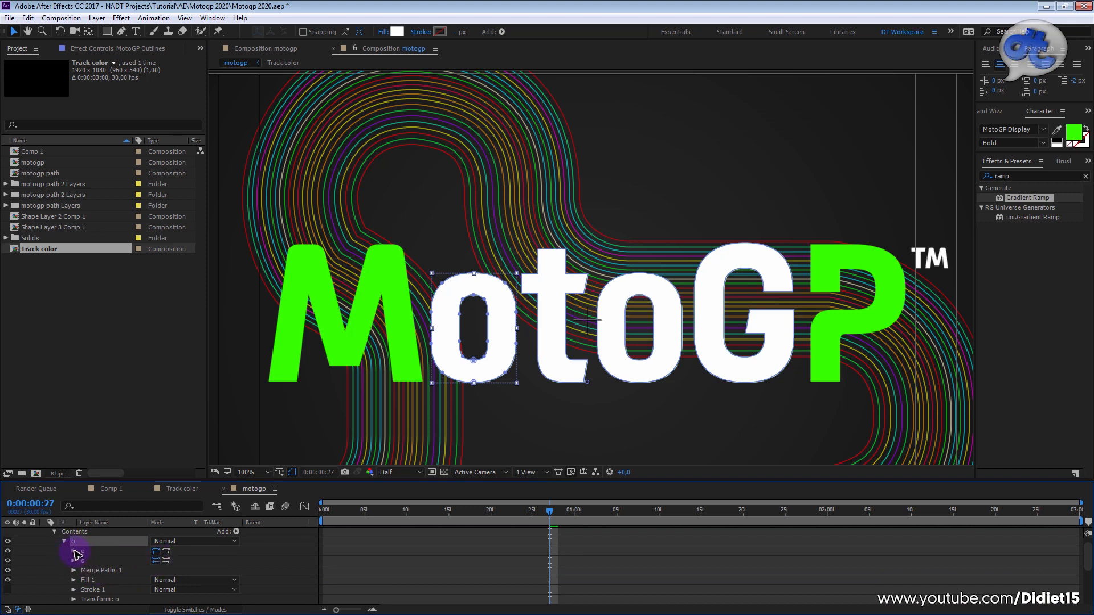
click(8, 551)
click(8, 552)
click(8, 552)
click(8, 551)
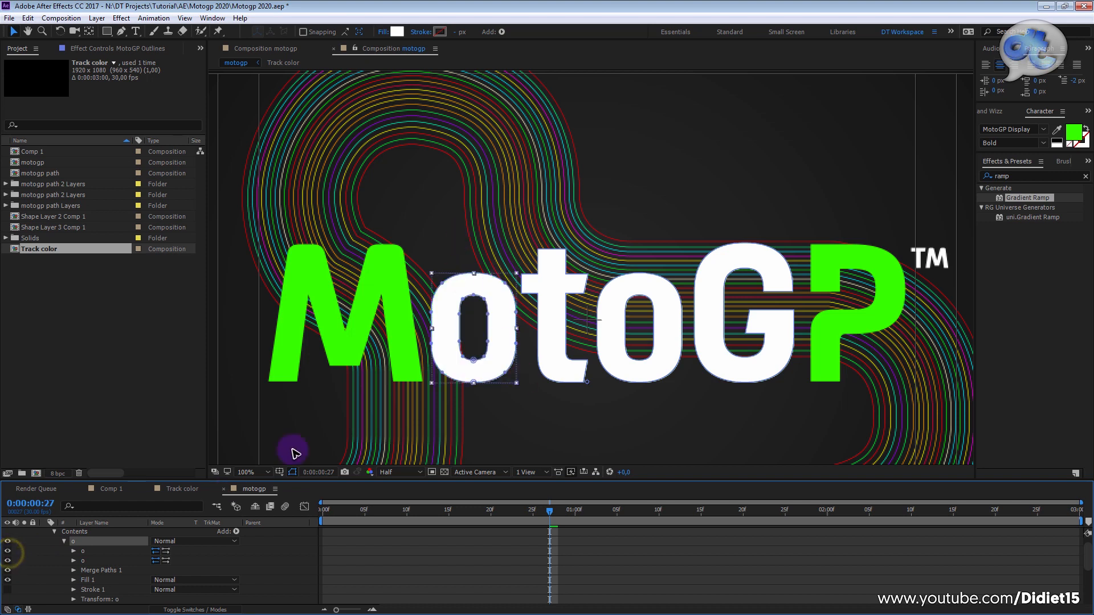
click(8, 560)
click(8, 561)
click(8, 560)
click(8, 561)
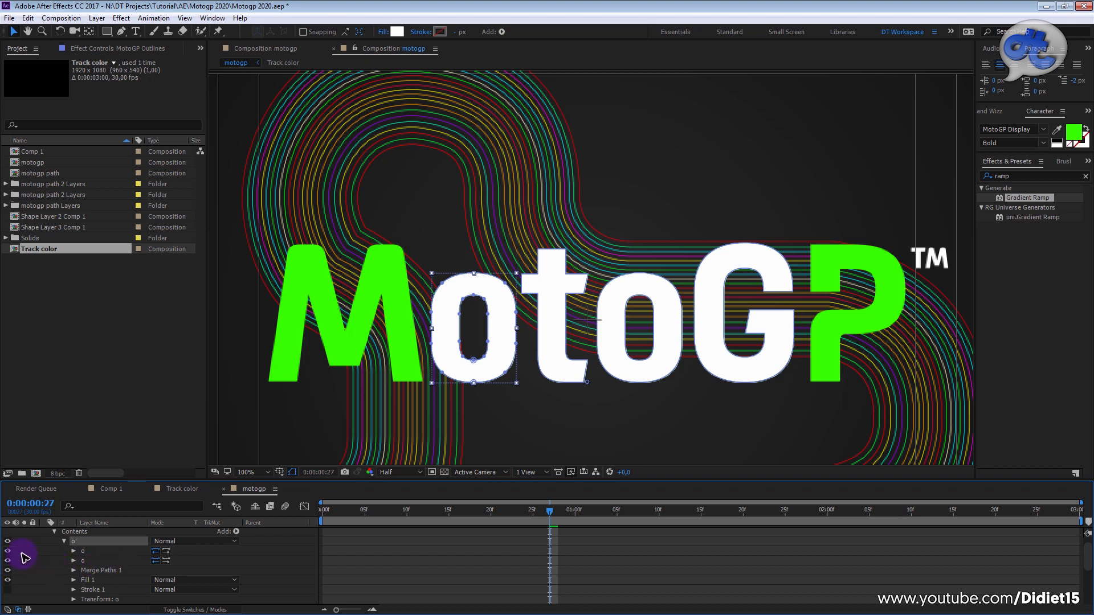
- Expand both paths of the first letter o and set Path keyframes for them at 0:00:00:15
click(73, 551)
click(73, 571)
drag(379, 479, 379, 380)
scroll(427, 310, down, 2)
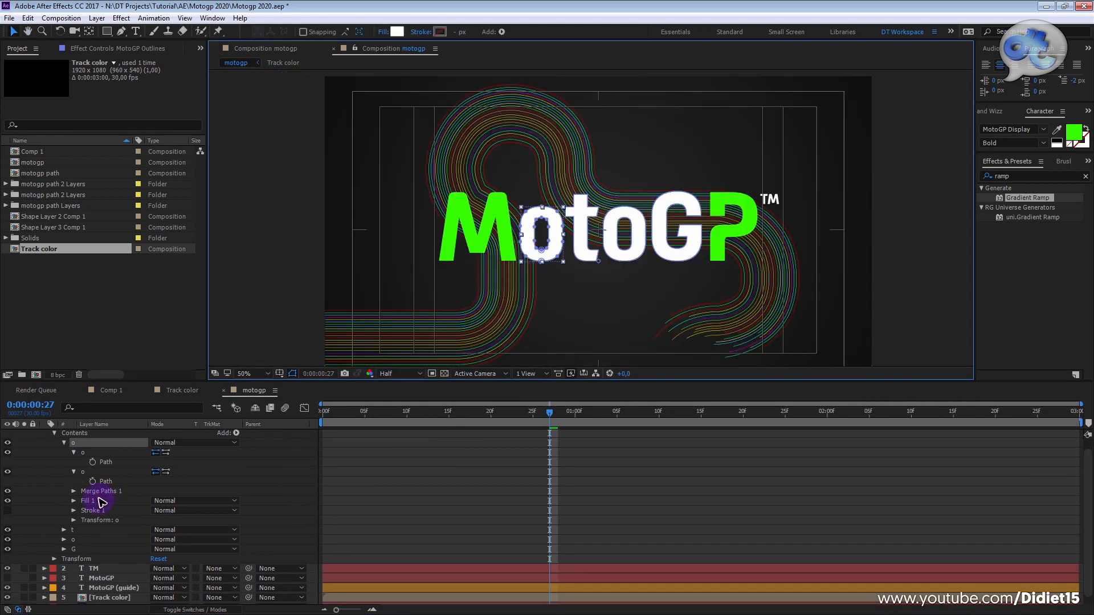
drag(356, 425, 450, 435)
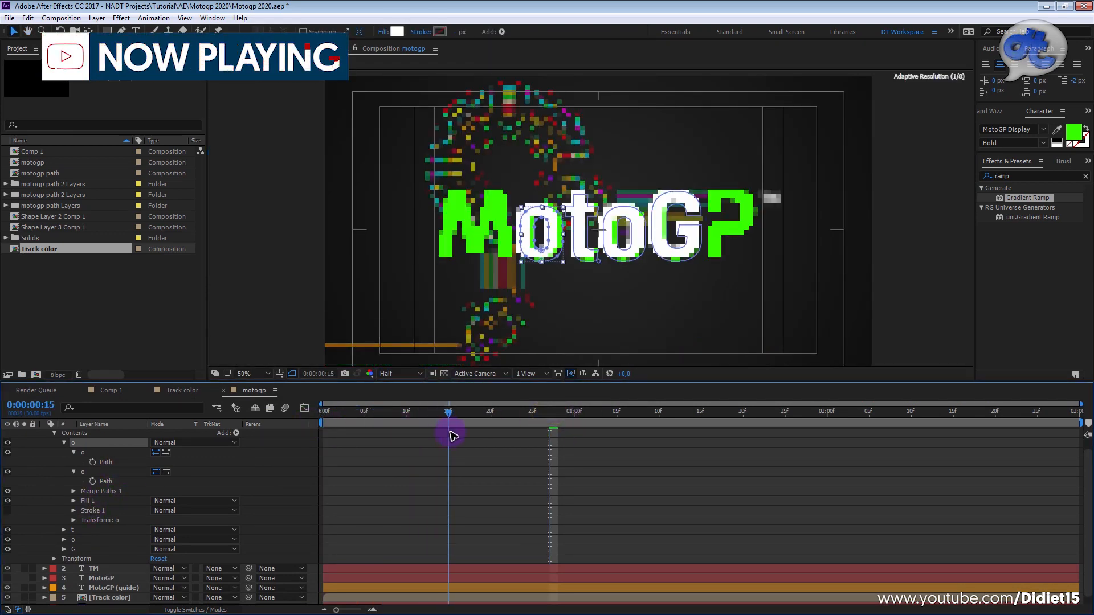
click(92, 462)
click(92, 481)
- At 0:00:00:08, stretch the upper points of the first letter o's inner and outer paths upward beyond the top of the frame
drag(450, 416, 389, 430)
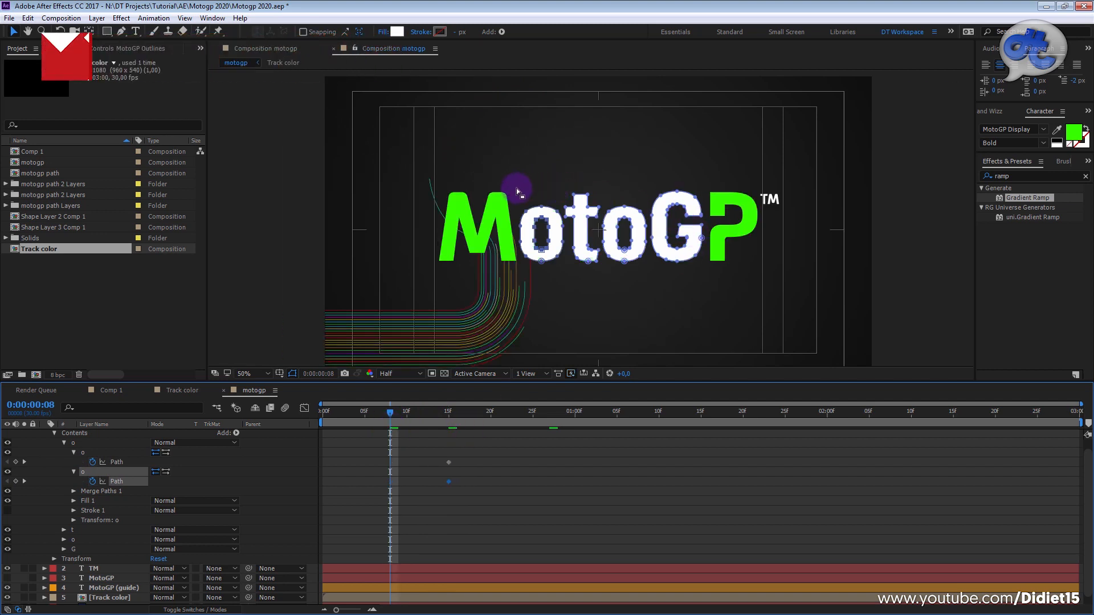
drag(516, 190, 559, 229)
key(shift+Up)
key(shift+Up)
key(shift+Up)
key(shift+Up)
key(shift+Up)
key(shift+Up)
key(shift+Up)
key(shift+Up)
key(shift+Up)
key(shift+Up)
key(shift+Up)
key(shift+Up)
key(shift+Up)
key(shift+Up)
key(shift+Up)
key(shift+Up)
key(shift+Up)
key(shift+Up)
key(shift+Up)
key(shift+Up)
key(shift+Up)
key(shift+Up)
key(shift+Up)
key(shift+Up)
key(shift+Up)
key(shift+Up)
key(shift+Up)
key(shift+Up)
key(shift+Up)
key(shift+Up)
key(shift+Up)
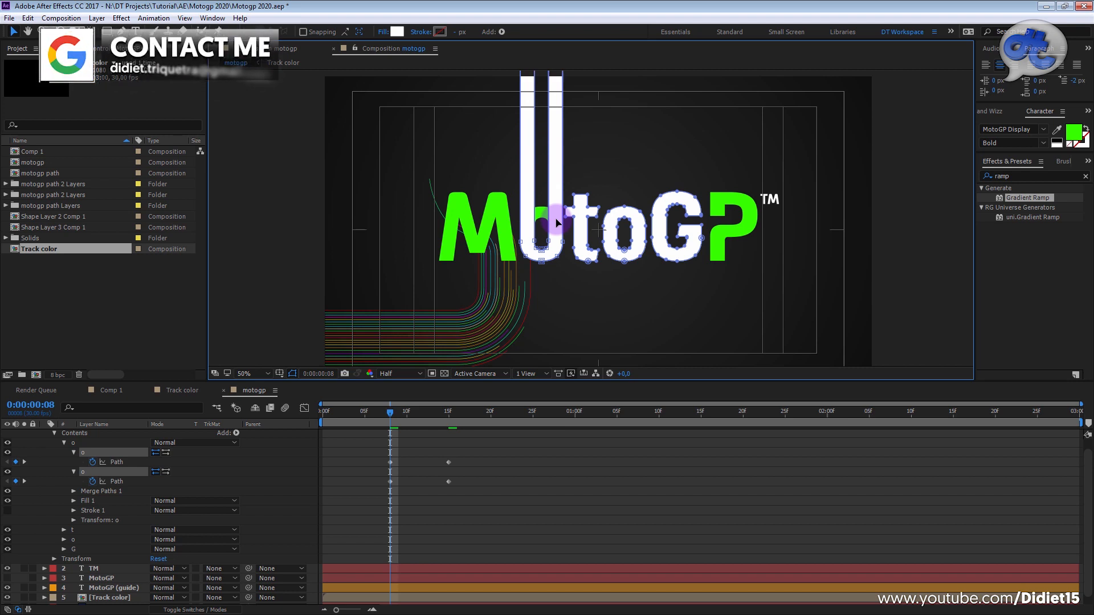
key(shift+Up)
key(shift+Up)
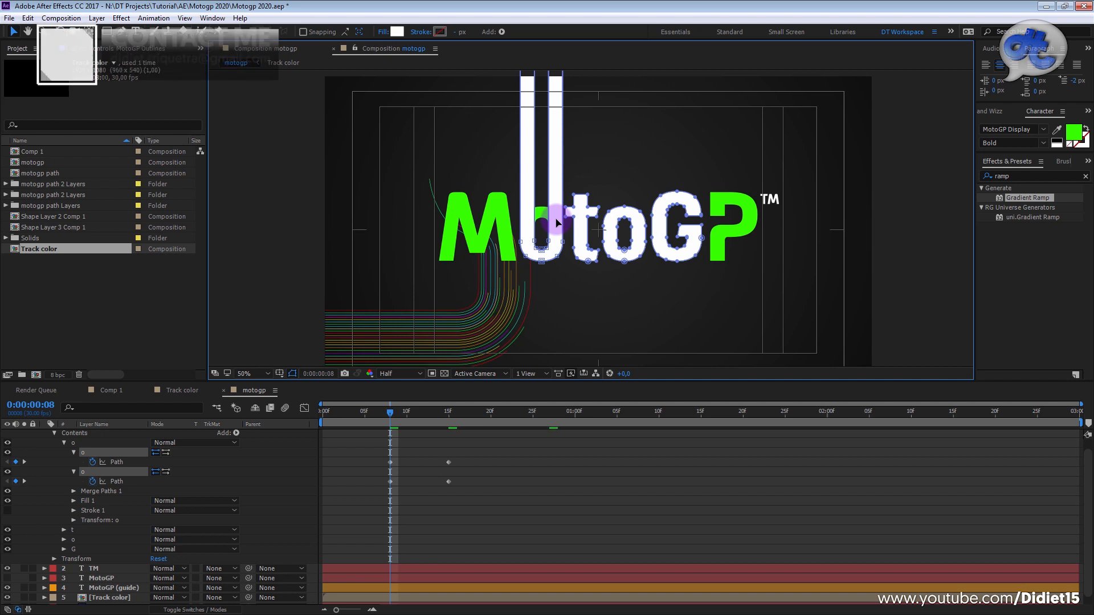
- At 0:00:00:00, move the lower points of the first letter o's paths upward until the whole letter sits above the frame
drag(393, 414, 323, 414)
key(shift+Up)
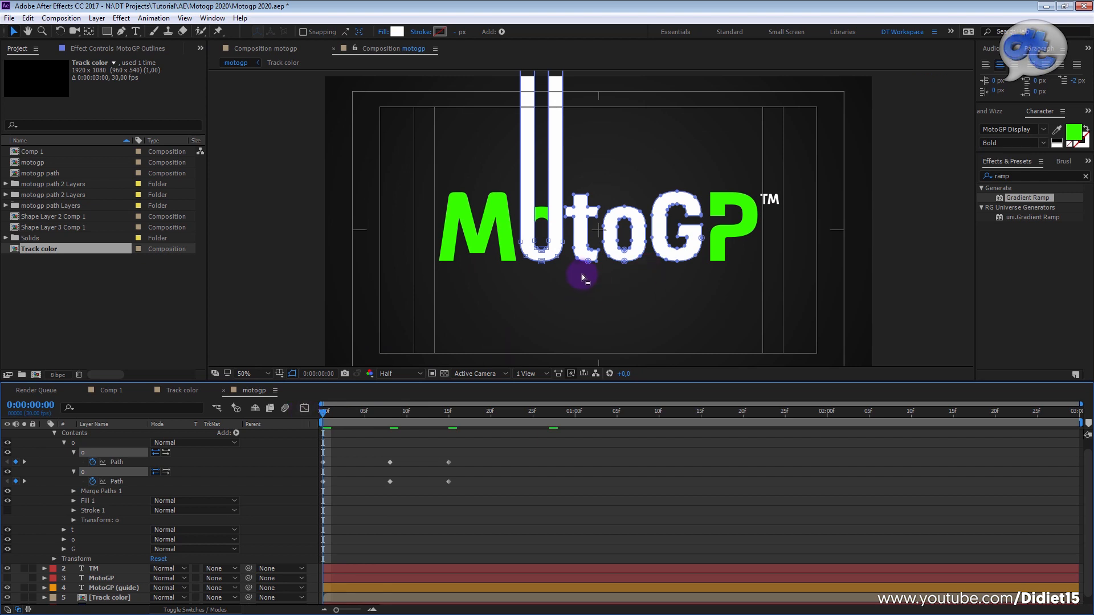
drag(564, 275, 517, 230)
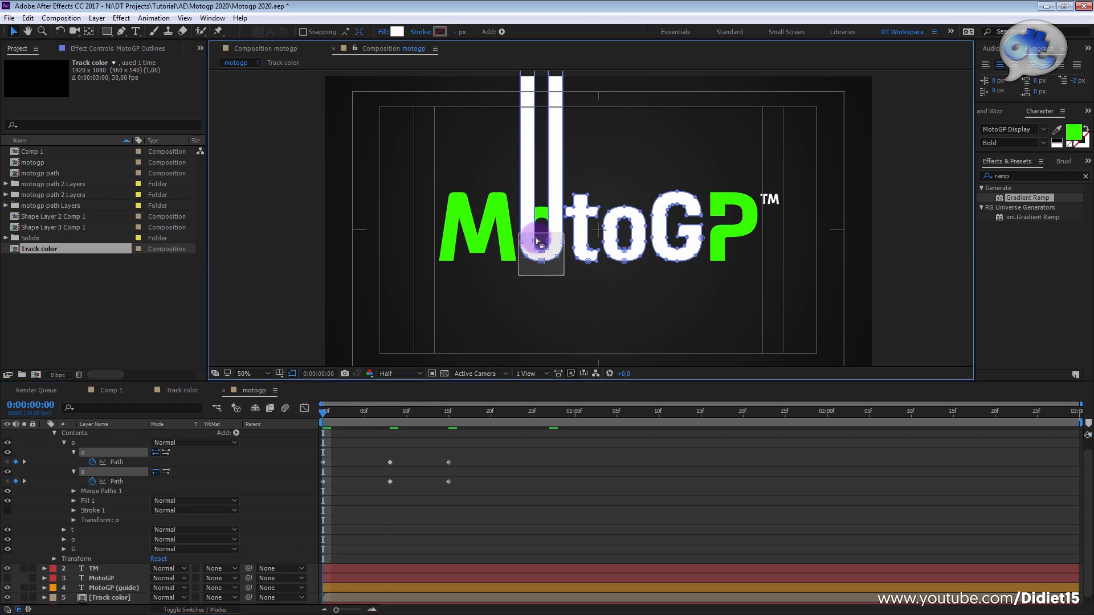
key(shift+Up)
key(shift+Up)
key(shift+Up)
key(shift+Up)
key(shift+Up)
key(shift+Up)
key(shift+Up)
key(shift+Up)
key(shift+Up)
key(shift+Up)
key(shift+Up)
key(shift+Up)
key(shift+Up)
key(shift+Up)
key(shift+Up)
key(shift+Up)
key(shift+Up)
key(shift+Up)
key(shift+Up)
key(shift+Up)
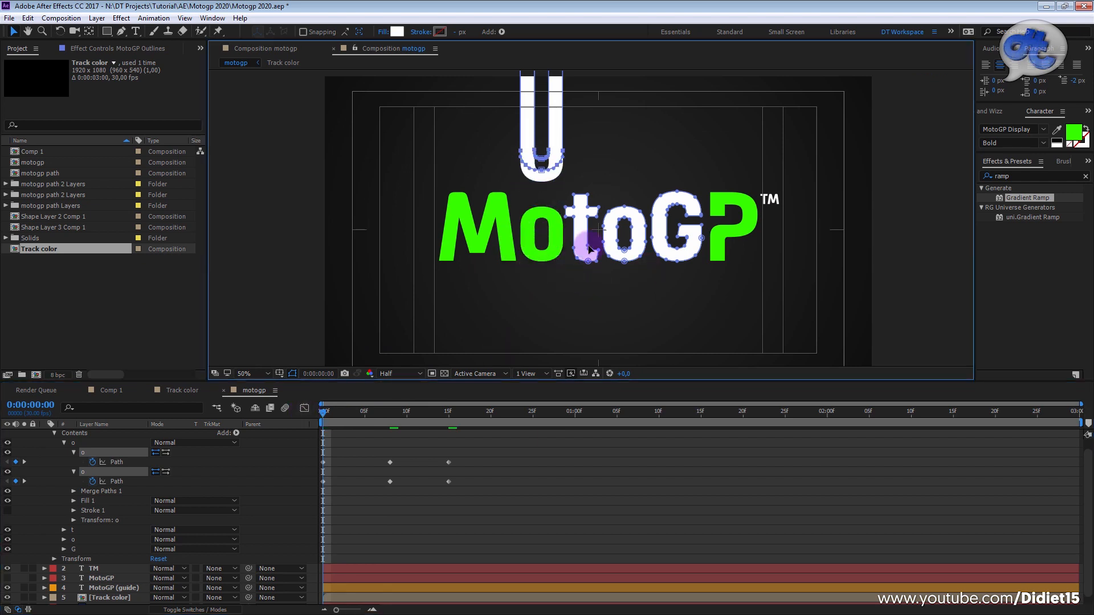
key(shift+Up)
key(shift+Up)
key(shift+Up)
key(shift+Up)
key(shift+Up)
key(shift+Up)
key(shift+Up)
key(shift+Up)
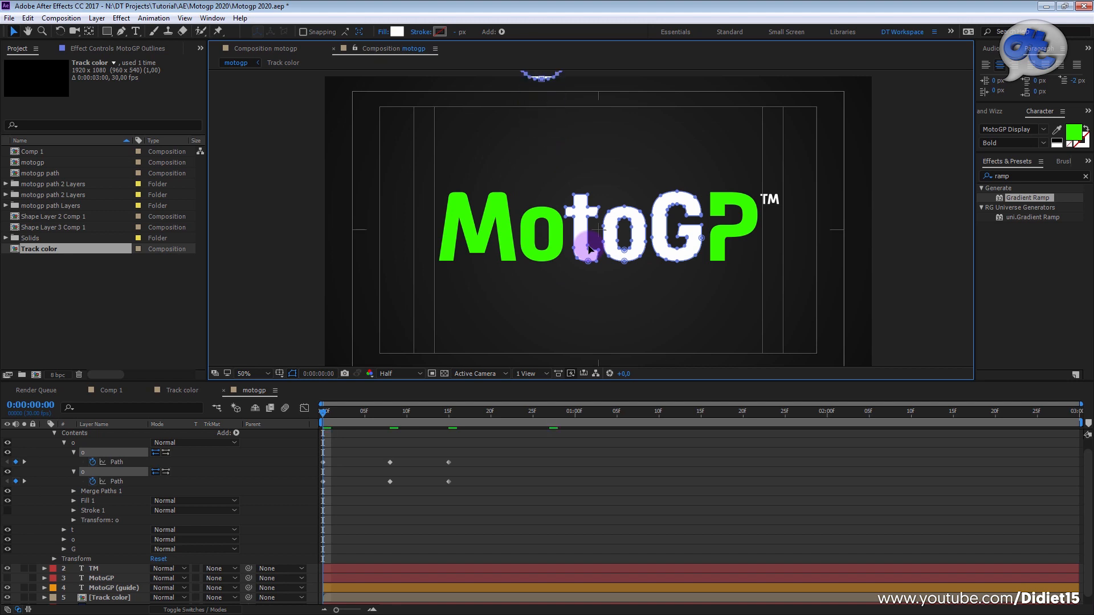
- Preview the first letter o's animation and apply Easy Ease to all of its Path keyframes
key(space)
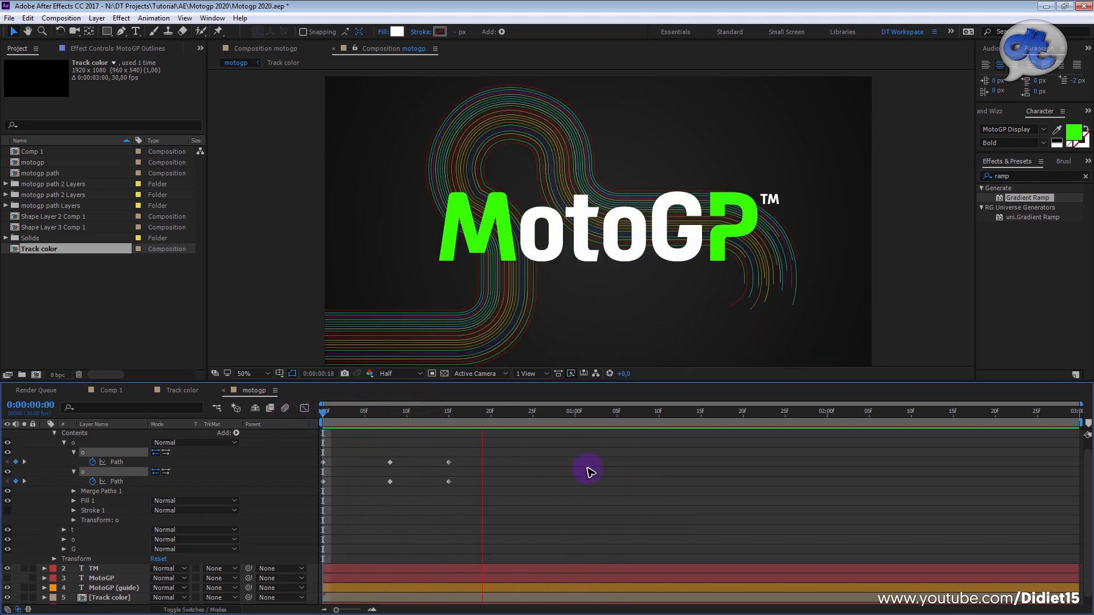
key(space)
drag(471, 456, 303, 515)
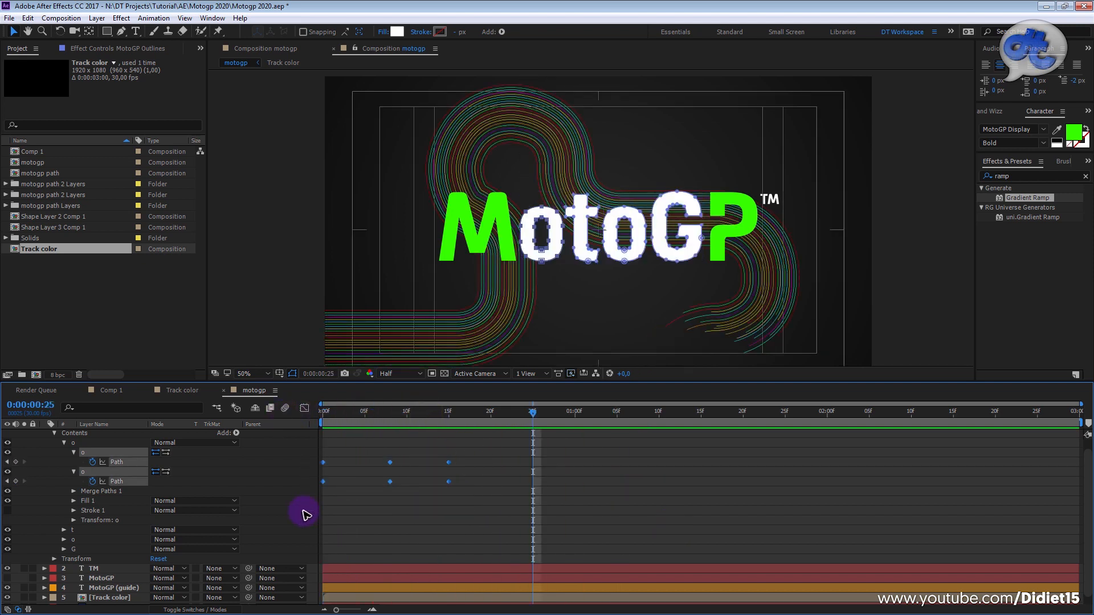
key(F9)
- Play back the eased animation of the first letter o from the start of the composition
drag(386, 411, 323, 411)
click(520, 505)
key(space)
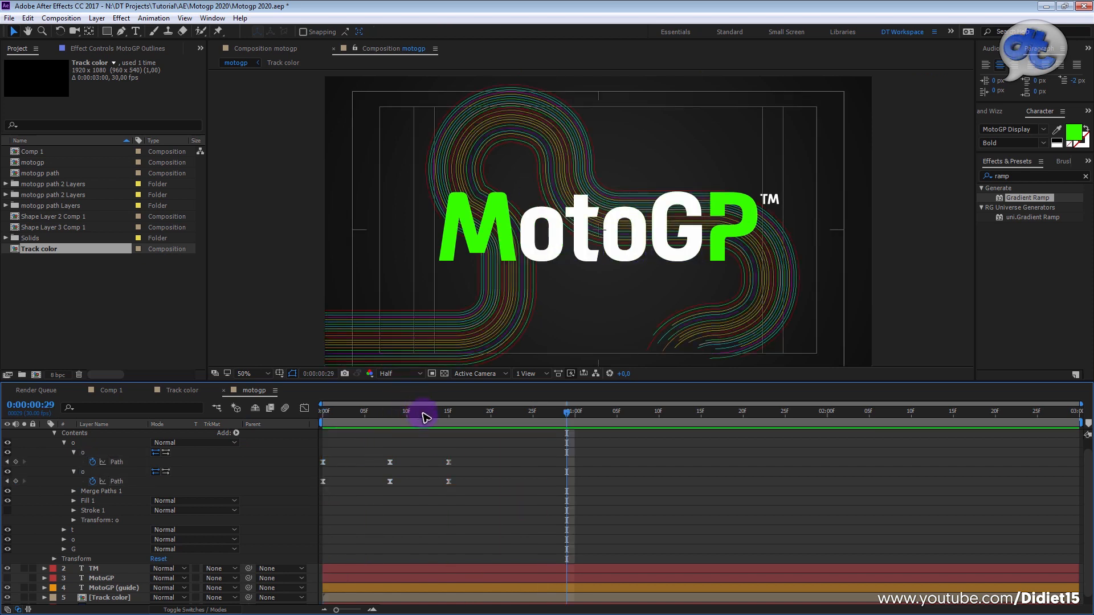
drag(432, 414, 284, 414)
key(Page_Up)
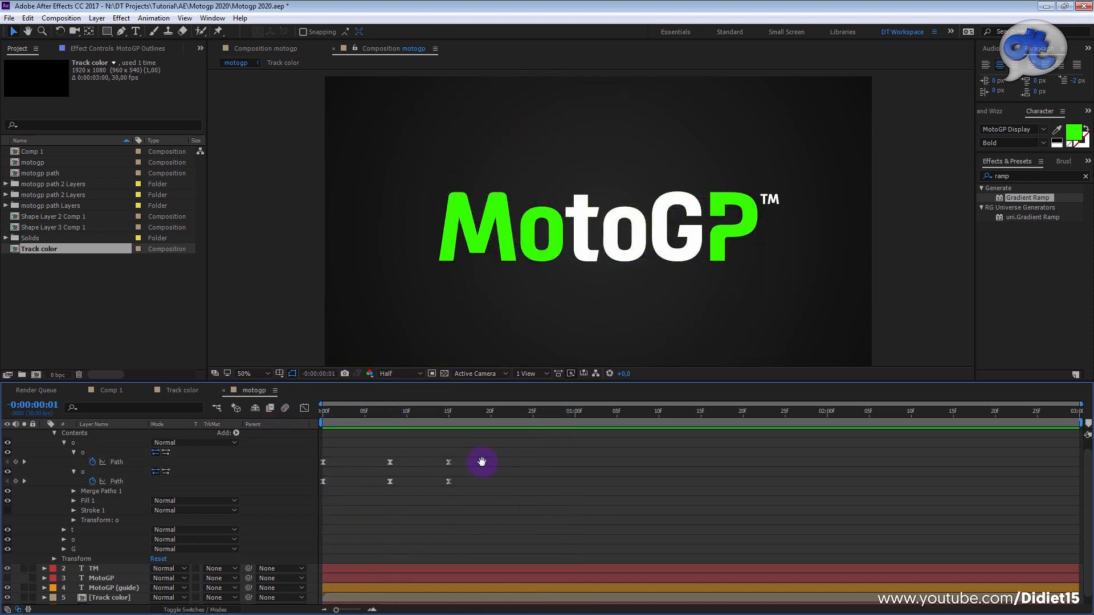
drag(447, 418, 325, 419)
key(space)
key(space)
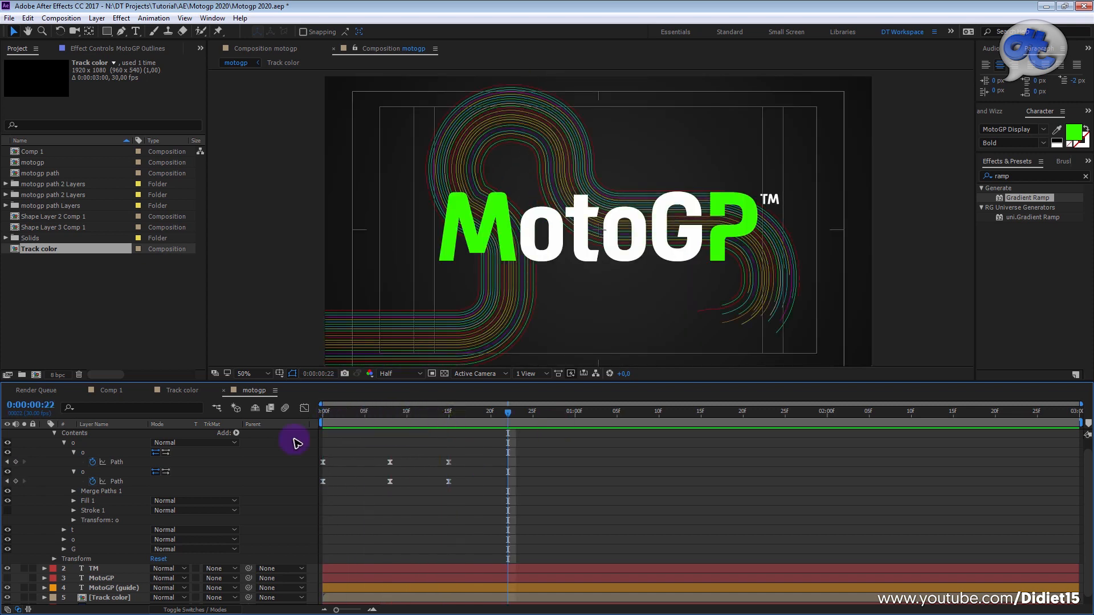
- Collapse the first letter o group, expand the letter t group and set a Path keyframe for it at 0:00:00:15
click(63, 444)
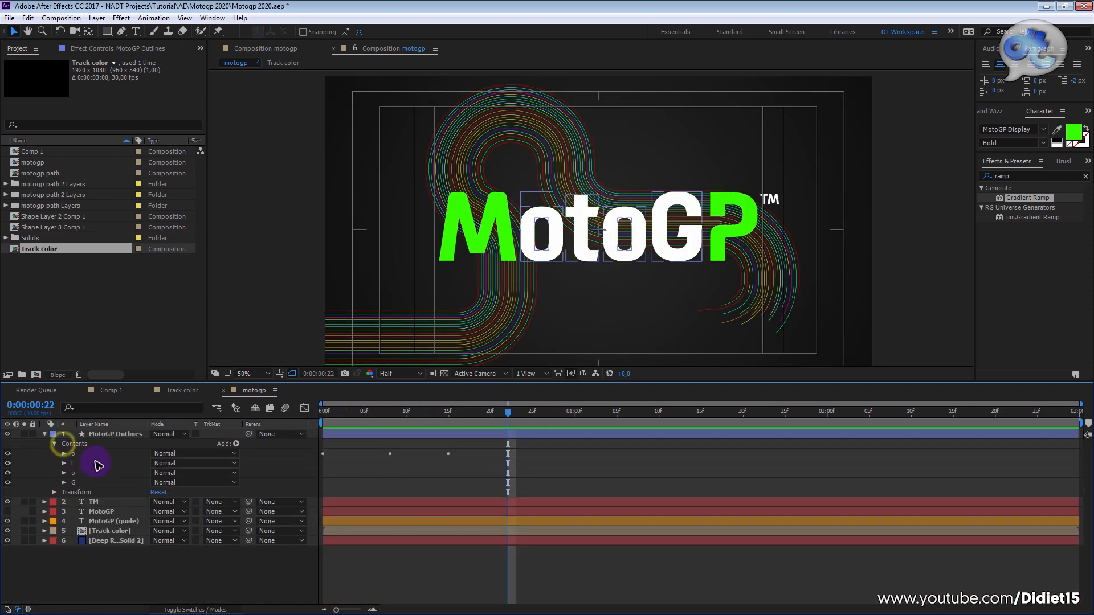
click(64, 463)
click(73, 473)
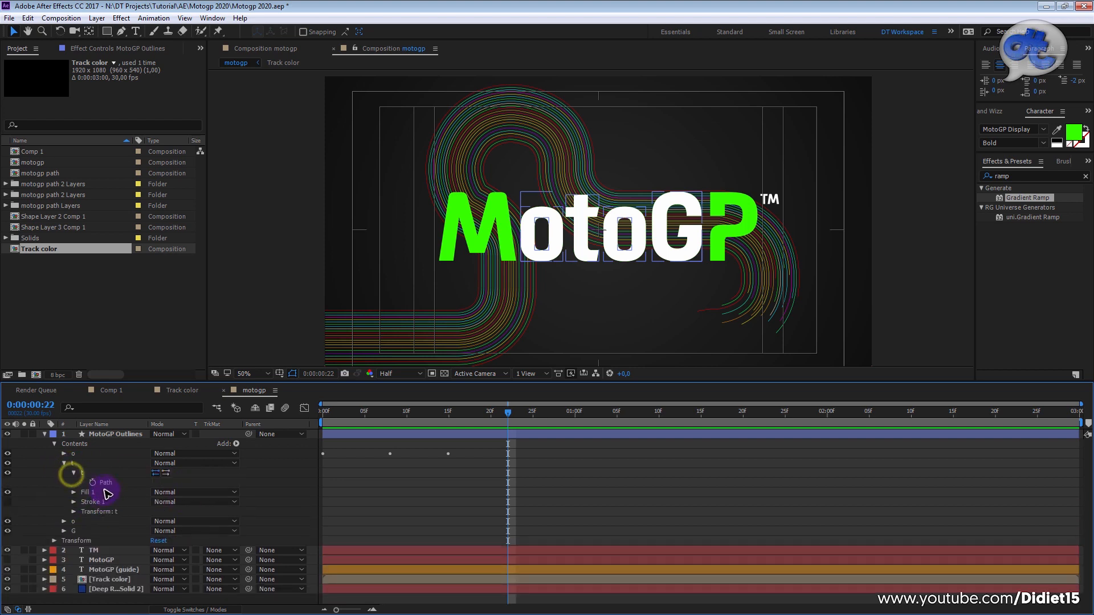
click(94, 483)
click(476, 476)
click(449, 414)
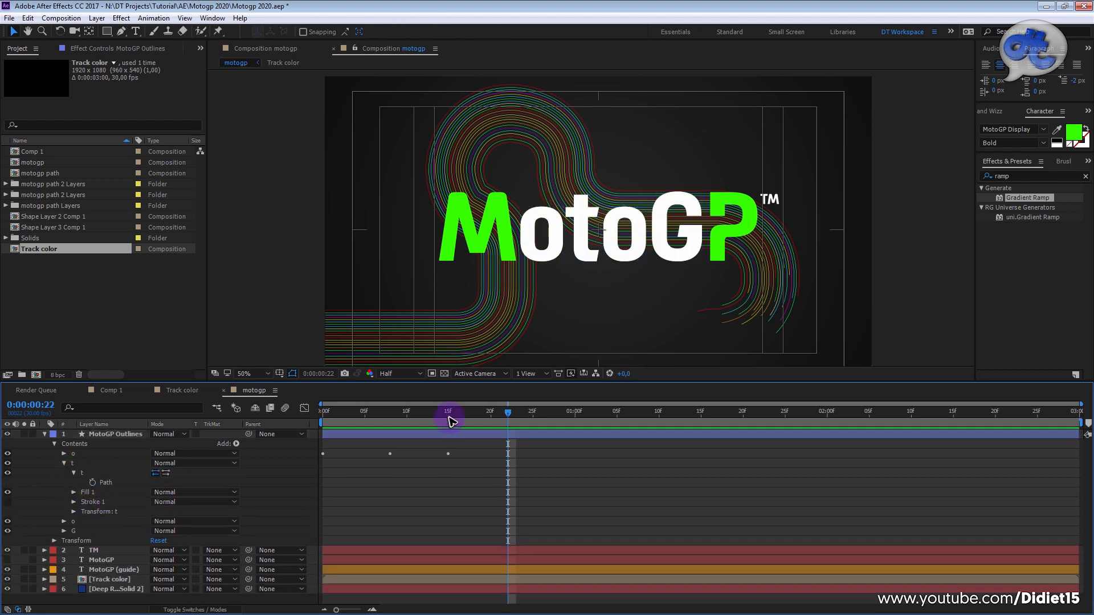
click(92, 483)
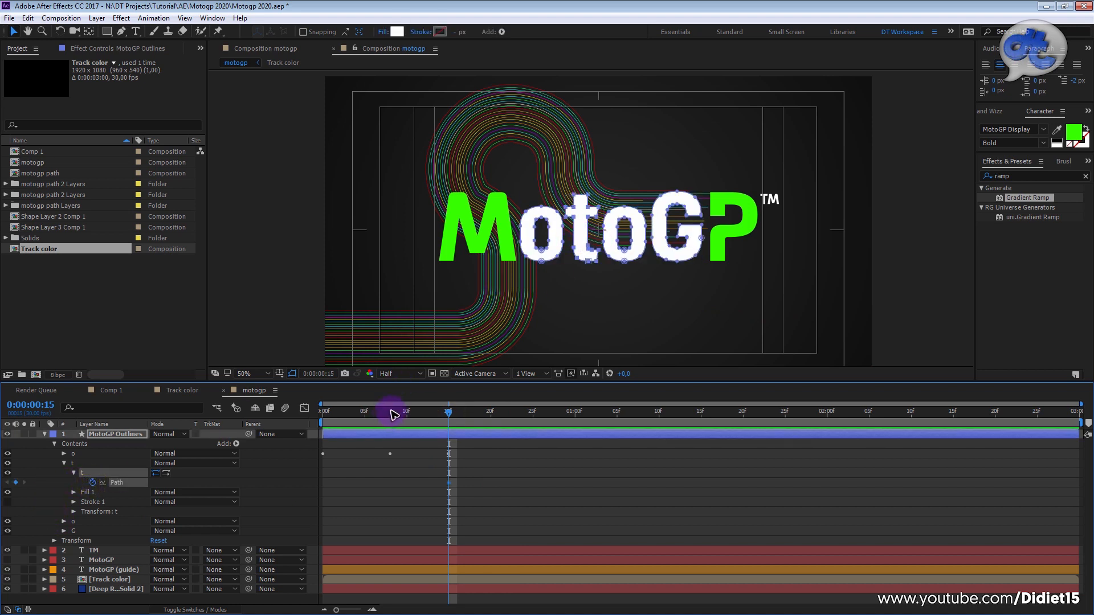
- At 0:00:00:08, stretch the lower points of the letter t downward beyond the bottom of the frame
click(390, 411)
drag(601, 277, 569, 246)
key(shift+Down)
key(shift+Down)
key(shift+Down)
key(shift+Down)
key(shift+Down)
key(shift+Down)
key(shift+Down)
key(shift+Down)
key(shift+Down)
key(shift+Down)
key(shift+Down)
key(shift+Down)
key(shift+Down)
key(shift+Down)
key(shift+Down)
key(shift+Down)
key(shift+Down)
key(shift+Down)
key(shift+Down)
key(shift+Down)
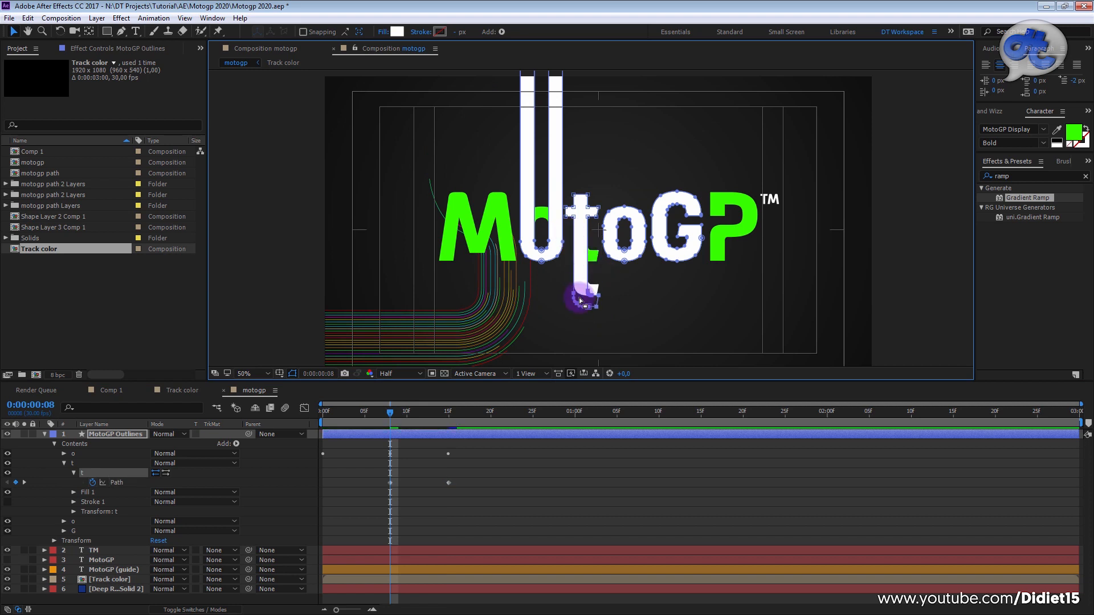
key(shift+Down)
key(shift+Down)
key(shift+Down)
key(shift+Down)
key(shift+Down)
key(shift+Down)
key(shift+Down)
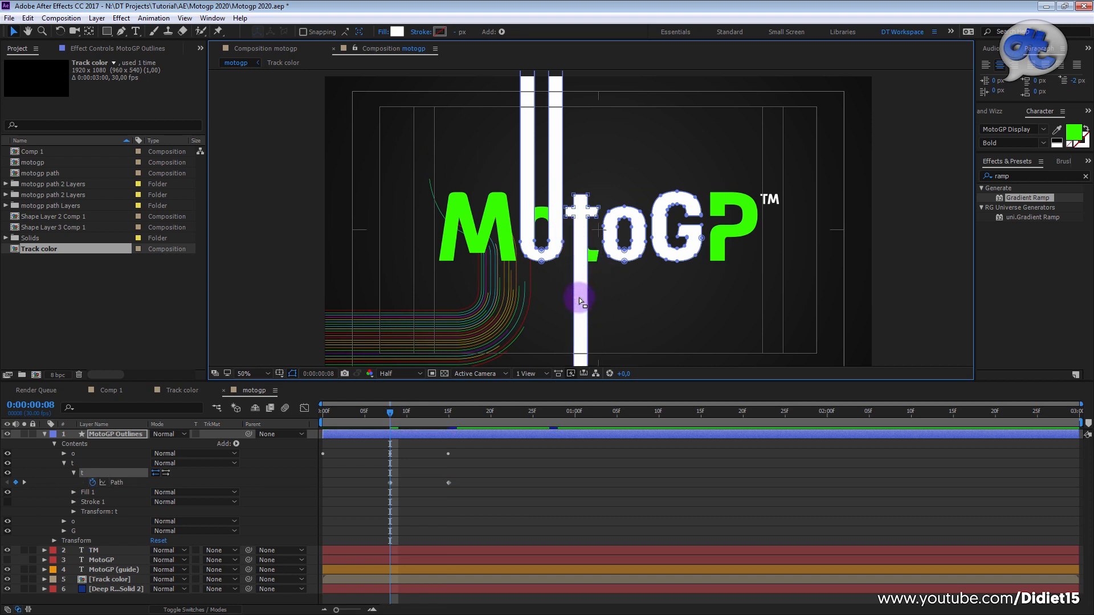
- At 0:00:00:00, move the upper points of the letter t down out of the frame and apply Easy Ease to its Path keyframes
drag(389, 410, 312, 415)
click(584, 212)
drag(559, 181, 604, 230)
key(shift+Down)
key(shift+Down)
key(shift+Down)
key(shift+Down)
key(shift+Down)
key(shift+Down)
key(shift+Down)
key(shift+Down)
key(shift+Down)
key(shift+Down)
key(shift+Down)
key(shift+Down)
key(shift+Down)
key(shift+Down)
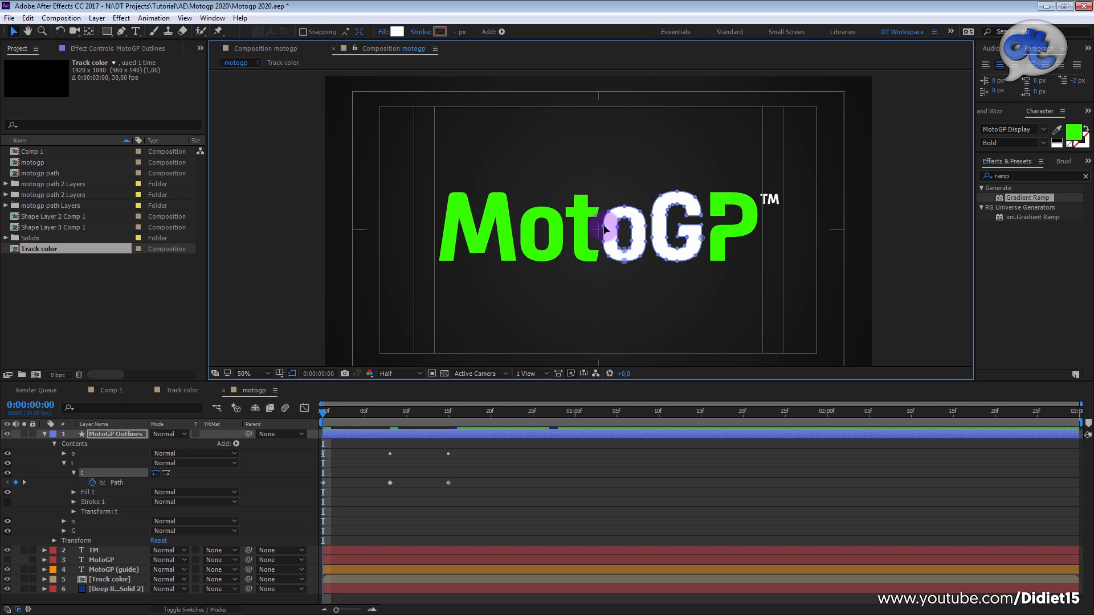
drag(465, 473, 315, 497)
key(F9)
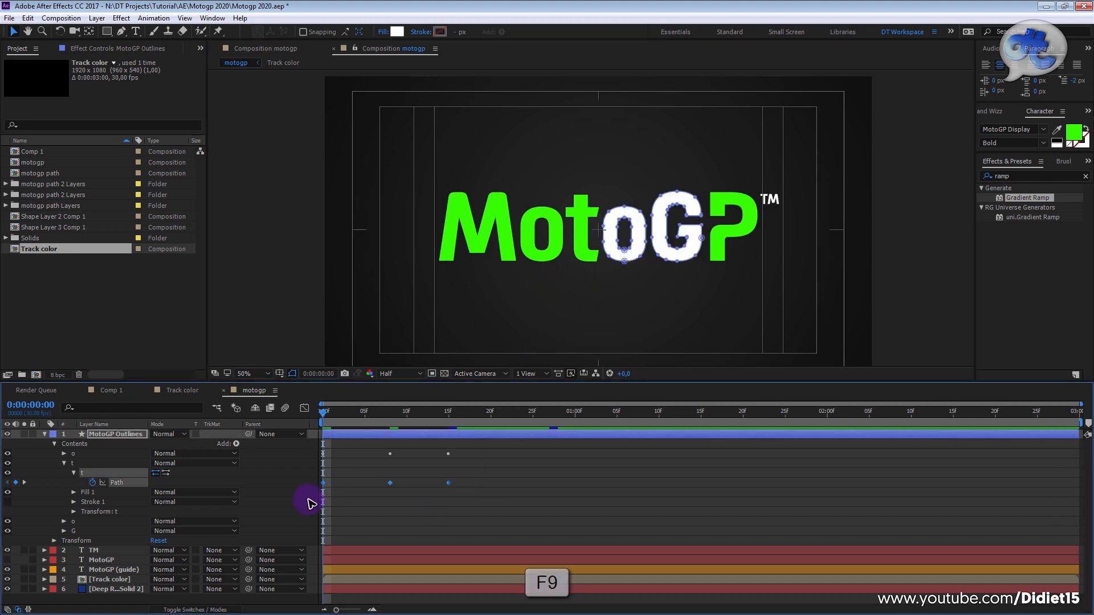
- Preview the letter t animation, collapse its group and expand both paths of the second letter o group
key(space)
key(space)
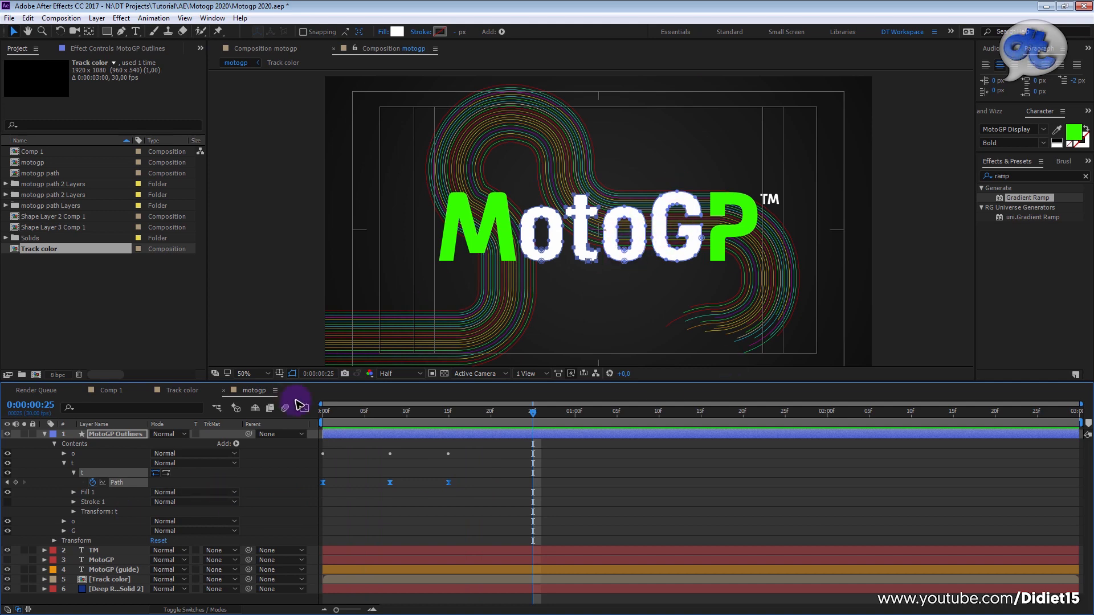
click(63, 463)
click(64, 473)
click(74, 483)
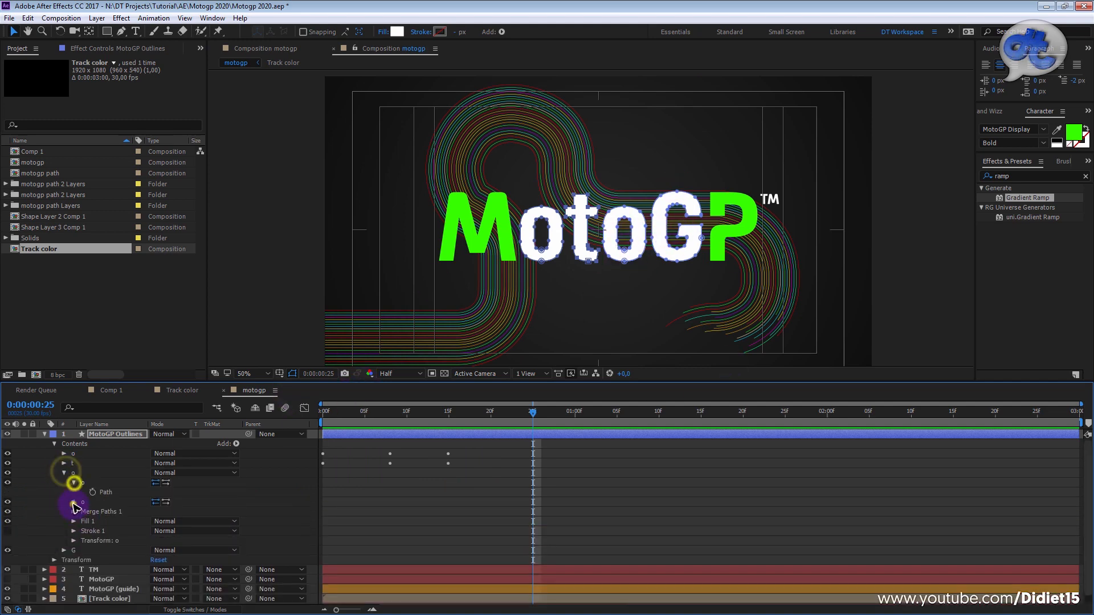
click(73, 502)
- At 0:00:00:08, stretch the lower points of both second letter o paths down beyond the bottom of the frame
click(390, 412)
click(116, 492)
shift+click(116, 511)
drag(624, 261, 625, 365)
- At 0:00:00:00, move the upper points of the second letter o down out of the frame
click(322, 411)
key(shift+Down)
key(shift+Down)
key(shift+Down)
key(shift+Down)
key(shift+Down)
key(shift+Down)
key(shift+Down)
key(shift+Down)
key(shift+Down)
key(shift+Down)
key(shift+Down)
key(shift+Down)
key(shift+Down)
key(shift+Down)
key(shift+Down)
key(shift+Down)
key(shift+Down)
key(shift+Down)
key(shift+Down)
key(shift+Down)
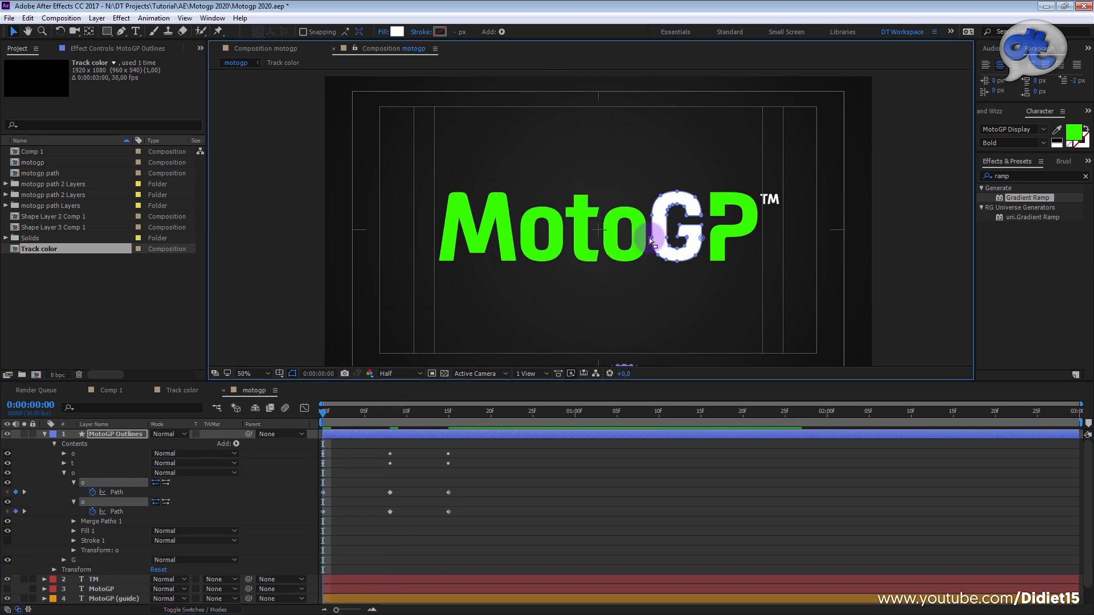
- Collapse the second letter o group, expand the letter G group and set a Path keyframe for it at 0:00:00:15
click(63, 472)
click(64, 482)
click(448, 411)
click(92, 502)
- At 0:00:00:08, stretch the right-hand points of the letter G horizontally beyond the right edge of the frame
click(390, 411)
key(shift+Right)
key(shift+Right)
key(shift+Right)
key(shift+Right)
key(shift+Right)
key(shift+Right)
key(shift+Right)
key(shift+Right)
key(shift+Right)
key(shift+Right)
key(shift+Right)
key(shift+Right)
key(shift+Right)
key(shift+Right)
key(shift+Right)
key(shift+Right)
key(shift+Right)
key(shift+Right)
key(shift+Right)
key(shift+Right)
key(shift+Right)
key(shift+Right)
key(shift+Right)
key(shift+Right)
key(shift+Right)
key(shift+Right)
key(shift+Right)
key(shift+Right)
key(shift+Right)
key(shift+Right)
key(shift+Right)
key(shift+Right)
key(shift+Right)
key(shift+Right)
- At 0:00:00:00, move the left-hand points of the letter G right out of the frame and apply Easy Ease to its Path keyframes
key(Home)
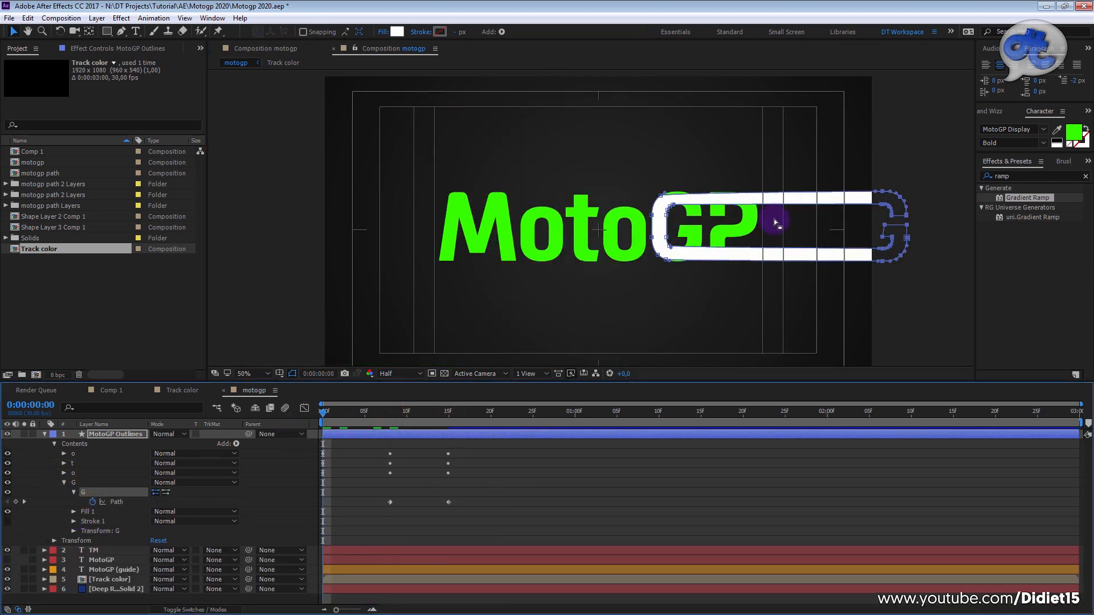
drag(635, 174, 685, 274)
key(shift+Right)
key(shift+Right)
key(shift+Right)
key(shift+Right)
key(shift+Right)
key(shift+Right)
key(shift+Right)
key(shift+Right)
key(shift+Right)
key(shift+Right)
key(shift+Right)
key(shift+Right)
key(shift+Right)
key(shift+Right)
key(shift+Right)
key(shift+Right)
key(shift+Right)
key(shift+Right)
key(shift+Right)
key(shift+Right)
click(116, 502)
key(F9)
- Play back the eased letter G animation and collapse the letter G group
key(space)
key(space)
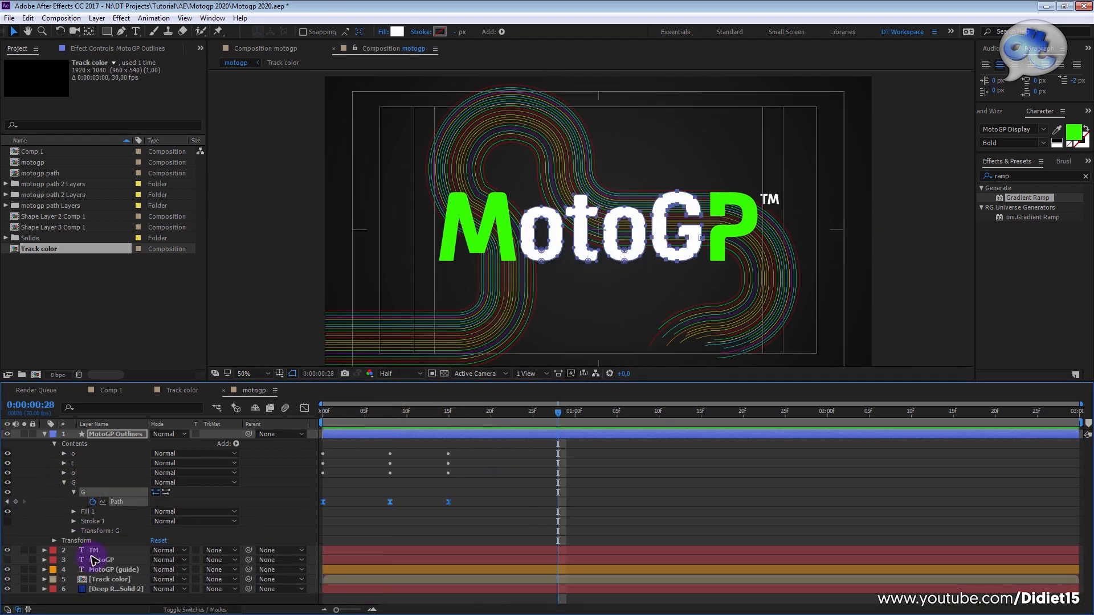
click(64, 483)
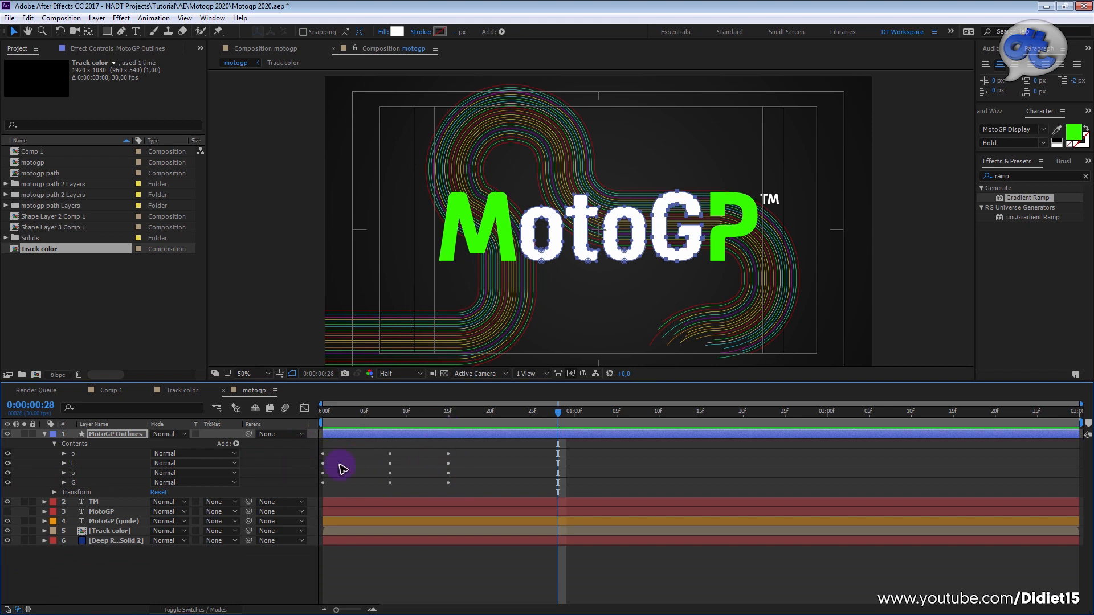
- Play back the combined animation of the letters o, t, o and G from the start of the composition
click(74, 454)
shift+click(75, 482)
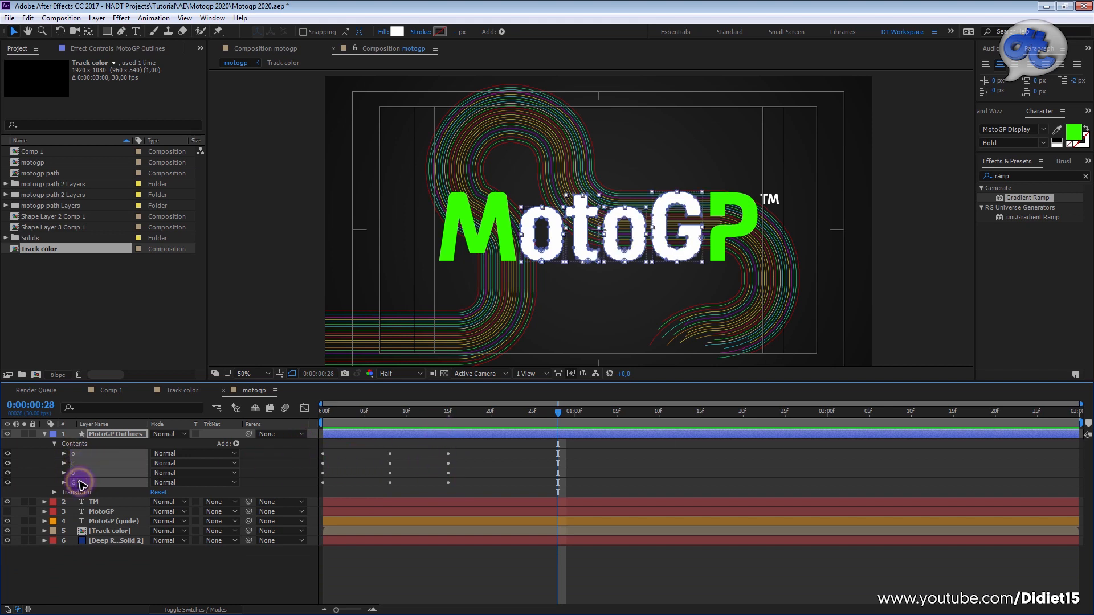
drag(359, 418, 321, 420)
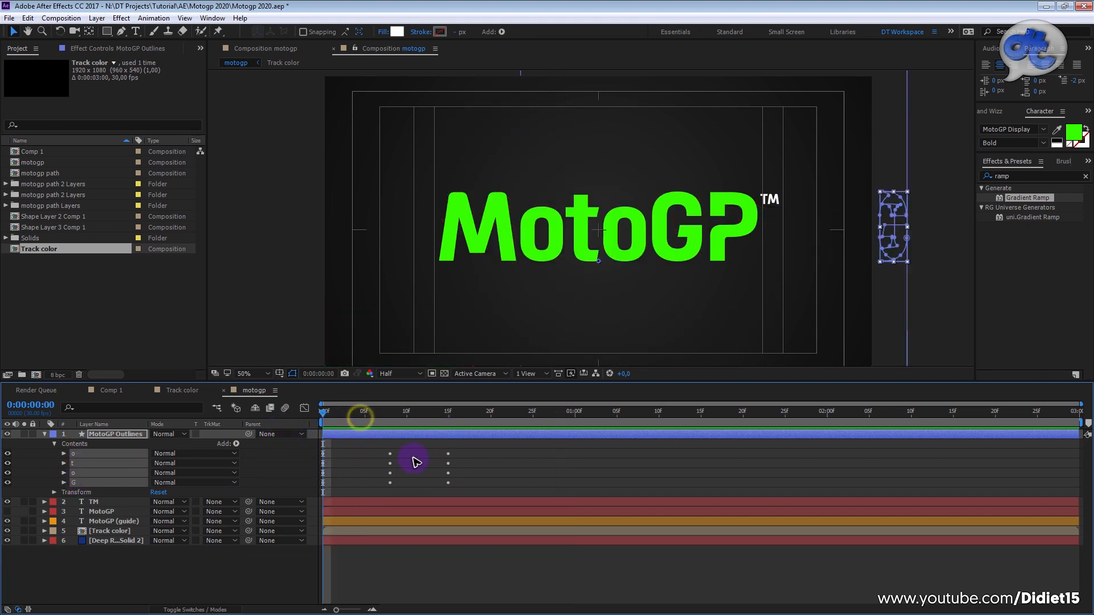
click(421, 458)
key(space)
drag(443, 420, 281, 420)
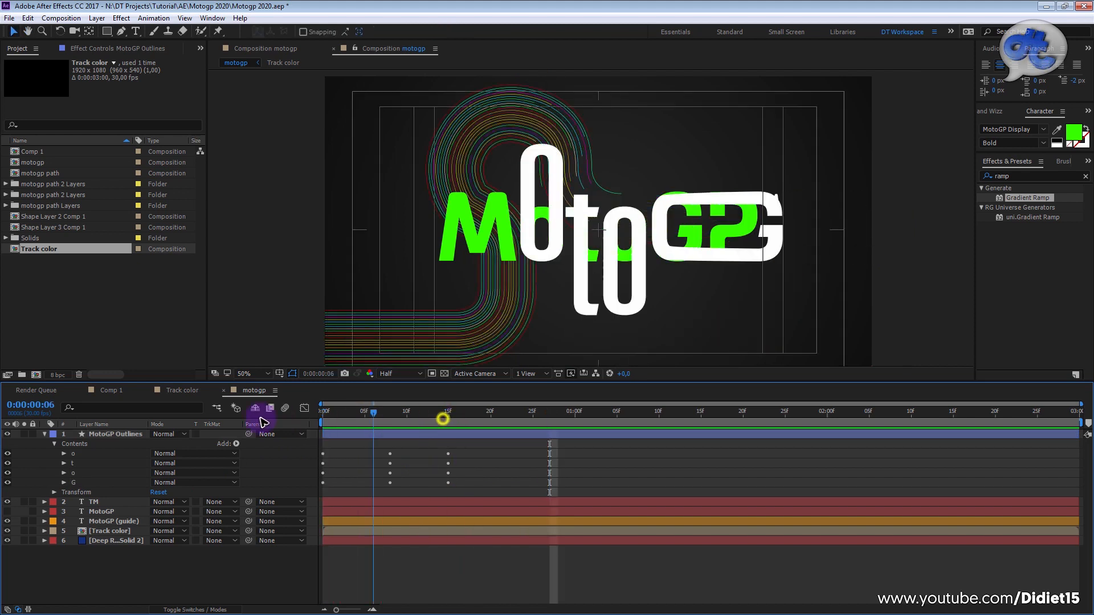
key(space)
drag(382, 410, 320, 410)
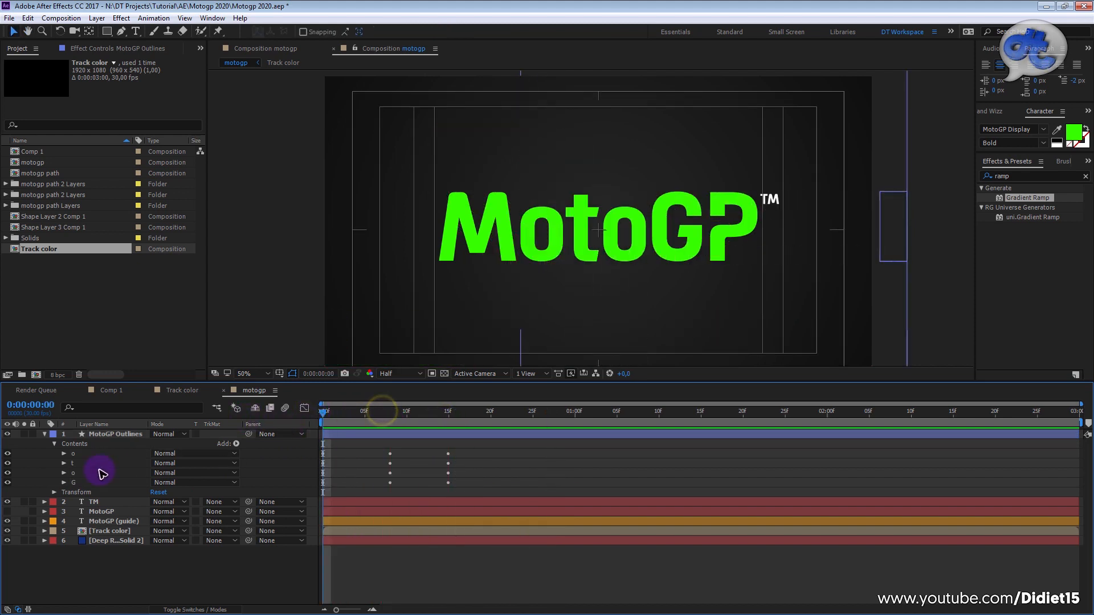
- Reveal only the keyframed Path properties of the o, t, o and G groups, keeping the current time at 0:00:00:00
click(73, 454)
shift+click(71, 483)
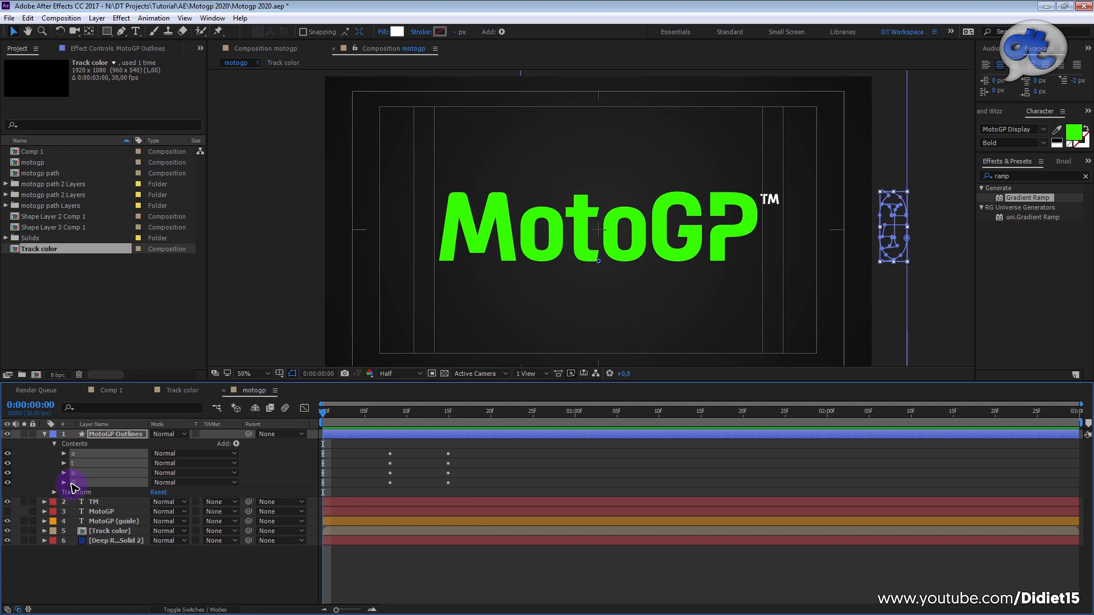
key(u)
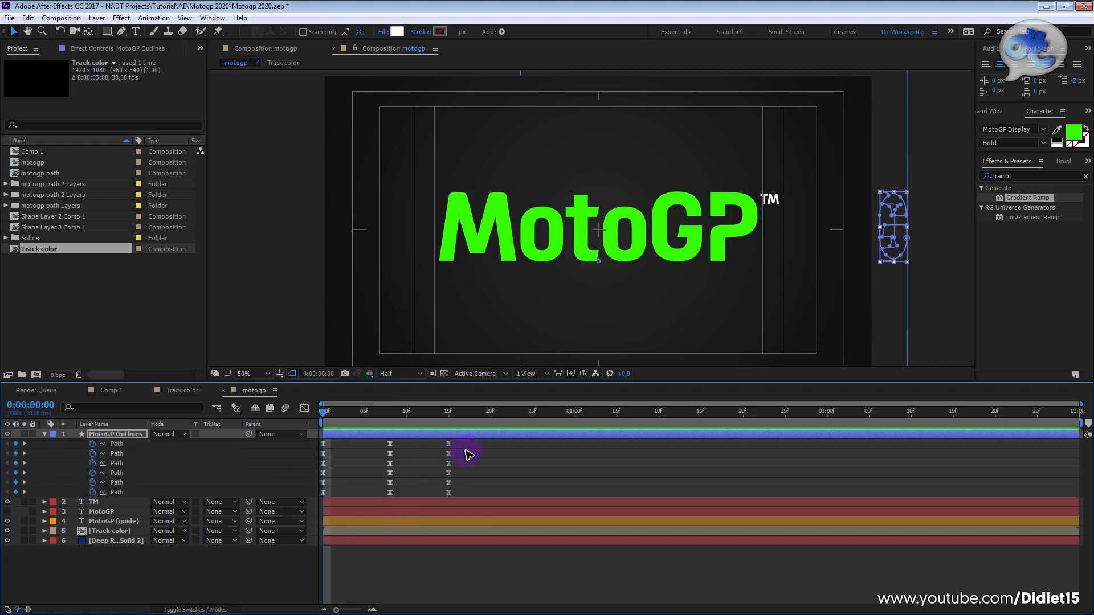
drag(473, 460, 300, 501)
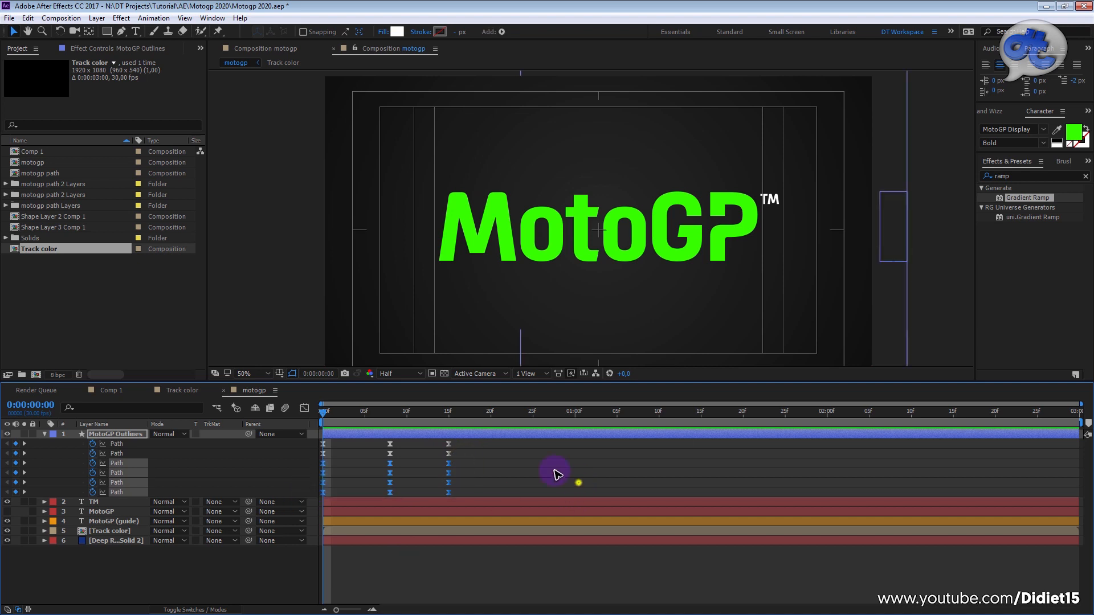
click(579, 483)
drag(459, 410, 303, 413)
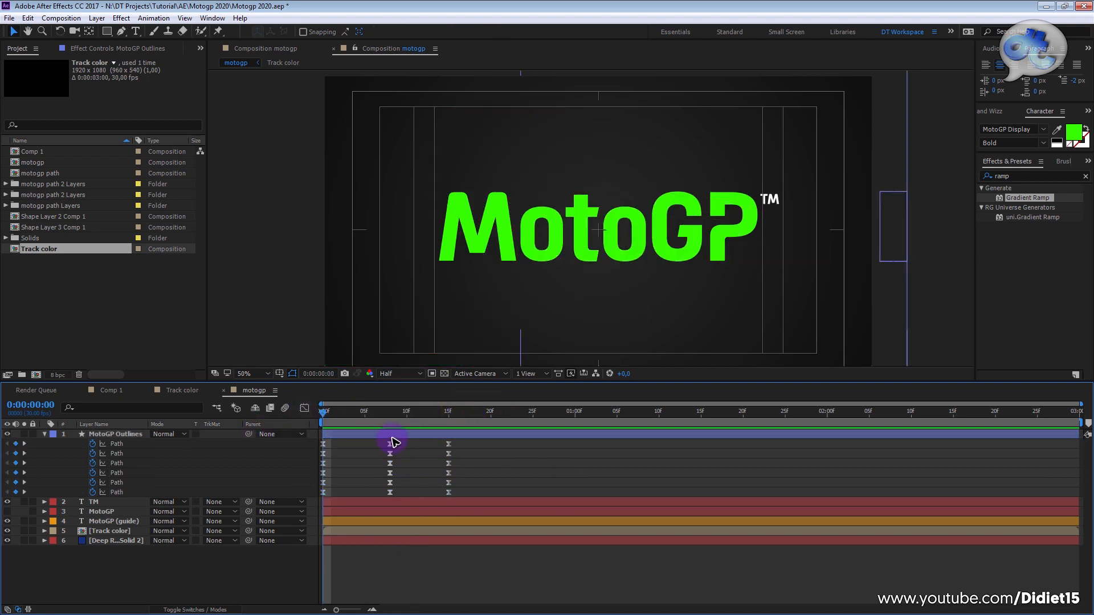
- Shift the Path keyframes of the letter t, second o and G two frames later so they start at 0:00:00:02
key(Page_Down)
key(Page_Down)
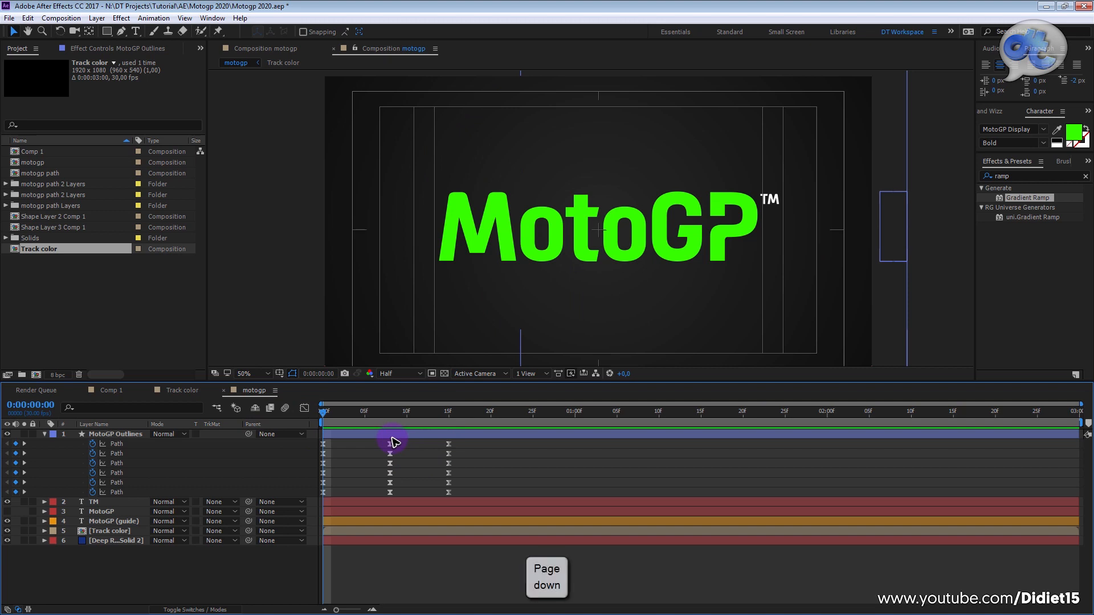
drag(460, 459, 299, 499)
click(515, 481)
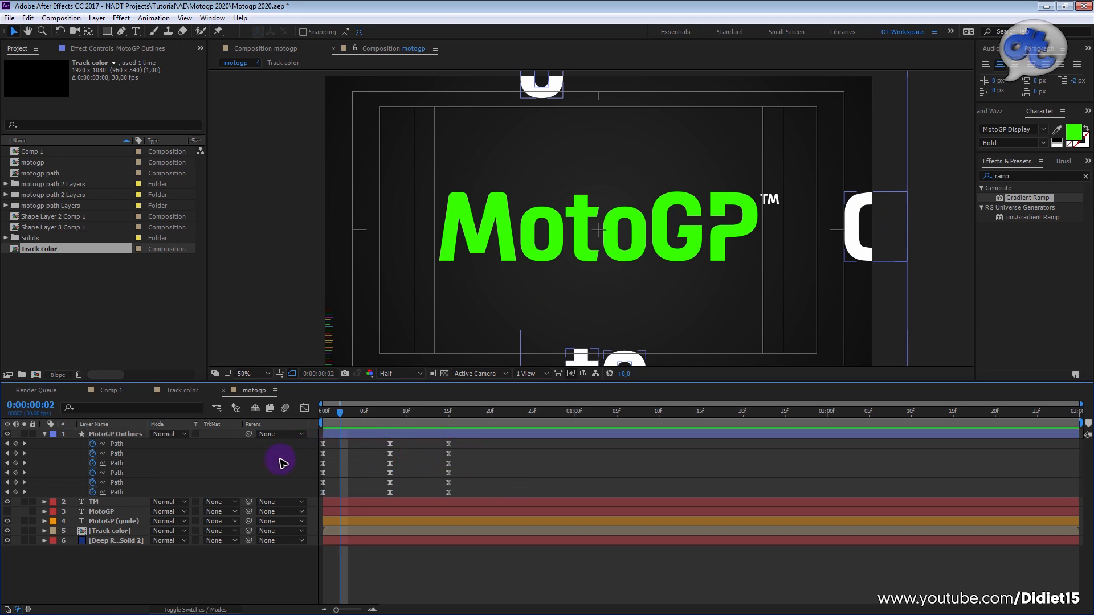
drag(473, 463, 290, 501)
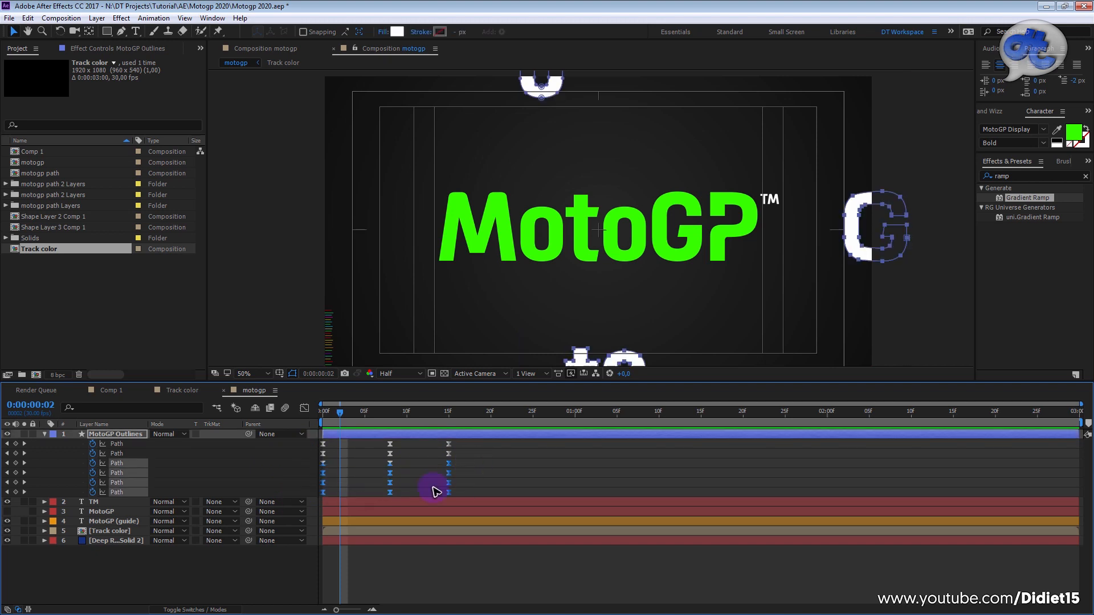
click(332, 466)
drag(516, 459, 325, 471)
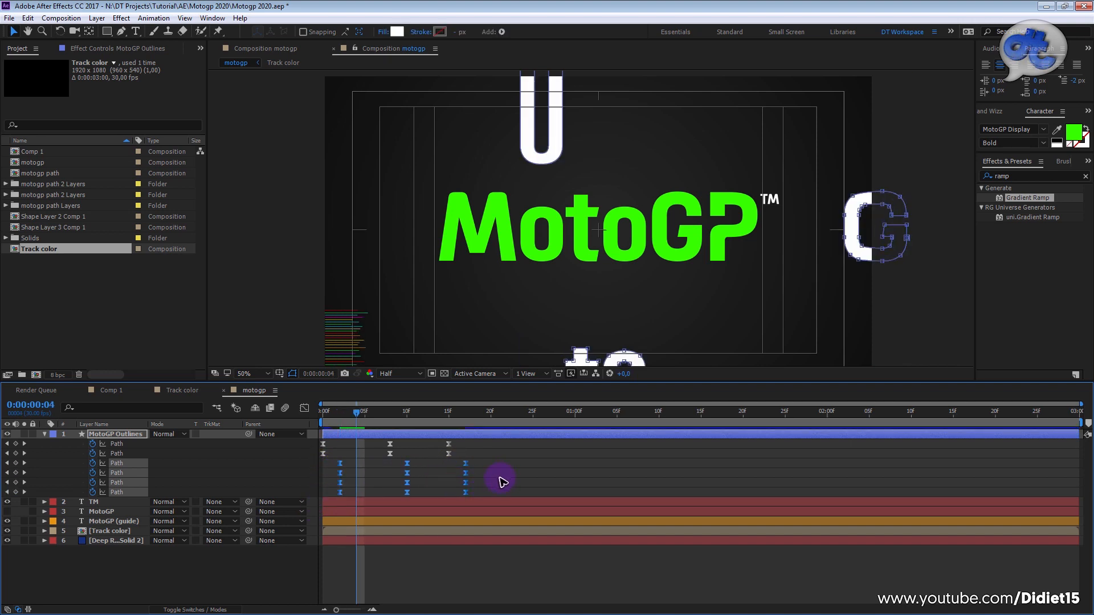
- Offset the second letter o's Path keyframes to start at 0:00:00:04 and the letter G's to start at 0:00:00:06
drag(497, 471, 357, 477)
drag(508, 491, 372, 493)
click(372, 415)
- Play back the staggered letter animation from the start of the composition
key(Home)
key(space)
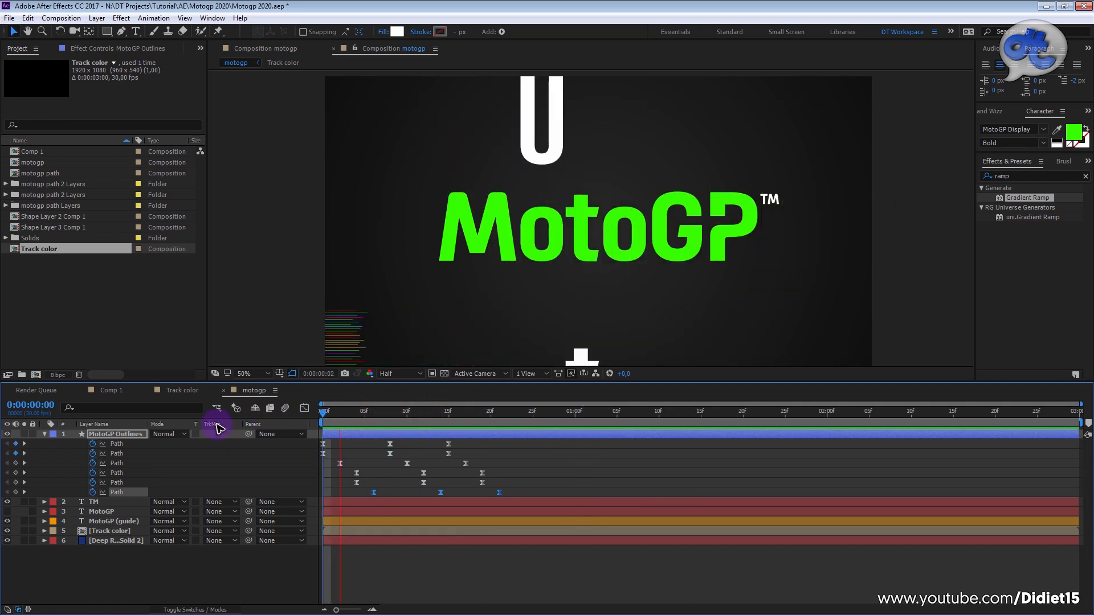
key(space)
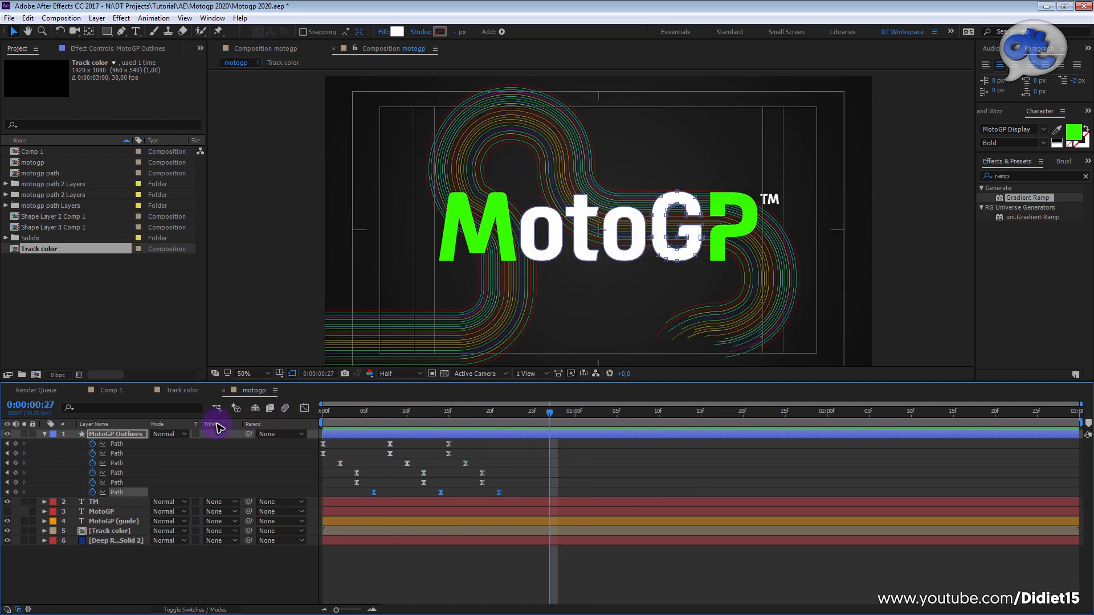
- Collapse the MotoGP Outlines layer, enlarge the composition viewer and deselect all layers
click(44, 434)
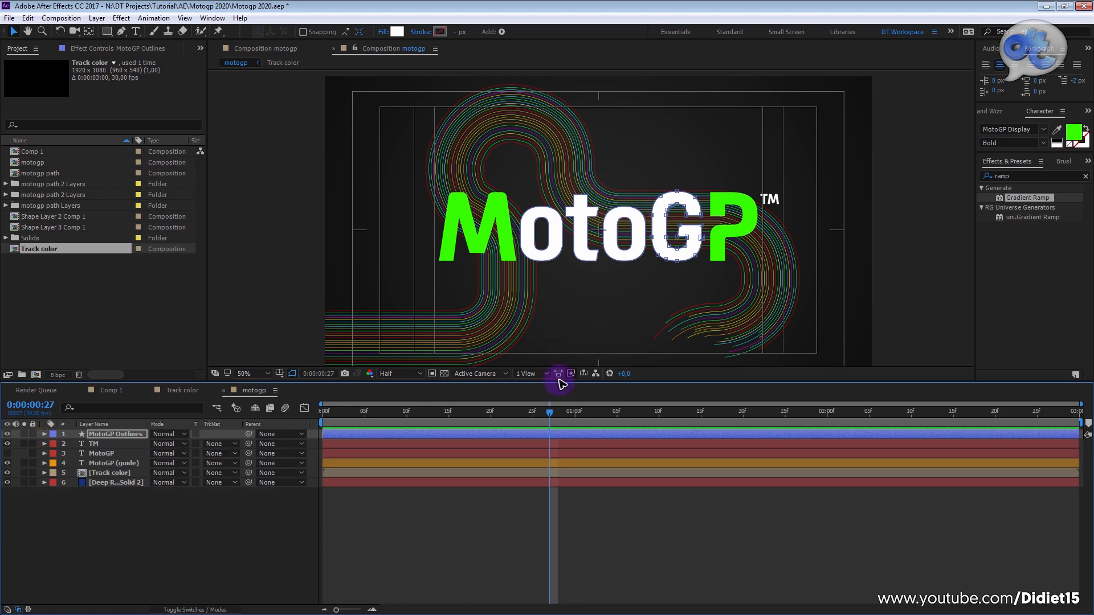
drag(568, 388, 569, 430)
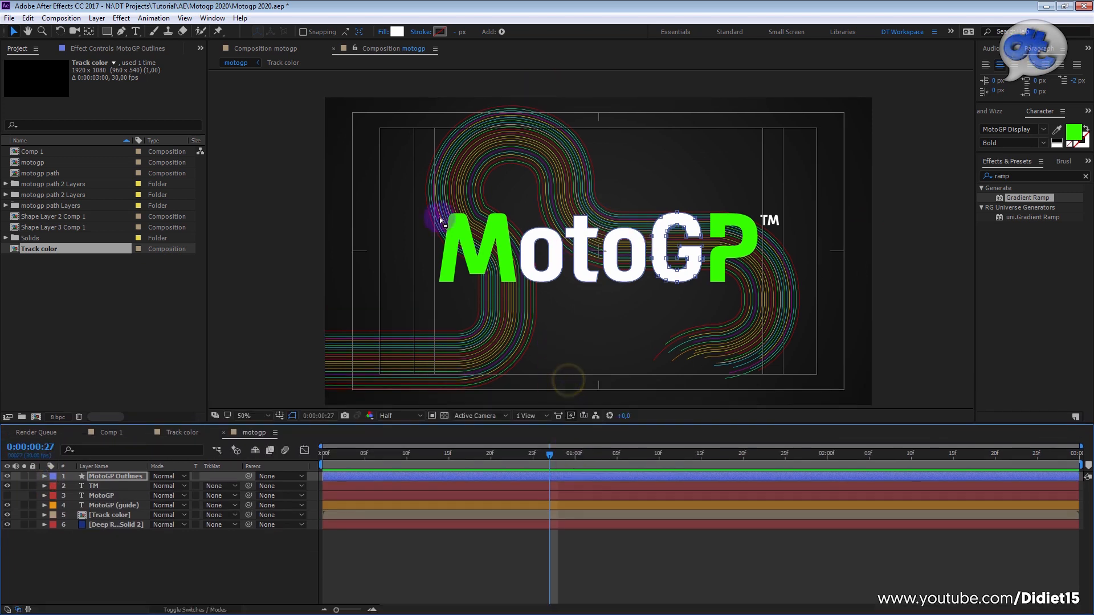
click(173, 574)
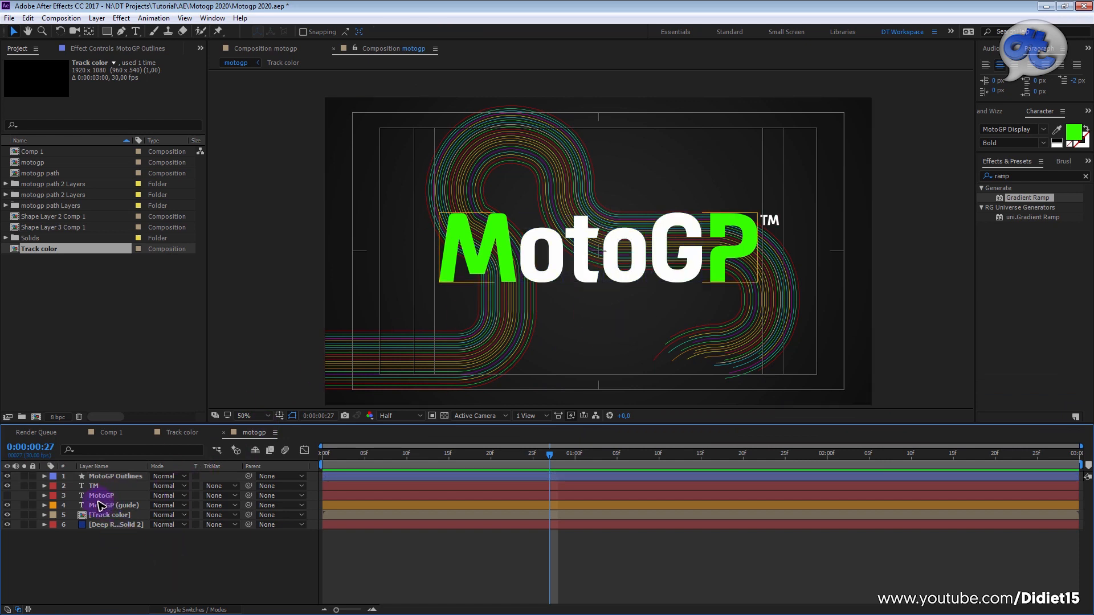
- Make the hidden white MotoGP text layer visible
click(99, 505)
click(113, 497)
click(140, 579)
click(98, 496)
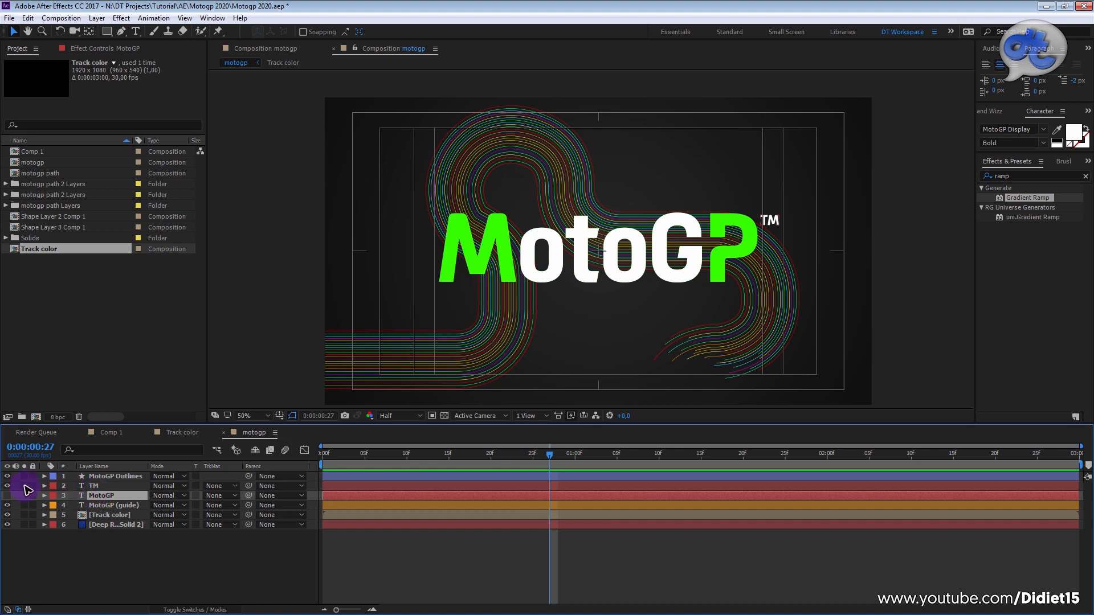
click(7, 495)
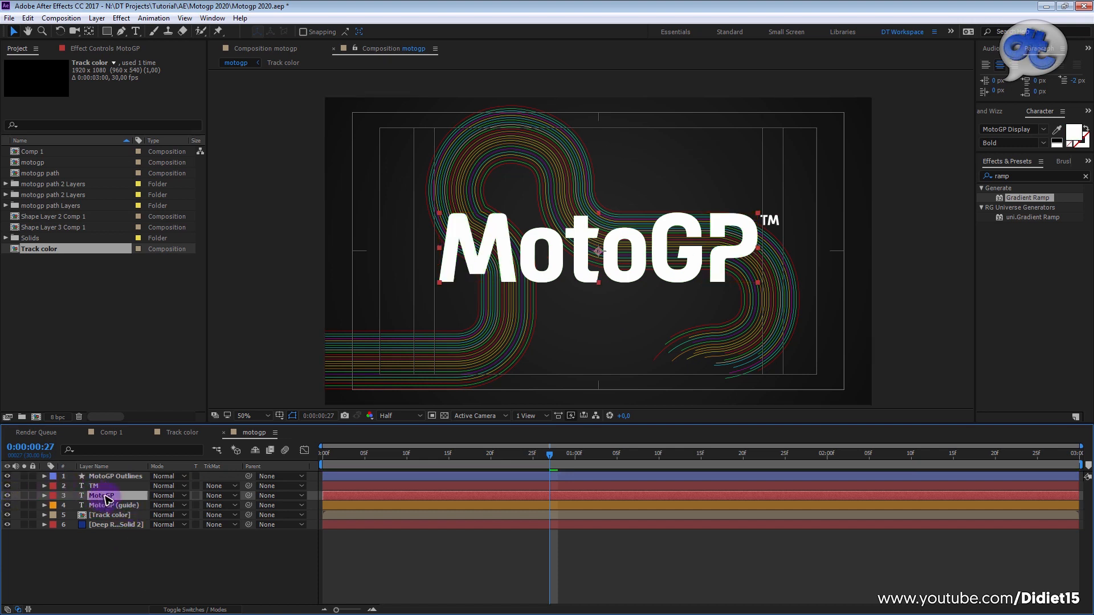
click(7, 495)
click(7, 496)
click(7, 496)
click(7, 496)
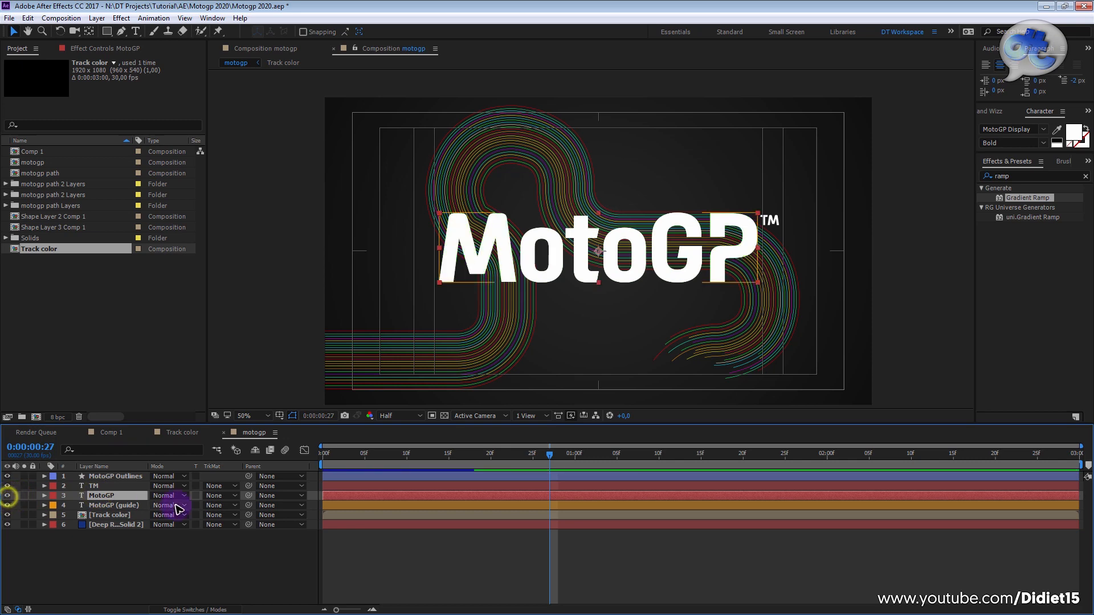
- Delete the characters otoGP from the white MotoGP text layer to keep only the M, and reselect the layer
double_click(525, 254)
drag(513, 251, 774, 236)
key(Delete)
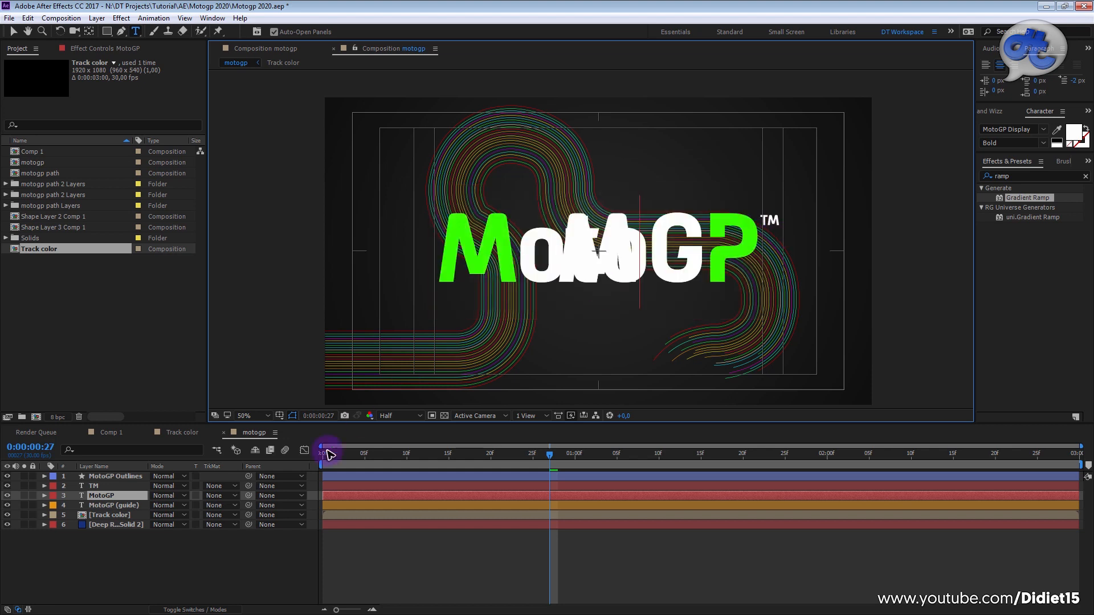
click(349, 569)
click(110, 497)
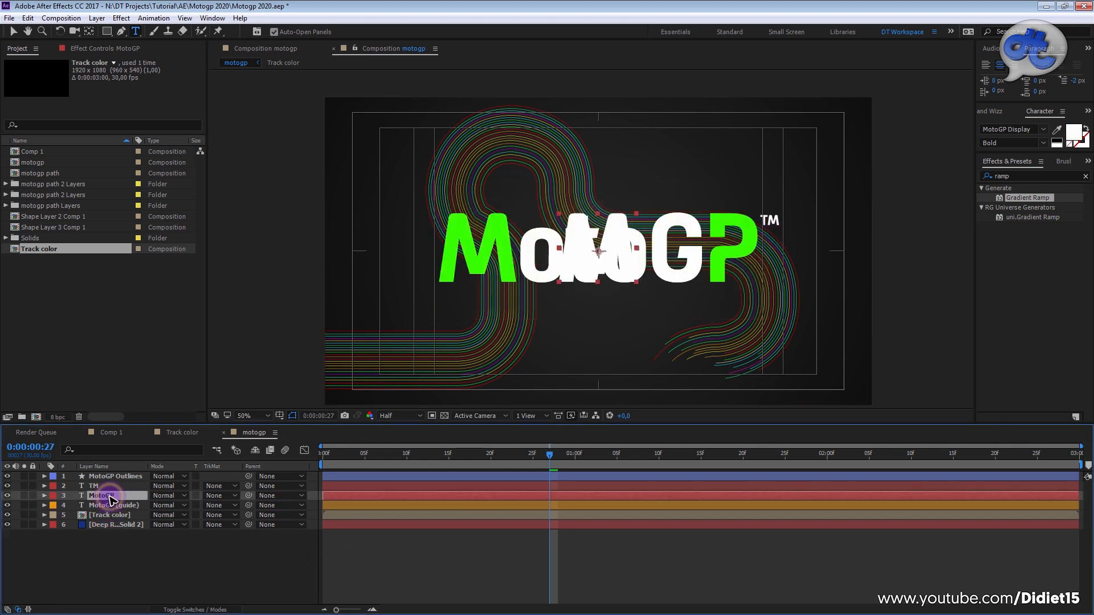
- Move the white M text horizontally until it exactly covers the green guide M at the start of the logo, and deselect it
key(shift+Left)
key(shift+Left)
key(shift+Left)
key(shift+Left)
key(shift+Left)
key(shift+Left)
key(shift+Left)
key(shift+Left)
key(shift+Left)
key(shift+Left)
key(shift+Left)
key(shift+Left)
key(shift+Left)
key(shift+Left)
key(shift+Left)
key(shift+Left)
key(shift+Left)
key(shift+Left)
key(shift+Left)
key(shift+Left)
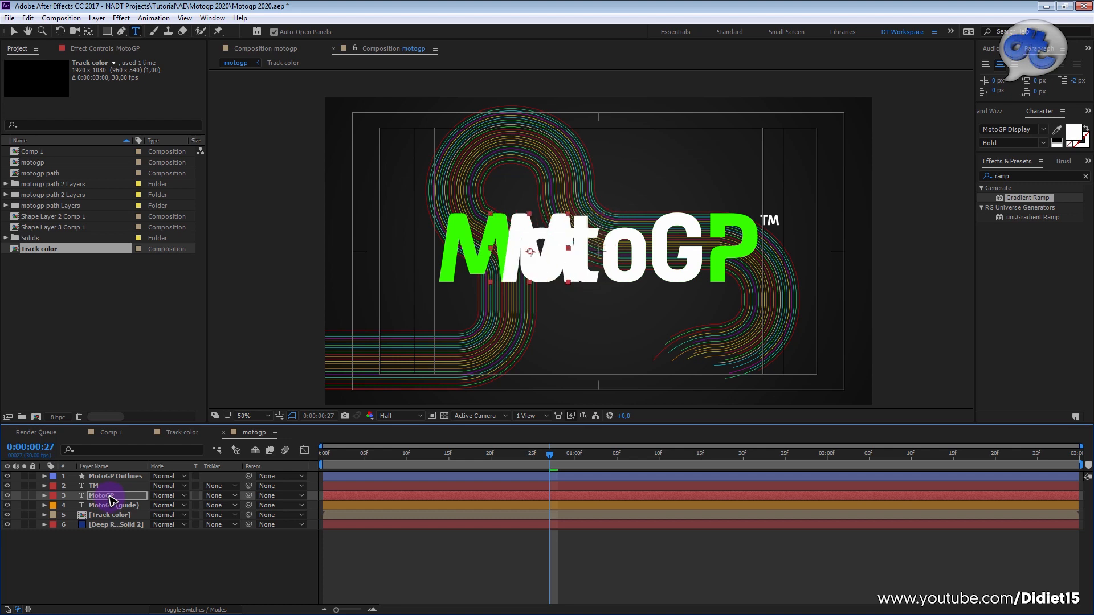
key(shift+Left)
key(shift+Left)
key(shift+Left)
key(shift+Left)
key(shift+Left)
key(shift+Left)
key(shift+Left)
key(shift+Left)
key(shift+Left)
key(shift+Left)
key(shift+Left)
key(shift+Left)
key(shift+Left)
key(shift+Left)
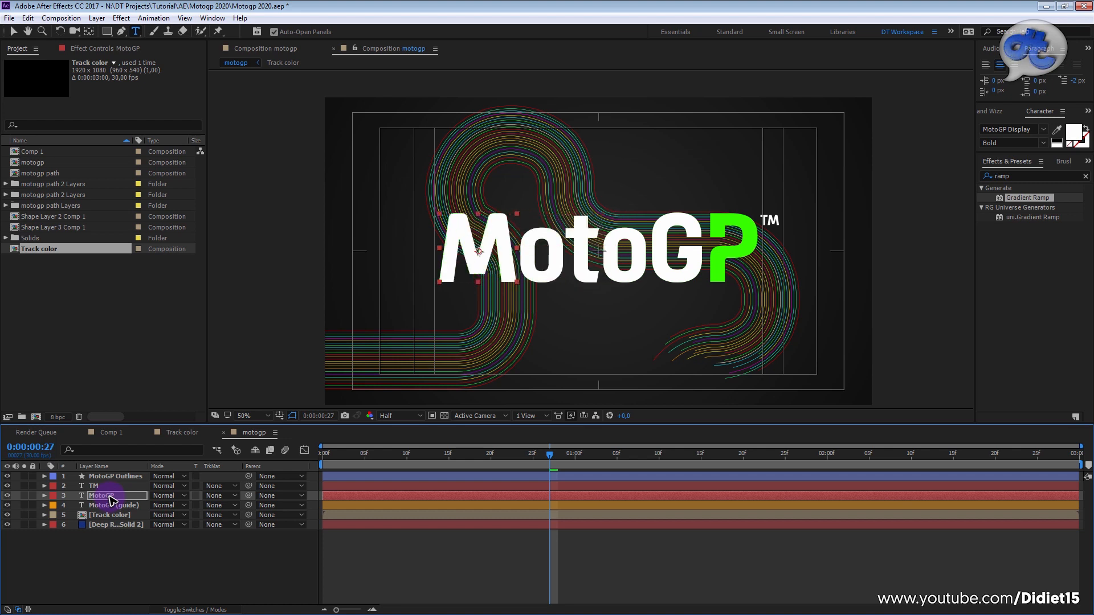
click(136, 561)
- Duplicate the white M text layer and replace the copy's letter with P
click(105, 496)
key(ctrl+d)
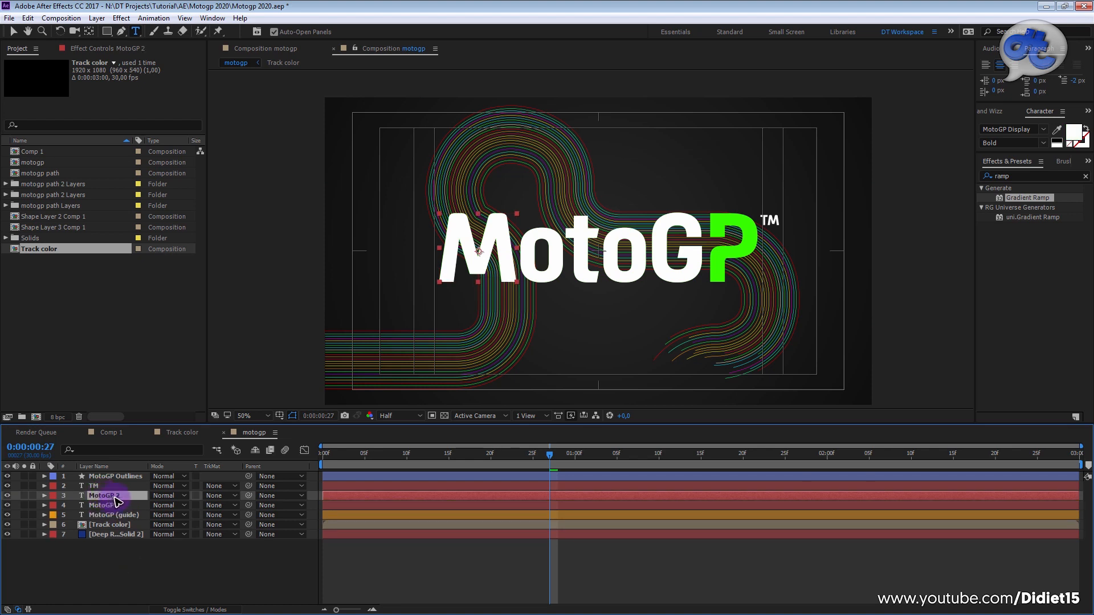
double_click(493, 246)
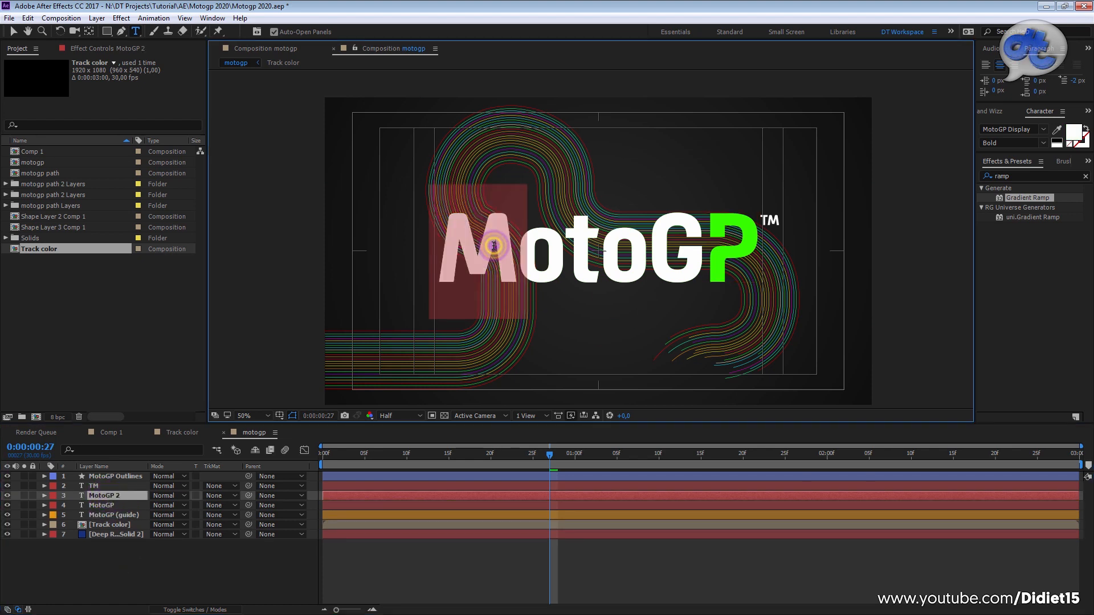
text(A)
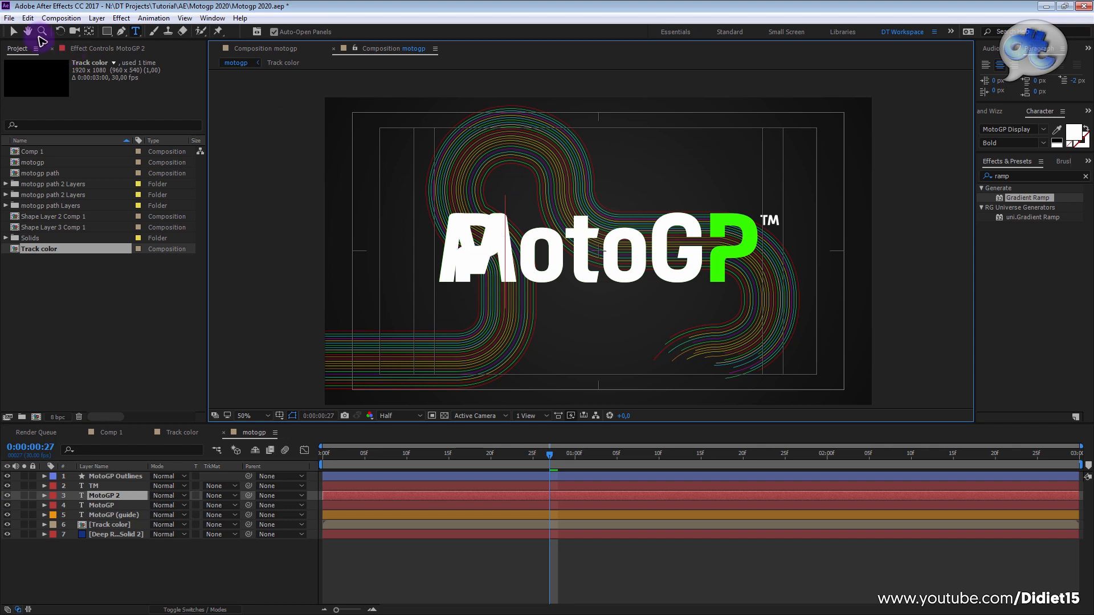
- Move the white P horizontally until it exactly covers the green guide P at the end of the logo, and deselect it
click(14, 32)
key(shift+Right)
key(shift+Right)
key(shift+Right)
key(shift+Right)
key(shift+Right)
key(shift+Right)
key(shift+Right)
key(shift+Right)
key(shift+Right)
key(shift+Right)
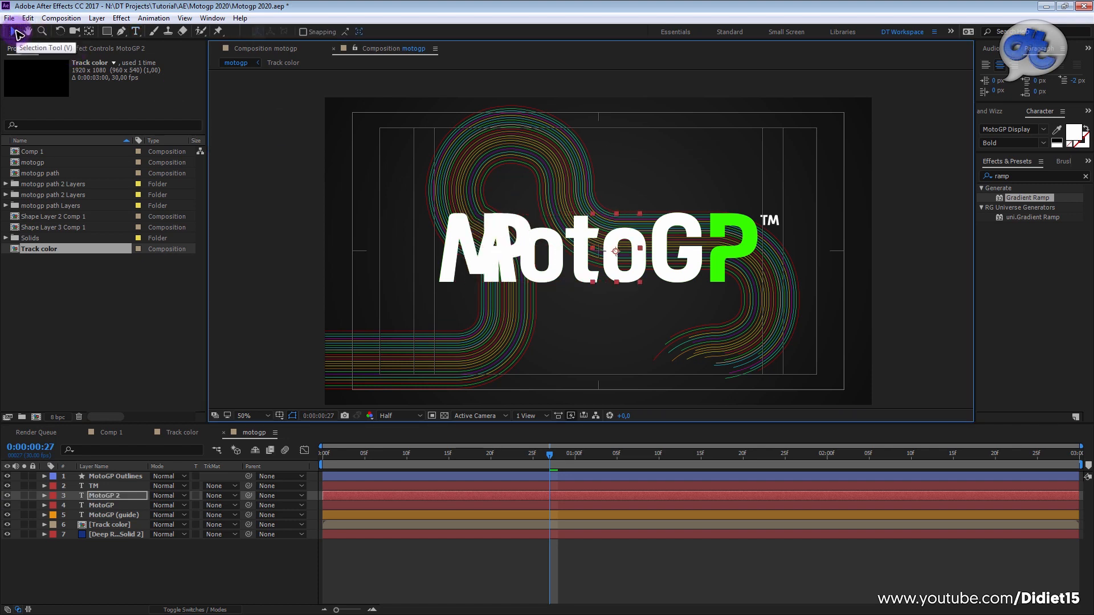
key(shift+Right)
key(shift+Right)
key(shift+Right)
key(shift+Right)
key(shift+Right)
key(shift+Right)
key(shift+Right)
key(shift+Right)
key(shift+Right)
key(shift+Right)
key(shift+Right)
key(shift+Right)
key(shift+Right)
key(shift+Right)
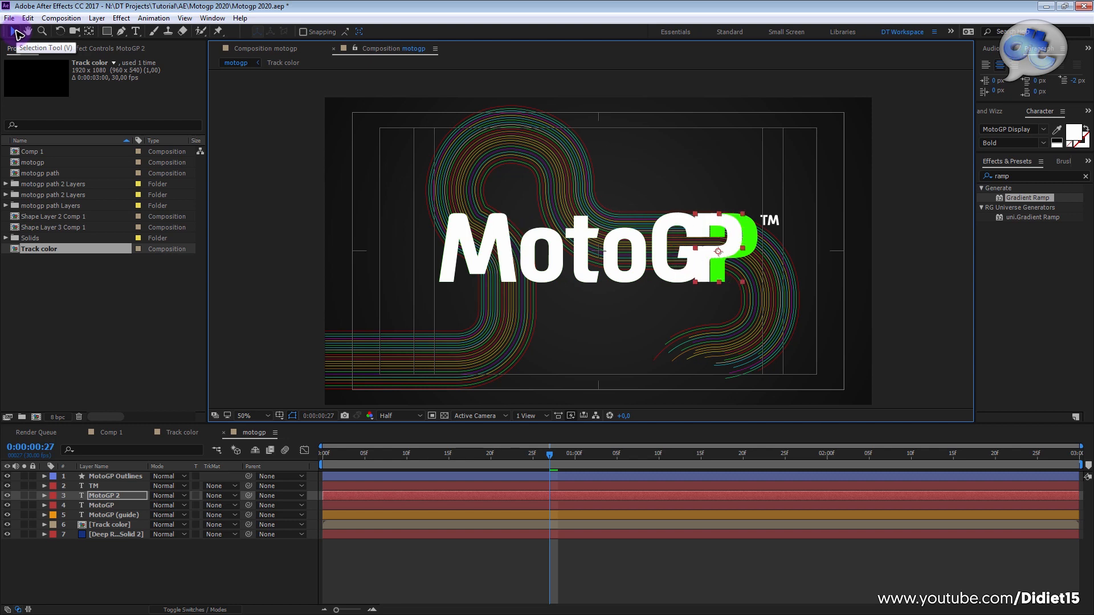
key(Left)
key(Left)
key(Left)
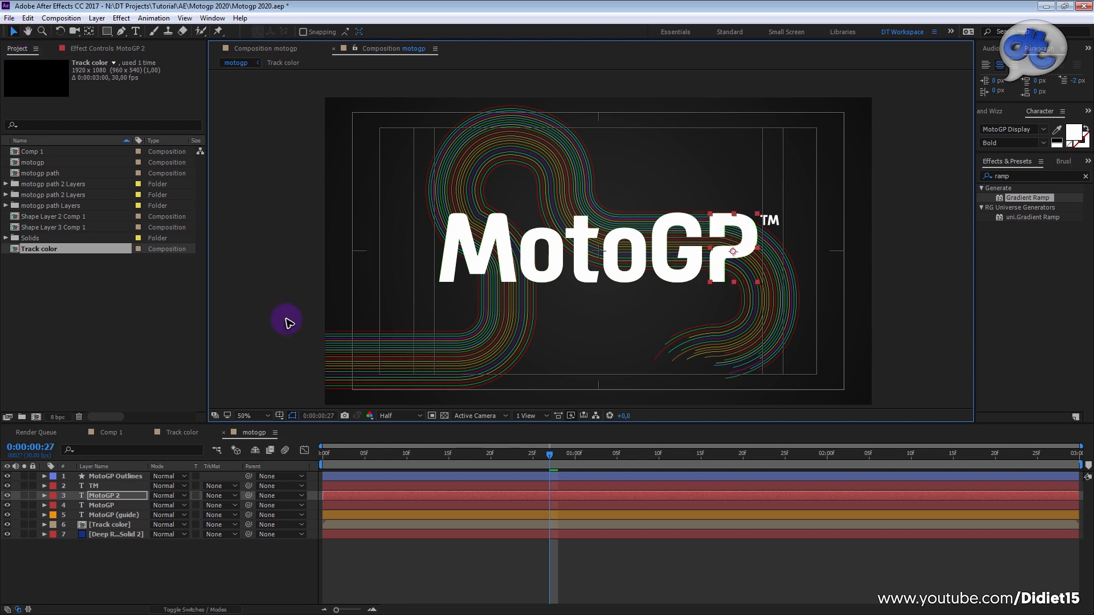
click(408, 577)
- Rename the white M text layer to M and its duplicate MotoGP 2 to P
click(97, 507)
key(ctrl+t)
key(Right)
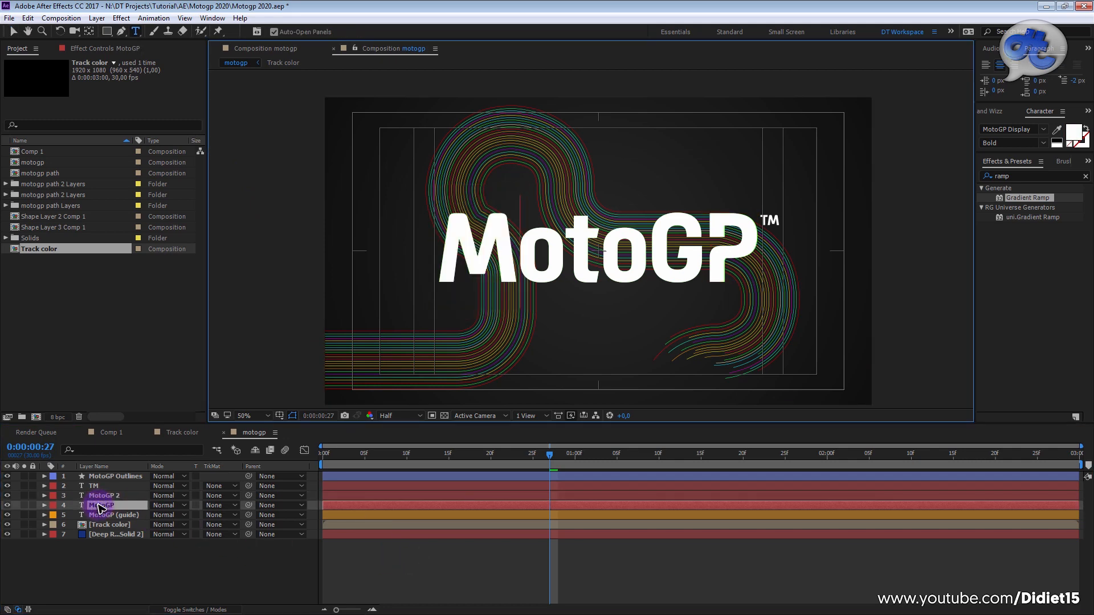
click(98, 507)
key(Return)
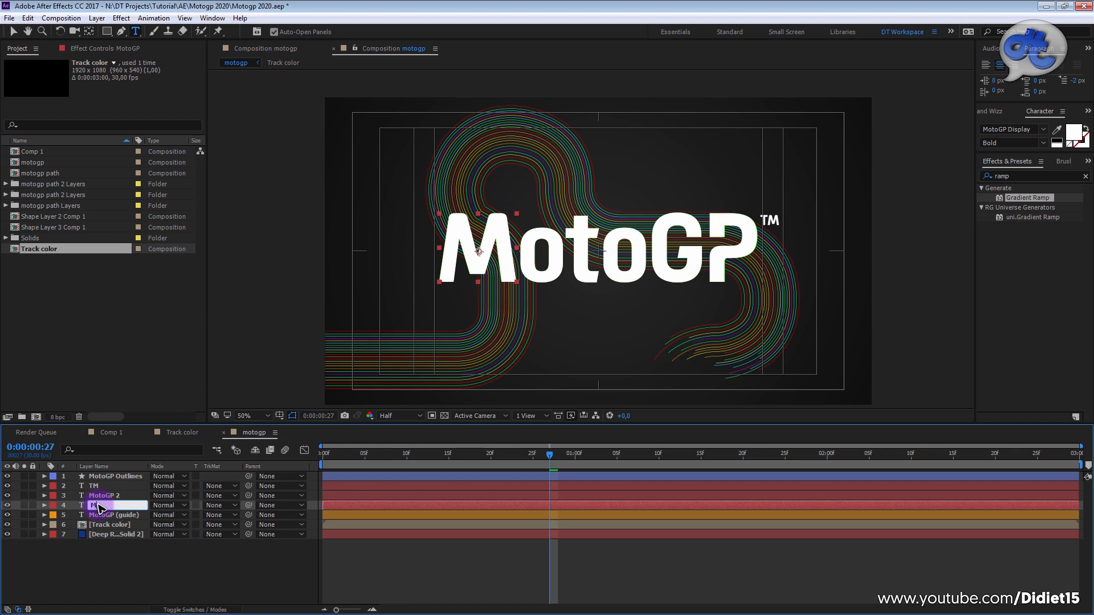
text(M)
click(117, 496)
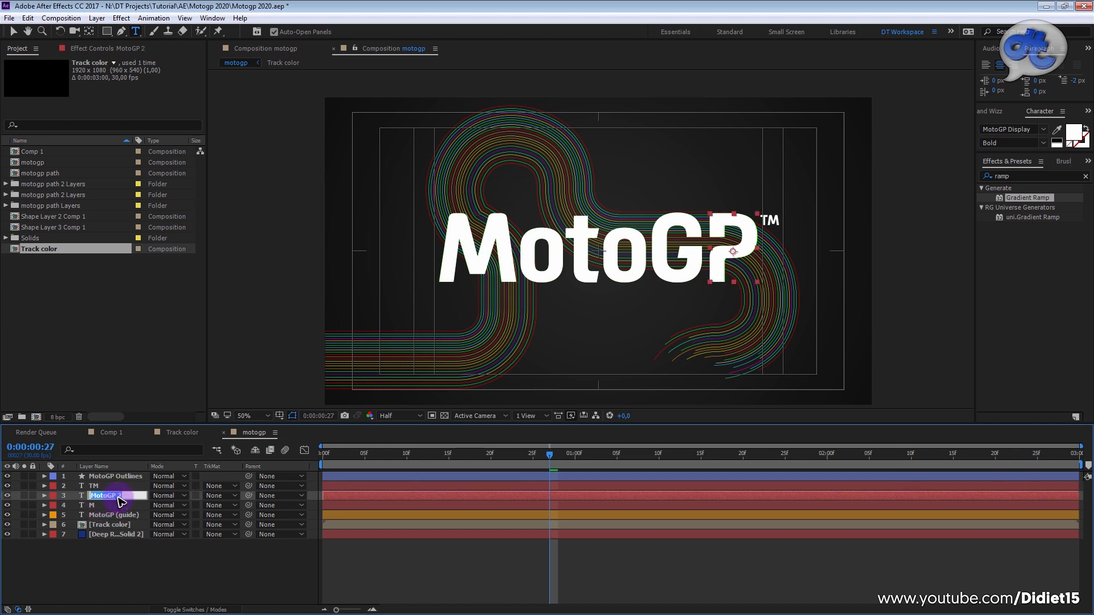
text(P)
click(493, 565)
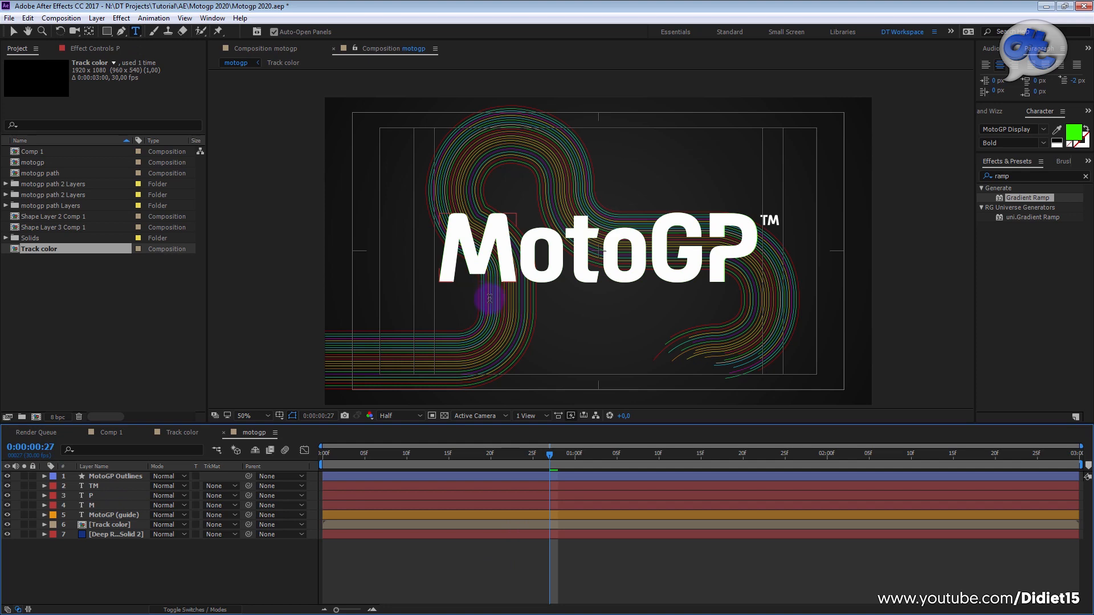
- Add a new empty shape layer to the motogp composition
scroll(490, 298, up, 2)
drag(541, 424, 541, 537)
scroll(539, 395, down, 1)
drag(540, 367, 543, 352)
key(ctrl+t)
drag(511, 537, 529, 428)
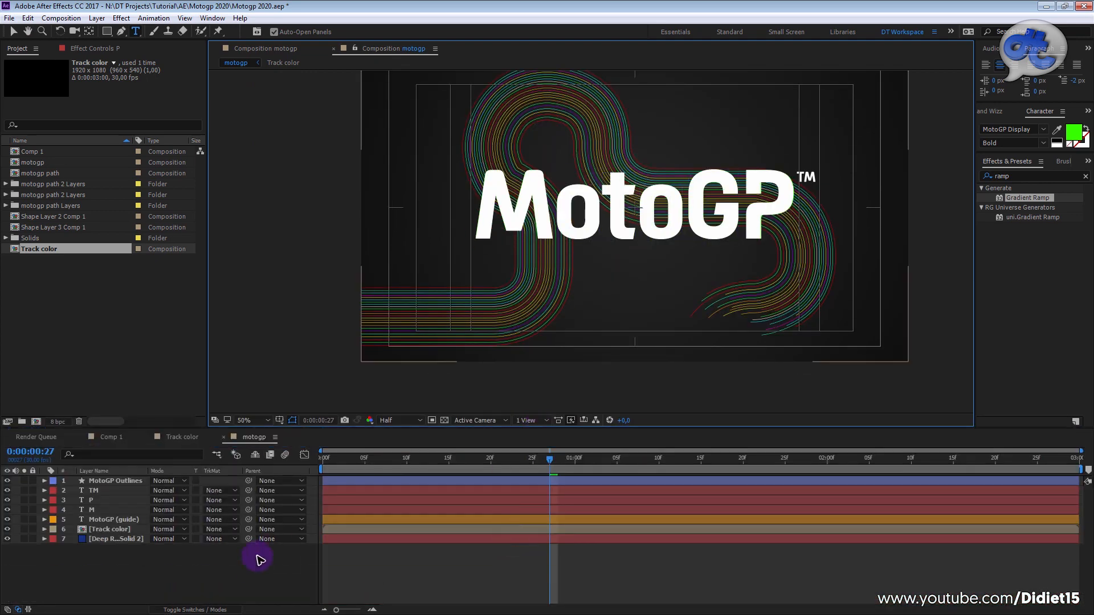
right_click(248, 573)
mouse_move(361, 462)
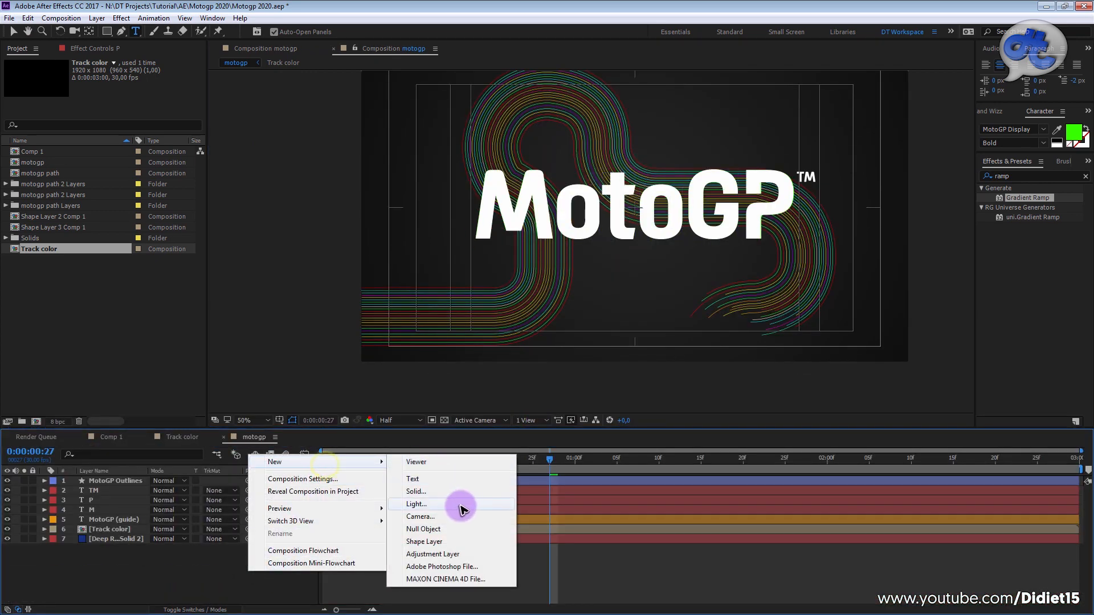
click(419, 542)
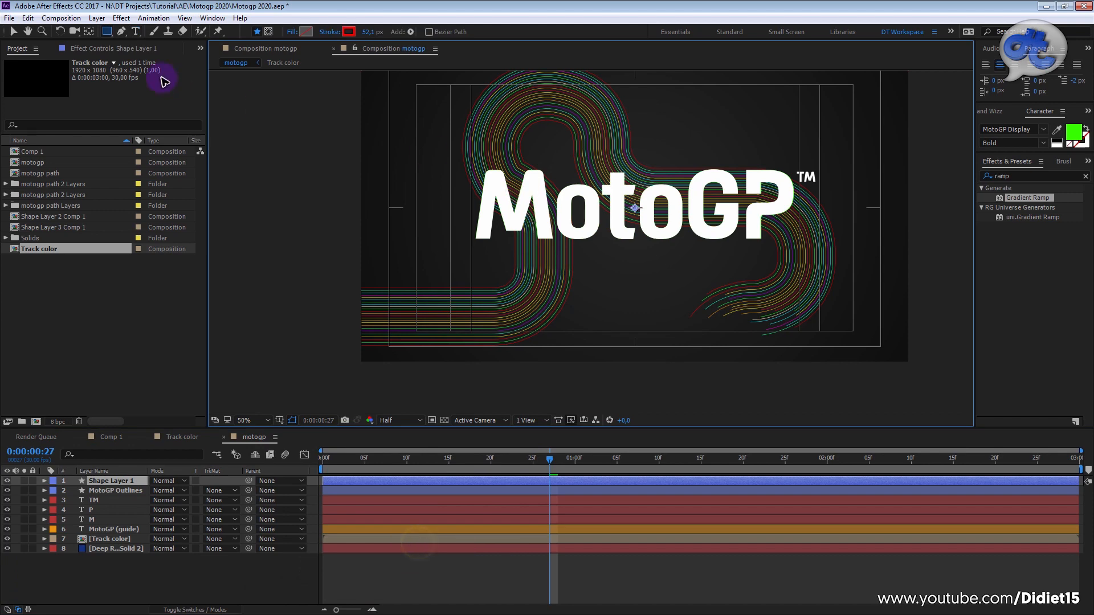
- Draw an open Pen path through the middle of the letter M's strokes, extending its last leg past the composition's lower edge
click(121, 32)
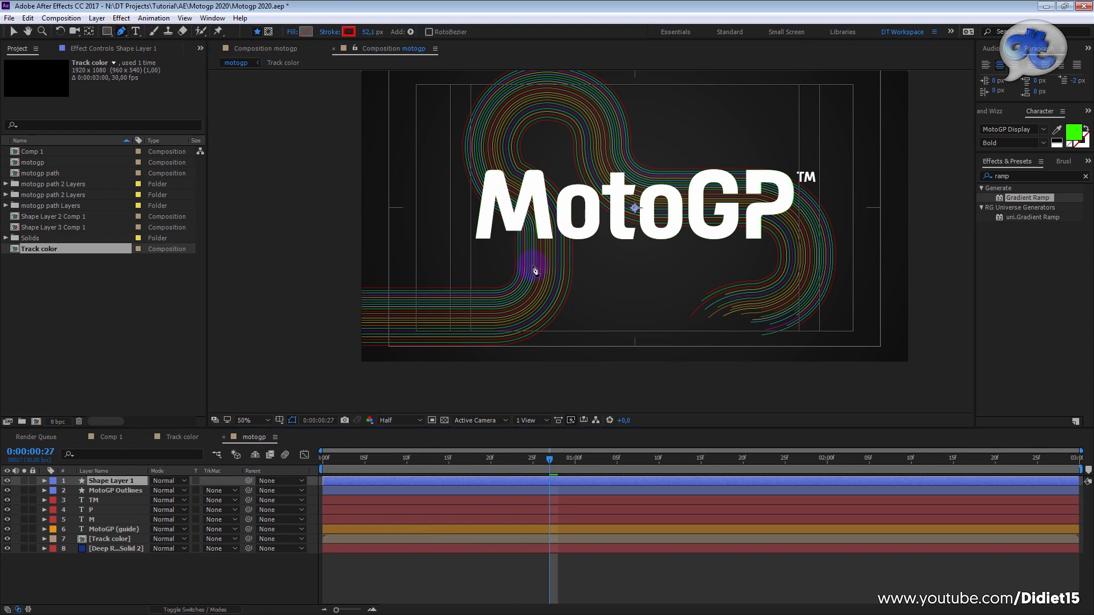
scroll(542, 251, up, 2)
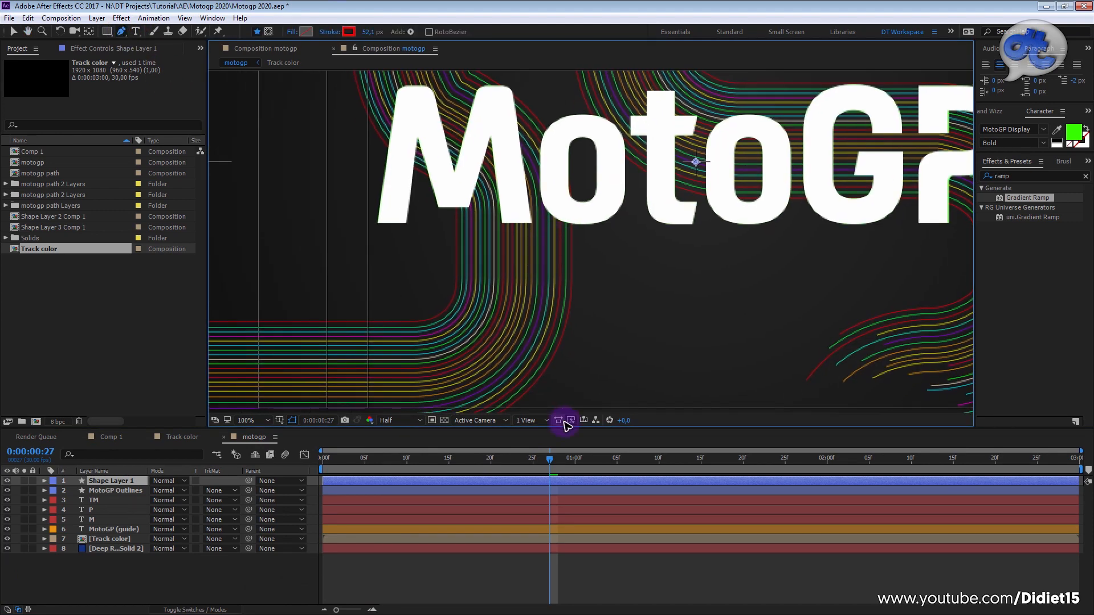
drag(569, 431, 570, 516)
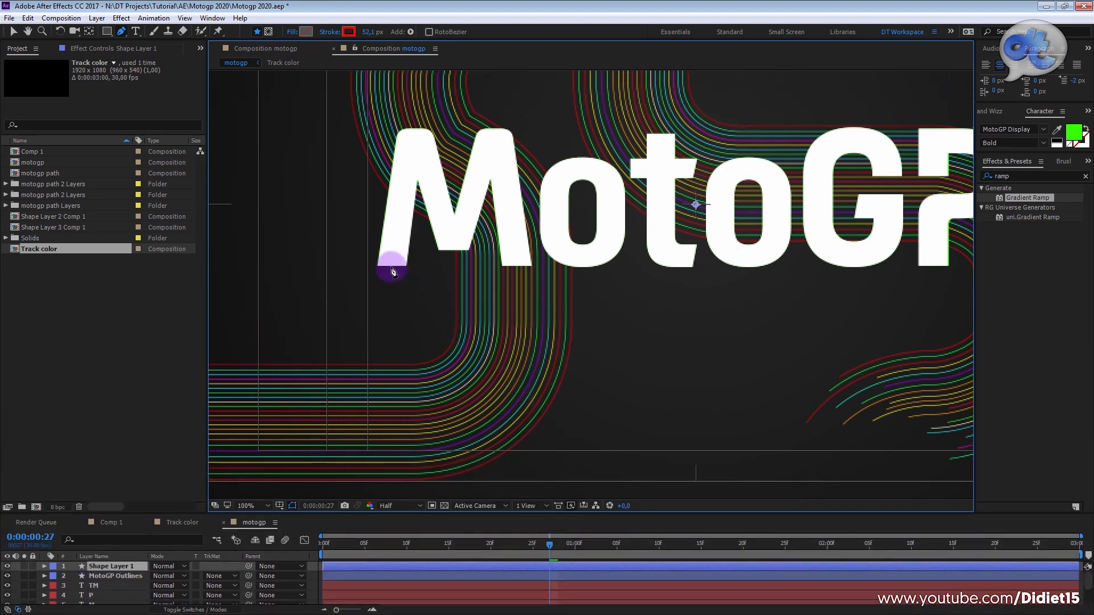
click(390, 266)
click(411, 155)
click(423, 154)
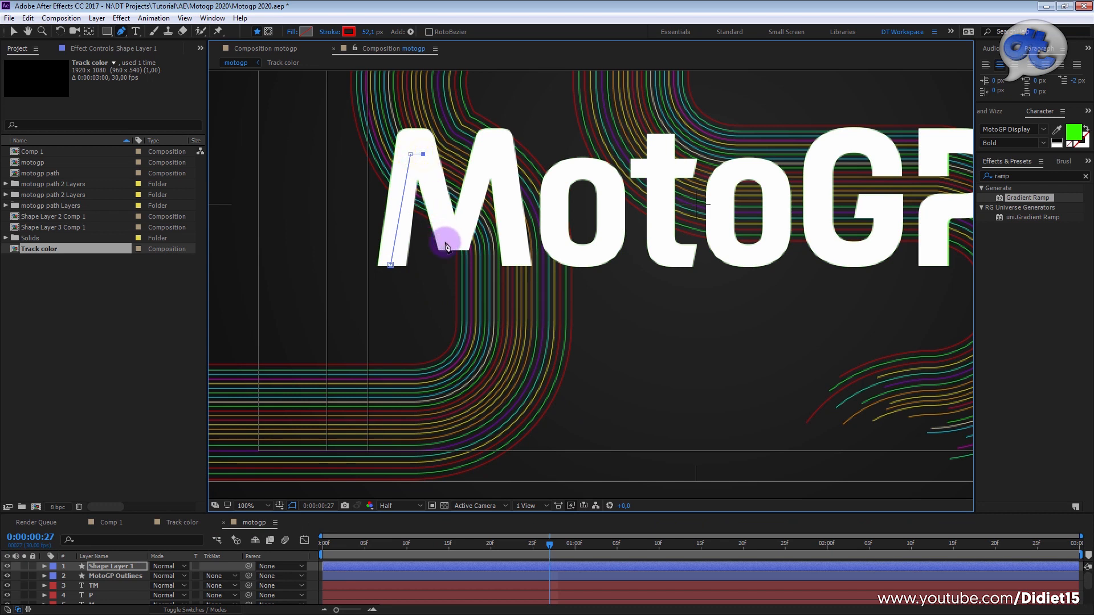
click(449, 238)
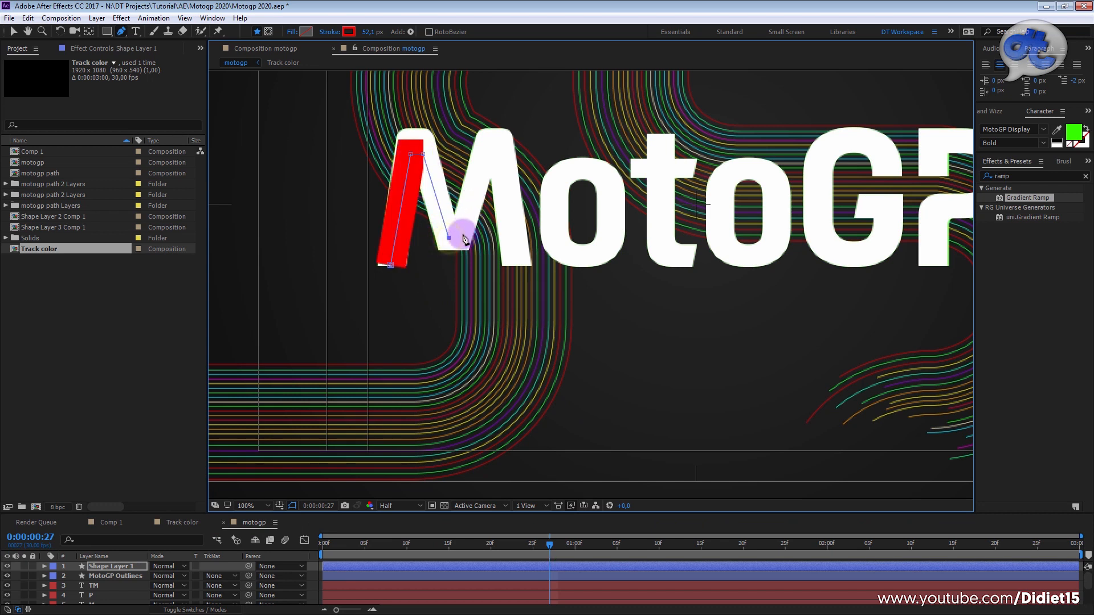
click(493, 149)
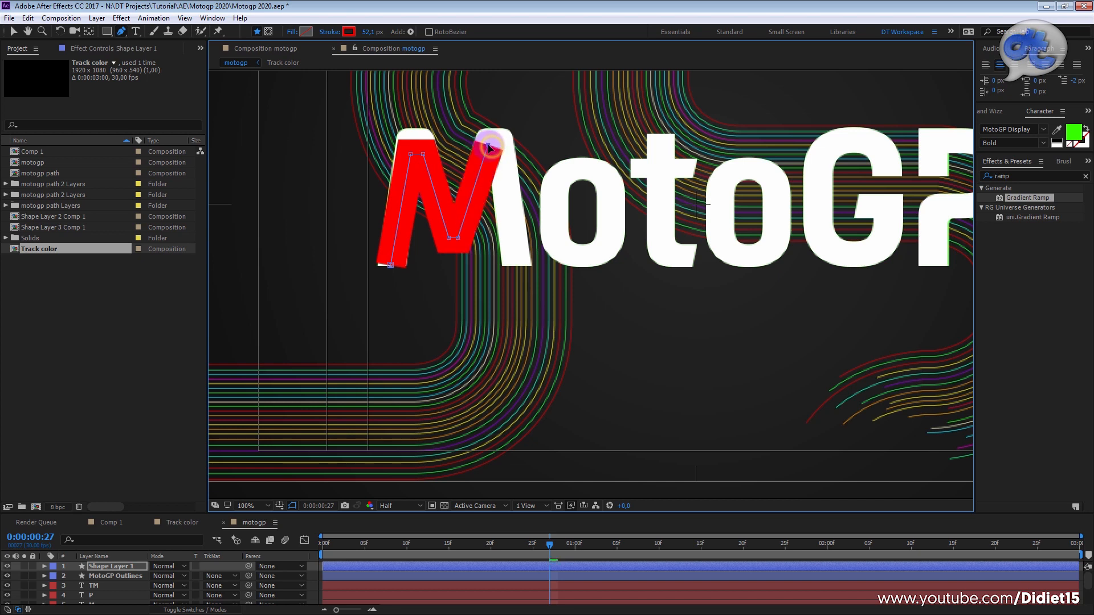
click(500, 144)
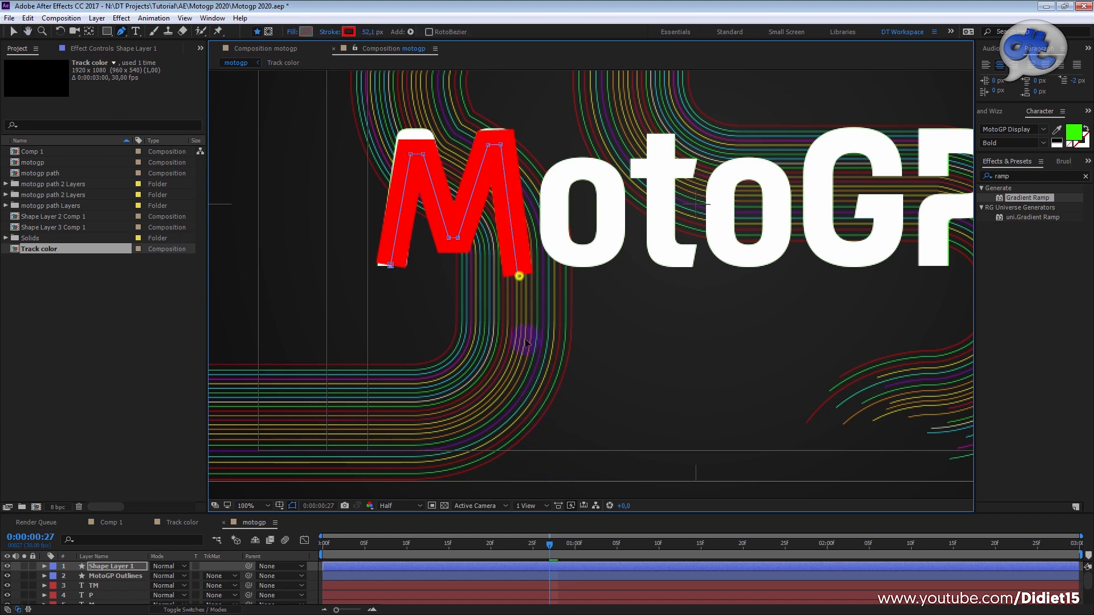
click(545, 483)
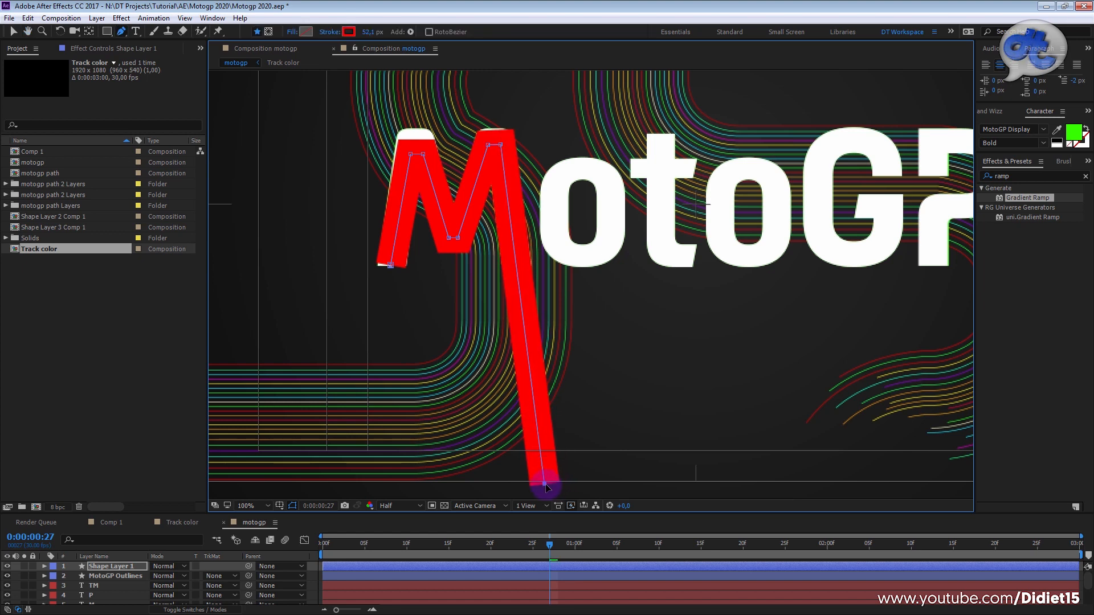
mouse_move(599, 406)
mouse_down()
mouse_move(547, 439)
mouse_move(550, 455)
mouse_up()
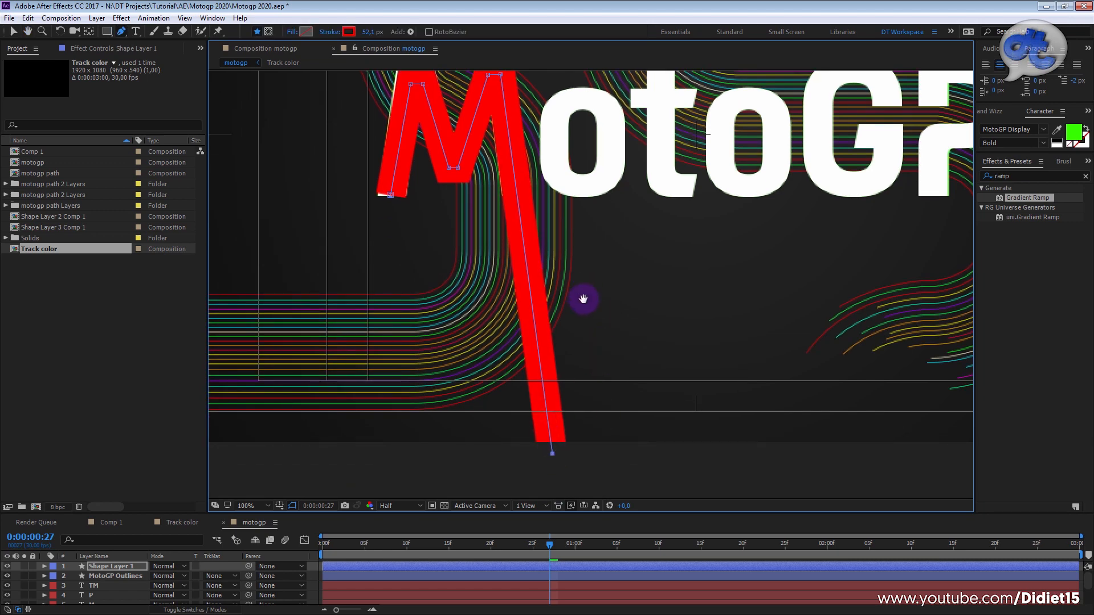
- Adjust the upper and starting vertices of the M path so its red stroke fully covers the white letter
scroll(464, 190, up, 3)
scroll(609, 330, up, 2)
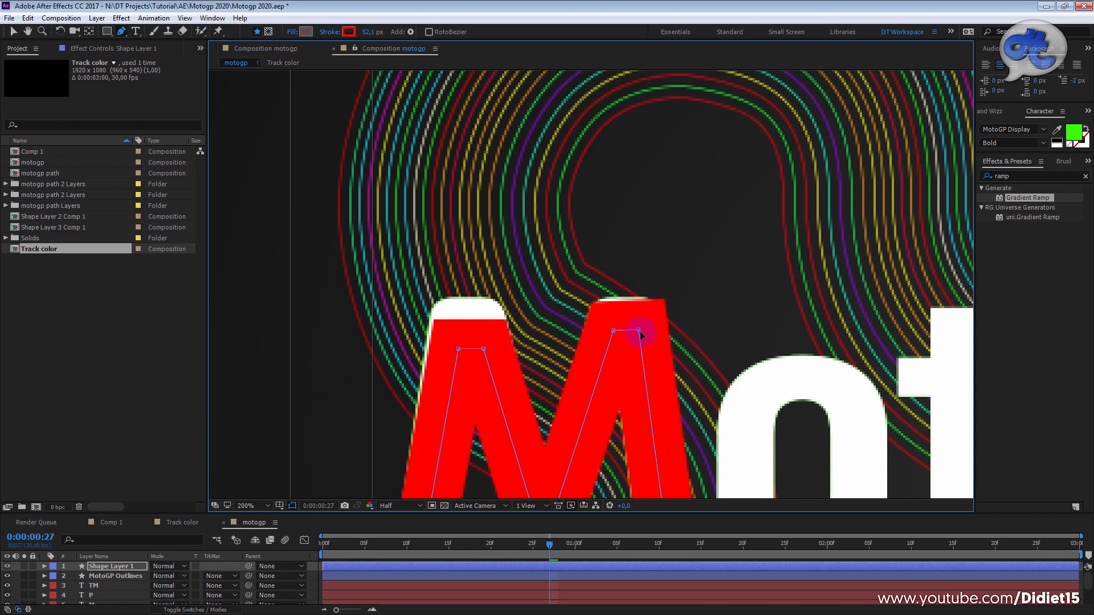
mouse_move(638, 332)
mouse_down()
mouse_move(614, 327)
mouse_move(636, 330)
mouse_move(673, 228)
mouse_up()
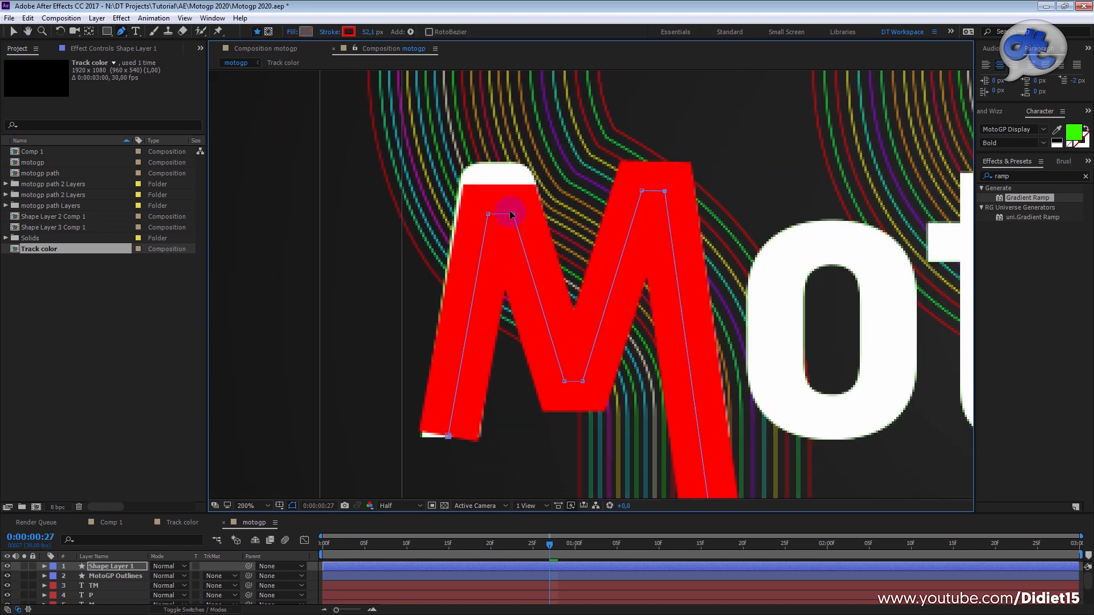
drag(511, 206, 484, 202)
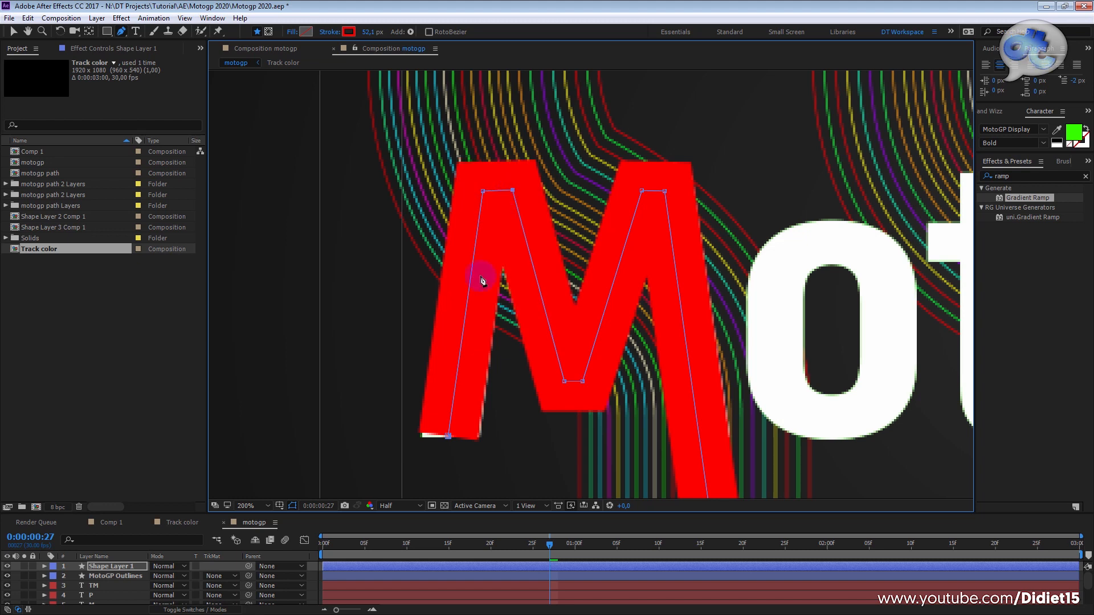
drag(468, 349, 486, 297)
drag(463, 389, 465, 398)
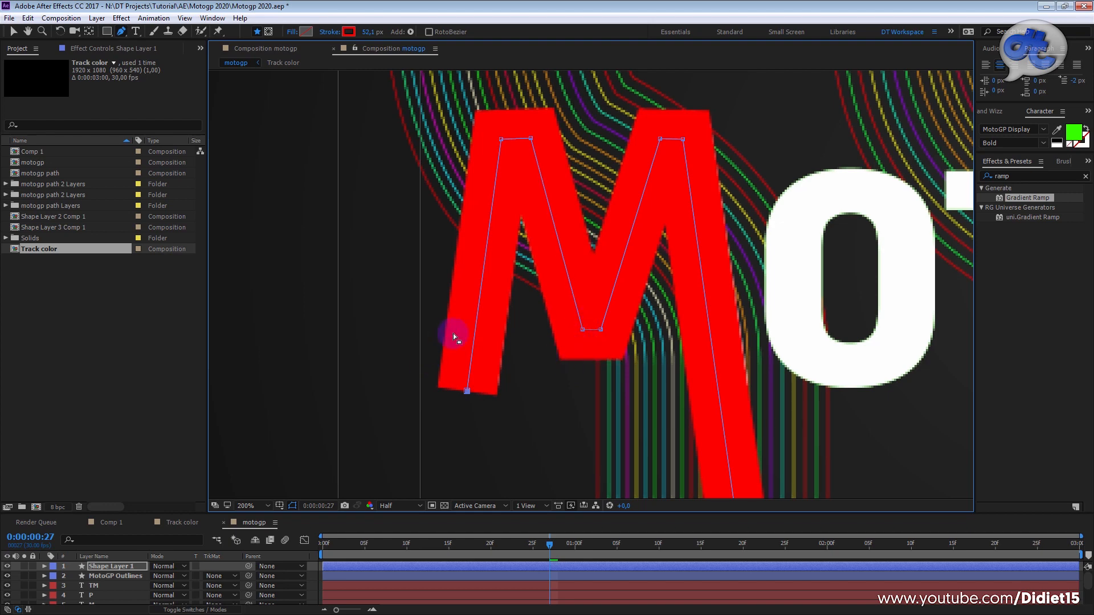
- Add Trim Paths to Shape Layer 1
scroll(453, 337, down, 1)
drag(538, 376, 490, 208)
click(123, 566)
click(410, 32)
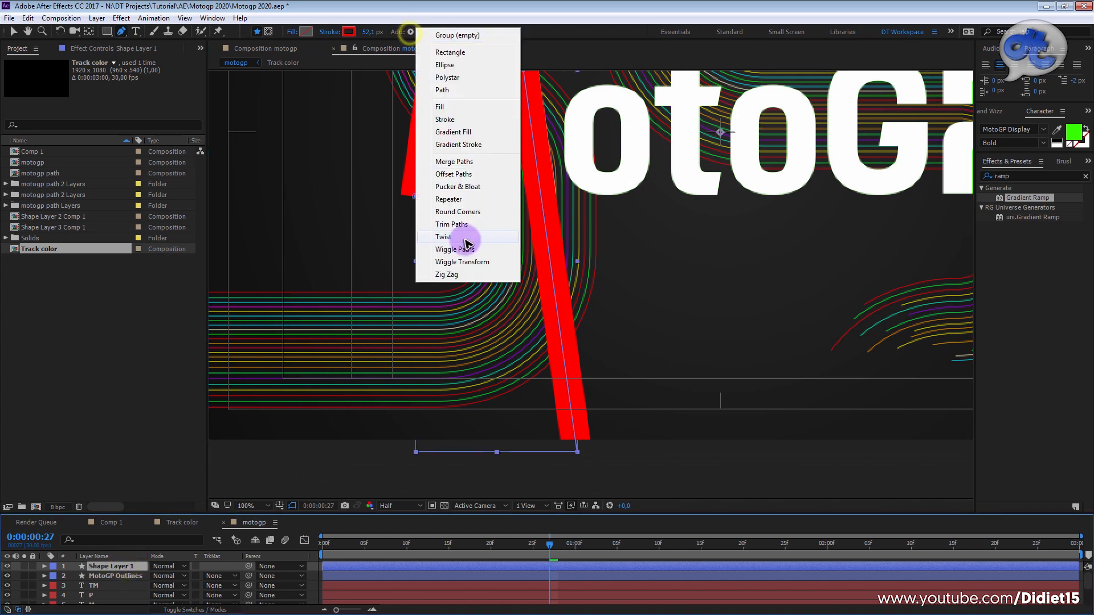
click(463, 223)
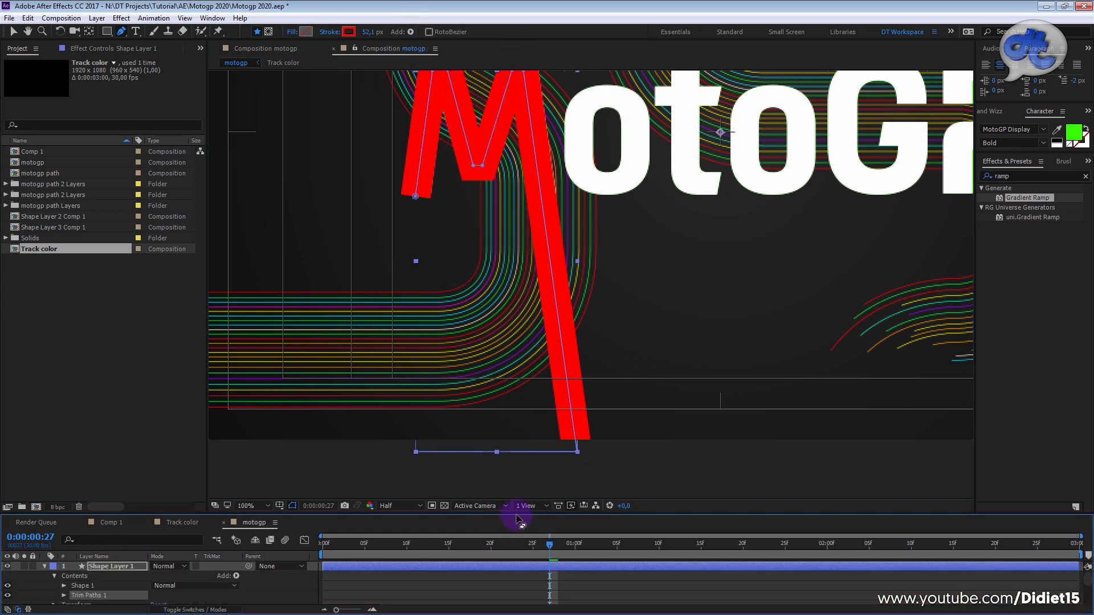
- Keyframe the Trim Paths Start at 0% on frame 15 and at 100% on frame 0
drag(517, 514, 454, 479)
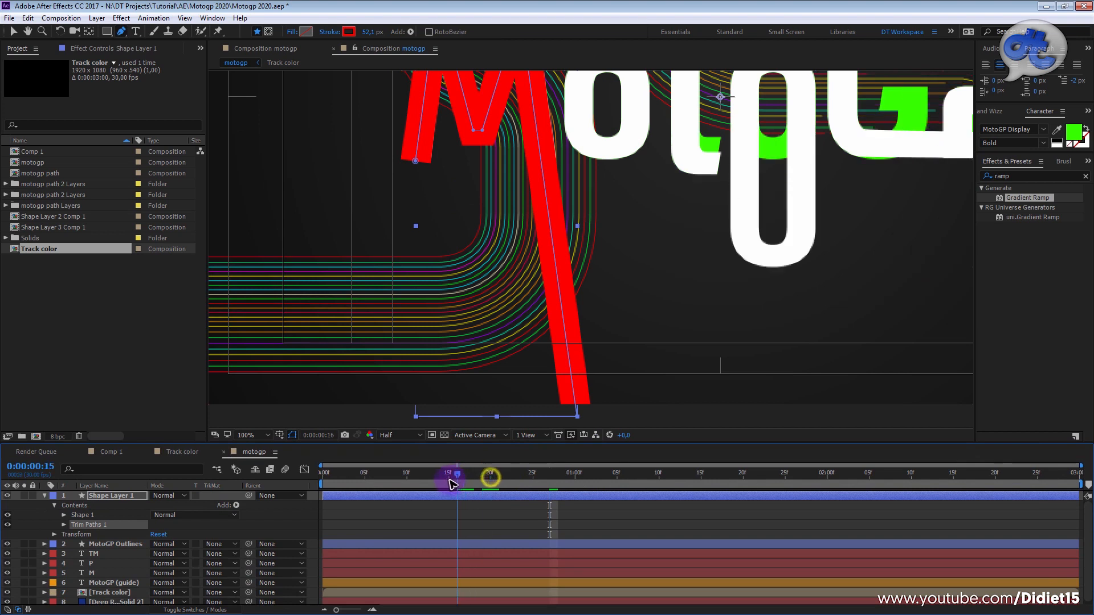
click(65, 524)
mouse_move(156, 549)
mouse_down()
mouse_move(53, 547)
mouse_move(225, 538)
mouse_move(63, 535)
mouse_move(142, 534)
mouse_move(86, 535)
mouse_up()
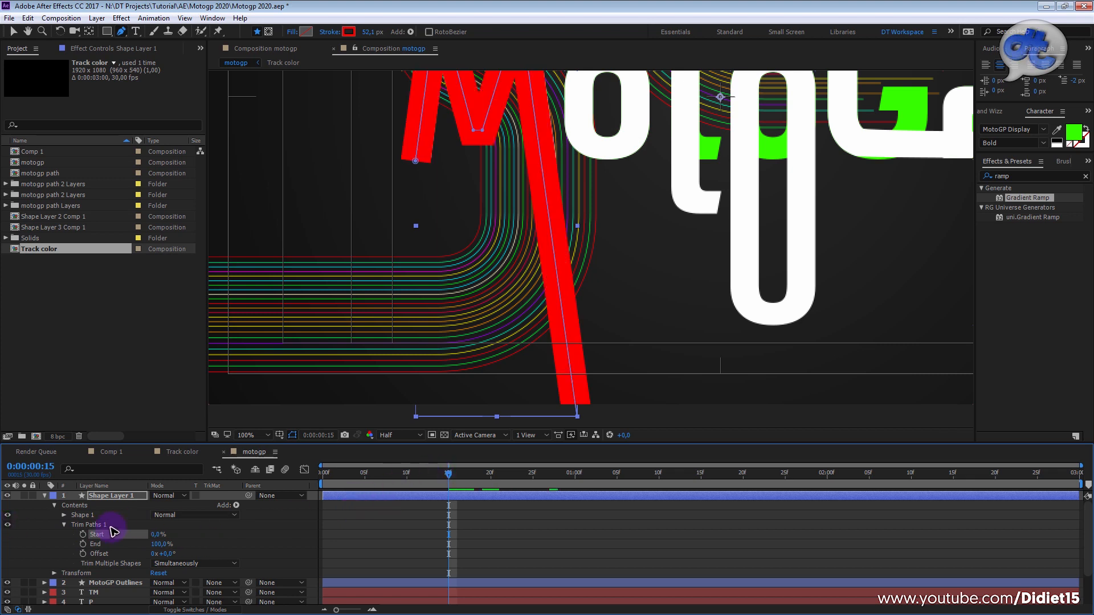
click(83, 534)
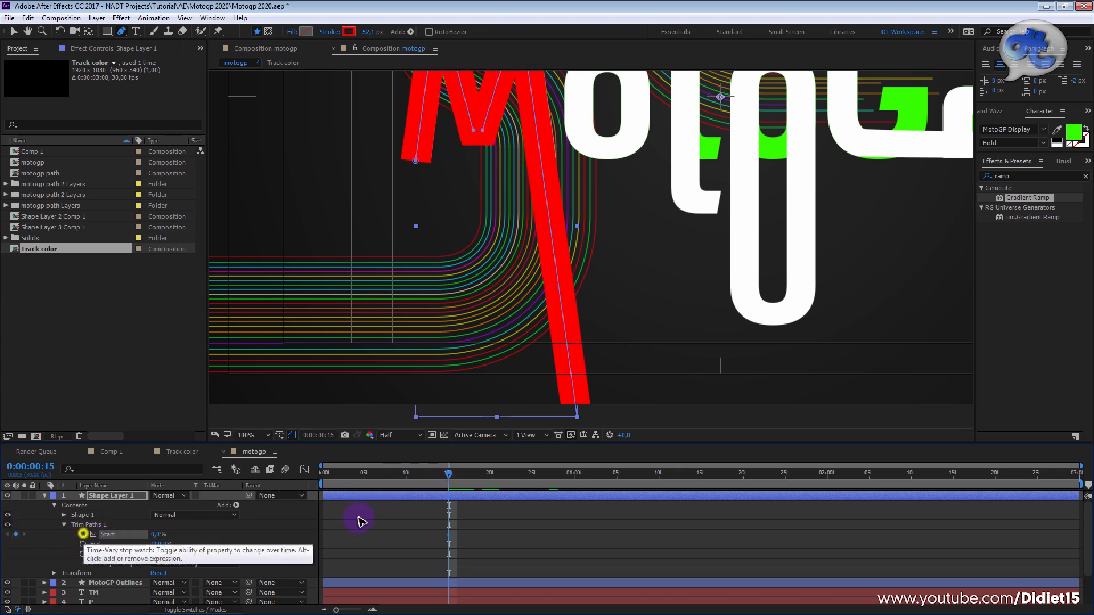
drag(448, 474, 381, 474)
key(Home)
drag(155, 537, 322, 540)
- Apply Easy Ease to both Trim Paths Start keyframes and lengthen the last keyframe's incoming influence for a fast start and slow finish
drag(456, 526, 277, 557)
key(F9)
click(305, 471)
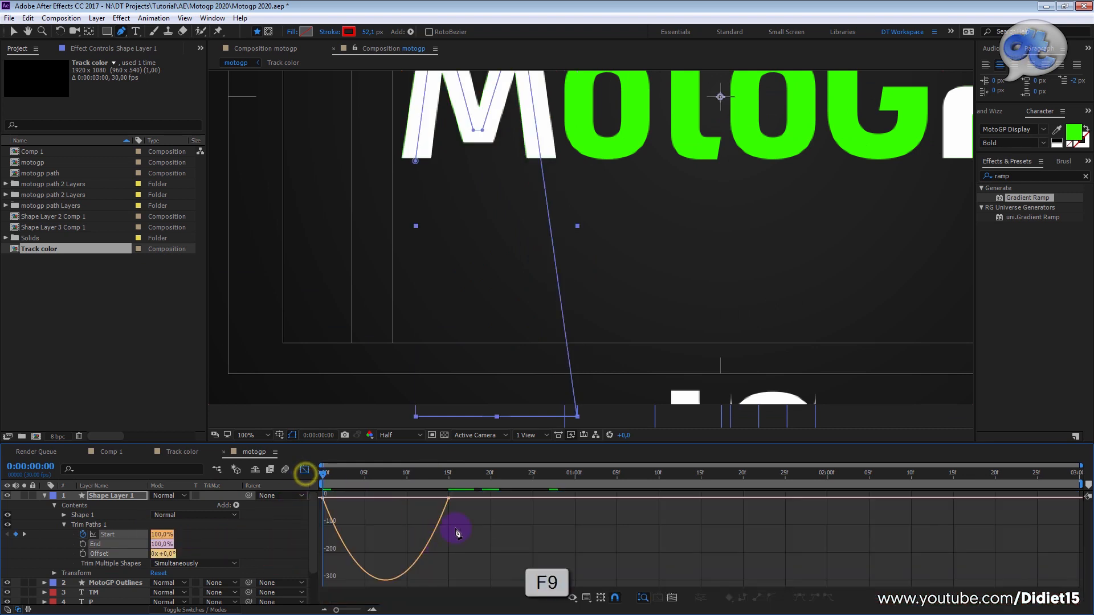
click(448, 497)
drag(385, 501, 385, 497)
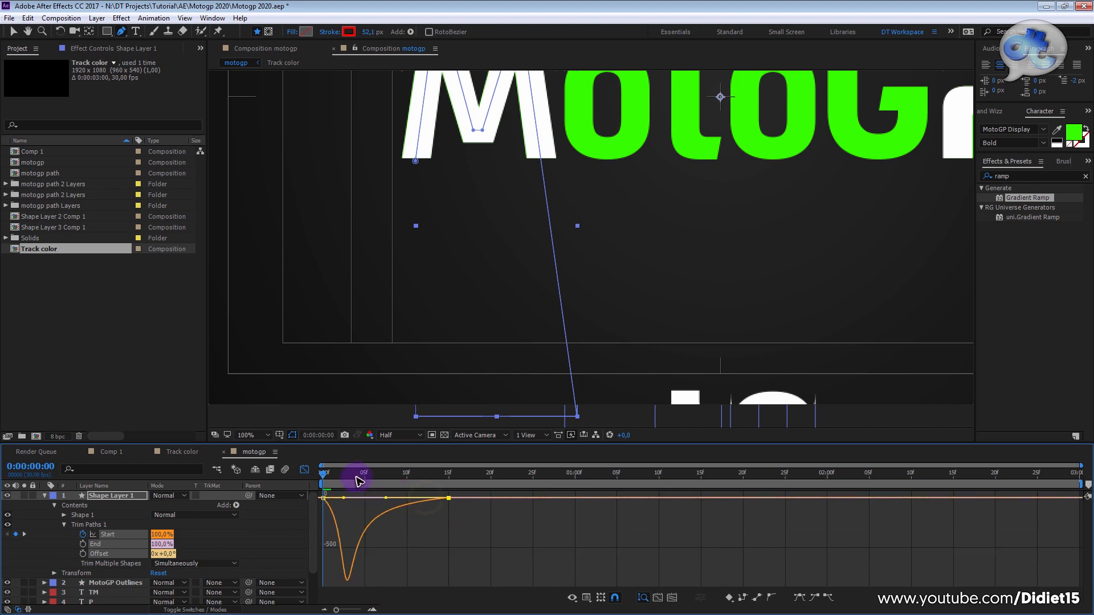
- Preview the red M stroke's reveal over the track lines from the first frame
key(space)
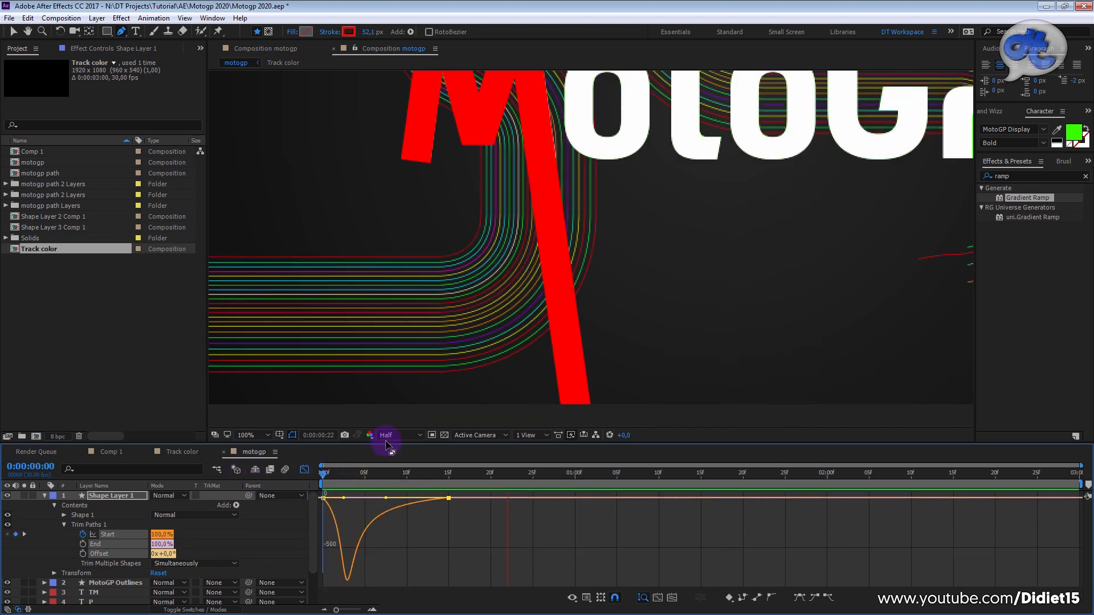
key(space)
click(304, 470)
scroll(513, 322, down, 2)
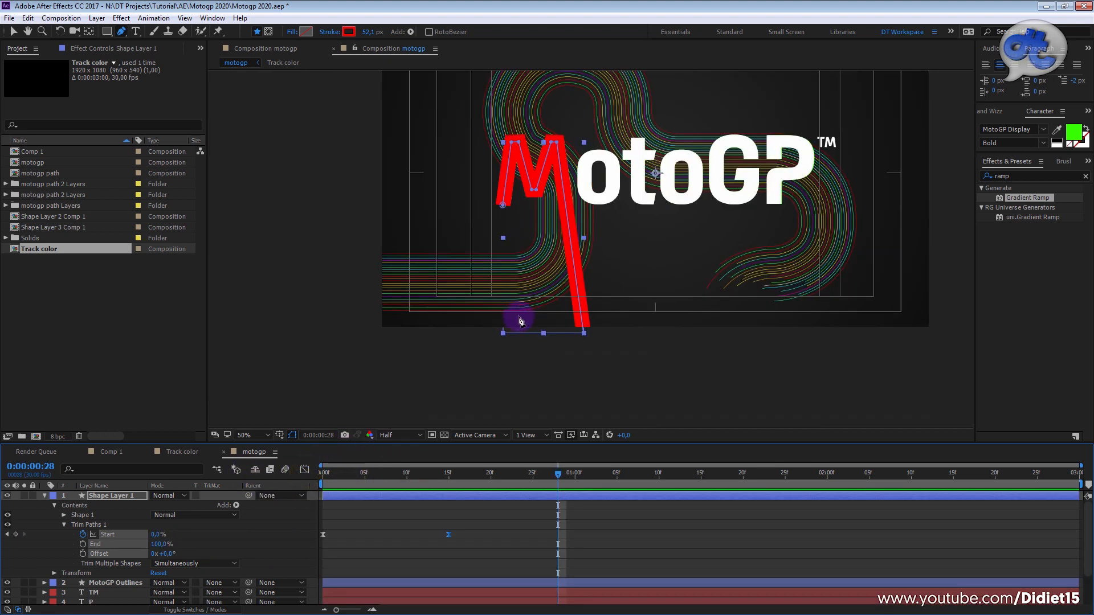
drag(421, 473, 247, 481)
key(space)
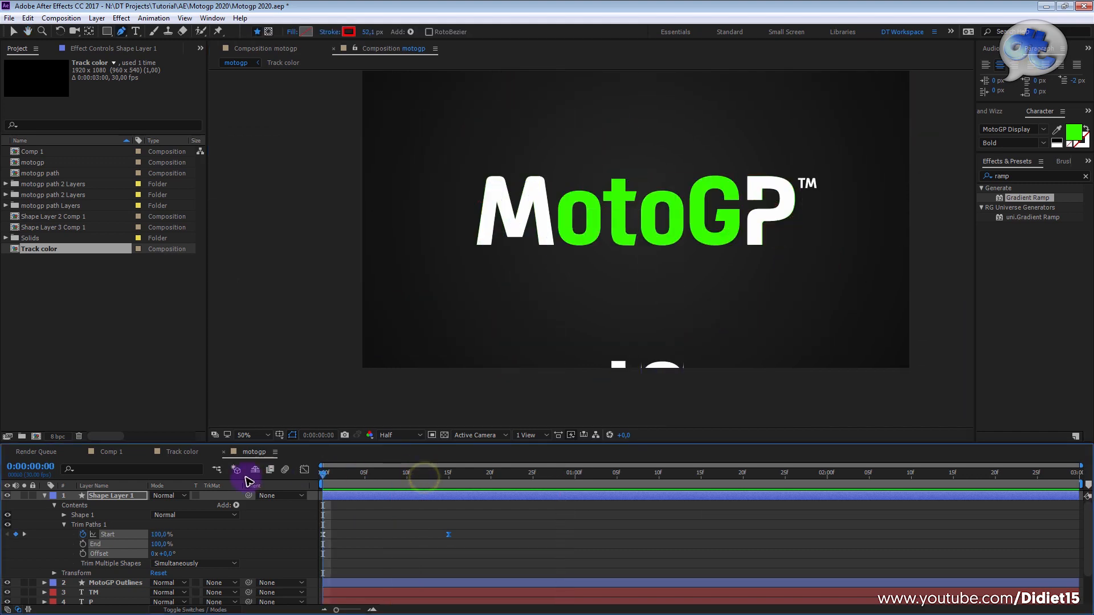
key(space)
drag(404, 476, 315, 489)
key(space)
key(space)
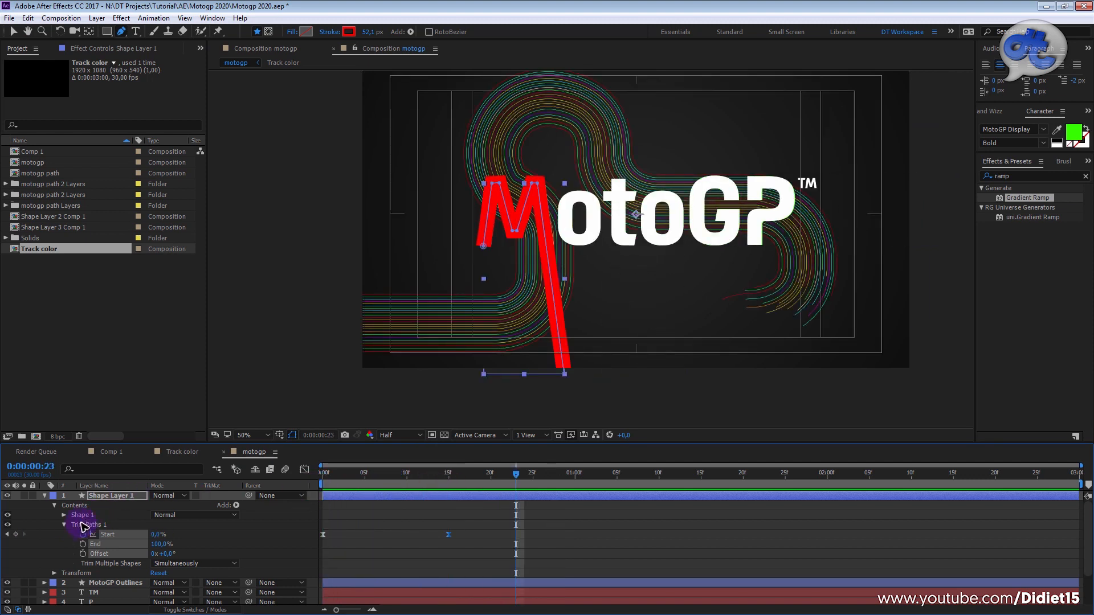
- Move Shape Layer 1 directly below the M text layer and set its track matte to Alpha Matte using M
click(64, 525)
click(48, 495)
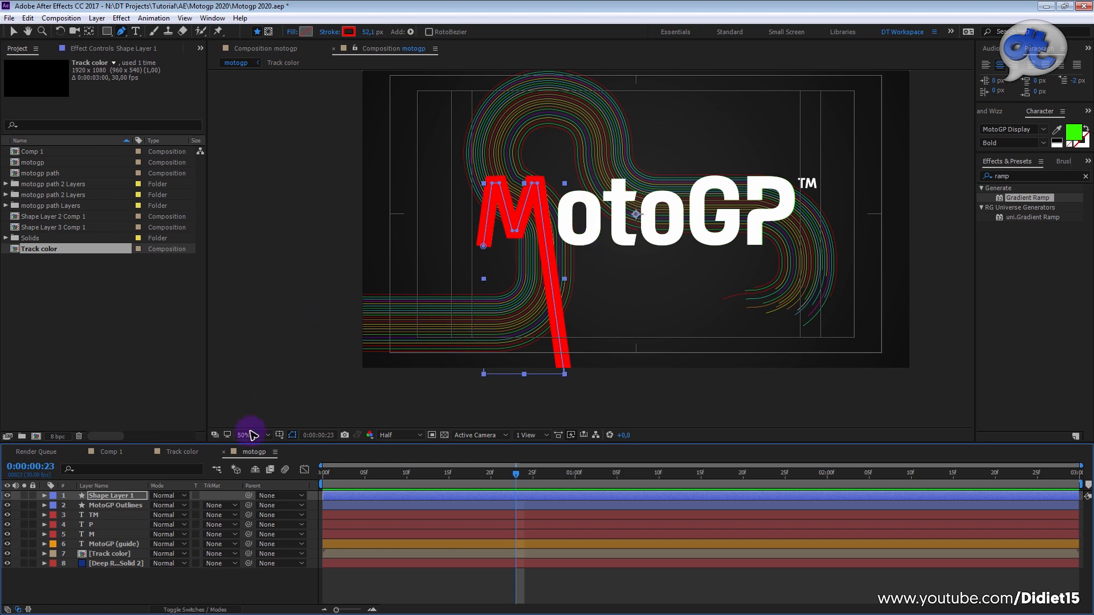
click(127, 496)
drag(139, 499, 134, 537)
click(223, 541)
click(233, 561)
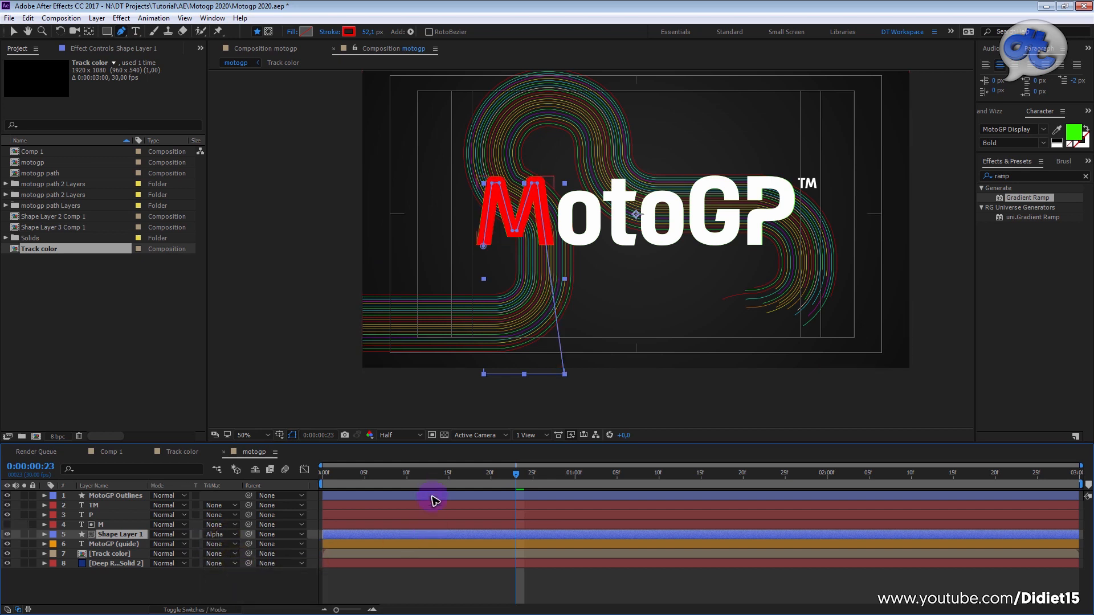
- Change the stroke color of Shape Layer 1 to white, FFFFFF
drag(428, 473, 271, 493)
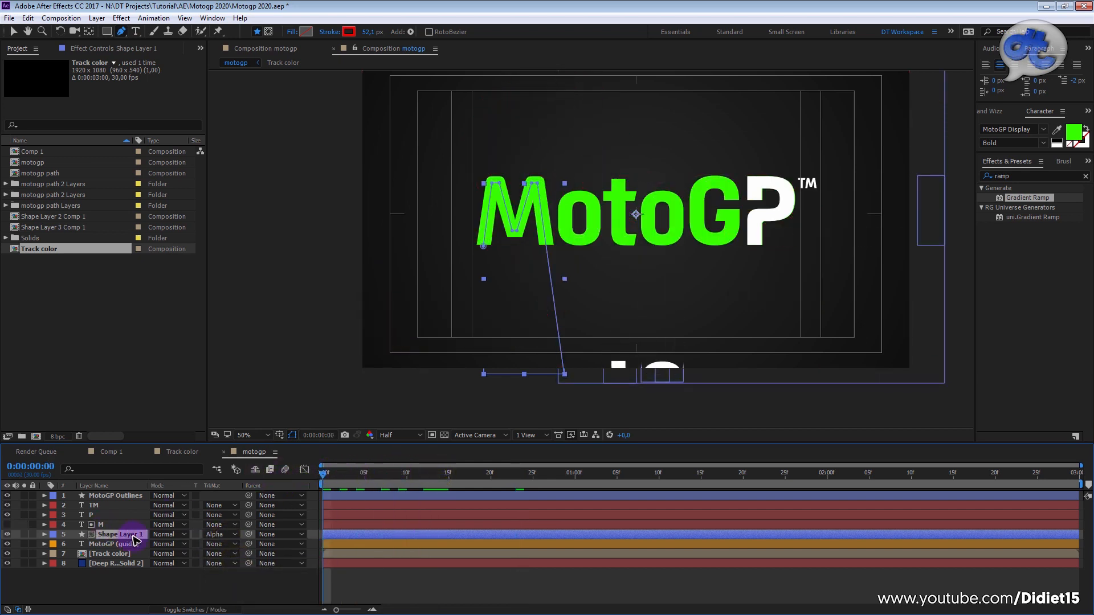
click(348, 31)
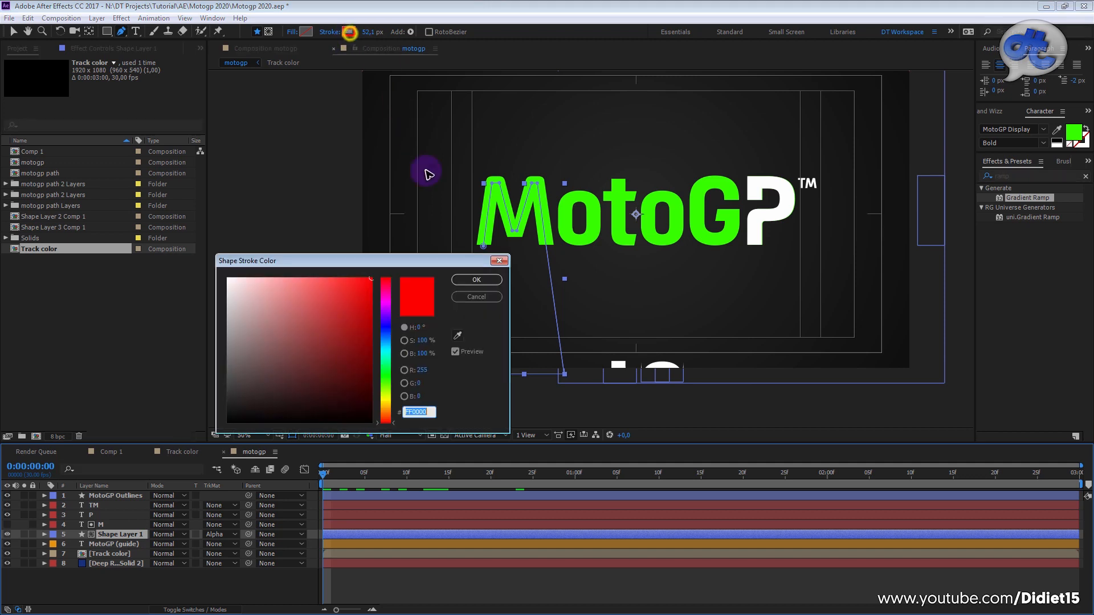
drag(322, 312, 227, 278)
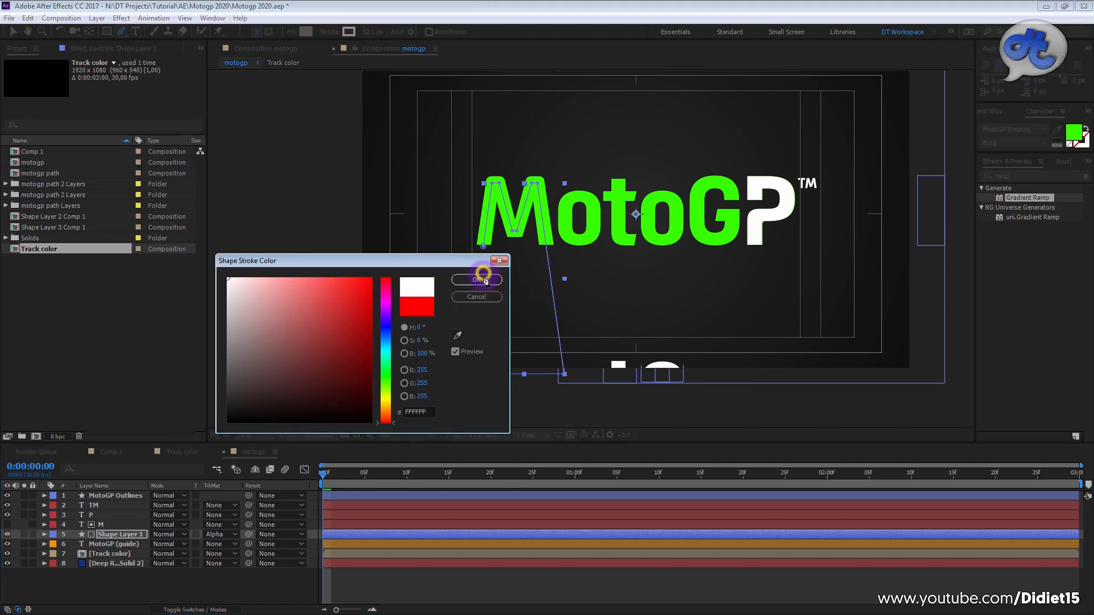
click(483, 280)
- Hide the MotoGP (guide) layer and preview the matted M reveal from the first frame, stopping at frame 8
key(space)
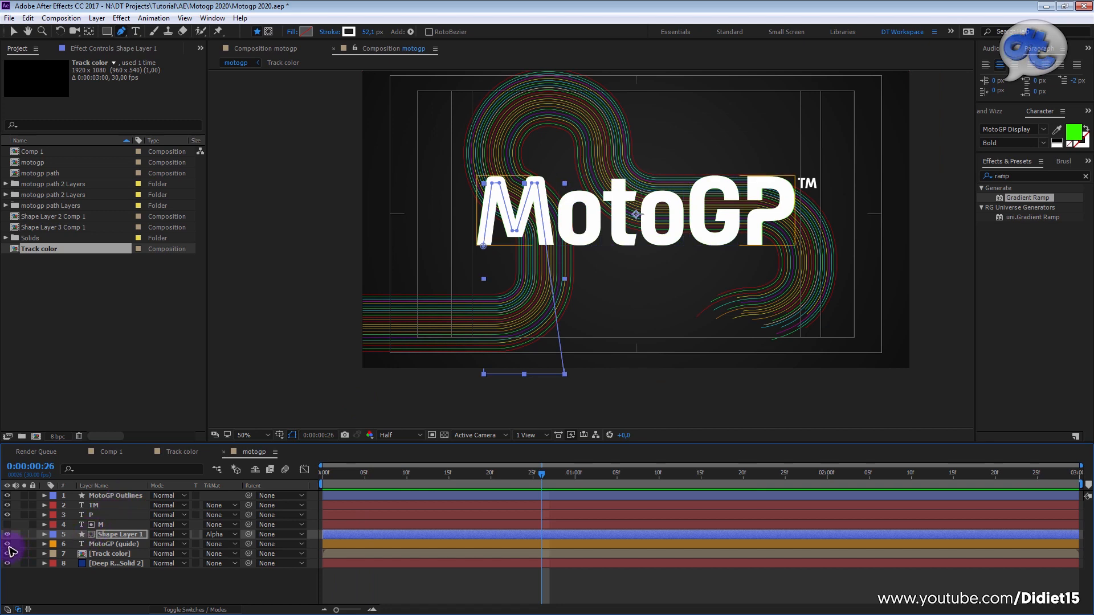
key(period)
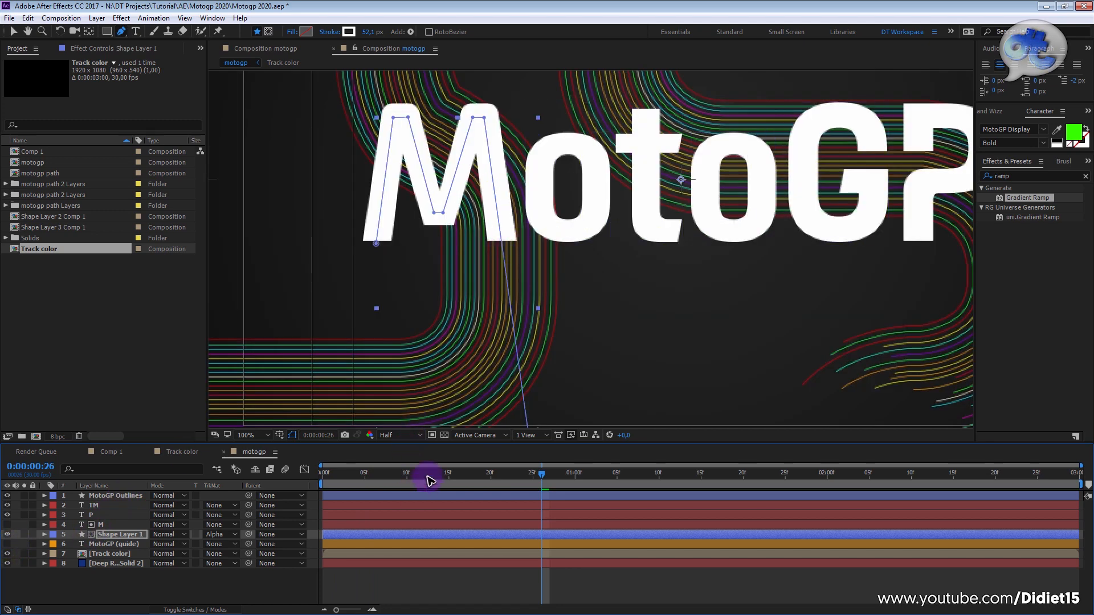
drag(426, 476, 261, 476)
click(453, 586)
key(space)
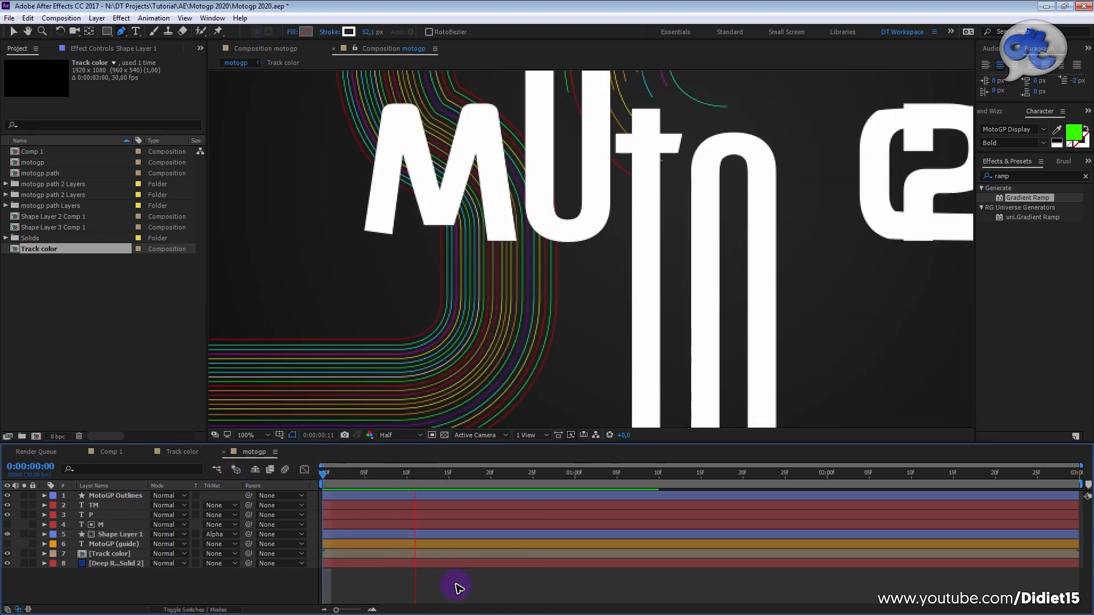
mouse_move(385, 476)
mouse_down()
mouse_move(346, 477)
mouse_move(406, 487)
mouse_move(335, 495)
mouse_move(414, 484)
mouse_move(390, 482)
mouse_up()
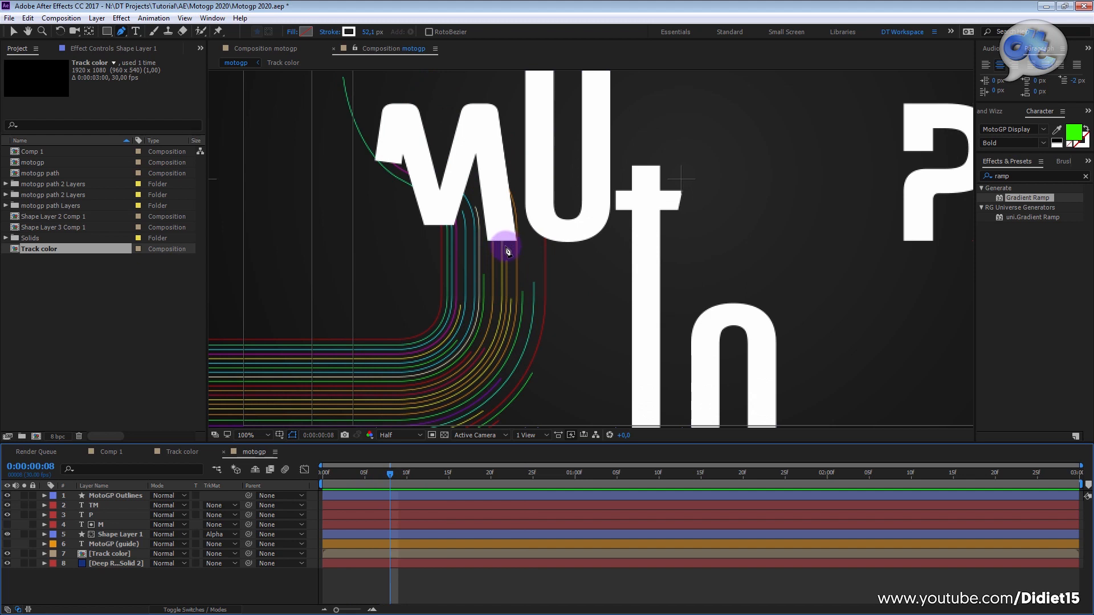
click(397, 545)
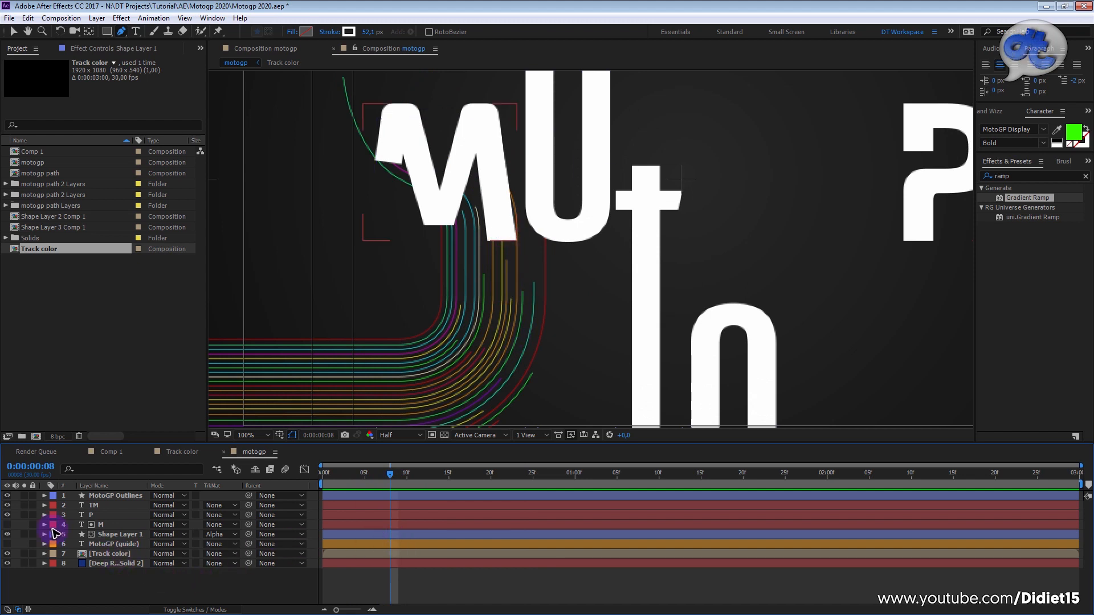
- Duplicate Shape Layer 1 and pre-compose the copy as "M line"
click(131, 536)
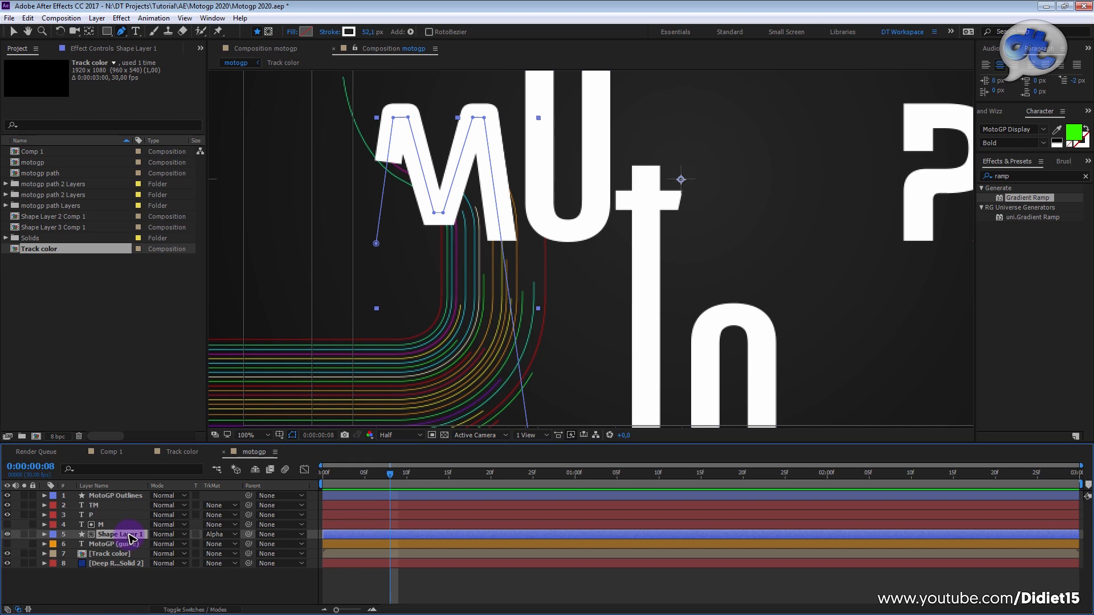
key(ctrl+d)
right_click(131, 527)
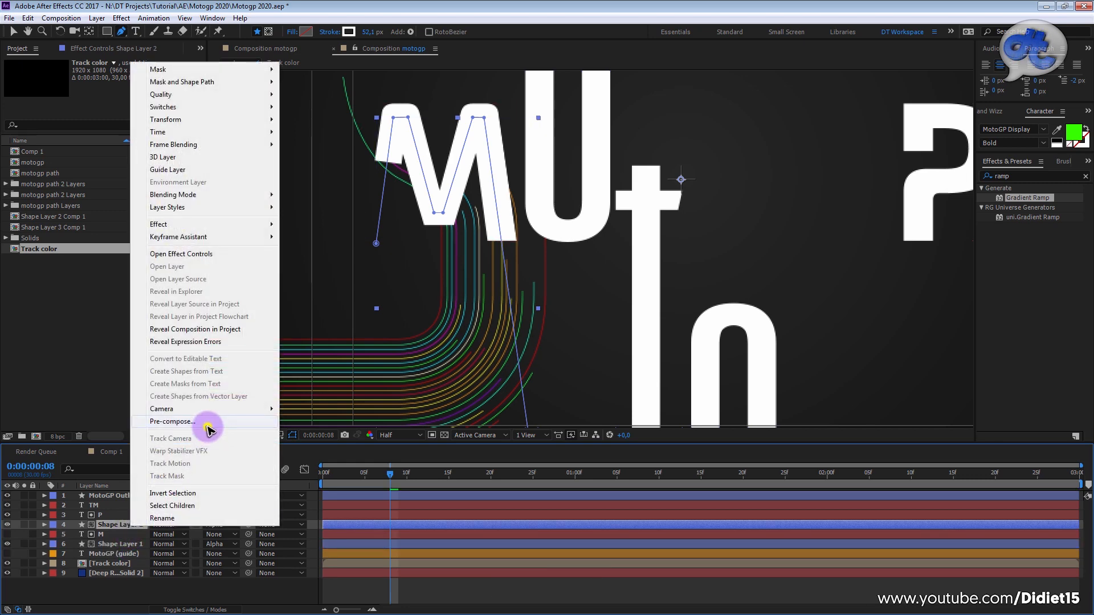
click(173, 422)
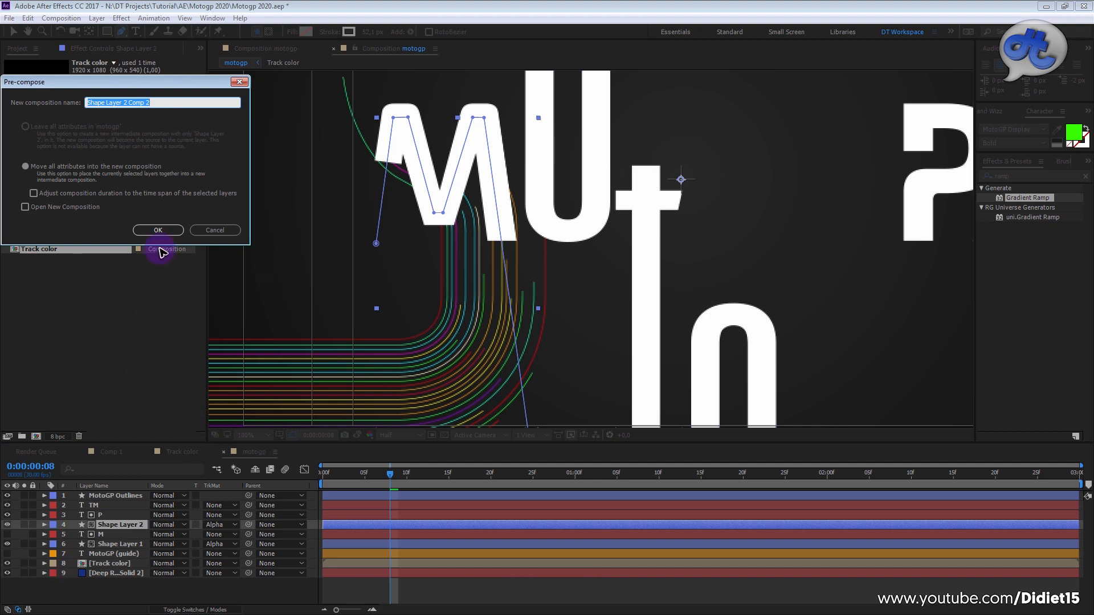
text(M line)
key(Return)
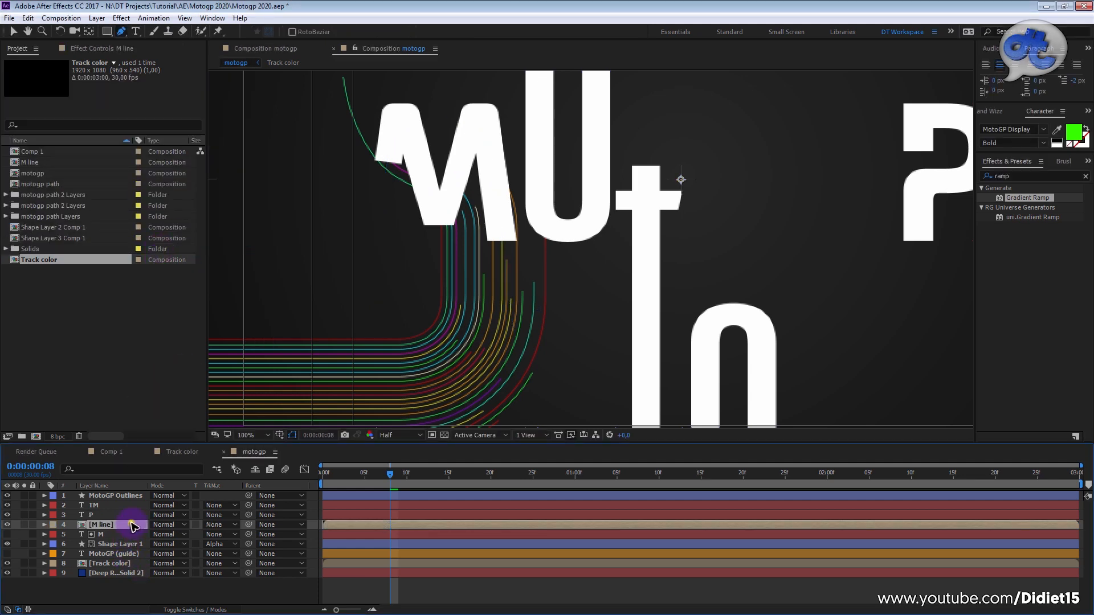
- Open the M line composition and review the stroke animation of Shape Layer 2
double_click(132, 525)
click(129, 496)
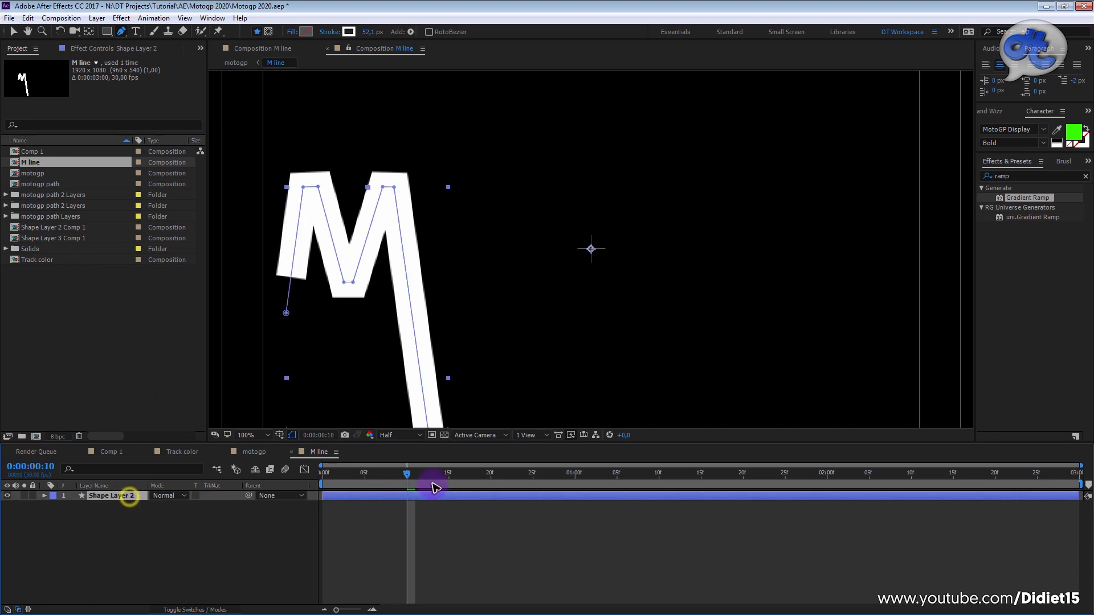
mouse_move(421, 473)
mouse_down()
mouse_move(326, 484)
mouse_move(456, 486)
mouse_up()
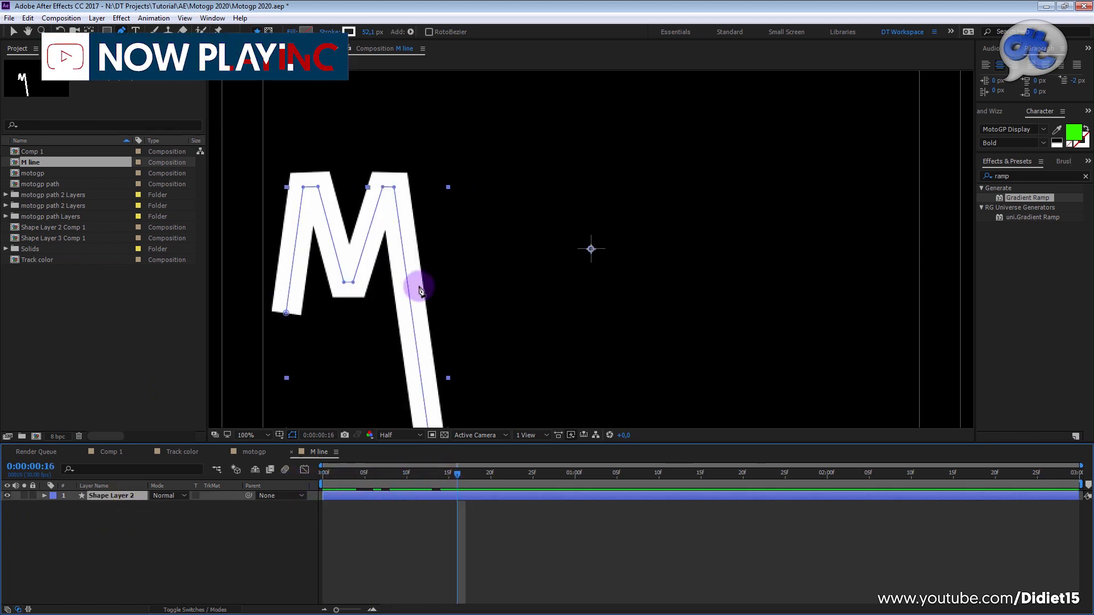
scroll(419, 290, down, 2)
drag(455, 475, 324, 474)
mouse_move(396, 476)
mouse_down()
mouse_move(432, 475)
mouse_move(322, 475)
mouse_move(376, 503)
mouse_up()
- Expand the Trim Paths properties of Shape Layer 2 and keyframe End at 100% on frame 7
key(u)
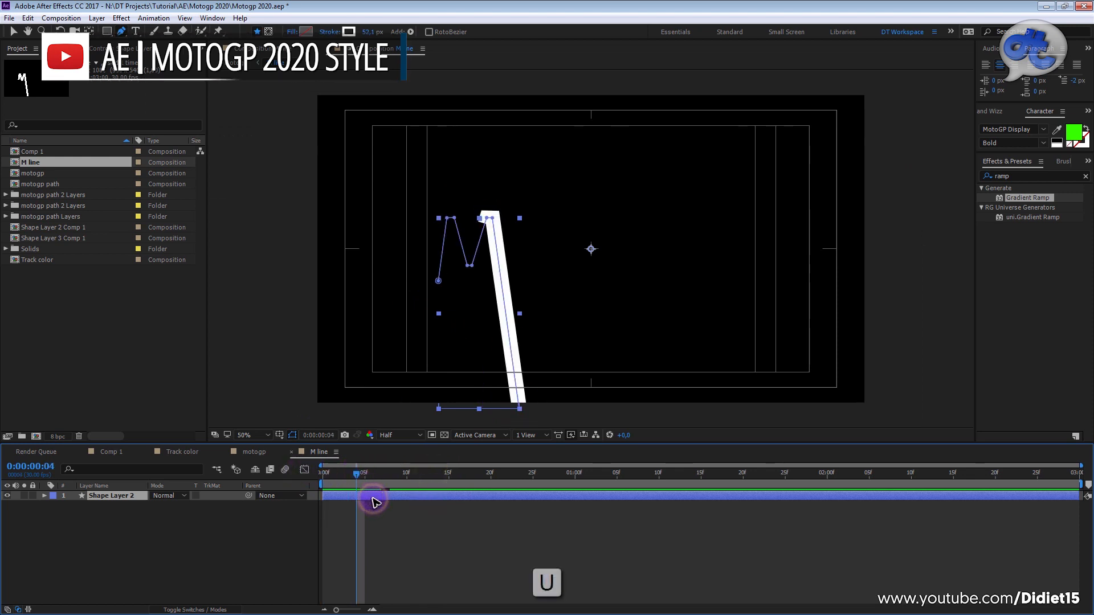
click(46, 497)
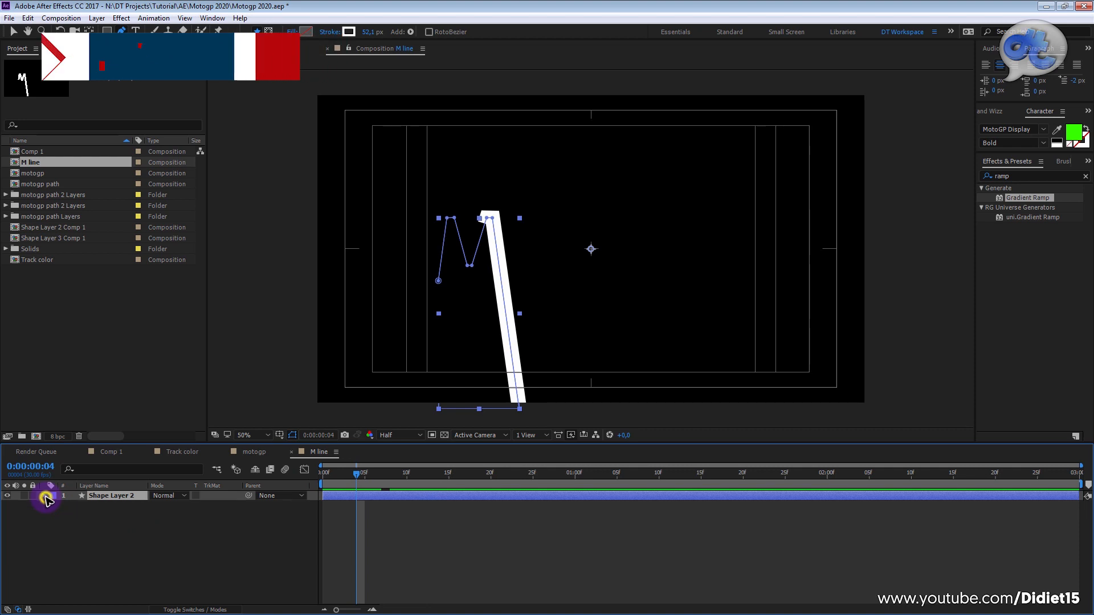
click(46, 496)
mouse_move(357, 473)
mouse_down()
mouse_move(321, 474)
mouse_move(414, 477)
mouse_move(293, 476)
mouse_move(449, 475)
mouse_up()
mouse_move(315, 473)
mouse_down()
mouse_move(296, 484)
mouse_move(459, 495)
mouse_move(307, 492)
mouse_move(408, 500)
mouse_move(385, 507)
mouse_up()
click(128, 545)
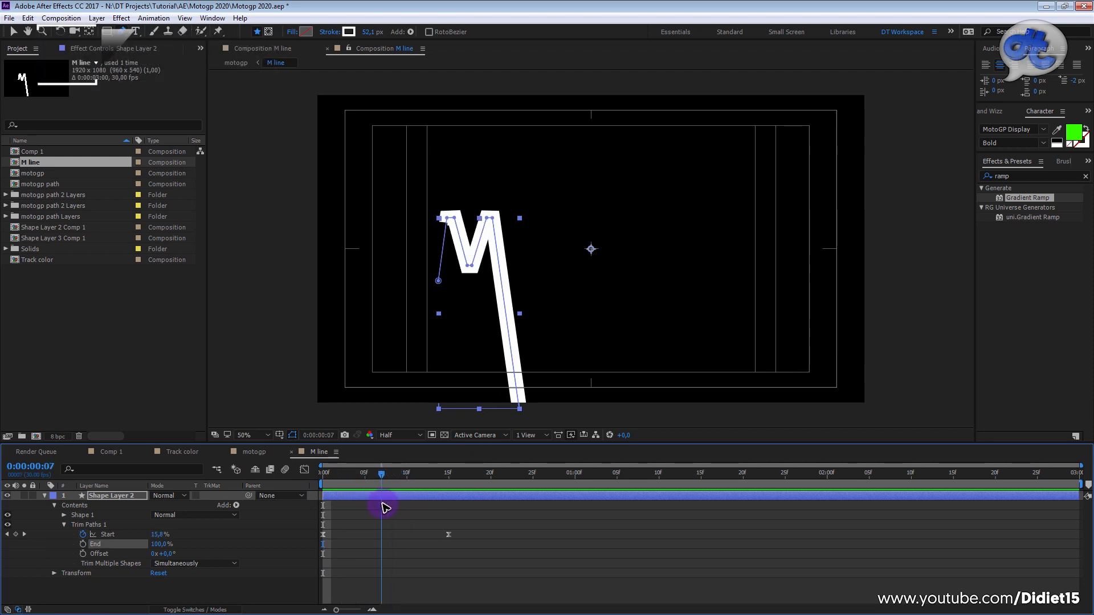
click(83, 544)
- Keyframe the Trim Paths End at 64.6% on frame 15 so the stroke stops at the foot of the M
drag(385, 477, 450, 479)
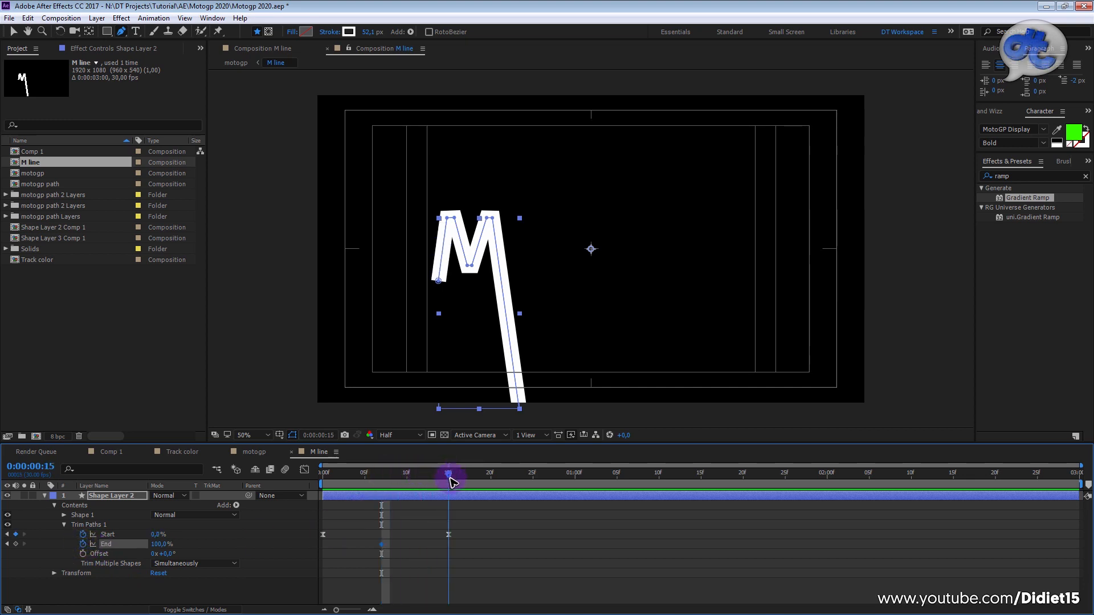
click(160, 544)
drag(161, 543, 159, 544)
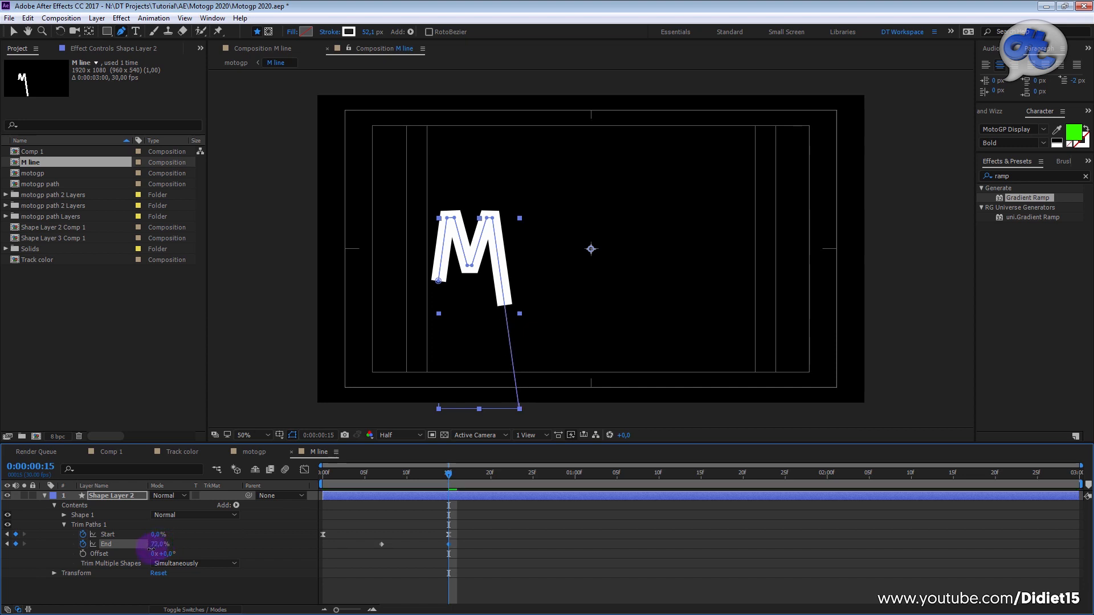
drag(149, 549, 146, 549)
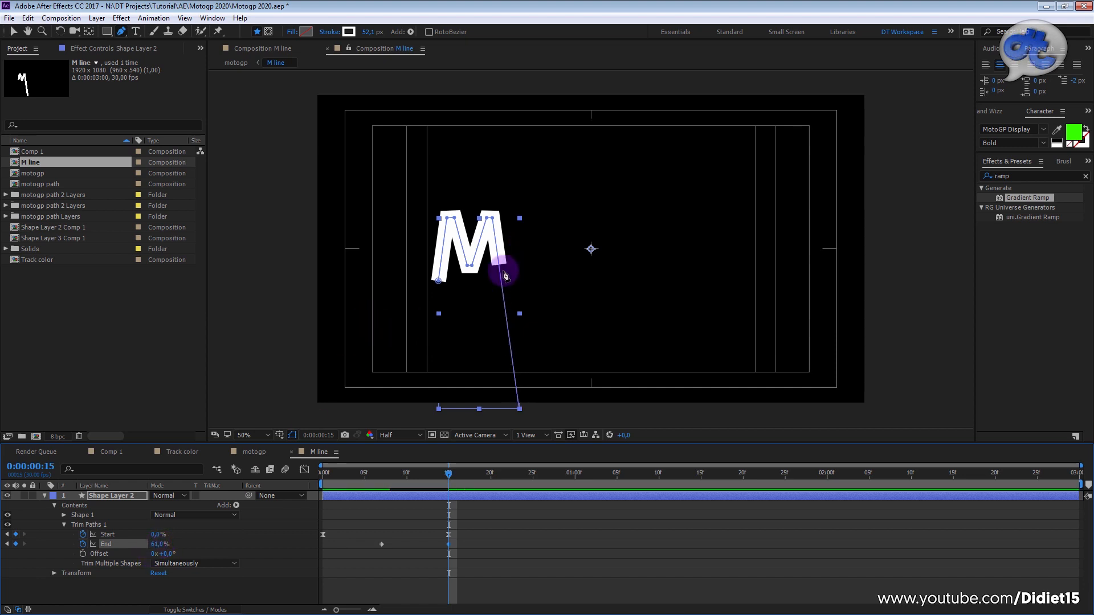
drag(160, 545, 146, 545)
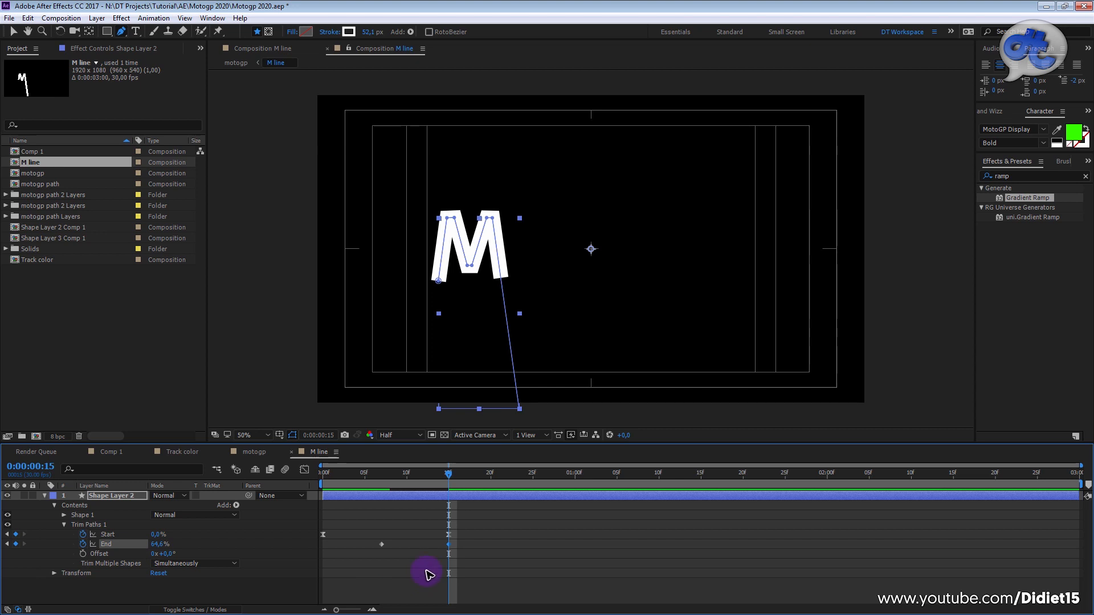
- Apply Easy Ease to both Trim Paths End keyframes, adjust their speed graph and preview the result
drag(450, 545, 349, 564)
key(F9)
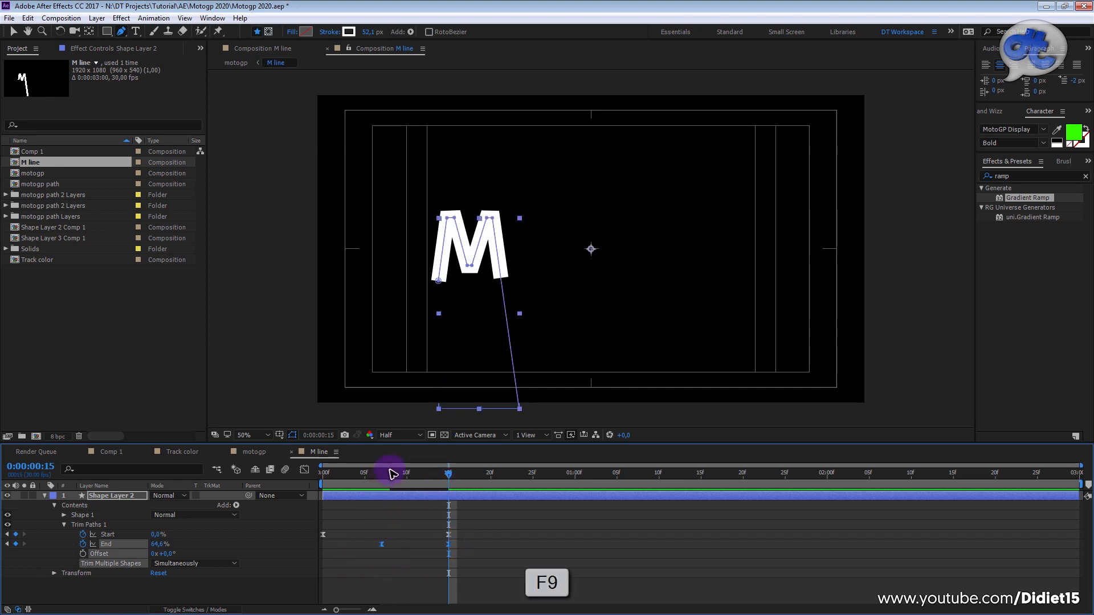
click(303, 470)
mouse_move(469, 540)
mouse_down()
mouse_move(435, 487)
mouse_move(437, 499)
mouse_move(383, 499)
mouse_move(318, 477)
mouse_up()
click(304, 469)
key(space)
key(space)
- Return to the motogp composition and preview the M line animation over the track from the first frame
click(254, 452)
drag(458, 475, 339, 508)
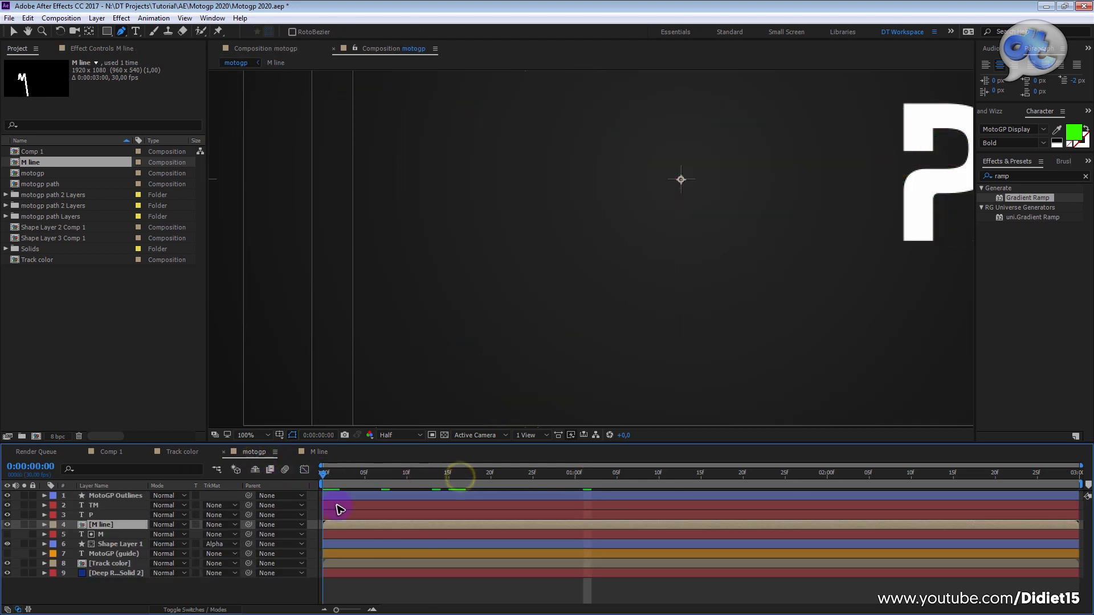
key(space)
scroll(485, 285, up, 2)
scroll(485, 285, down, 2)
mouse_move(466, 484)
mouse_down()
mouse_move(349, 477)
mouse_move(458, 474)
mouse_move(366, 476)
mouse_move(427, 477)
mouse_move(430, 490)
mouse_move(475, 474)
mouse_up()
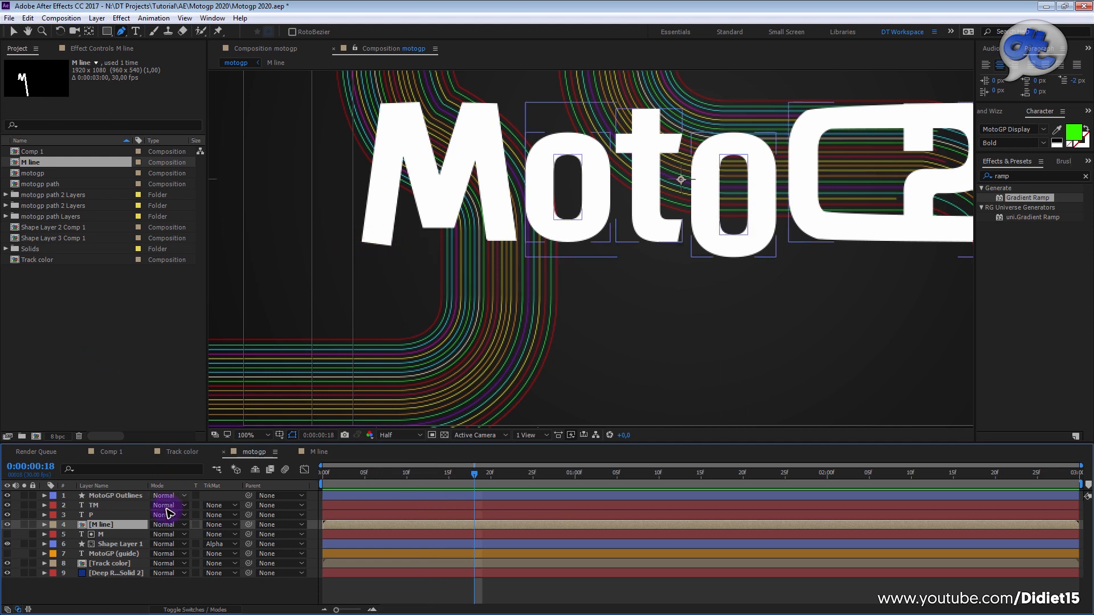
- Move the M line layer beneath Shape Layer 1 and make the MotoGP (guide) layer visible again
click(104, 535)
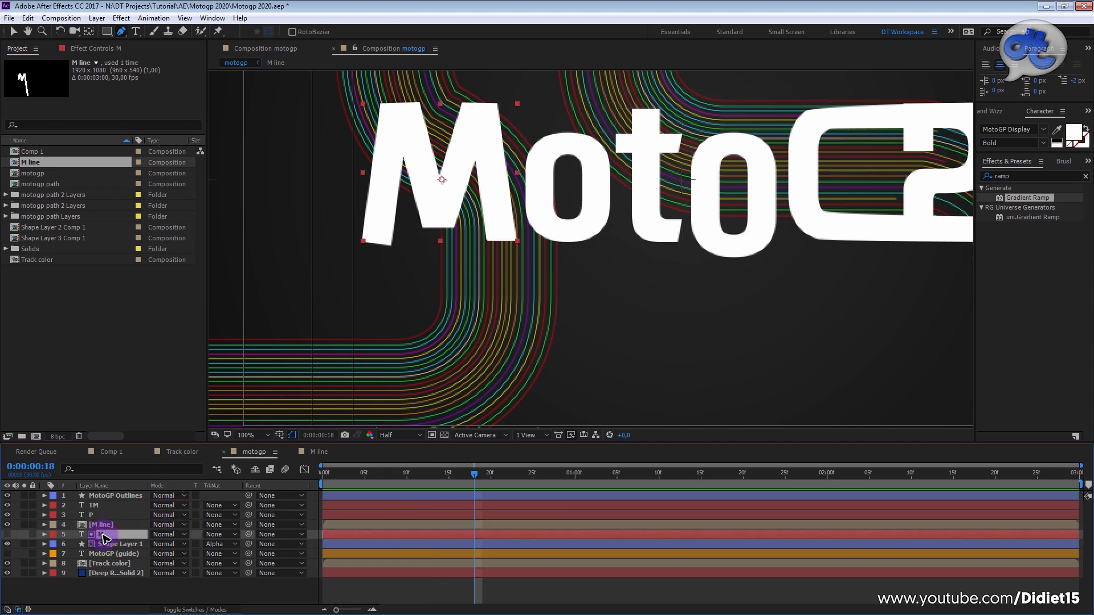
drag(110, 526, 106, 544)
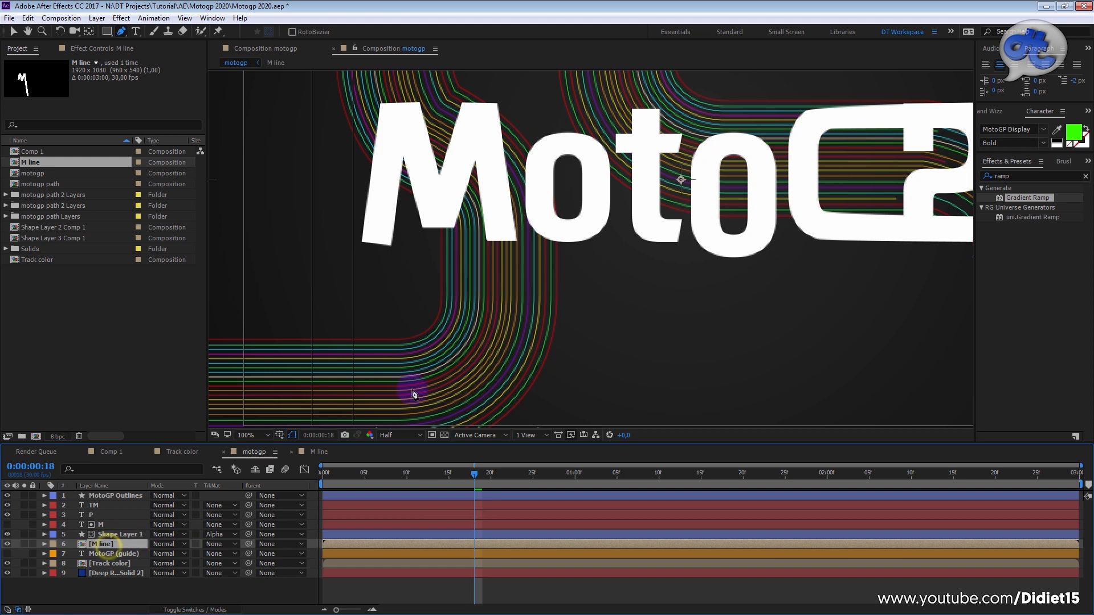
click(381, 422)
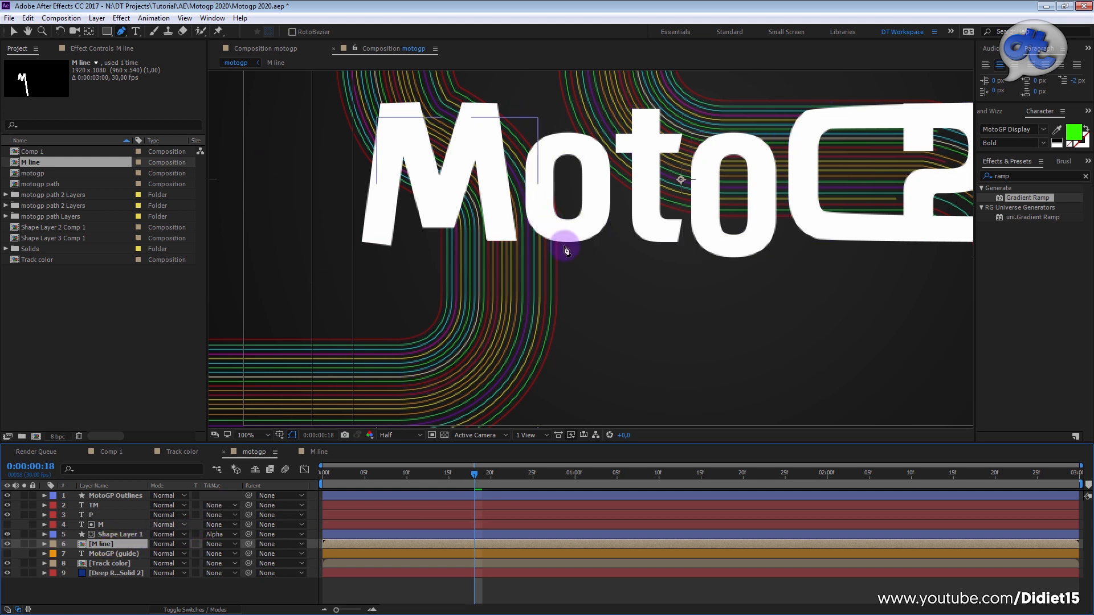
click(120, 32)
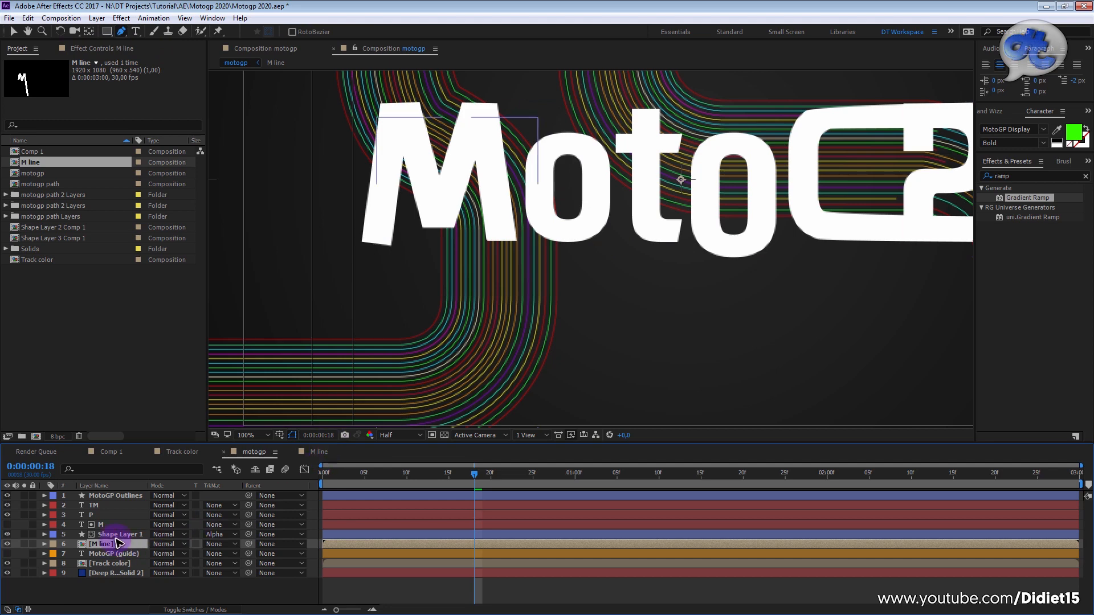
click(7, 553)
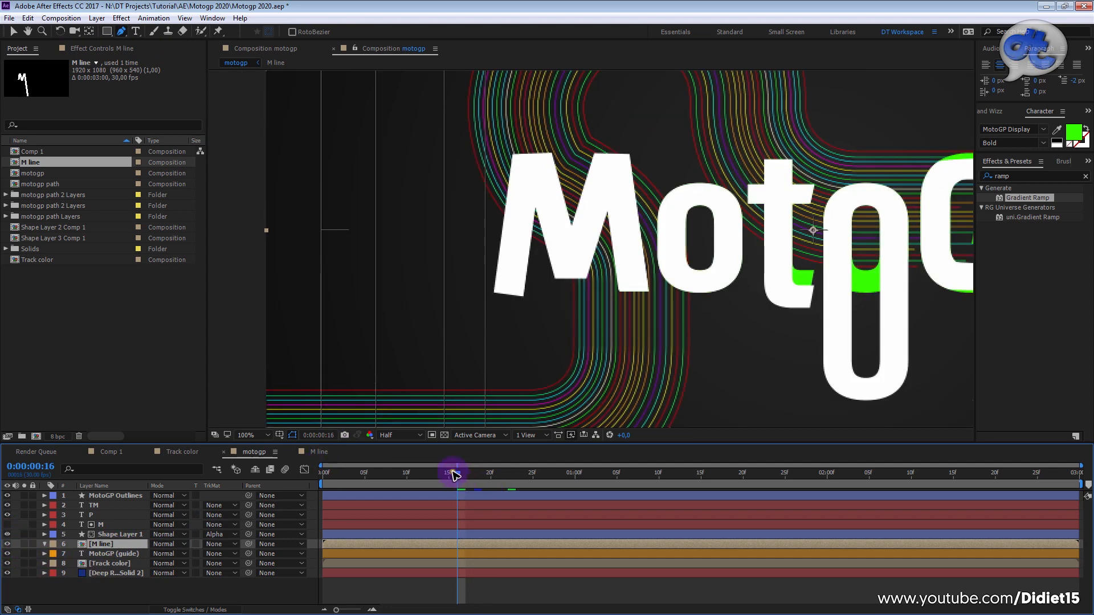
- Preview the motogp composition and scrub the early frames to check the M line's trailing leg against the green guide letters
drag(452, 472, 549, 472)
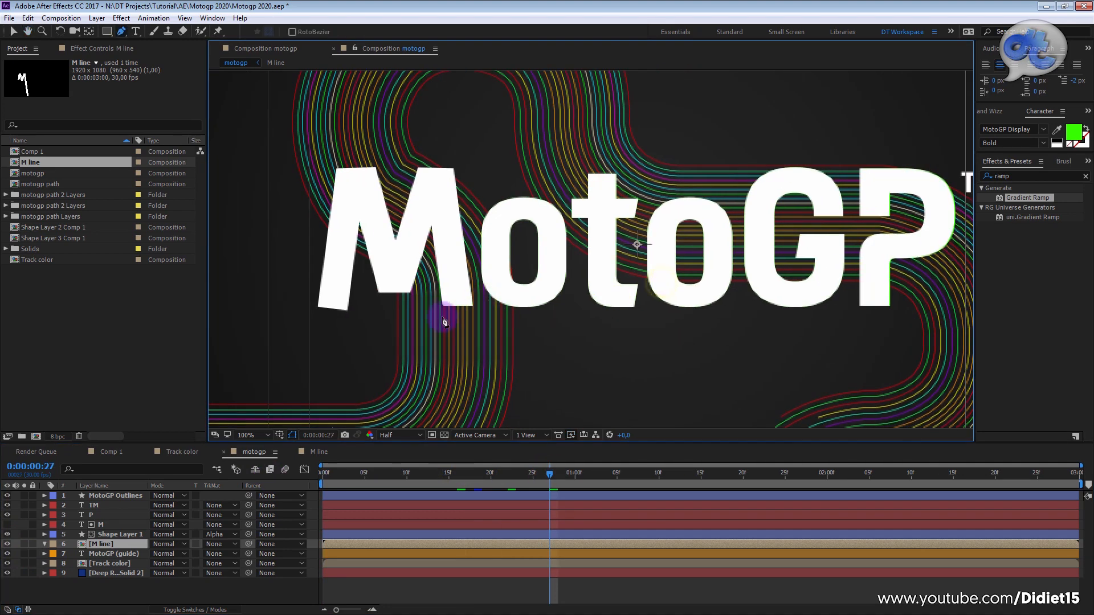
drag(526, 477, 348, 479)
key(space)
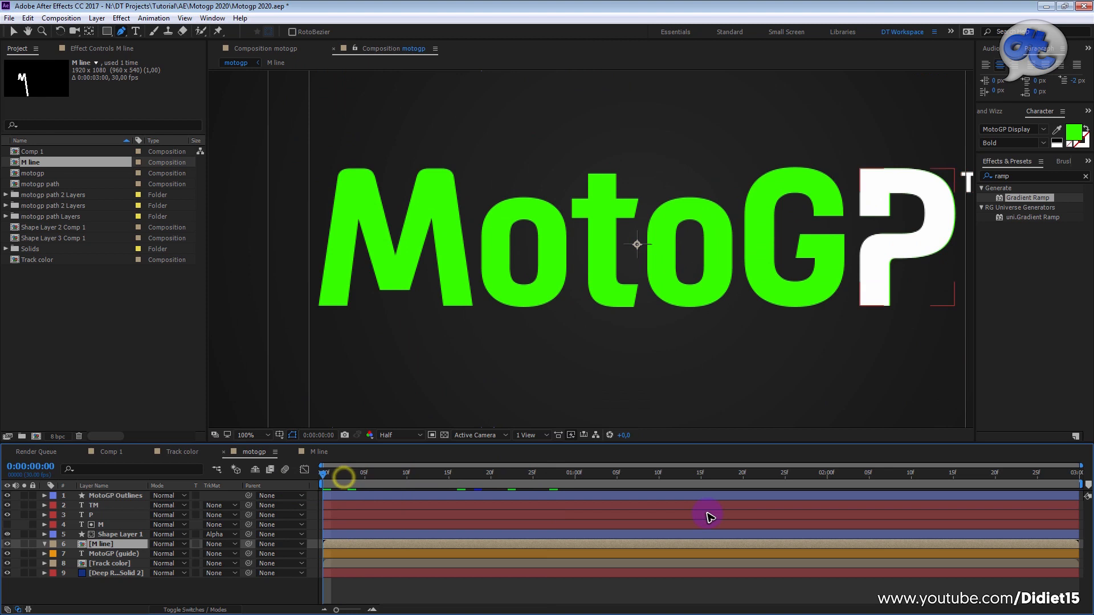
key(space)
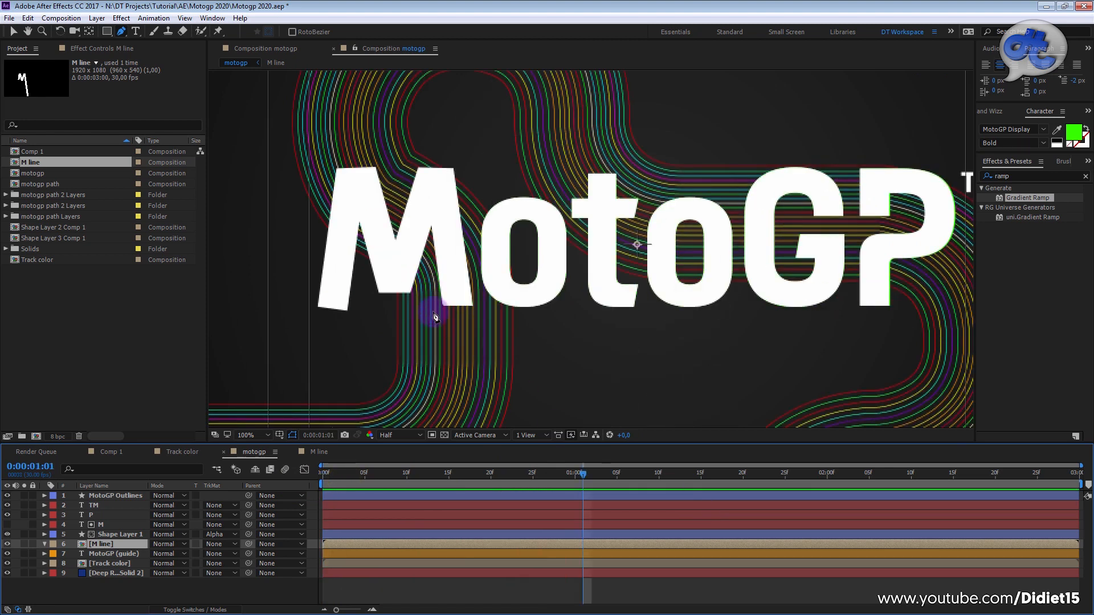
drag(424, 477, 406, 476)
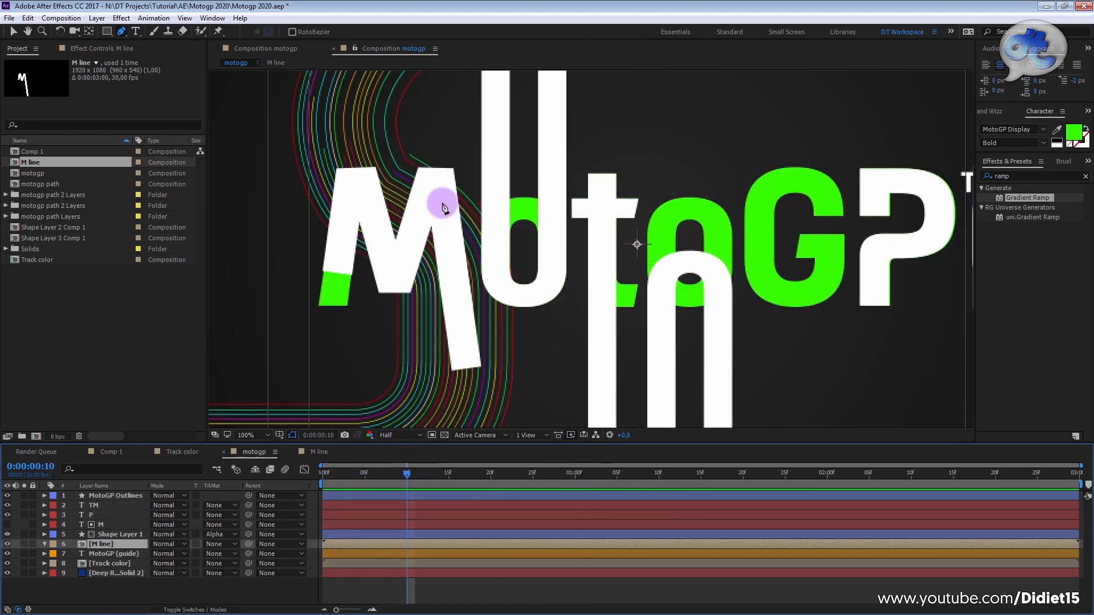
drag(404, 474, 382, 484)
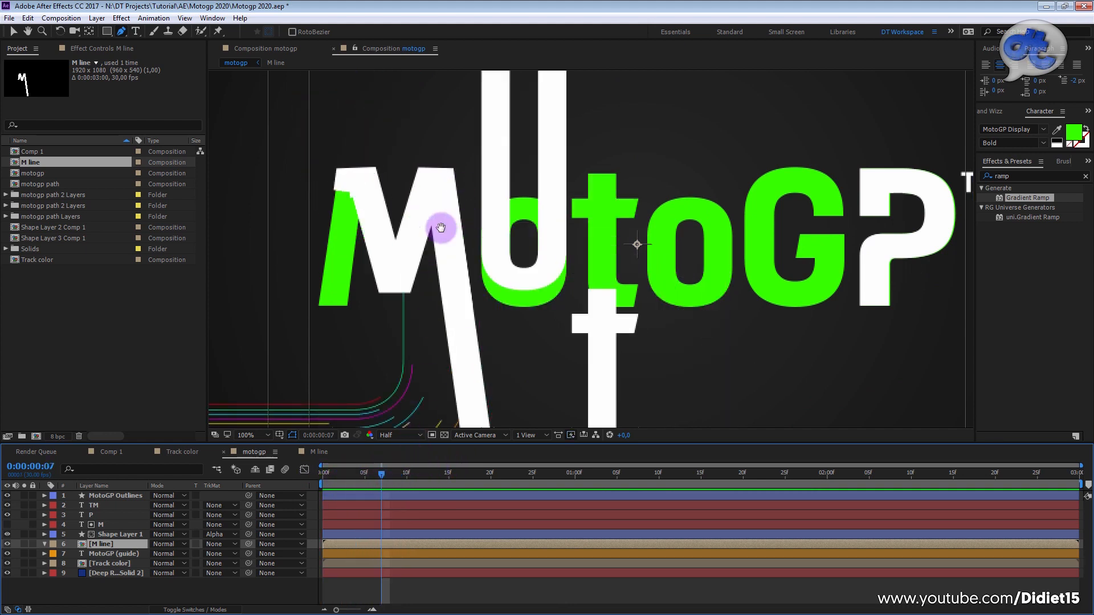
drag(441, 228, 474, 209)
- Draw a closed four-point Pen mask on the M line layer at the first frame, from the M's foot to below the frame
drag(379, 478, 322, 476)
click(110, 544)
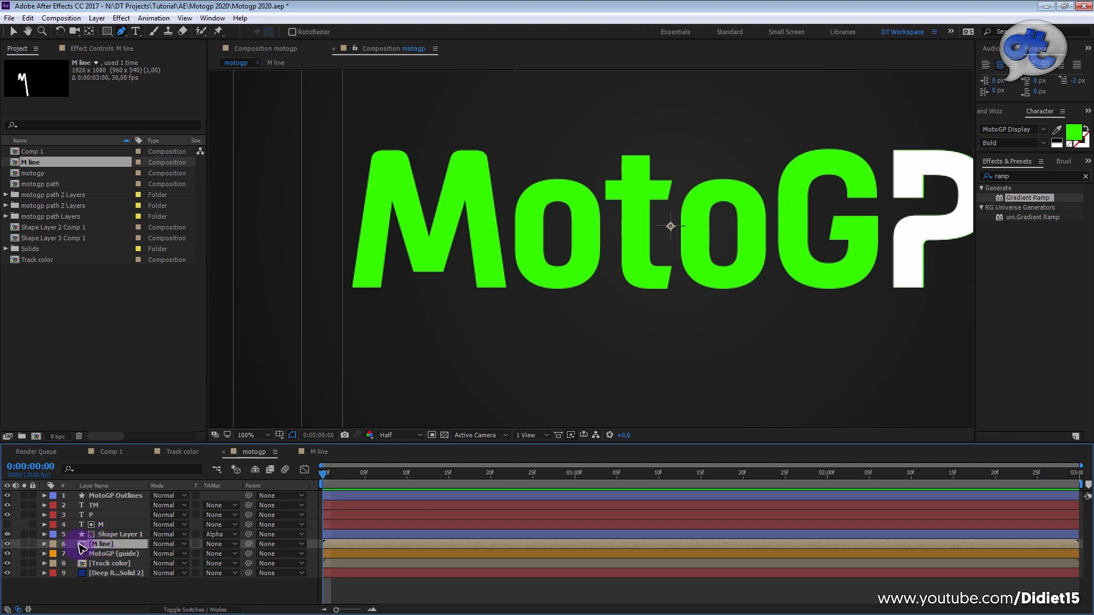
click(122, 32)
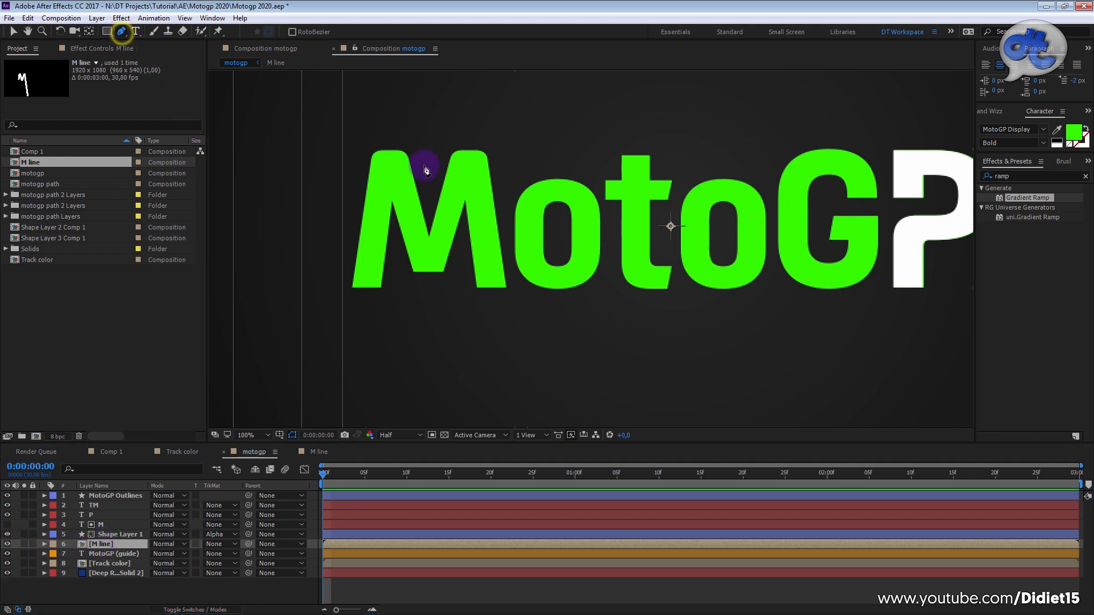
scroll(472, 307, down, 2)
scroll(467, 288, up, 4)
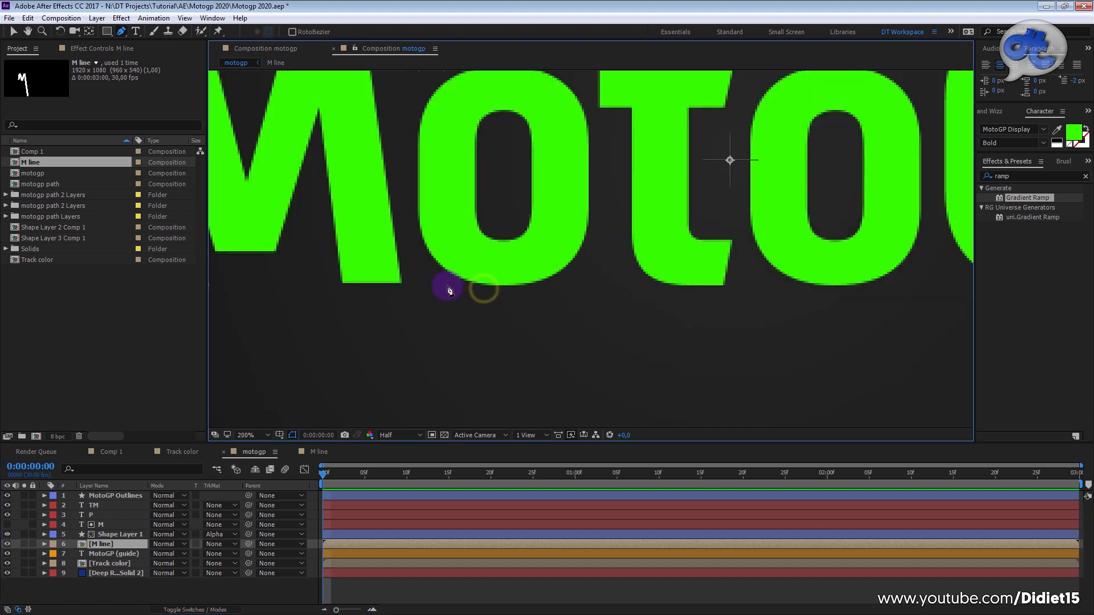
click(343, 283)
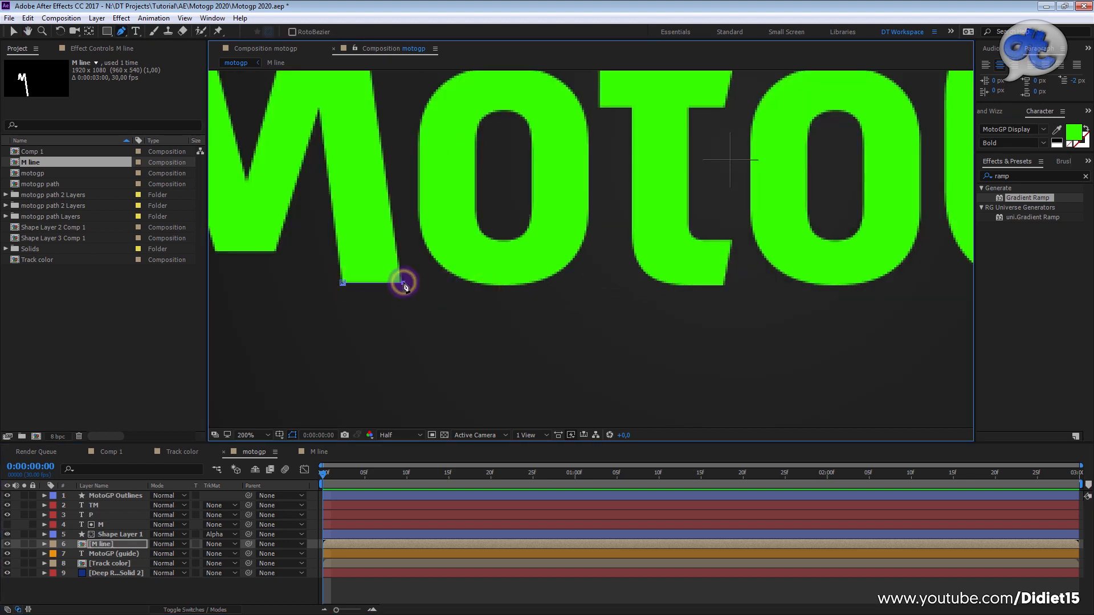
scroll(438, 329, down, 4)
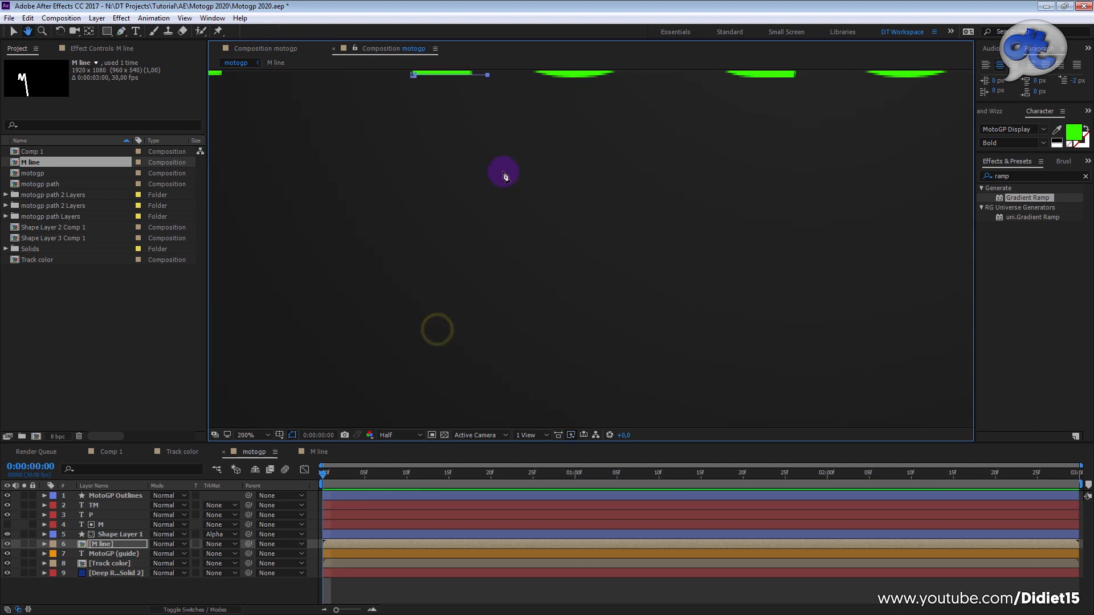
click(595, 347)
click(536, 355)
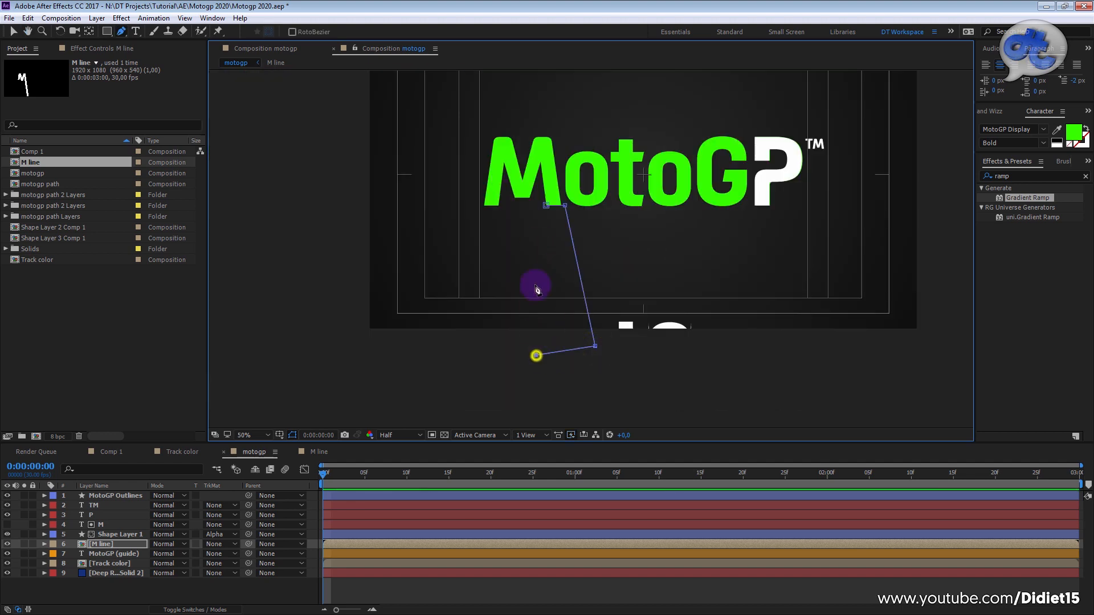
click(546, 205)
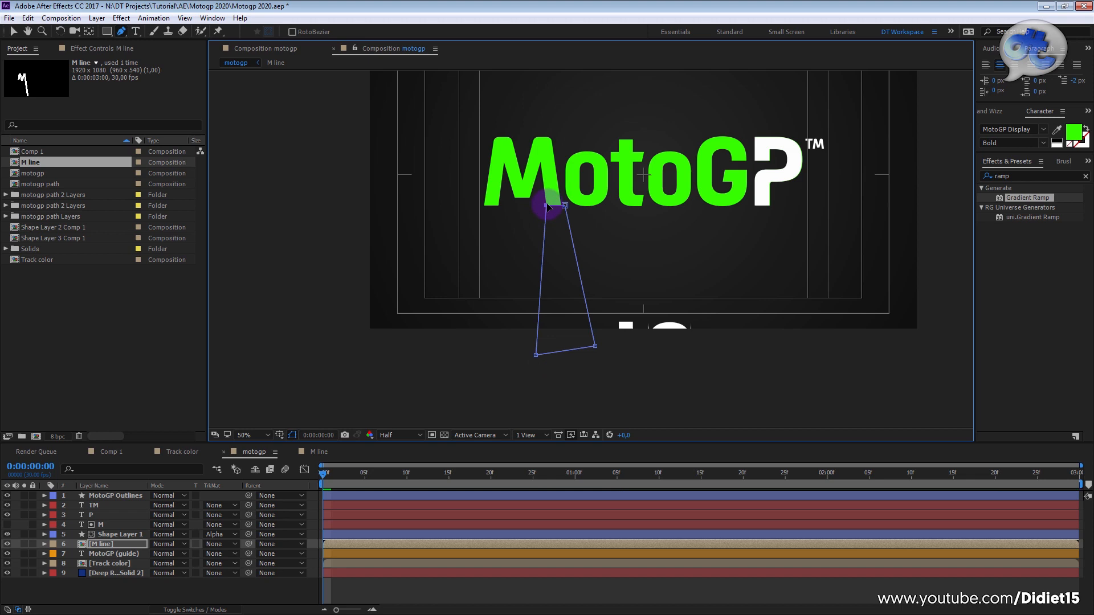
- Move the mask's upper inner corner outward along the baseline so the mask is wider than the M's foot
scroll(547, 208, down, 2)
scroll(547, 206, up, 4)
drag(544, 204, 536, 204)
key(ctrl+z)
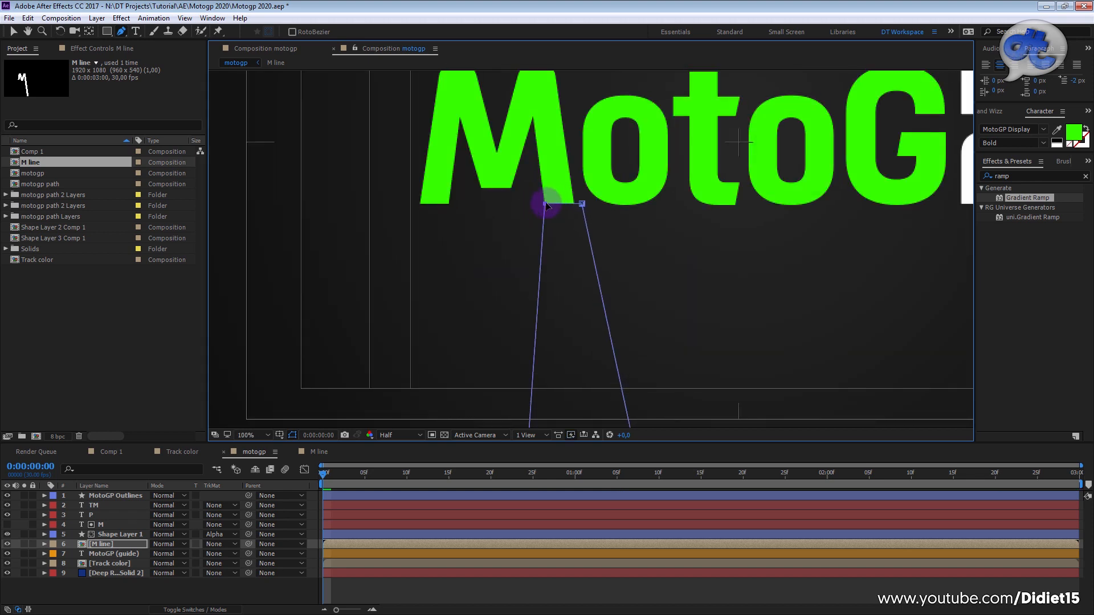
click(13, 31)
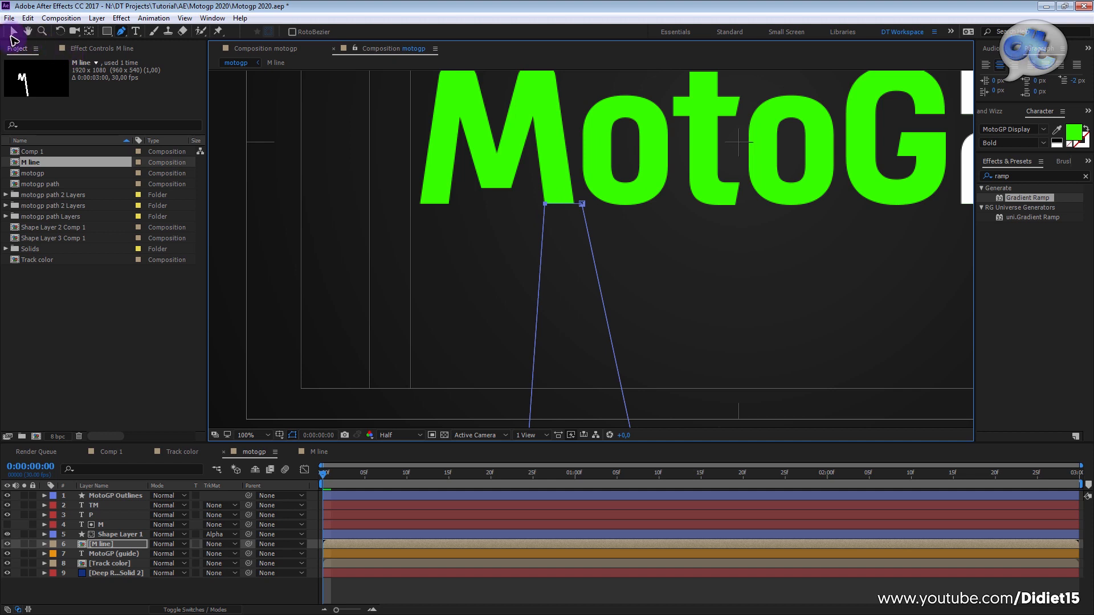
drag(547, 206, 529, 206)
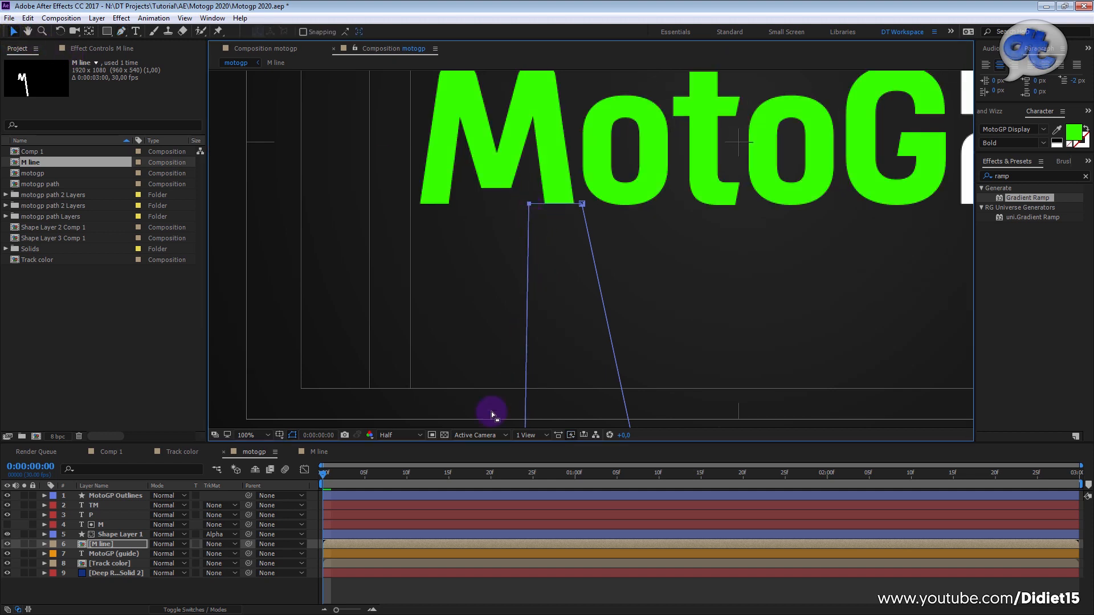
- Scrub and preview the early frames to inspect the seam between the M's foot and the masked line
drag(378, 473, 365, 473)
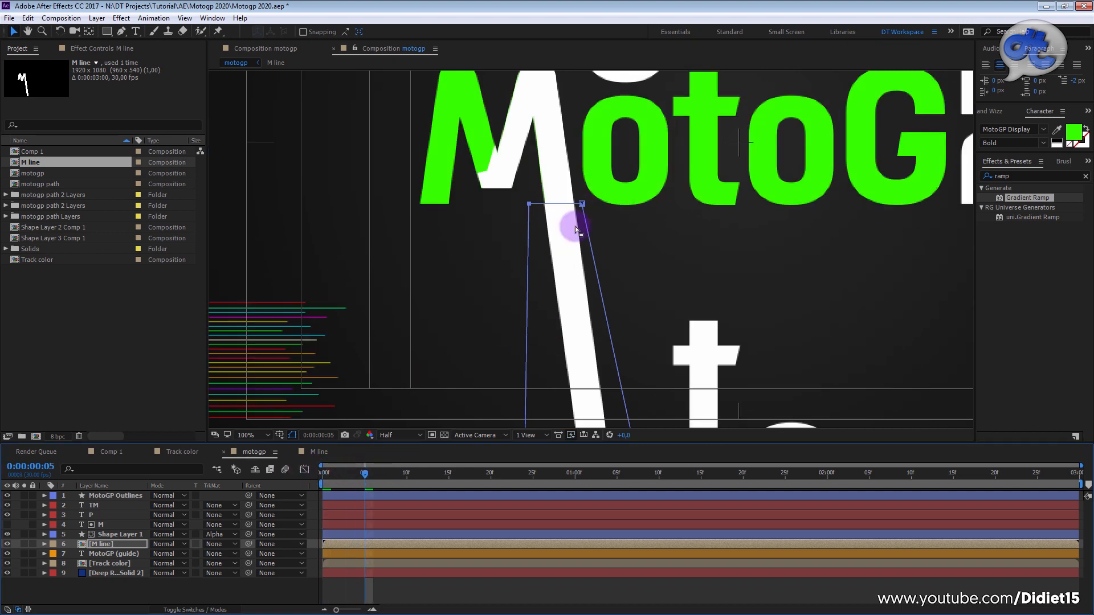
drag(546, 145, 532, 223)
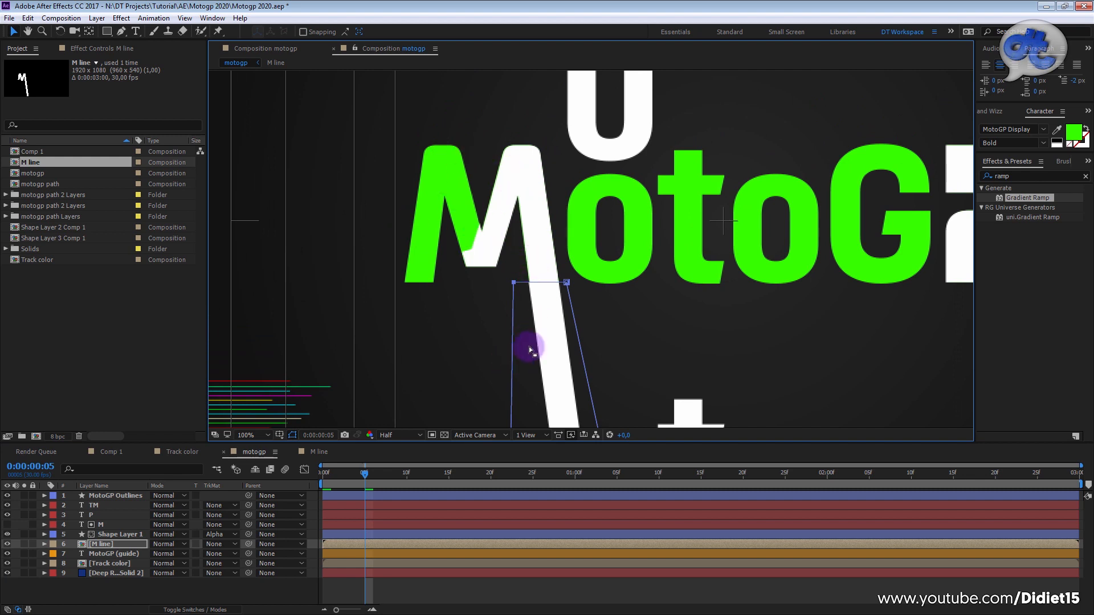
drag(538, 319, 479, 222)
drag(364, 473, 298, 505)
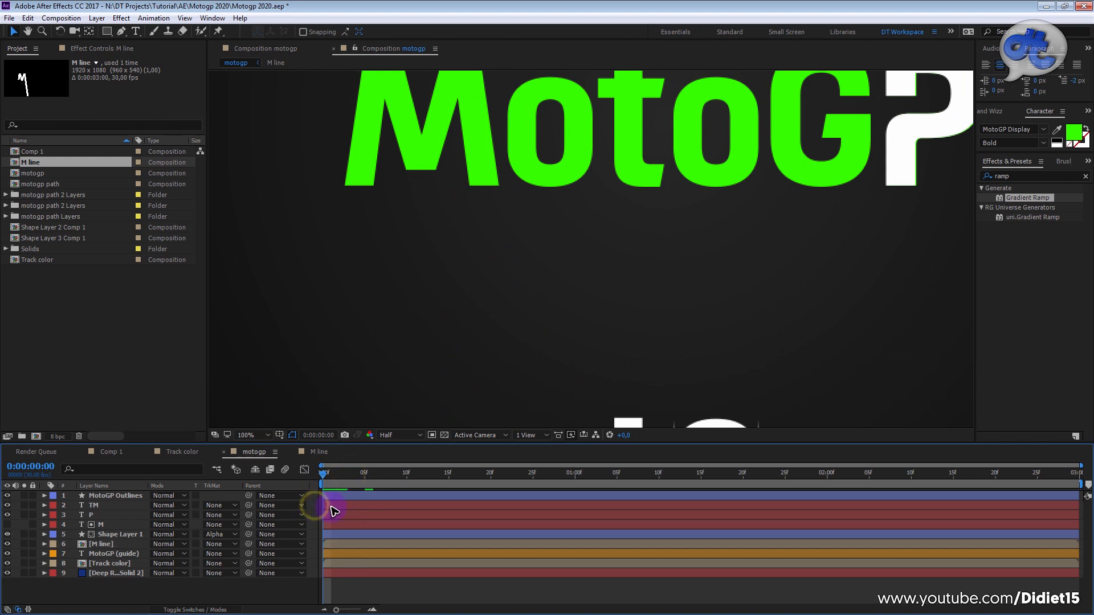
key(space)
mouse_move(370, 475)
mouse_down()
mouse_move(347, 477)
mouse_move(379, 481)
mouse_up()
scroll(484, 217, up, 2)
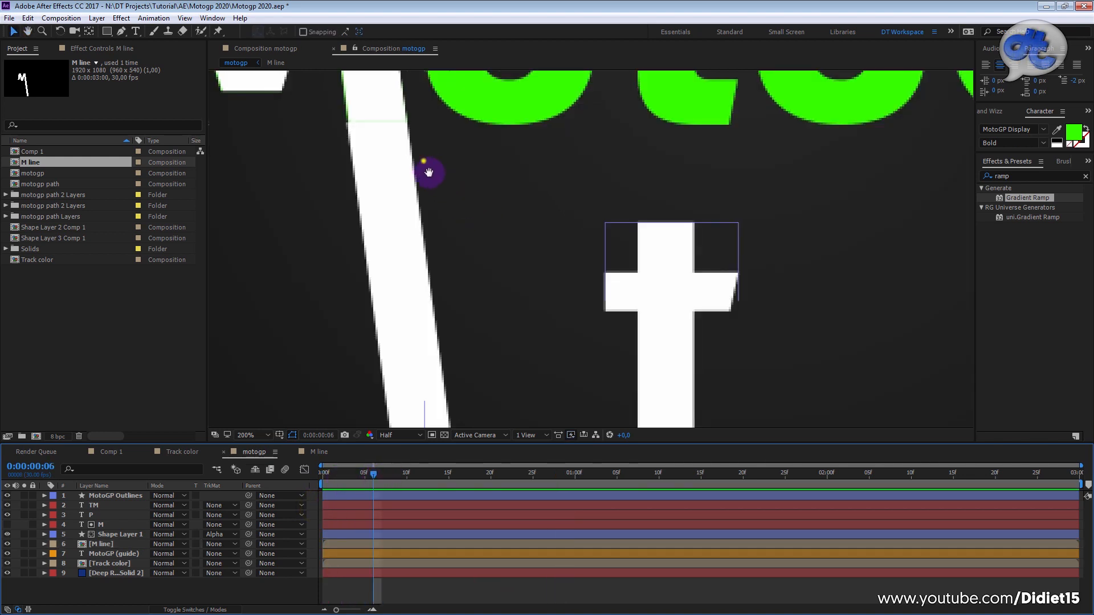
drag(423, 161, 513, 262)
- Nudge the M line mask's two upper points slightly up over the foot and shift the layer slightly right
click(107, 544)
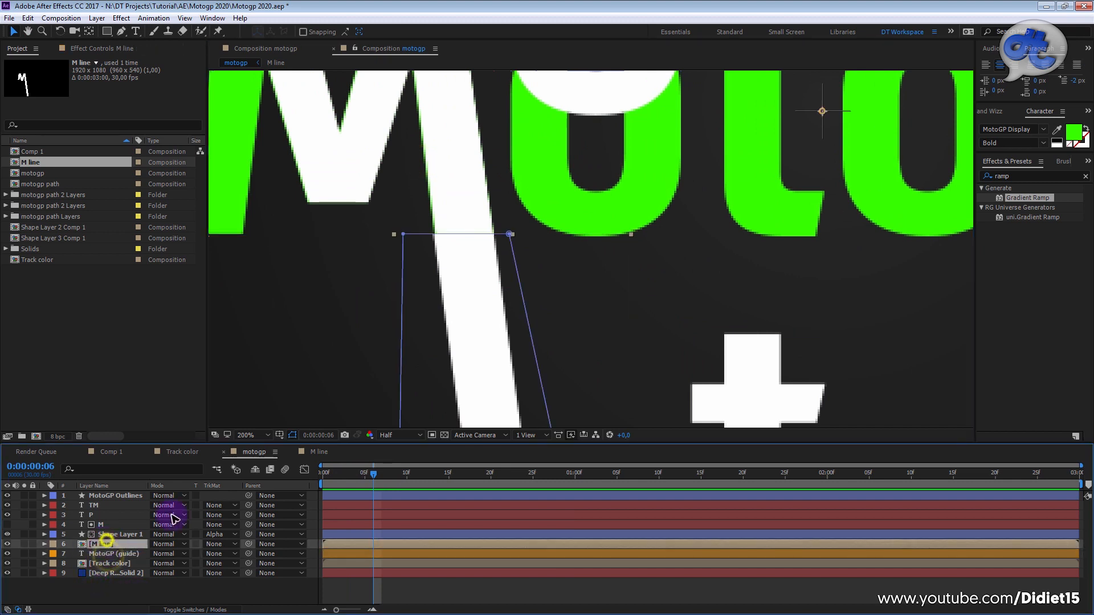
click(510, 234)
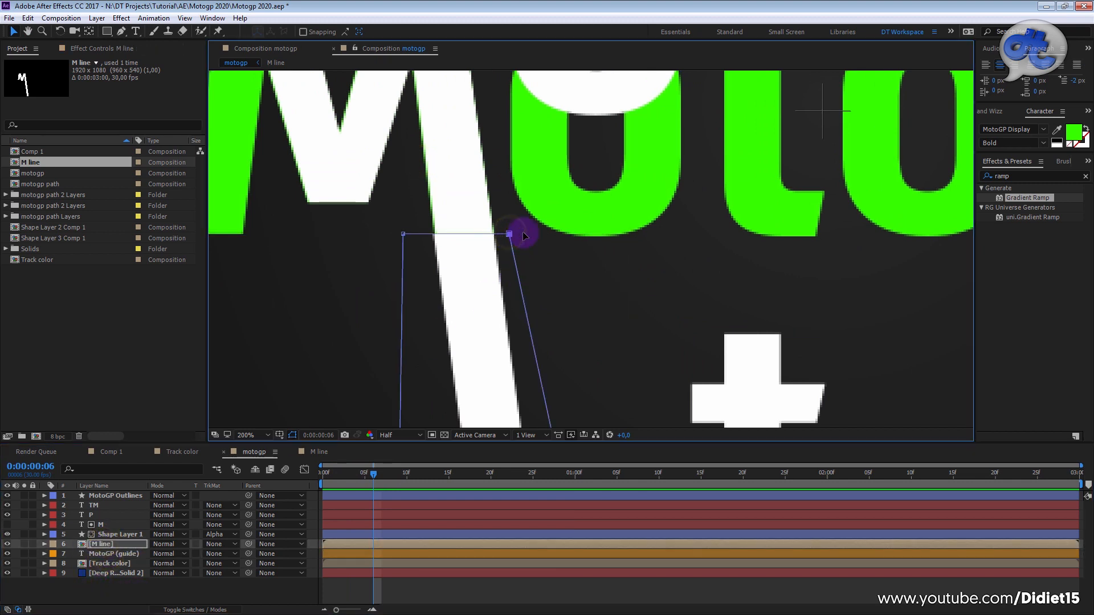
key(Up)
key(Up)
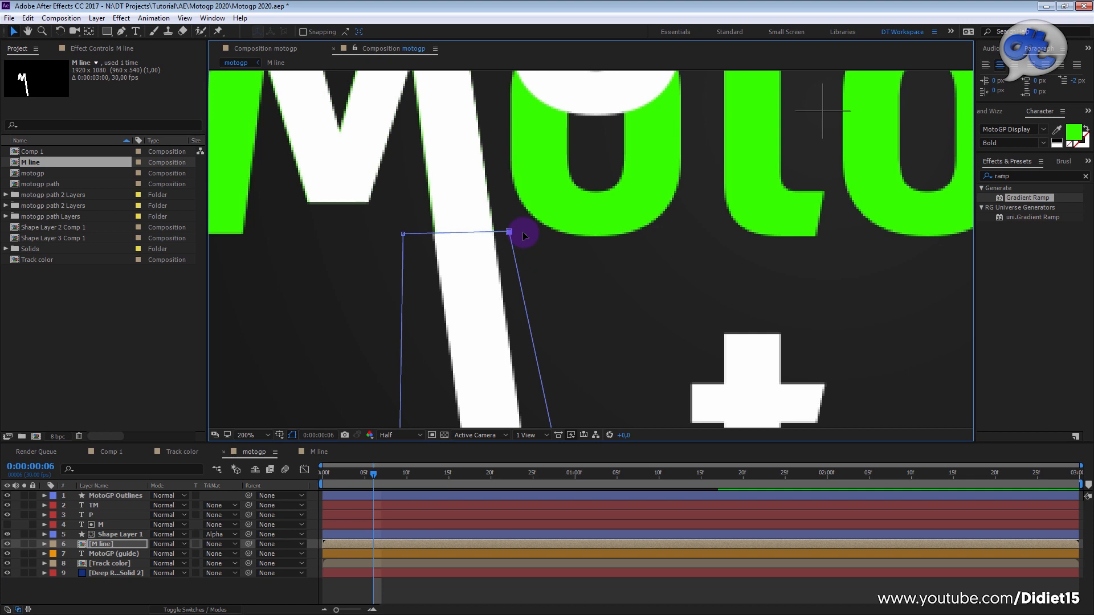
click(401, 233)
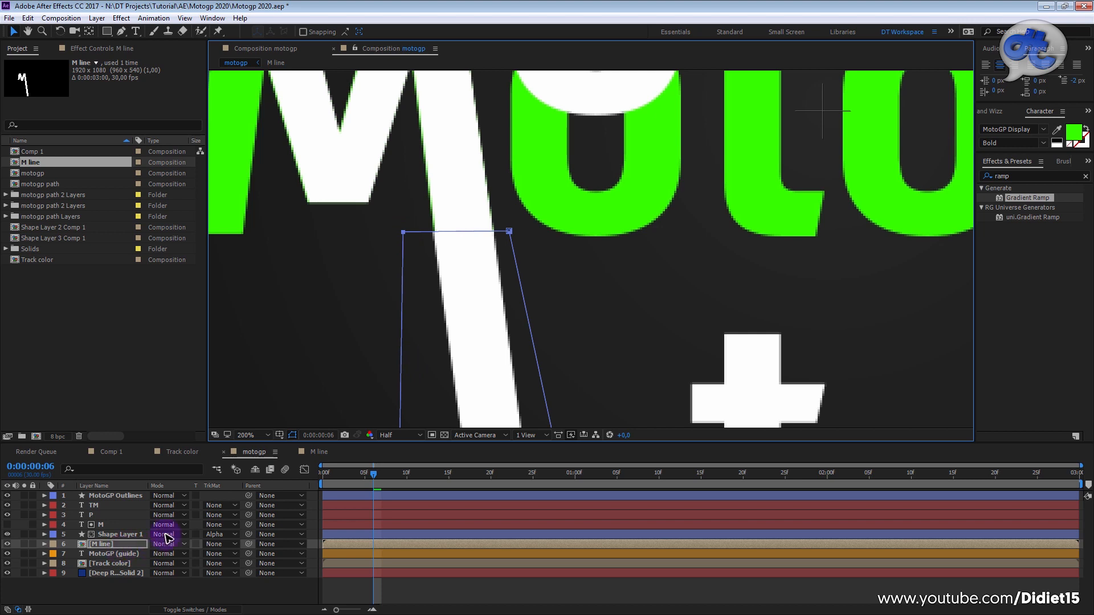
click(124, 548)
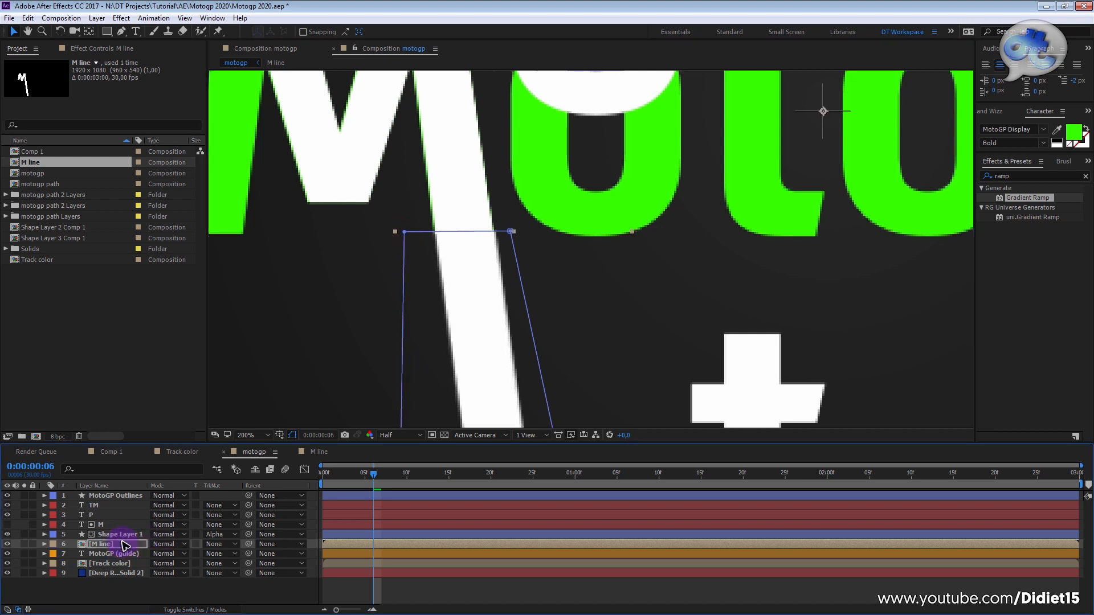
- Deselect the M line layer and preview the full composition from the first frame
click(358, 591)
key(comma)
key(comma)
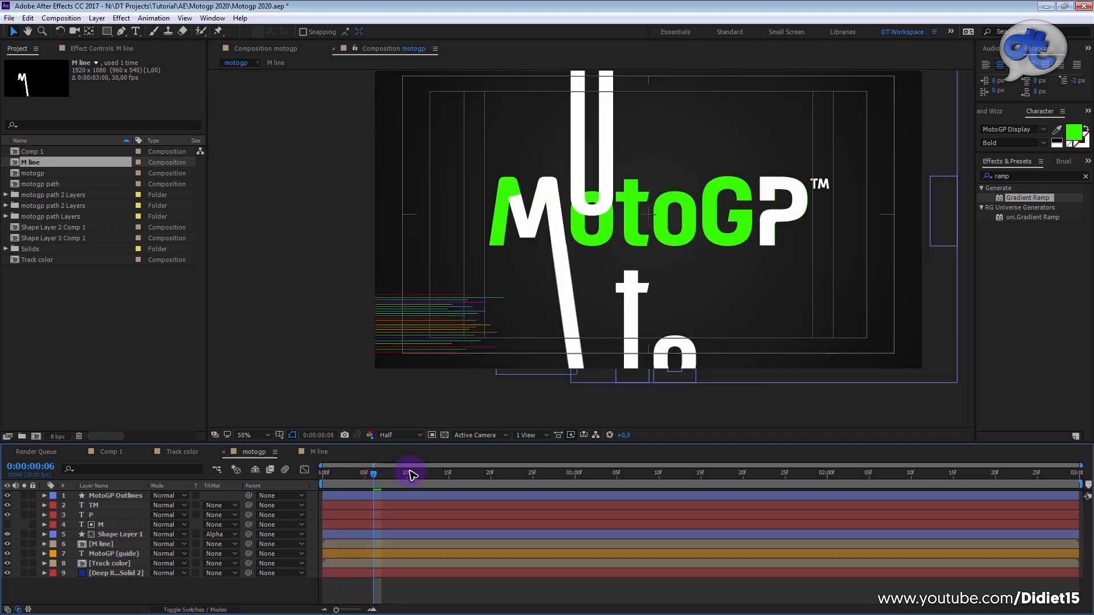
click(321, 469)
key(space)
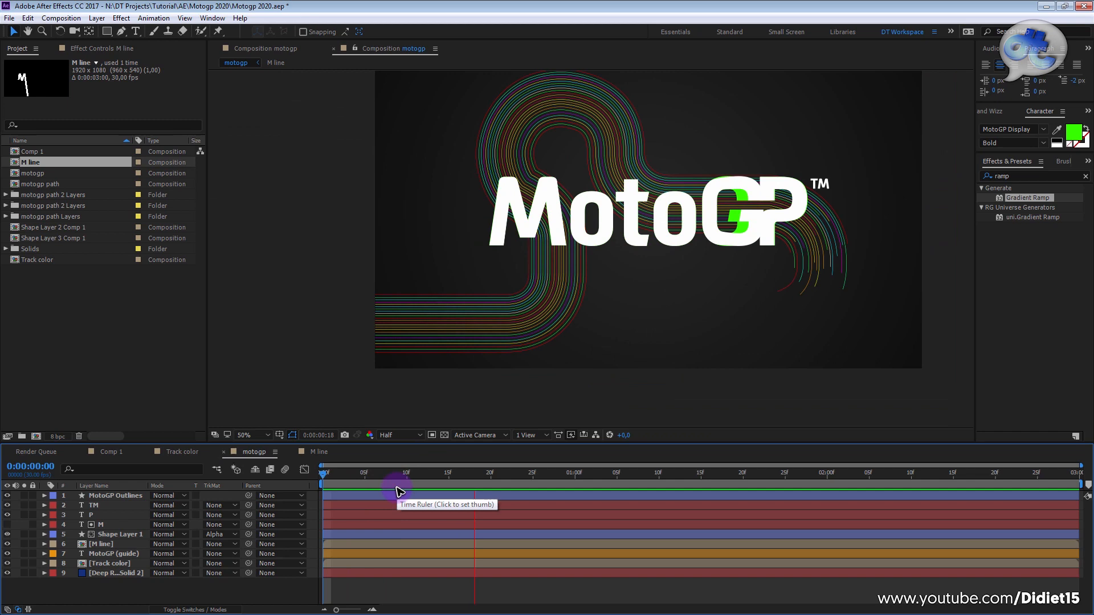
- Hide the MotoGP (guide) layer and preview the animation from the first frame
key(period)
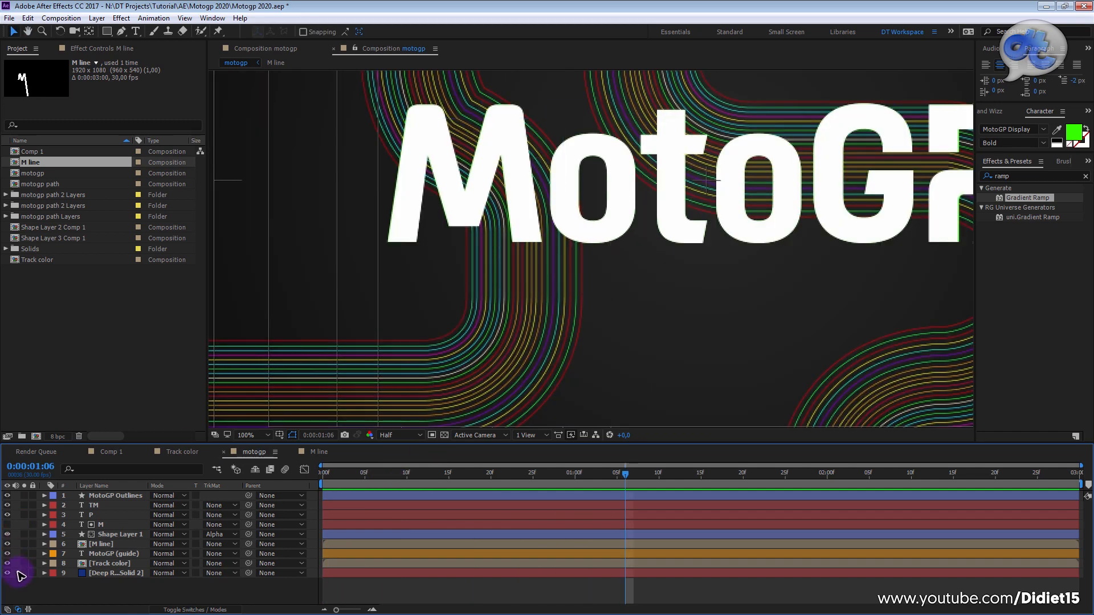
click(7, 553)
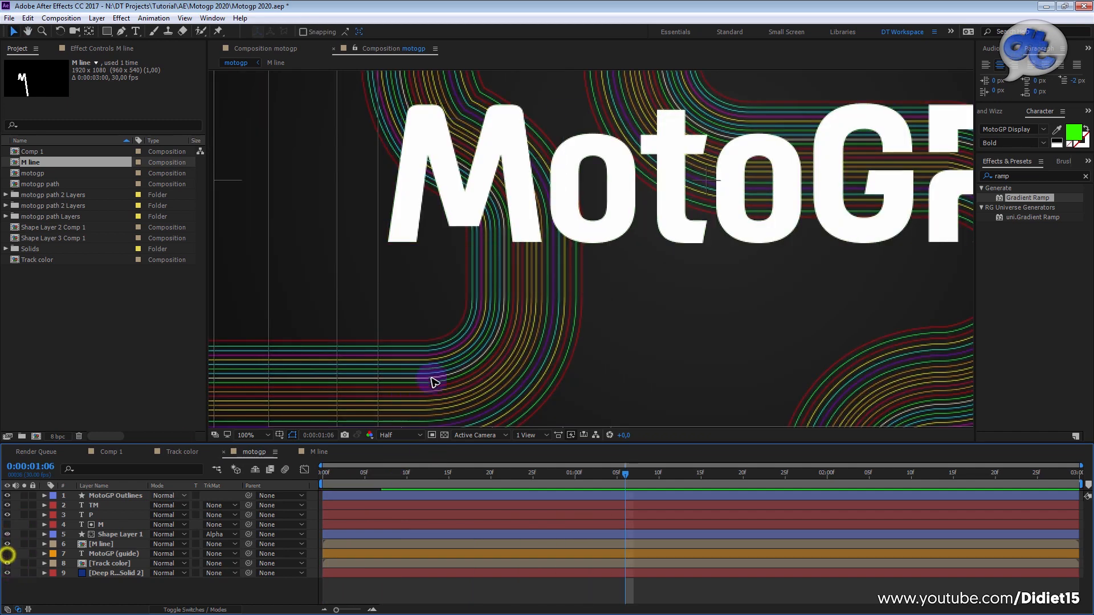
key(comma)
drag(491, 477, 275, 474)
key(space)
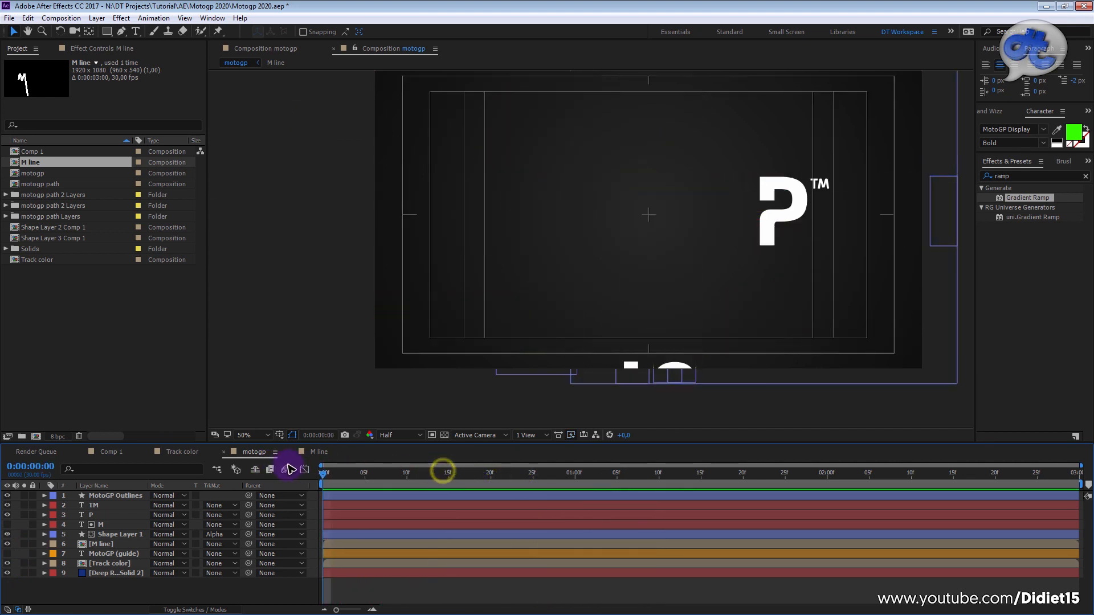
key(space)
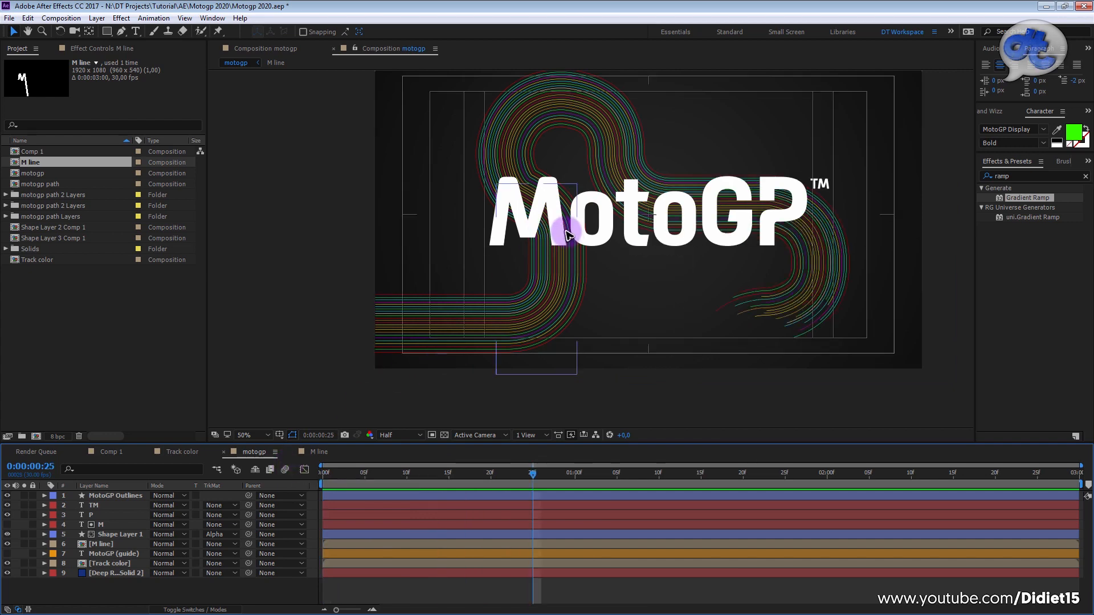
scroll(574, 238, up, 1)
key(space)
drag(520, 194, 485, 259)
drag(754, 257, 510, 271)
drag(381, 228, 361, 246)
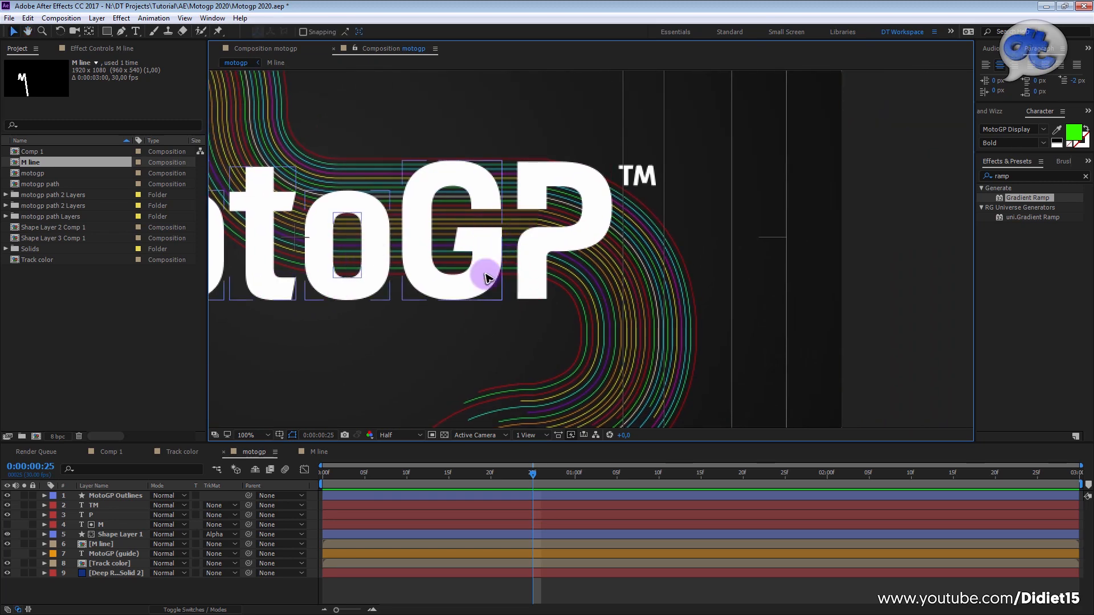
click(92, 515)
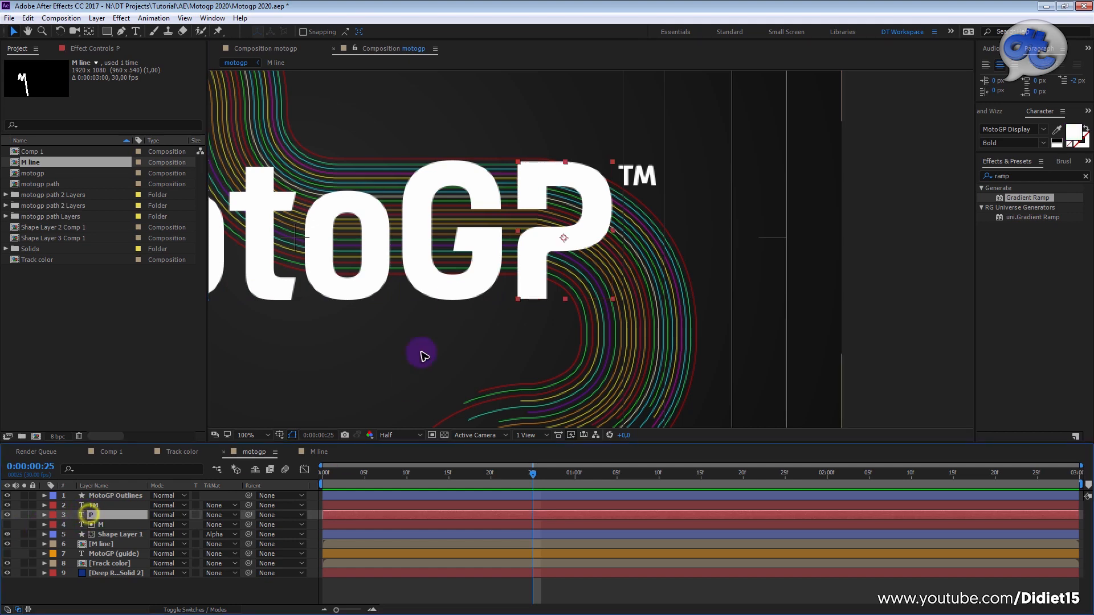
drag(447, 288, 359, 226)
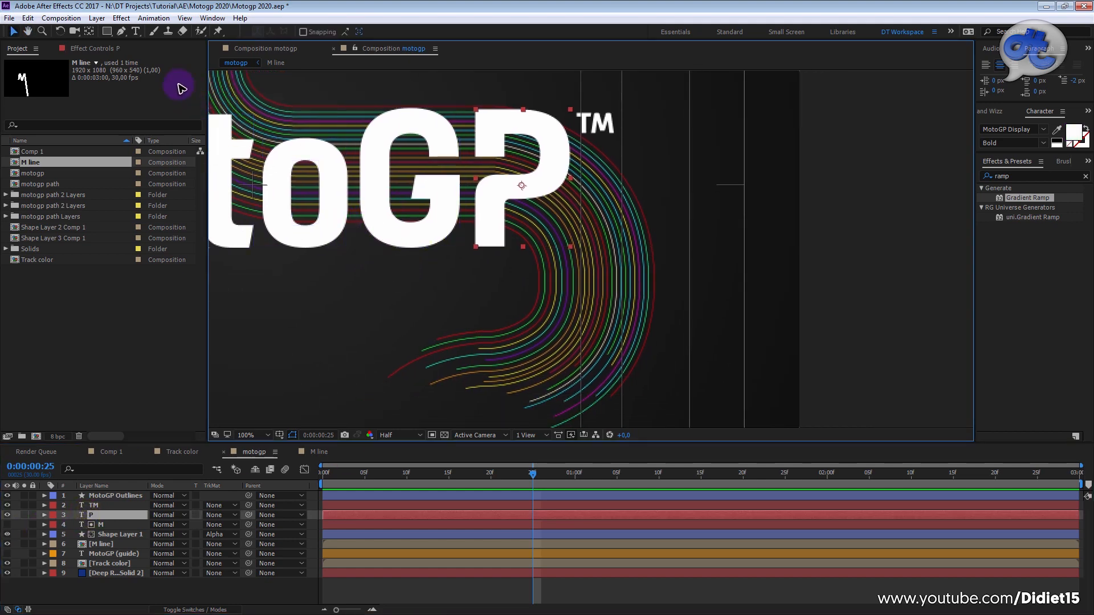
click(122, 32)
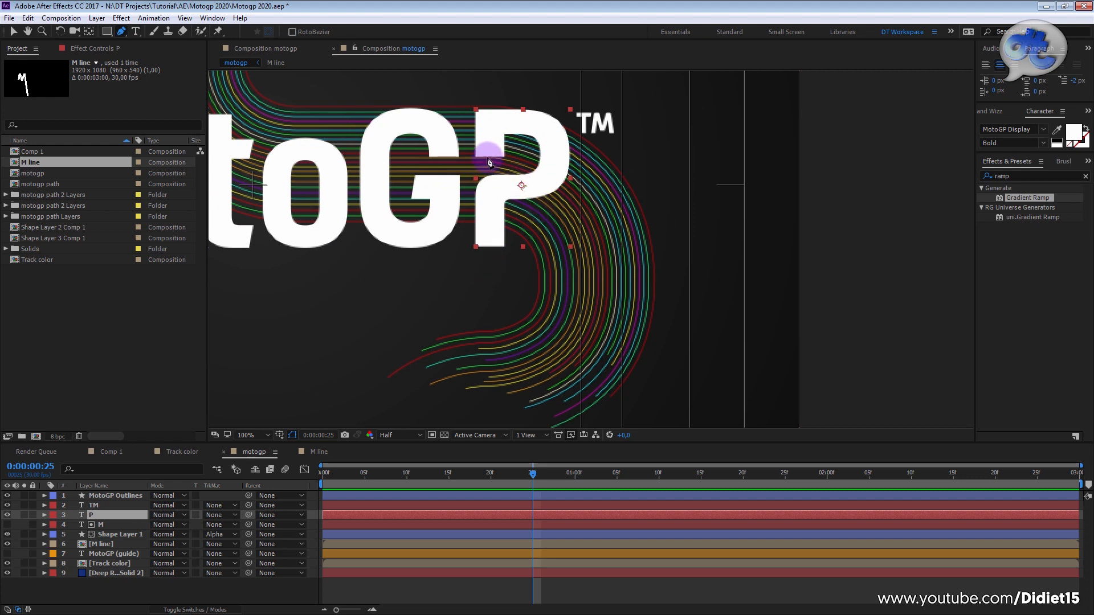
click(490, 155)
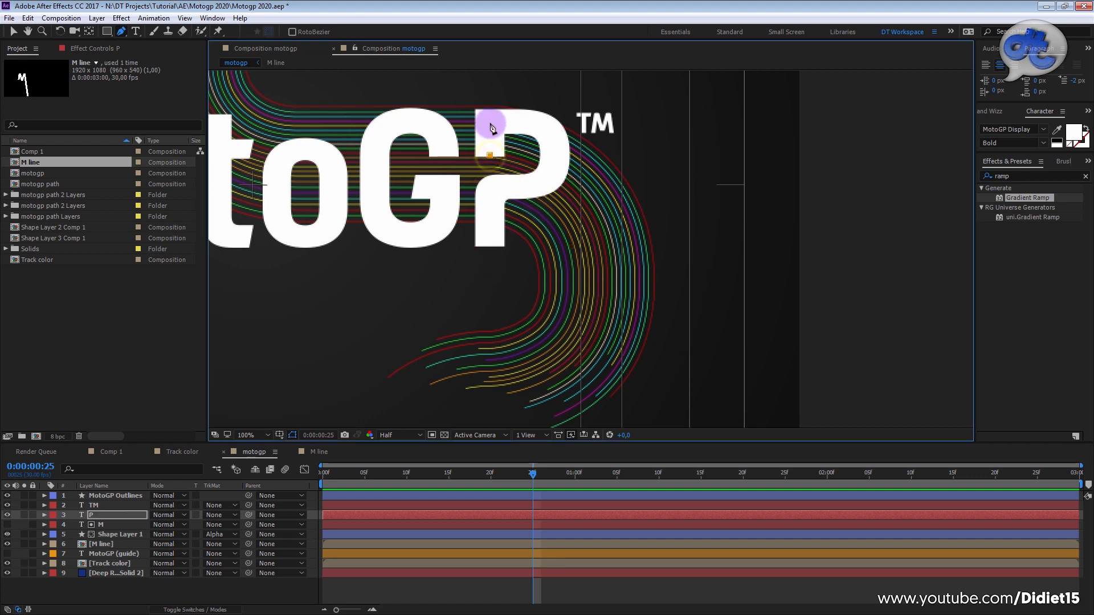
click(490, 123)
click(205, 443)
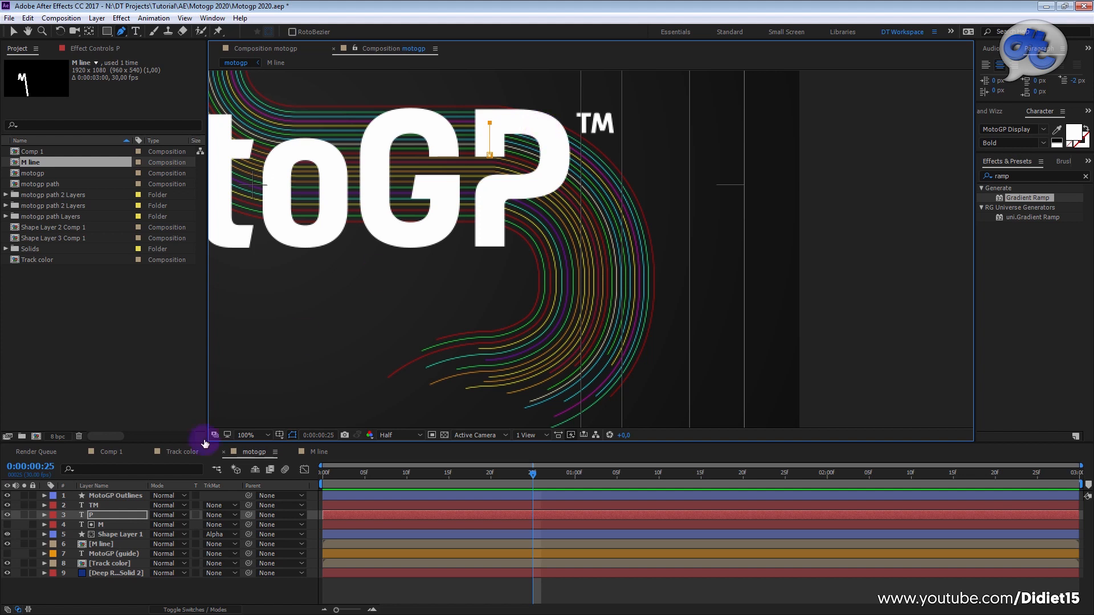
- Create a new shape layer directly above the M layer in the motogp composition
click(137, 521)
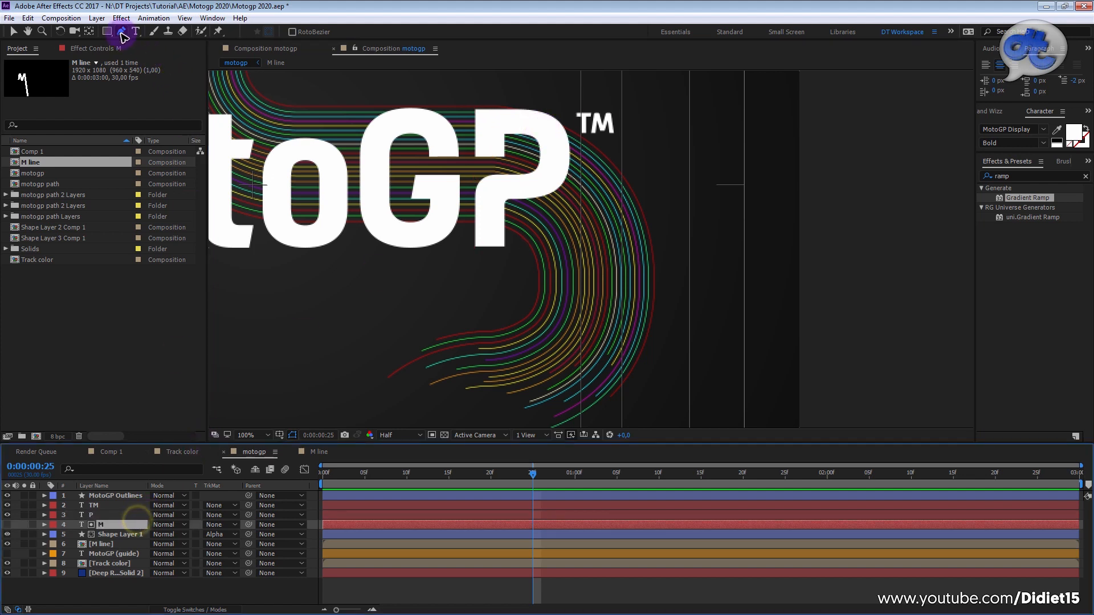
right_click(316, 508)
mouse_move(382, 405)
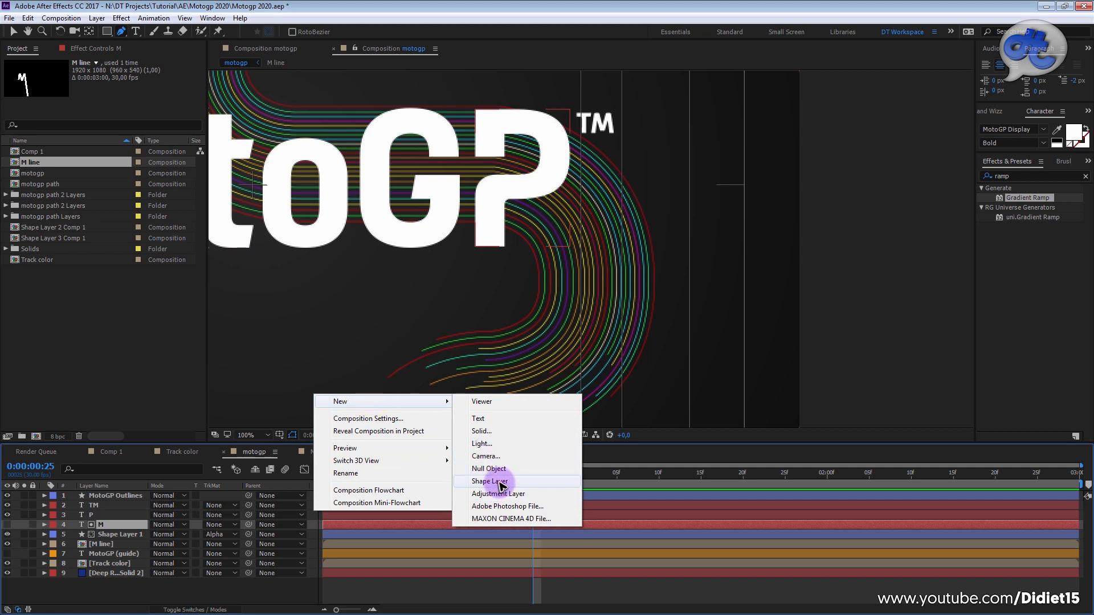
click(495, 482)
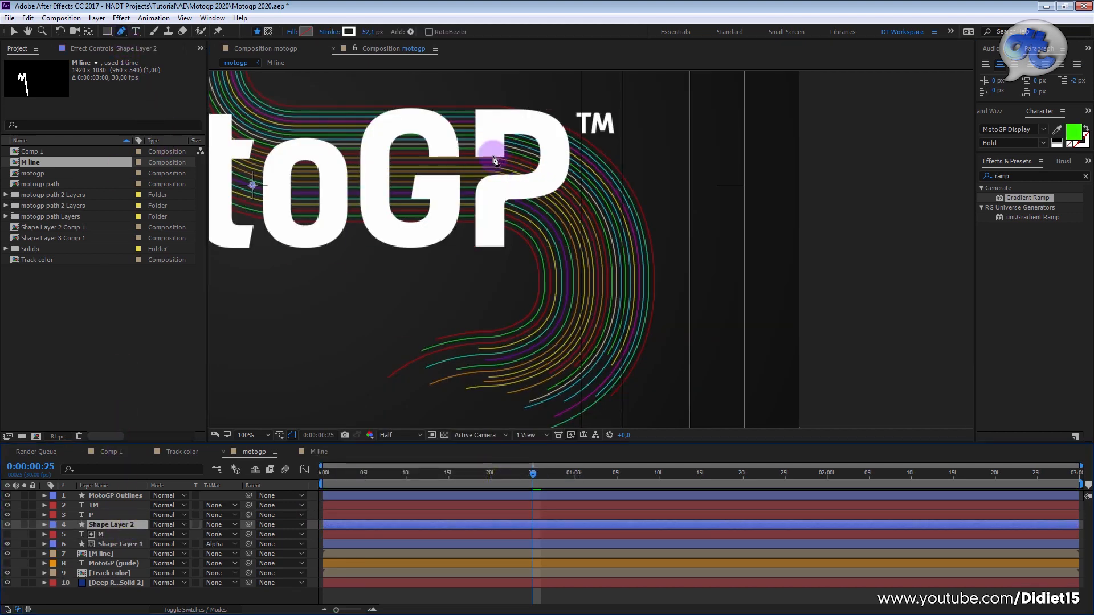
click(349, 32)
drag(374, 368, 361, 262)
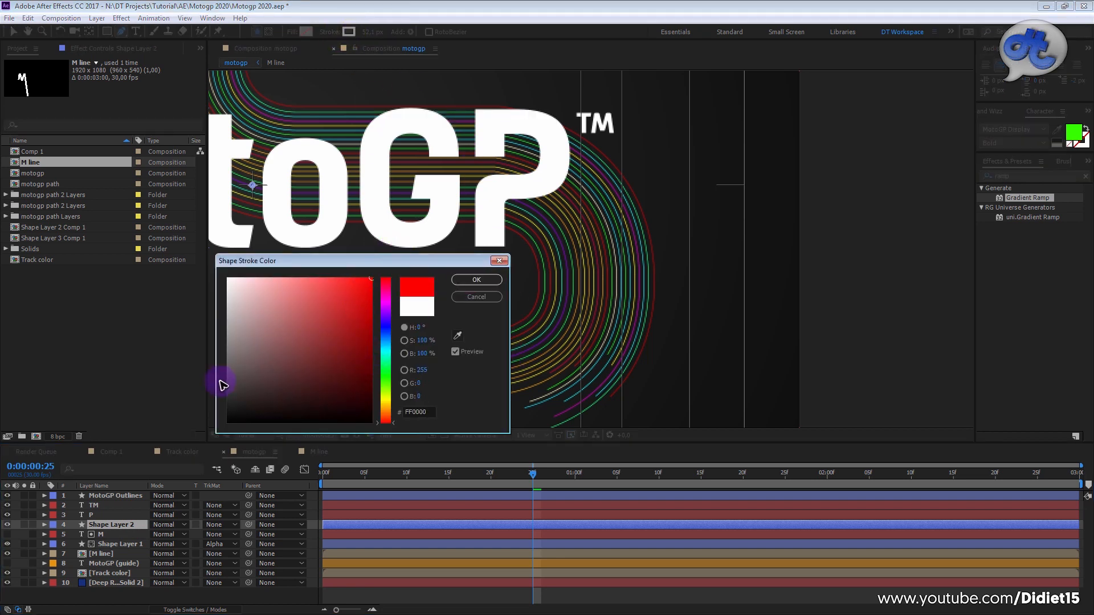
click(489, 297)
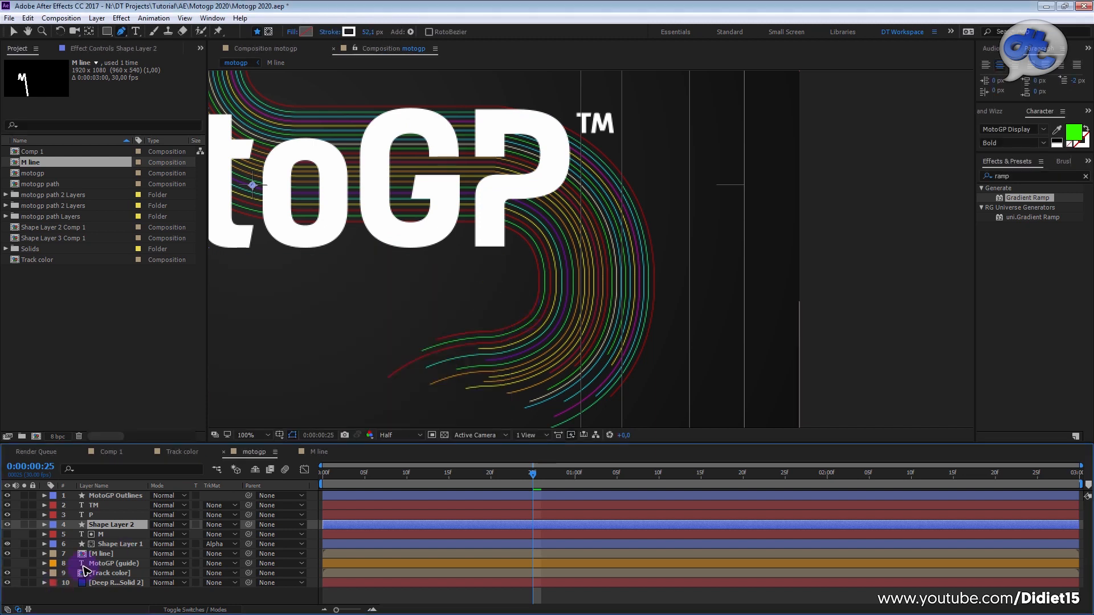
- Show the MotoGP (guide) layer, solo it with Shape Layer 2, and restore the original view with the guide hidden
click(8, 563)
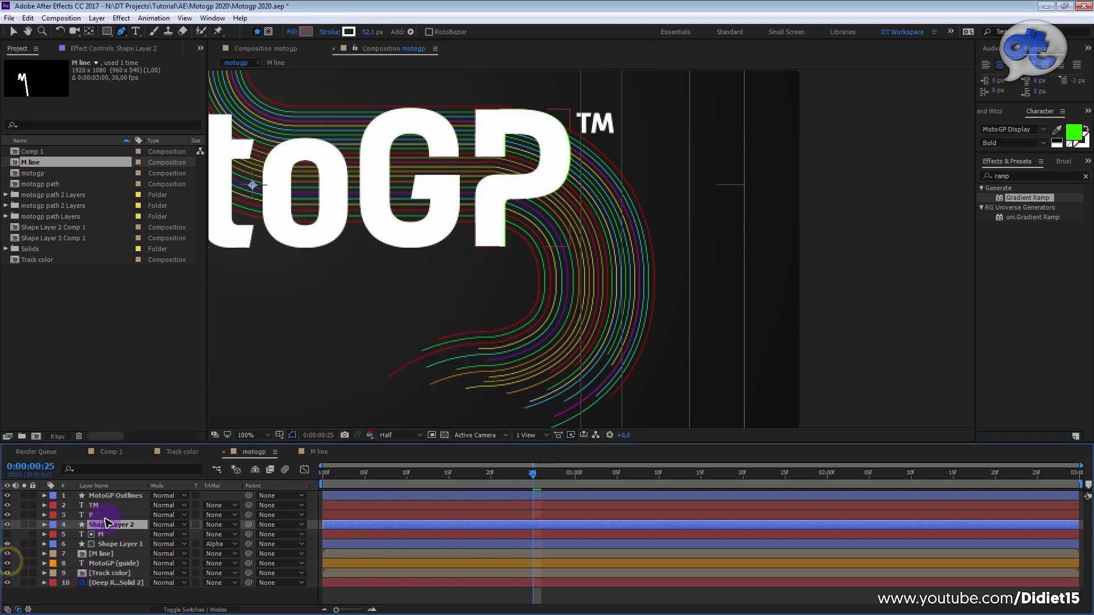
click(121, 526)
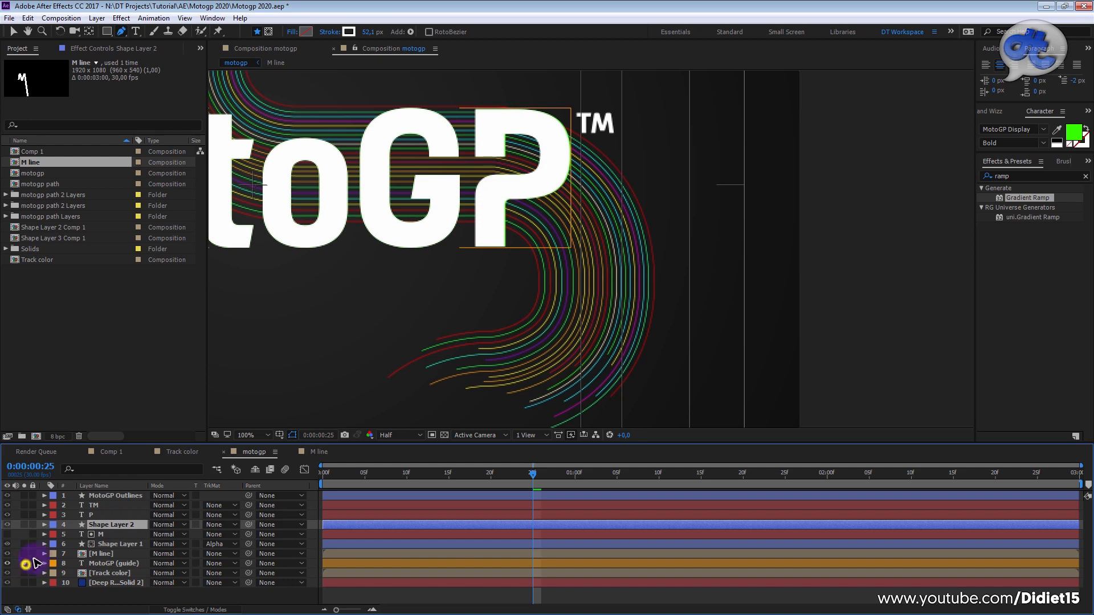
click(24, 563)
click(25, 525)
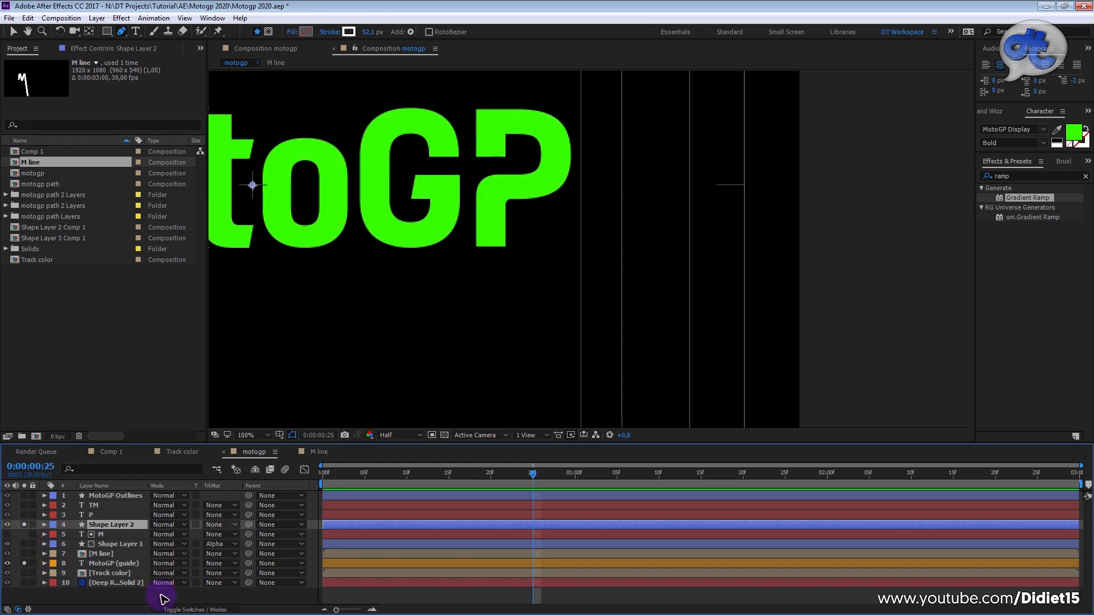
click(25, 563)
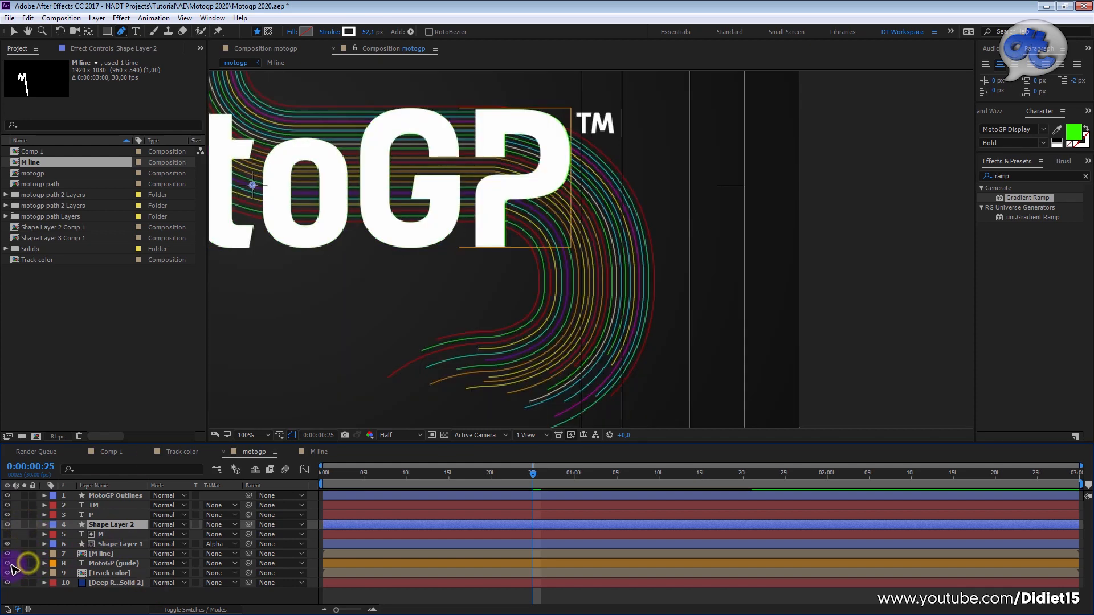
click(114, 564)
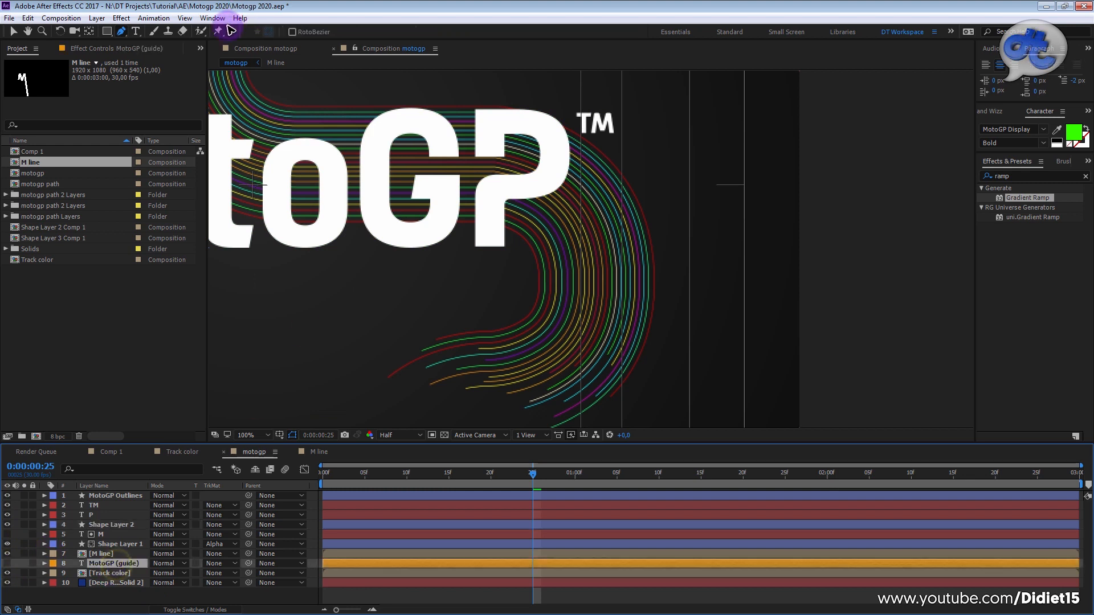
- Set the stroke color of Shape Layer 2 to bright green (15FF03)
click(109, 525)
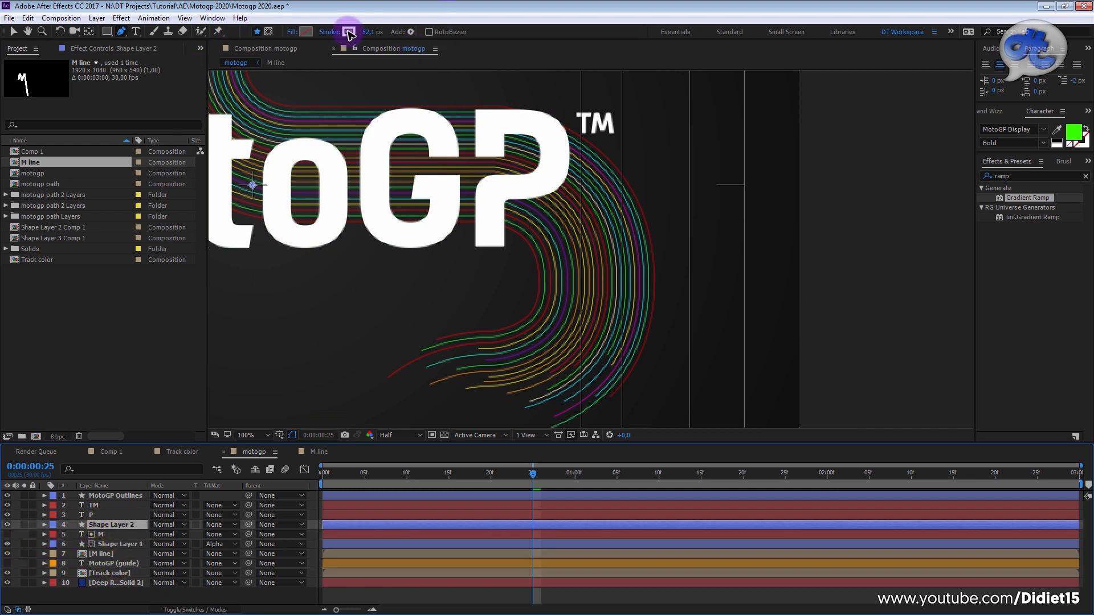
click(348, 31)
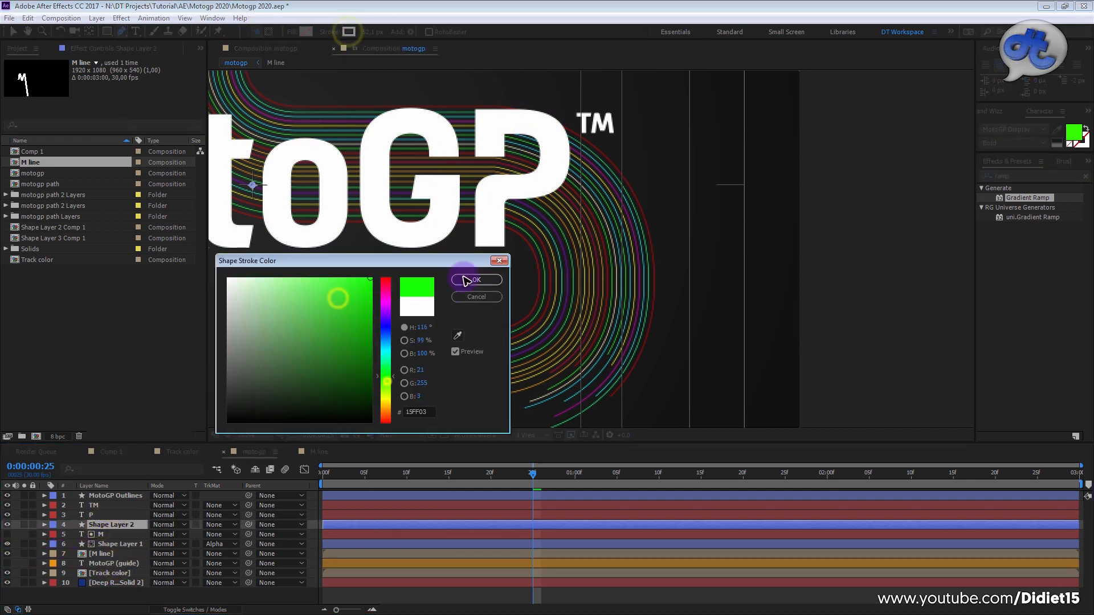
click(464, 279)
- Trace the P with a 53.2 px pen stroke extending below the frame, and animate its Trim Paths End from frame 0 to 15
scroll(611, 328, up, 2)
drag(610, 324, 615, 322)
click(497, 387)
drag(506, 422, 540, 362)
click(581, 420)
drag(591, 222, 545, 257)
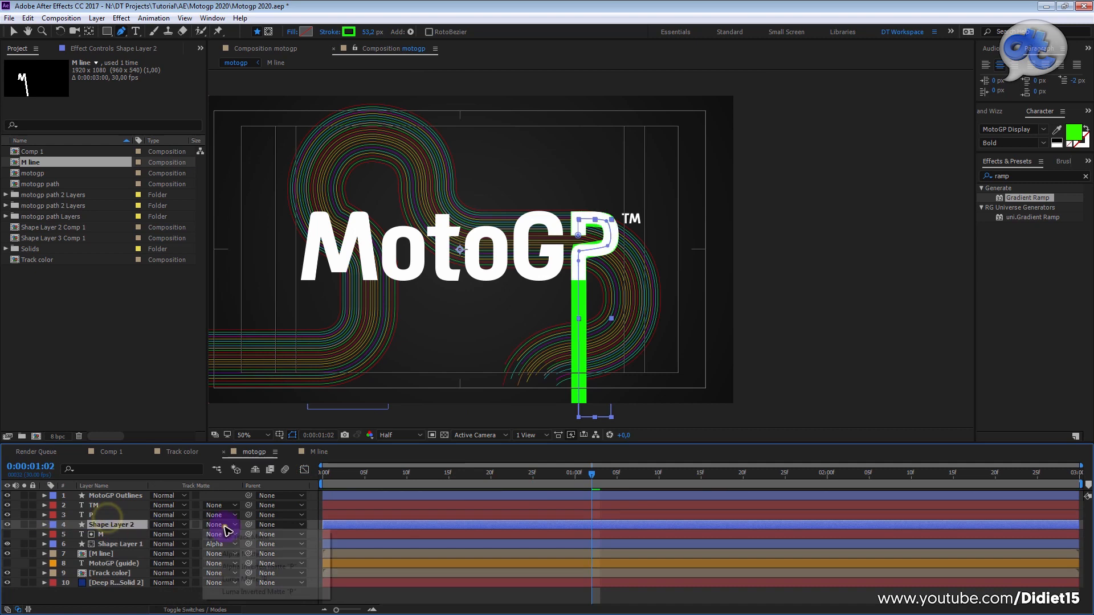
- Give Shape Layer 2 an alpha matte from the P layer and change its stroke color to white (FFFFFF)
click(349, 31)
drag(326, 303, 169, 267)
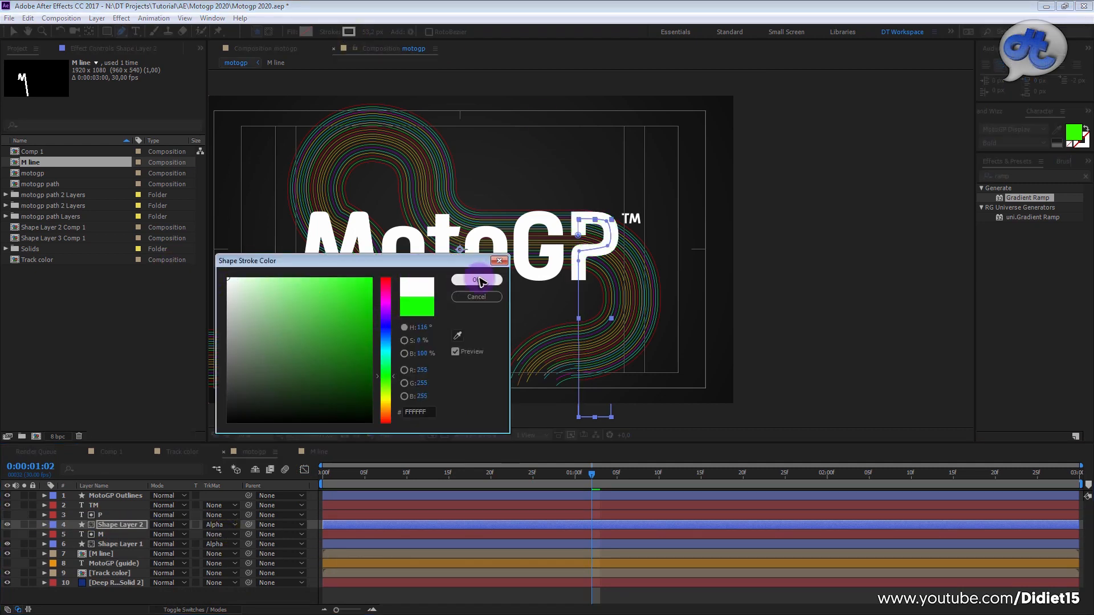
click(477, 279)
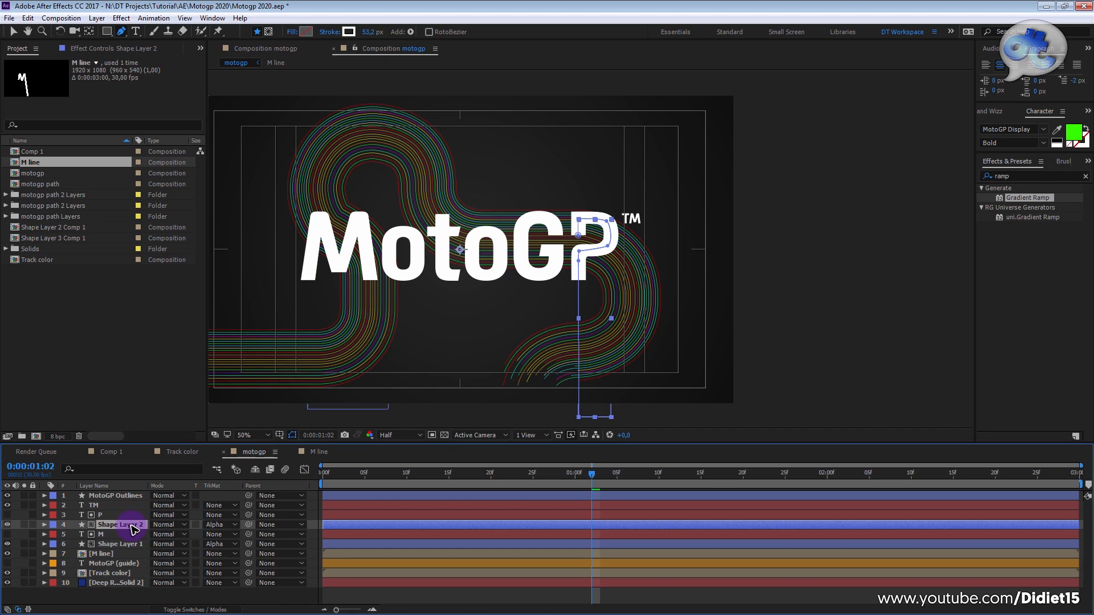
- Pre-compose the matted Shape Layer 2 into a composition named P line
right_click(132, 527)
click(174, 421)
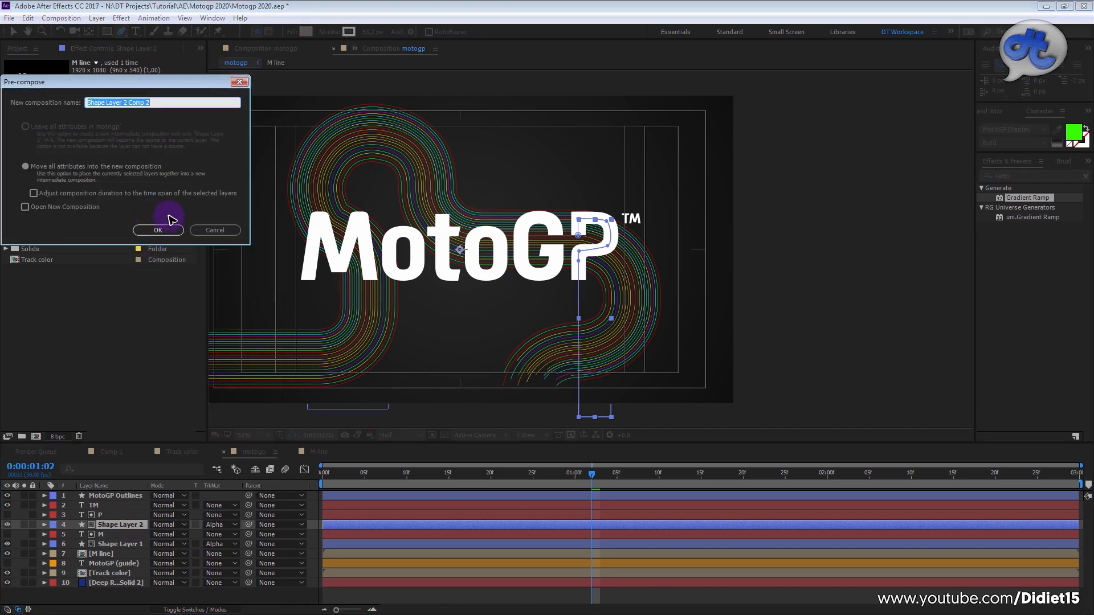
text(P line)
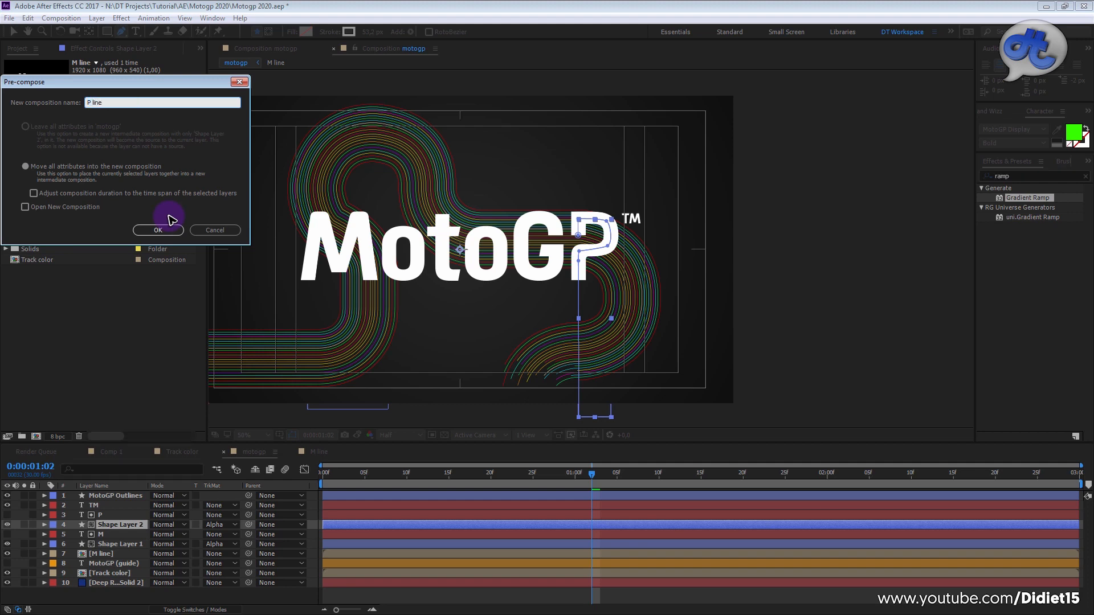
key(Return)
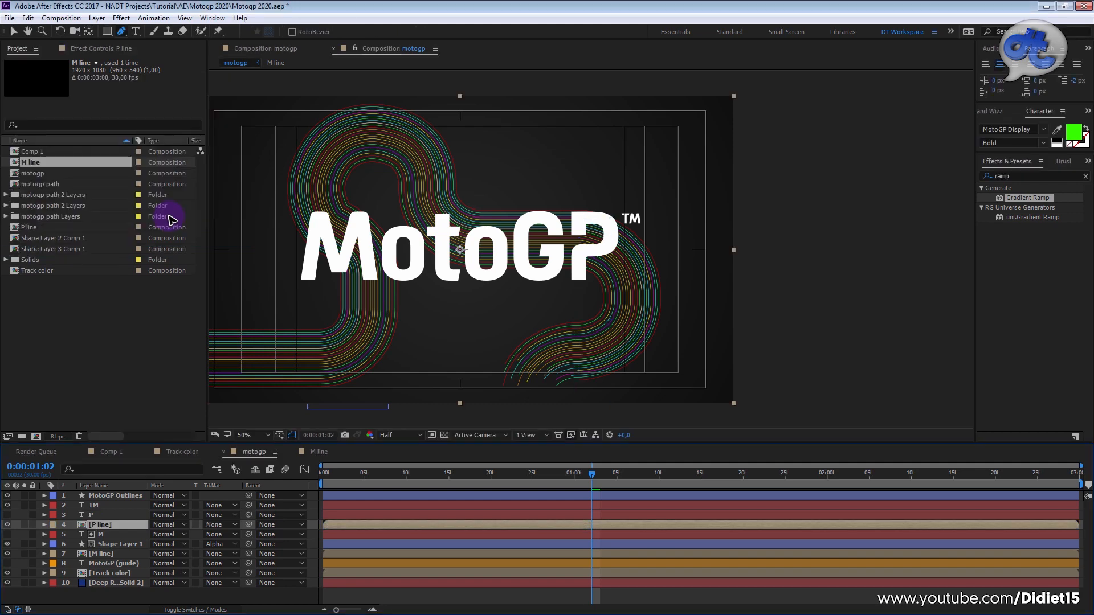
- Open the P line composition, preview the stroke reveal, and delete the P matte layer inside it
double_click(133, 526)
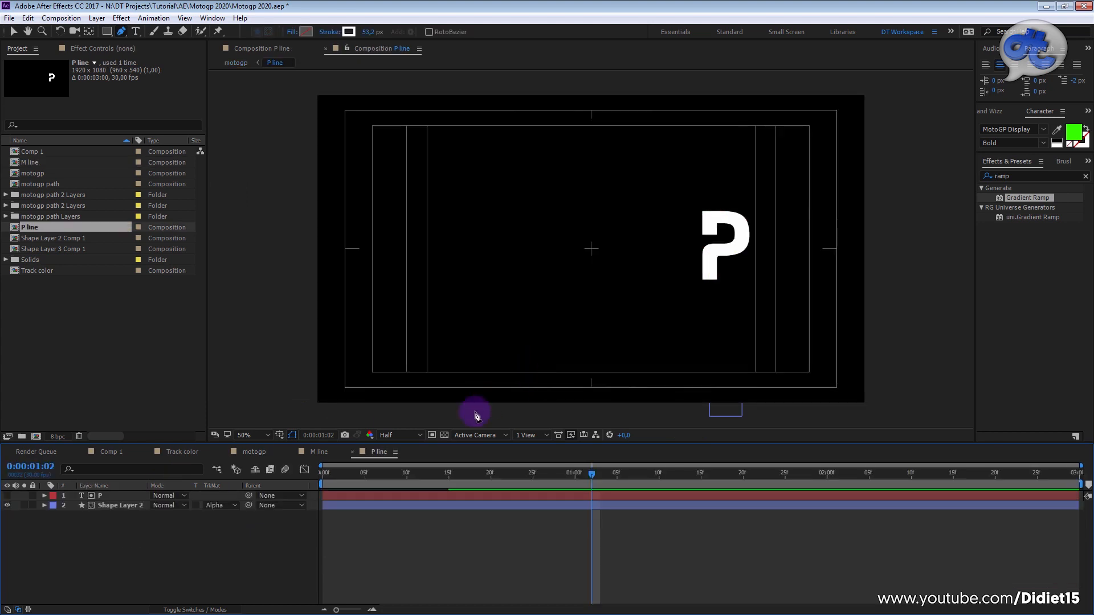
drag(564, 474, 341, 500)
key(space)
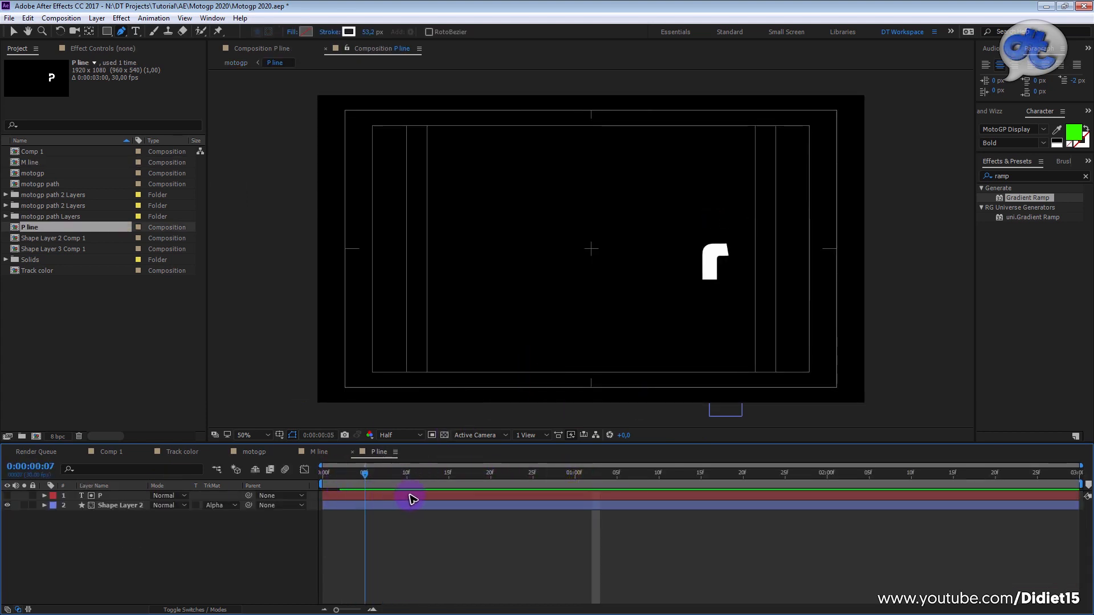
click(107, 496)
key(Delete)
- Keyframe the Trim Paths Start of Shape Layer 2 from 0% at frame 8 to 56% at frame 15
drag(503, 478, 431, 481)
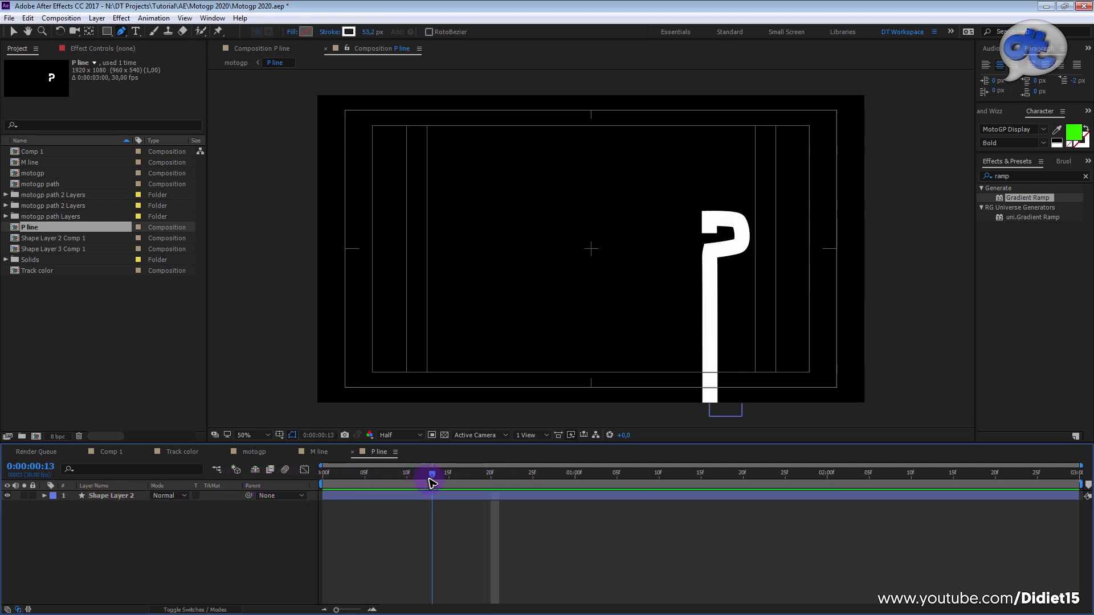
click(438, 495)
key(u)
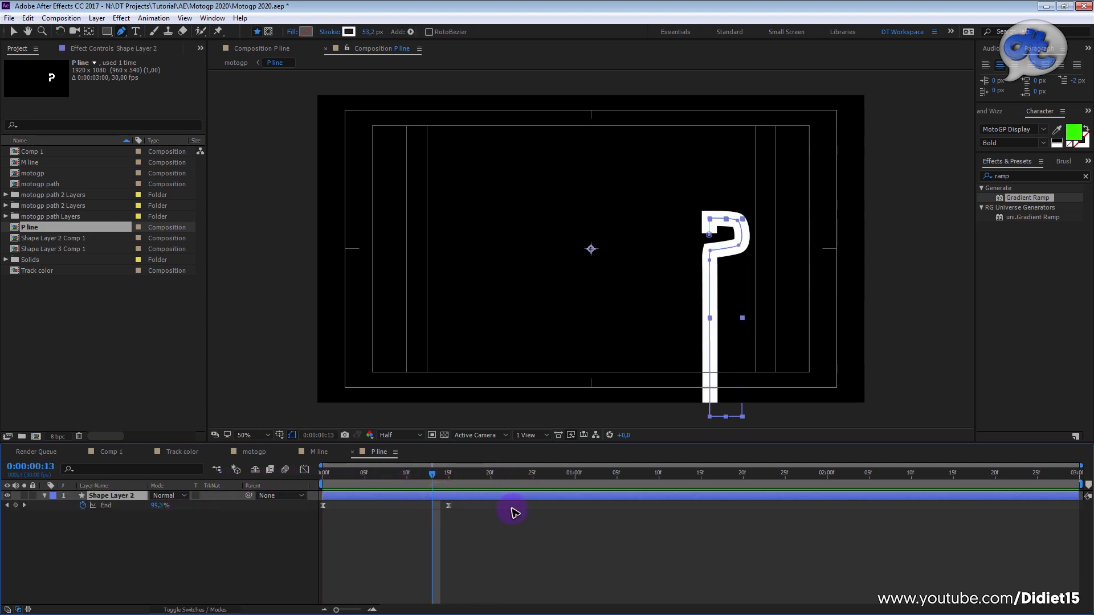
drag(426, 480, 389, 481)
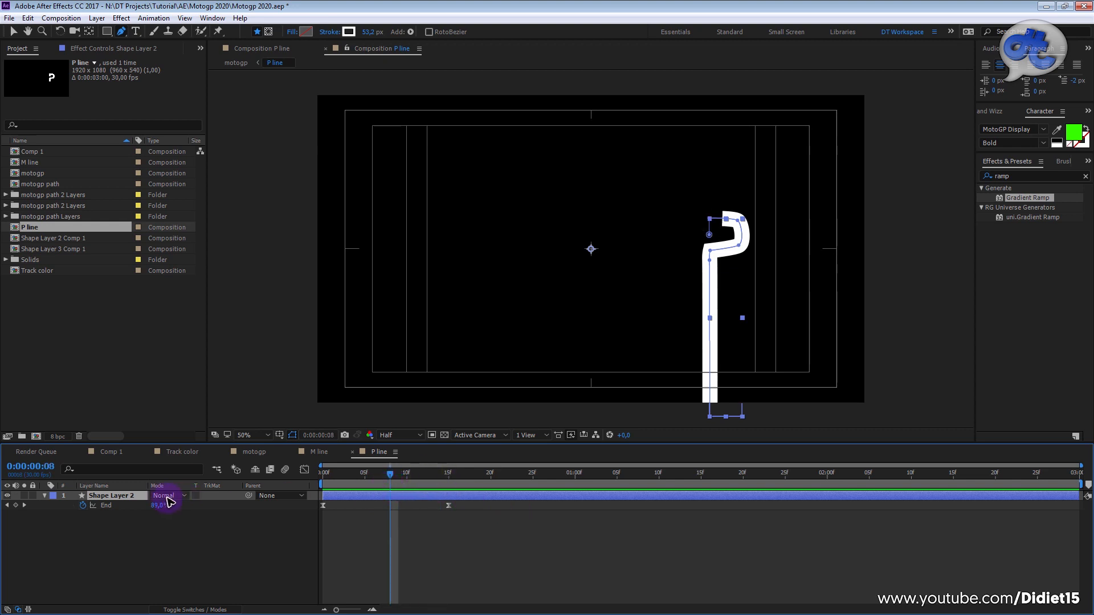
click(44, 496)
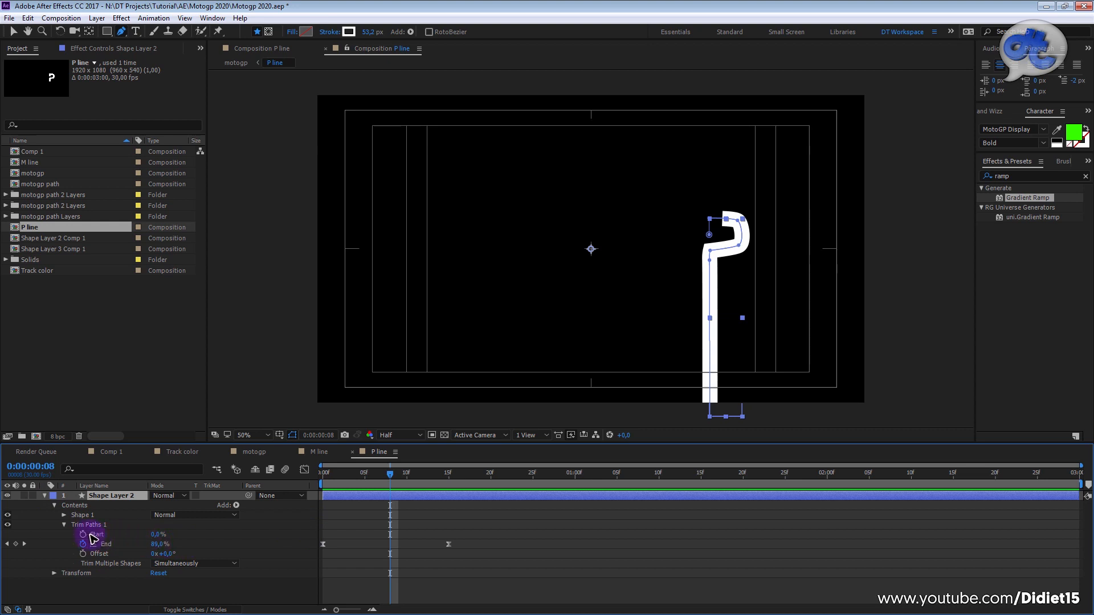
drag(391, 476, 445, 480)
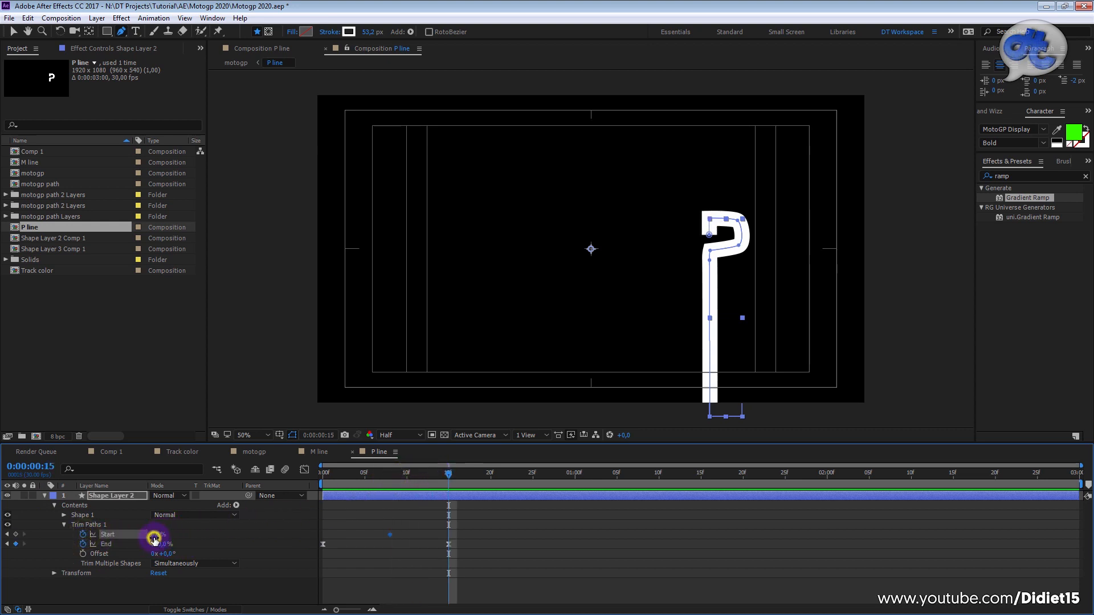
drag(154, 539, 168, 536)
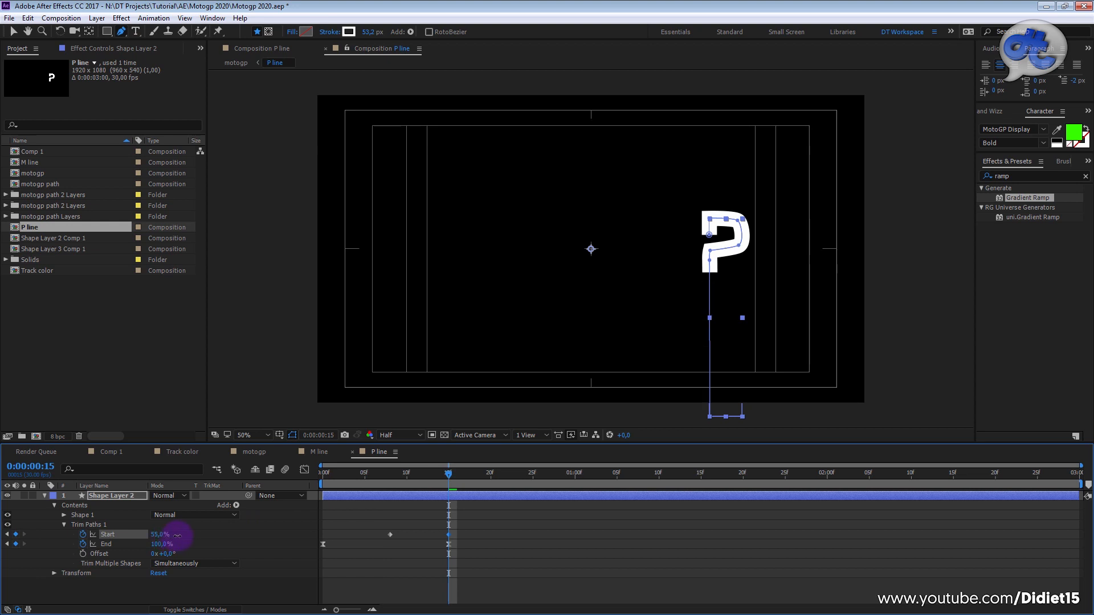
- Ease the Trim Paths Start keyframes and reshape their speed curve to peak early and slow down gradually toward frame 15
drag(482, 525, 378, 537)
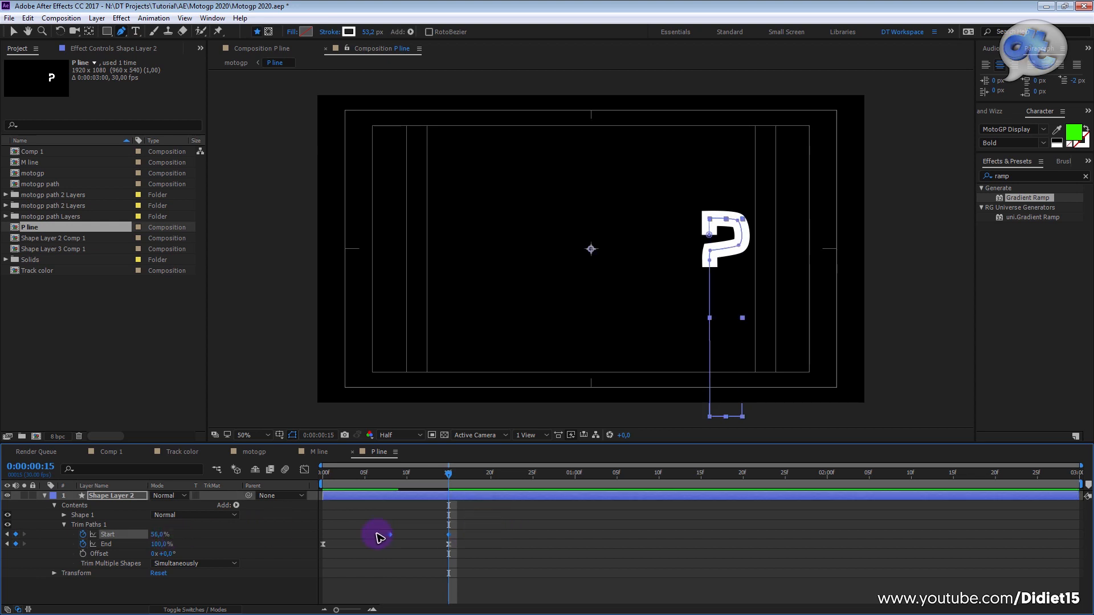
click(304, 470)
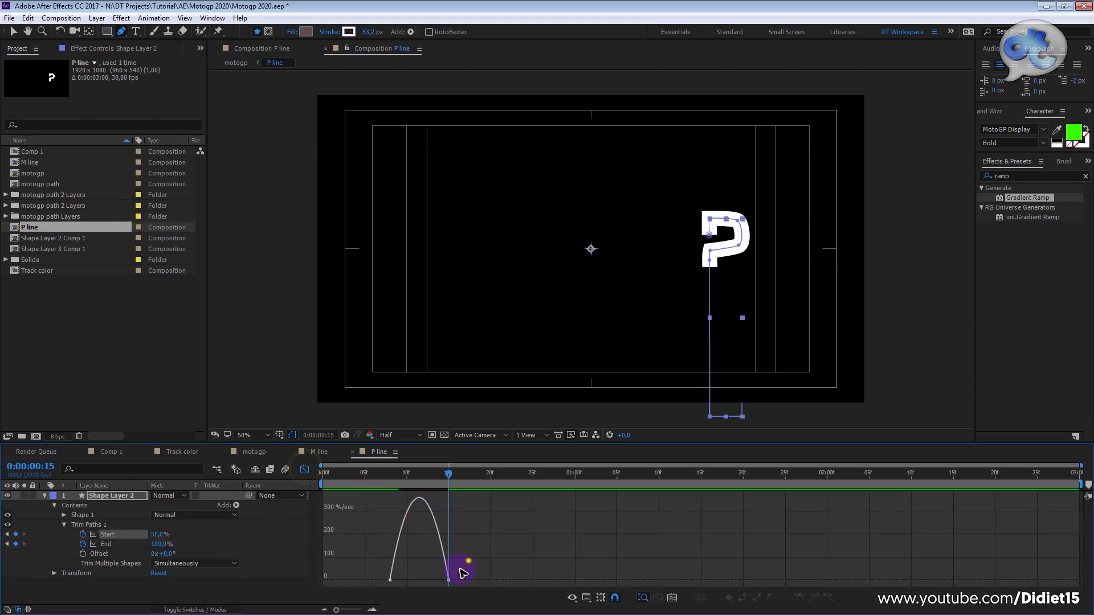
drag(432, 585, 419, 581)
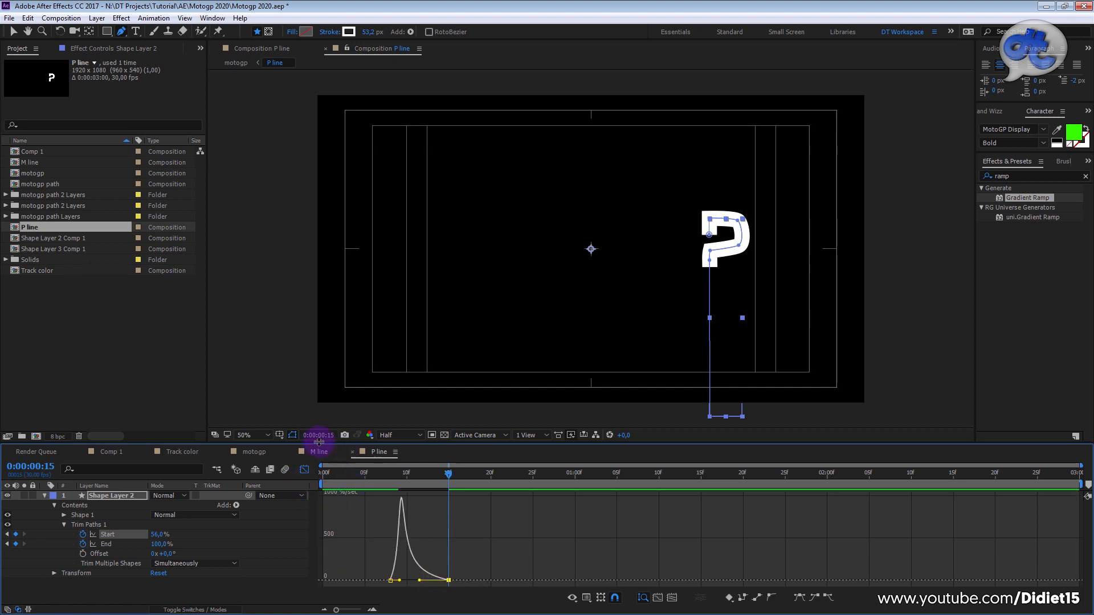
- Preview the motogp composition from the start and check how the P line layer behaves behind the logo
click(319, 454)
click(254, 452)
drag(418, 473, 323, 473)
key(space)
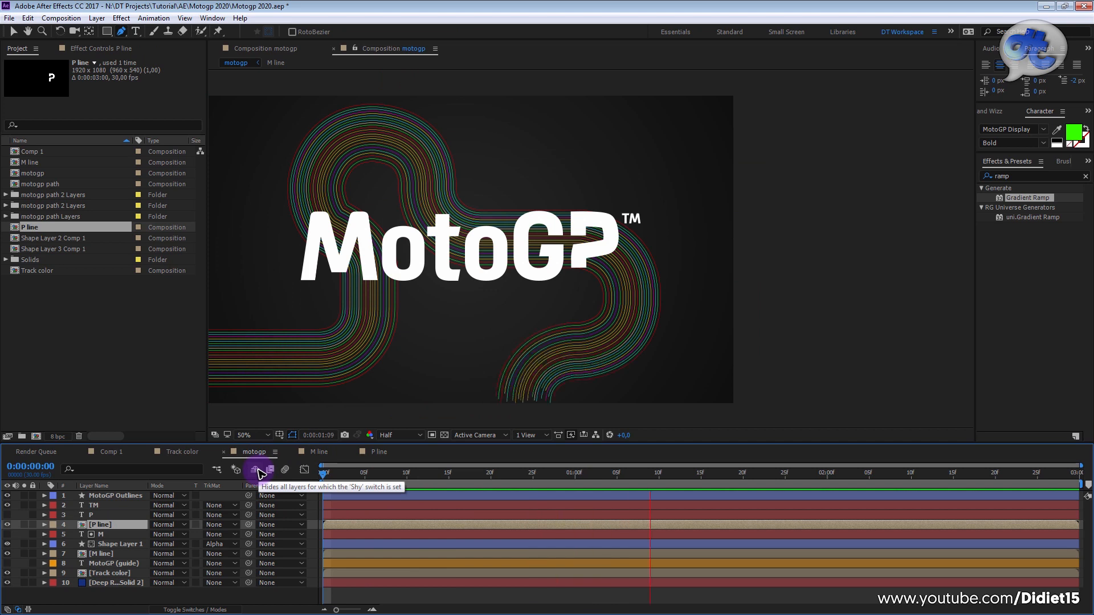
click(546, 302)
drag(112, 526, 102, 523)
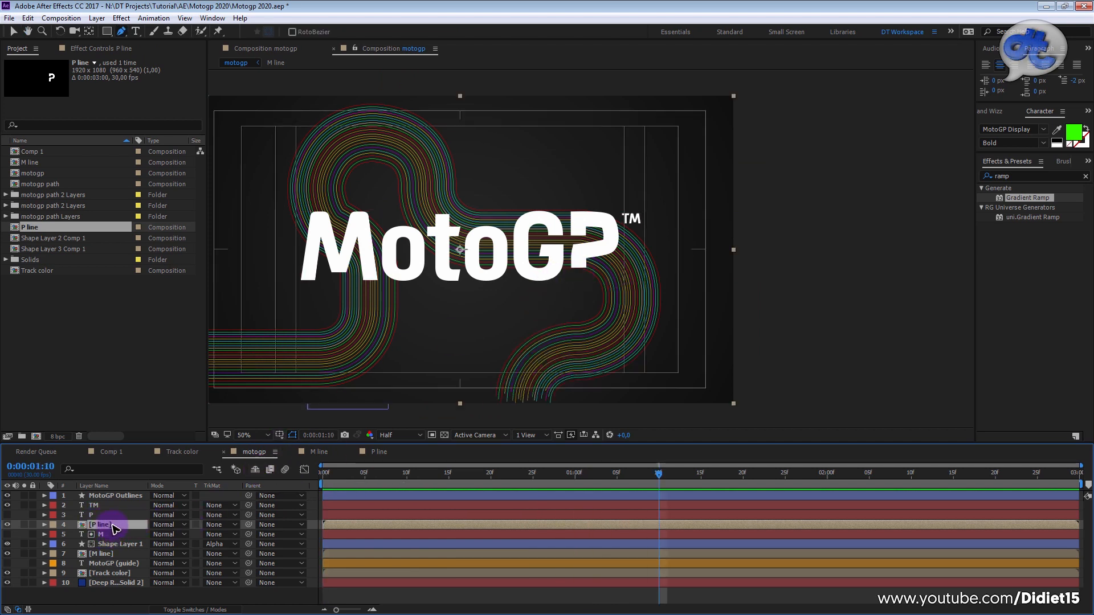
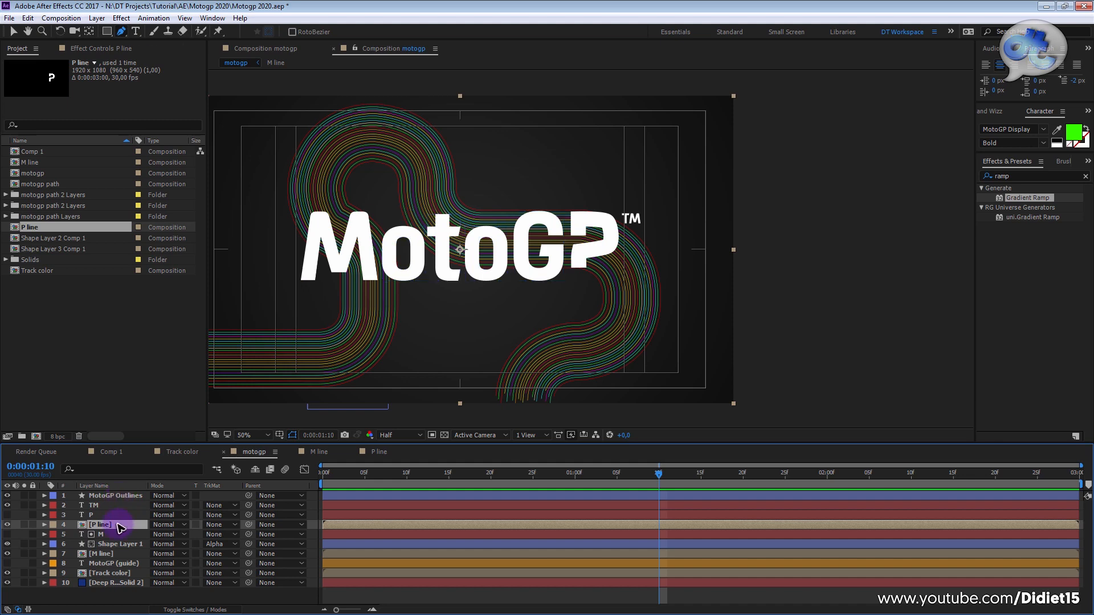
- Undo the P line edits and pre-composition until Shape Layer 2 and Shape Layer 3 are back in the motogp composition
double_click(118, 526)
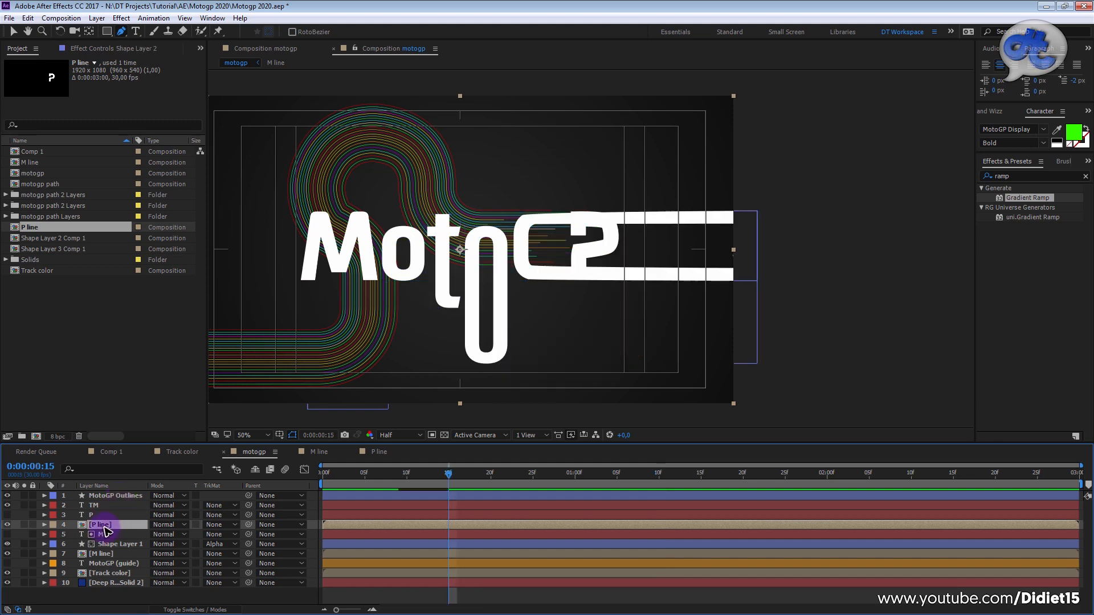
key(space)
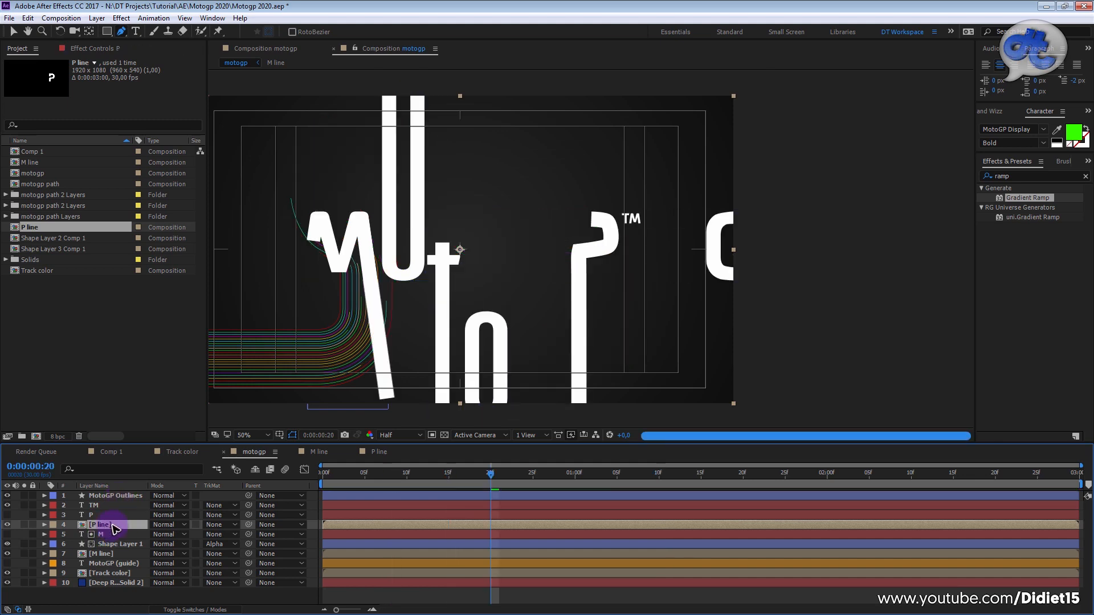
key(ctrl+z)
key(ctrl+z)
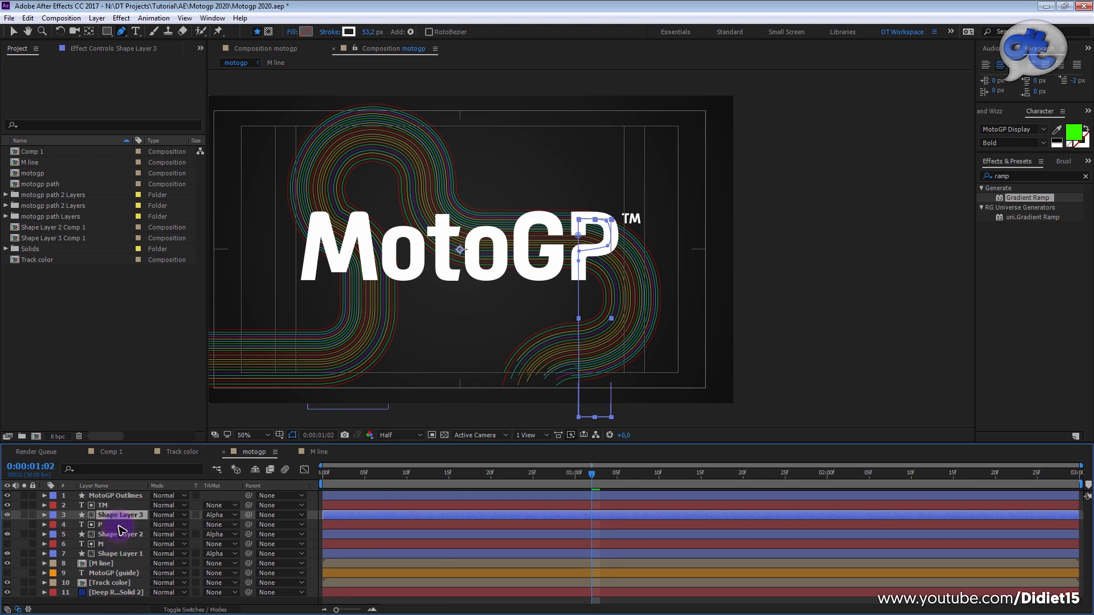
- Pre-compose Shape Layer 3 into a new composition named P line
right_click(116, 515)
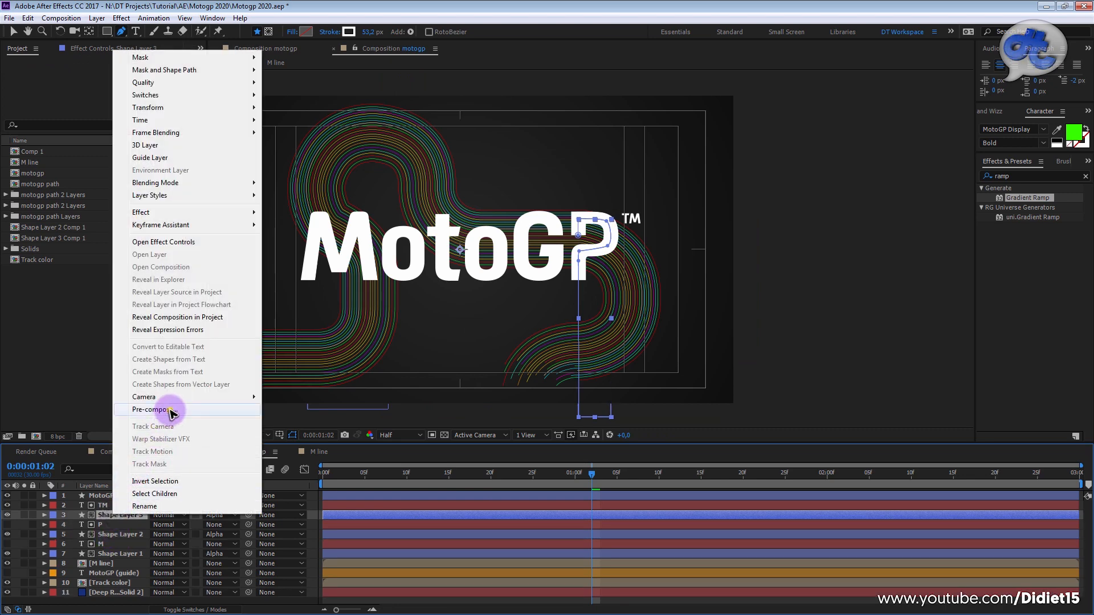
click(170, 410)
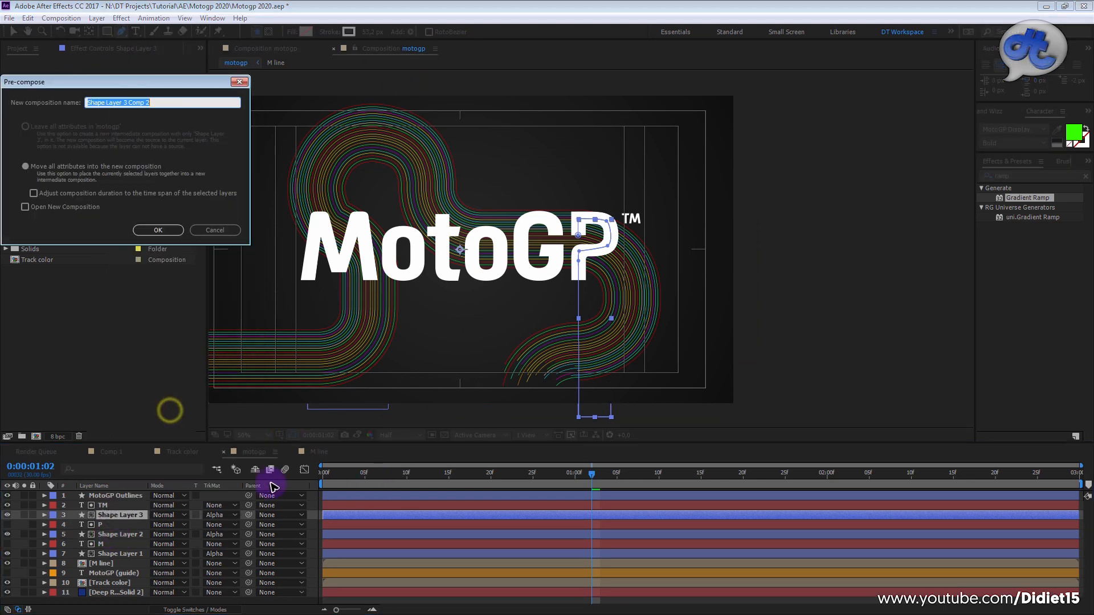
text(P line)
click(166, 221)
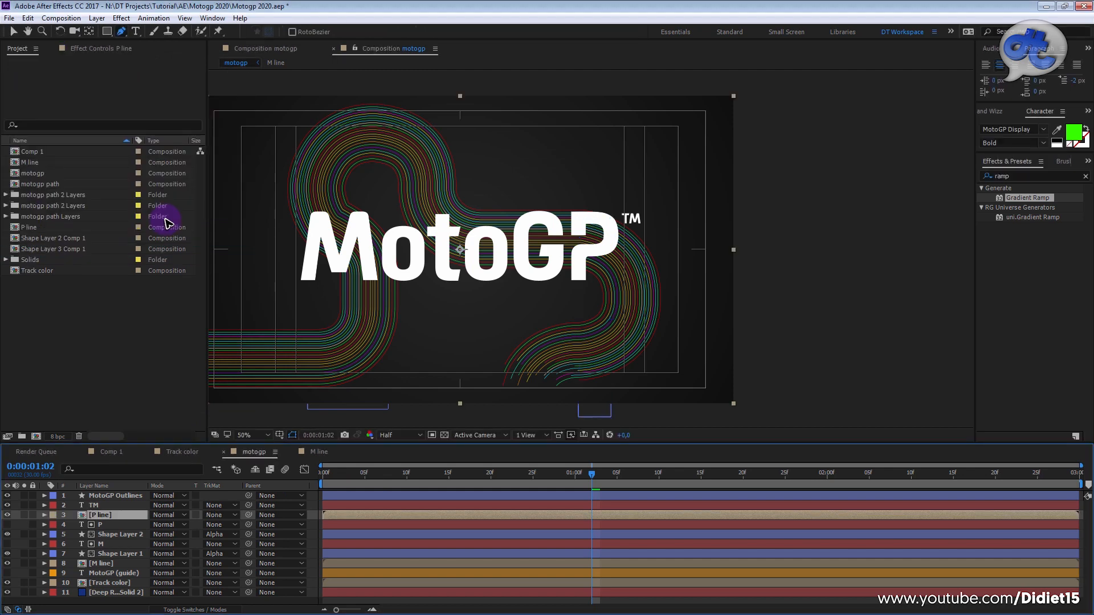
- Open the P line composition and delete the TM matte layer above Shape Layer 3
double_click(135, 516)
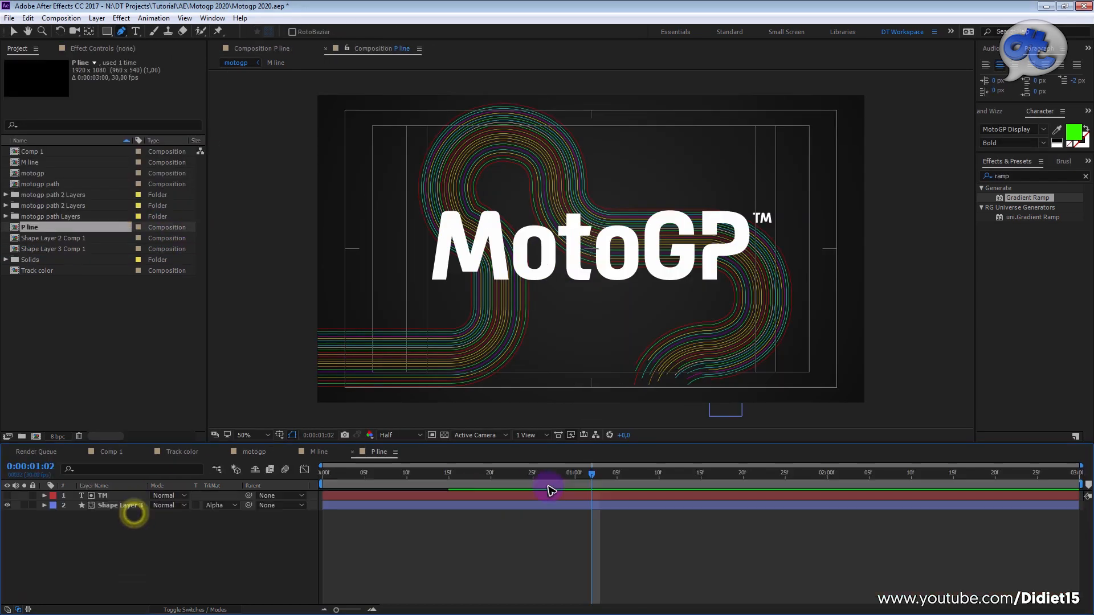
click(477, 497)
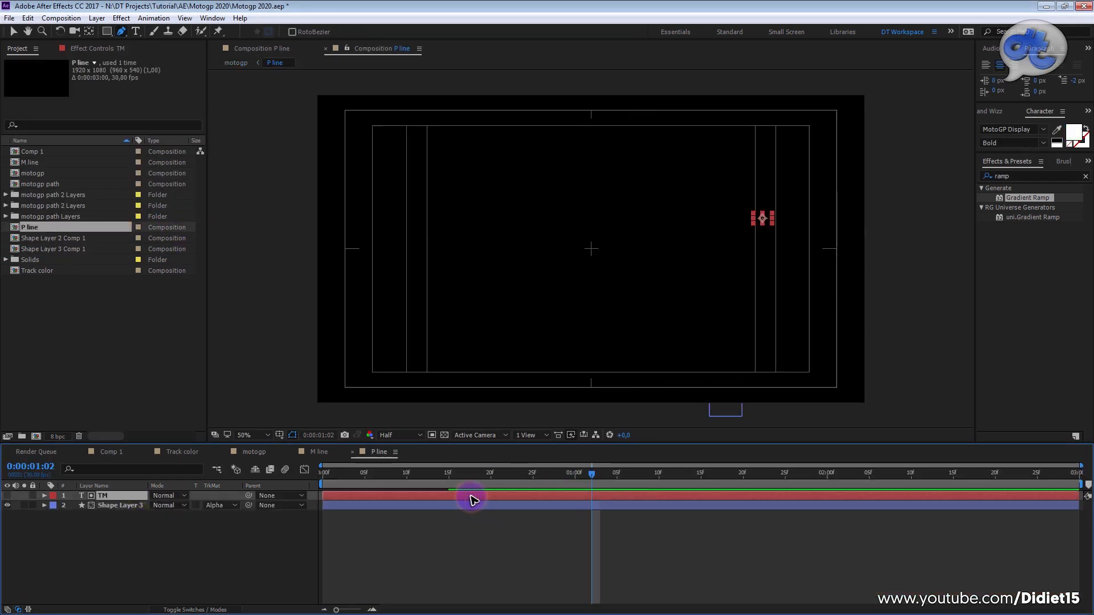
key(Delete)
- Keyframe the Trim Paths Start of Shape Layer 3 from 0% at frame 8 to 56% at frame 15
key(u)
drag(452, 486, 390, 484)
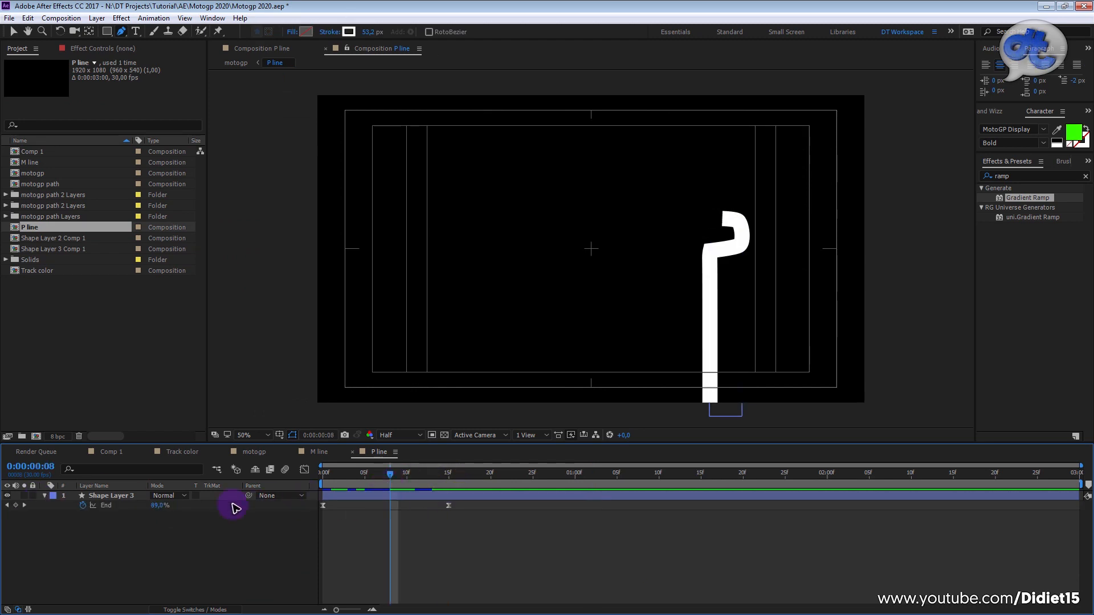
click(44, 495)
click(44, 496)
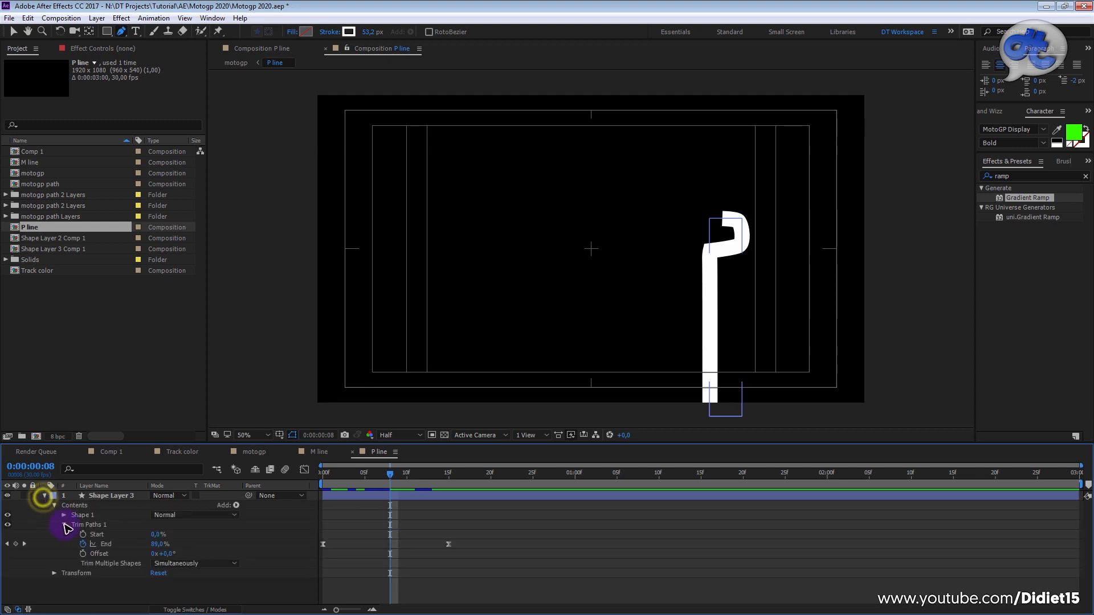
click(83, 534)
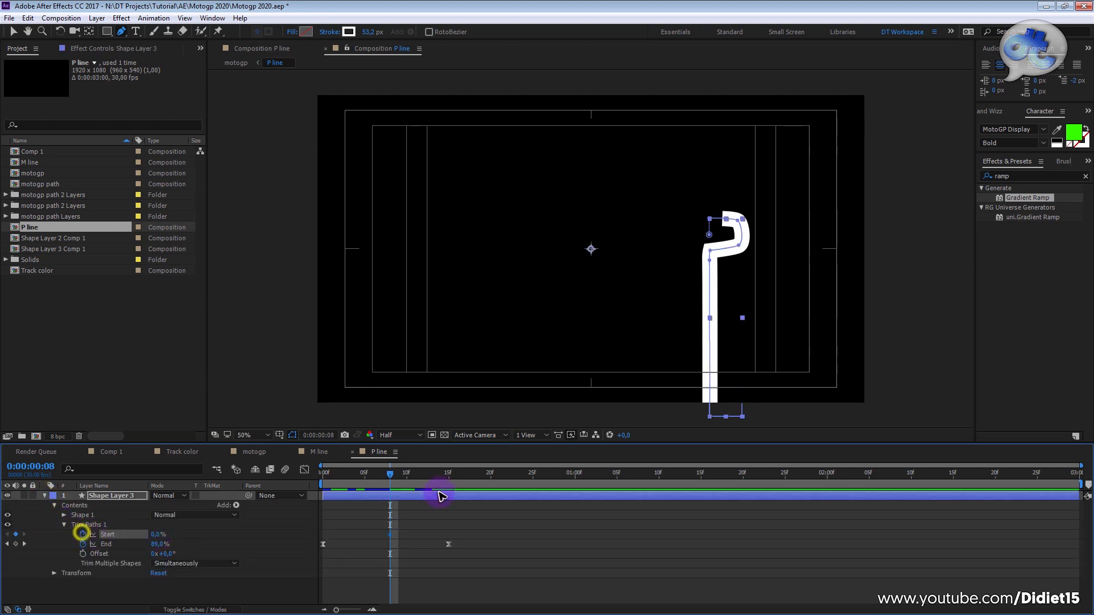
click(441, 475)
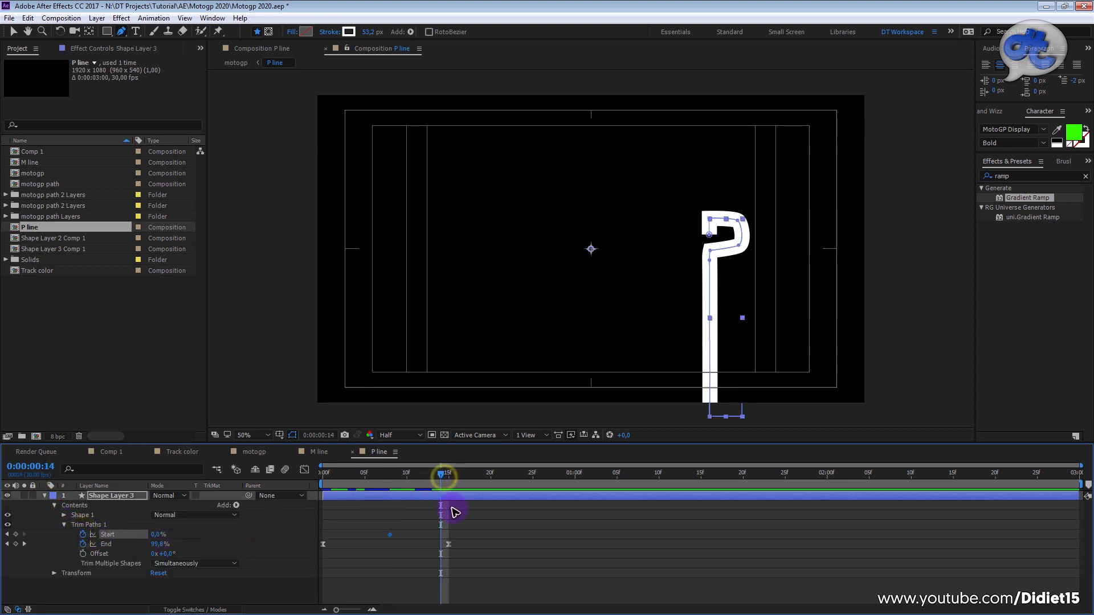
click(448, 474)
drag(161, 535, 194, 533)
- Ease the Trim Paths Start keyframes of Shape Layer 3 and adjust the speed curve's incoming handle at frame 15
drag(481, 528, 353, 542)
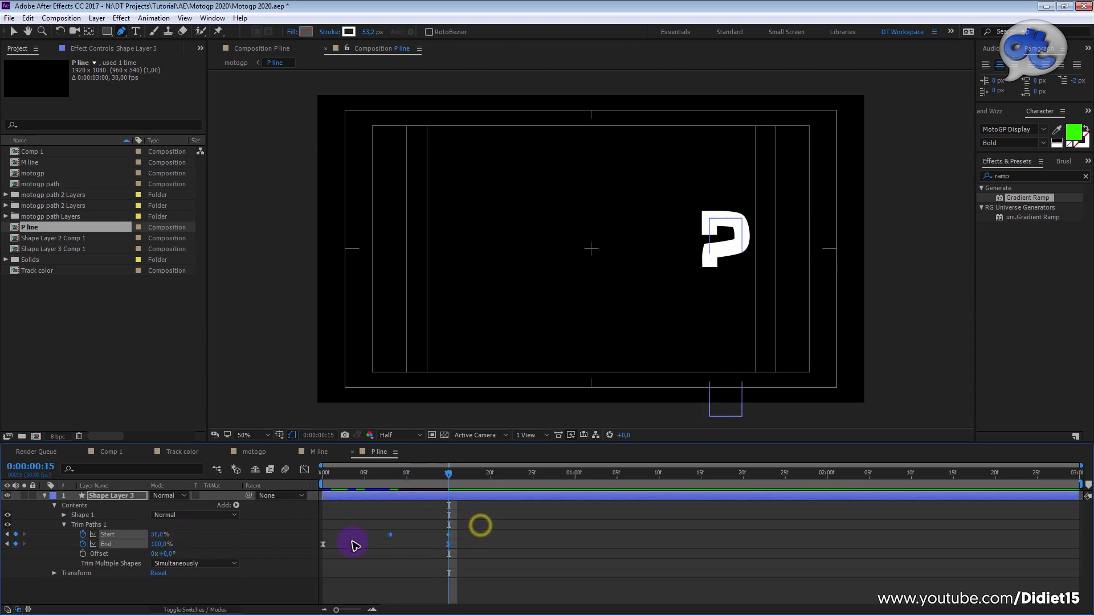
click(305, 471)
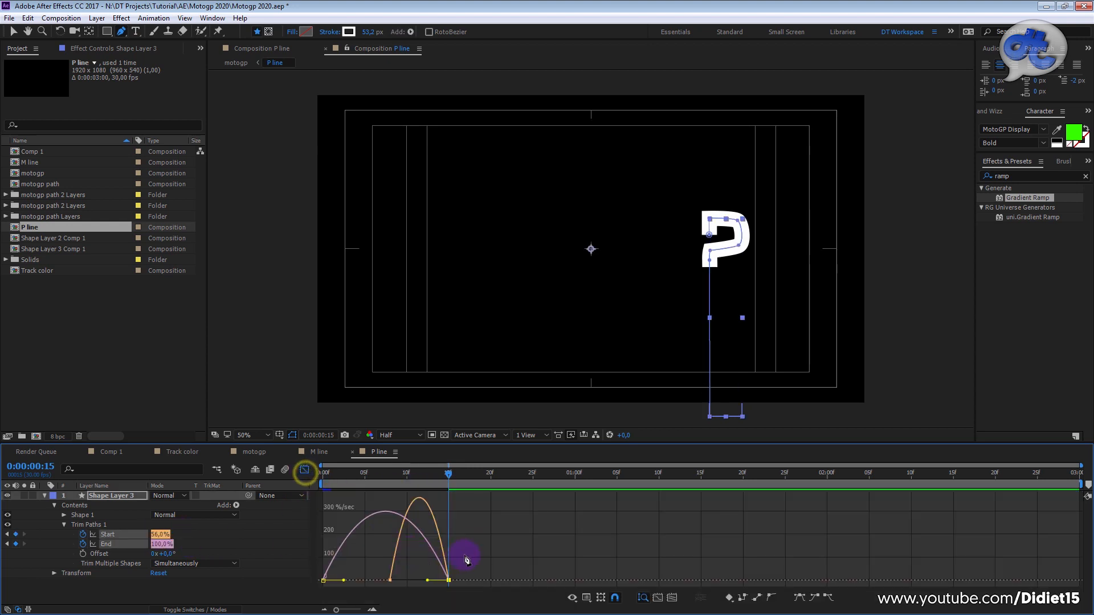
click(436, 580)
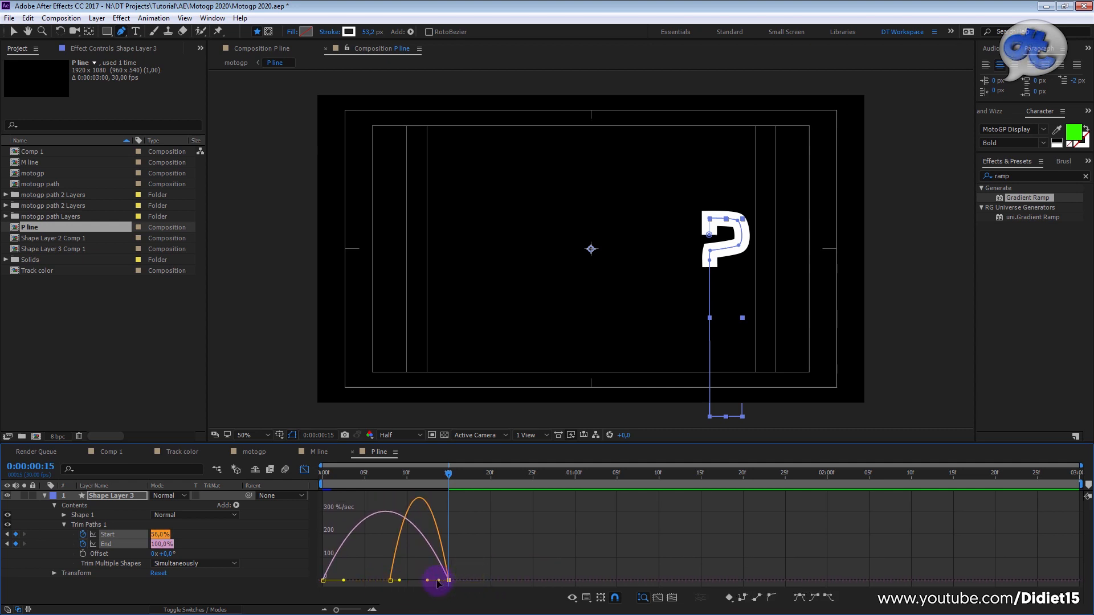
mouse_move(437, 581)
mouse_down()
mouse_move(359, 586)
mouse_move(489, 569)
mouse_move(442, 582)
mouse_up()
click(302, 469)
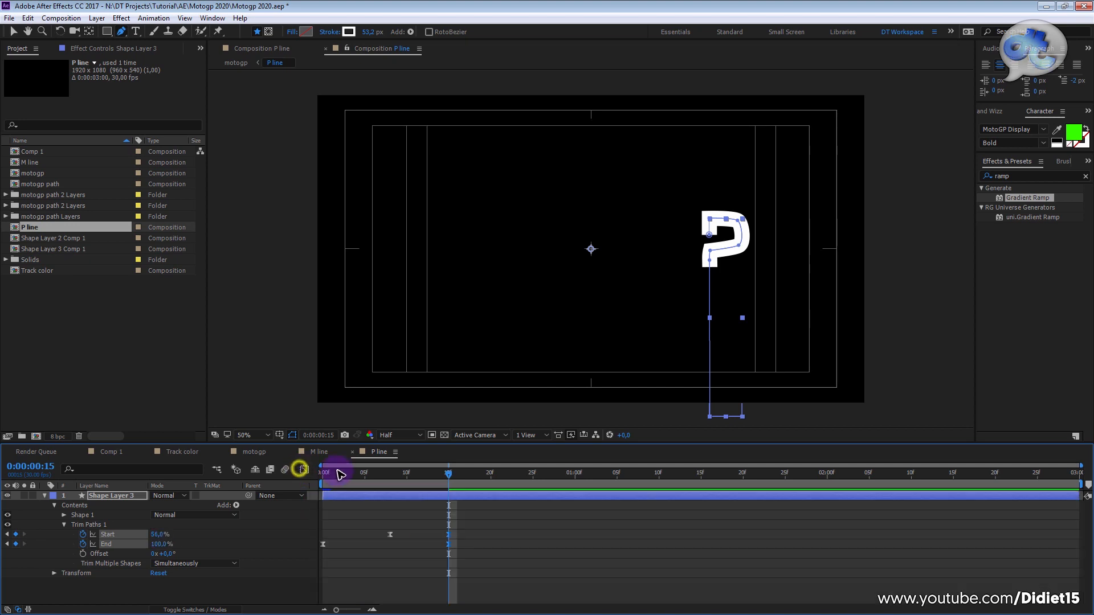
- Preview the P stroke animation from the start in the P line composition and in the motogp composition
key(Home)
key(space)
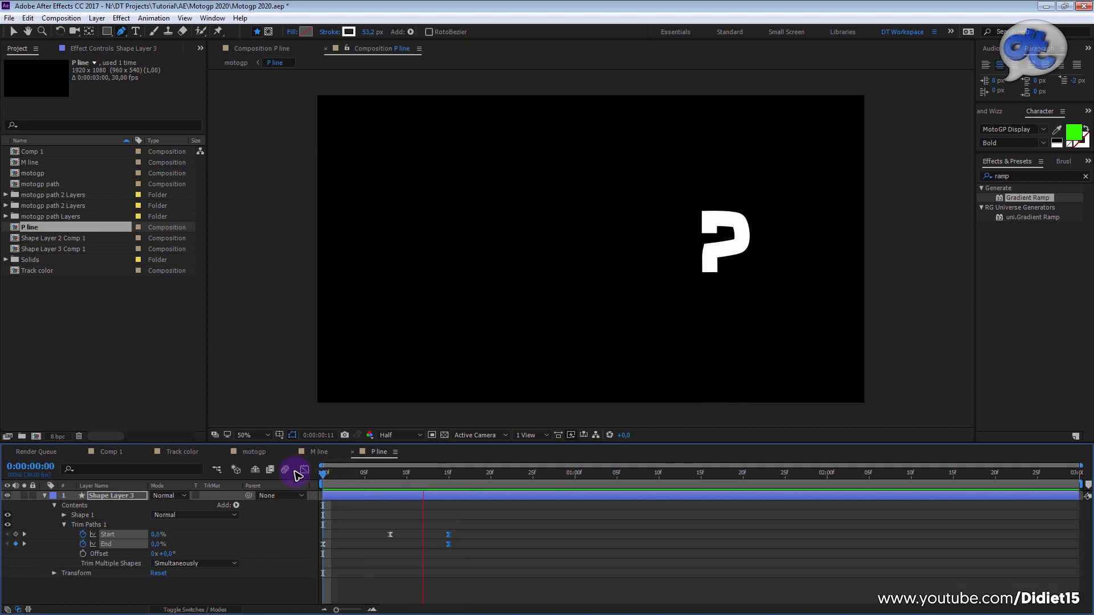
key(space)
click(257, 451)
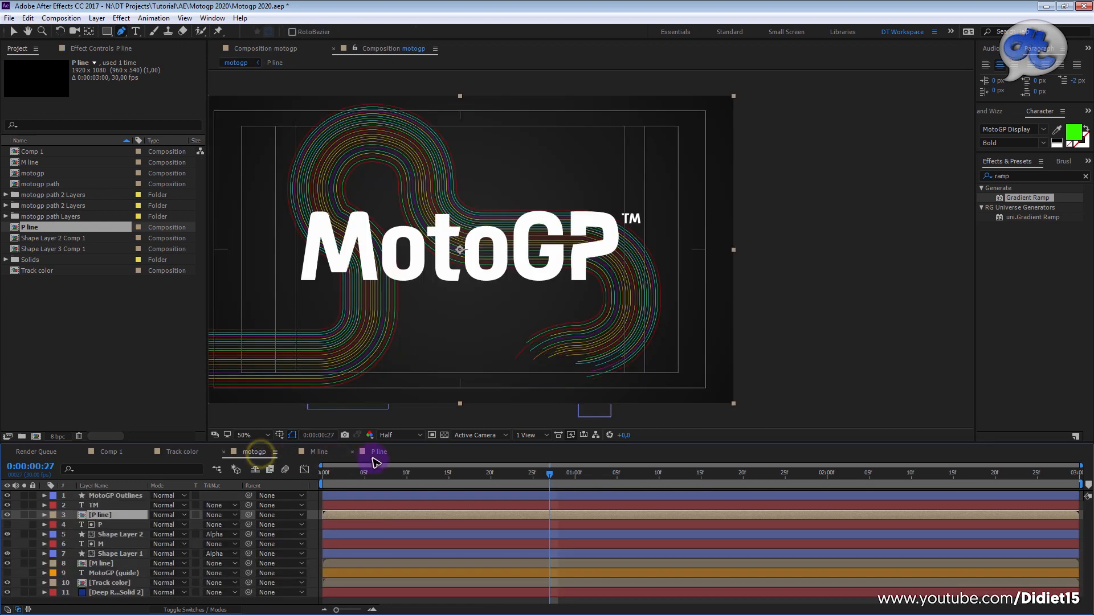
key(Home)
key(space)
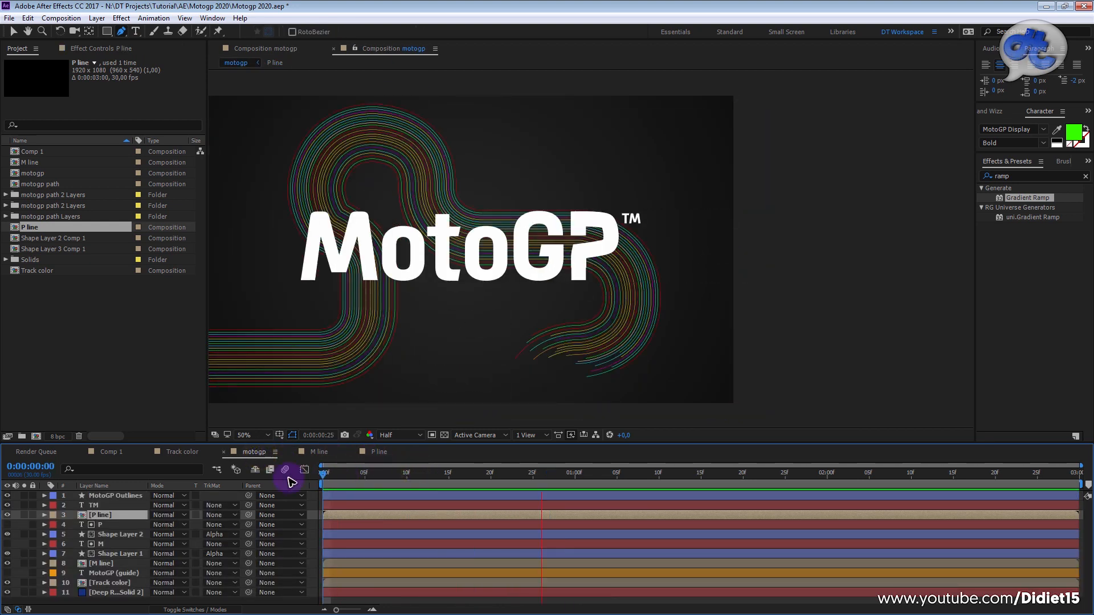
key(space)
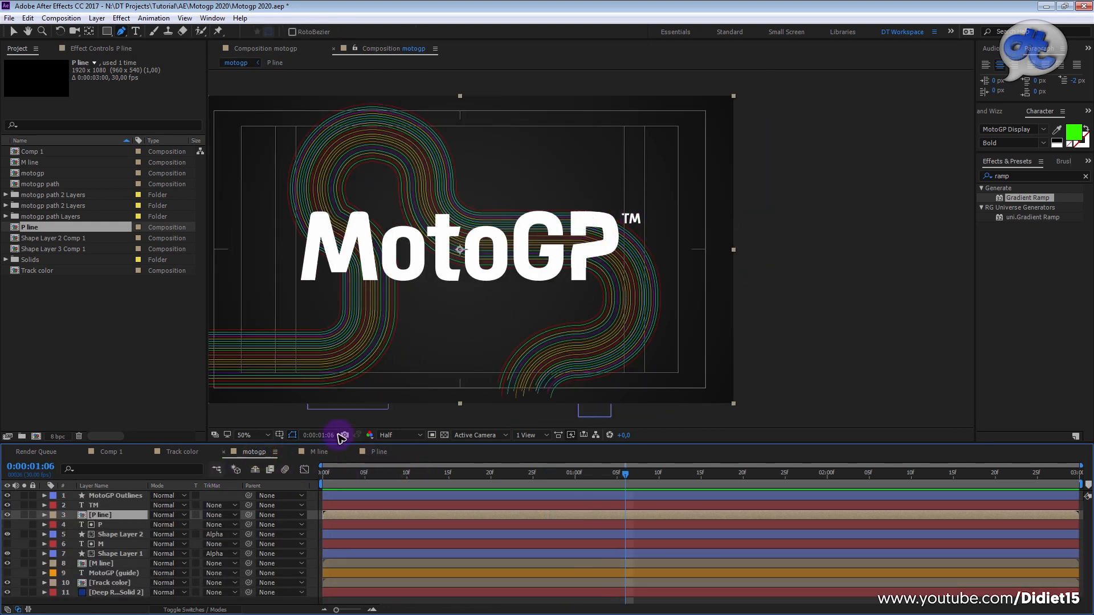
- Move the P line layer directly below Shape Layer 2 in the motogp layer stack
click(114, 516)
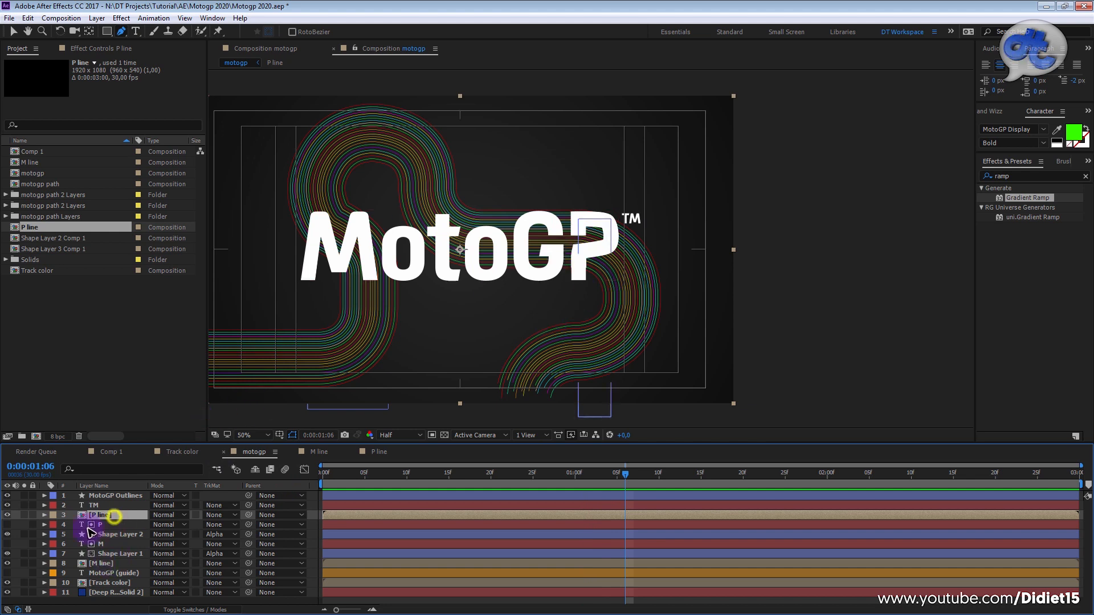
click(100, 516)
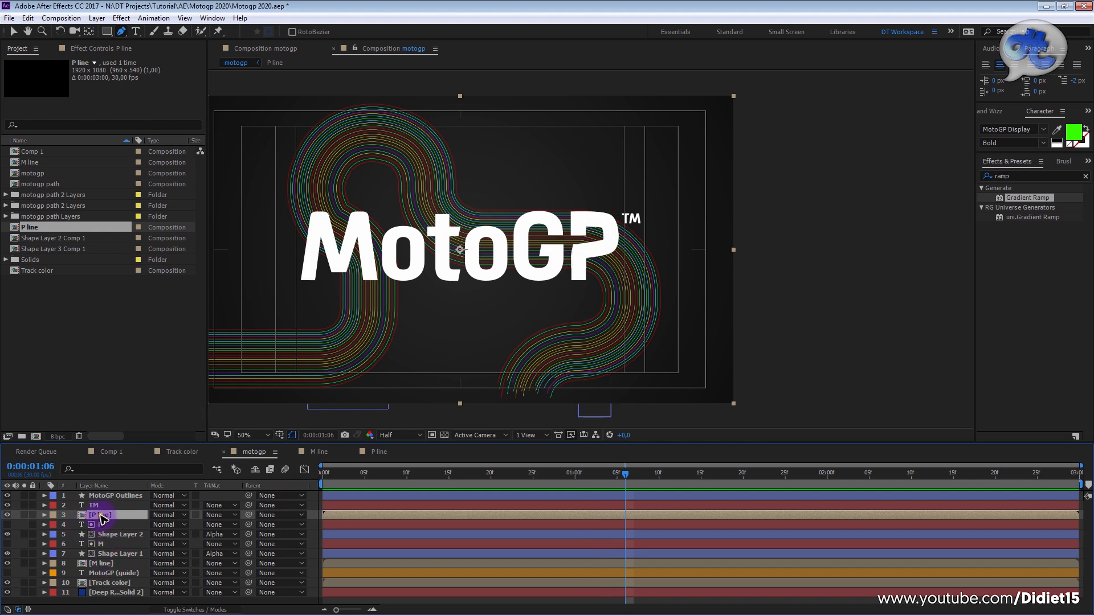
drag(102, 534, 108, 534)
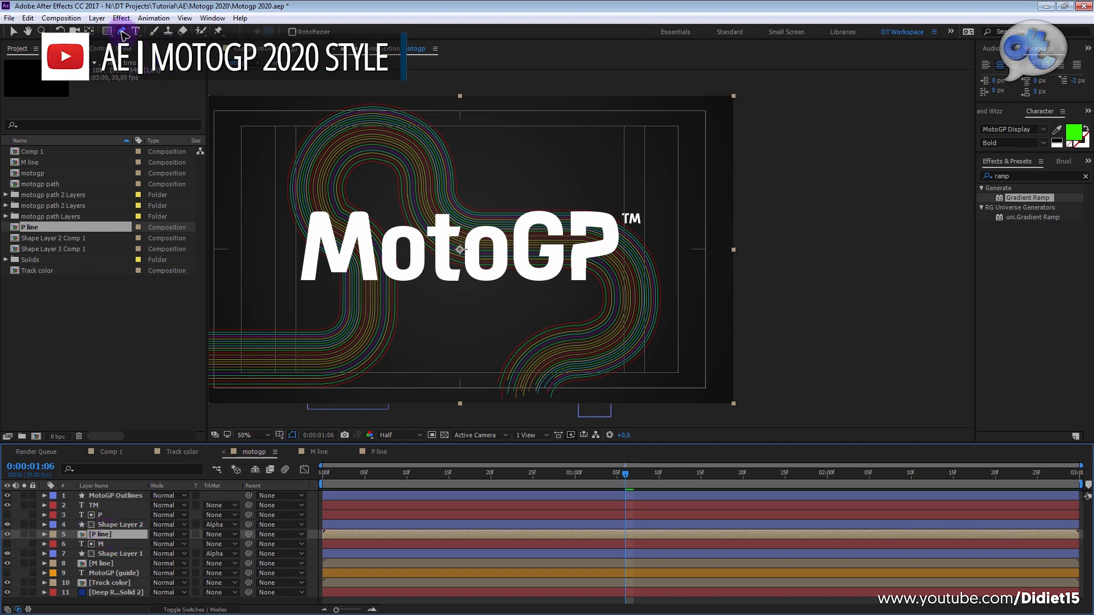
- Draw a four-point Pen mask on the P line layer from the base of the P's stem down past the frame's lower edge
scroll(527, 267, up, 4)
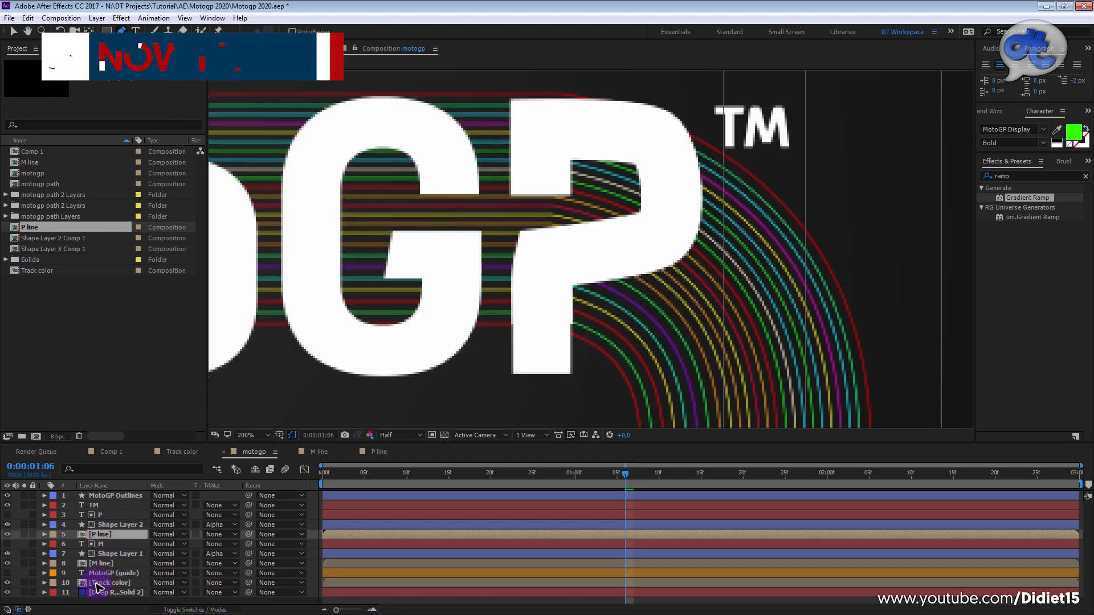
mouse_move(552, 472)
mouse_down()
mouse_move(381, 473)
mouse_move(557, 473)
mouse_up()
scroll(536, 308, down, 3)
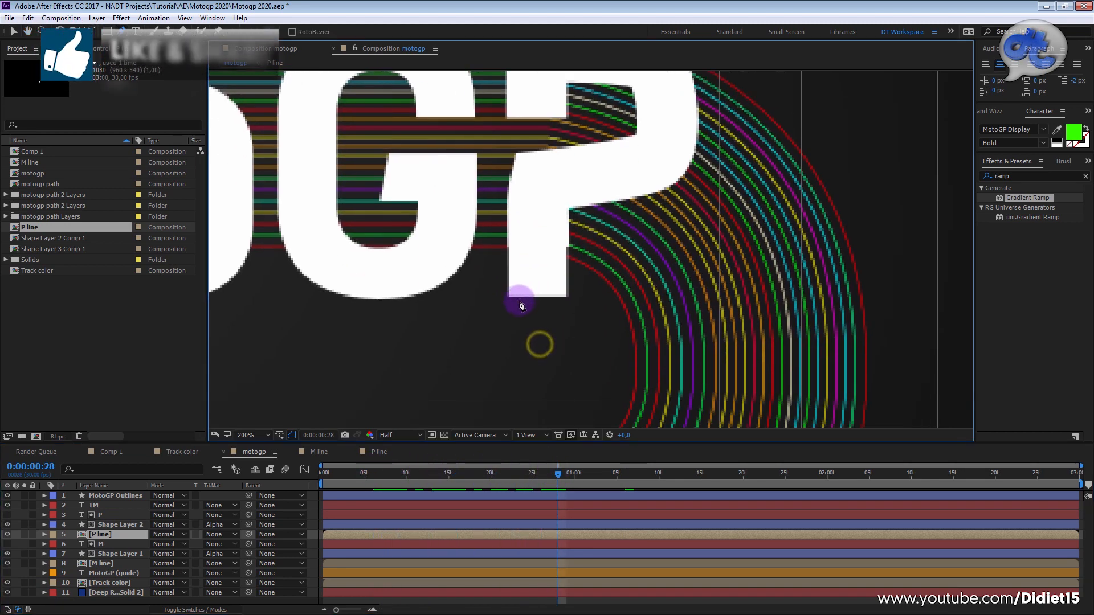
click(576, 297)
drag(584, 259, 591, 122)
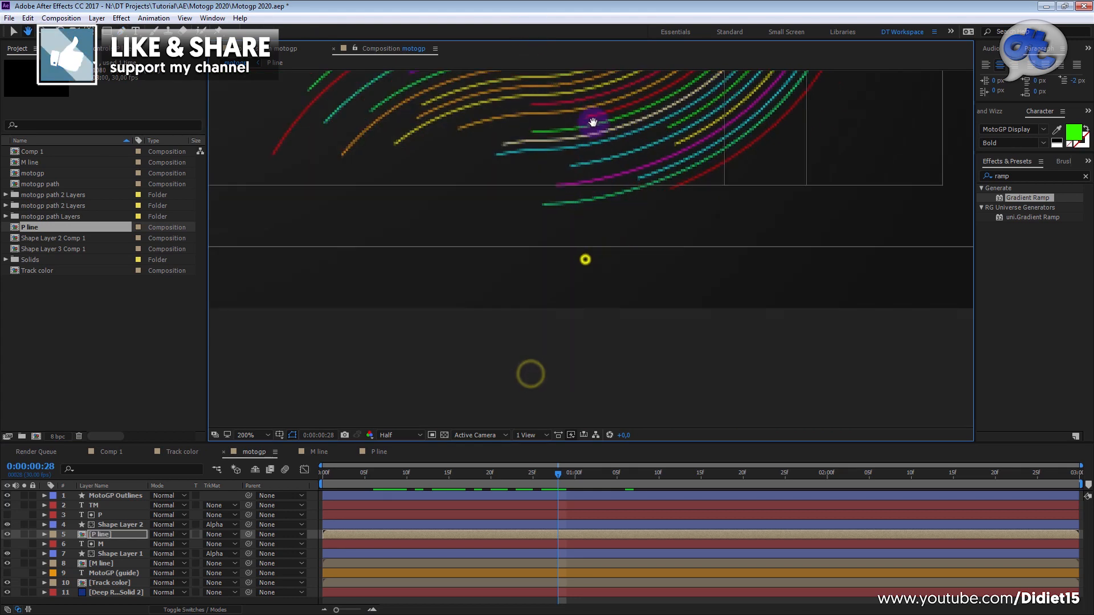
scroll(594, 341, up, 2)
scroll(595, 342, down, 4)
click(612, 349)
click(562, 355)
click(571, 210)
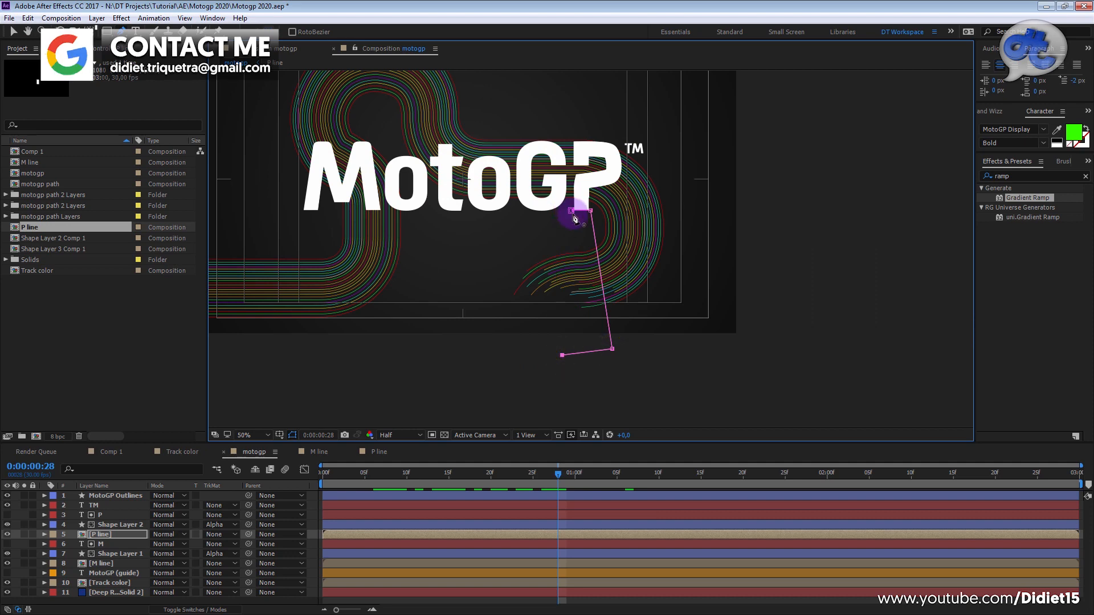
- Check Mask 1 on the P line layer and preview the logo animation from the start, examining the P stem around frame 8
click(44, 535)
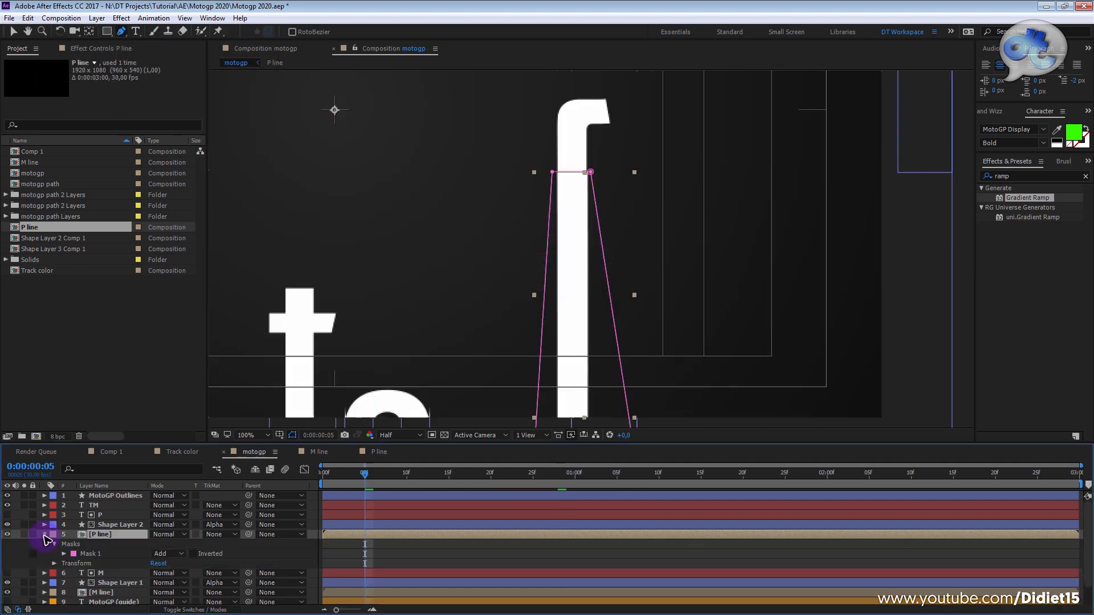
click(44, 535)
scroll(586, 256, down, 2)
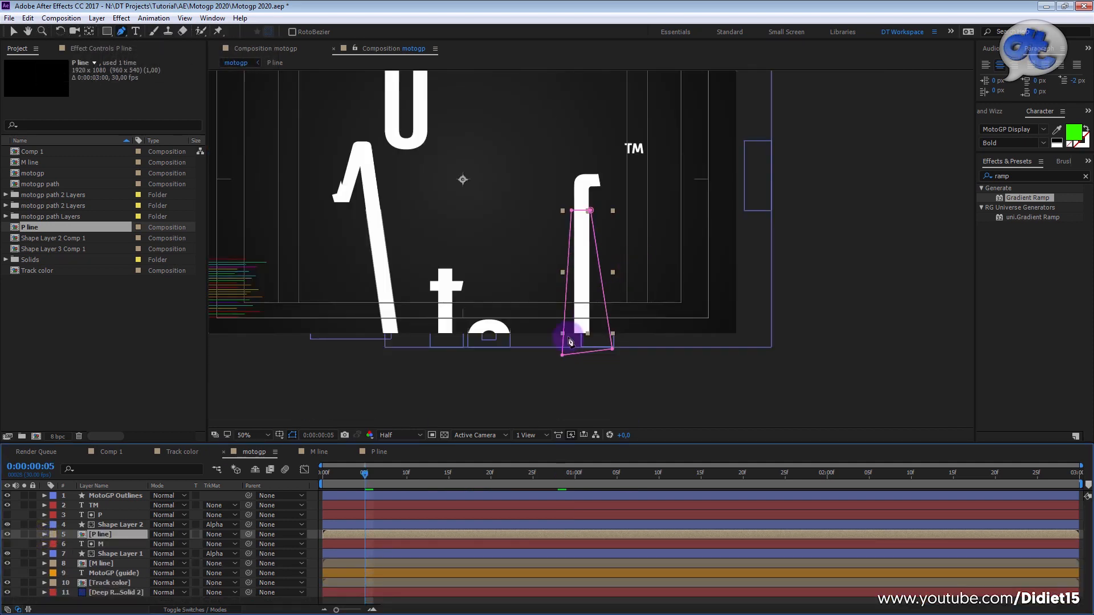
click(385, 475)
key(Home)
key(space)
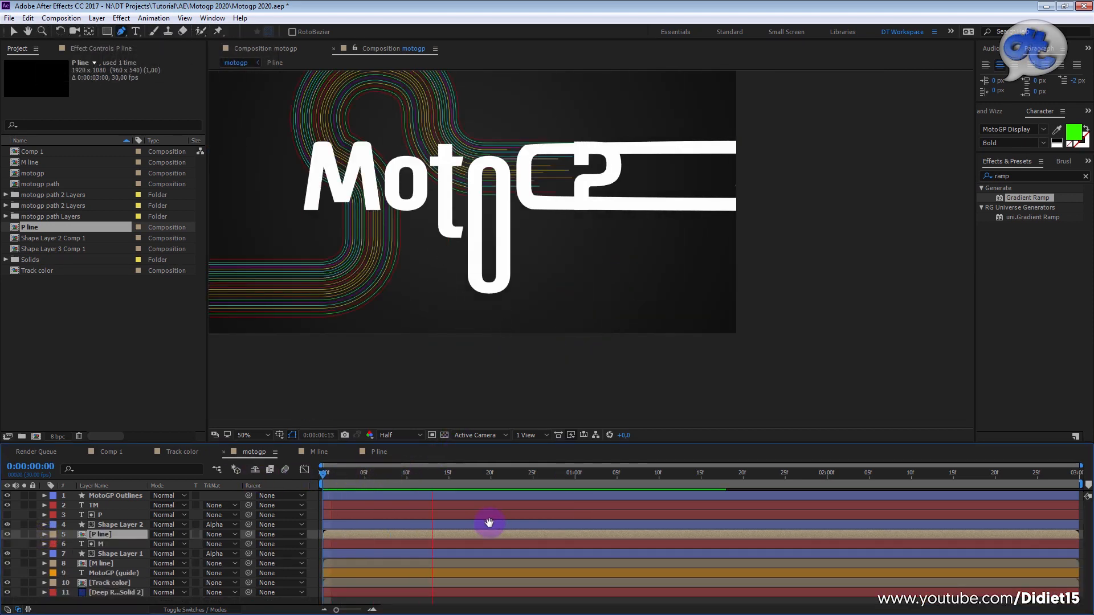
click(340, 488)
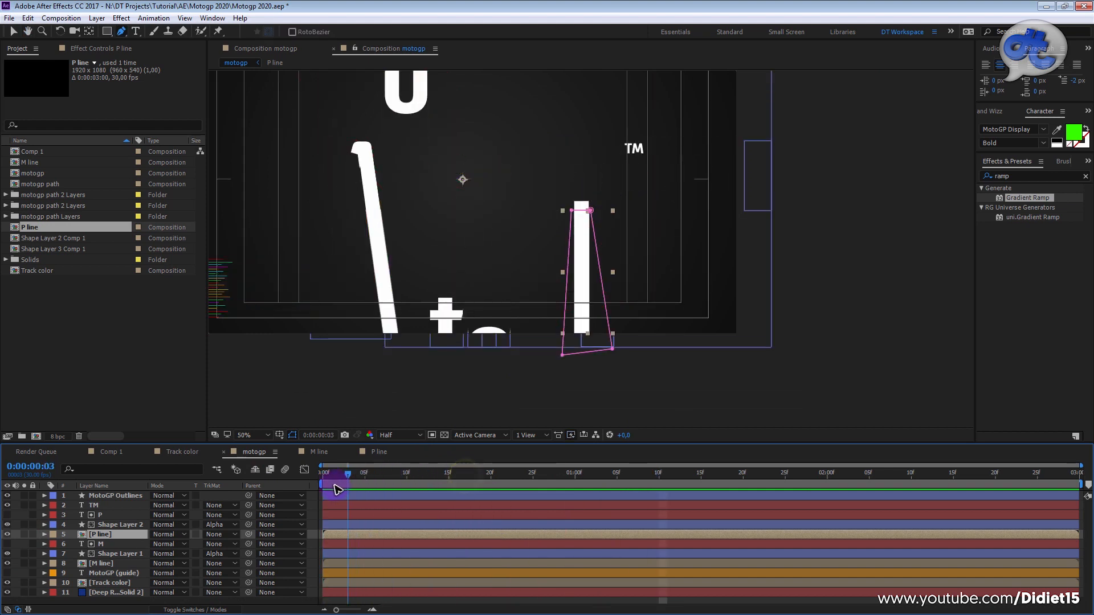
drag(354, 485, 389, 480)
click(313, 500)
key(space)
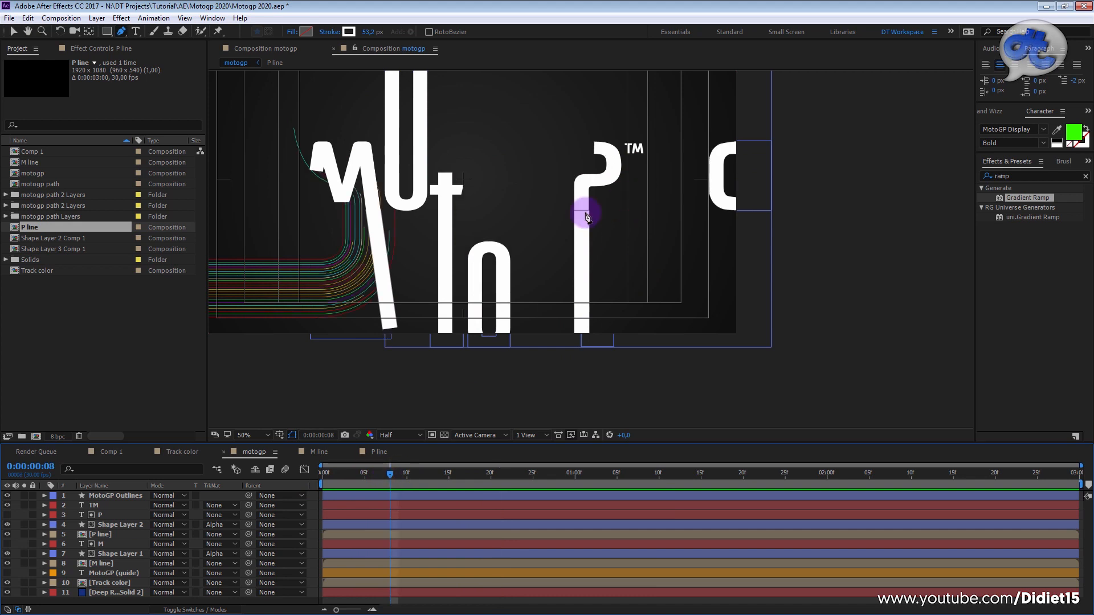
- Nudge the two upper points of the P line layer's Mask 1 slightly upward on the P's stem
scroll(587, 217, up, 2)
scroll(587, 217, up, 1)
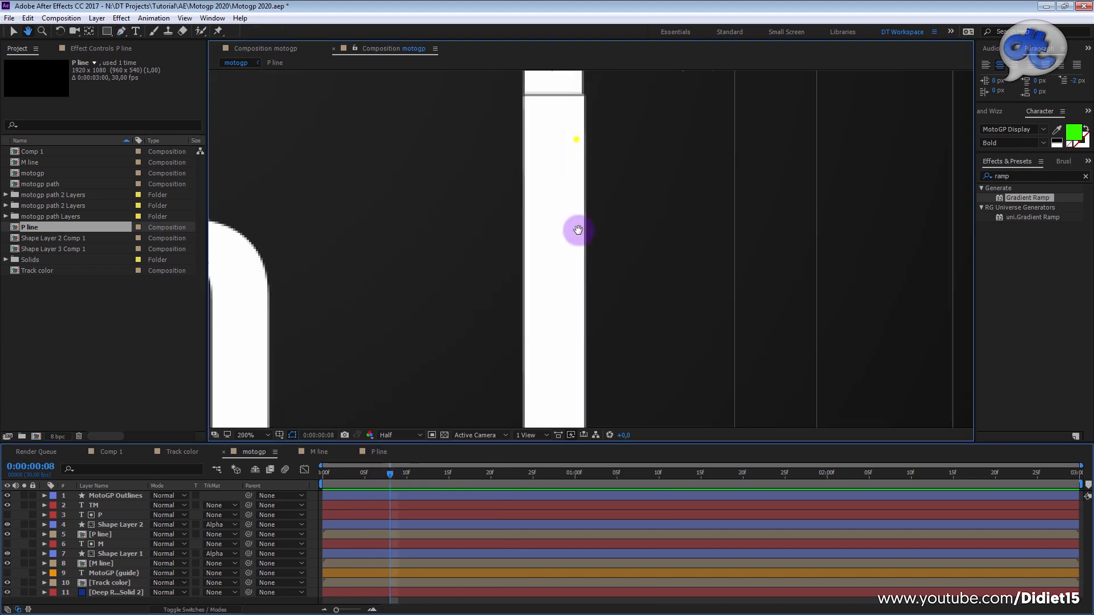
click(99, 537)
key(m)
click(568, 244)
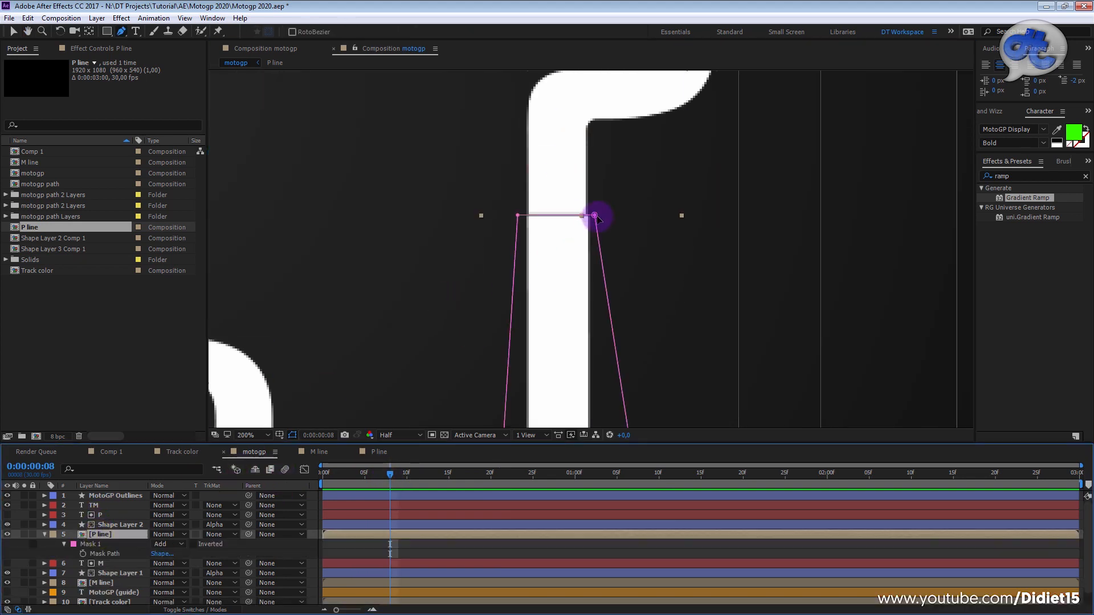
click(594, 215)
click(517, 216)
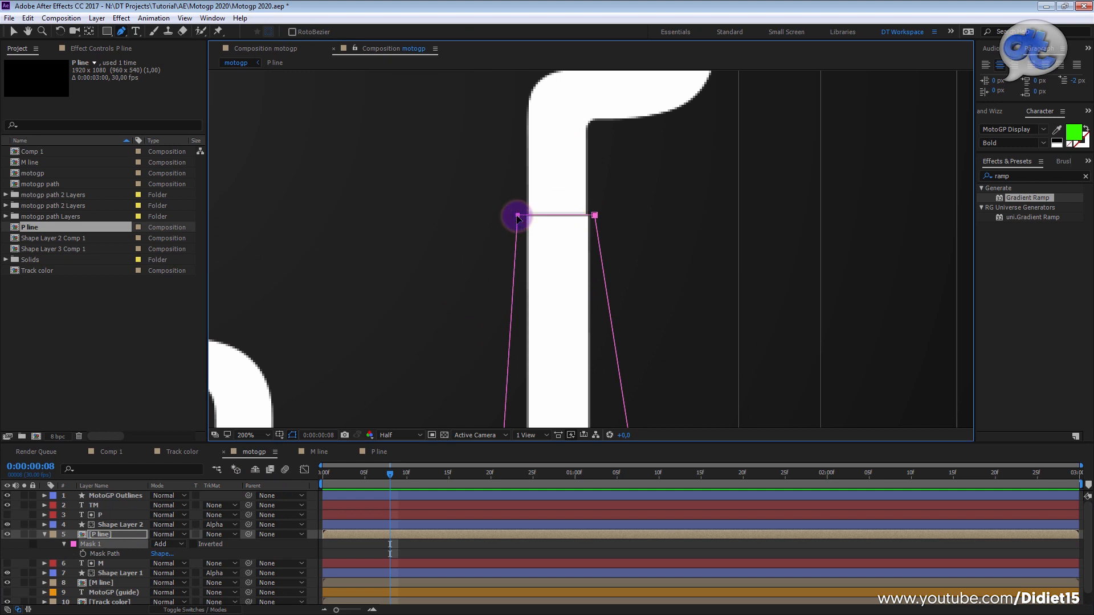
key(Up)
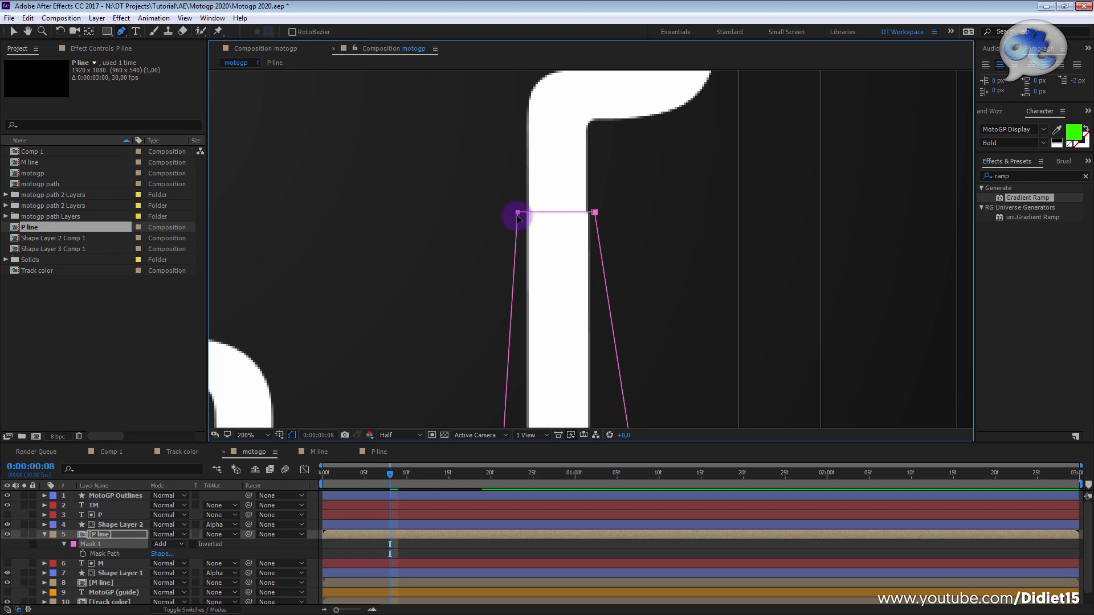
click(511, 547)
- Preview the logo animation from the start and examine the P stem at frame 7
drag(399, 472, 223, 468)
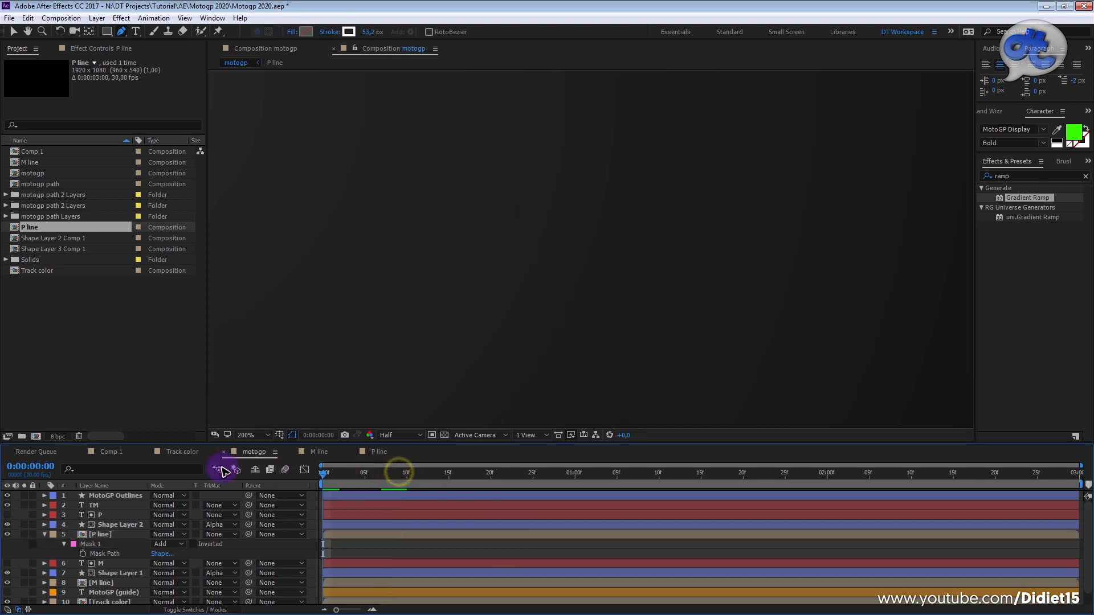
key(space)
key(space)
scroll(454, 213, down, 2)
drag(477, 475, 315, 474)
key(space)
drag(401, 474, 380, 479)
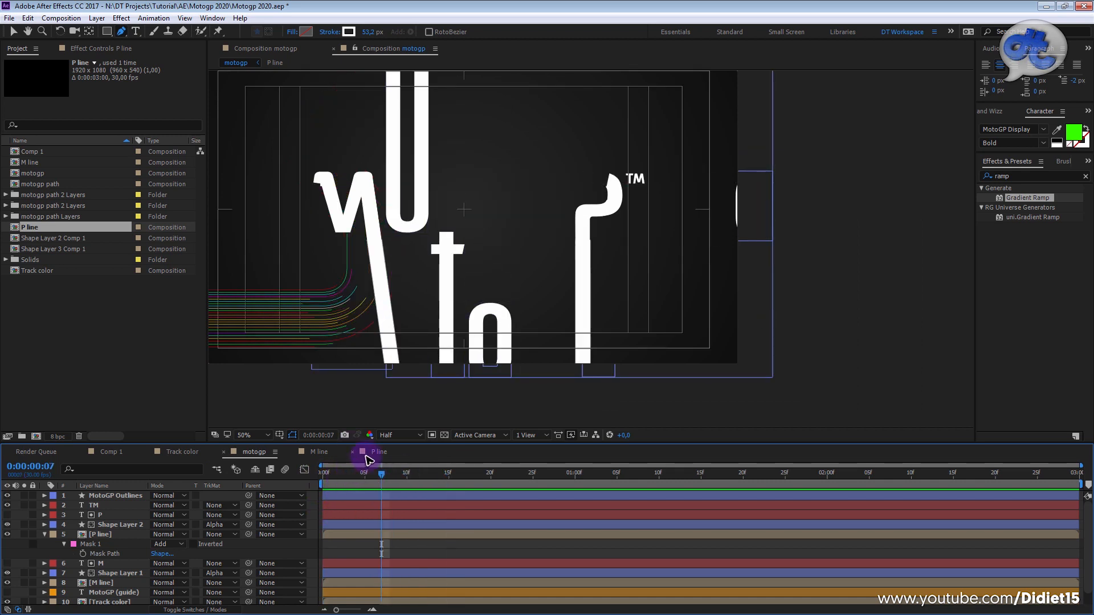
- In the P line composition, reduce Shape Layer 3's stroke width to 50.1 px, comparing the P stem in the motogp composition
click(373, 452)
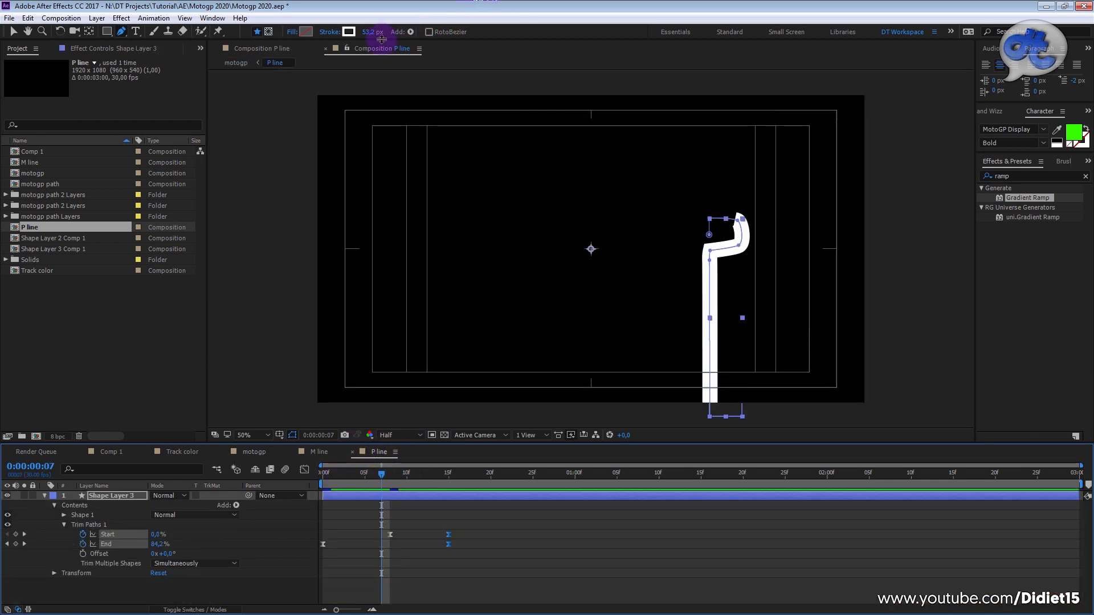
key(period)
key(period)
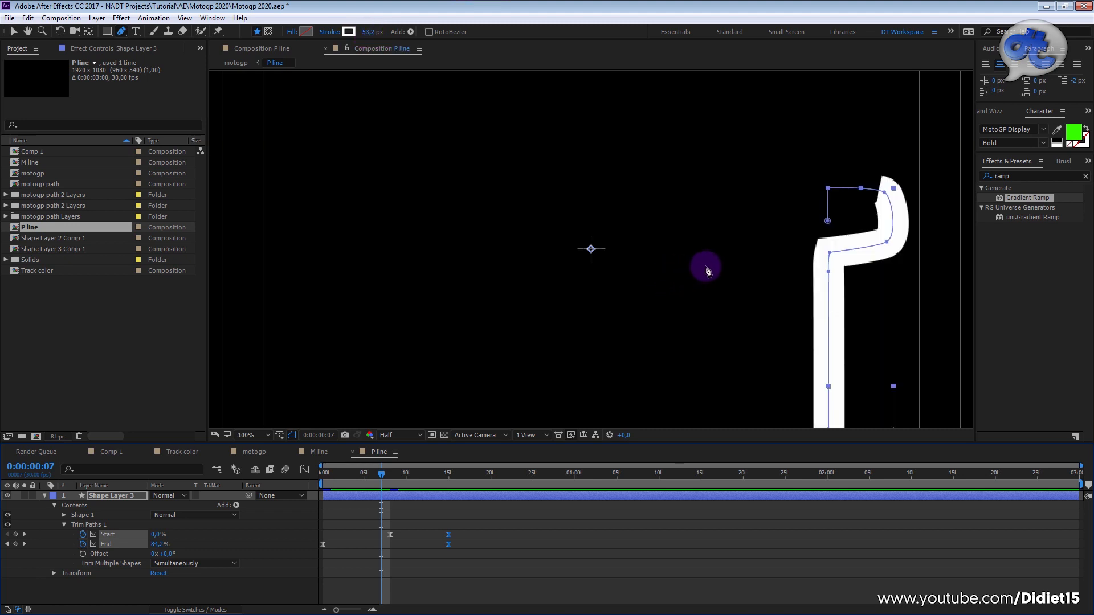
mouse_move(816, 256)
mouse_down()
mouse_move(681, 266)
mouse_move(398, 104)
mouse_up()
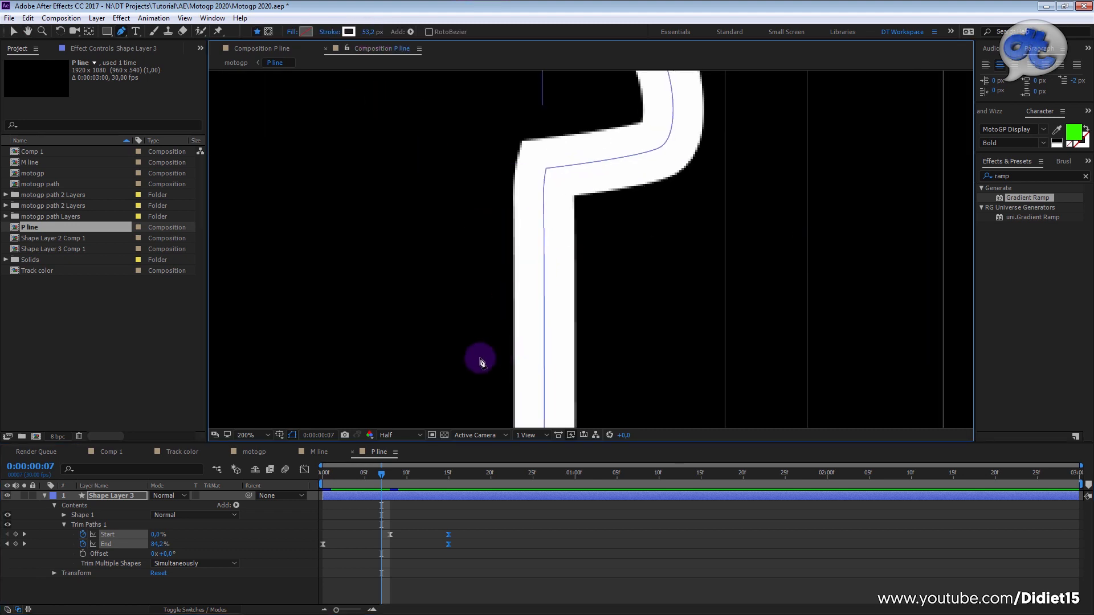
drag(373, 31, 356, 29)
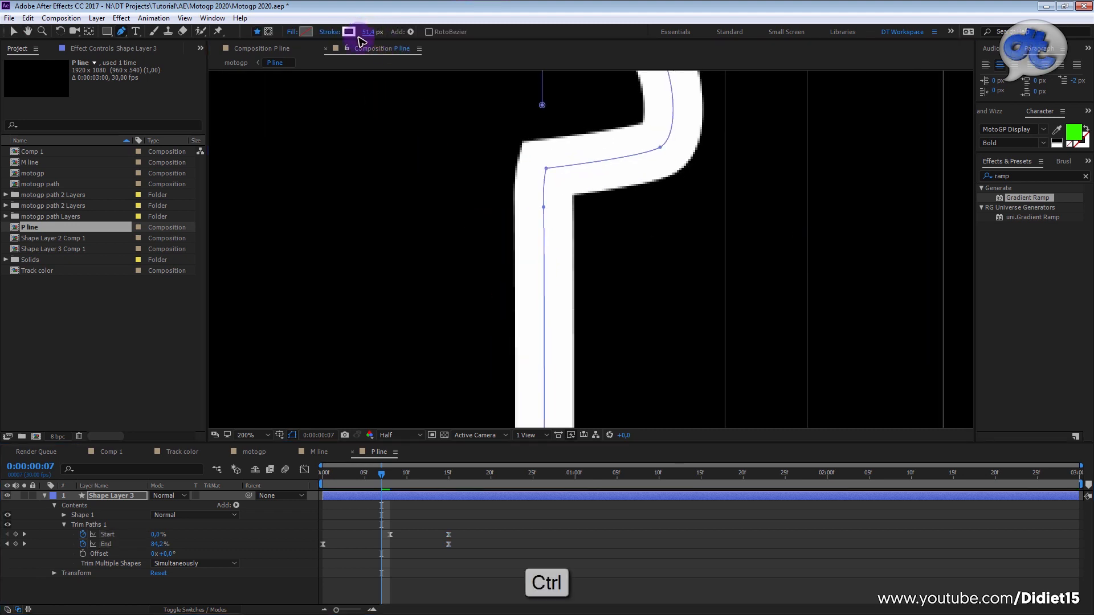
click(244, 452)
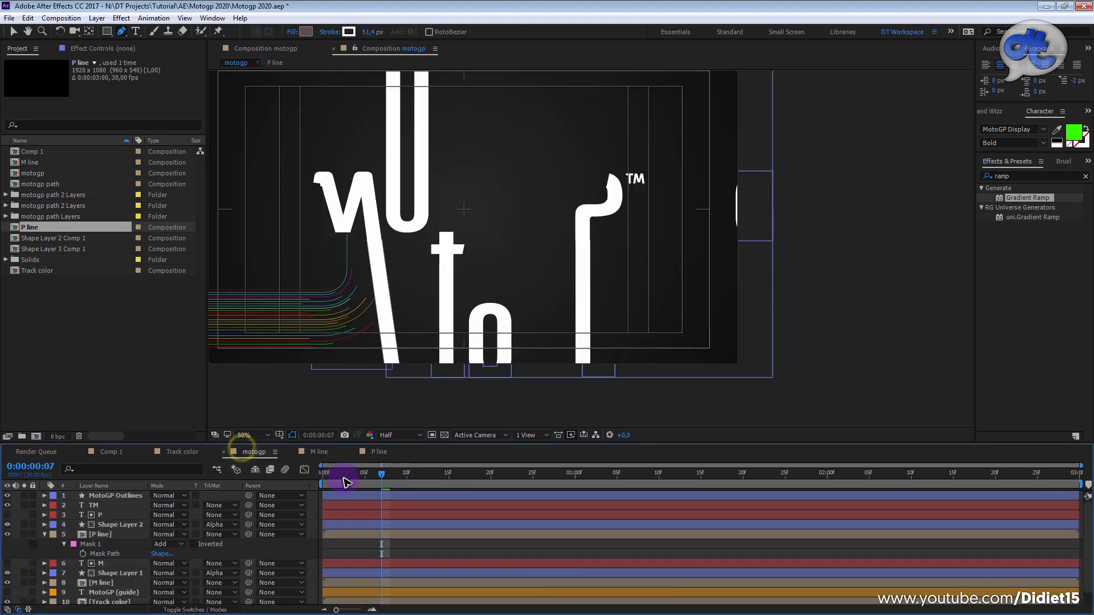
click(373, 451)
drag(369, 29, 365, 32)
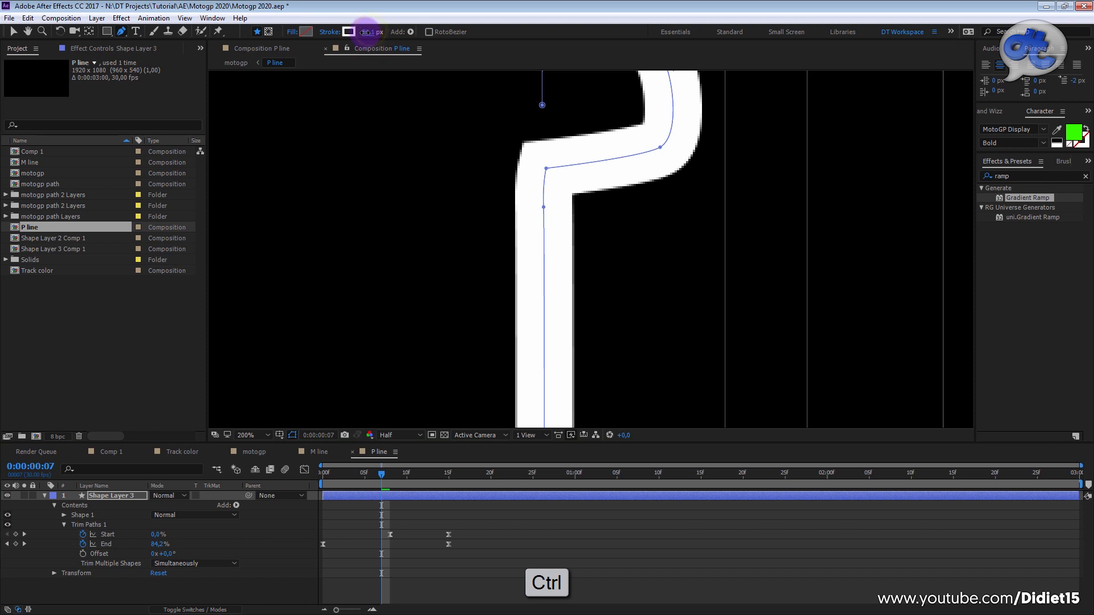
click(254, 452)
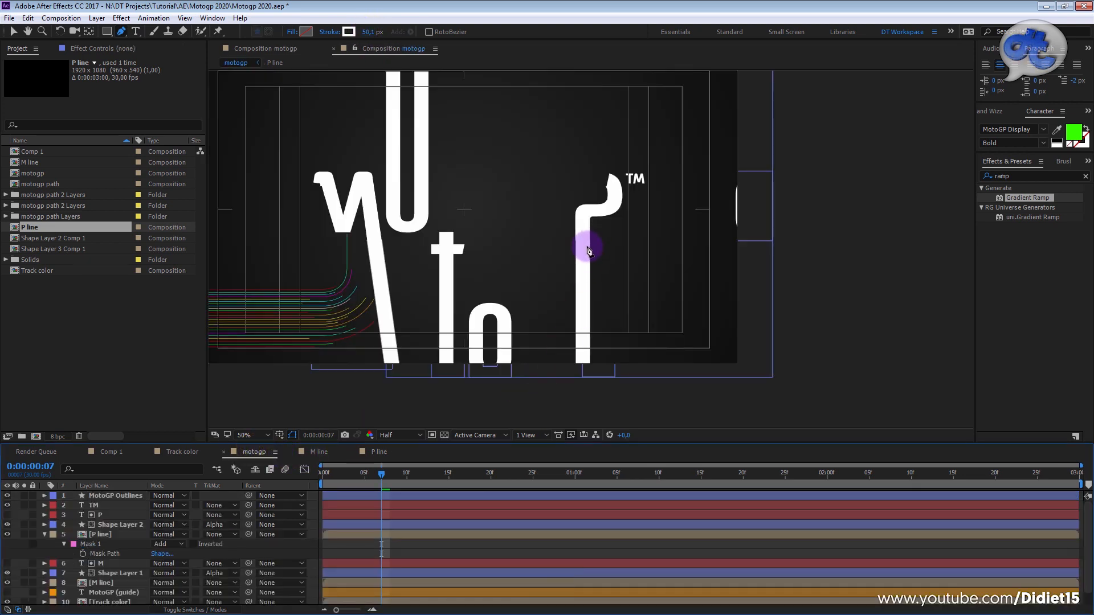
- Preview the logo animation from the start in motogp and collapse the P line layer's mask properties
click(388, 535)
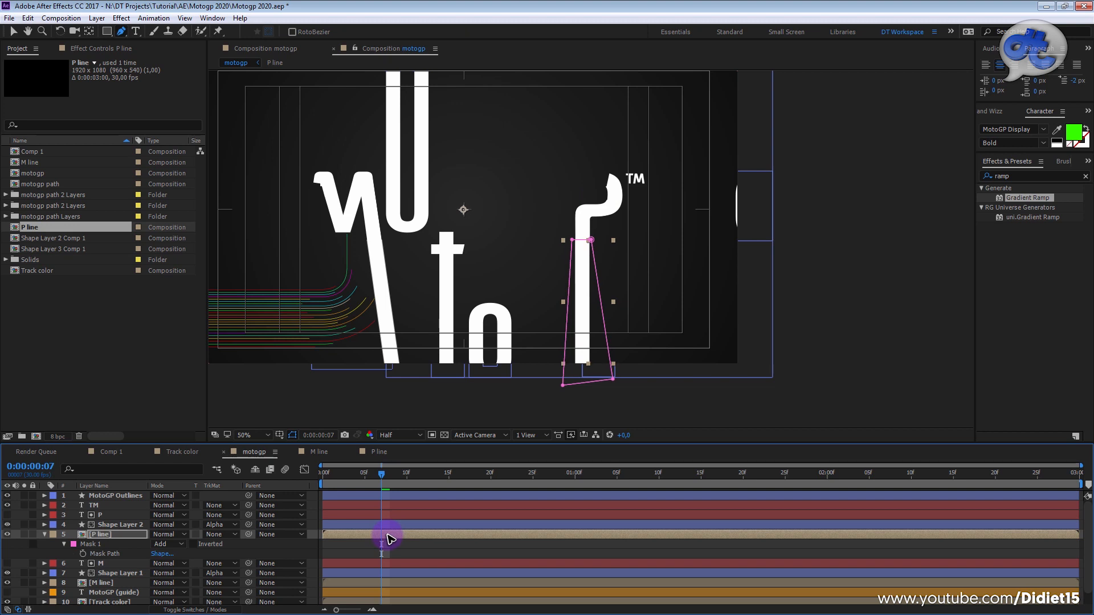
click(417, 546)
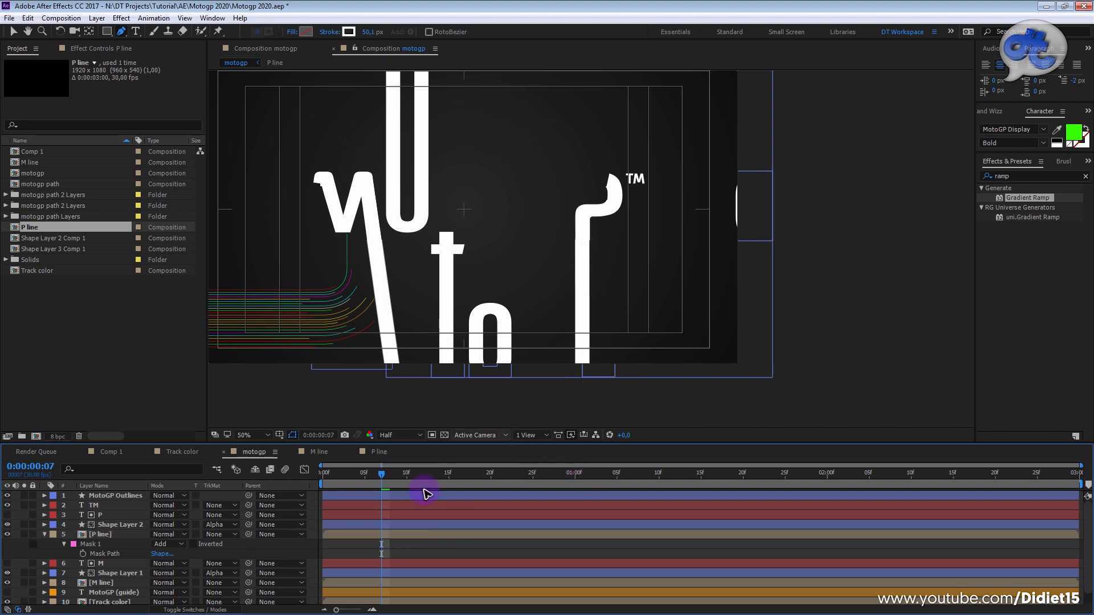
click(418, 557)
click(416, 559)
drag(450, 473, 204, 475)
key(space)
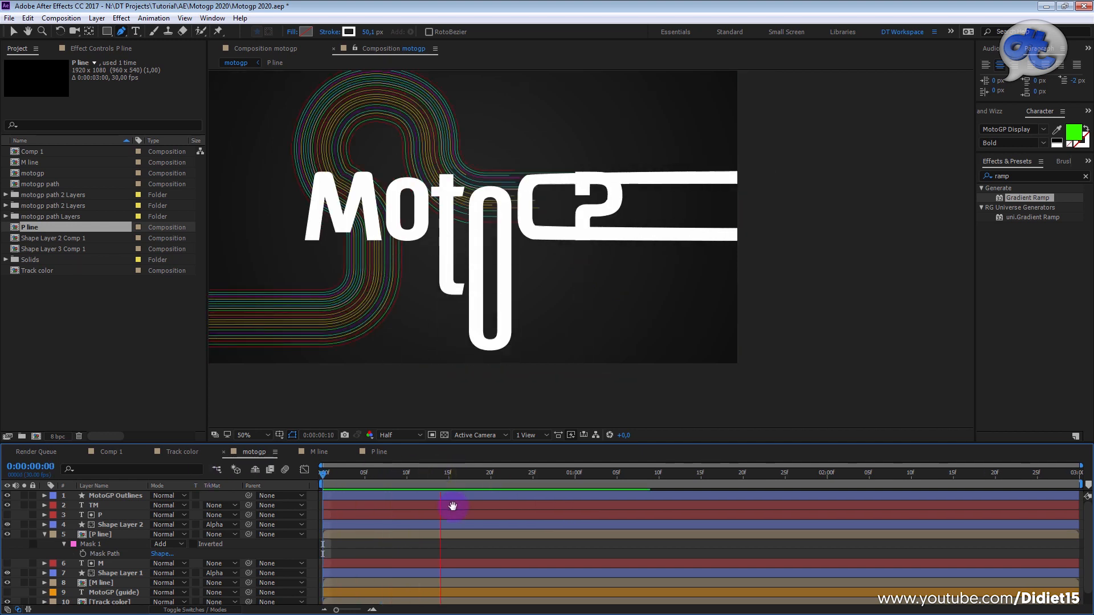
click(45, 535)
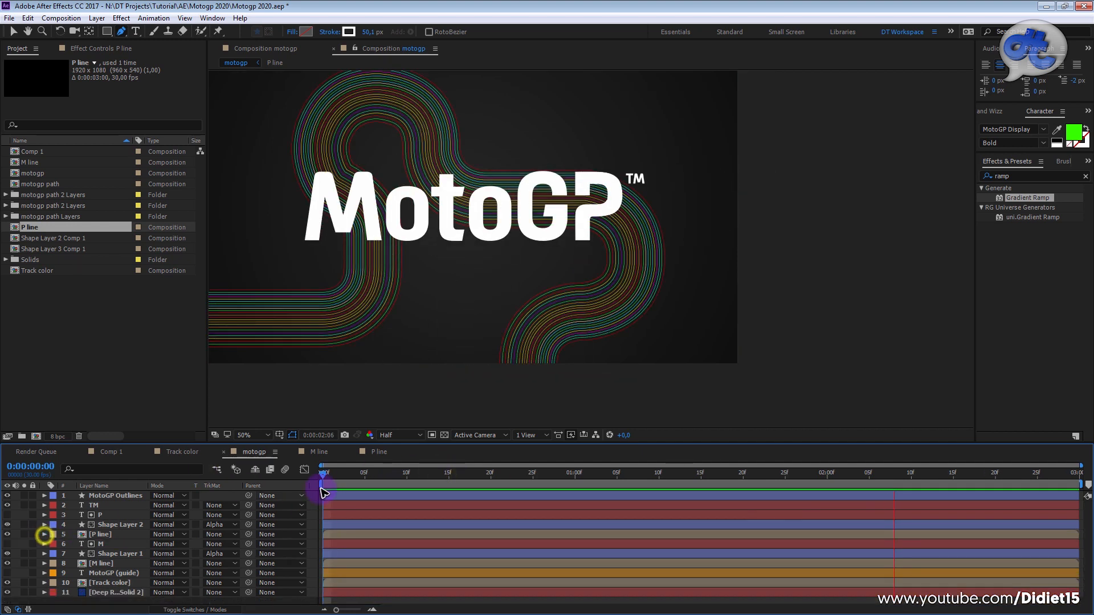
click(387, 470)
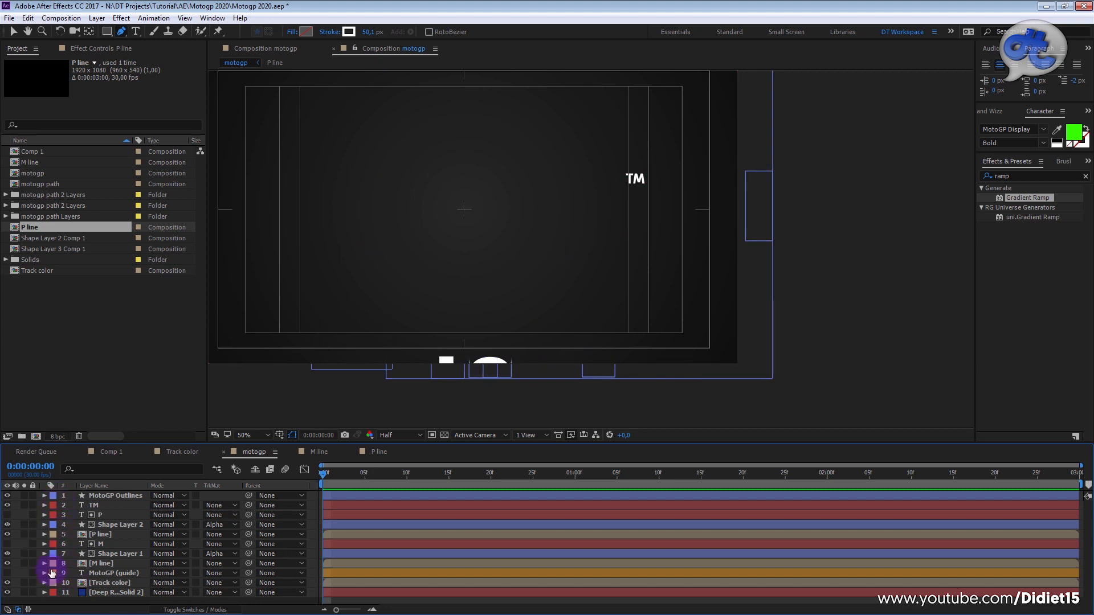
- Expand the MotoGP Outlines contents and examine the path keyframe timing of the first letter o and the t
click(44, 496)
scroll(244, 558, down, 1)
click(63, 502)
click(357, 474)
click(64, 523)
click(63, 512)
key(v)
click(339, 474)
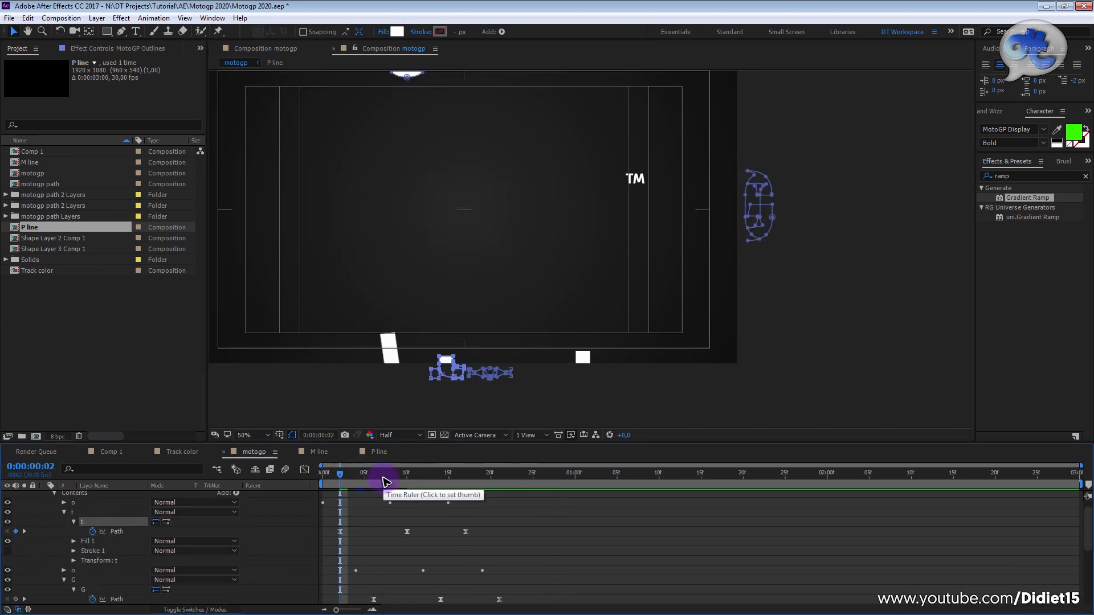
click(64, 503)
click(391, 474)
- Compare the path keyframe timing of the second letter o with that of the t in MotoGP Outlines
scroll(368, 522, down, 4)
click(64, 523)
click(423, 474)
click(82, 532)
shift+click(82, 551)
drag(423, 478, 356, 474)
scroll(244, 536, up, 2)
click(82, 506)
click(340, 474)
click(407, 474)
click(324, 473)
- Play the logo animation from the start and collapse the letter contents of the MotoGP Outlines layer
key(space)
click(68, 505)
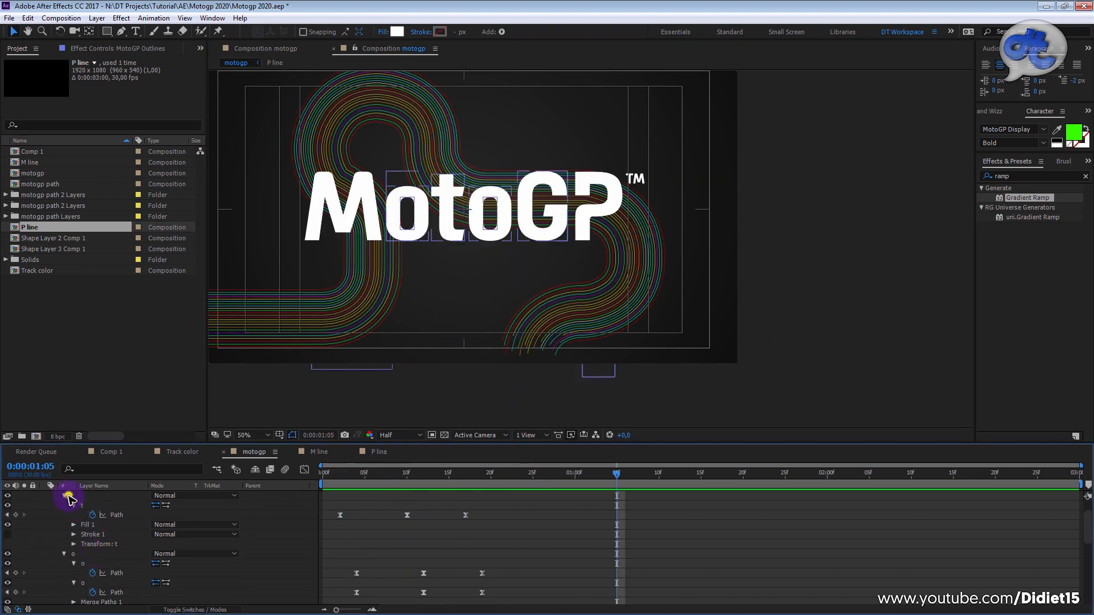
scroll(71, 515, up, 1)
click(54, 505)
click(45, 495)
click(44, 496)
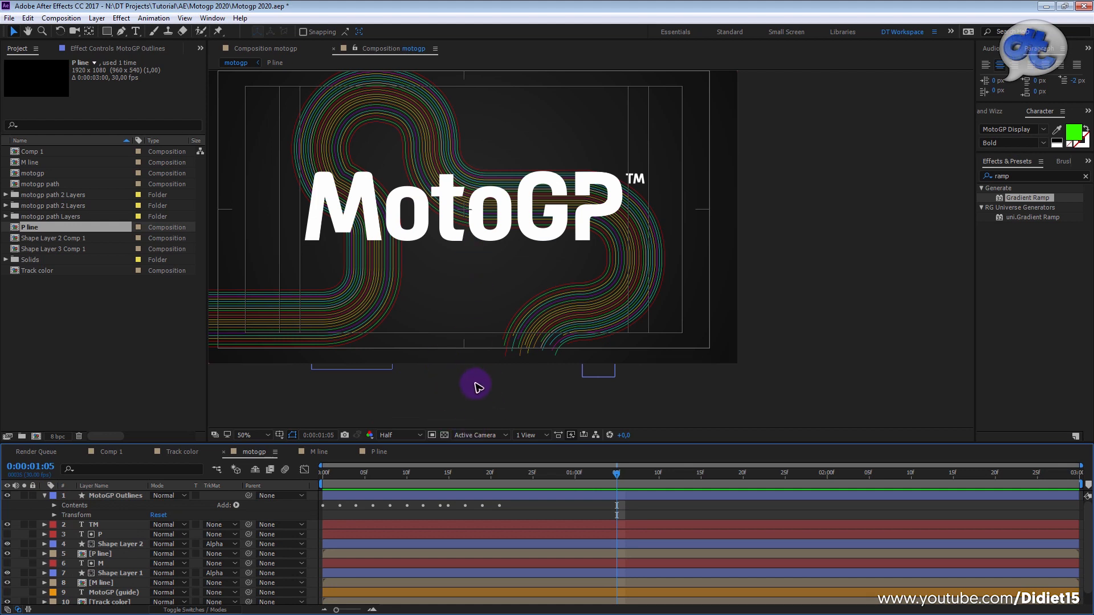
- Preview the motogp composition again, centre the frame in view and stop at frame 19
click(480, 482)
key(space)
key(space)
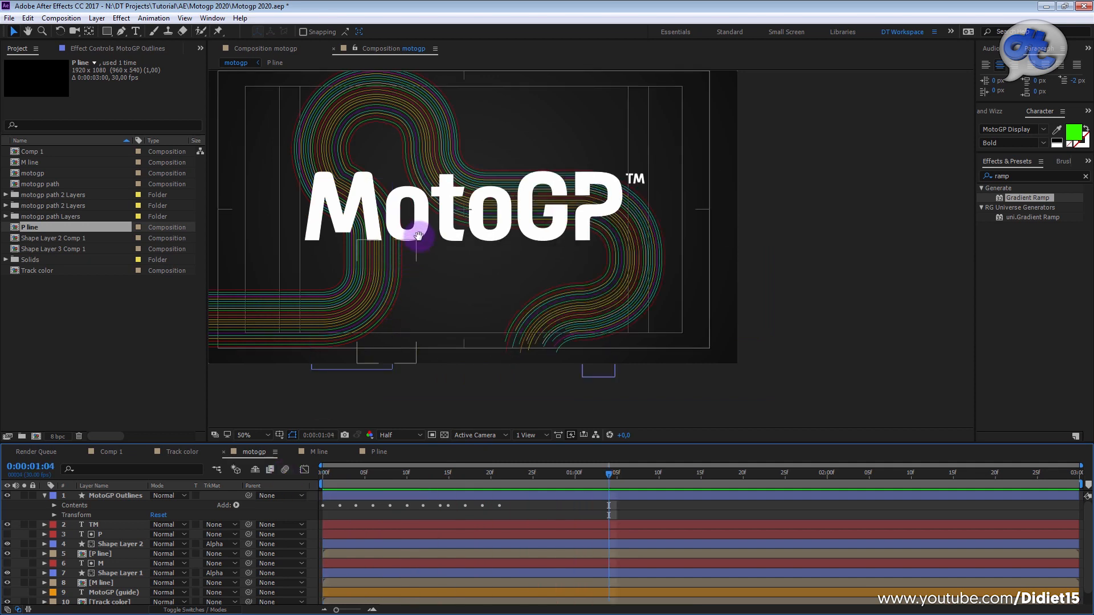
drag(418, 237, 469, 283)
click(465, 475)
key(space)
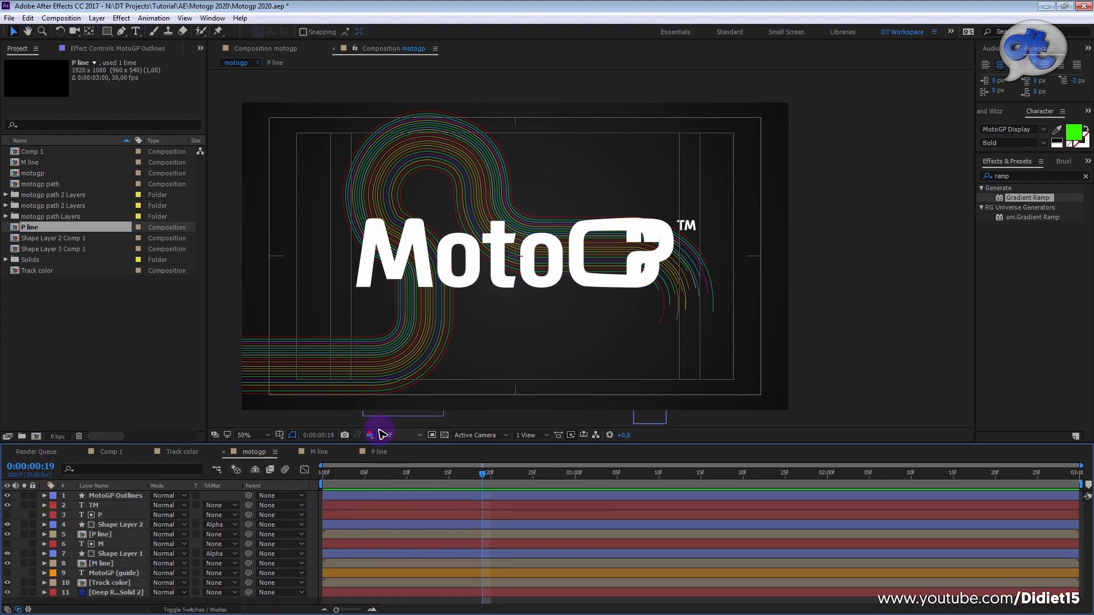
- Give the M, Shape Layer 1 and M line layers a Purple label
click(81, 564)
click(101, 545)
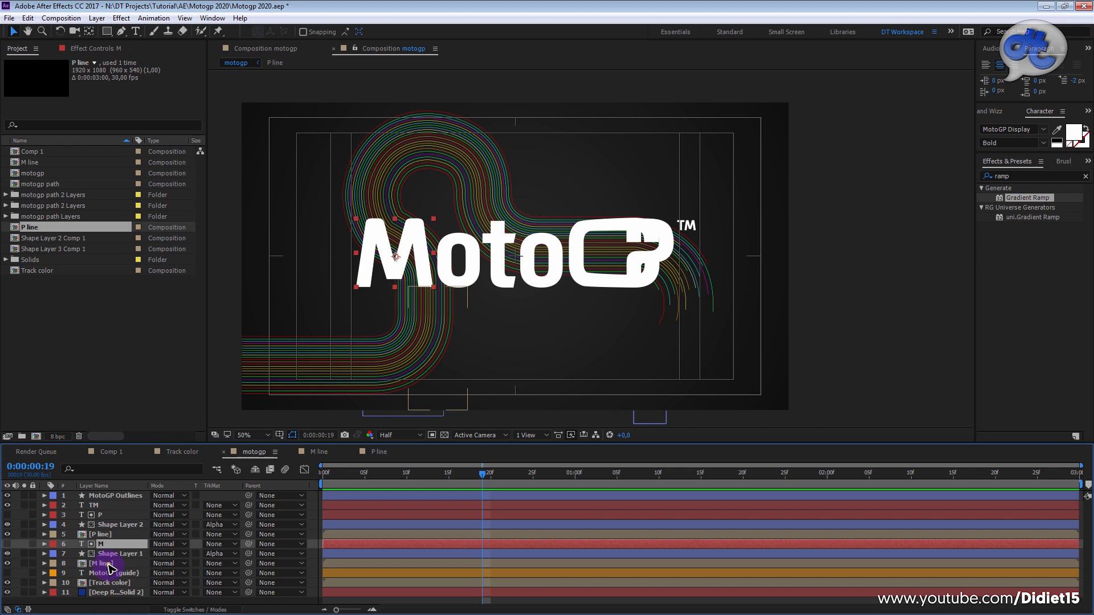
shift+click(109, 563)
click(52, 553)
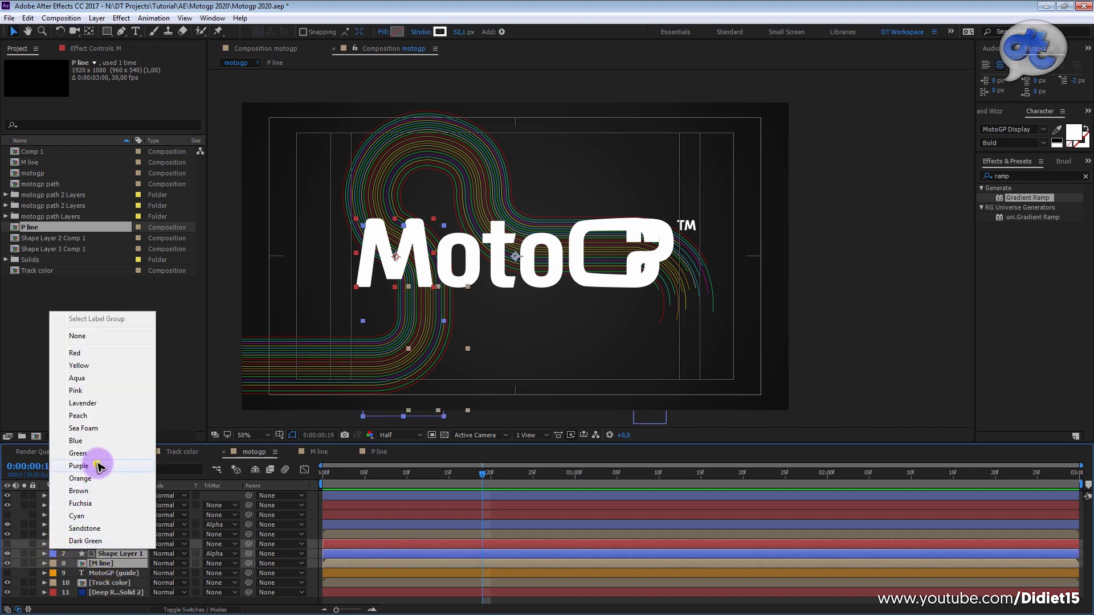
click(78, 466)
- Give the P, Shape Layer 2 and P line layers a Fuchsia label
click(100, 514)
shift+click(106, 528)
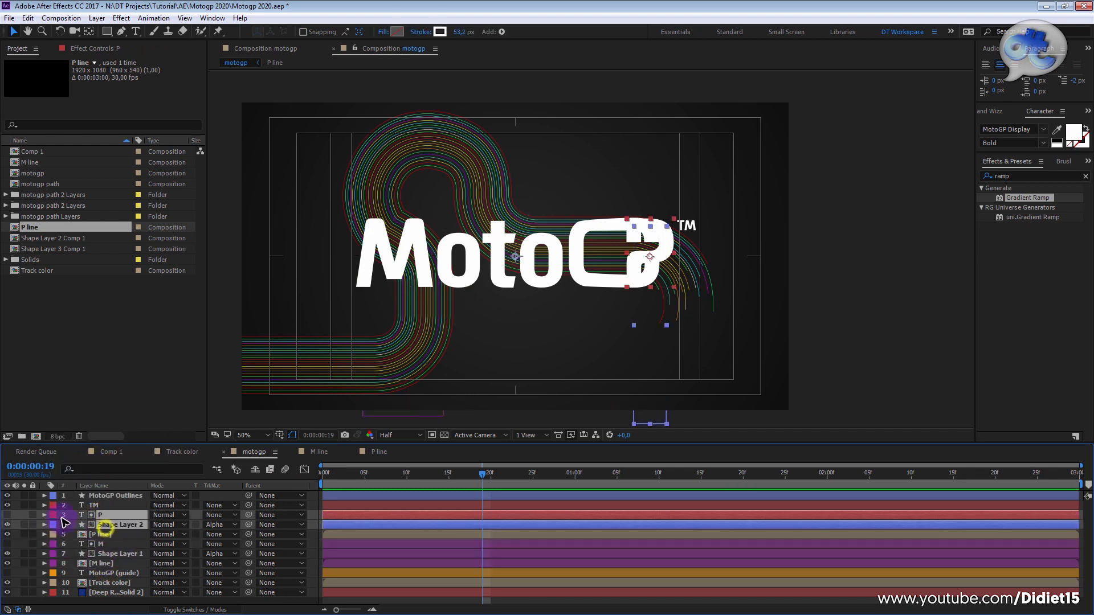
click(54, 515)
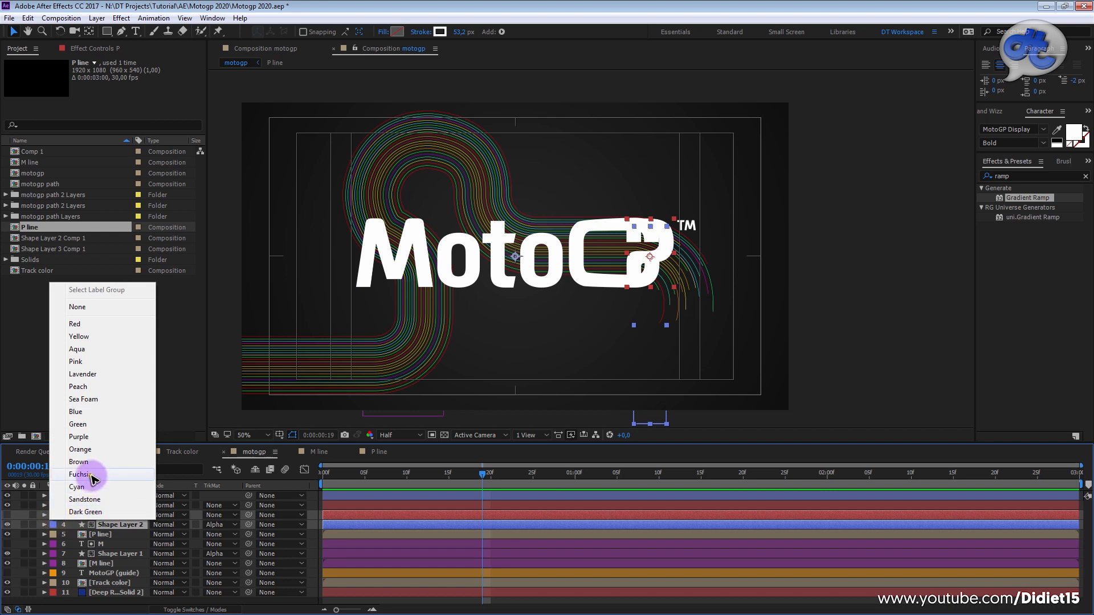
click(90, 476)
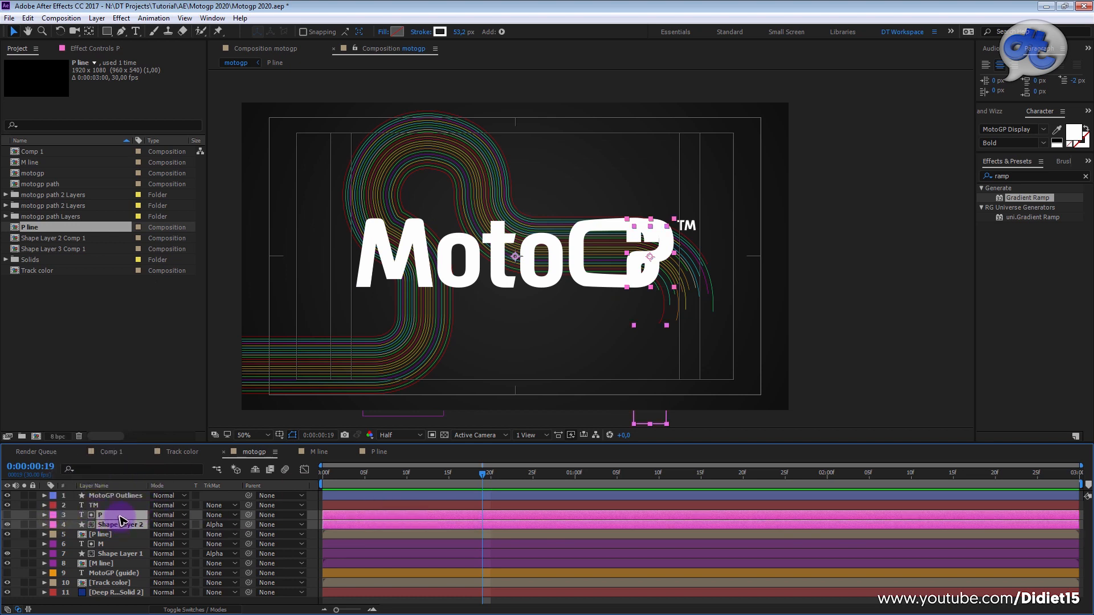
click(111, 535)
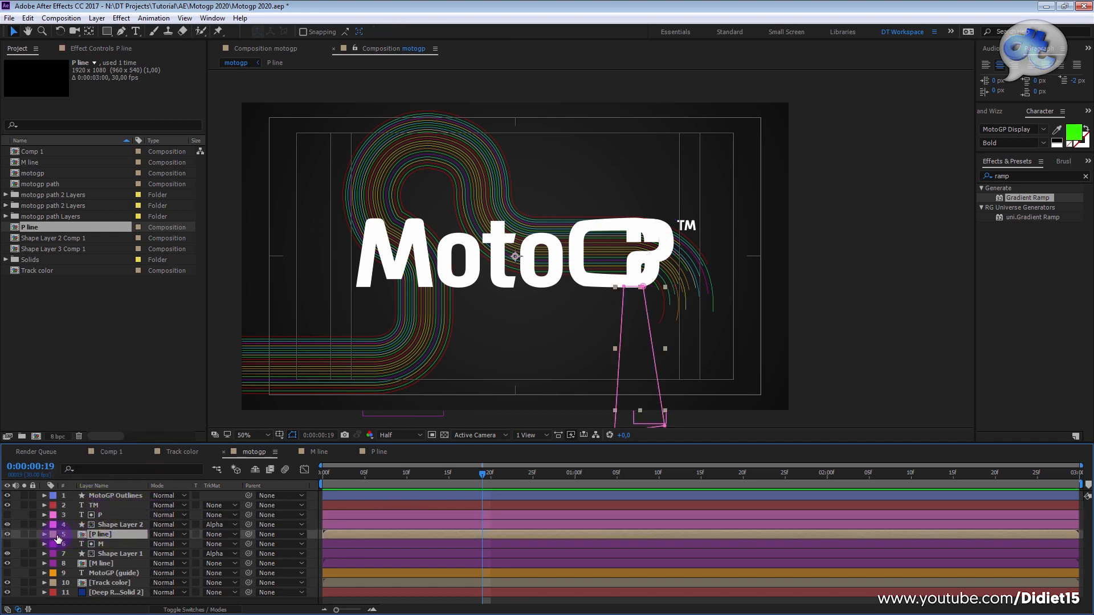
shift+click(106, 515)
click(54, 524)
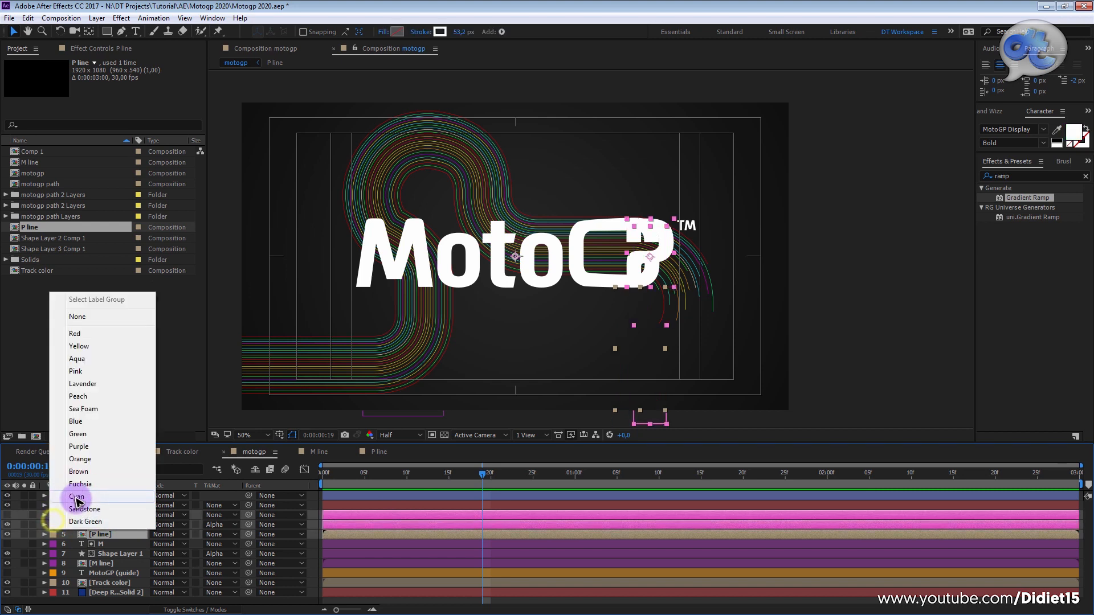
click(90, 484)
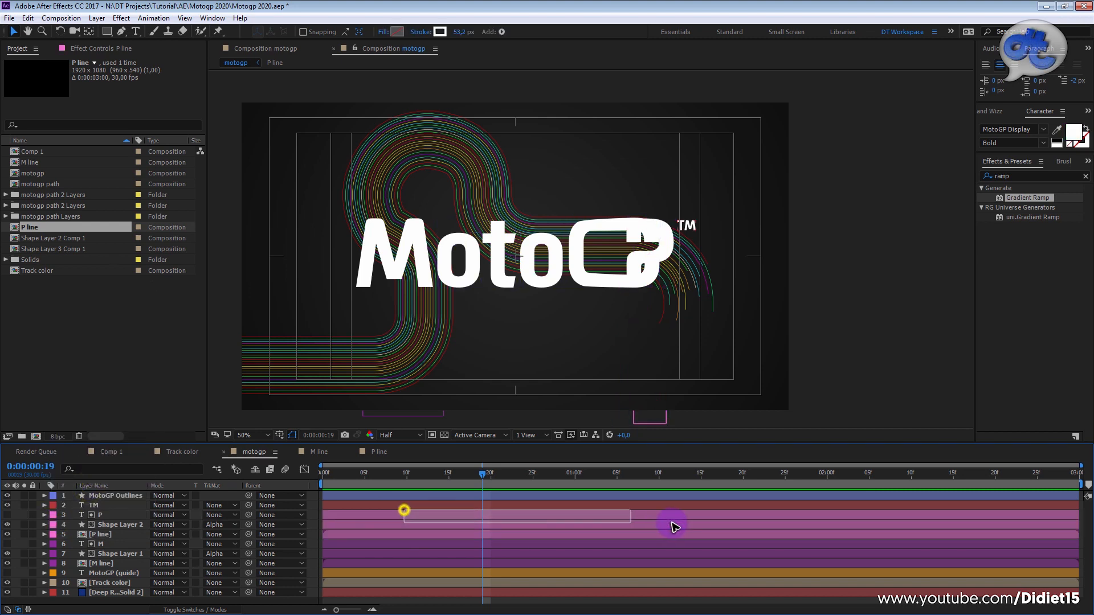
- Shift the P, Shape Layer 2 and P line layers together in time to start at about 0:00:01:08
click(144, 521)
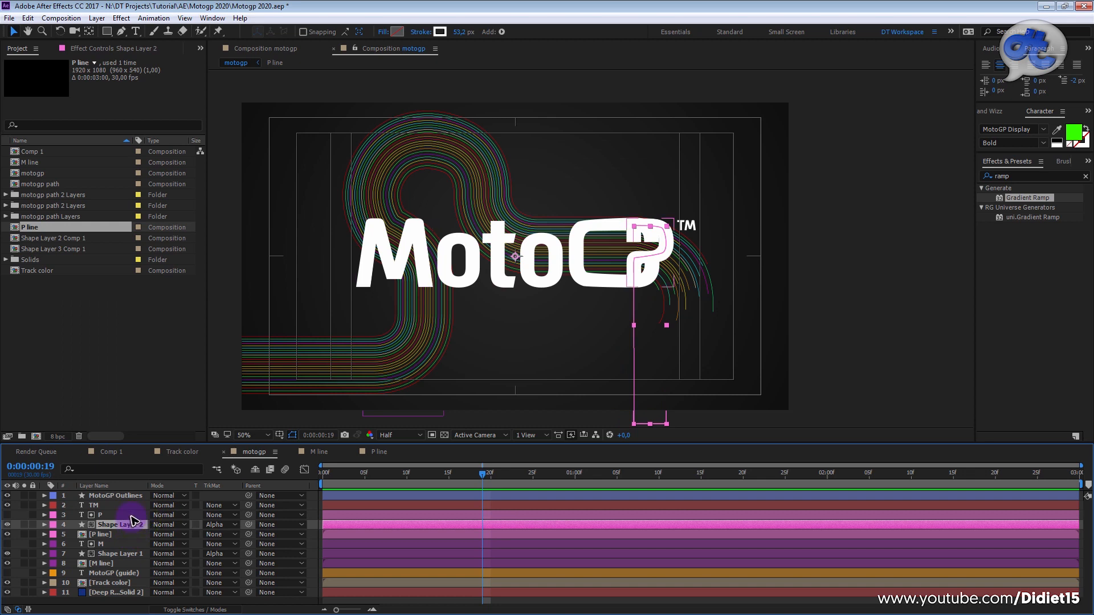
click(131, 515)
shift+click(131, 534)
drag(343, 518, 663, 525)
- Go to frame 5 and shift the M, Shape Layer 1 and M line layers together to start there
drag(446, 483, 303, 490)
key(space)
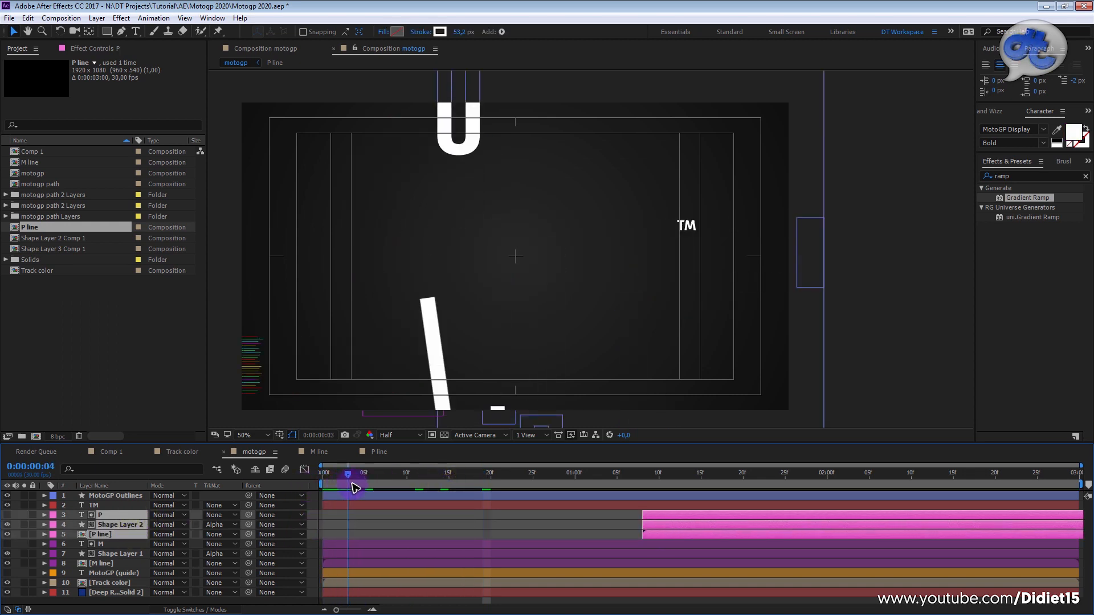
click(367, 543)
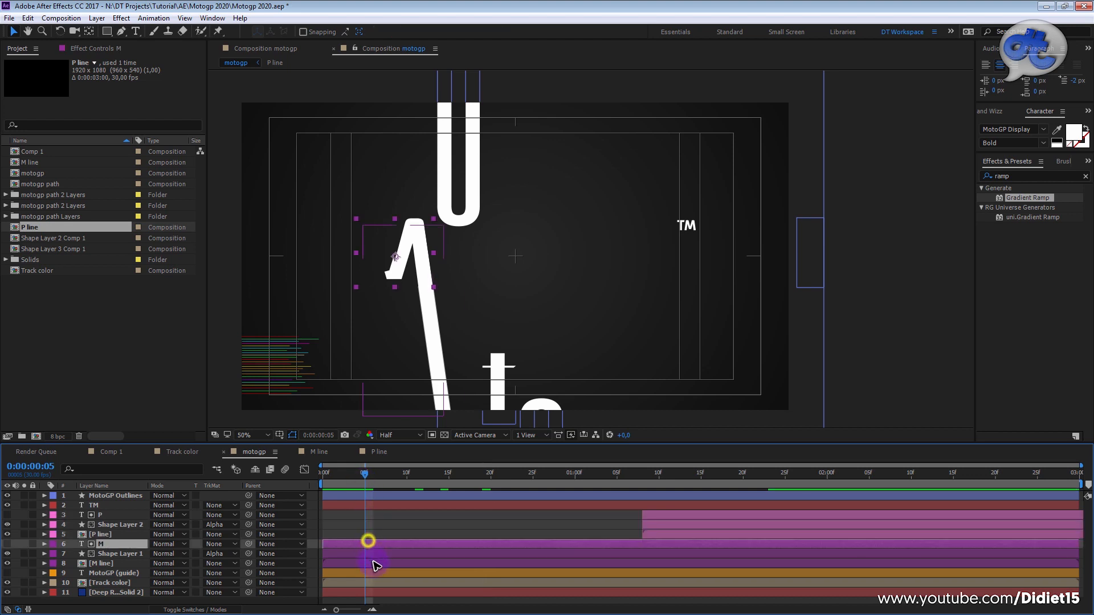
shift+click(373, 564)
drag(394, 543, 437, 546)
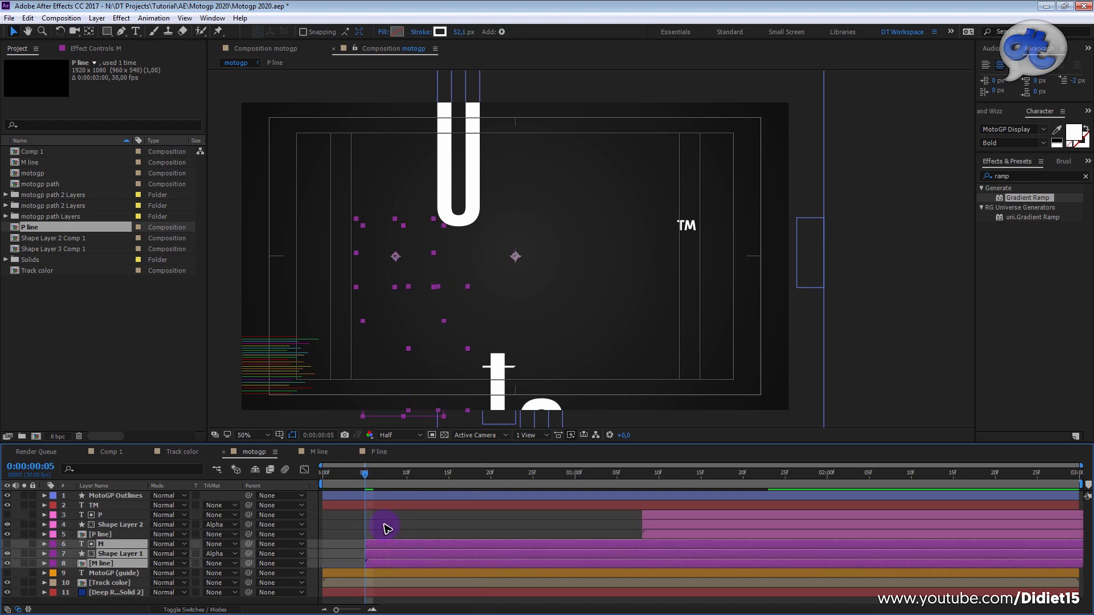
- Go to frame 7 and shift the MotoGP Outlines layer in time to start there
key(Page_Down)
key(Page_Down)
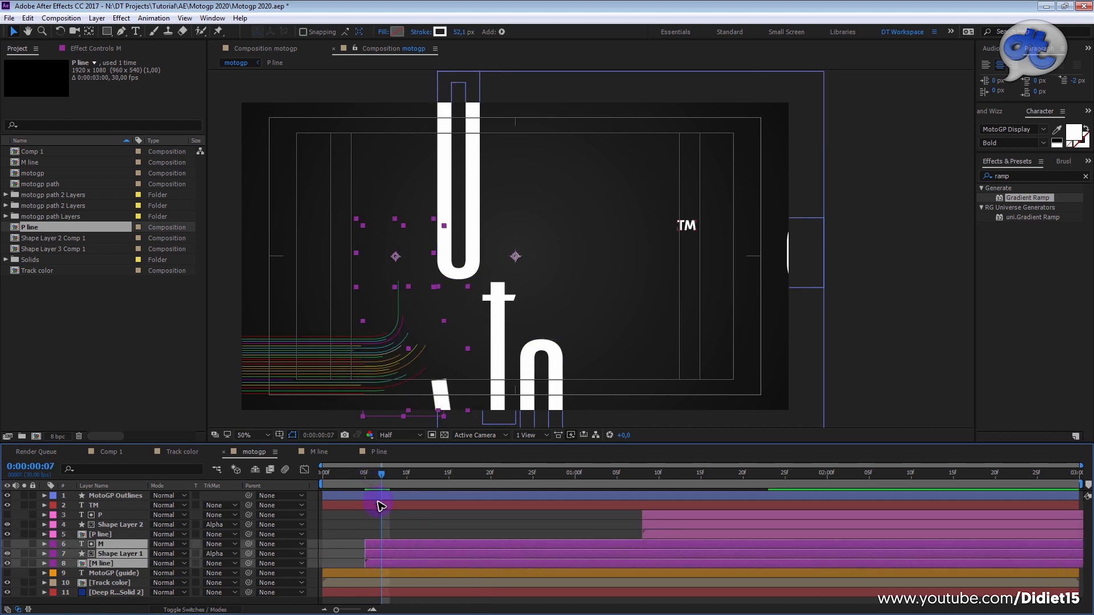
drag(365, 496, 414, 498)
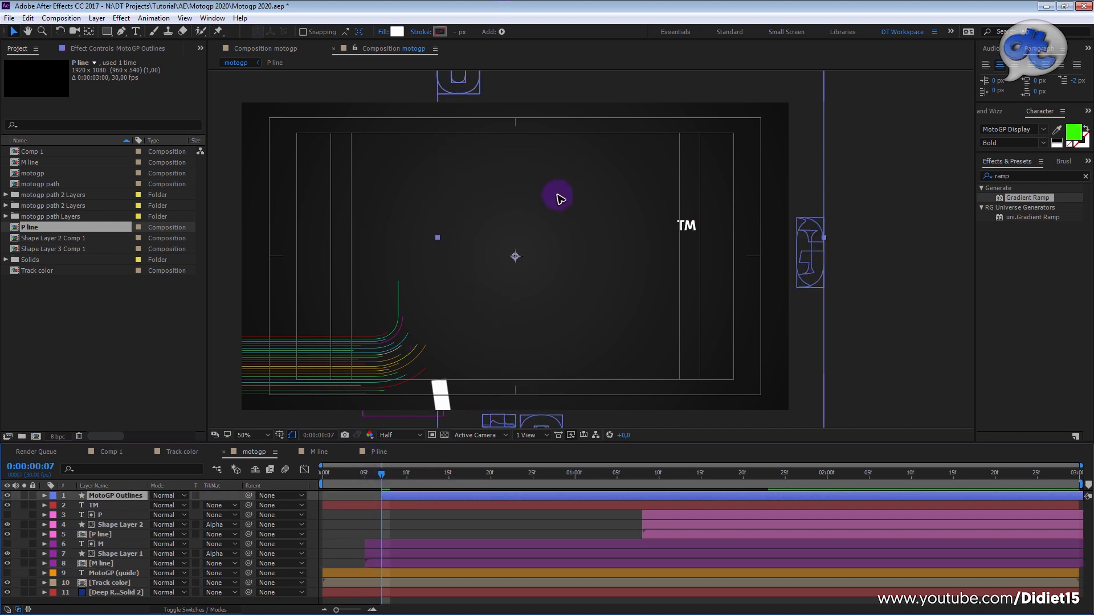
- Reveal the MotoGP Outlines keyframes, then shift the P, Shape Layer 2 and P line layers together to start at frame 15
drag(381, 481, 493, 488)
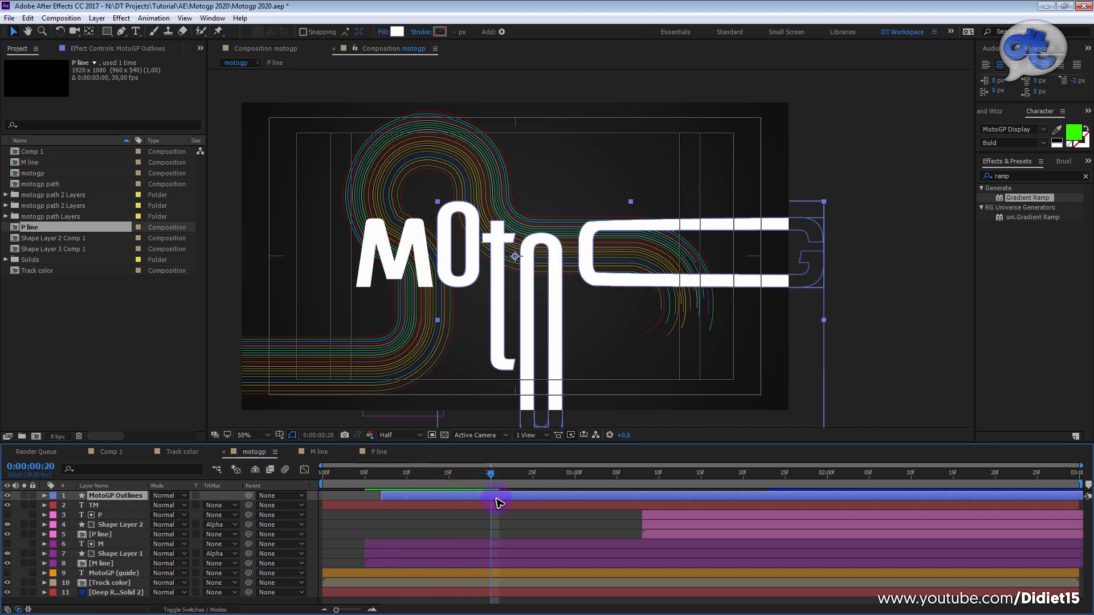
key(u)
drag(490, 474, 441, 484)
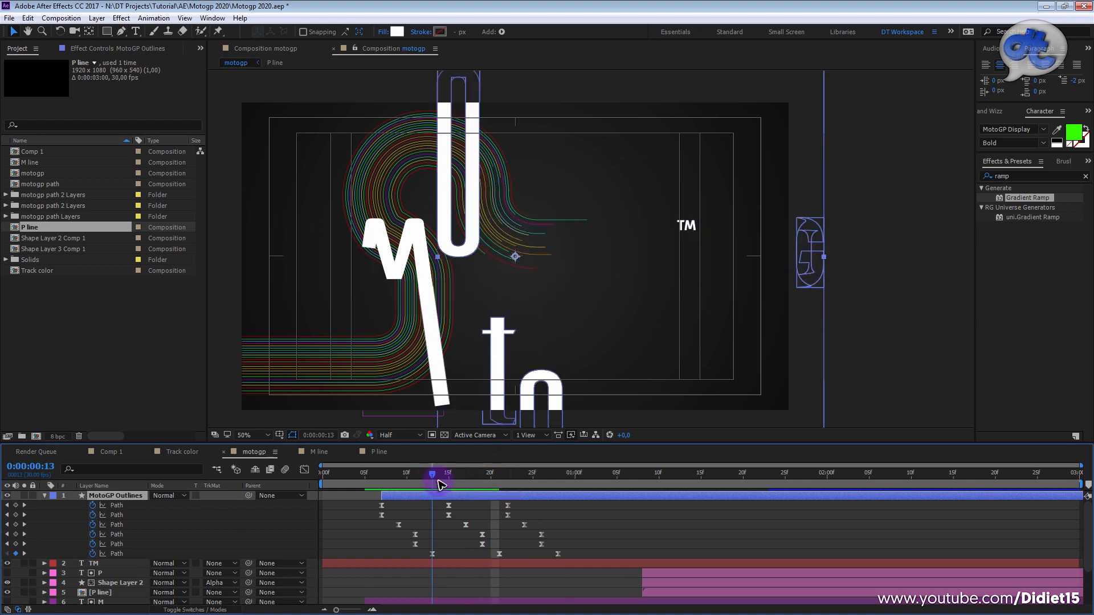
drag(441, 484, 442, 501)
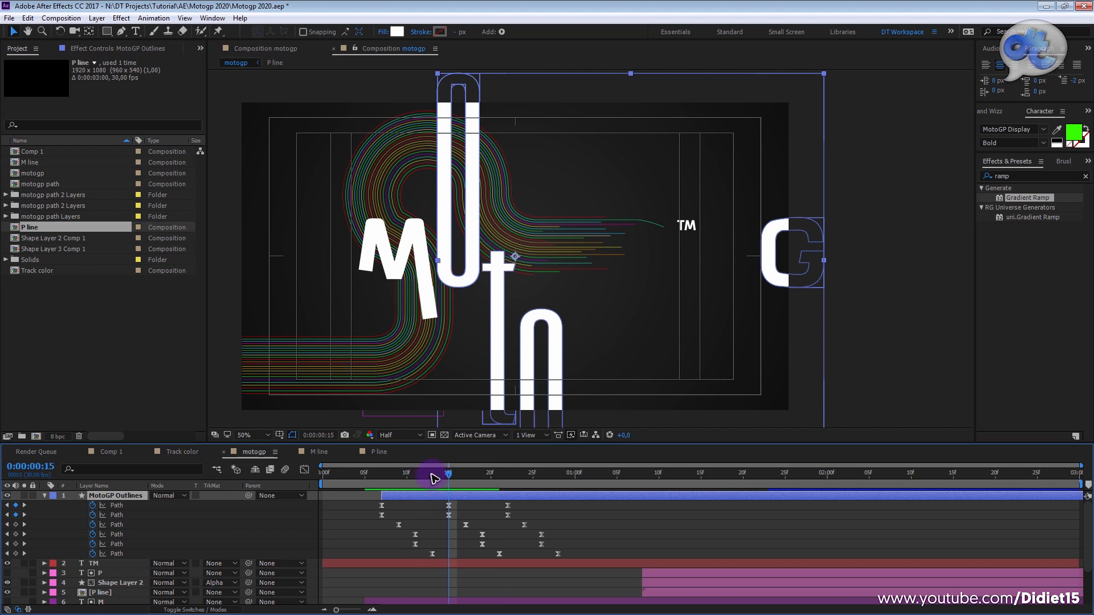
click(666, 575)
shift+click(674, 593)
drag(680, 575, 520, 583)
click(683, 592)
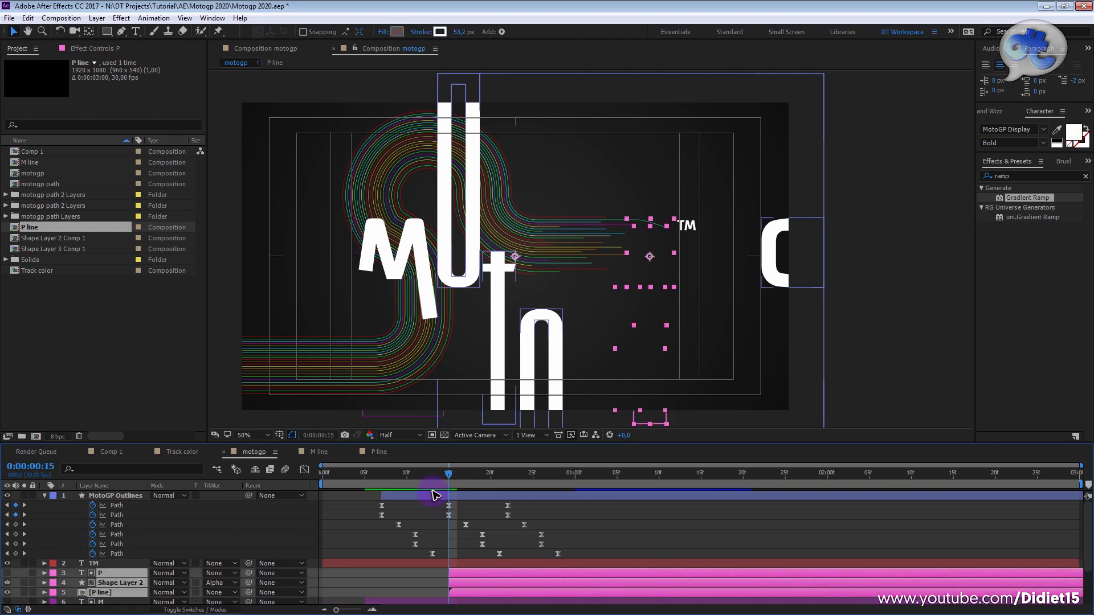
- Preview the retimed logo animation from the start of the composition to check the letter timing
click(423, 473)
key(space)
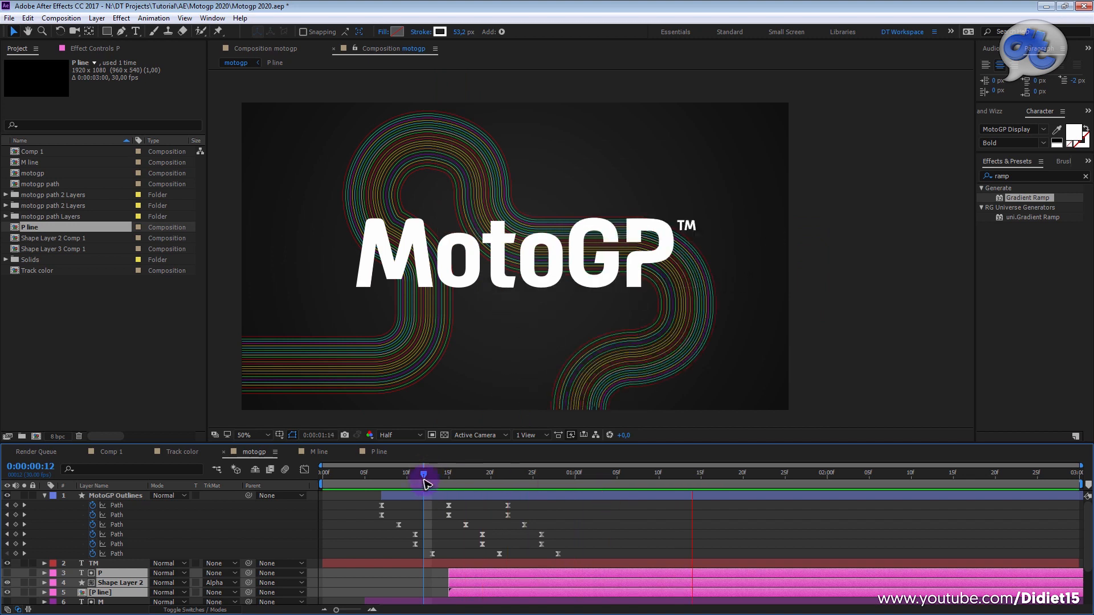
drag(423, 473, 305, 479)
key(space)
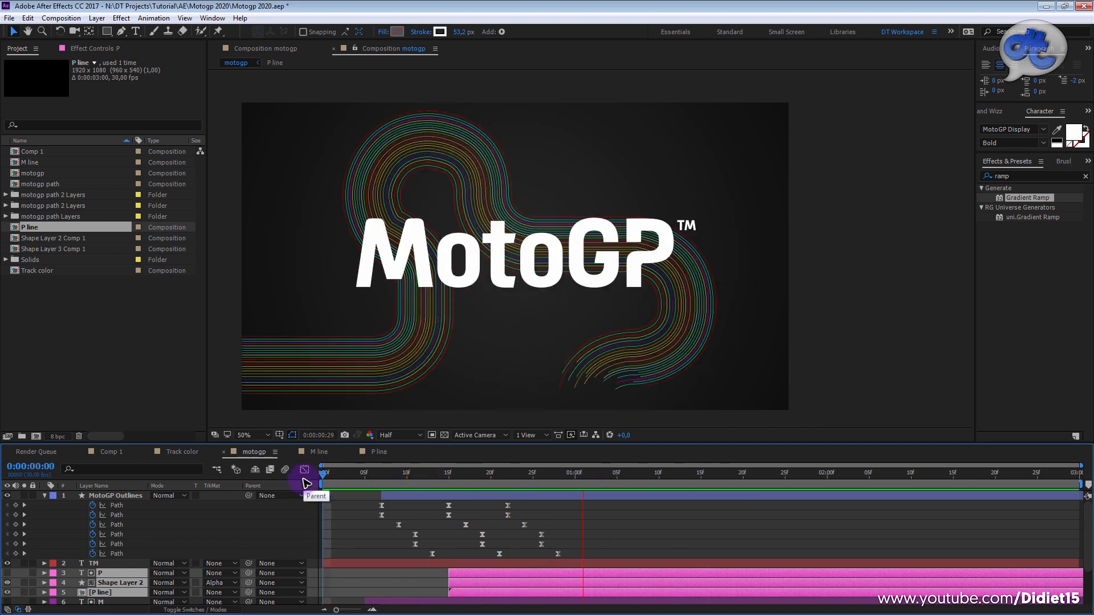
key(space)
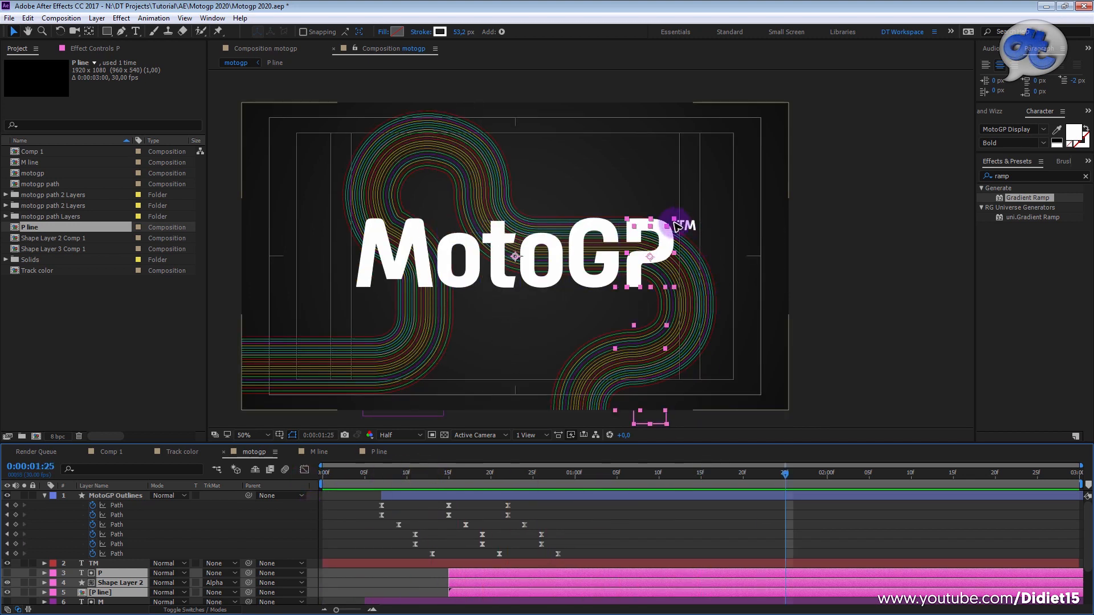